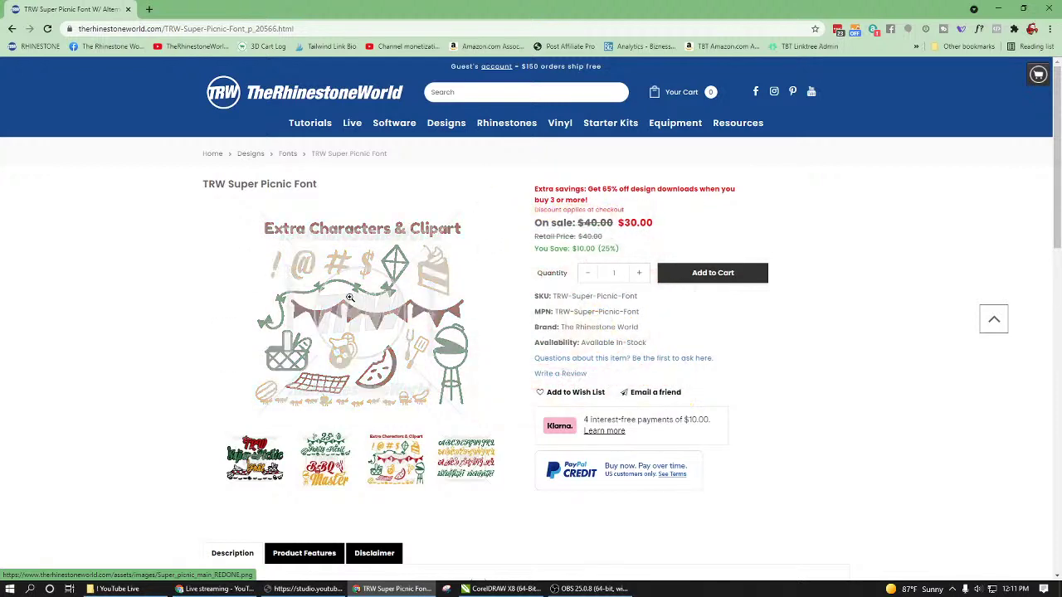
Step: View the alternate-character chart and the sample-design image of the TRW Super Picnic font
click(475, 460)
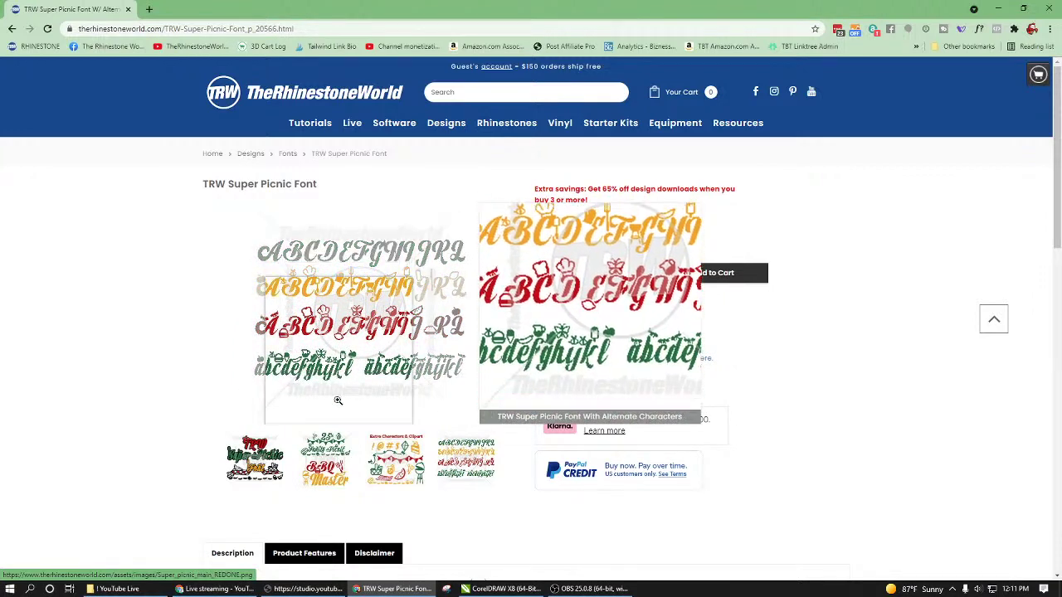
click(315, 467)
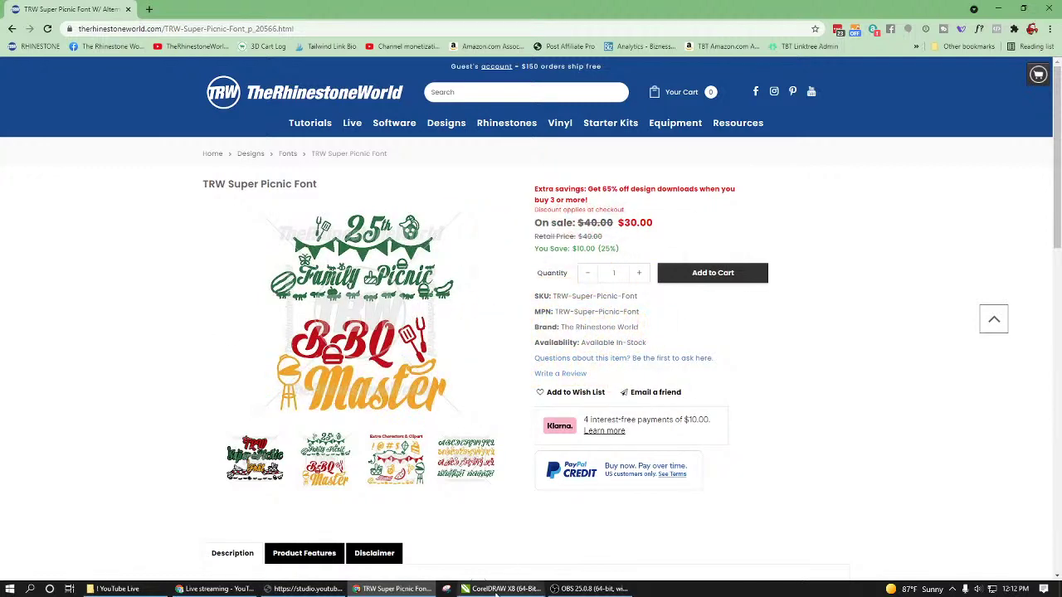
Step: Switch to CorelDRAW and find TRW Super Picnic in the Design Wizard's font list by searching for "pic"
click(497, 593)
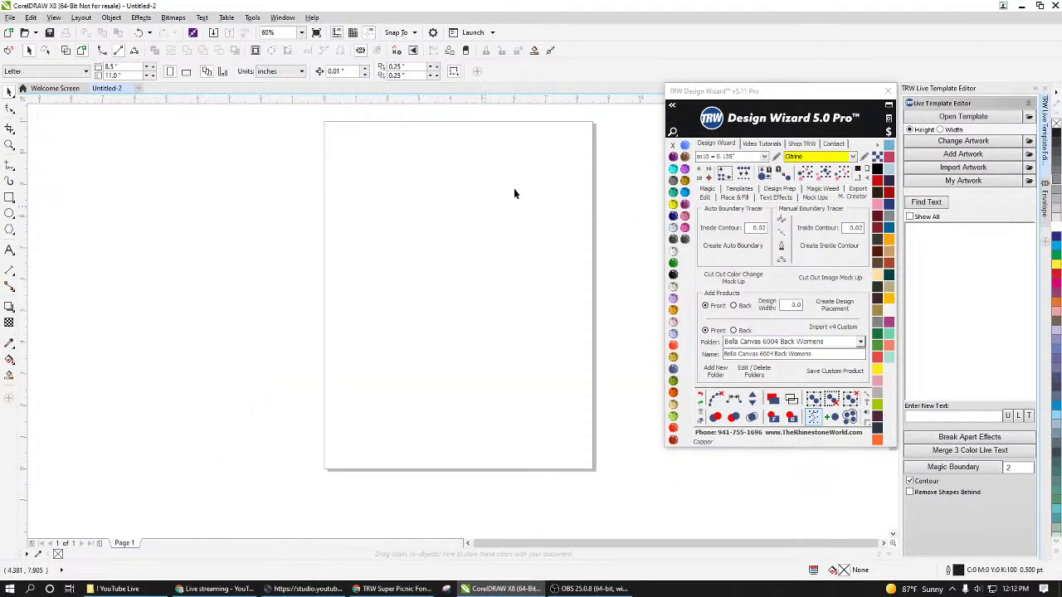
click(676, 106)
click(674, 107)
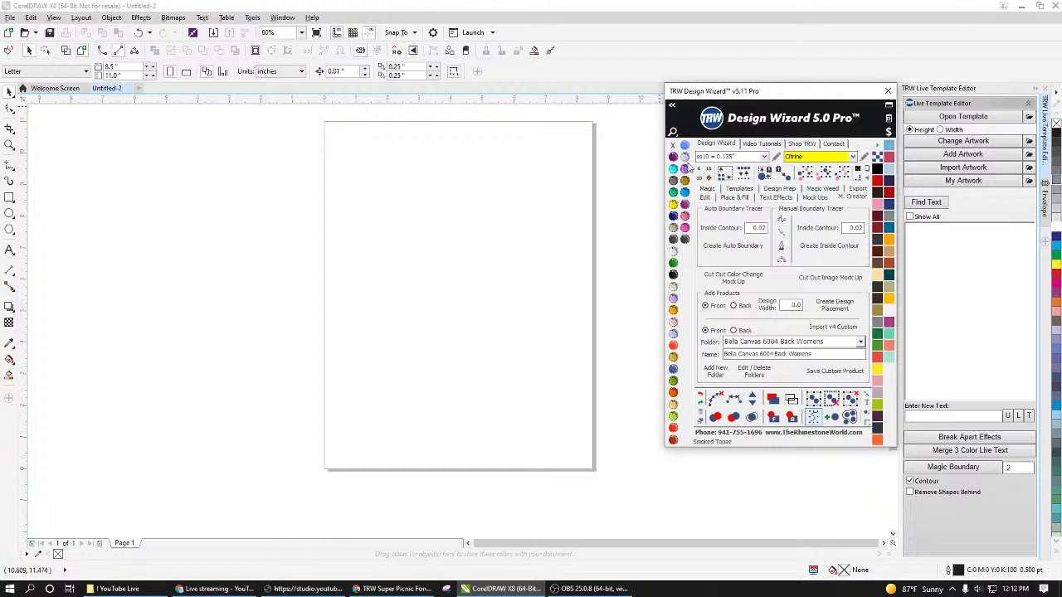
click(674, 108)
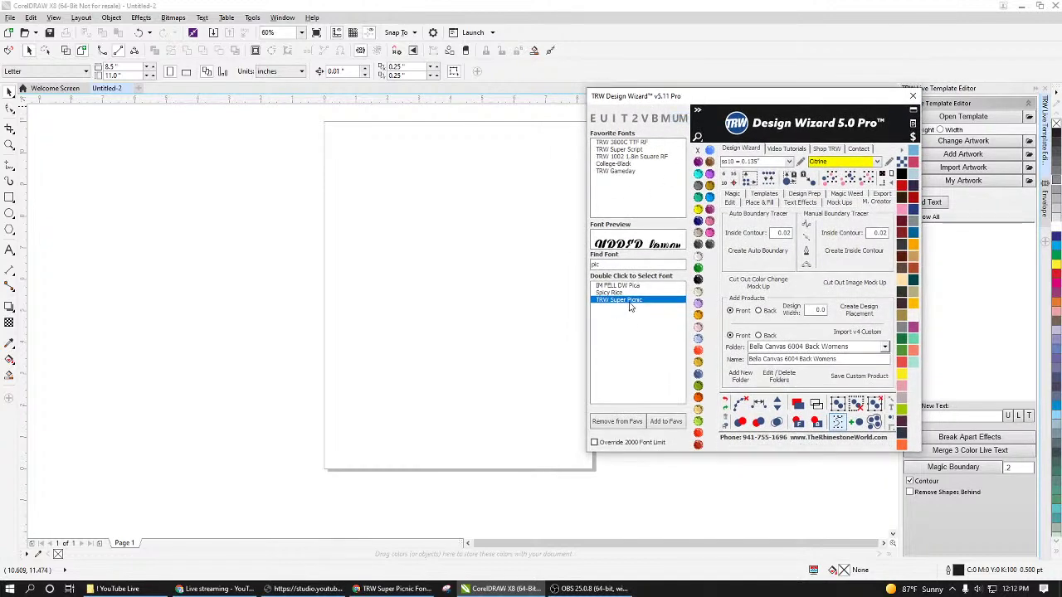
click(487, 306)
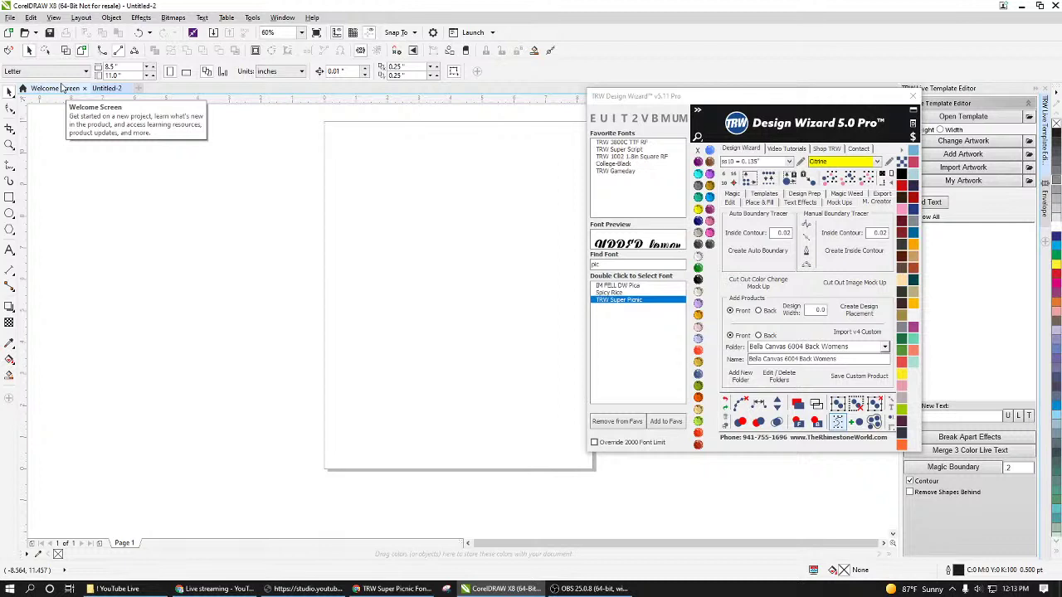
Step: Add the artistic text "Grill" near the middle of the page
click(9, 249)
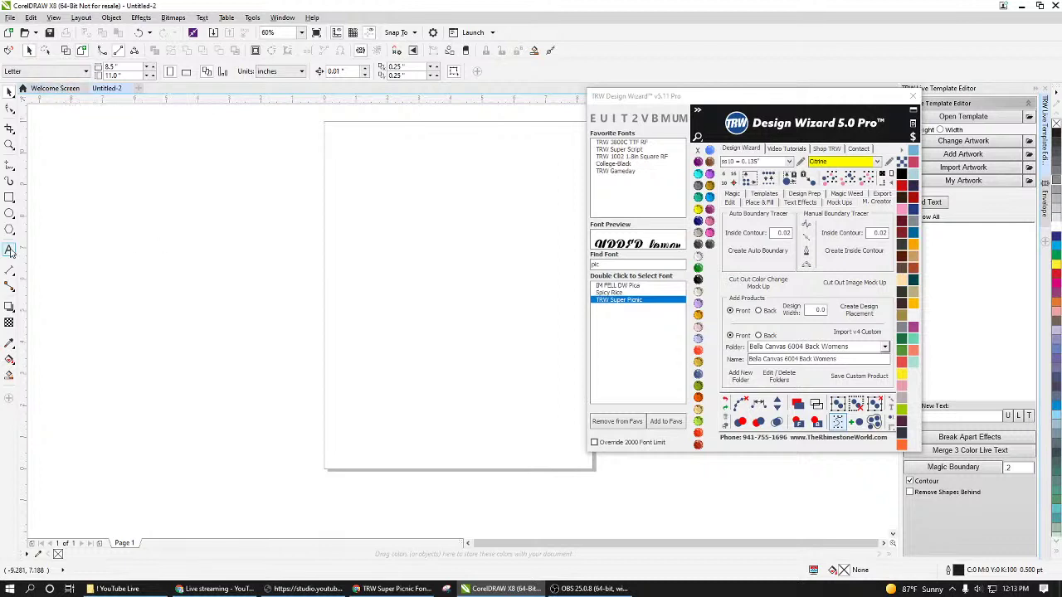
click(394, 288)
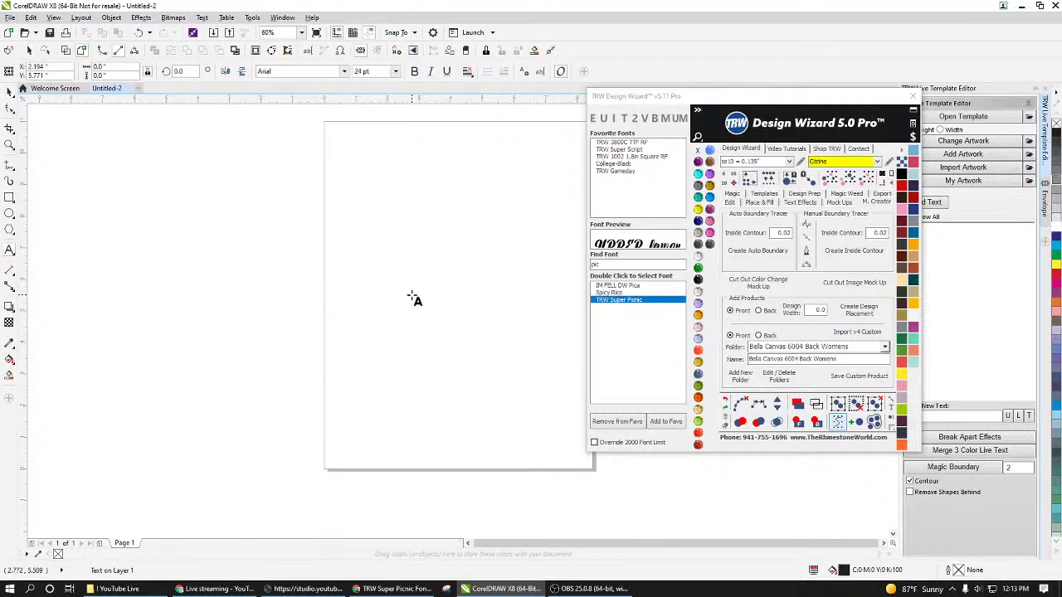
text(Grill)
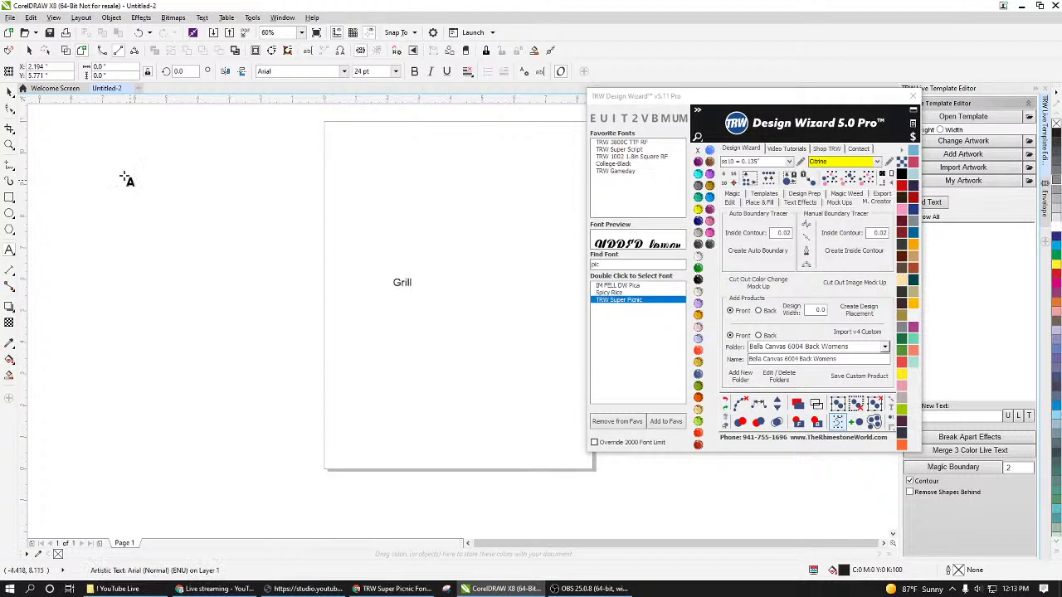
click(10, 92)
Step: Set "Grill" in the TRW Super Picnic font and resize it to about 5.42 by 2.59 inches in the page's upper half
drag(417, 275, 554, 214)
double_click(614, 301)
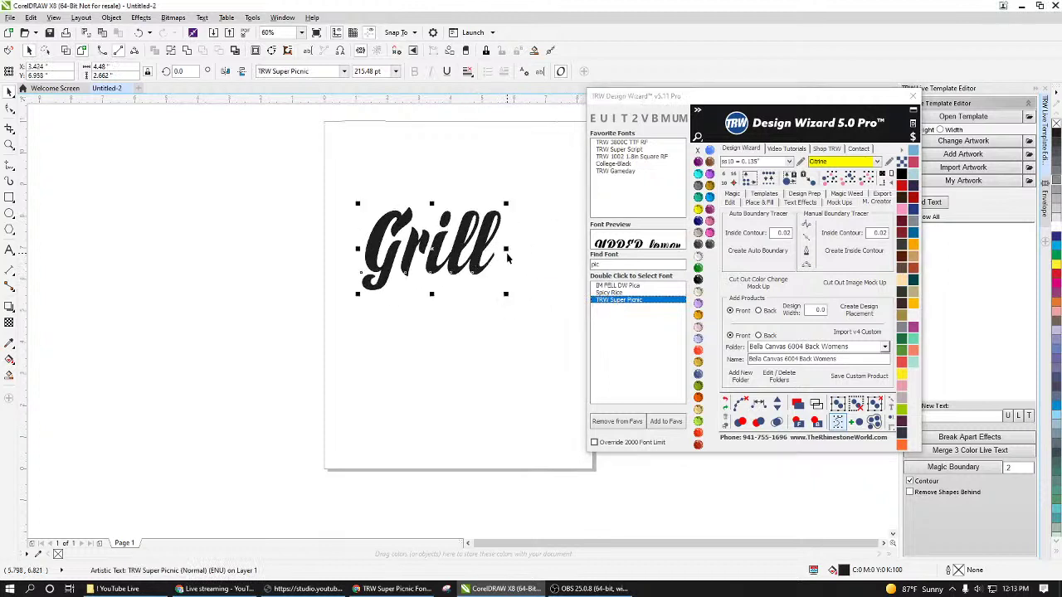
drag(506, 251, 531, 257)
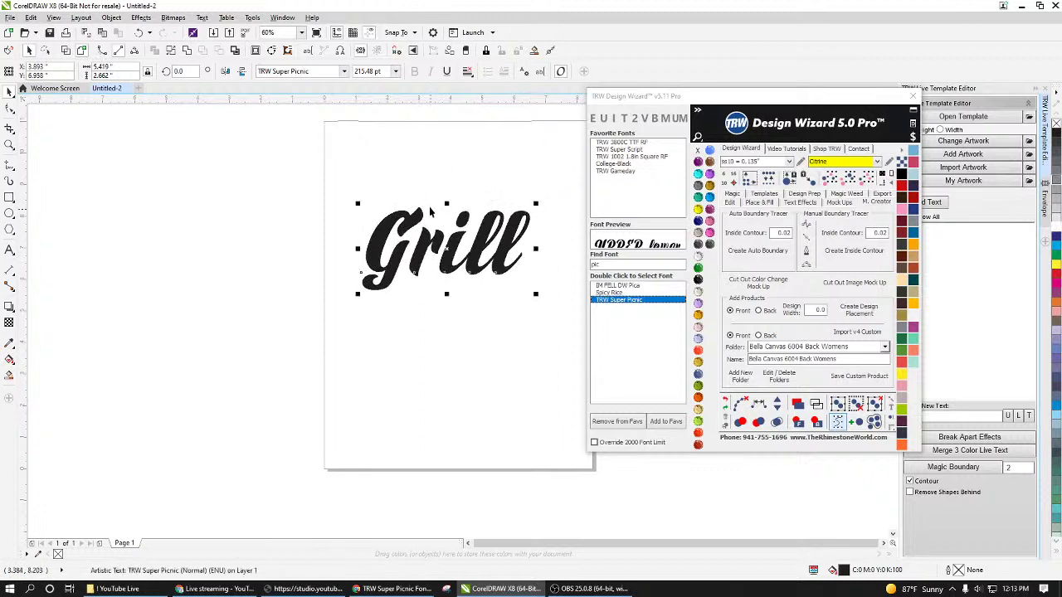
drag(446, 210, 437, 201)
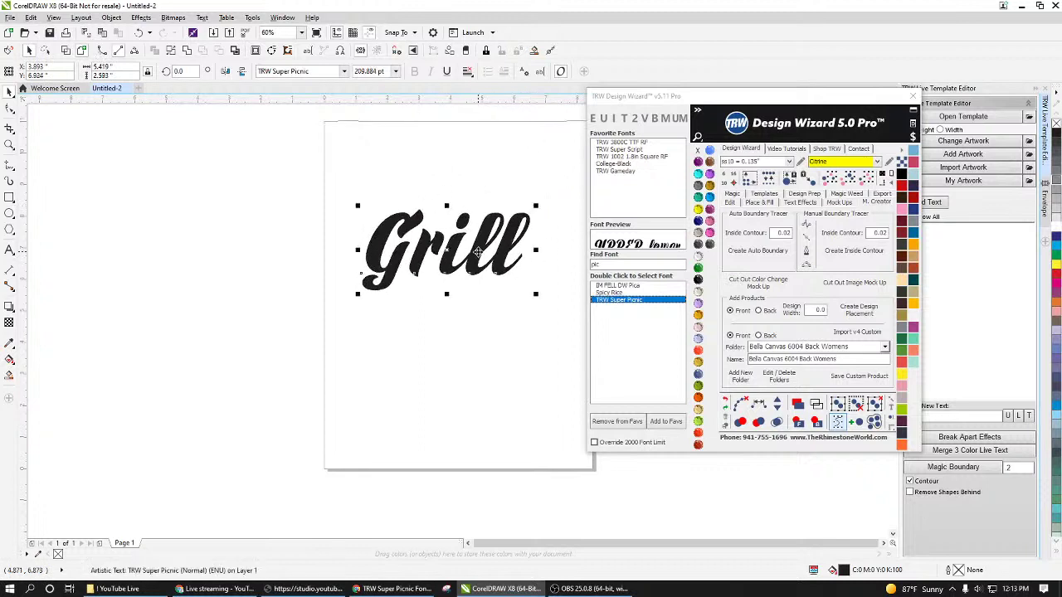
drag(473, 253, 467, 247)
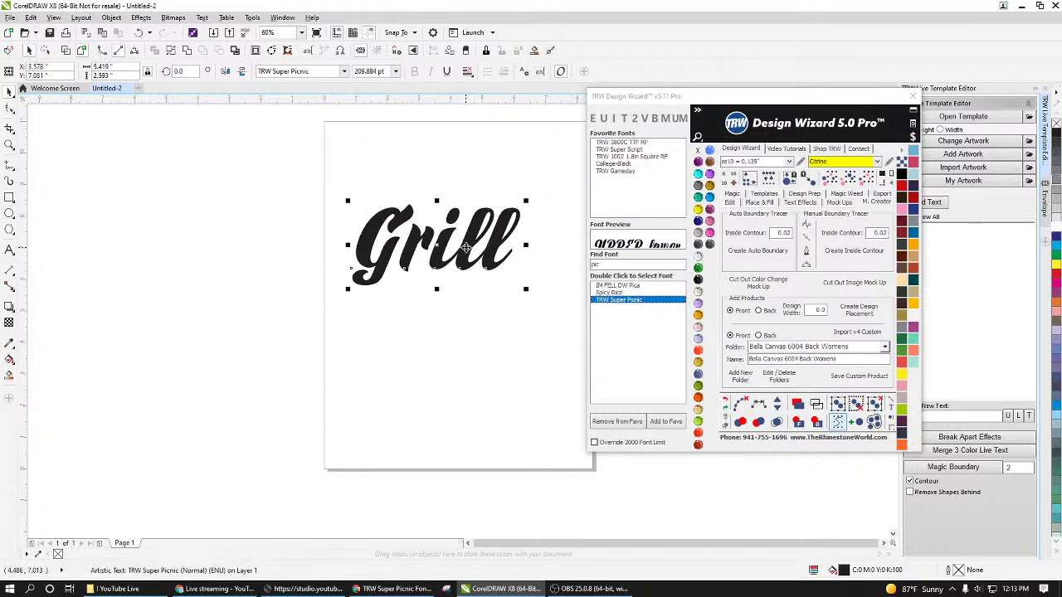
Step: Preview the alternate glyphs for the capital G in "Grill" and keep the original letter
click(393, 248)
click(393, 247)
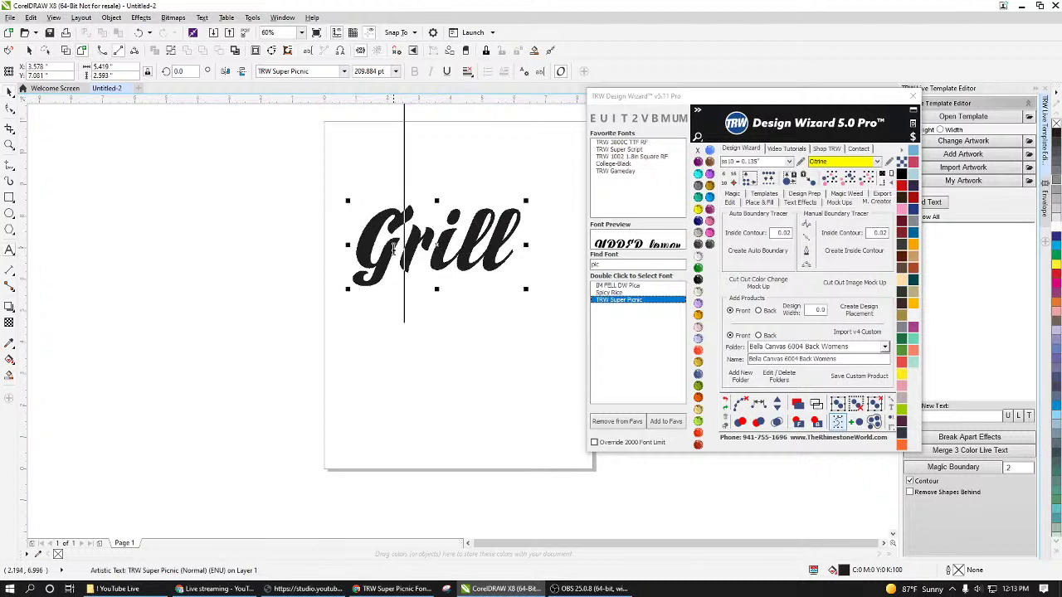
drag(393, 247, 374, 302)
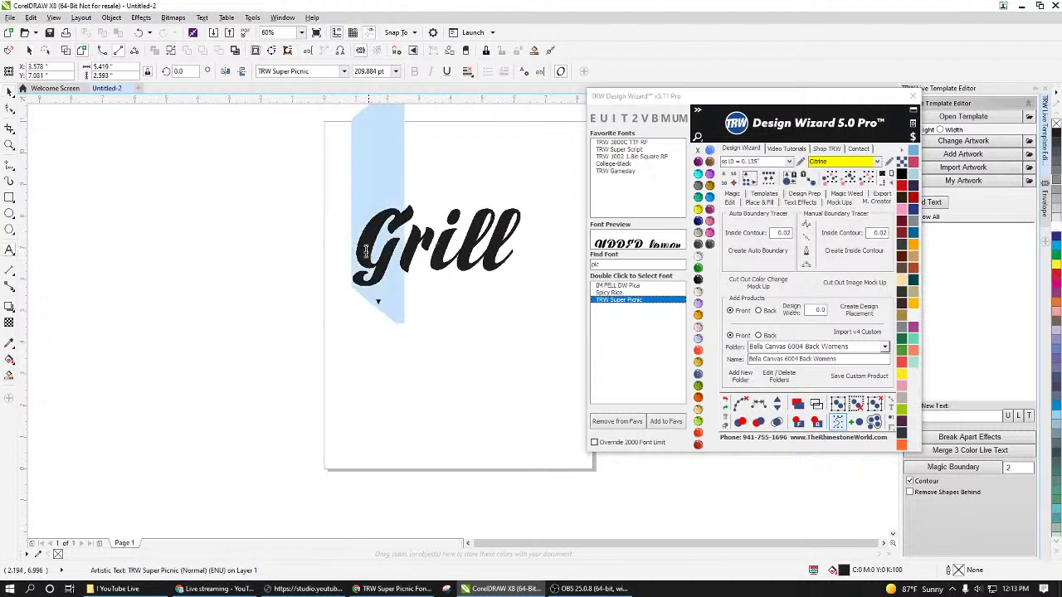
click(379, 304)
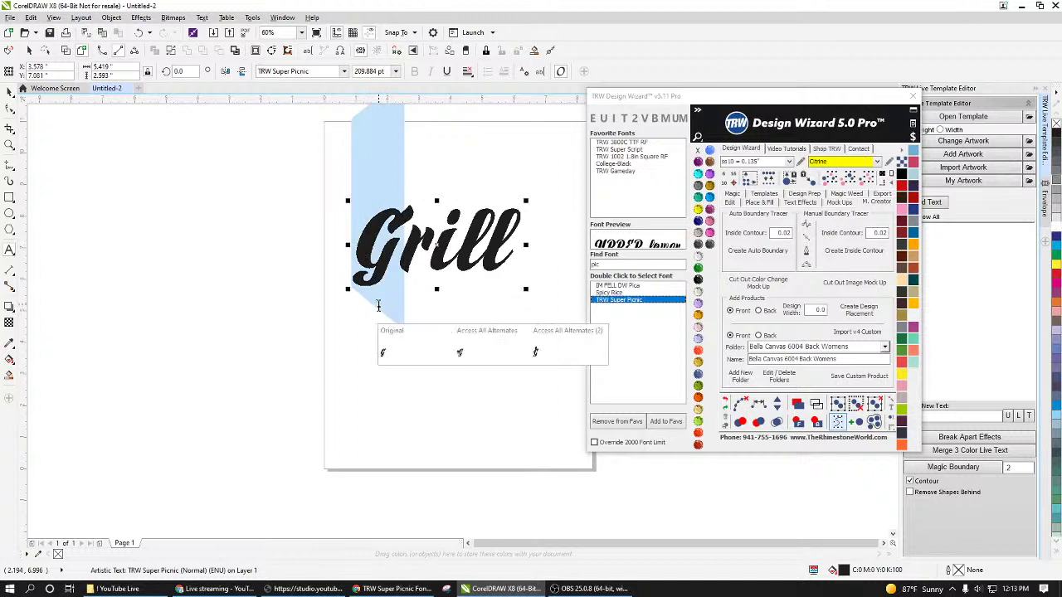
click(464, 355)
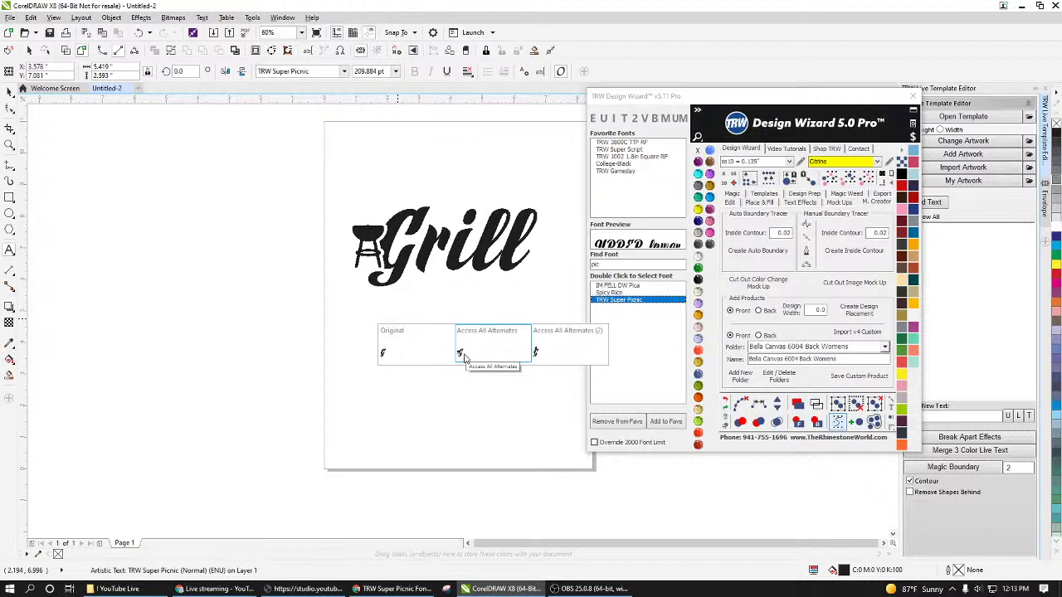
click(536, 353)
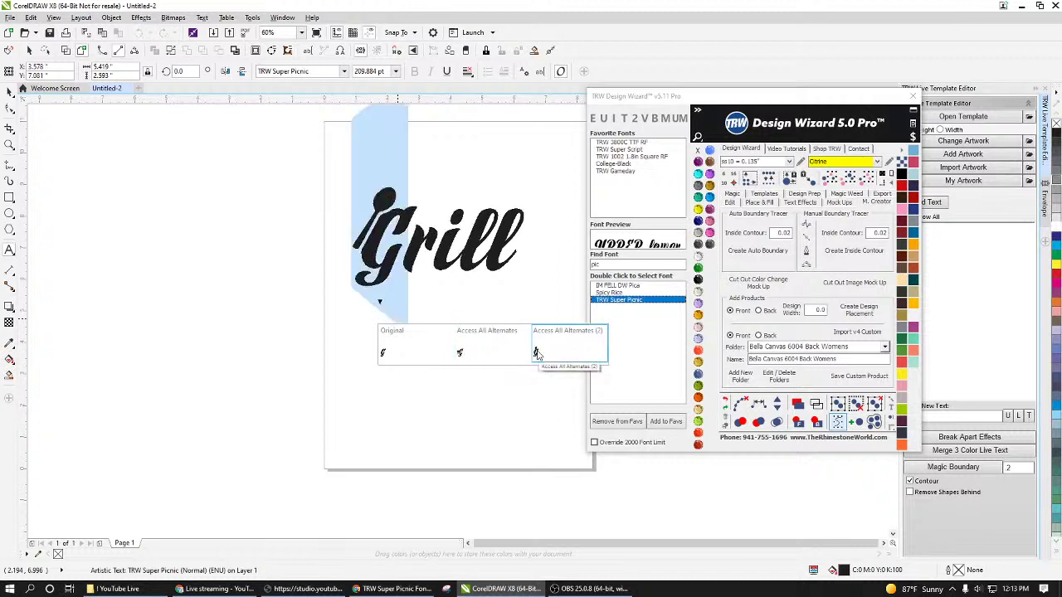
click(481, 351)
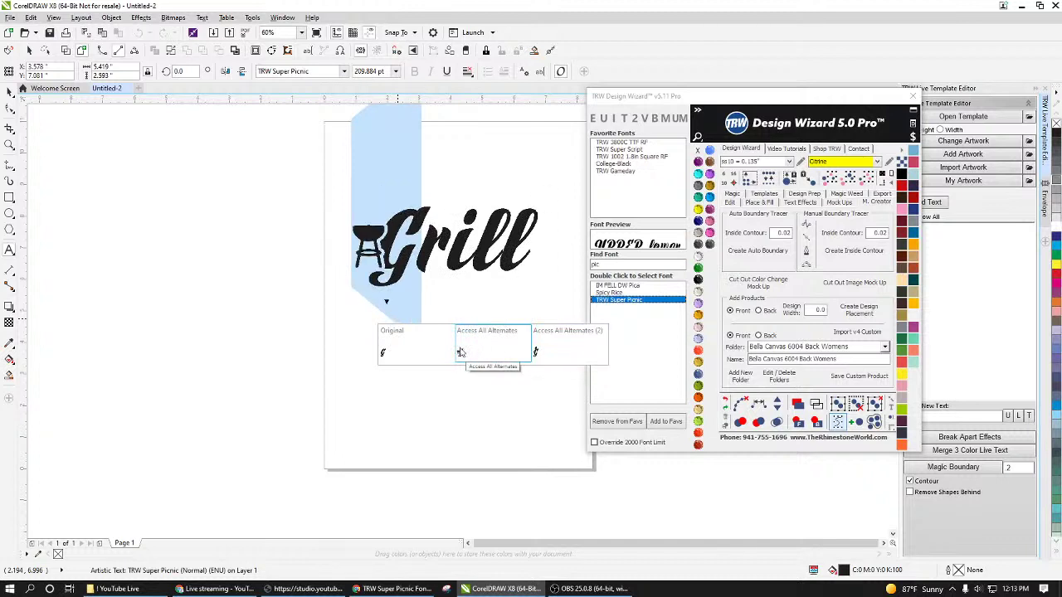
click(415, 359)
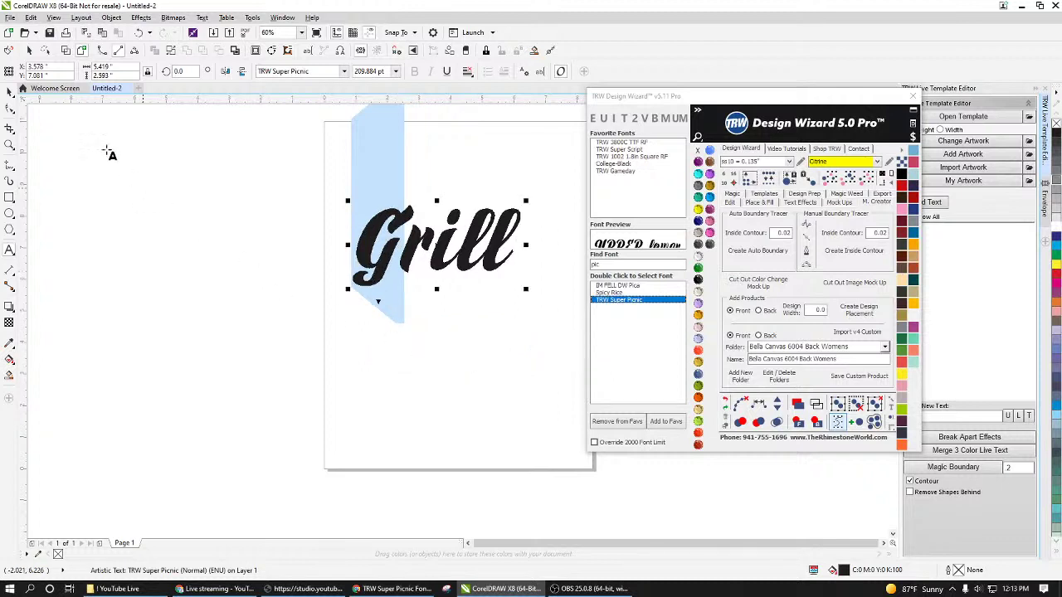
Step: Preview the alternate glyphs for the final l in "Grill" and keep the original letter
drag(517, 221, 496, 243)
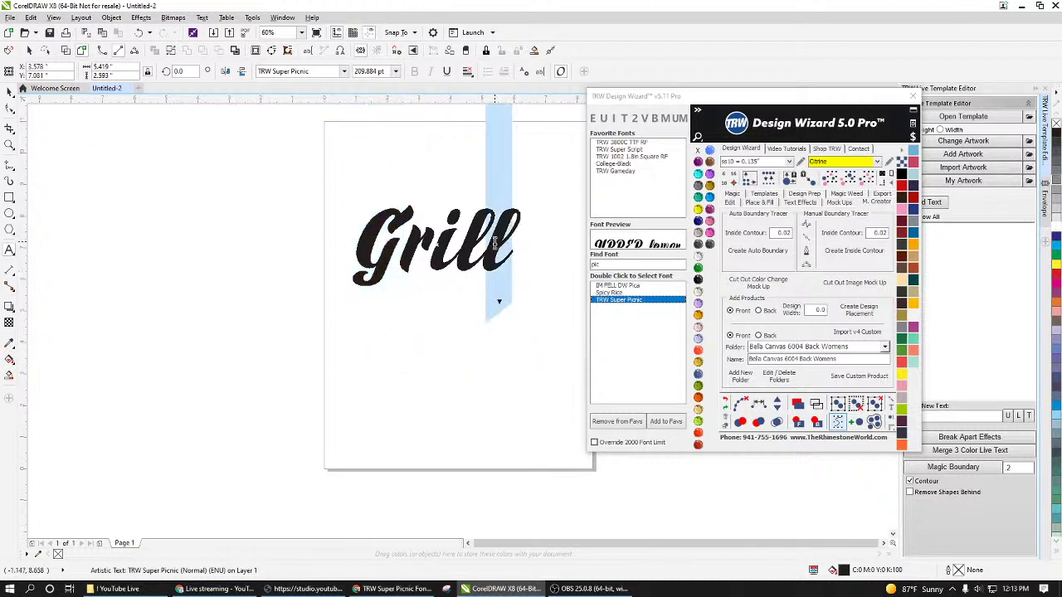
click(500, 302)
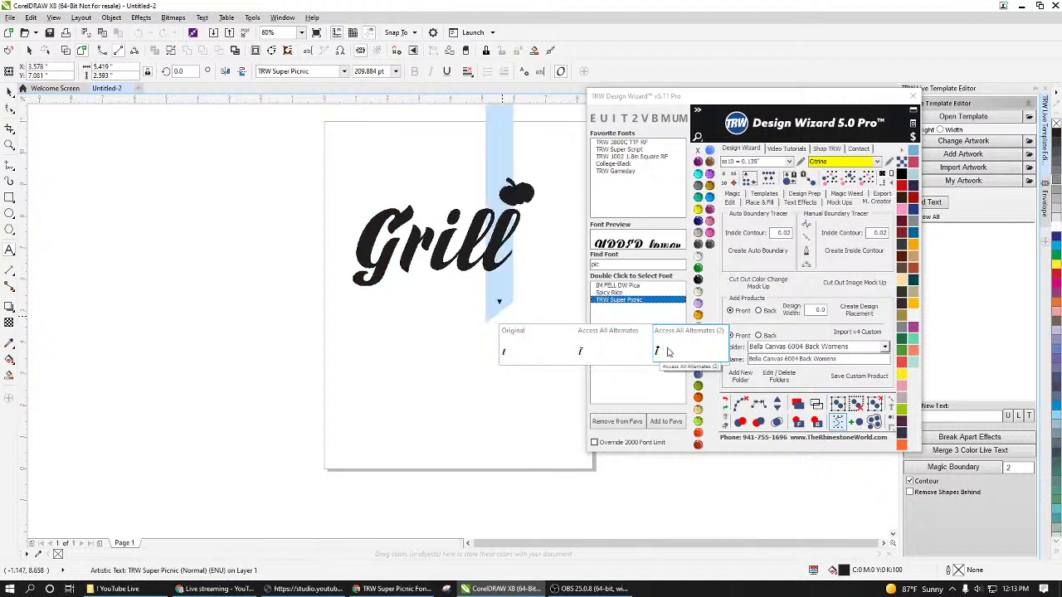
click(517, 357)
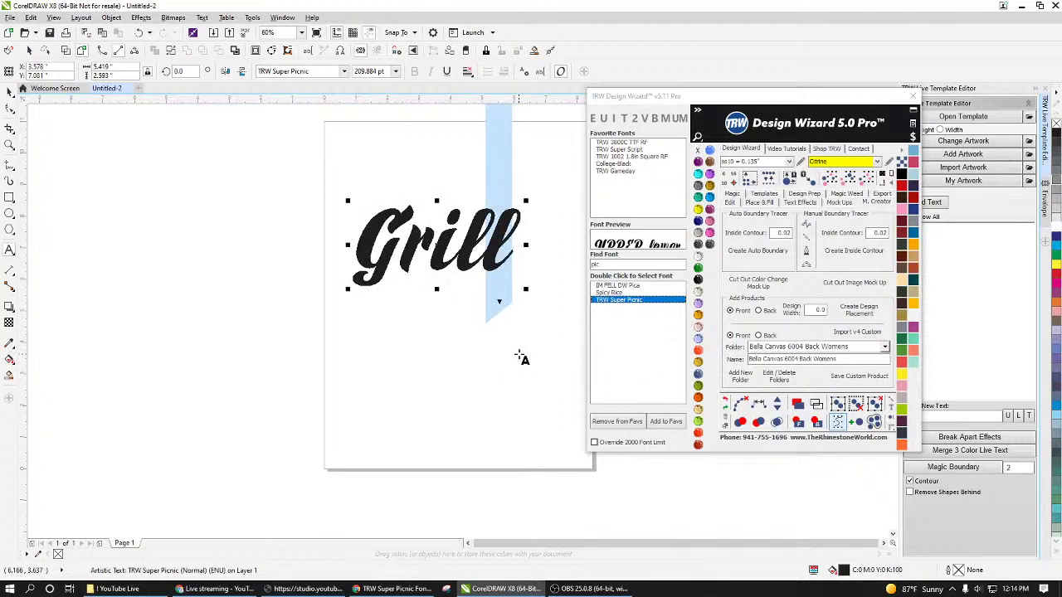
click(10, 91)
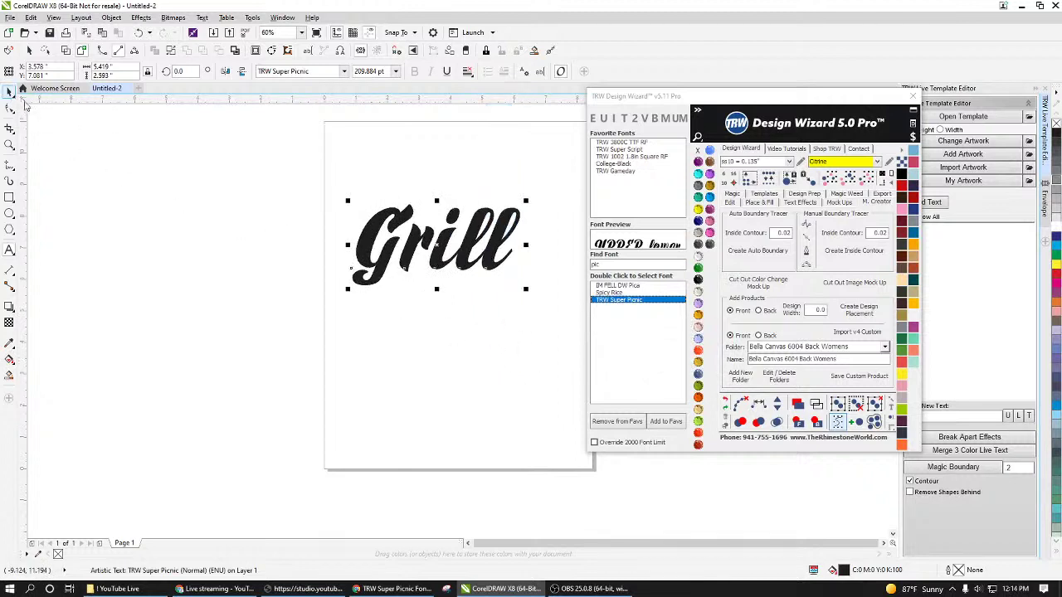
Step: Duplicate the "Grill" text below the original and change the copy's wording to "Master"
drag(437, 265, 448, 327)
double_click(535, 338)
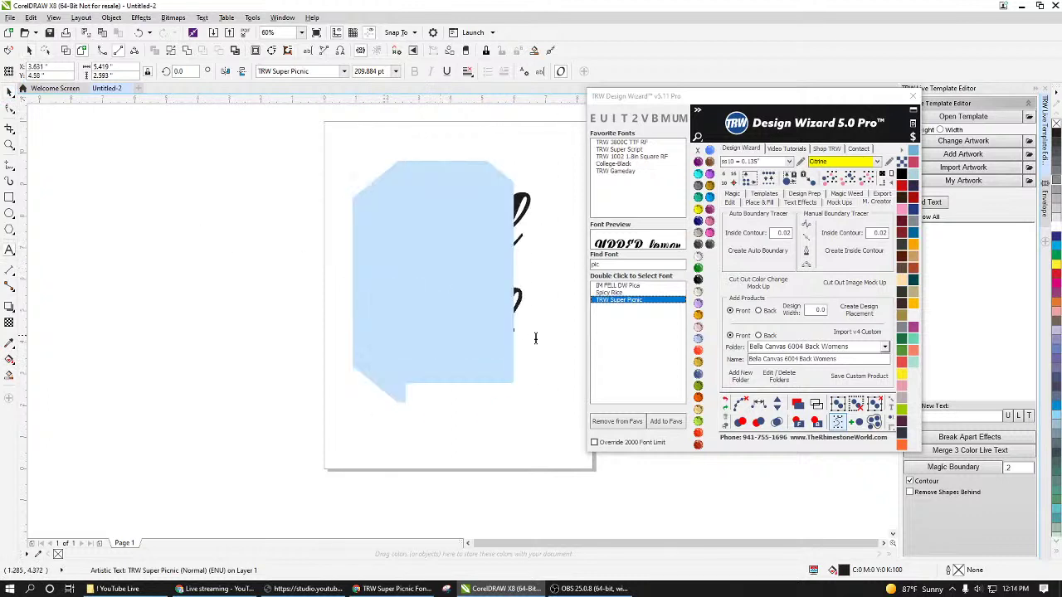
text(Maste)
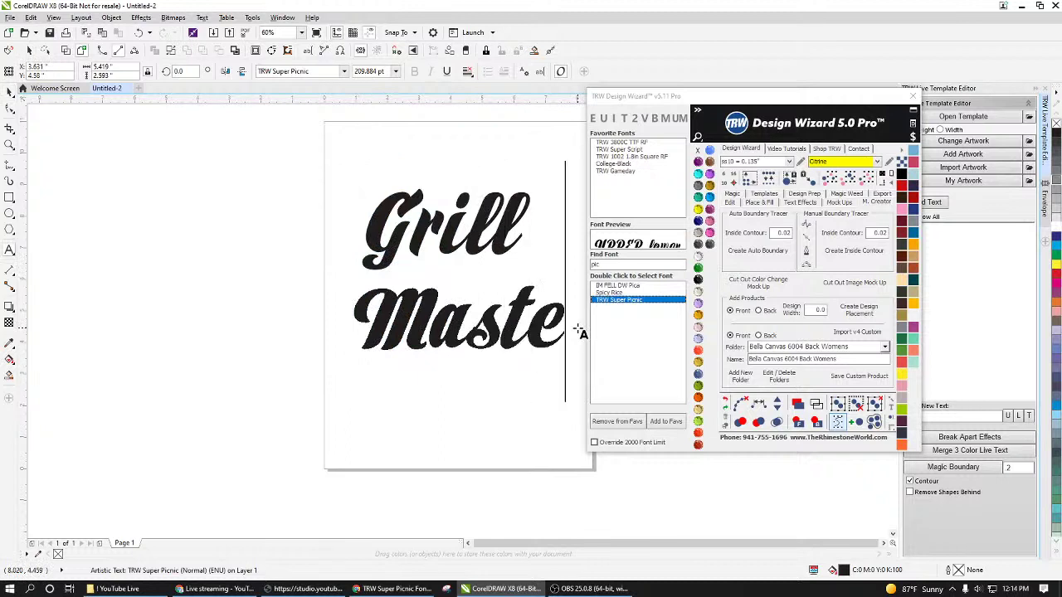
text(r)
key(ctrl+space)
click(160, 279)
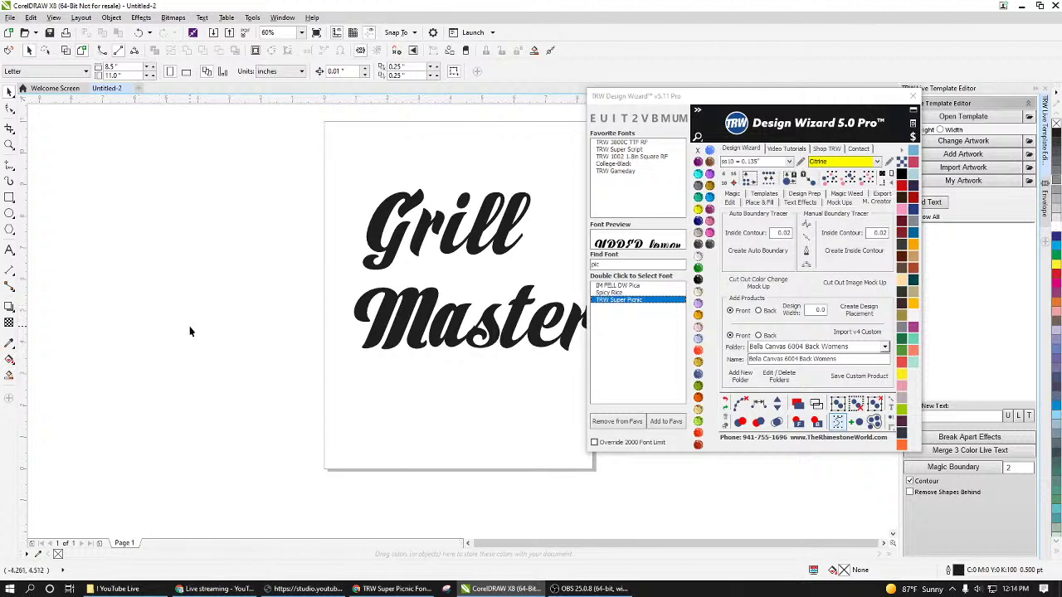
Step: Tuck "Master" close beneath "Grill", offset to the right, and resize it to about 7.37 by 2.21 inches
scroll(326, 339, down, 1)
scroll(421, 351, up, 1)
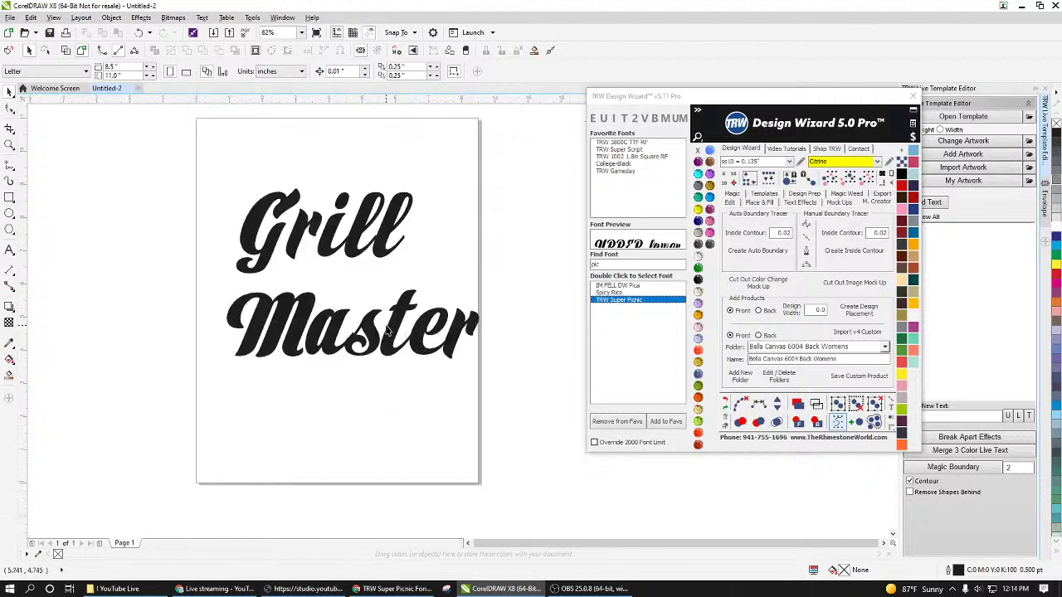
drag(397, 338, 388, 315)
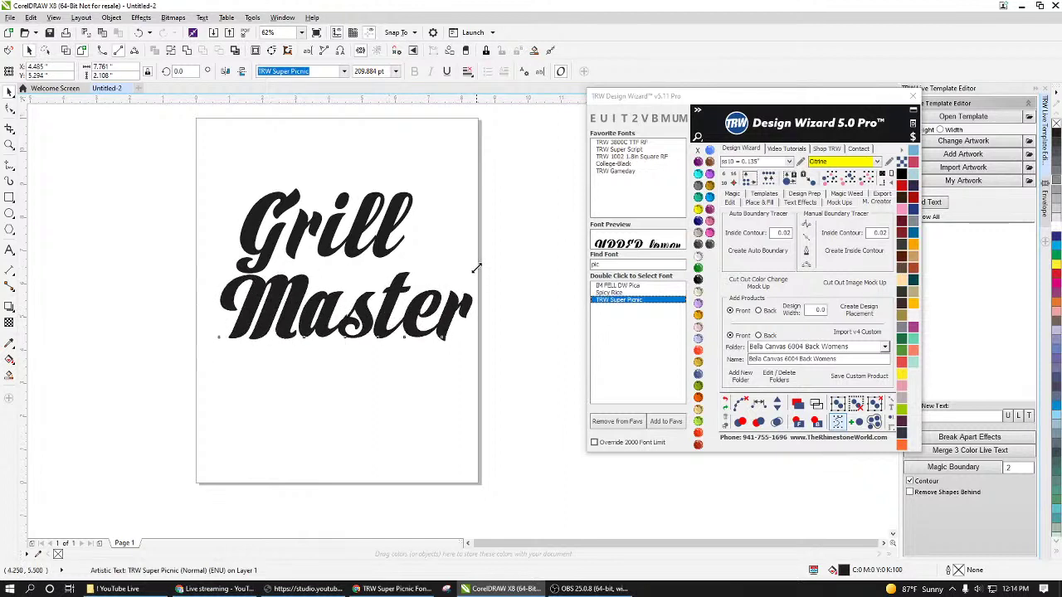
drag(476, 268, 490, 261)
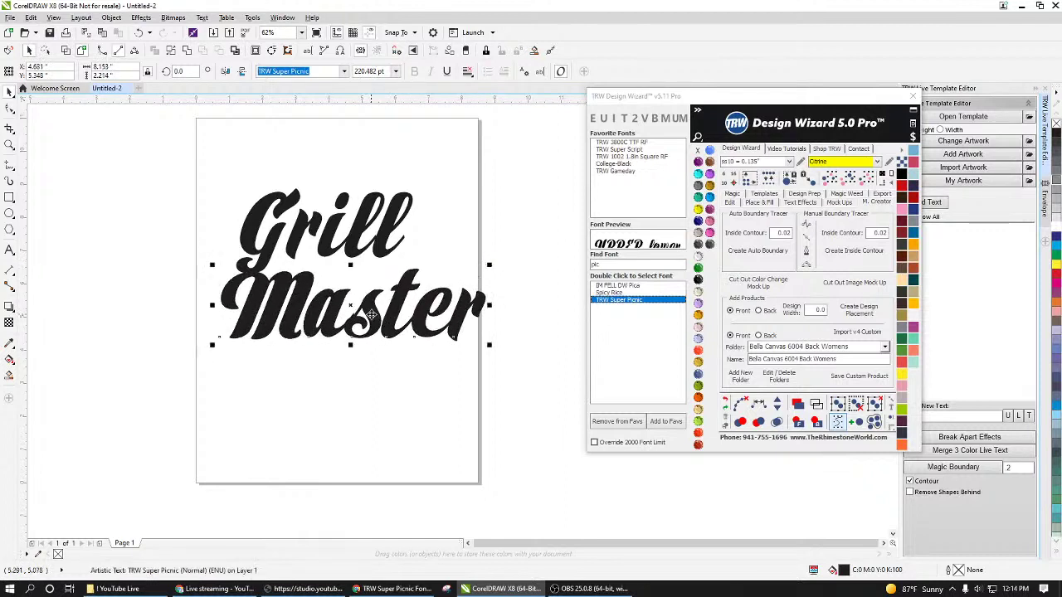
drag(370, 316, 412, 316)
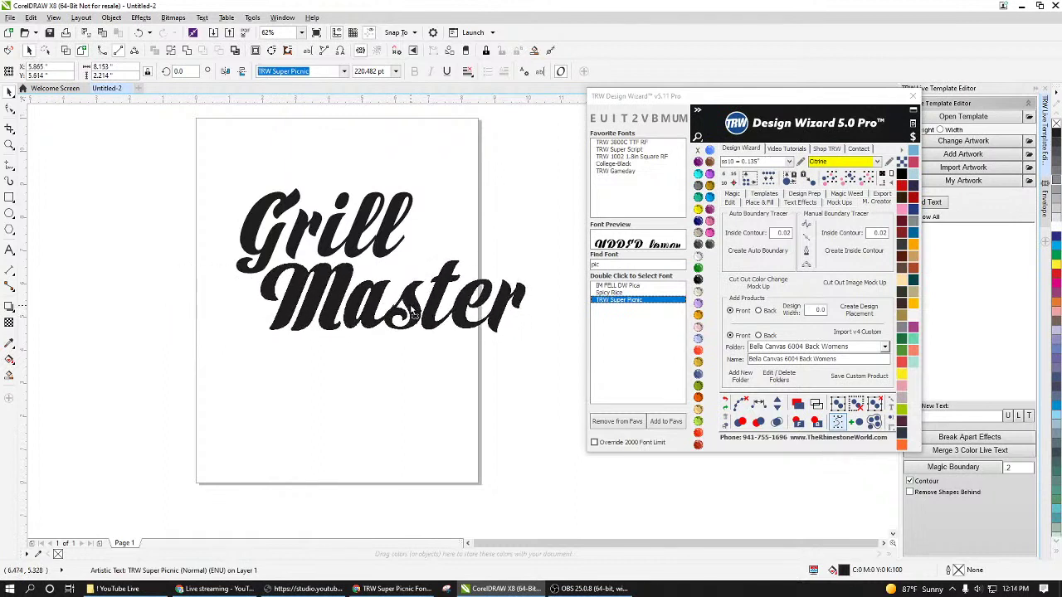
drag(529, 296, 503, 298)
drag(358, 307, 362, 307)
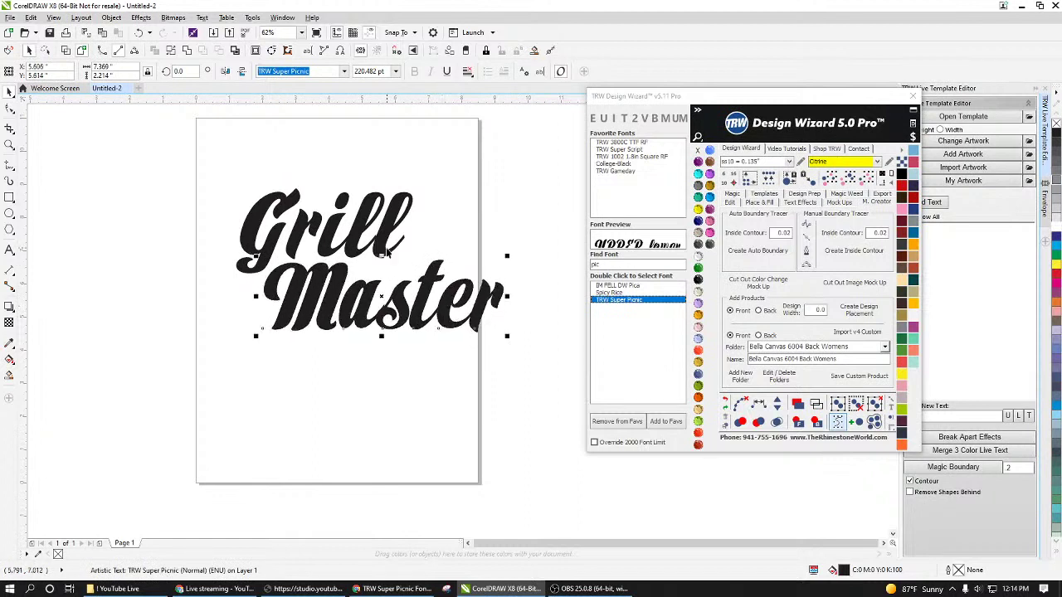
Step: Enlarge "Grill" to about 5.98 by 2.86 inches and nestle it against the top of "Master"
click(292, 229)
drag(232, 186, 213, 175)
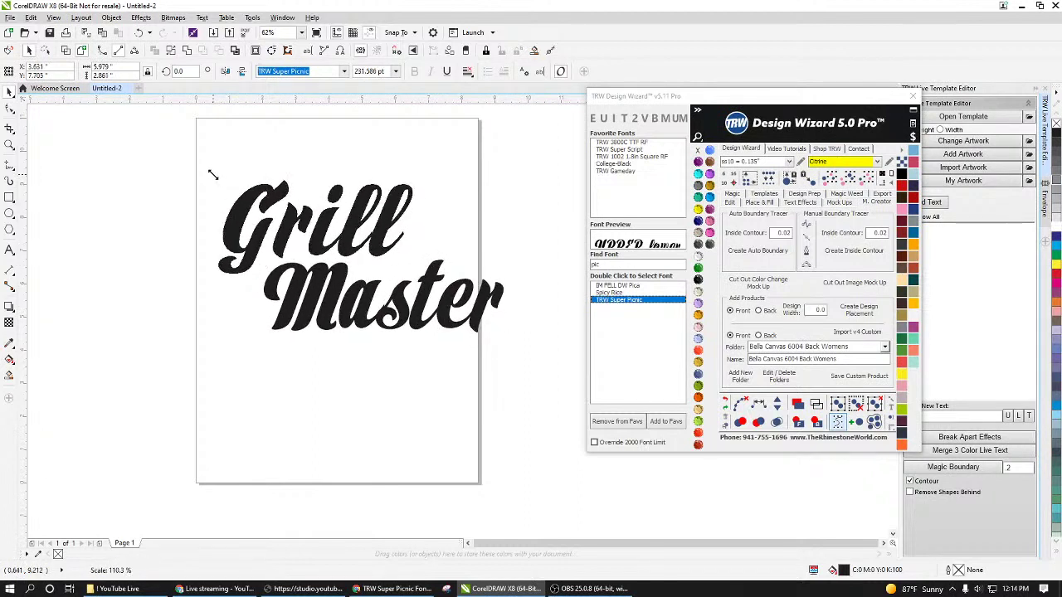
drag(384, 244, 395, 250)
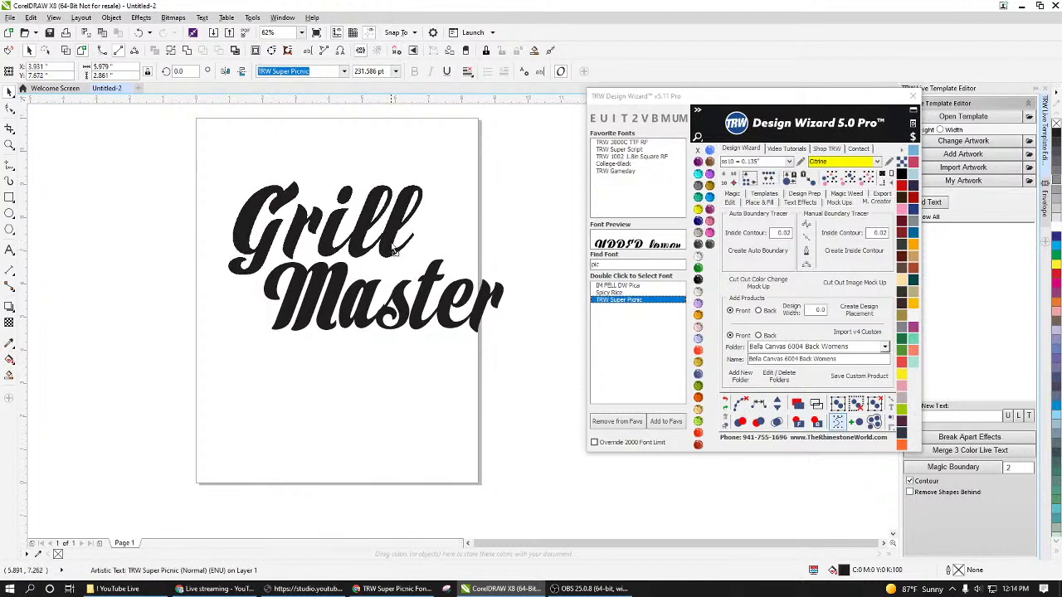
click(439, 248)
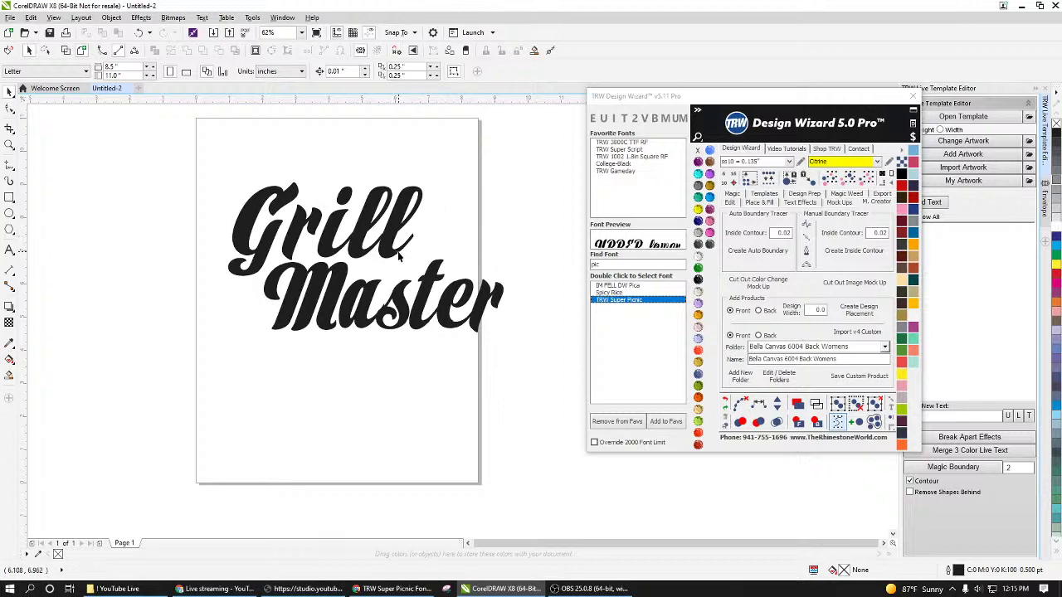
Step: Break the "Grill" text apart into individually movable letters
click(390, 242)
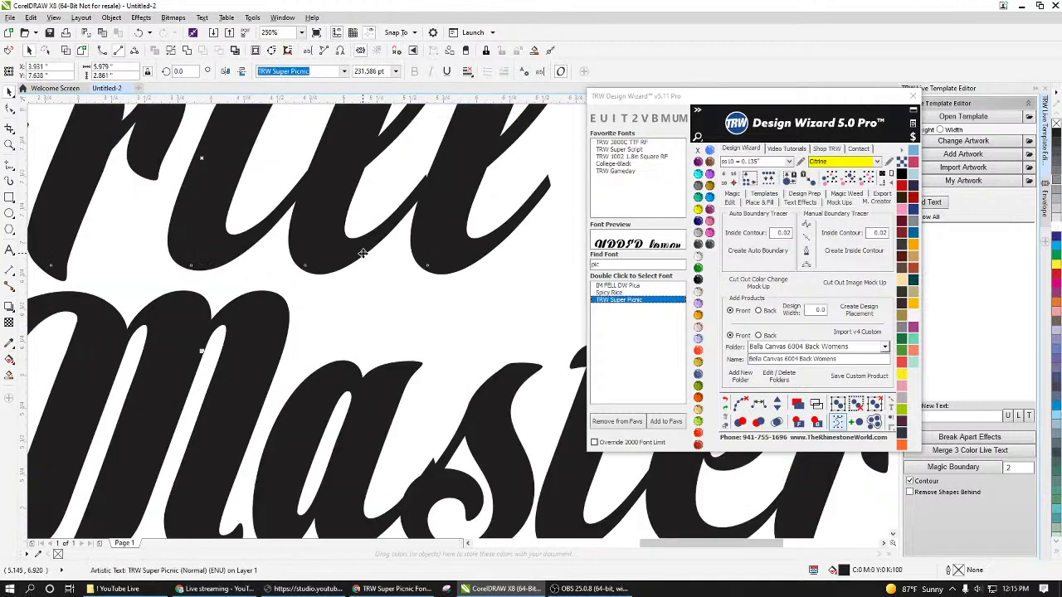
scroll(390, 245, up, 3)
scroll(443, 218, down, 1)
scroll(430, 200, down, 2)
scroll(440, 232, up, 2)
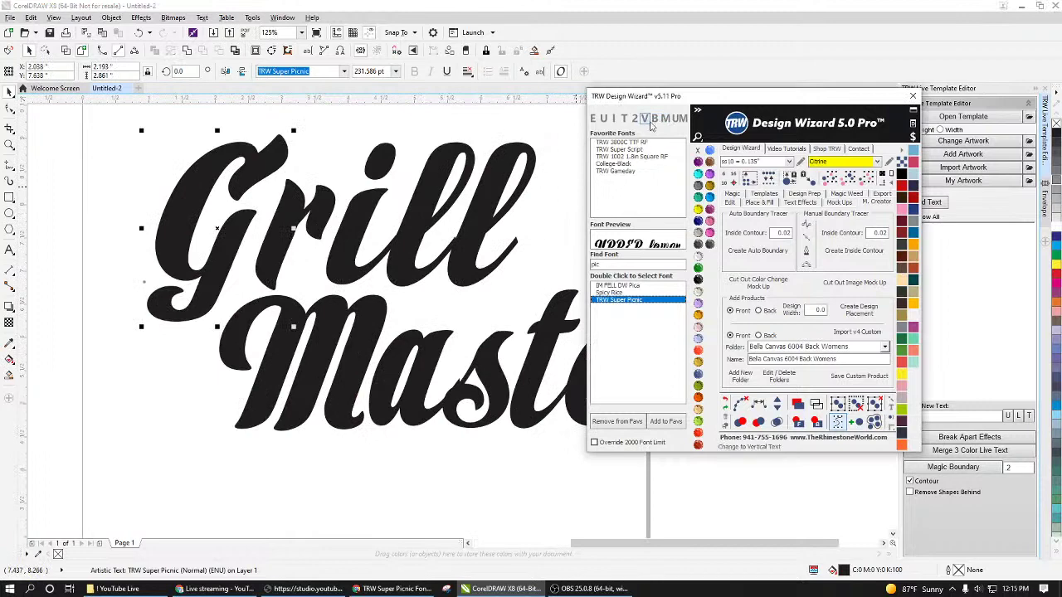
Step: Tighten the spacing of the separate "Grill" letters so neighbouring strokes overlap, making the word about 5.75 inches wide
click(423, 245)
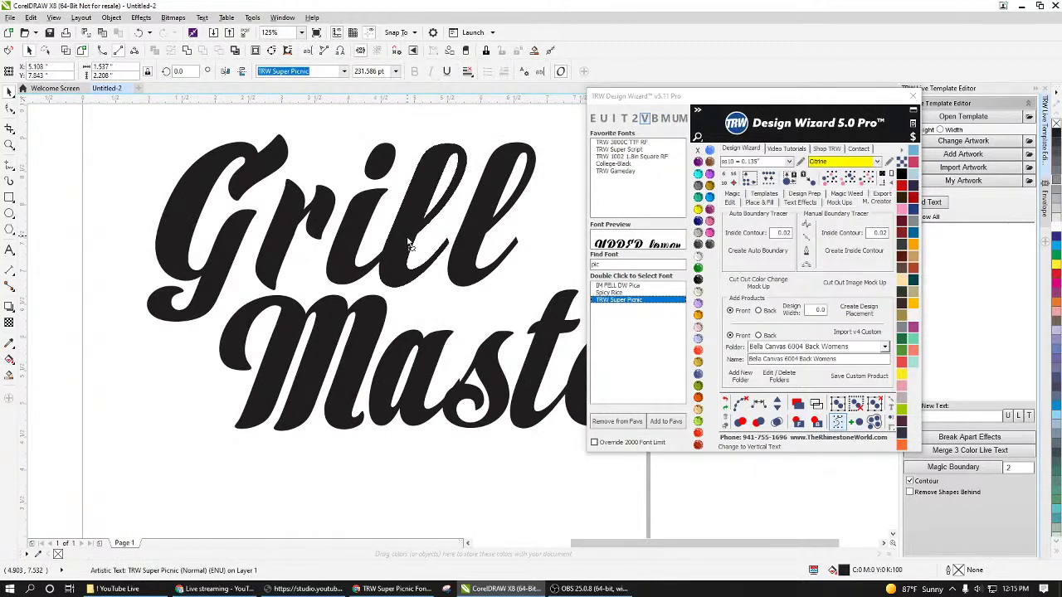
drag(469, 253, 526, 253)
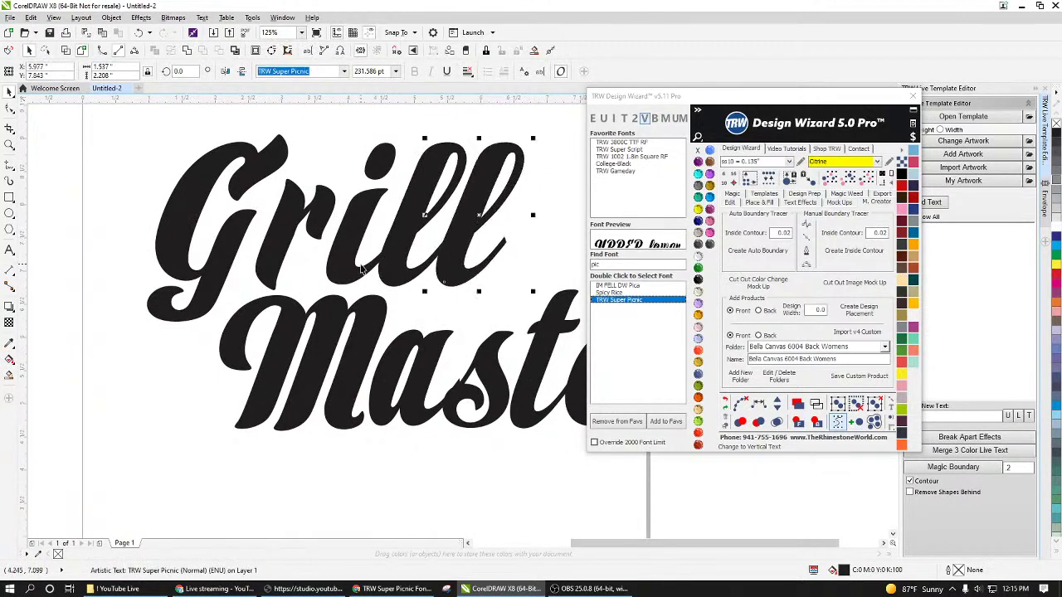
click(283, 253)
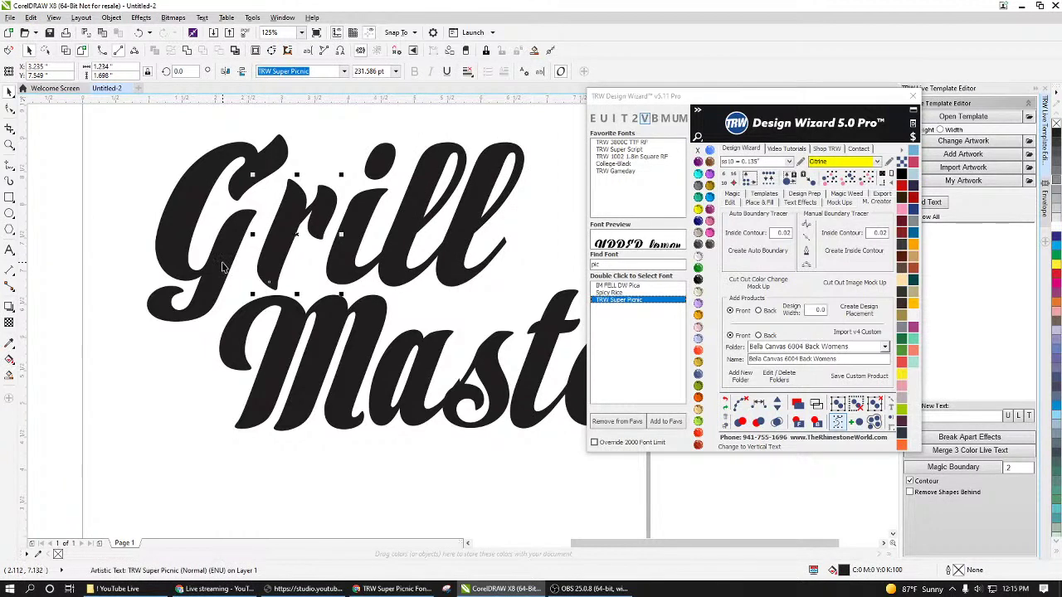
drag(225, 267, 227, 262)
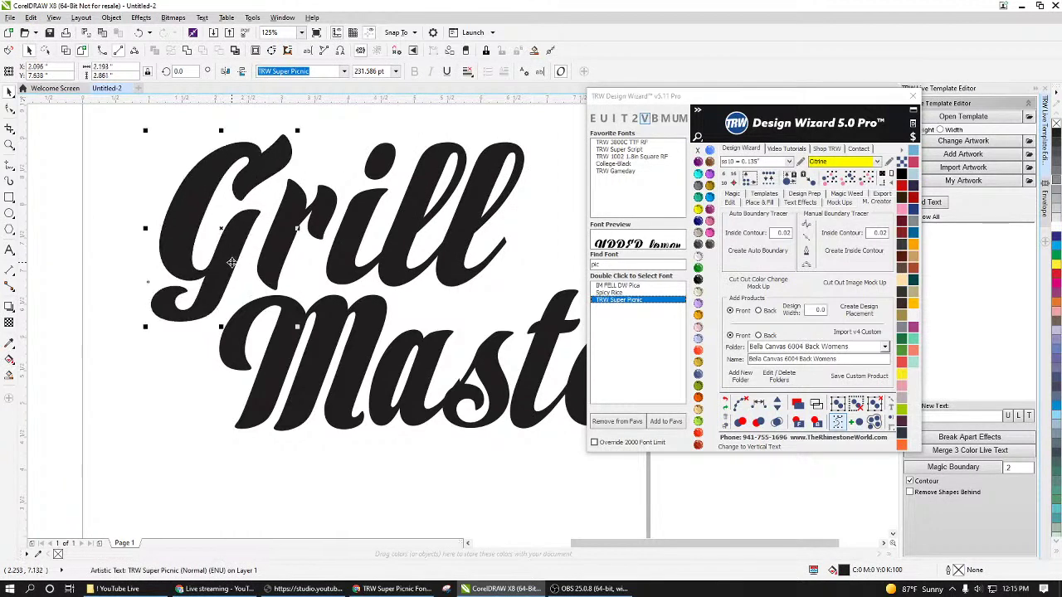
scroll(326, 226, down, 2)
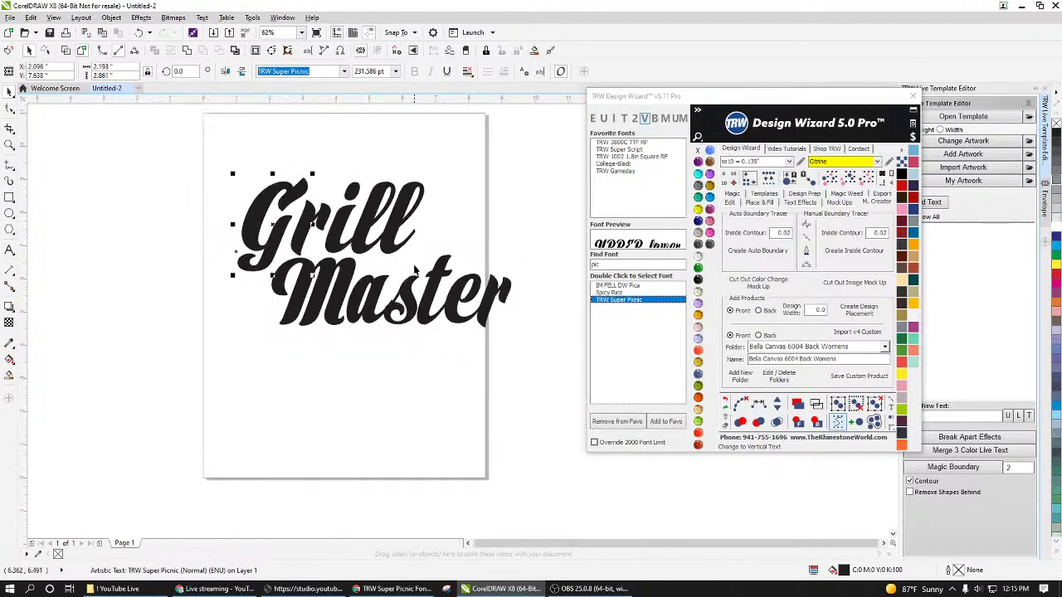
Step: Break the "Master" text apart into individually movable letters
scroll(415, 270, up, 2)
scroll(451, 336, down, 2)
scroll(409, 305, up, 2)
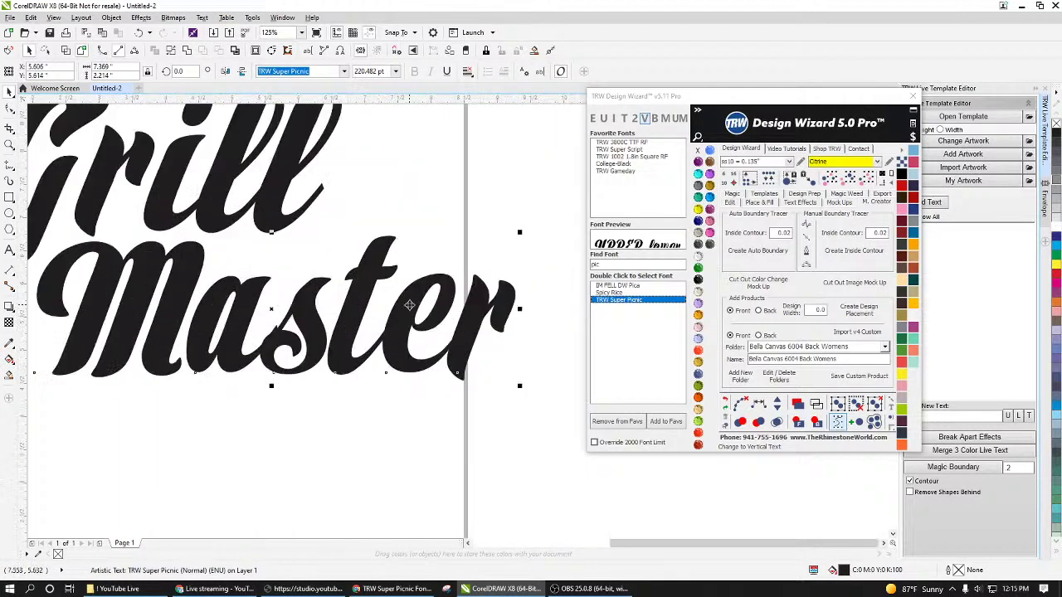
click(658, 123)
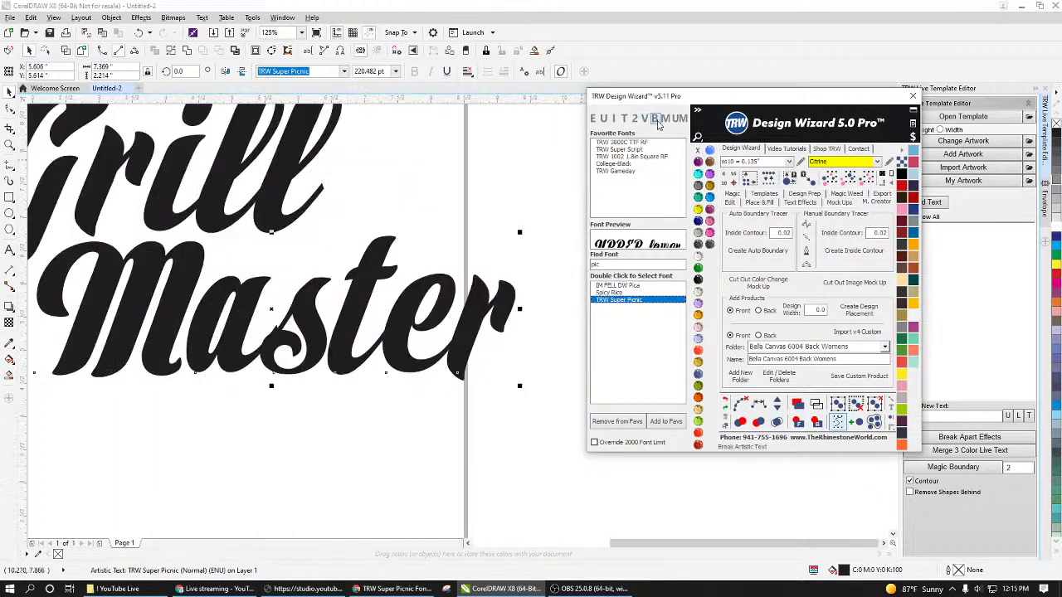
Step: Shift the separate "Master" letters closer together so their strokes connect, making the word about 7.19 inches wide
scroll(314, 349, up, 2)
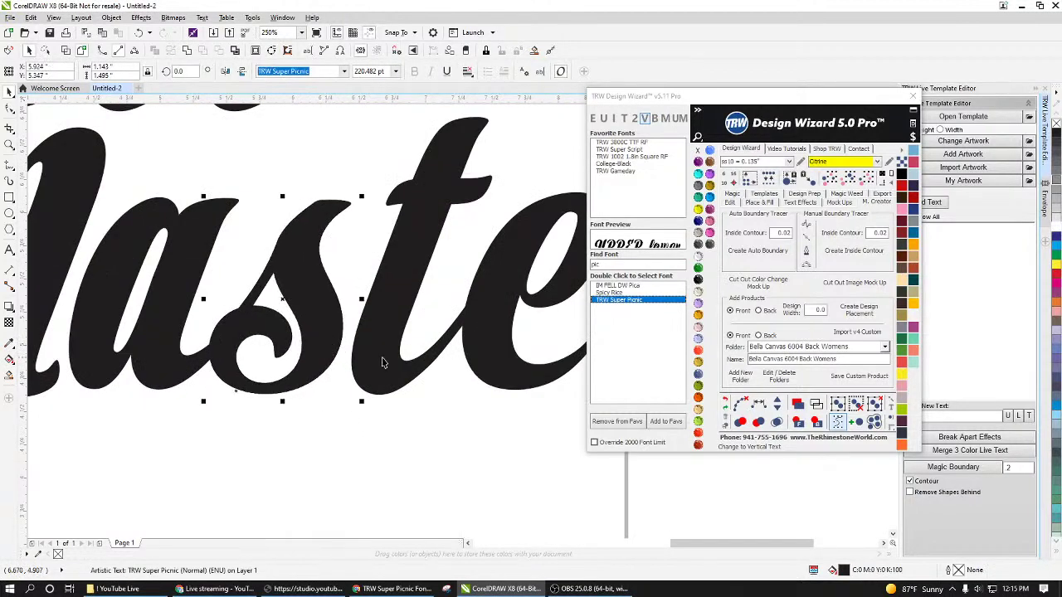
drag(495, 371, 470, 371)
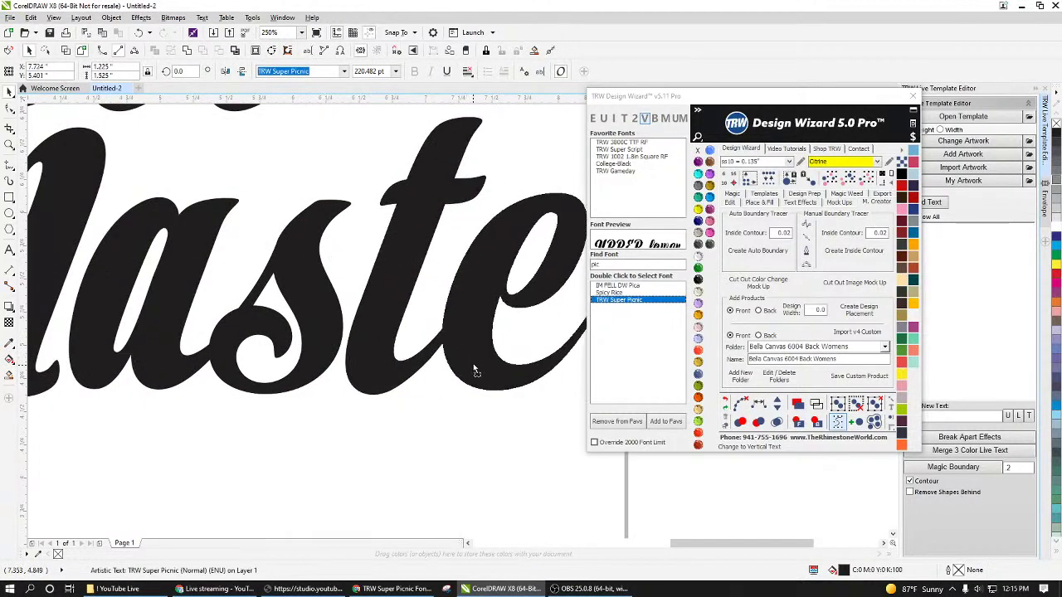
scroll(473, 348, down, 2)
click(481, 328)
drag(481, 330, 465, 333)
scroll(440, 326, down, 2)
click(453, 386)
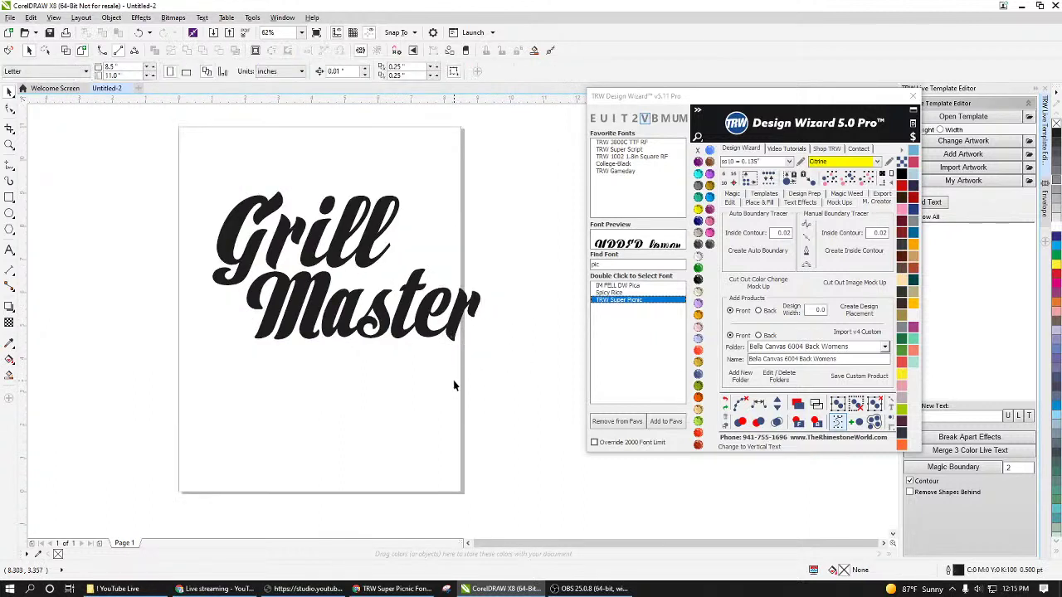
Step: Show the artwork as wireframe and weld all the "Master" letters into a single curve
drag(536, 383, 238, 264)
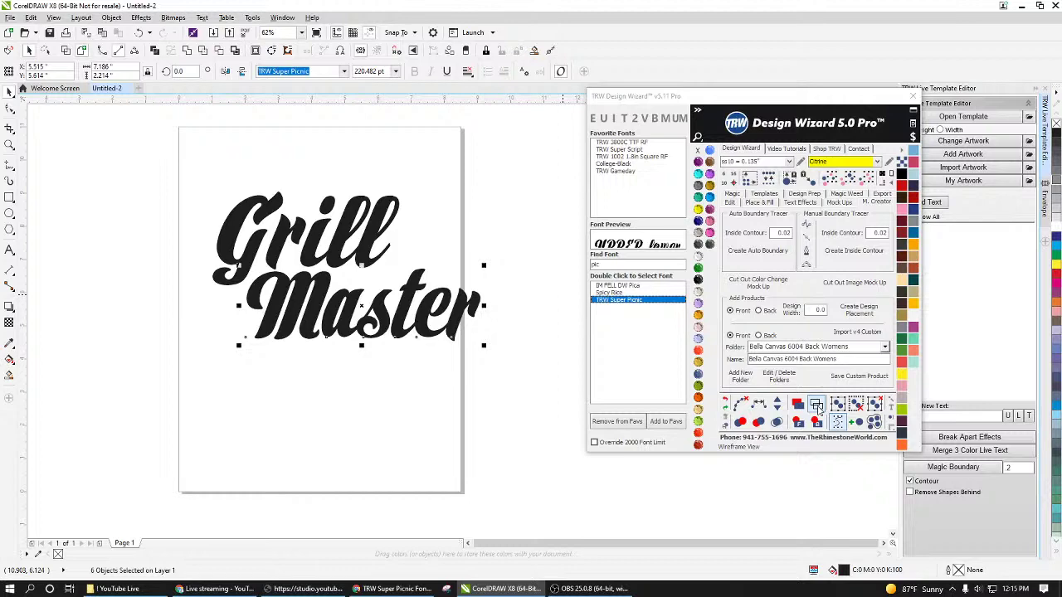
click(816, 406)
scroll(378, 305, up, 2)
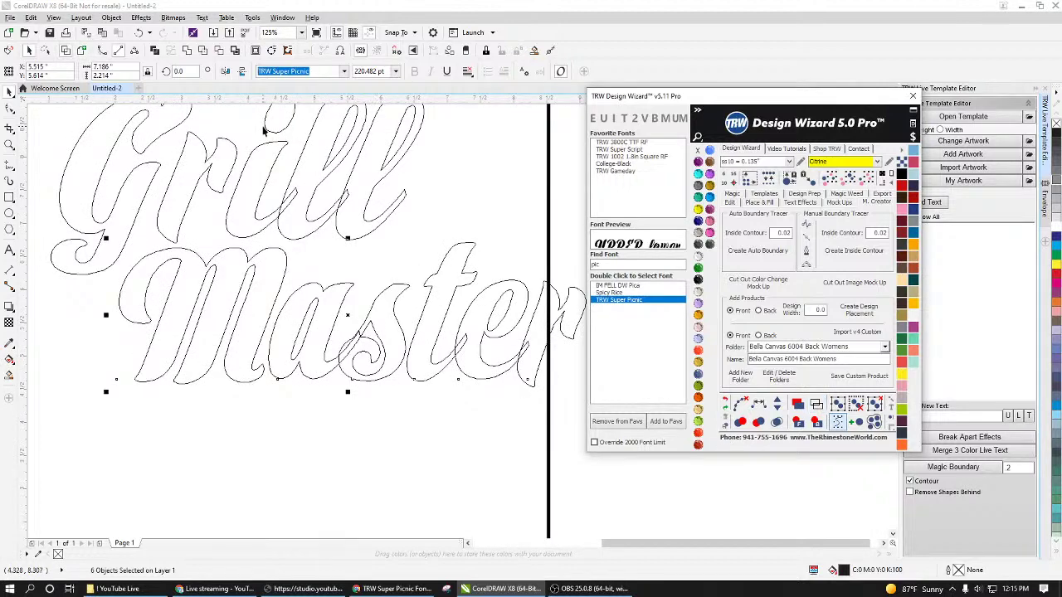
click(187, 51)
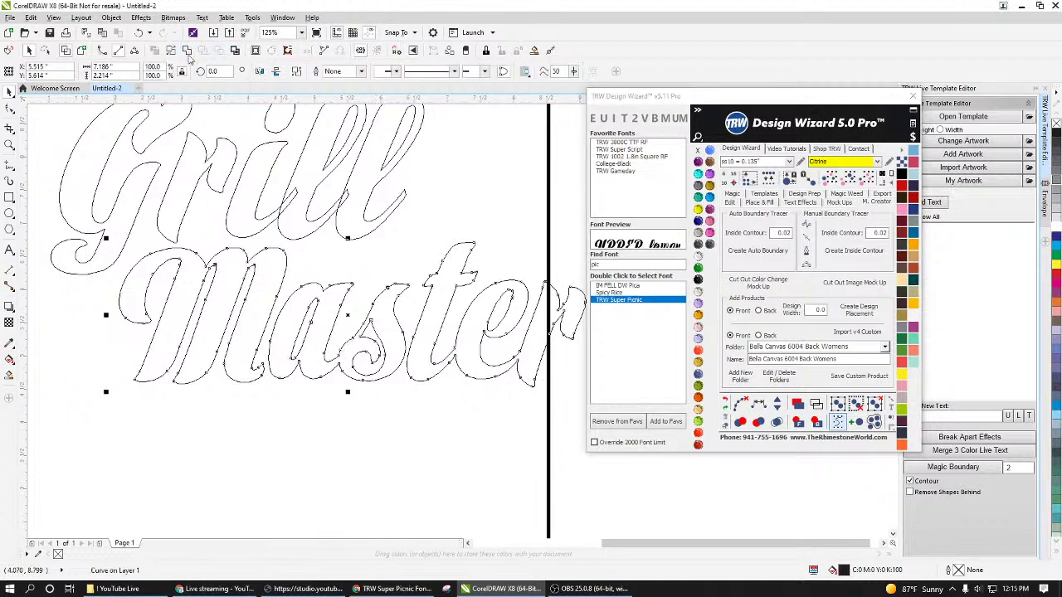
click(448, 323)
scroll(434, 317, down, 2)
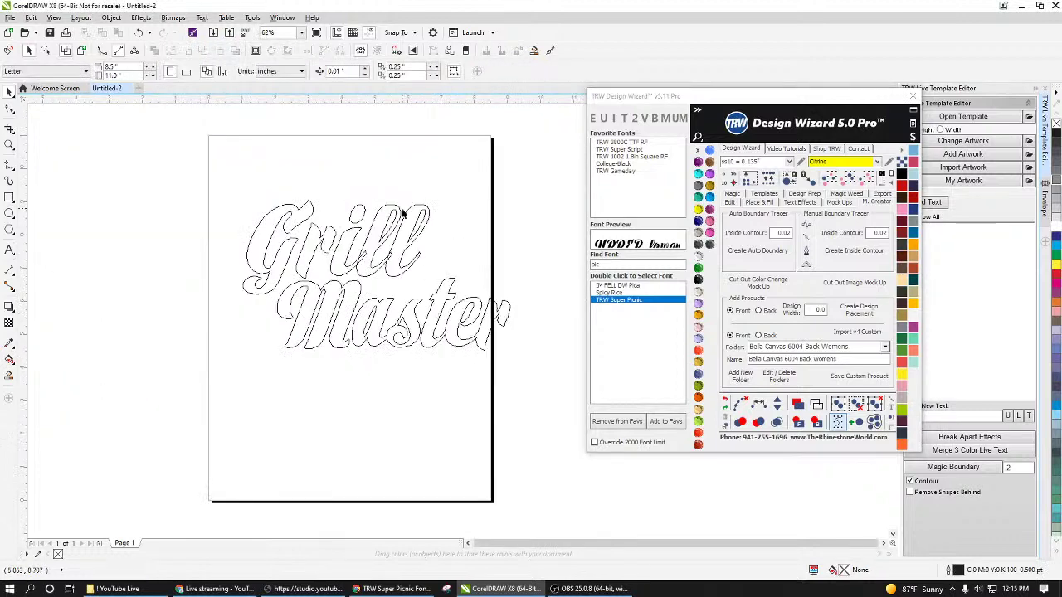
Step: Weld all the "Grill" letters into a single curve and restore the filled view
drag(470, 167, 231, 302)
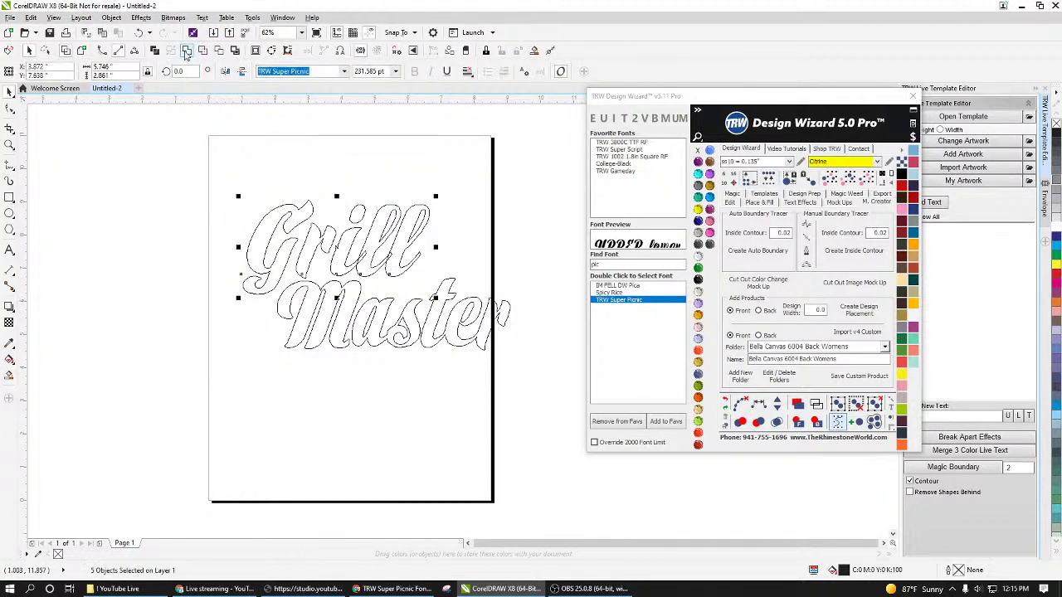
click(187, 51)
click(357, 201)
click(778, 405)
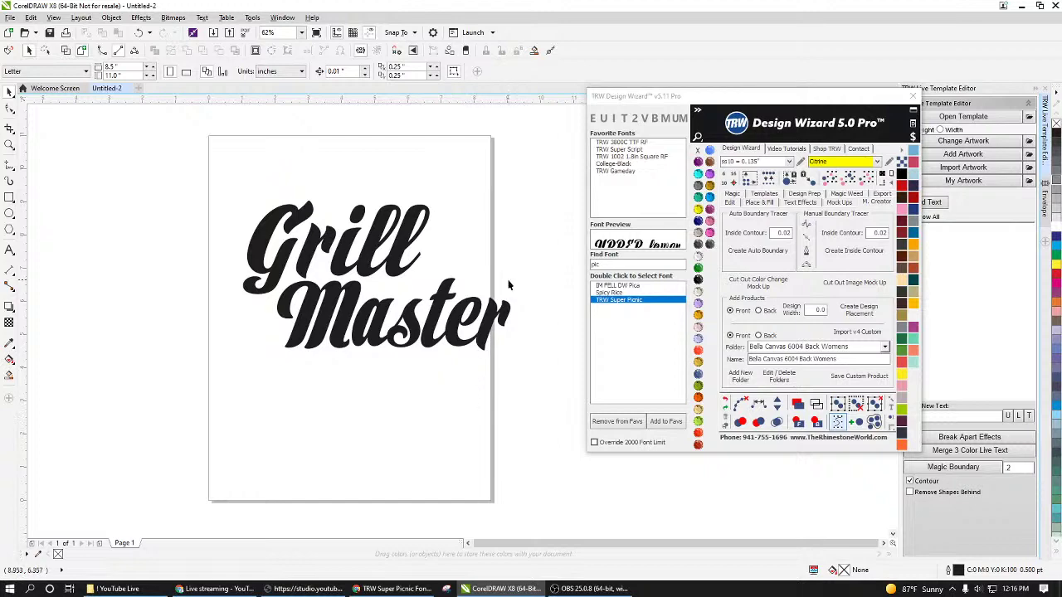
Step: Move the welded "Grill" and "Master" together about 0.5 inch to the left on the page
drag(536, 154, 270, 368)
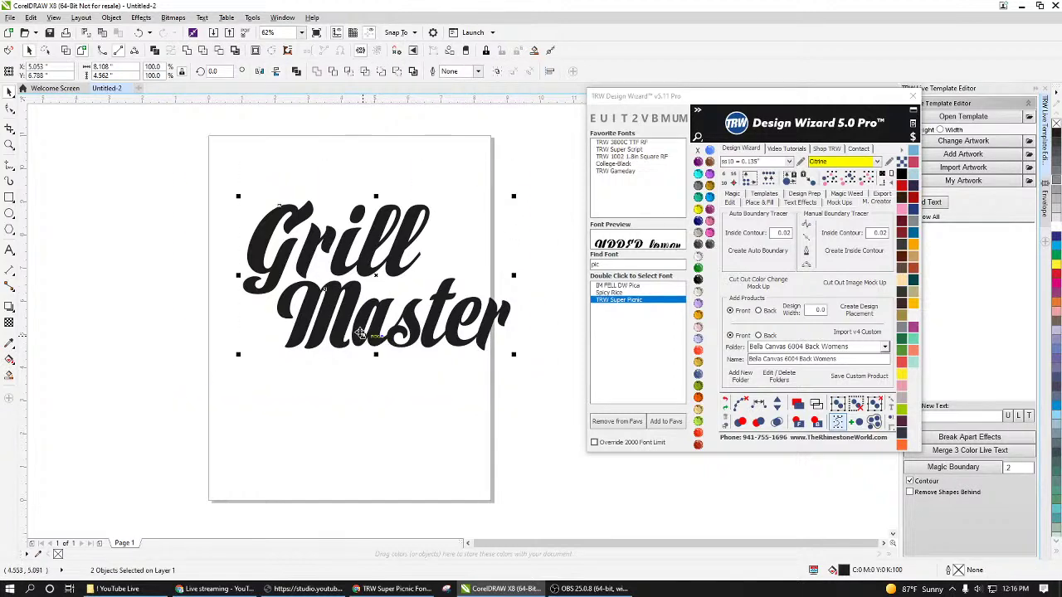
drag(362, 332, 348, 350)
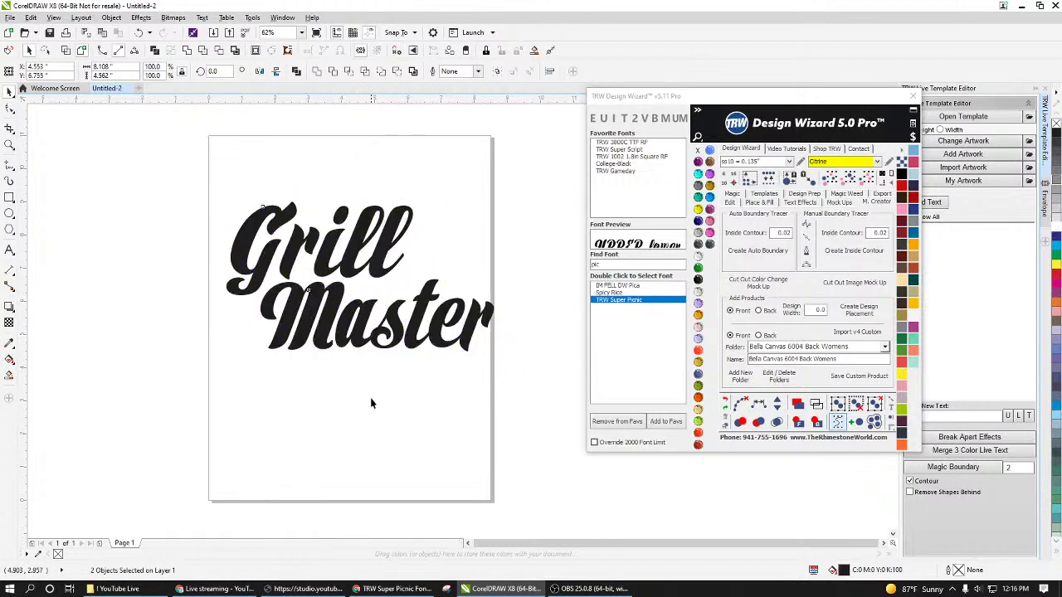
Step: Try moving the welded "Grill" up and left, away from "Master", and undo the move
click(348, 274)
drag(348, 274, 325, 253)
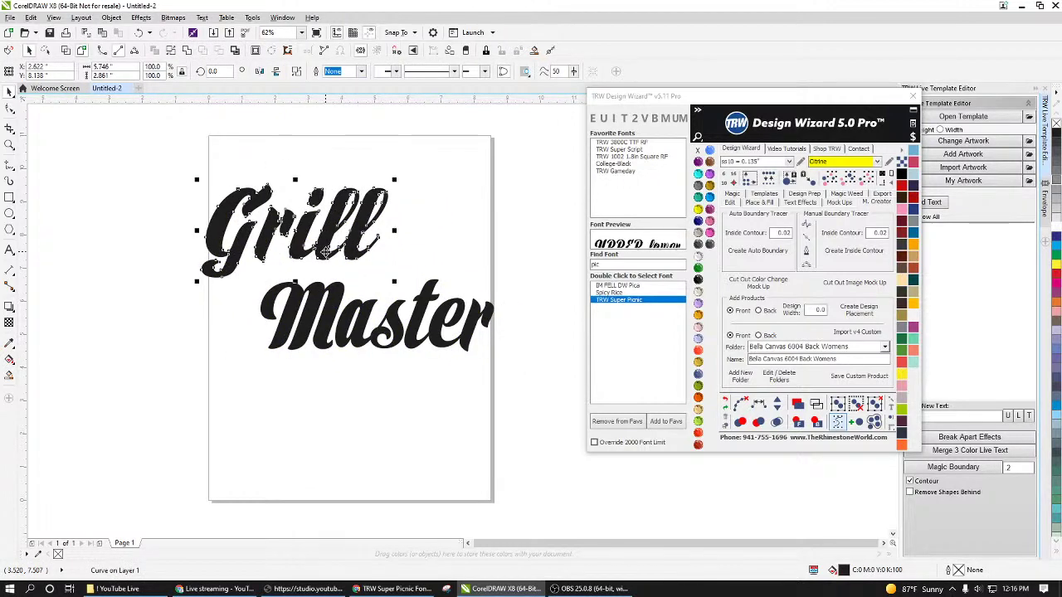
key(ctrl+z)
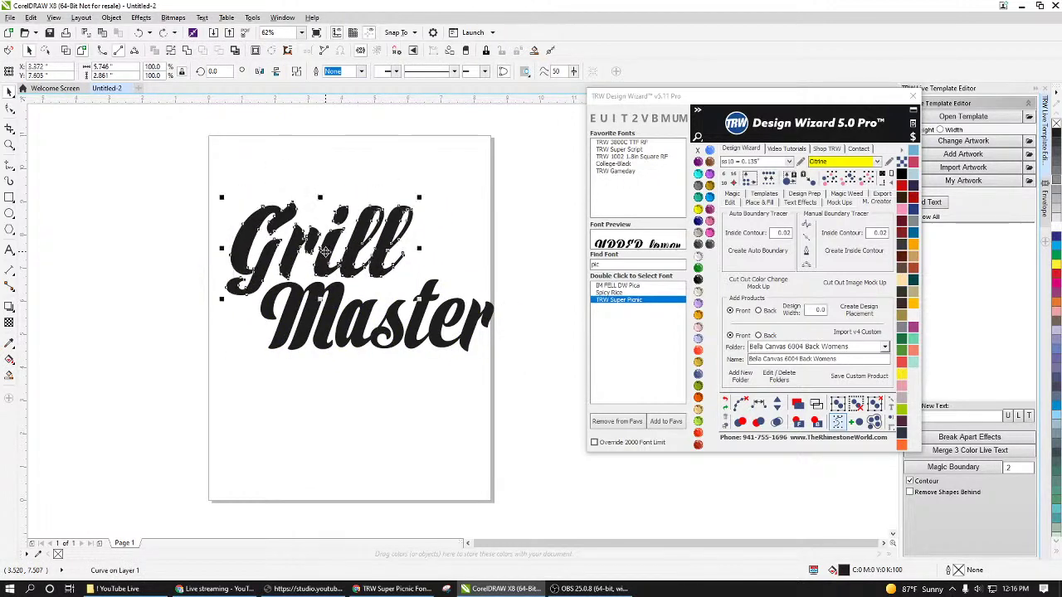
key(Escape)
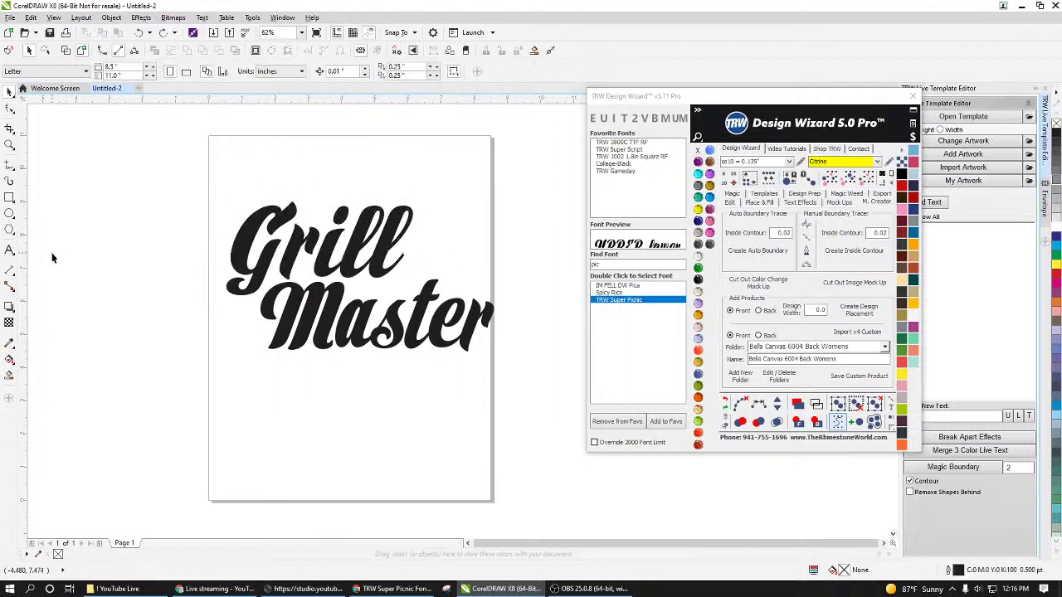
Step: Add an exclamation mark below the words in TRW Super Picnic and enlarge it to about 1.14 by 2.55 inches
click(10, 250)
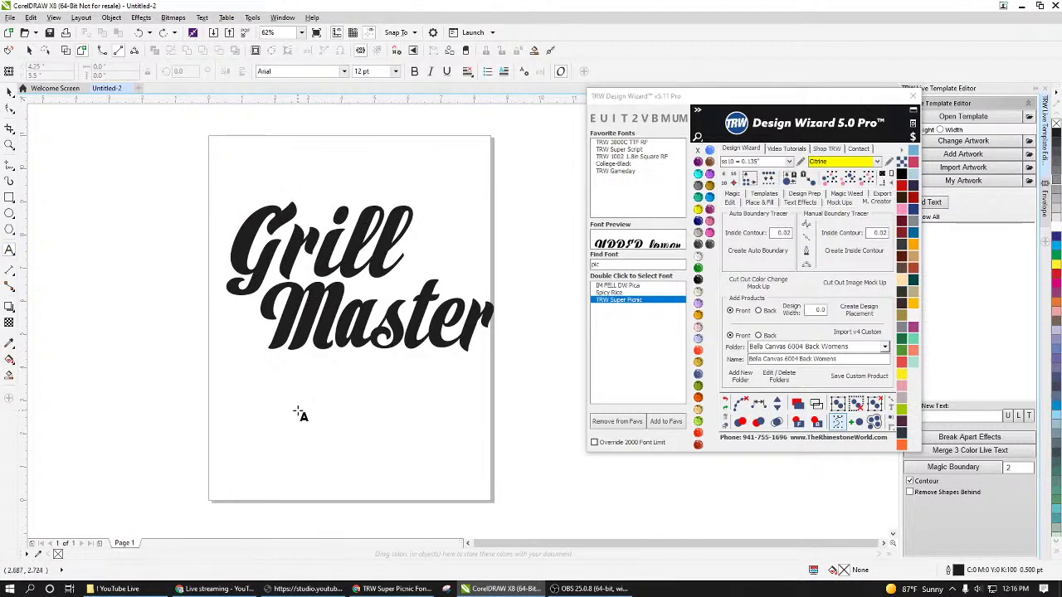
click(297, 410)
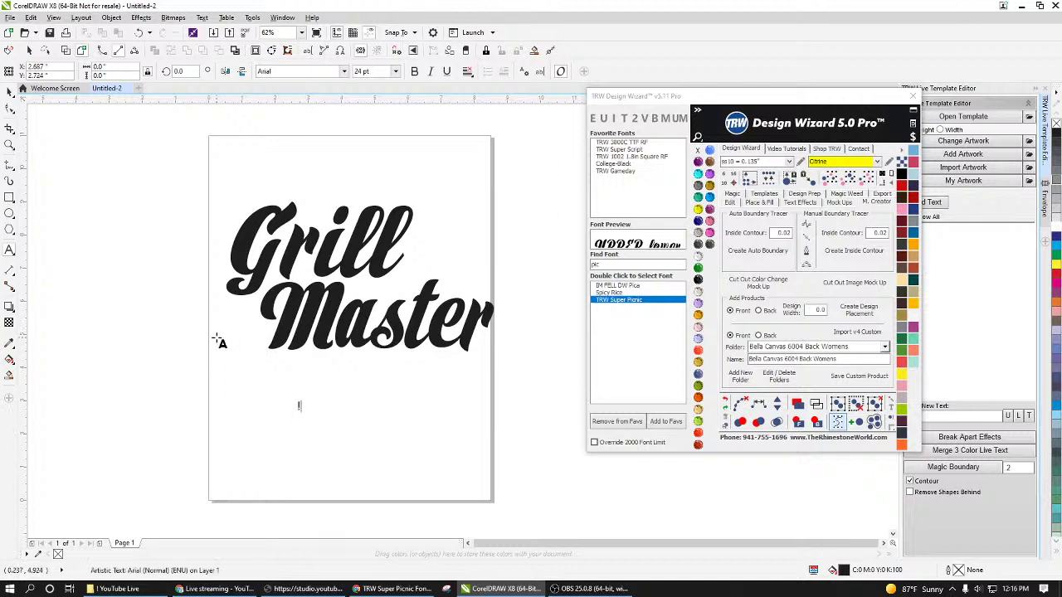
key(ctrl+space)
text(!)
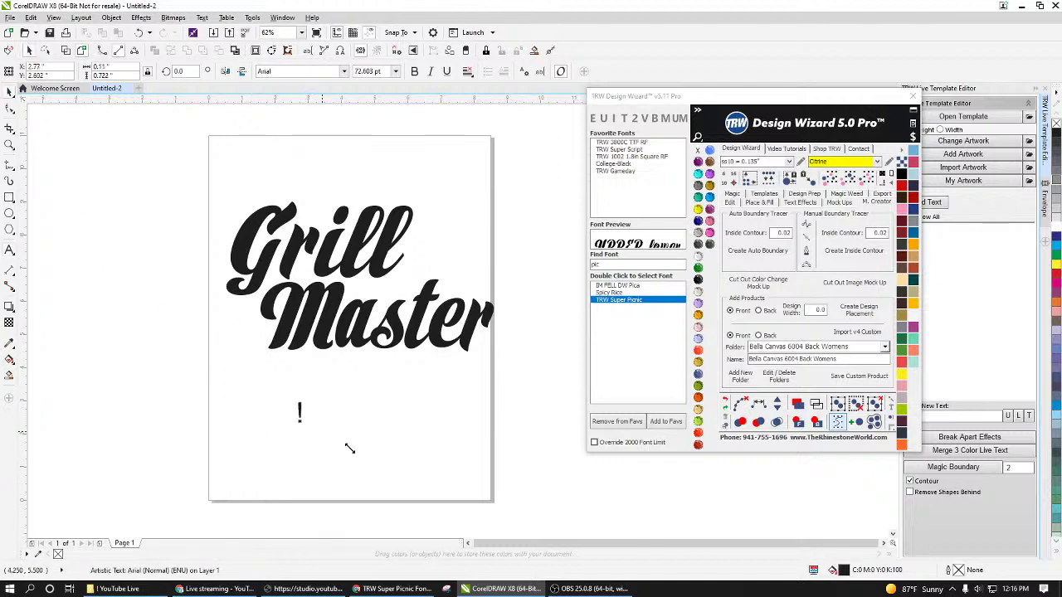
click(623, 302)
double_click(622, 302)
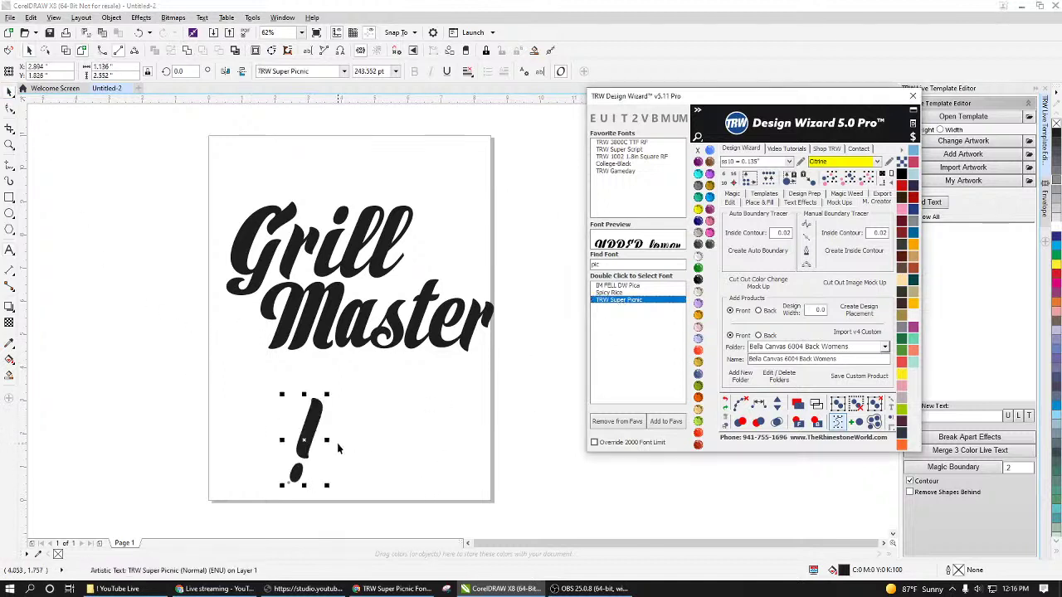
Step: Replace the exclamation mark by previewing the font's @, #, $ and % characters and settling on the ^ glyph with the row of ants
click(307, 437)
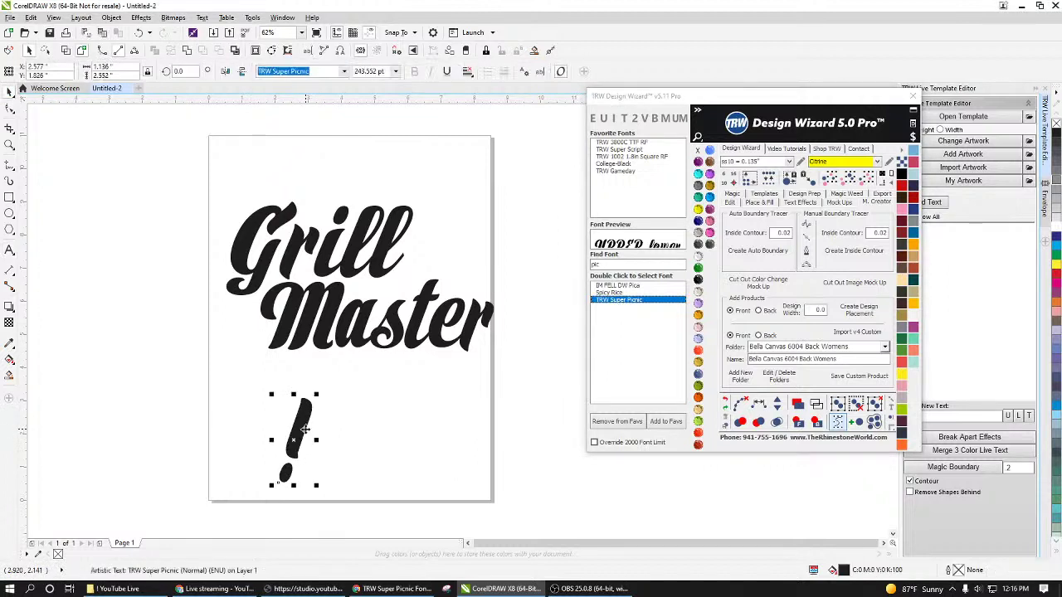
double_click(300, 437)
text(@)
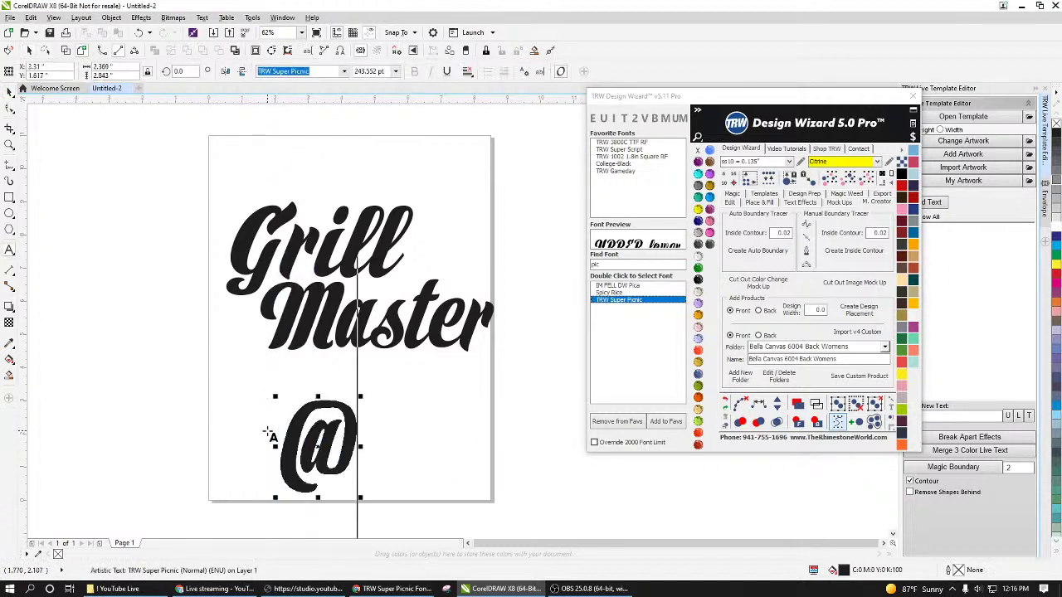
key(BackSpace)
text(#)
key(BackSpace)
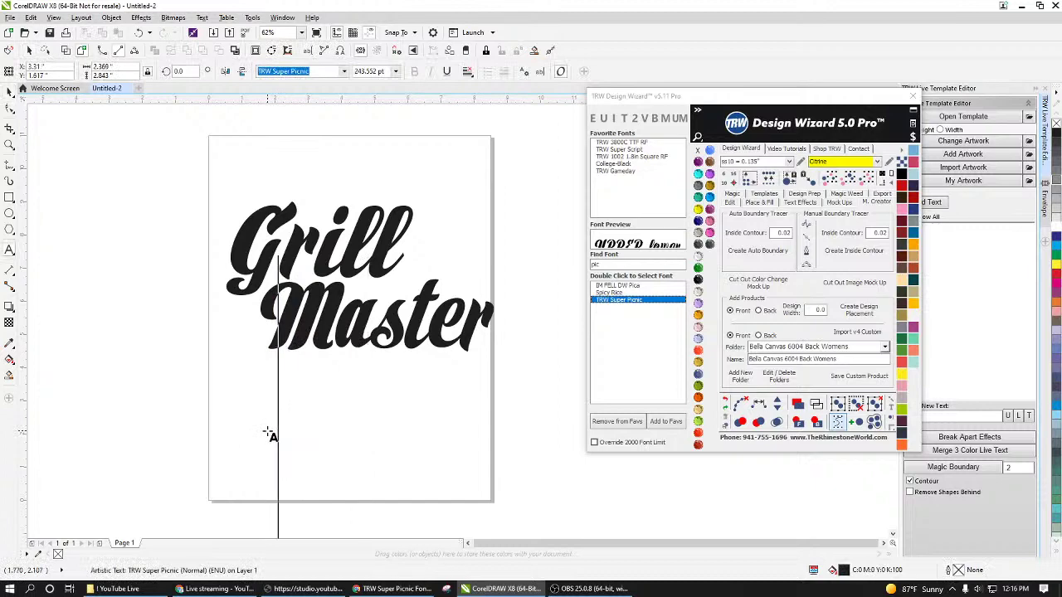
text($)
key(BackSpace)
text(%)
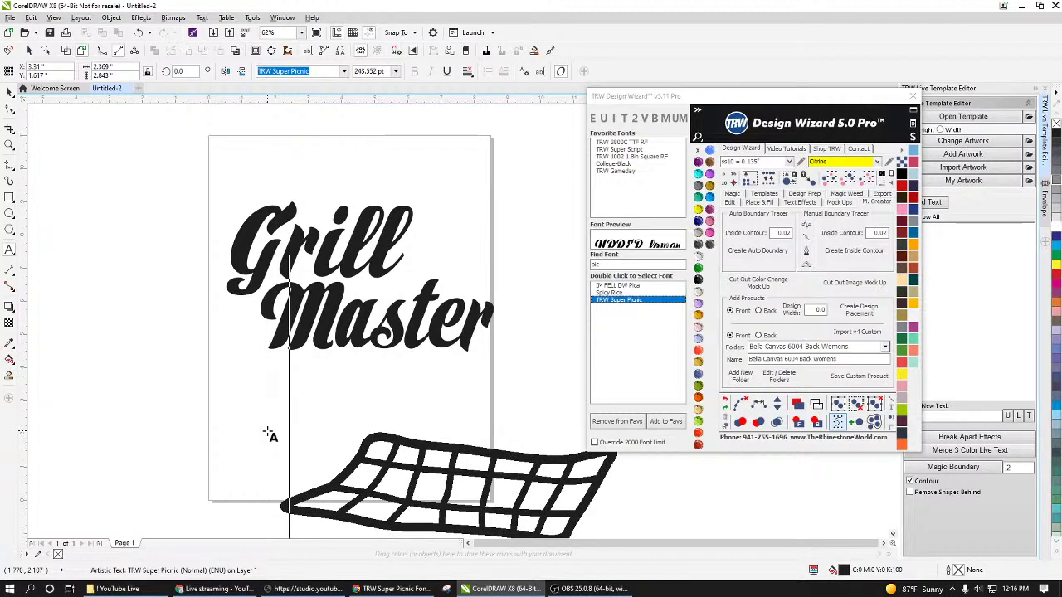
key(BackSpace)
text(^)
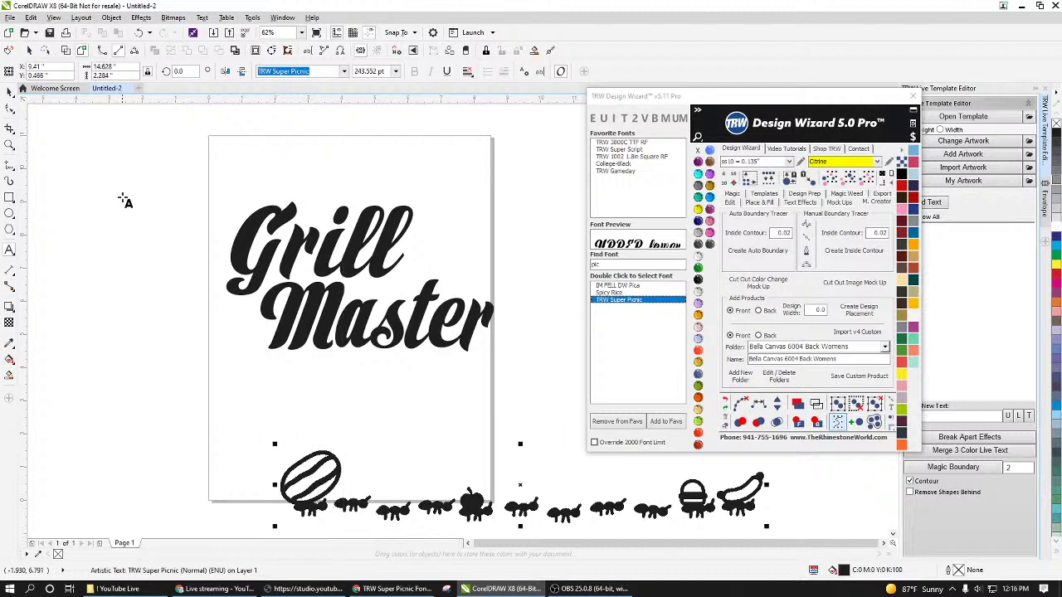
Step: Move the row of ants directly beneath "Master" and scale it down proportionally to slightly wider than the page
click(10, 108)
drag(467, 508, 330, 359)
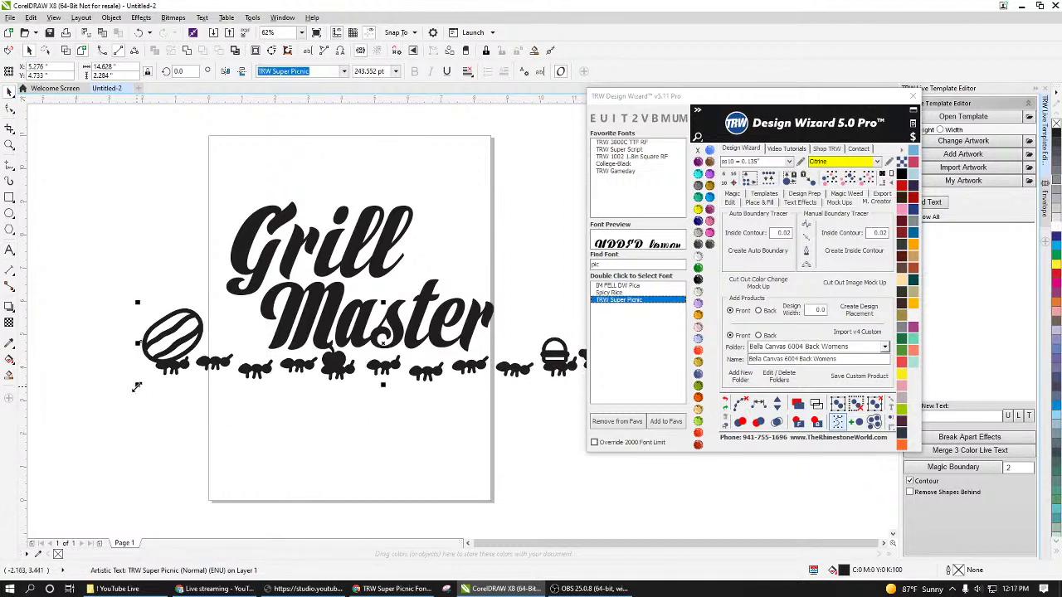
drag(137, 387, 295, 362)
scroll(382, 429, down, 1)
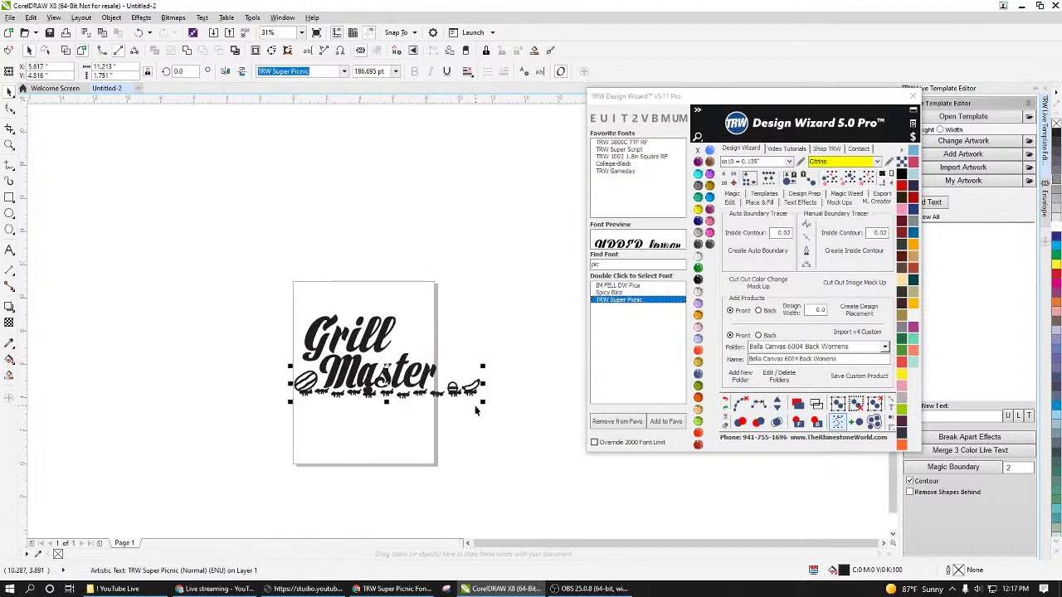
drag(483, 403, 399, 420)
scroll(377, 374, up, 1)
click(405, 452)
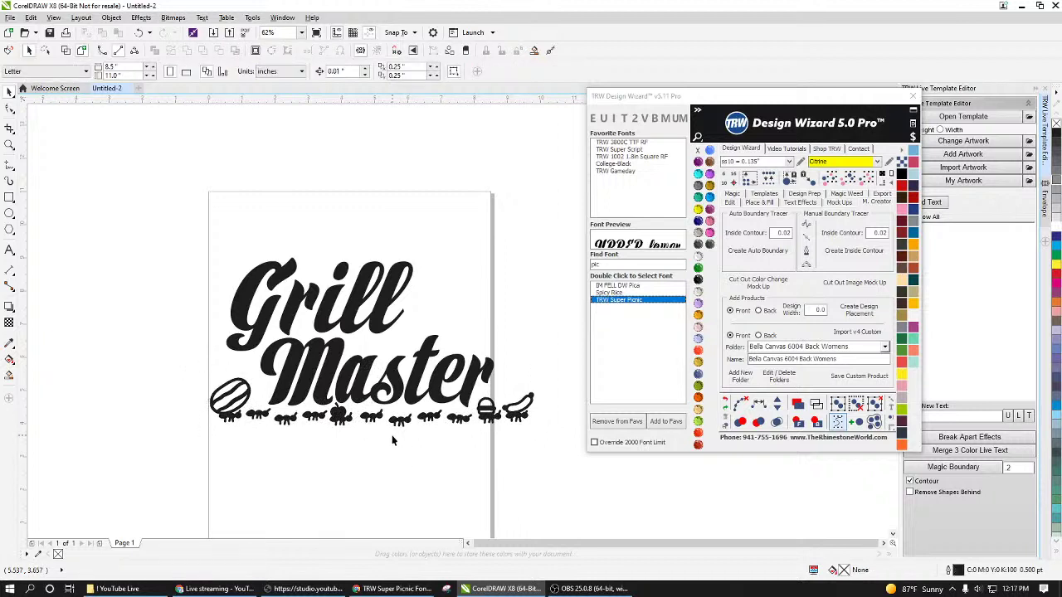
Step: Move the row of ants lower below "Master", replace it with the font's k glyph, the kite, and place the kite clear of the words
scroll(400, 370, down, 1)
scroll(422, 477, up, 1)
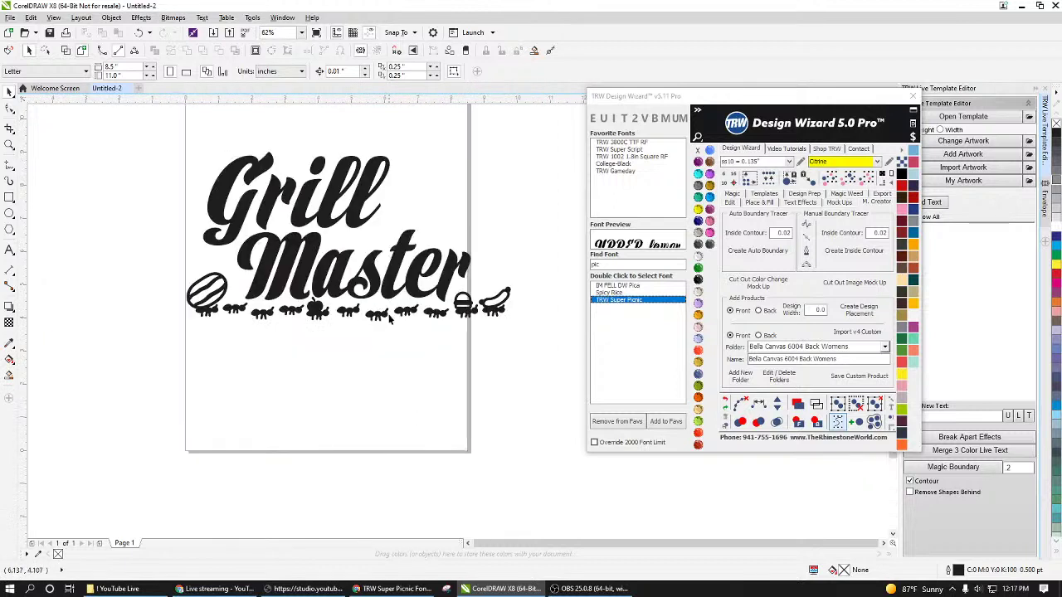
click(437, 381)
double_click(437, 386)
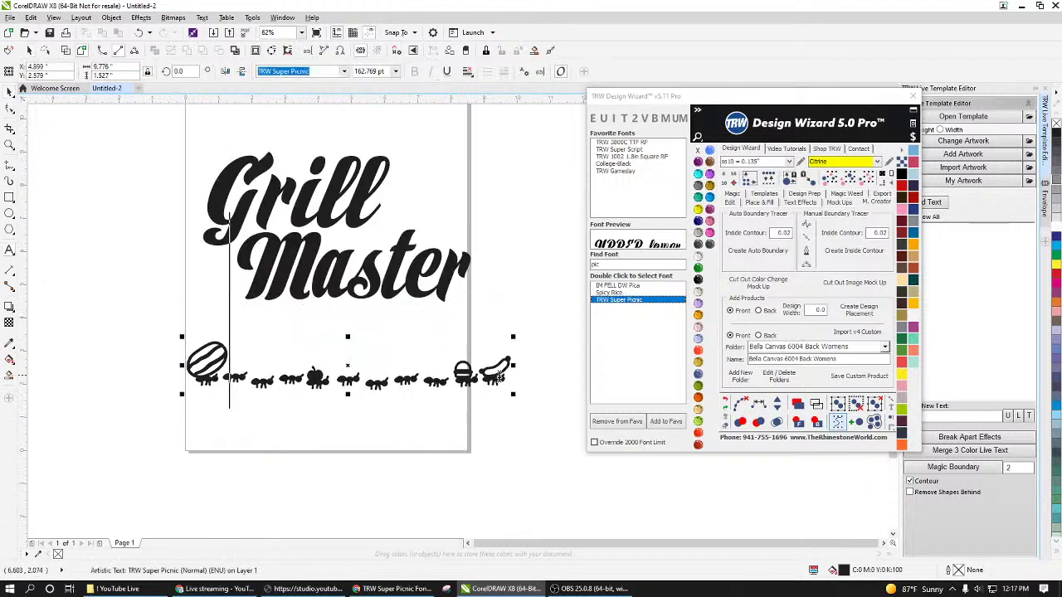
key(shift+Left)
key(BackSpace)
text(k)
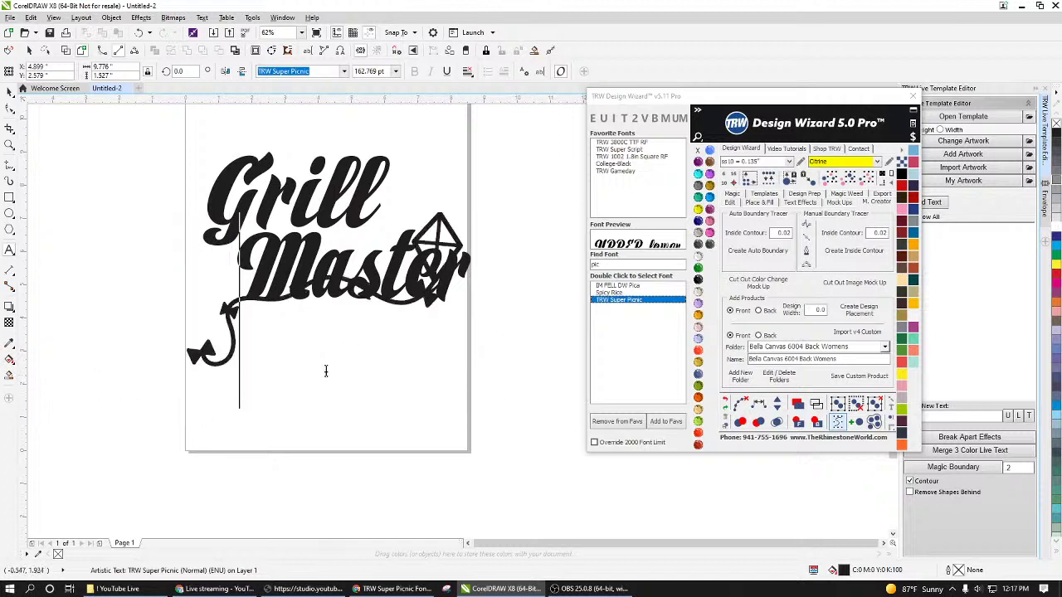
key(ctrl+space)
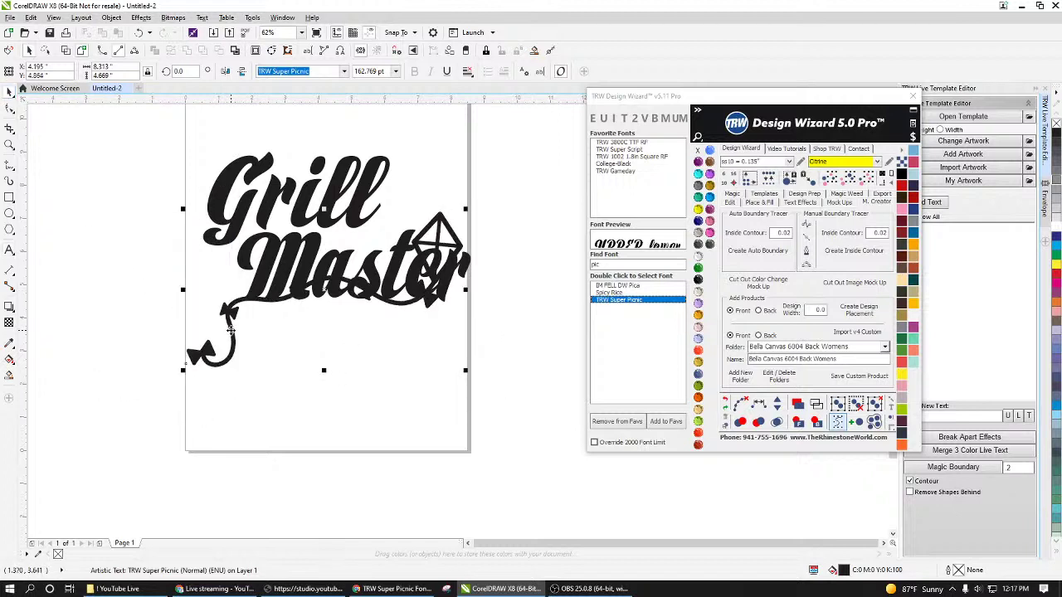
drag(231, 330, 214, 444)
Step: Replace the kite by previewing the bunting, fork and spatula, cake, pitcher and neighbouring glyphs, settling on the g glyph with the barbecue grill
double_click(214, 444)
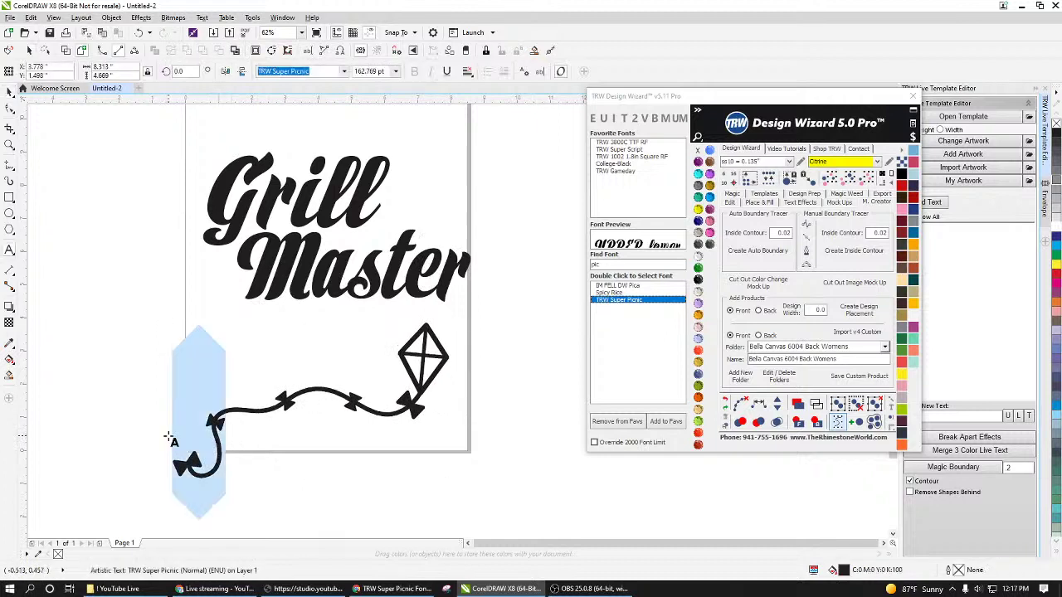
text(b)
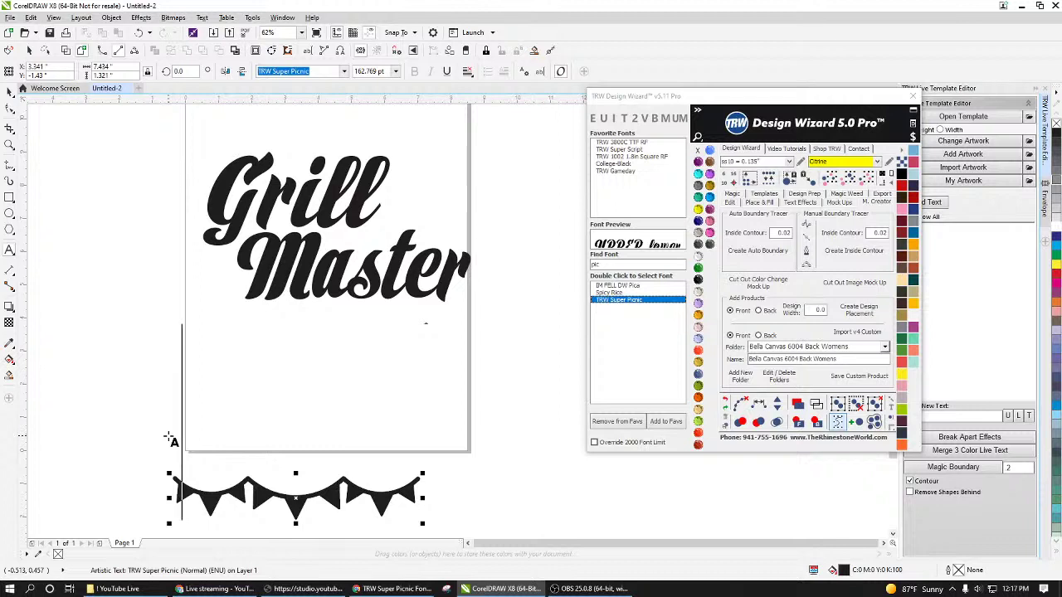
key(BackSpace)
text(g)
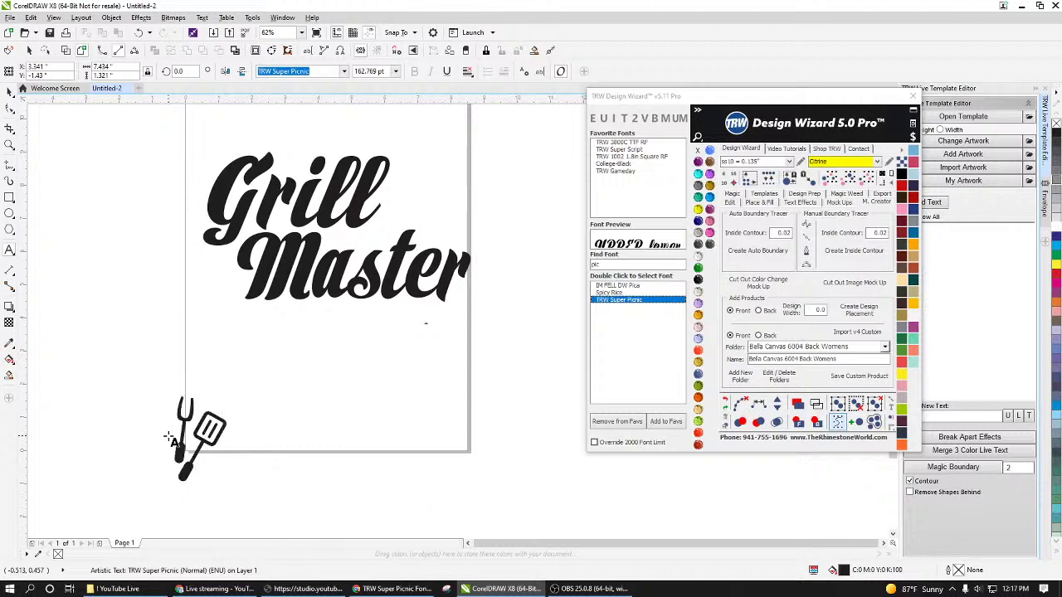
key(BackSpace)
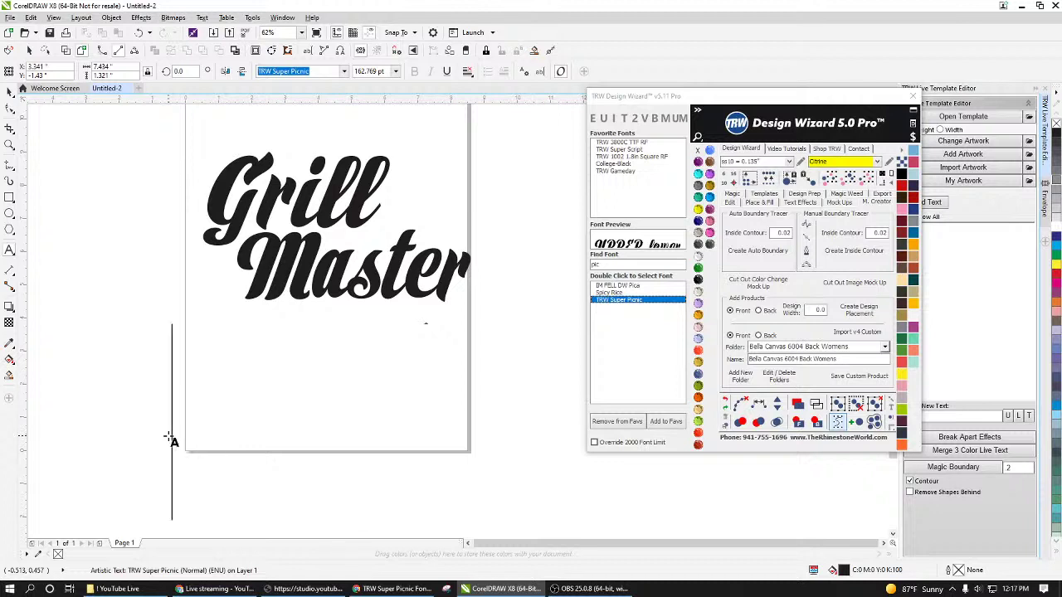
text(c)
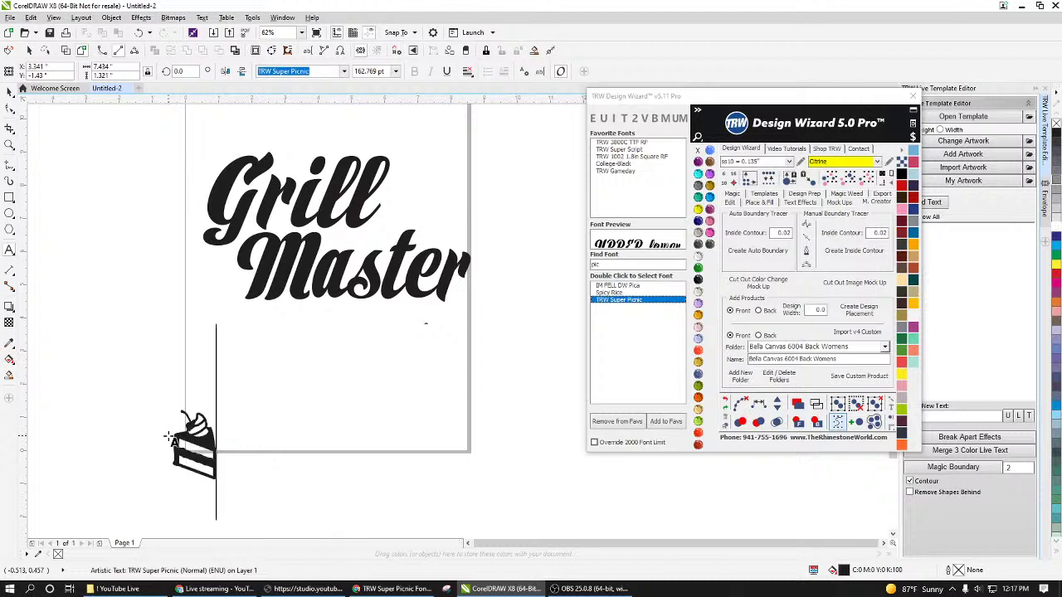
key(BackSpace)
text(d)
key(BackSpace)
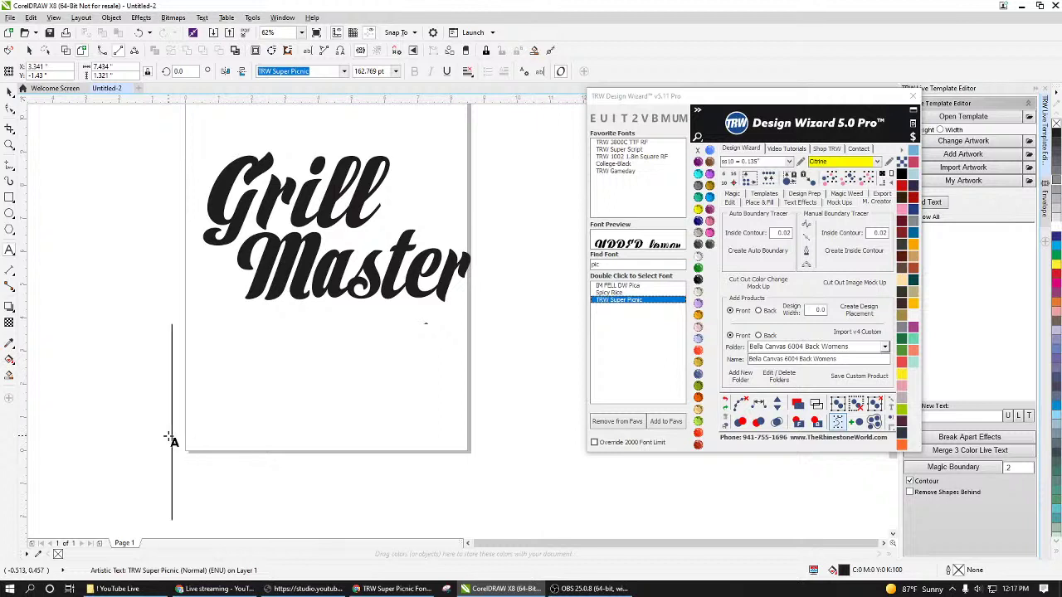
text(e)
key(BackSpace)
text(f)
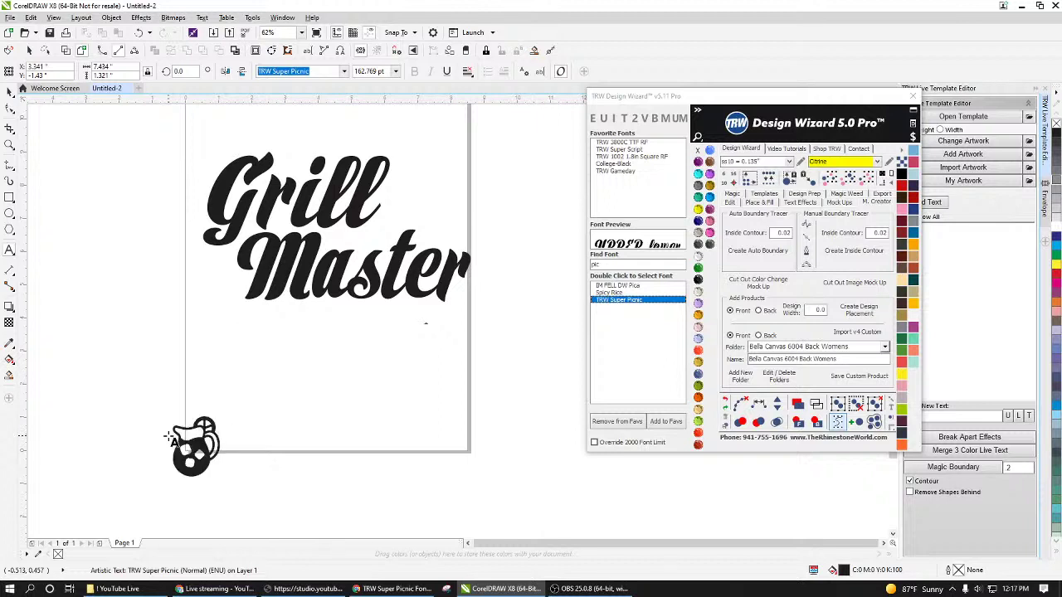
key(BackSpace)
text(g)
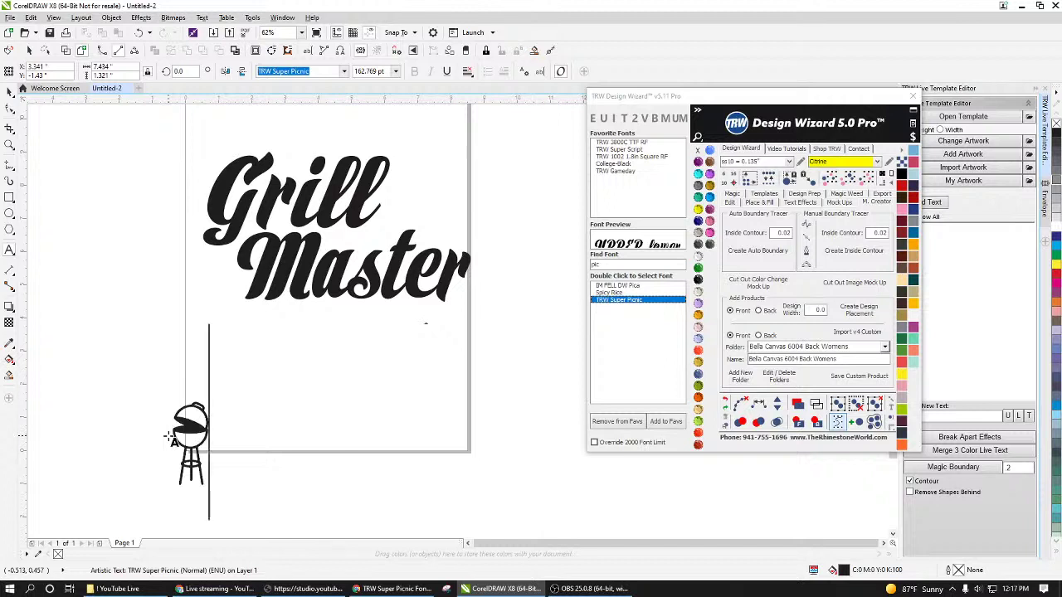
key(BackSpace)
text(h)
key(BackSpace)
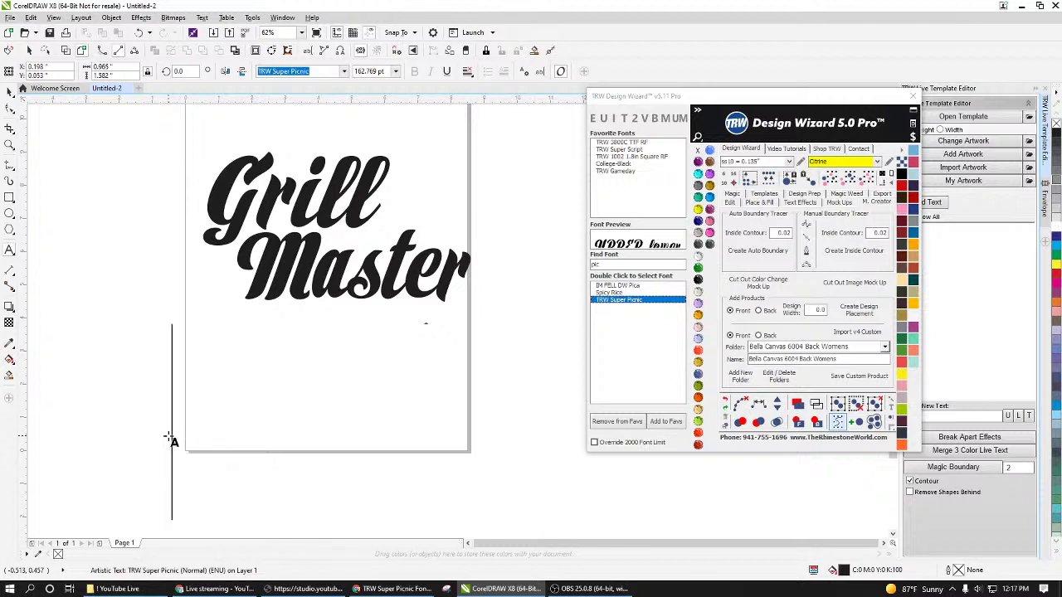
text(g)
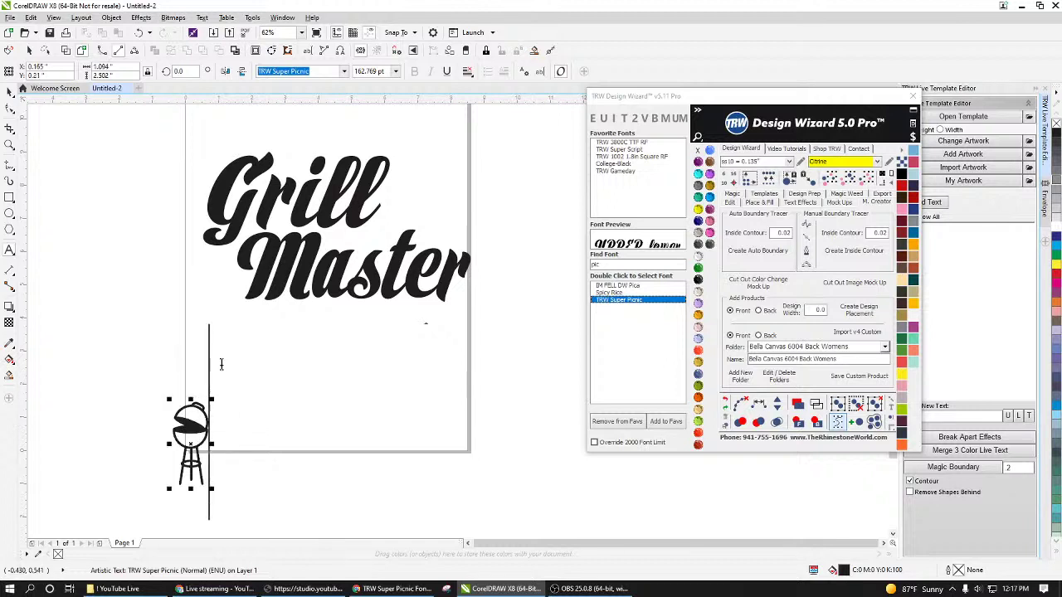
Step: Place the barbecue grill glyph after the word "Grill" and put a duplicate of it beneath "Master"
key(Escape)
click(9, 90)
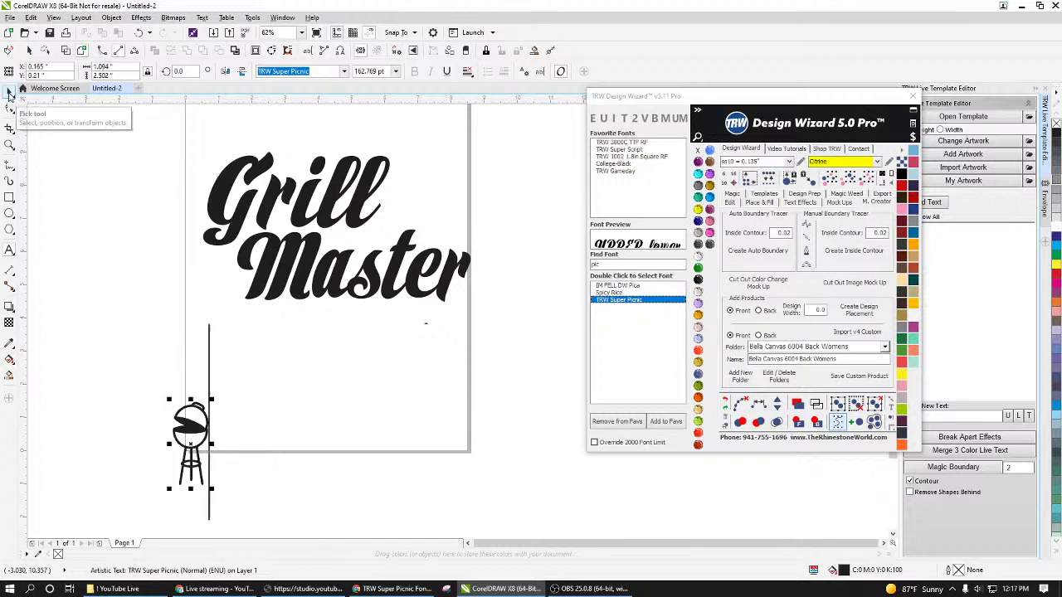
drag(199, 433, 318, 375)
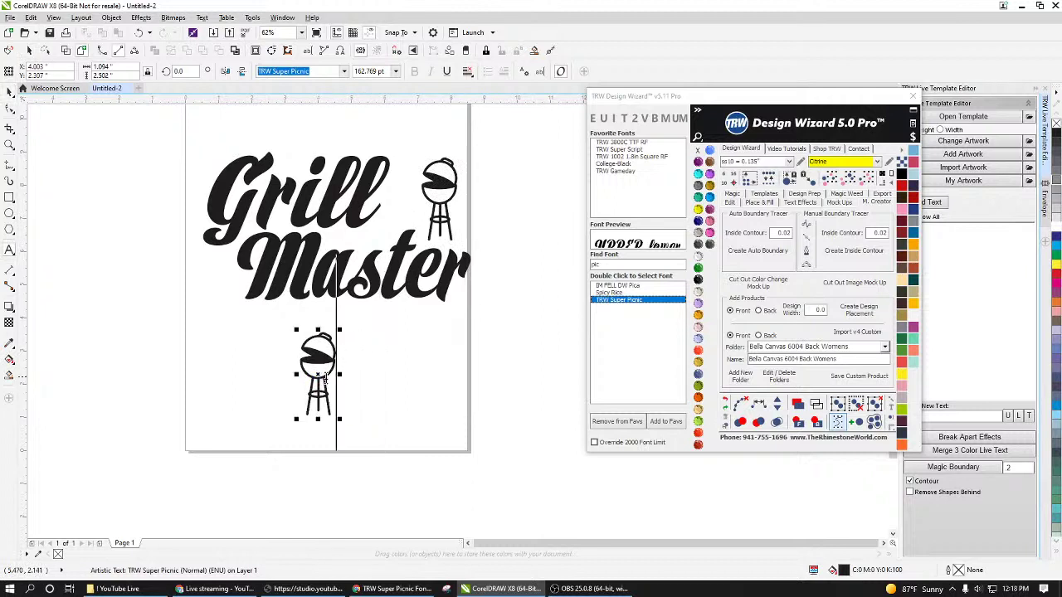
Step: Change the duplicate beneath "Master" to the c glyph with the fork and spatula and move it beside the start of "Master"
double_click(323, 378)
text(b)
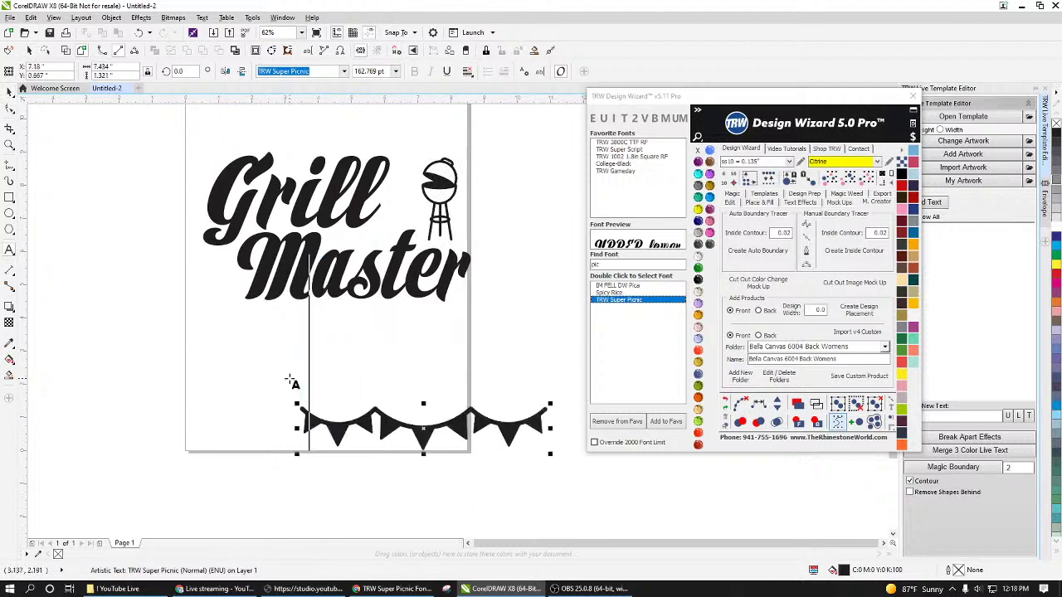
key(BackSpace)
text(c)
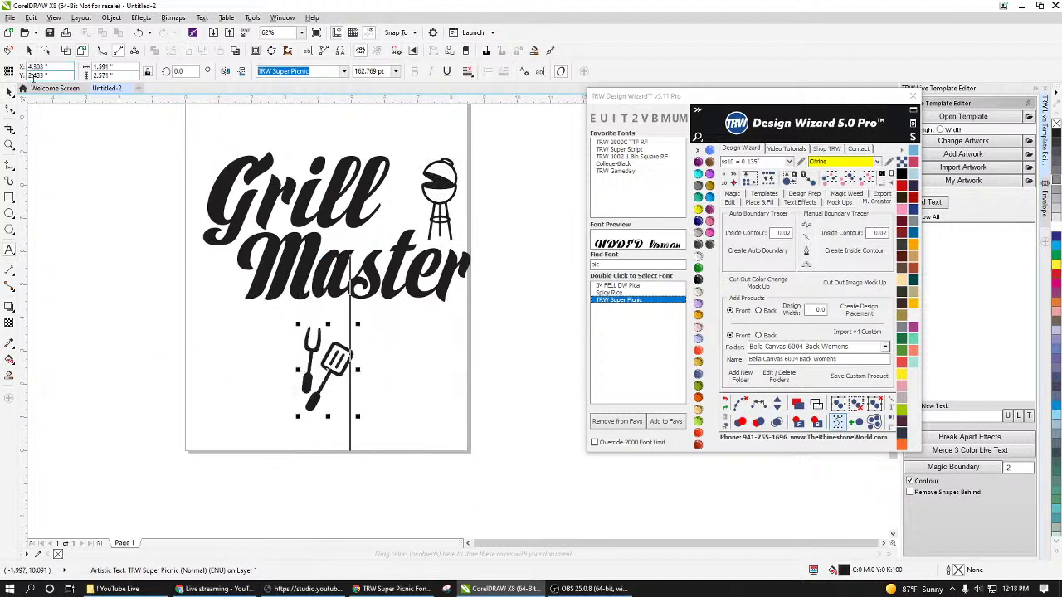
click(9, 91)
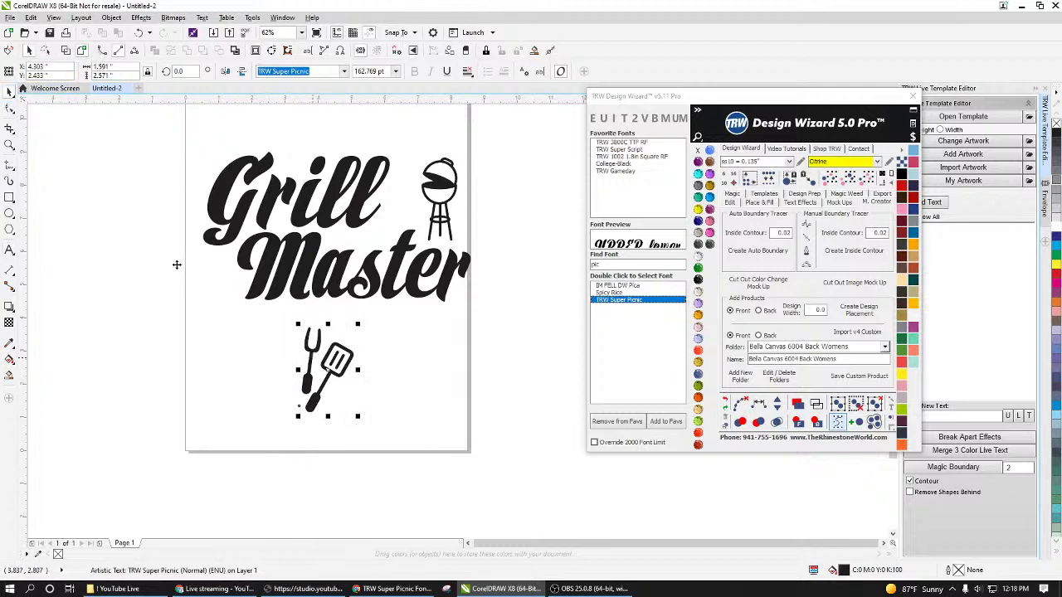
drag(316, 352, 206, 271)
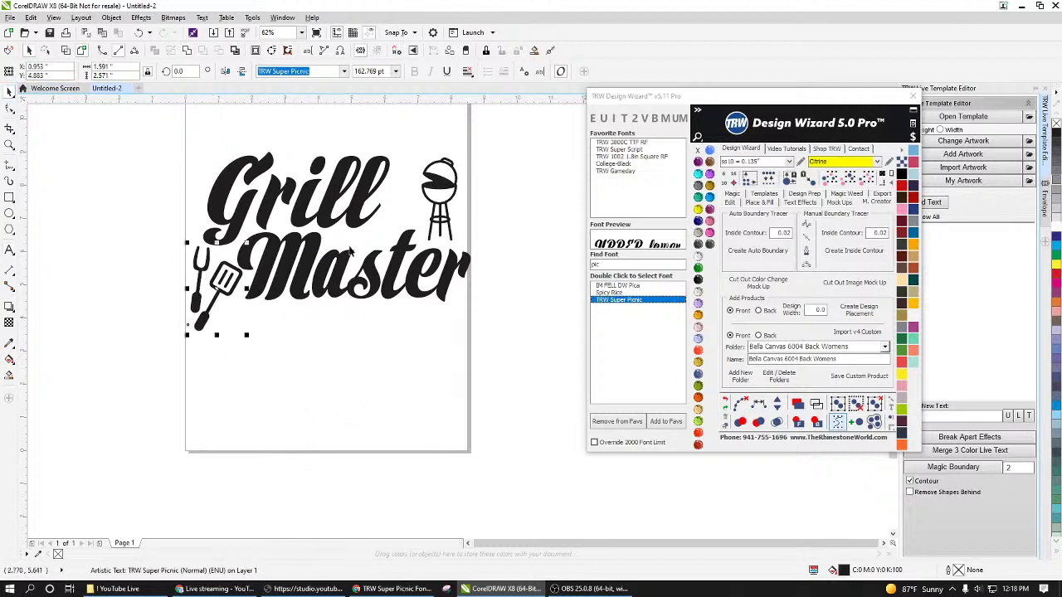
Step: Resize the barbecue grill to about 1.53 by 3.49 inches and position it after "Grill" with its legs overlapping "Master"
scroll(433, 199, up, 2)
click(456, 212)
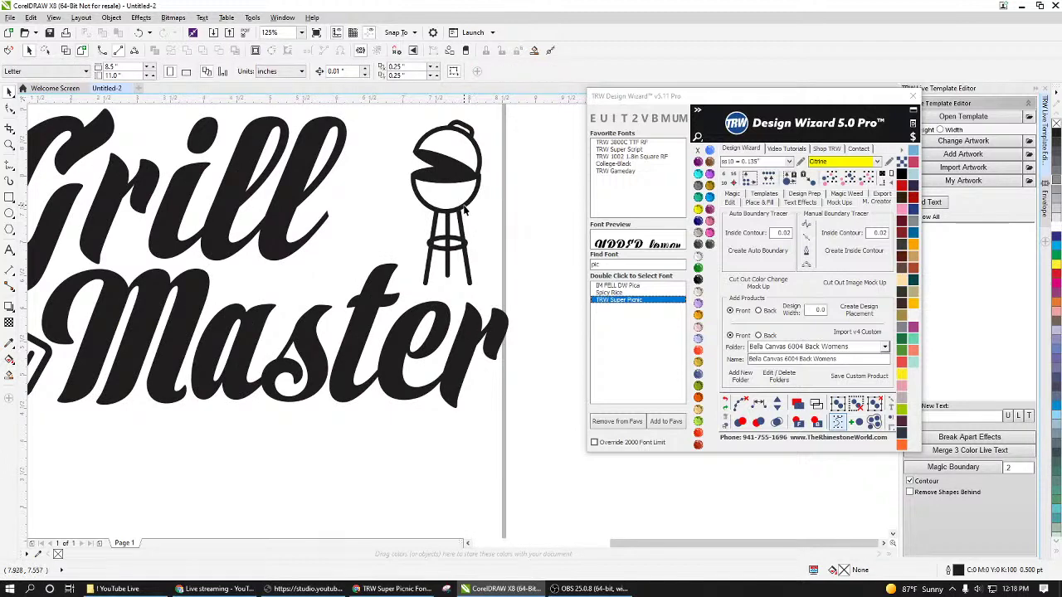
drag(485, 119, 470, 155)
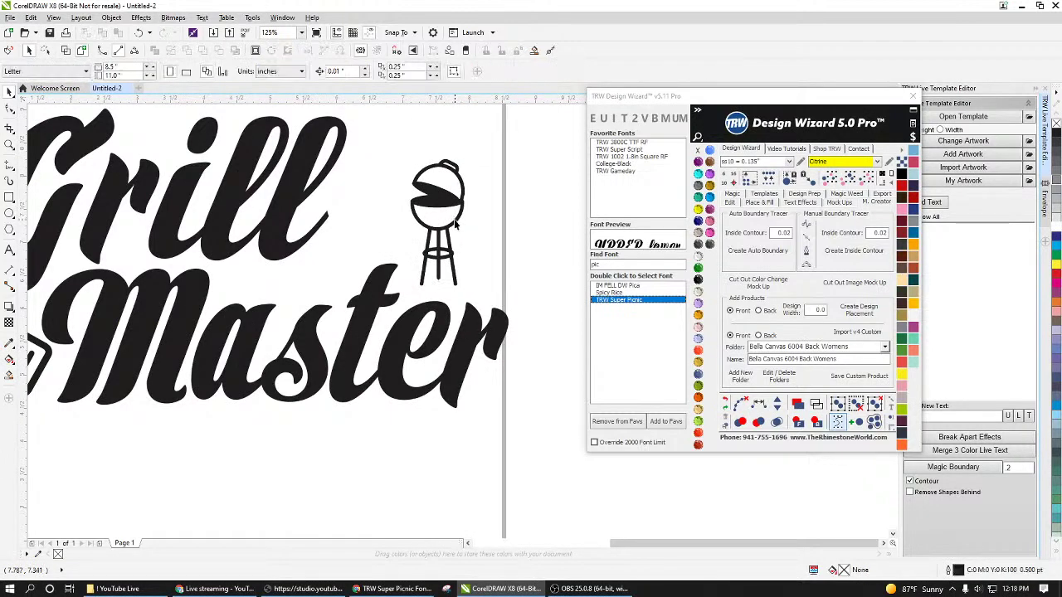
drag(455, 223, 403, 248)
drag(441, 164, 461, 116)
drag(433, 200, 440, 196)
scroll(449, 249, down, 2)
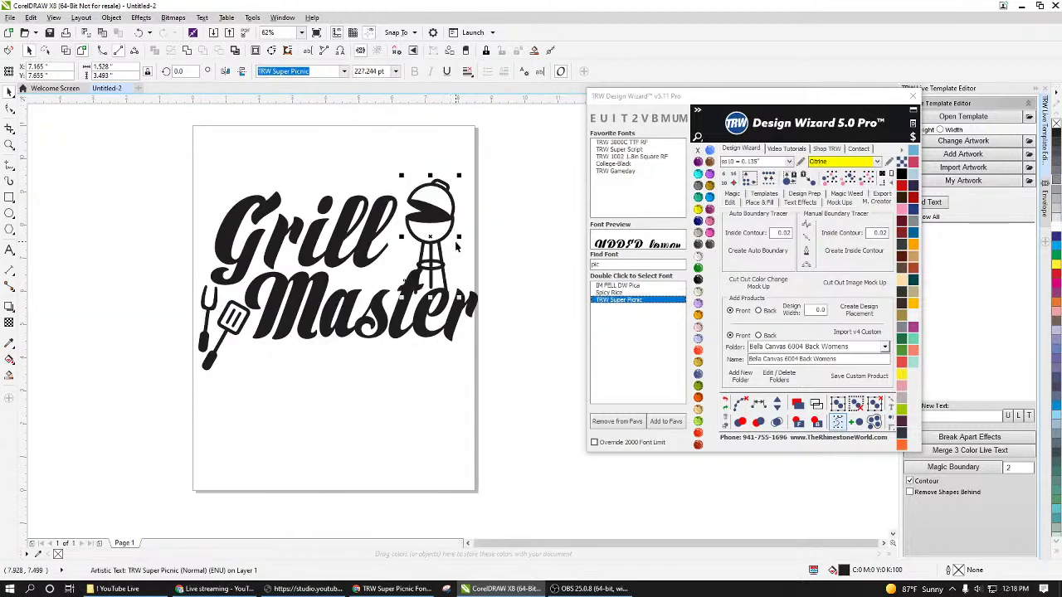
Step: Adjust the barbecue grill's proportions to about 1.67 by 3.30 inches and nudge it closer to the word "Grill"
scroll(440, 208, up, 2)
drag(420, 147, 500, 158)
mouse_move(464, 282)
mouse_down()
mouse_move(437, 281)
mouse_move(446, 290)
mouse_up()
key(F3)
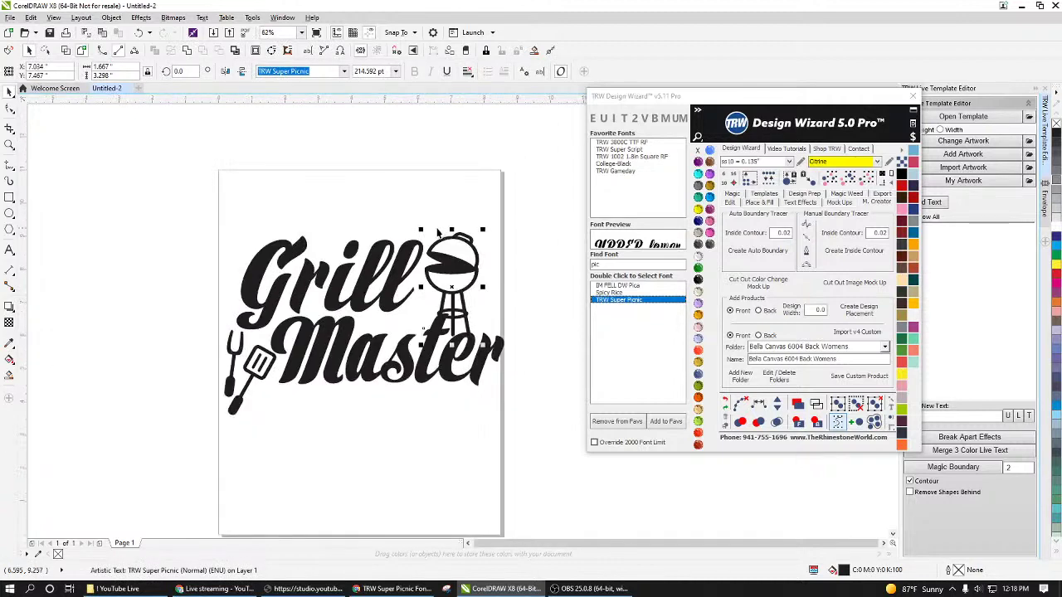
Step: Try resizing the barbecue grill from its upper corner, and undo the last two changes
drag(421, 228, 473, 287)
key(ctrl+z)
key(ctrl+z)
Step: Nudge the barbecue grill slightly left so it sits next to "Grill" with its legs standing on the end of "Master"
scroll(465, 329, up, 2)
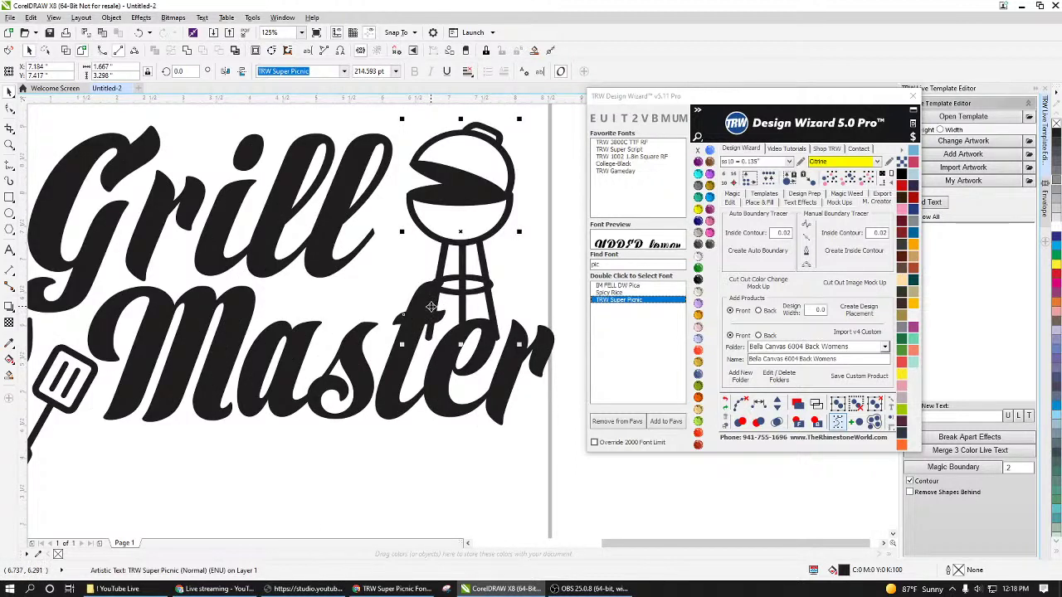
drag(456, 292, 452, 289)
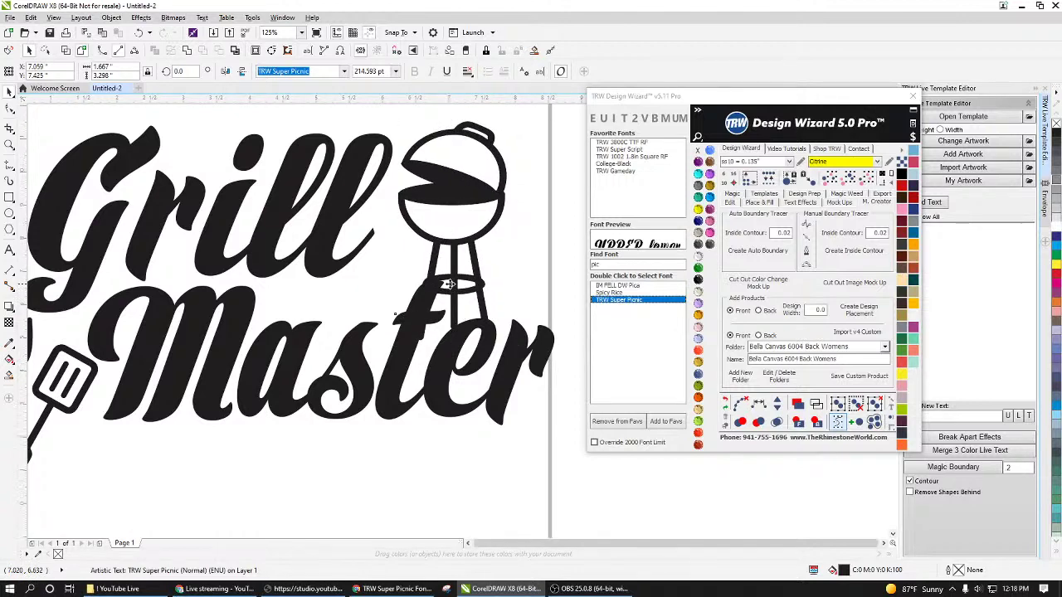
scroll(452, 288, down, 2)
Step: Scale the fork and spatula down to about 1.13 by 1.83 inches, tucked under the G beside "Master"
scroll(285, 347, up, 2)
click(282, 350)
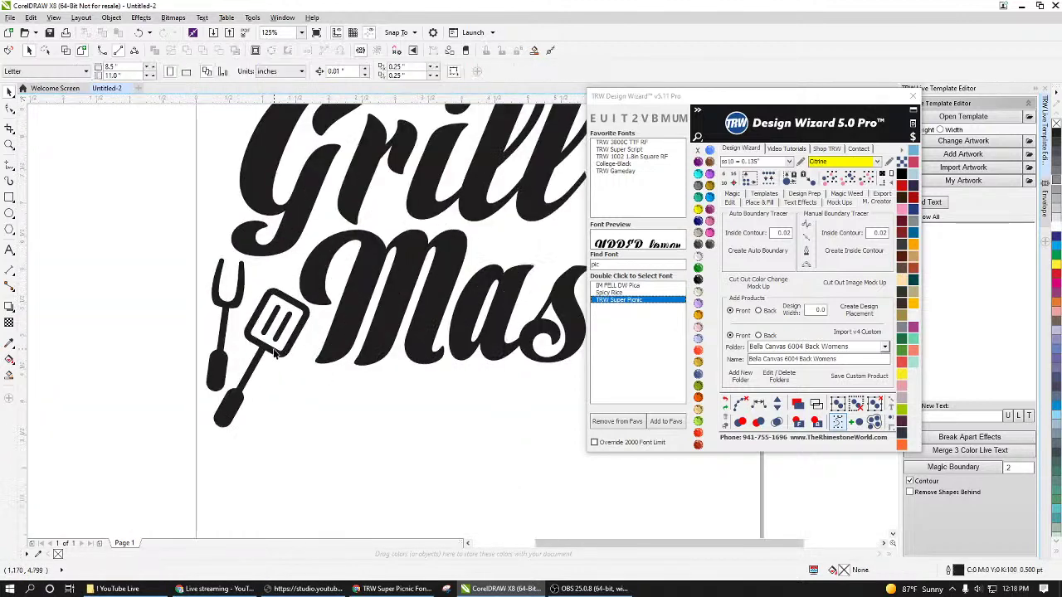
drag(314, 432, 248, 367)
scroll(305, 365, down, 2)
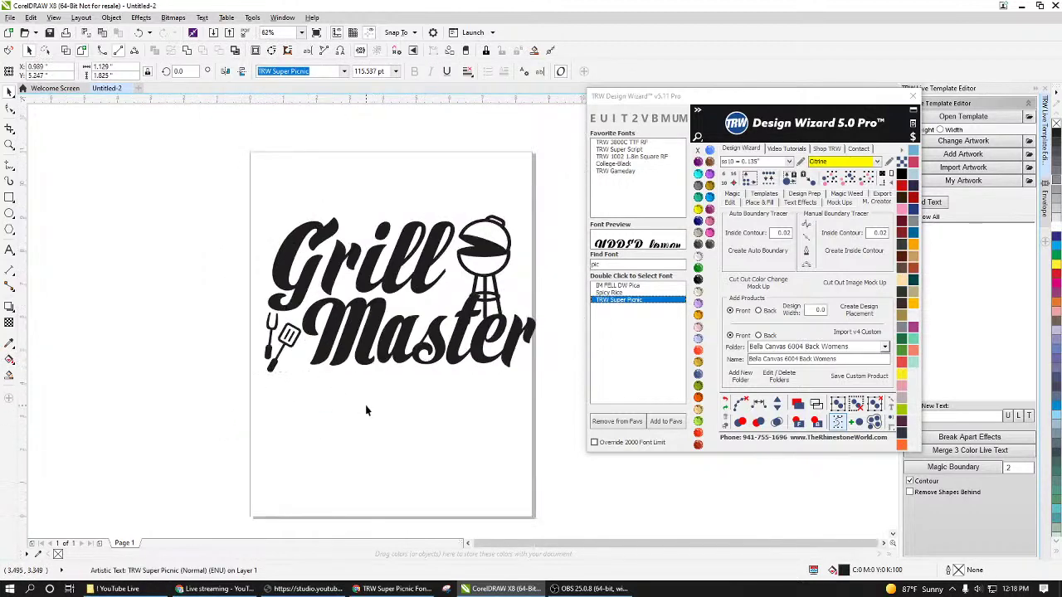
Step: Select the whole "Grill Master" design with both glyphs and duplicate it so two copies sit side by side
key(Escape)
scroll(340, 352, down, 1)
drag(515, 230, 248, 379)
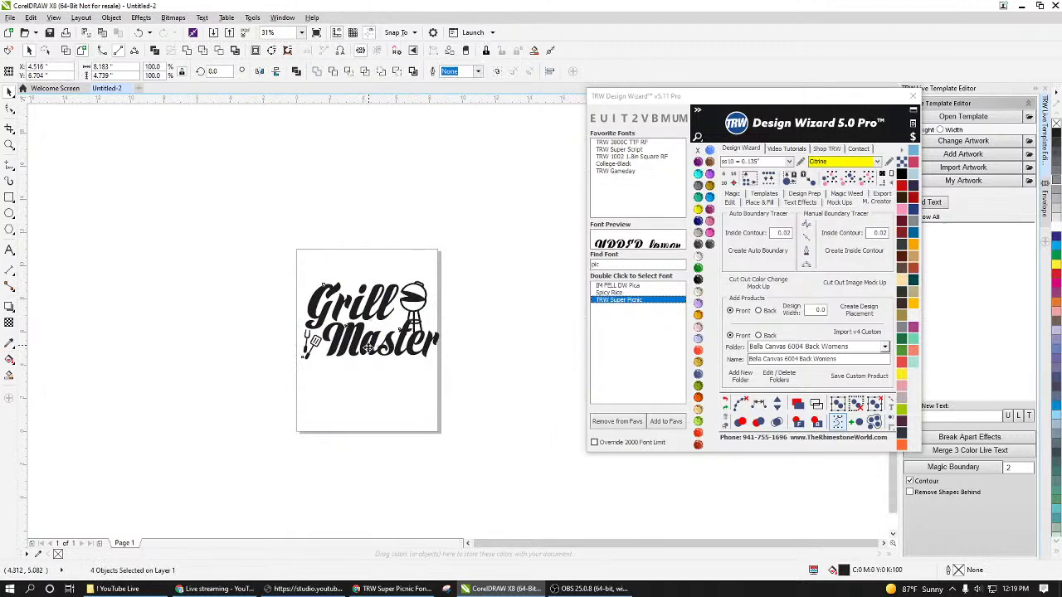
drag(369, 348, 407, 351)
right_click(406, 350)
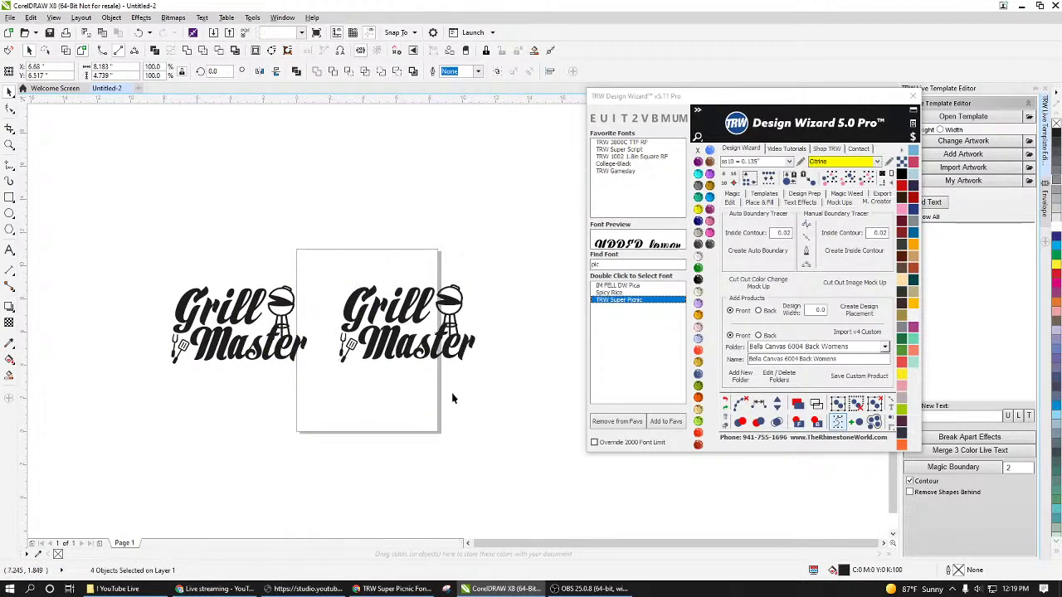
Step: In the right-hand copy, separate the pieces by moving the fork and spatula left, "Master" lower, and the barbecue grill up off the page
key(Escape)
scroll(438, 359, up, 1)
drag(257, 348, 195, 341)
drag(341, 341, 294, 362)
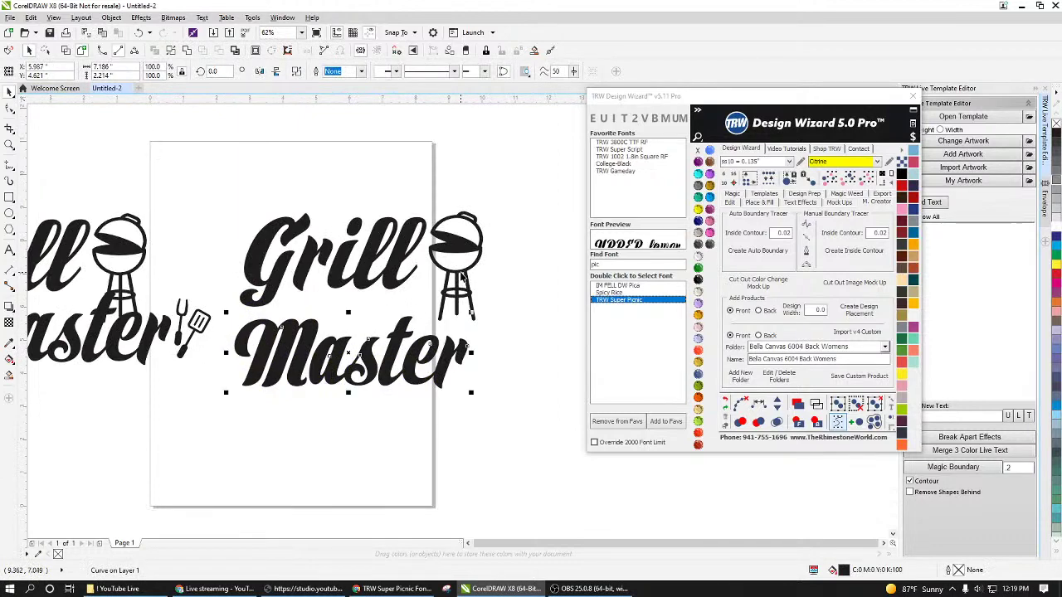
drag(462, 276, 501, 185)
Step: Enlarge the copy's "Master" proportionally to about 8.49 by 2.61 inches and position it beneath "Grill"
click(448, 361)
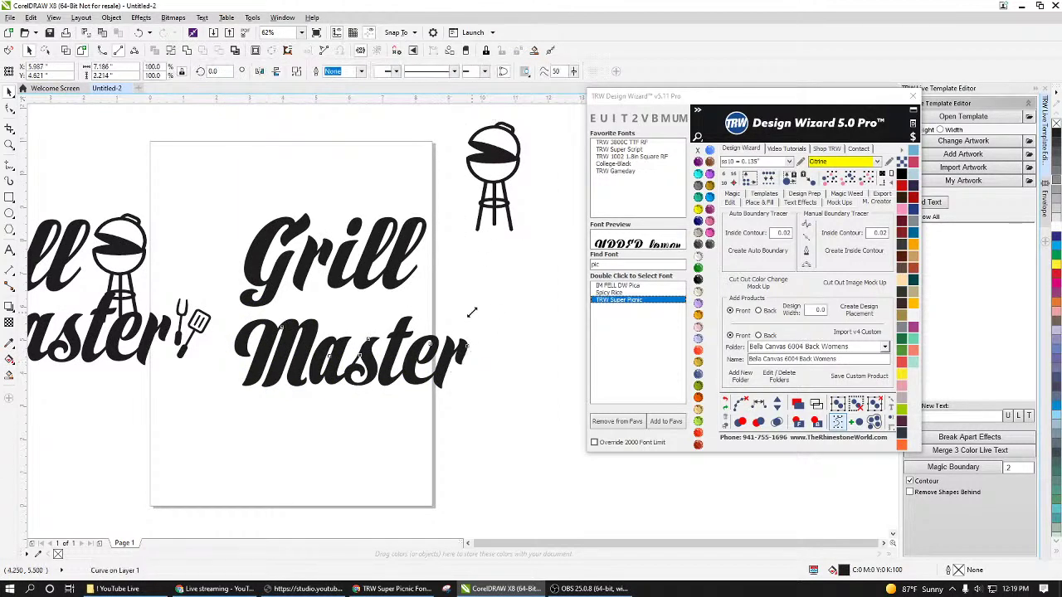
drag(471, 312, 508, 278)
drag(421, 355, 375, 378)
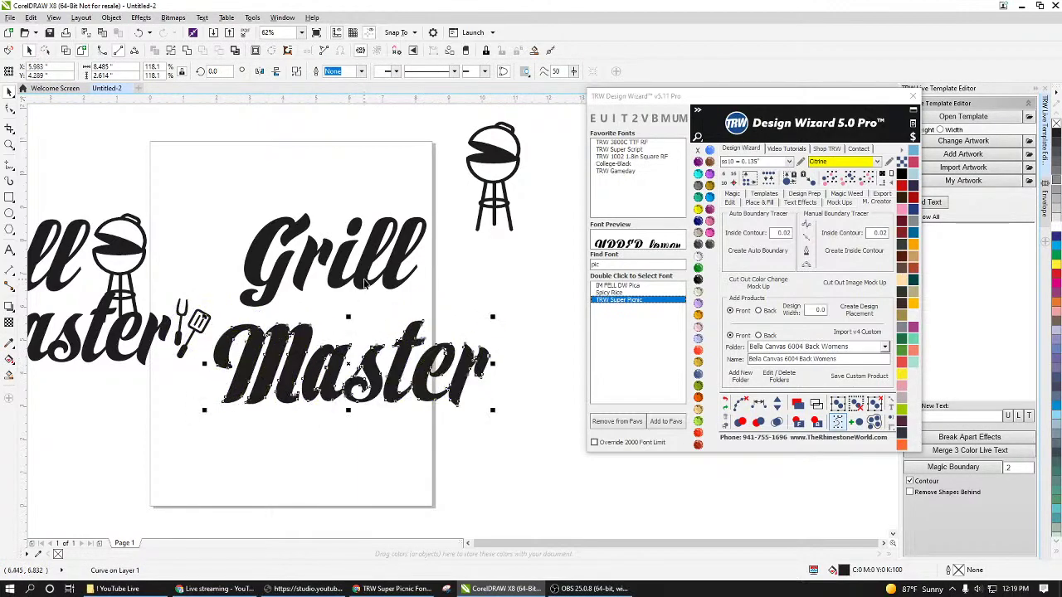
Step: Shrink the copy's "Grill" to about 4.91 by 2.45 inches and move it right, just above the end of "Master"
drag(369, 283, 408, 291)
drag(473, 225, 446, 238)
drag(411, 294, 449, 310)
scroll(503, 326, down, 2)
scroll(488, 324, up, 2)
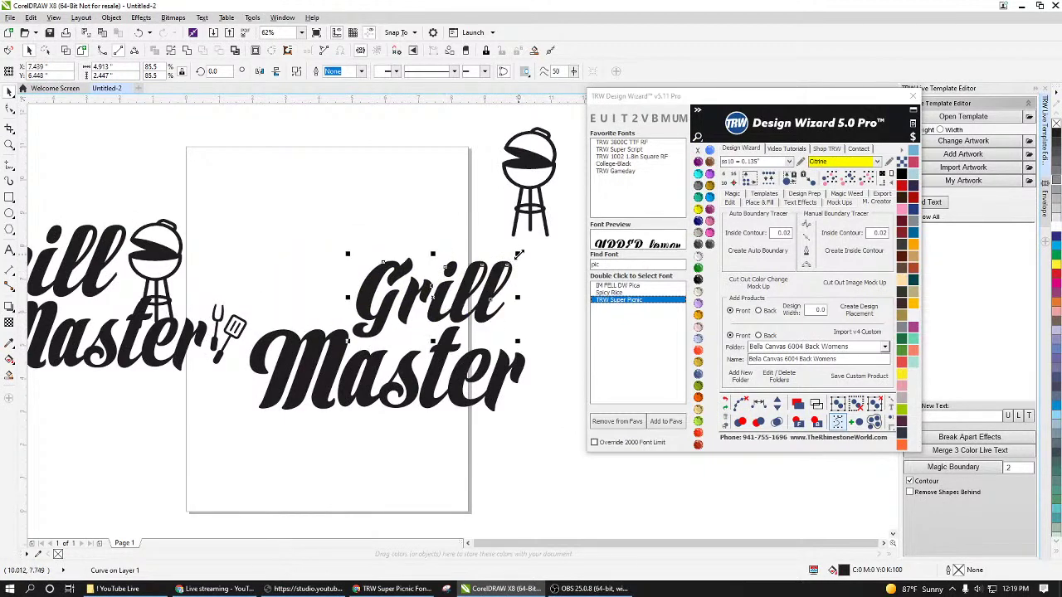
Step: Enlarge the copy's "Grill" to about 5.96 by 2.97 inches and move it left so it sits centrally above "Master"
drag(515, 252, 553, 231)
drag(509, 307, 449, 301)
scroll(449, 300, down, 2)
scroll(440, 307, up, 2)
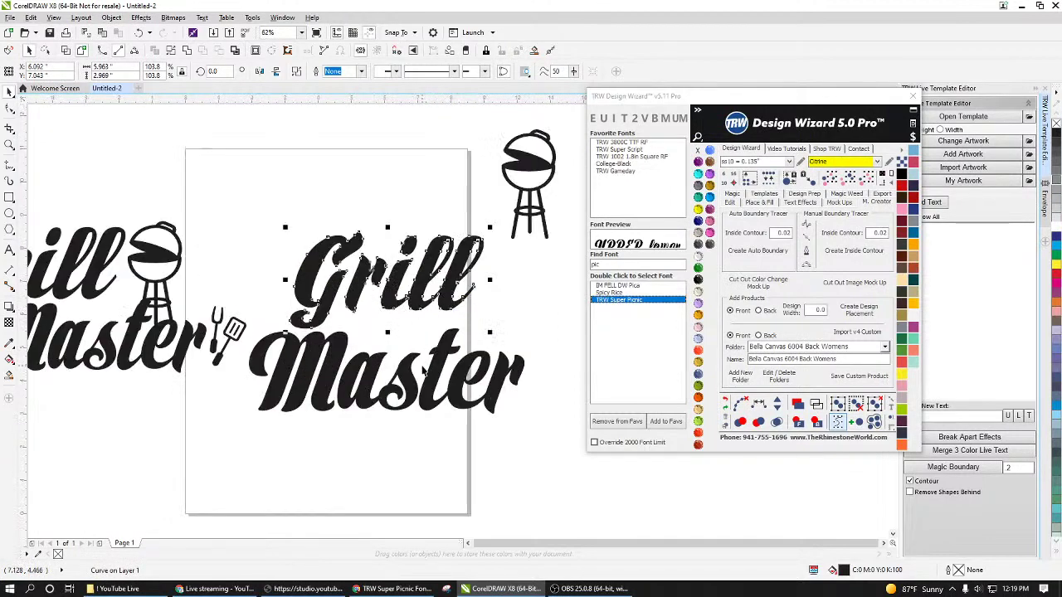
Step: Resize the right-hand copy's "Grill" to about 5.81 by 2.89 inches and move it slightly right above "Master"
scroll(315, 317, down, 2)
scroll(347, 350, up, 2)
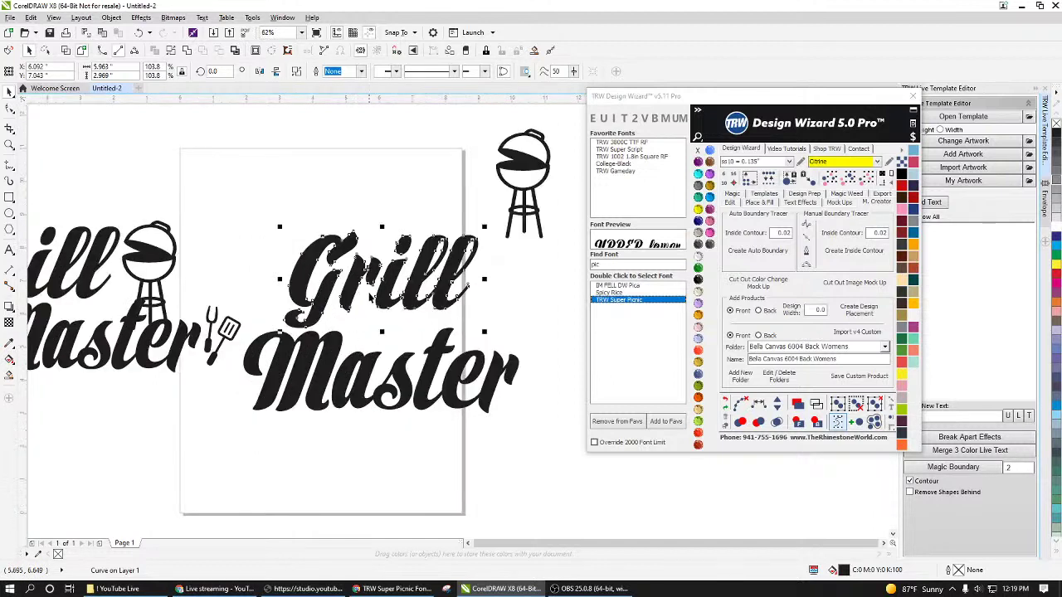
drag(346, 292, 351, 295)
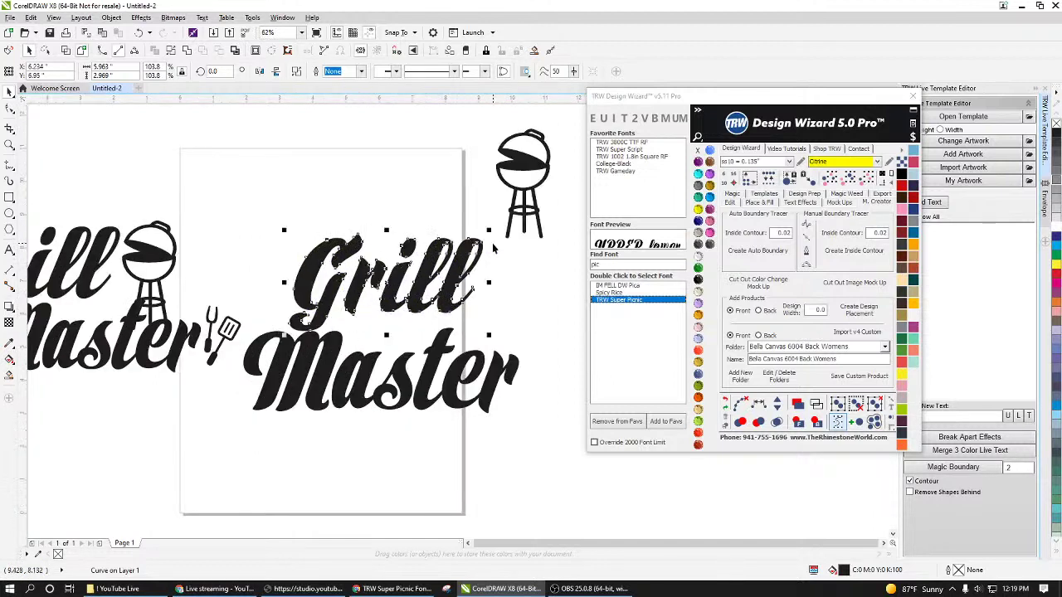
click(490, 336)
click(444, 308)
drag(489, 336, 483, 333)
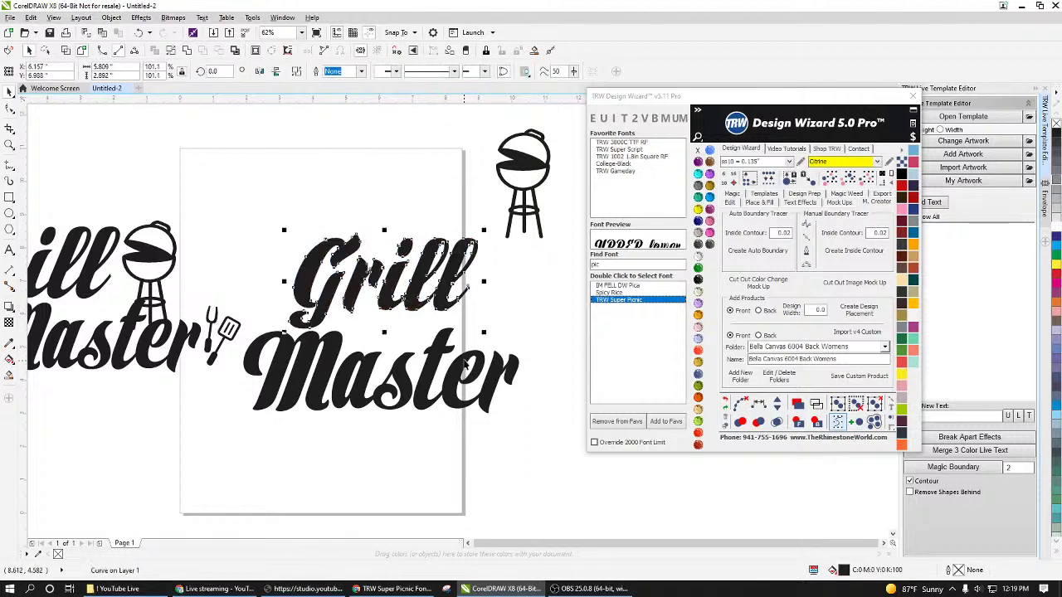
key(ctrl+z)
key(ctrl+z)
key(ctrl+z)
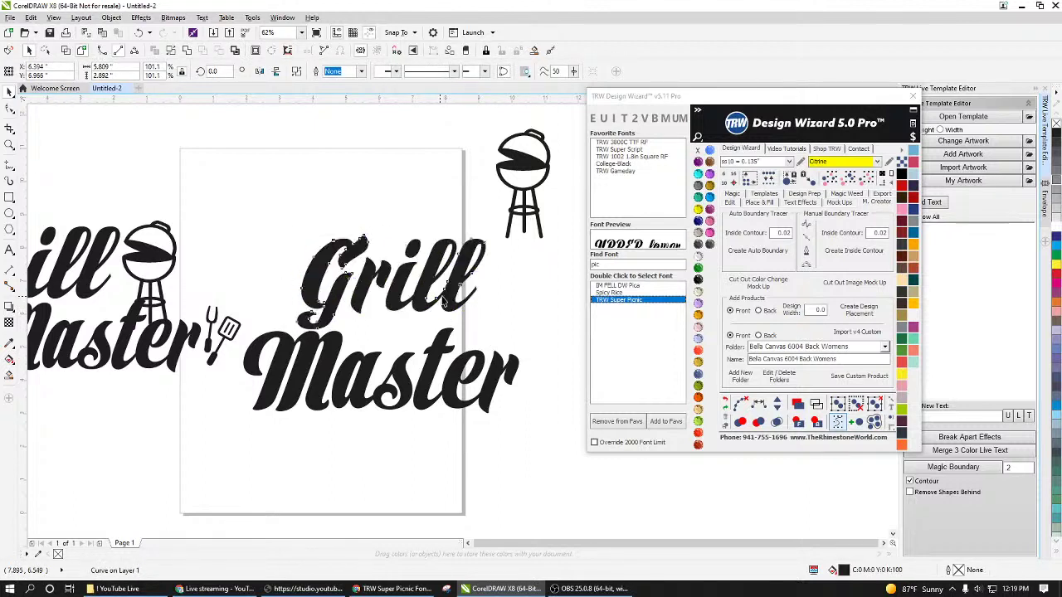
Step: Place the copy's fork and spatula to the left of "Grill" and enlarge them to about 2.06 by 3.33 inches
drag(244, 313, 322, 235)
scroll(261, 306, down, 2)
scroll(294, 292, up, 2)
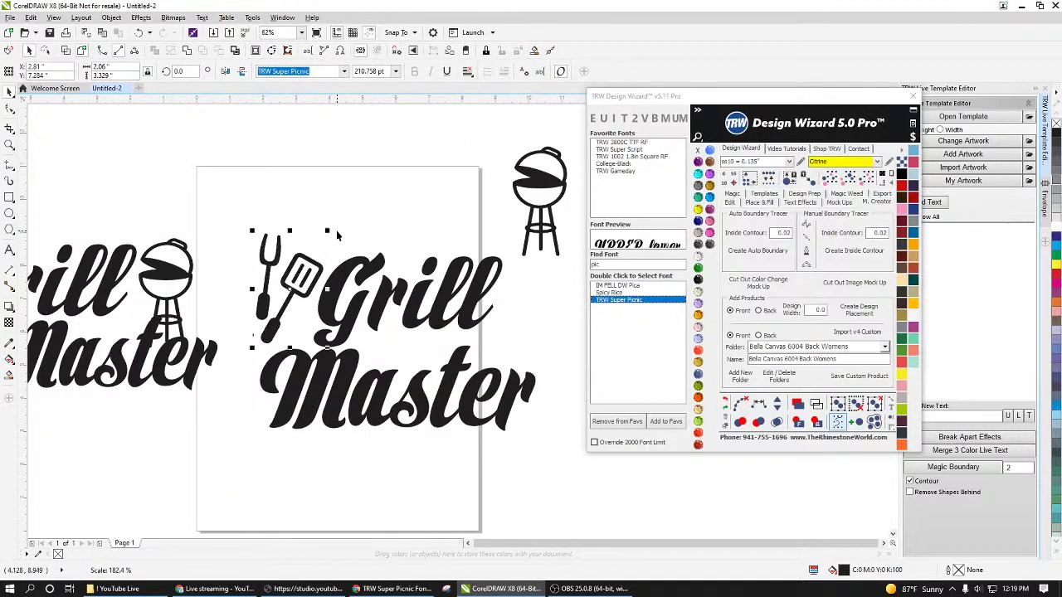
scroll(311, 291, down, 2)
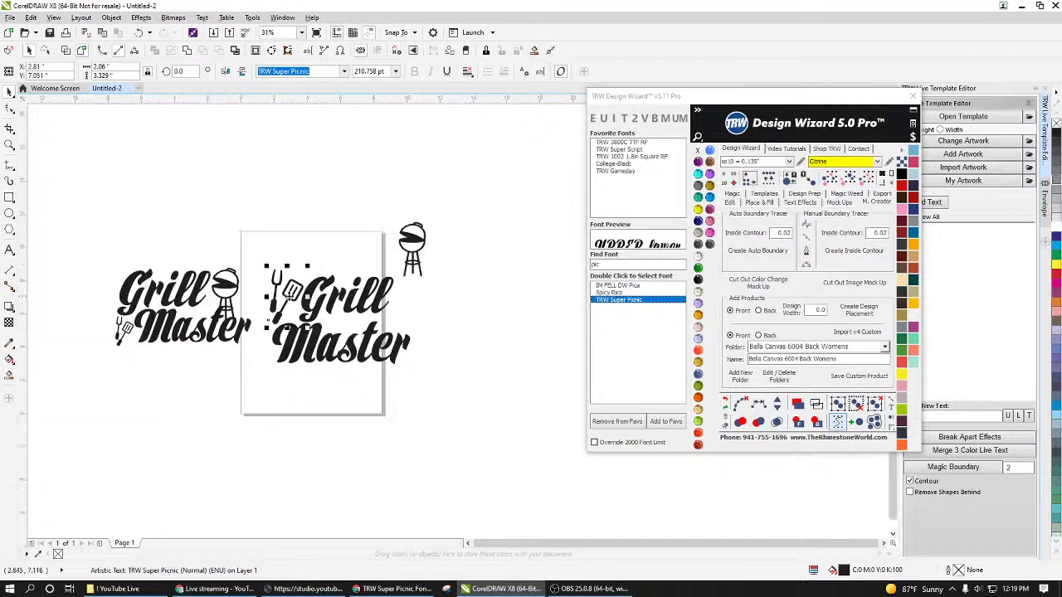
Step: Move the barbecue grill to the end of the copy's "Grill", mirror it horizontally and shrink it to about 1.5 by 3 inches
scroll(419, 267, up, 2)
drag(420, 268, 406, 371)
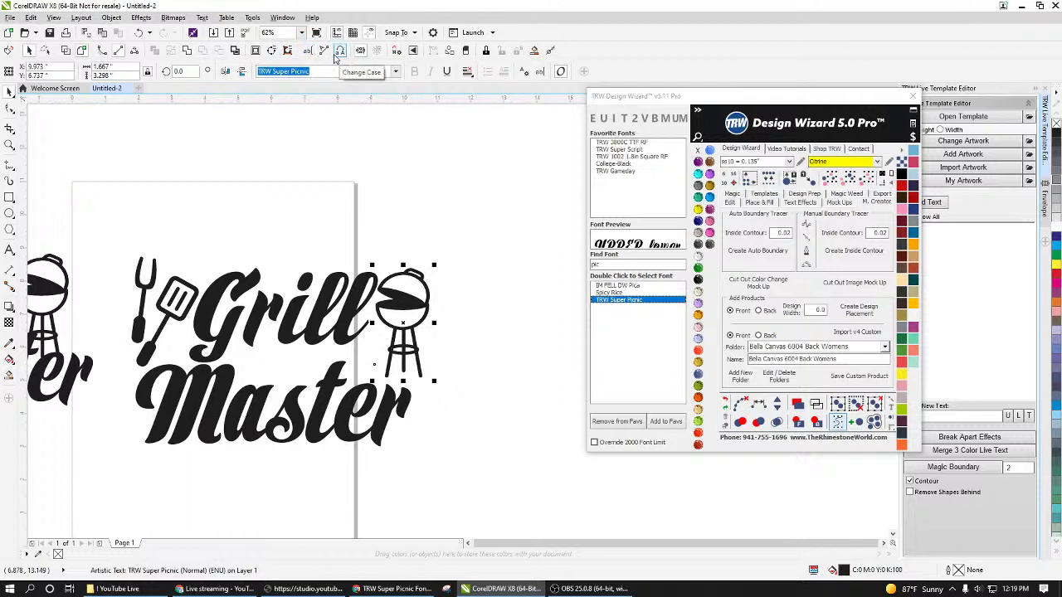
click(225, 72)
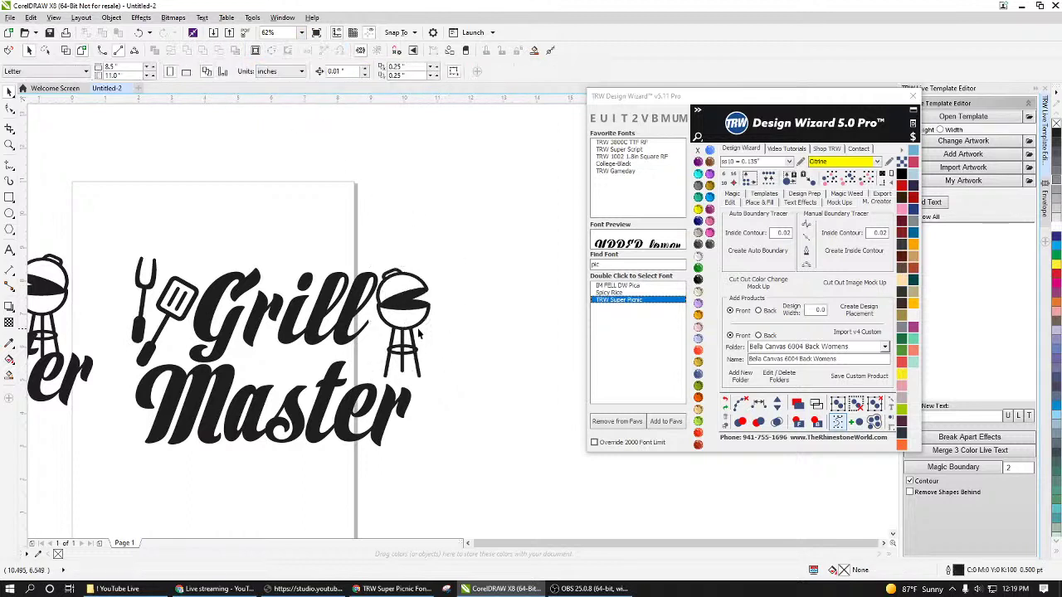
drag(437, 264, 428, 275)
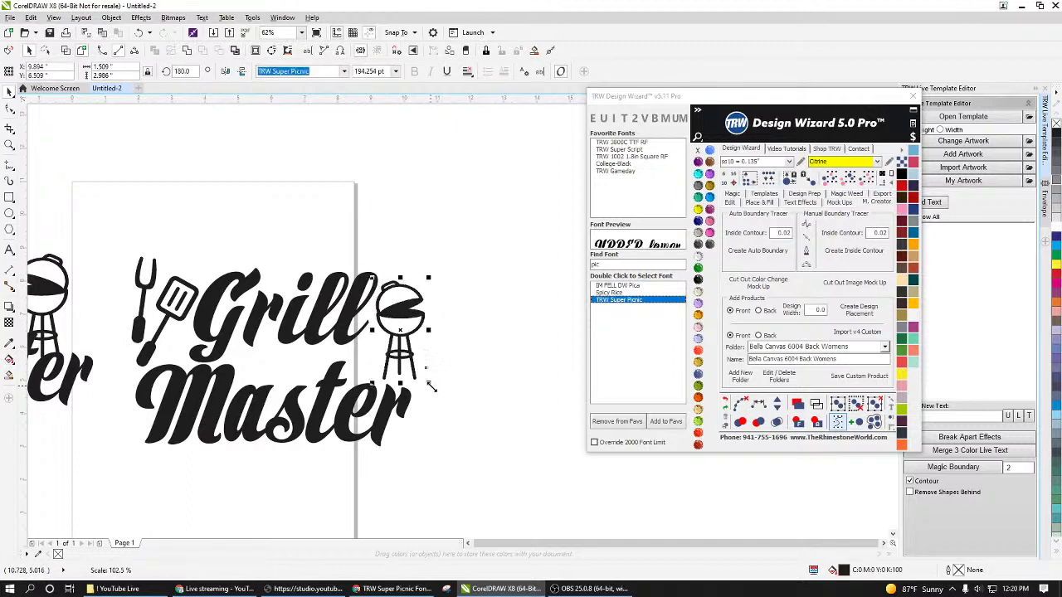
click(476, 400)
scroll(466, 356, down, 1)
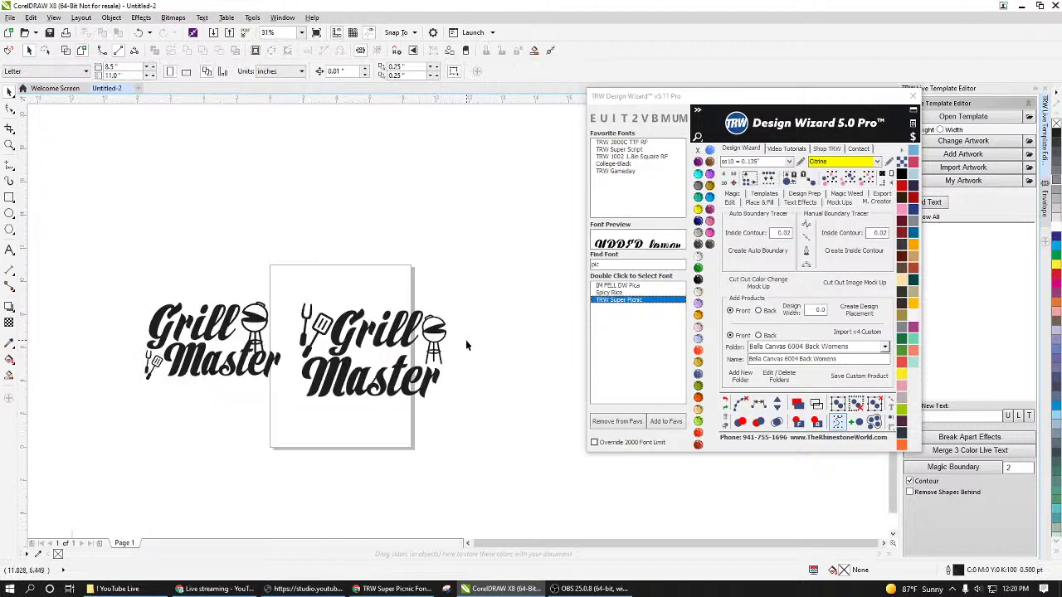
scroll(466, 339, up, 1)
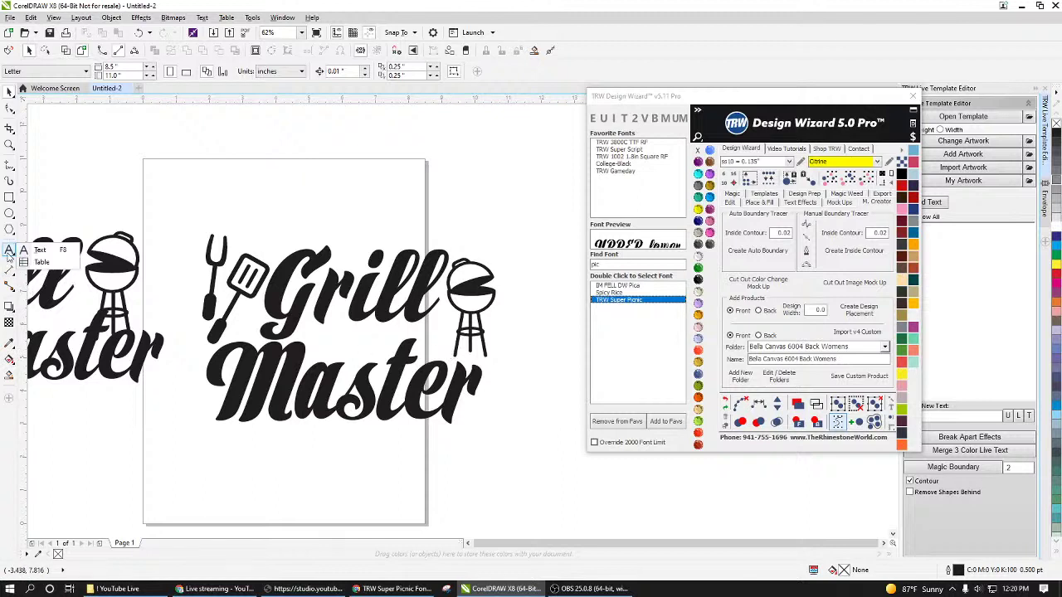
Step: Draw a five-pointed star about 0.86 by 0.81 inches above the copy's "Grill"
click(9, 274)
click(6, 233)
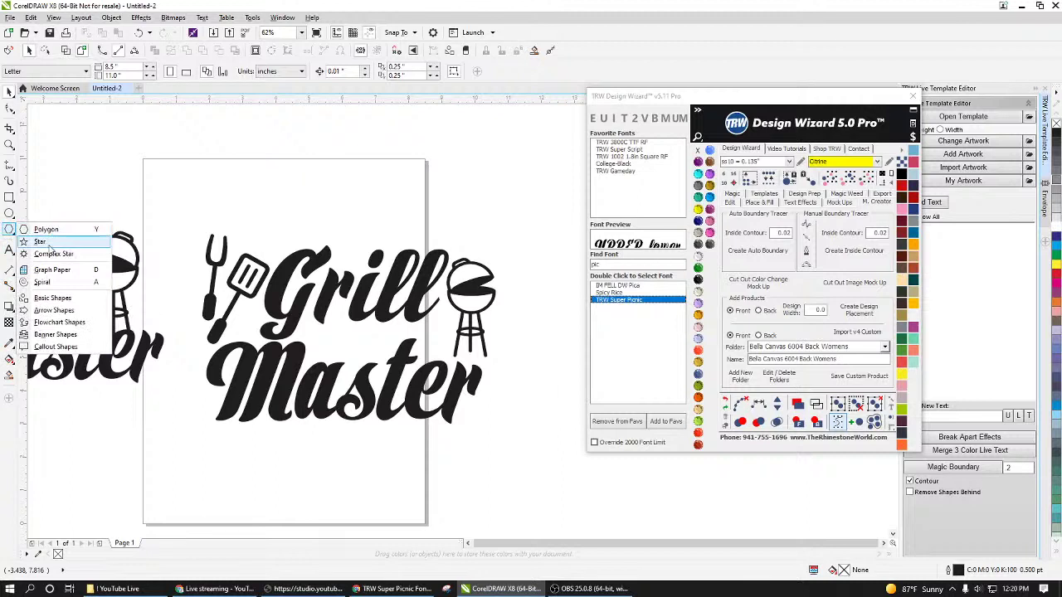
click(57, 299)
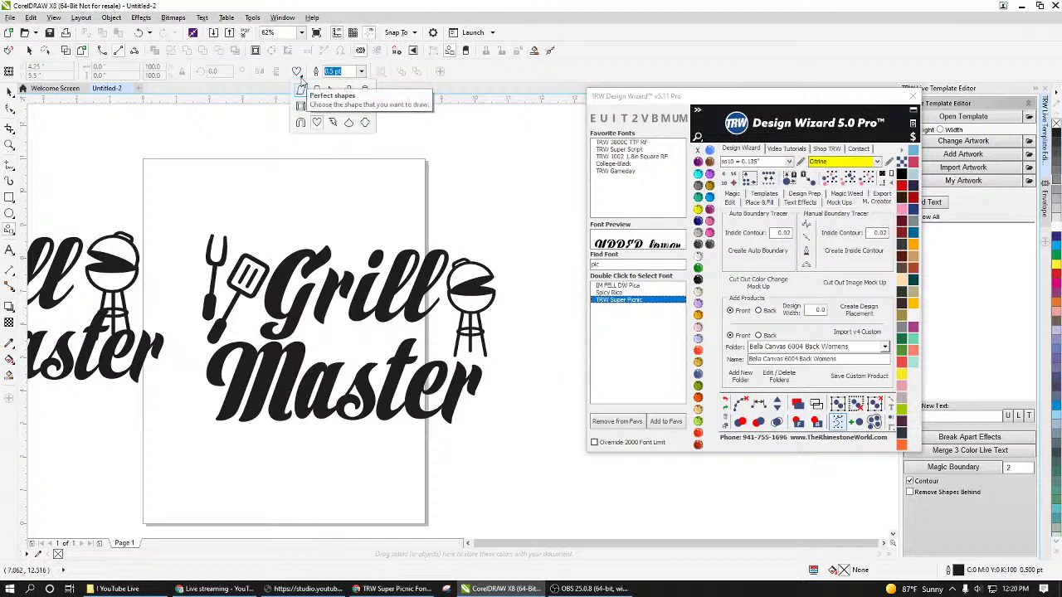
click(300, 74)
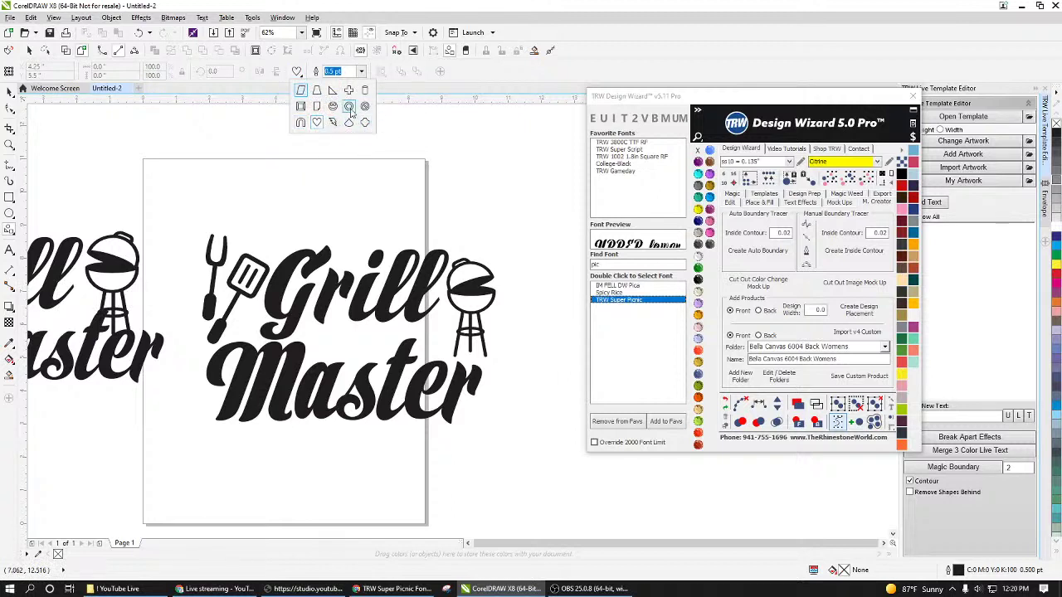
click(10, 231)
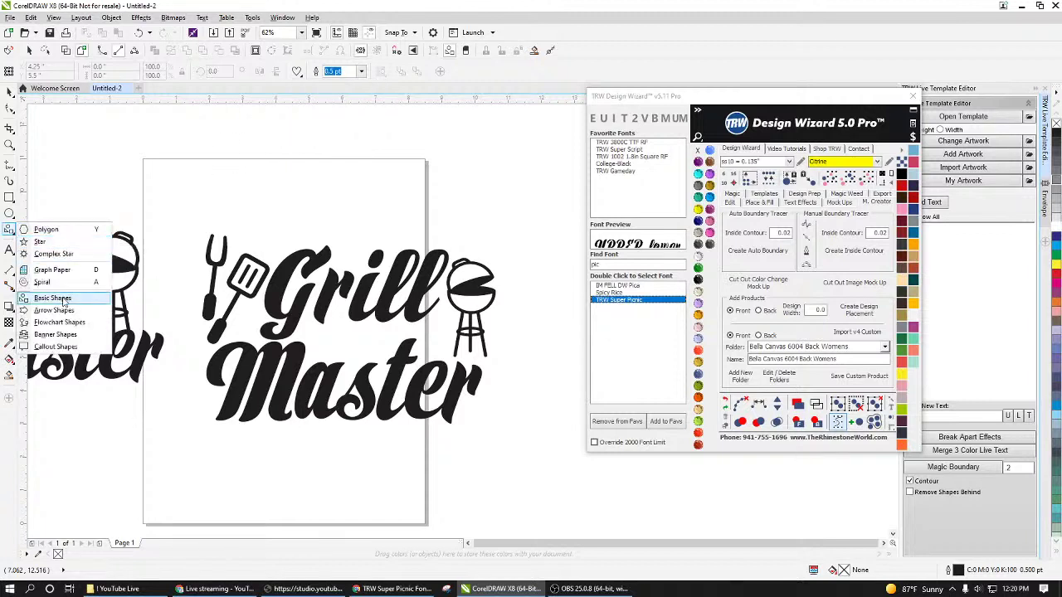
click(40, 242)
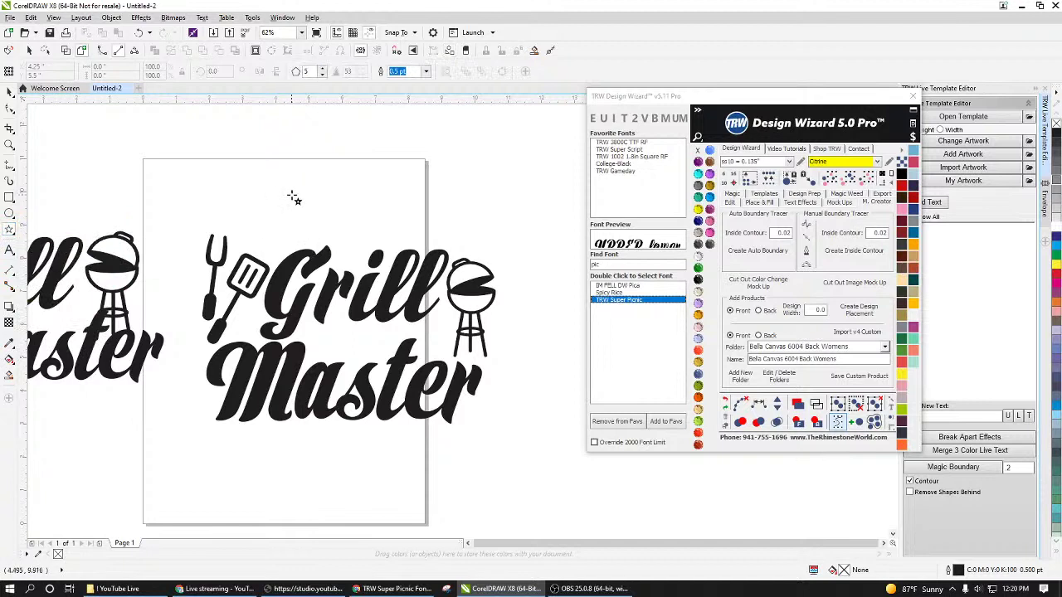
drag(288, 191, 327, 226)
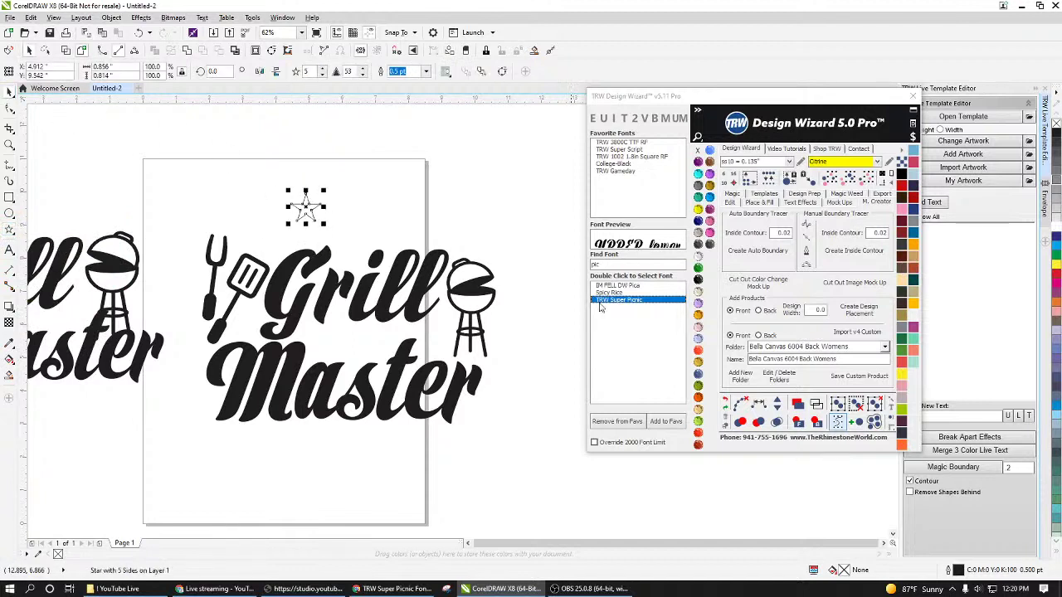
Step: Fill the star with Jet Black and place it between "Grill" and "Master", above the "a"
click(701, 280)
drag(307, 208, 307, 334)
click(357, 350)
scroll(356, 350, up, 2)
click(337, 300)
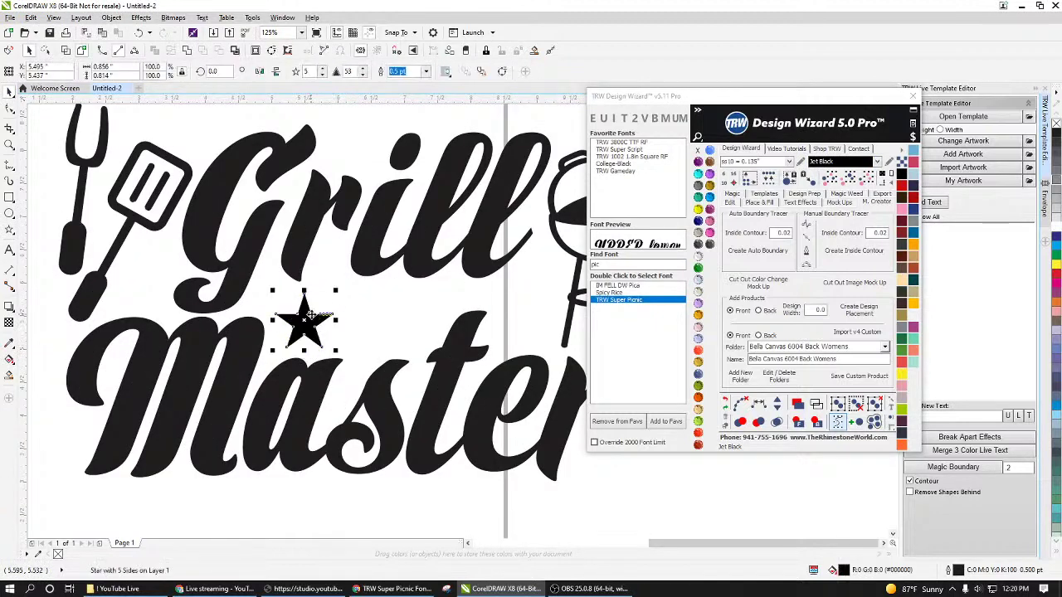
Step: Move the copy's "Grill" up slightly and nudge the fork and spatula a little left beside it
scroll(306, 324, down, 2)
click(371, 291)
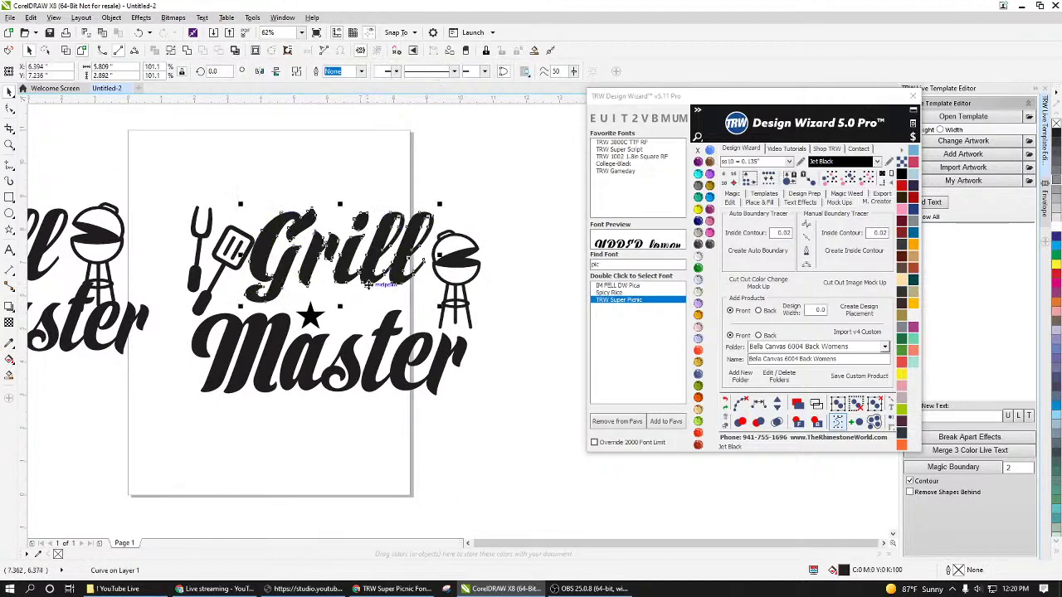
click(229, 274)
drag(229, 274, 231, 274)
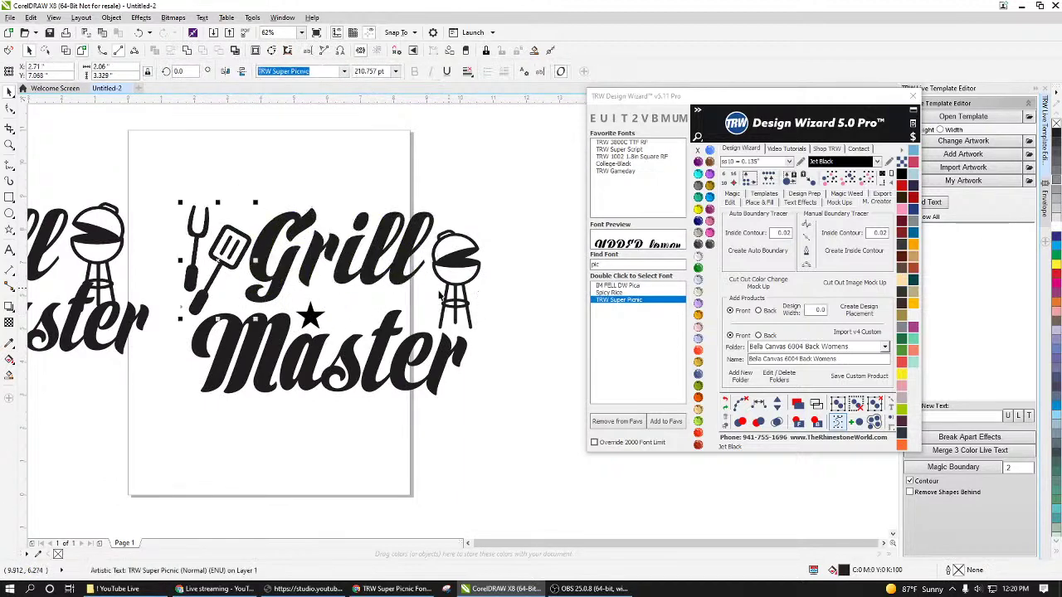
Step: Duplicate the black star to form a group of three stars between "Grill" and "Master"
click(311, 319)
scroll(312, 322, up, 2)
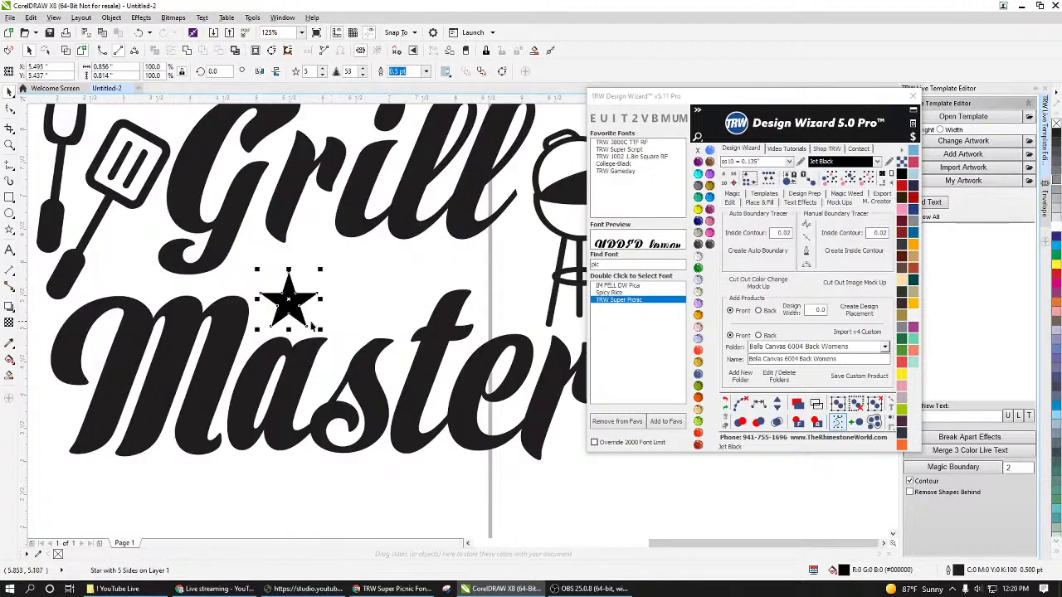
drag(300, 319, 410, 307)
key(Escape)
scroll(463, 431, down, 5)
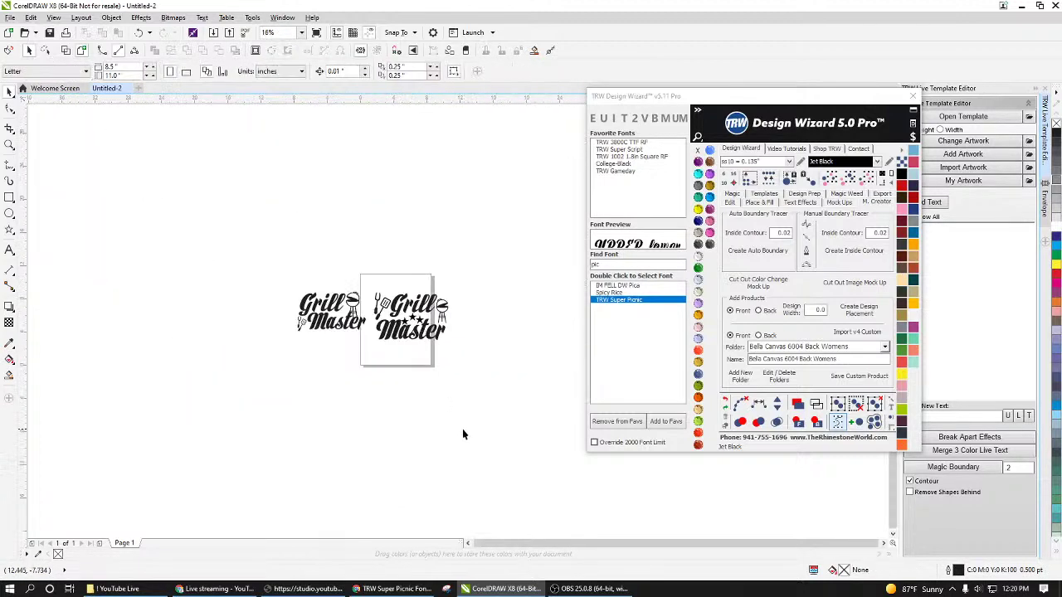
scroll(430, 347, up, 1)
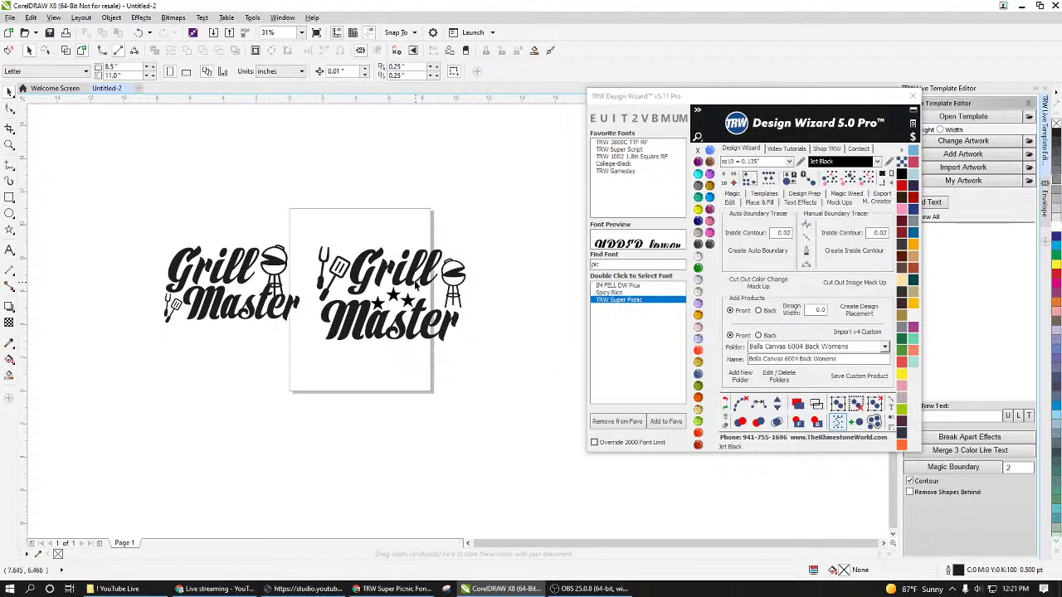
Step: Delete the three stars between "Grill" and "Master"
scroll(415, 283, up, 2)
drag(445, 440, 320, 285)
key(Delete)
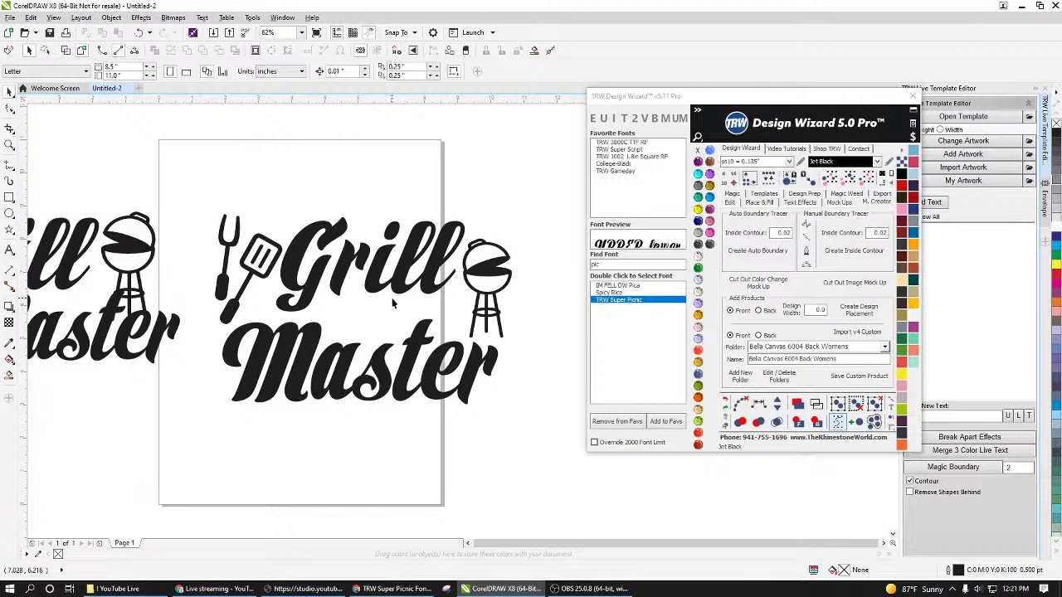
Step: Rotate the fork and spatula to about 294.6 degrees, shrink them to about 2.08 by 1.37 inches and place them between the two words
click(265, 279)
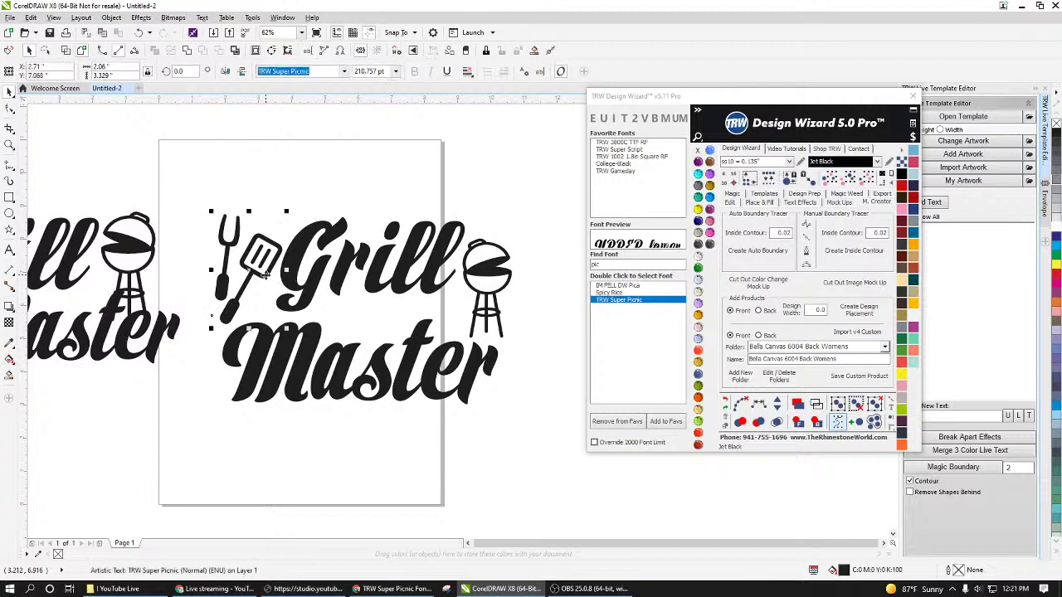
click(267, 274)
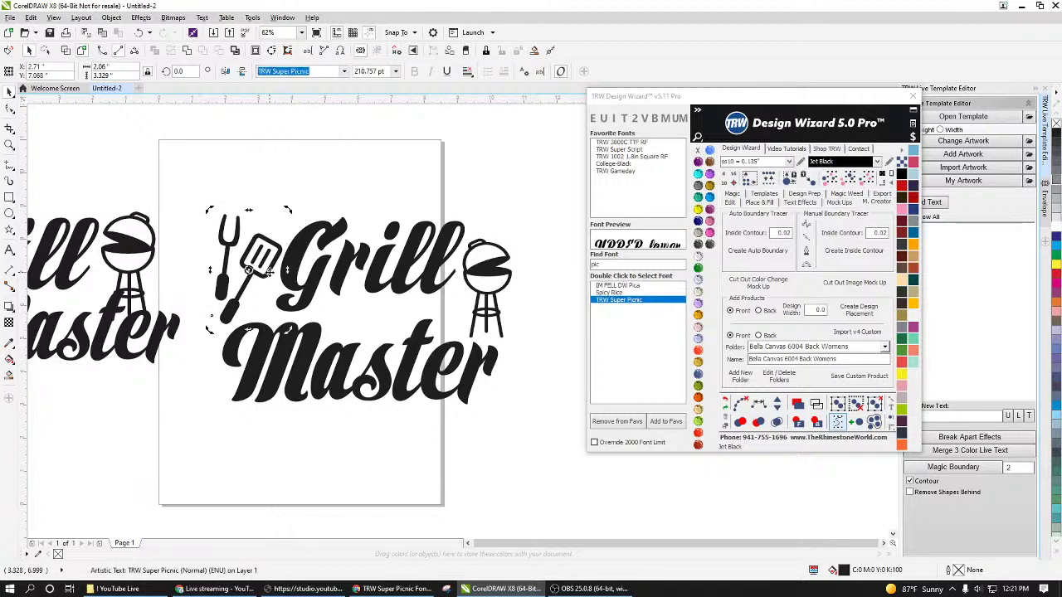
click(272, 266)
drag(288, 210, 403, 347)
click(397, 308)
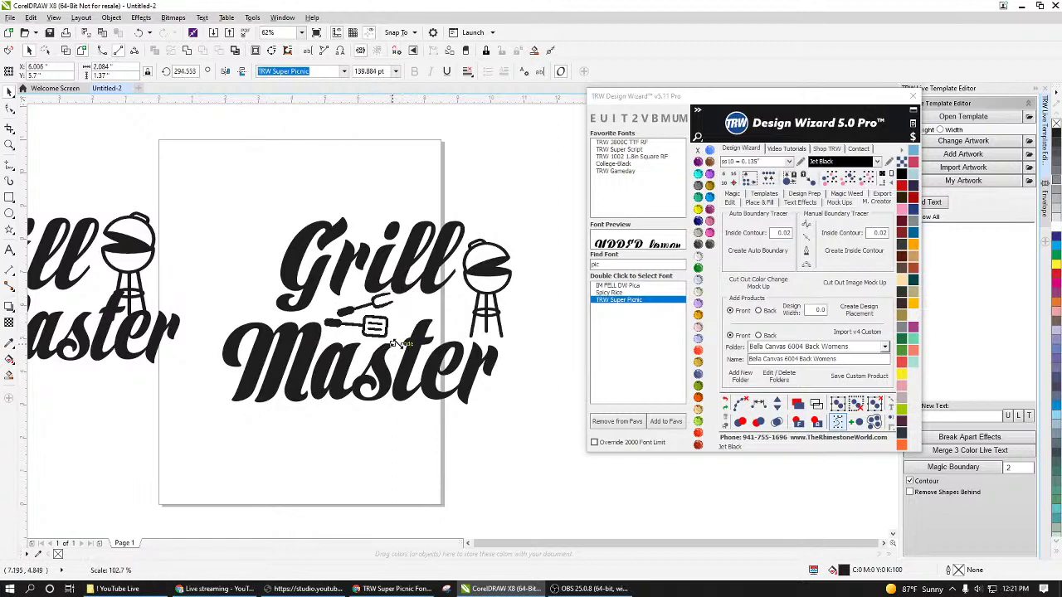
Step: Move the copy's "Grill" slightly up and left, and enlarge it a little
click(402, 276)
drag(397, 277, 411, 282)
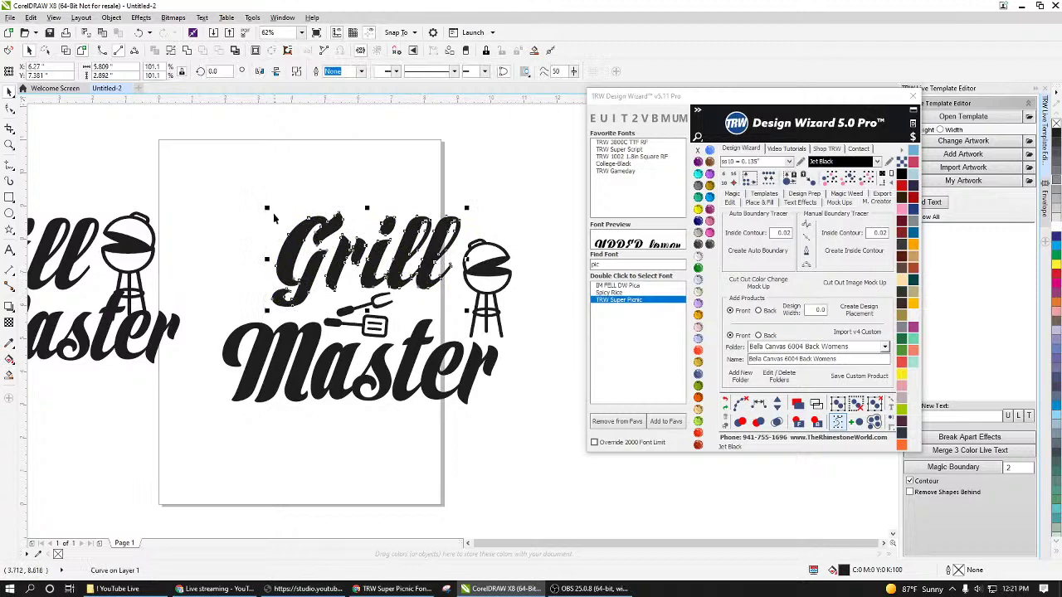
drag(267, 209, 256, 202)
Step: Enlarge the fork and spatula to about 2.22 by 1.46 inches and fit them into the gap between "Grill" and "Master"
scroll(381, 334, up, 2)
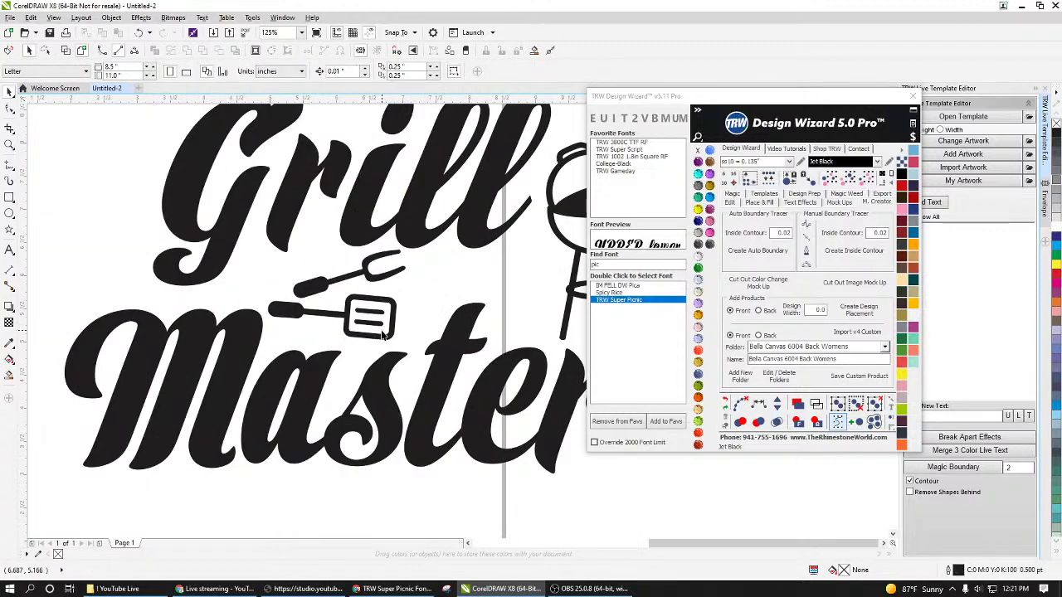
click(384, 334)
drag(408, 345, 418, 352)
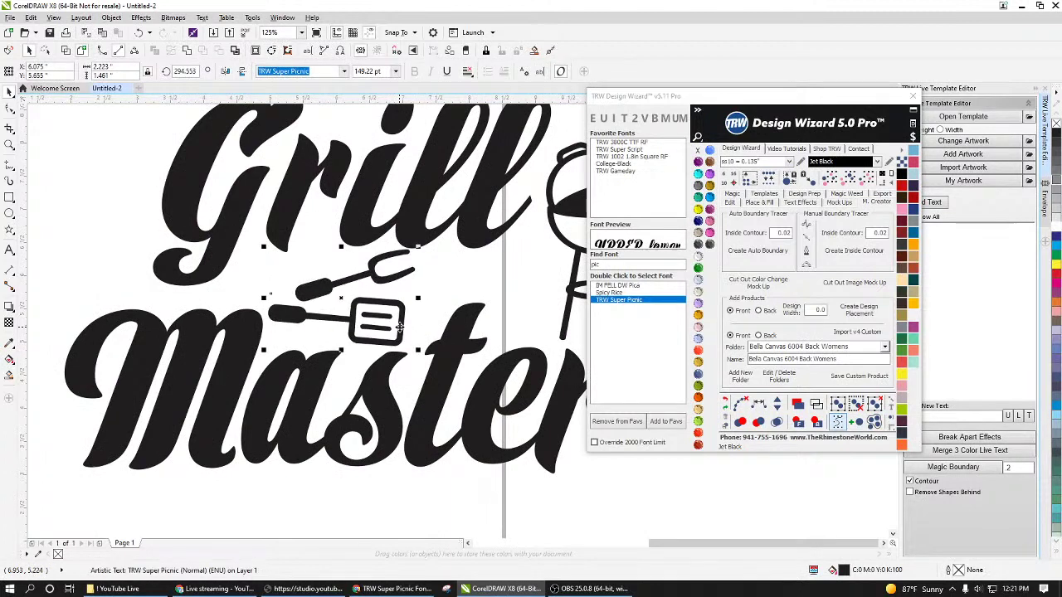
drag(404, 333, 403, 342)
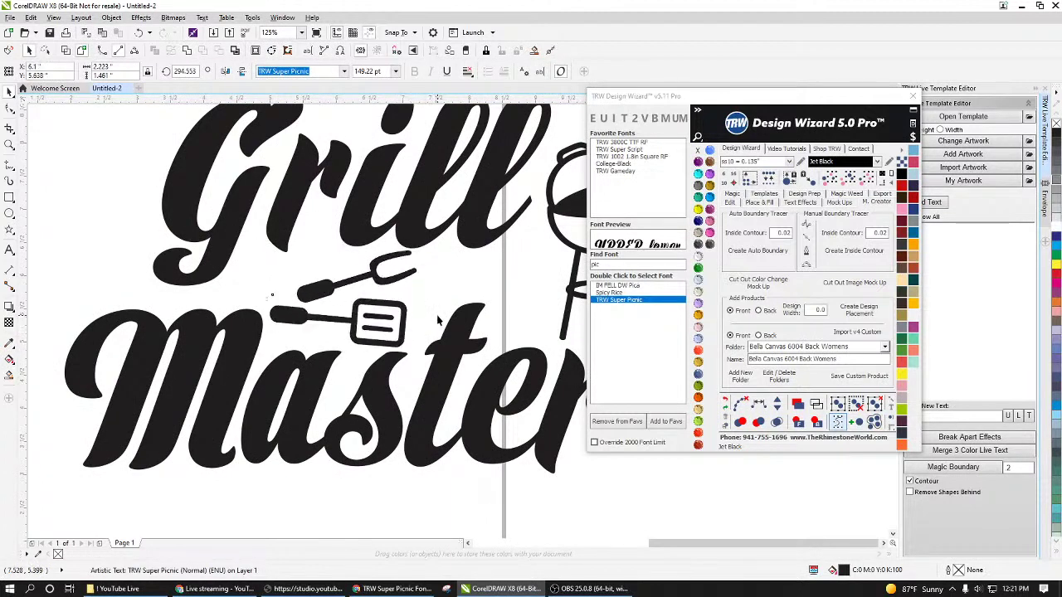
key(Escape)
scroll(415, 332, down, 4)
scroll(438, 318, up, 4)
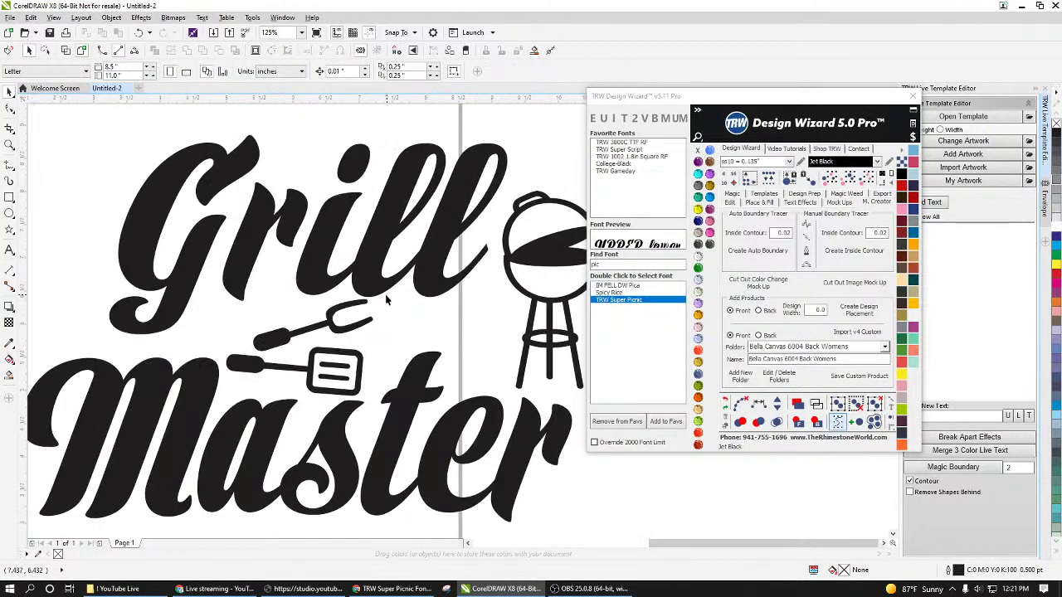
Step: Nudge the barbecue grill slightly left, closer to the end of "Grill"
scroll(397, 320, down, 2)
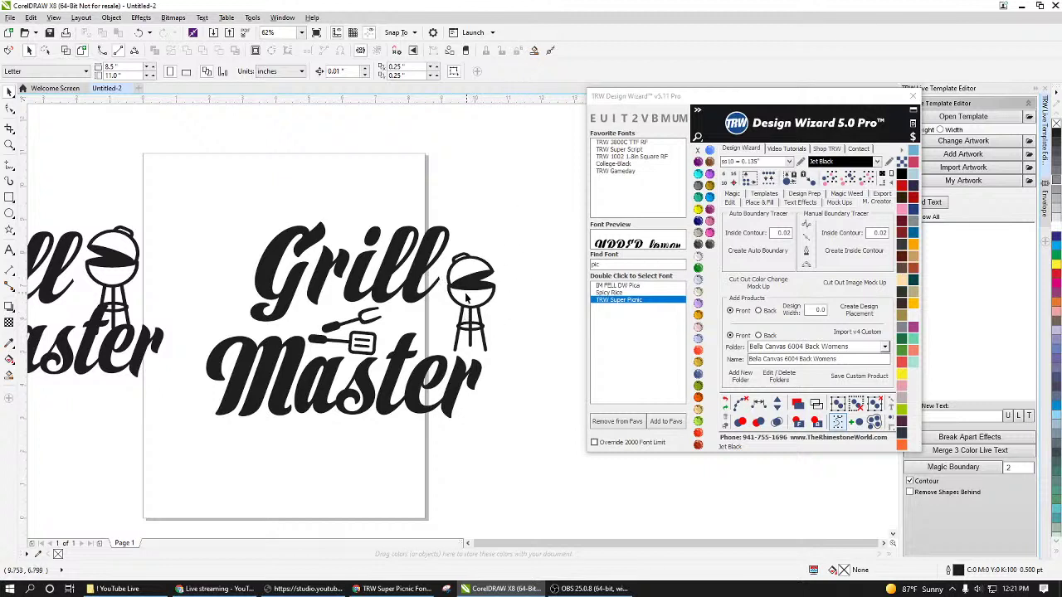
scroll(469, 314, up, 2)
drag(492, 307, 493, 315)
click(434, 326)
scroll(395, 312, down, 2)
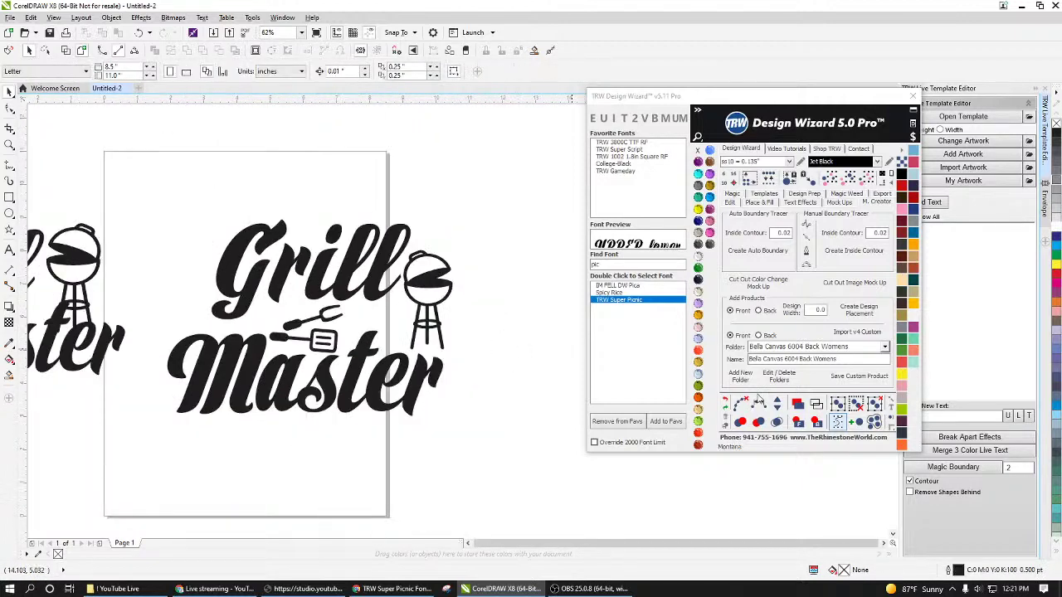
Step: Bring Beer Bottle_BW.cdr onto the page from the beer file search, shrink it to about 0.71 by 2.5 inches and place it before "Grill"
key(alt+Tab)
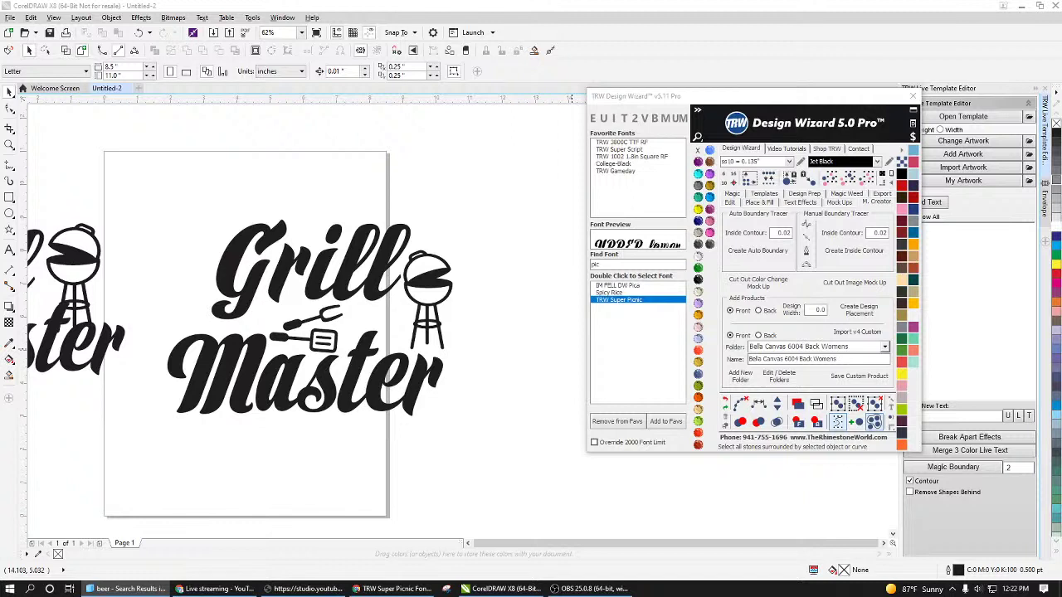
click(179, 286)
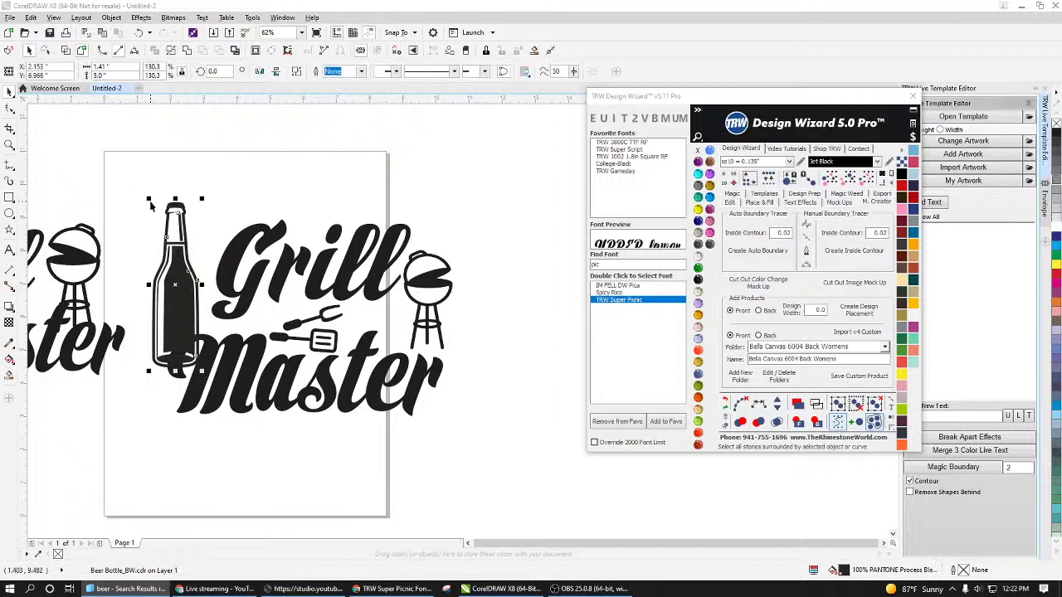
drag(149, 200, 176, 245)
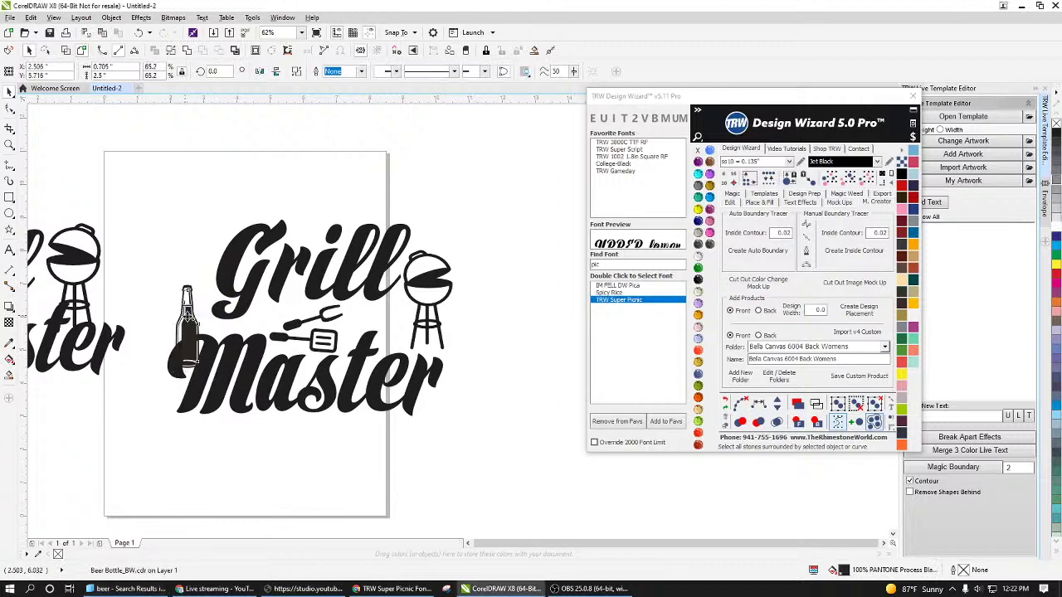
drag(192, 298, 193, 286)
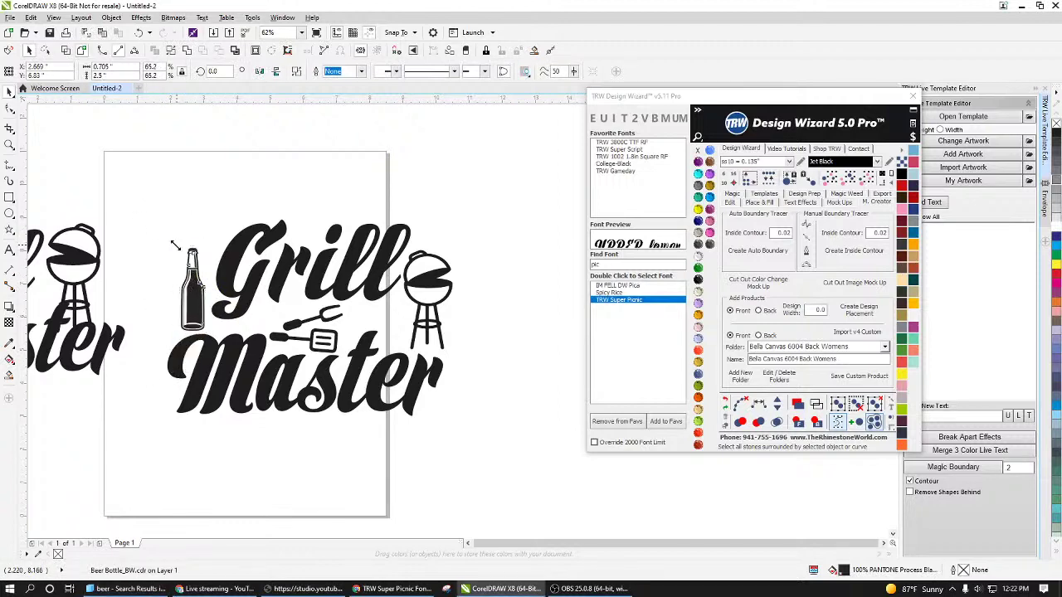
Step: Enlarge the beer bottle to about 0.82 by 2.92 inches, and reduce it slightly to fit in front of "Grill" above "Master"
mouse_move(176, 244)
mouse_down()
mouse_move(163, 232)
mouse_move(173, 231)
mouse_up()
scroll(181, 251, up, 3)
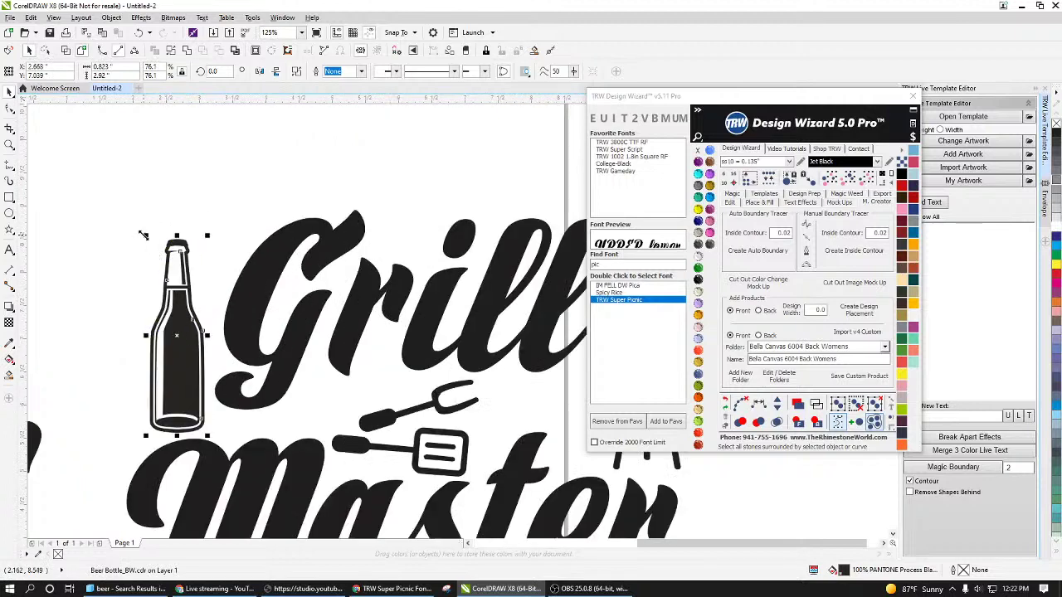
drag(146, 235, 151, 252)
click(221, 195)
scroll(221, 195, down, 3)
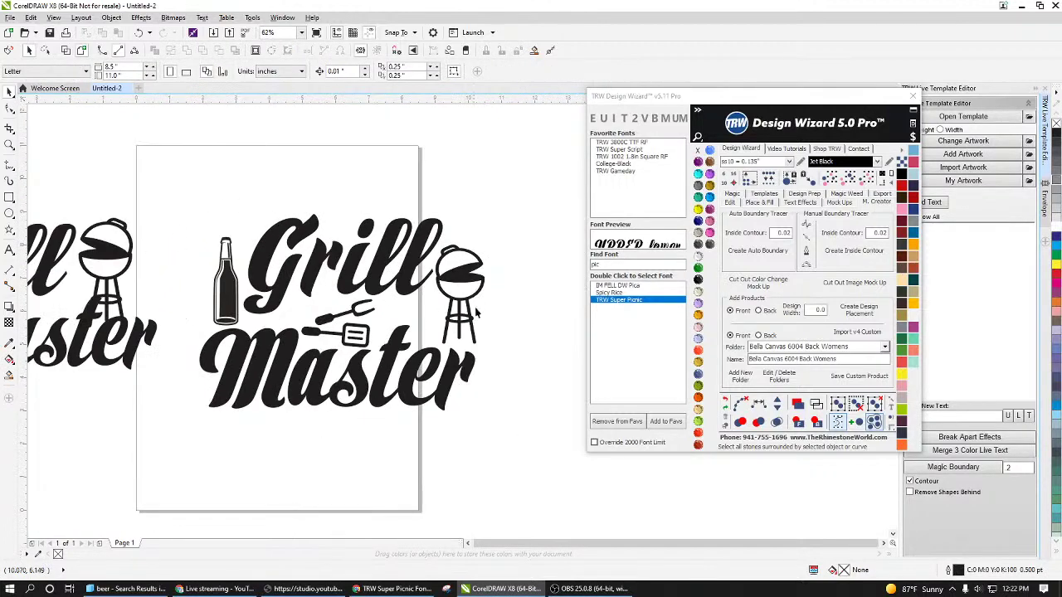
Step: Trace the fork, the spatula body and the two spatula slots as separate objects with the Smart Fill tool
scroll(337, 282, up, 3)
scroll(337, 282, down, 3)
scroll(288, 294, up, 3)
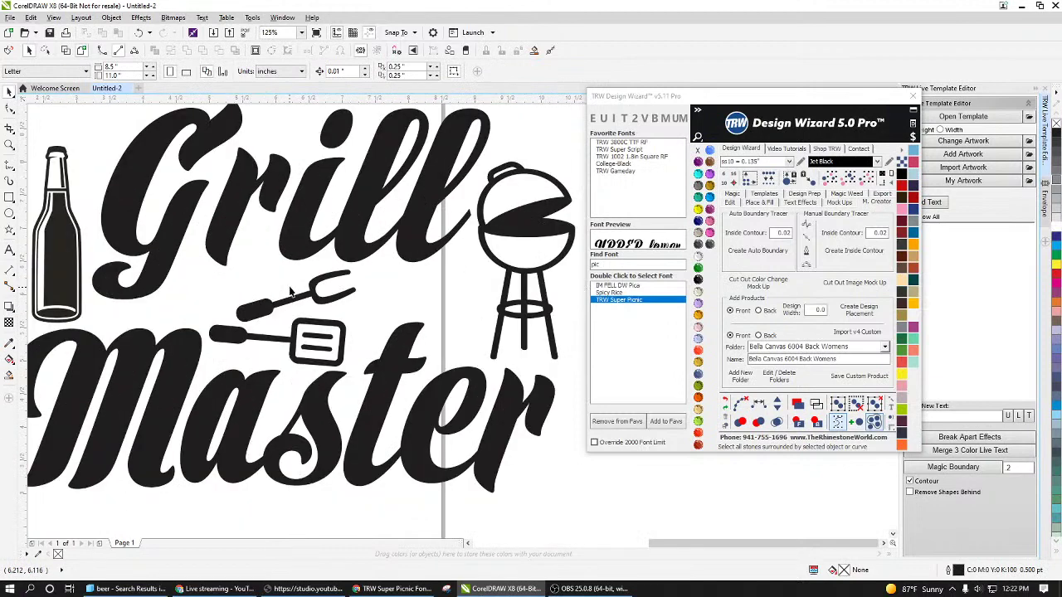
click(344, 297)
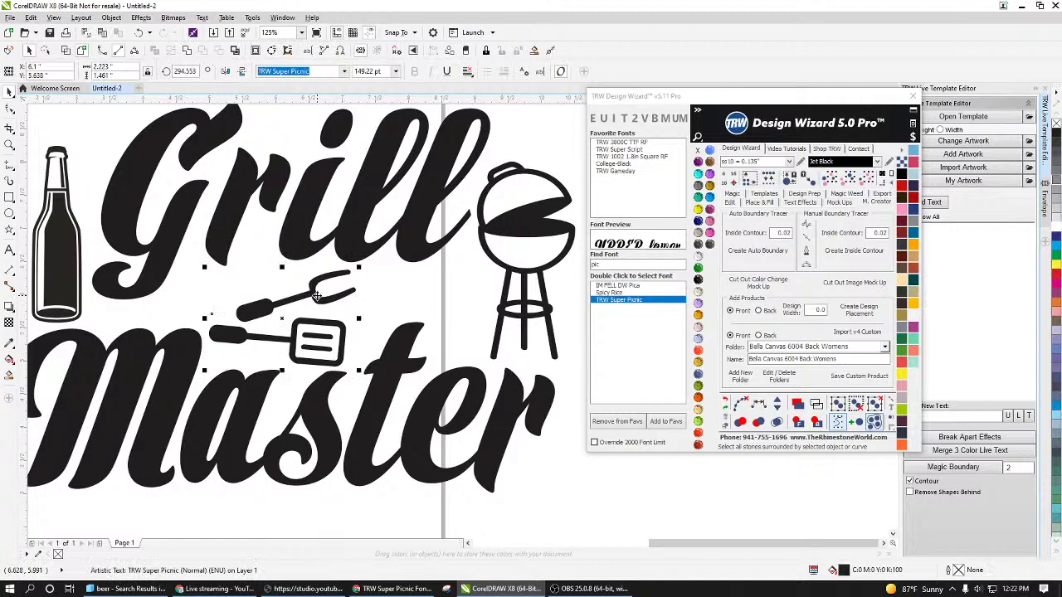
scroll(303, 304, up, 2)
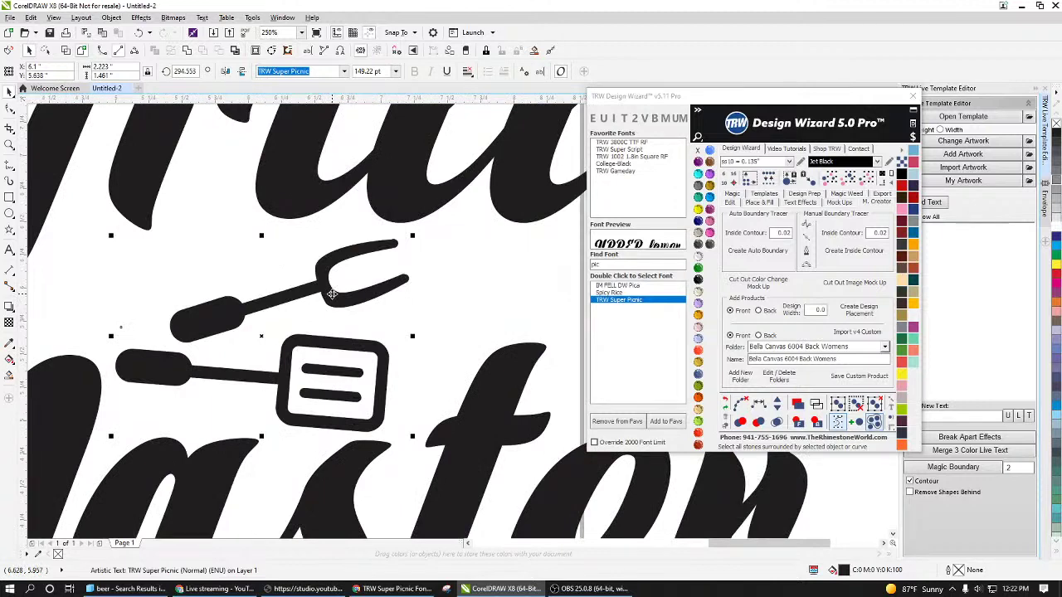
scroll(332, 294, down, 2)
scroll(329, 328, up, 2)
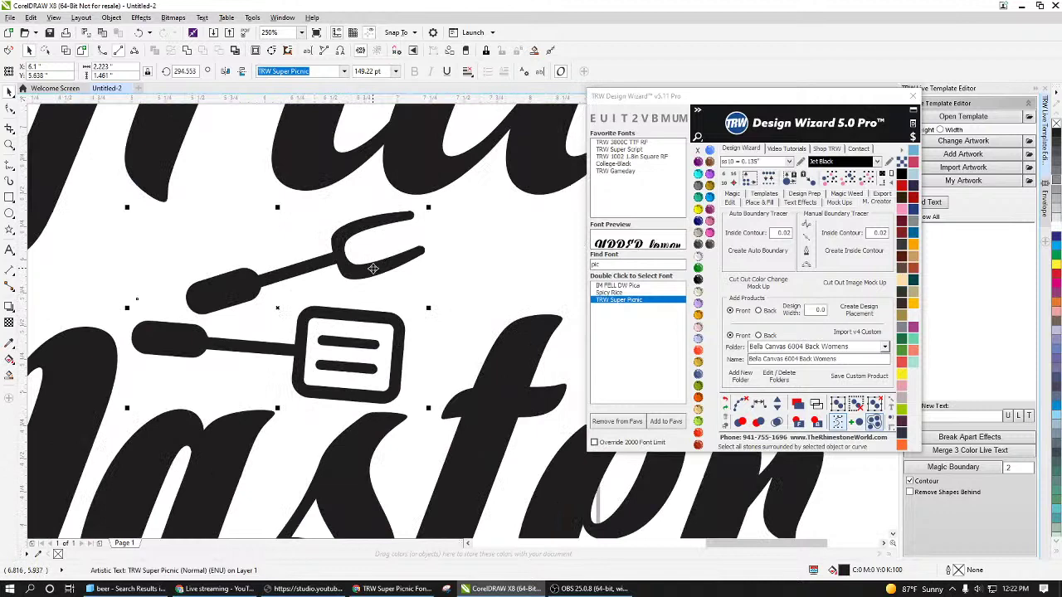
click(10, 382)
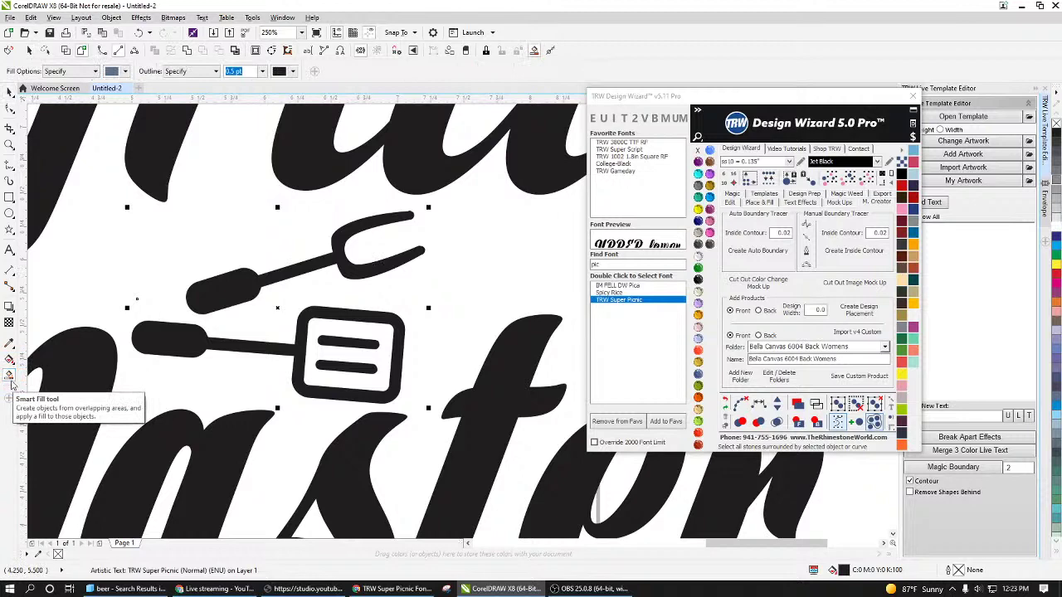
click(203, 299)
click(189, 342)
click(353, 341)
click(352, 366)
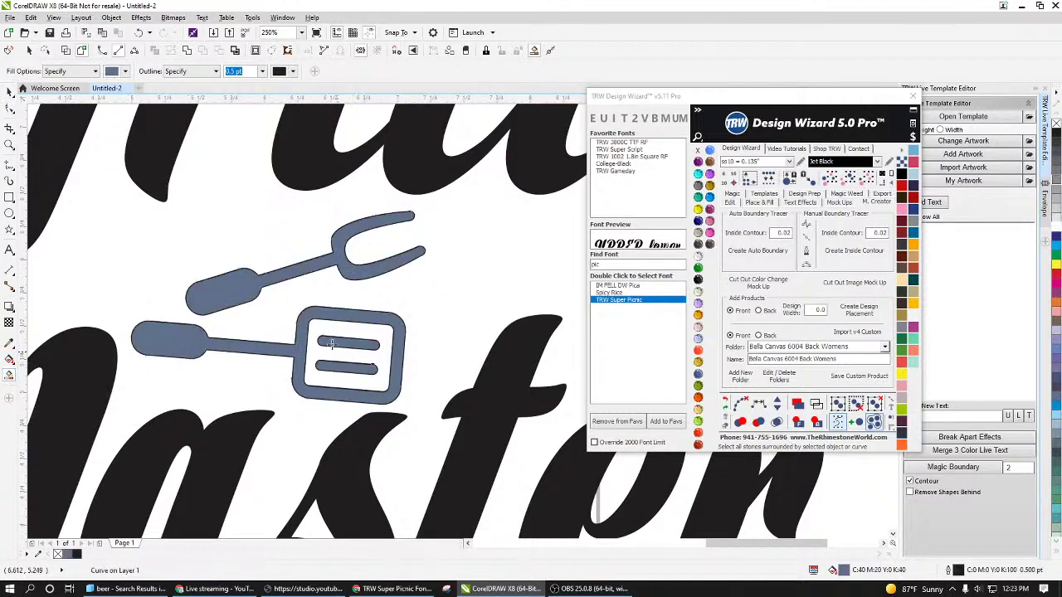
Step: Move the traced fork up away from the spatula and delete the original fork-and-spatula glyph
click(10, 94)
drag(205, 275, 195, 241)
drag(239, 300, 301, 301)
key(Delete)
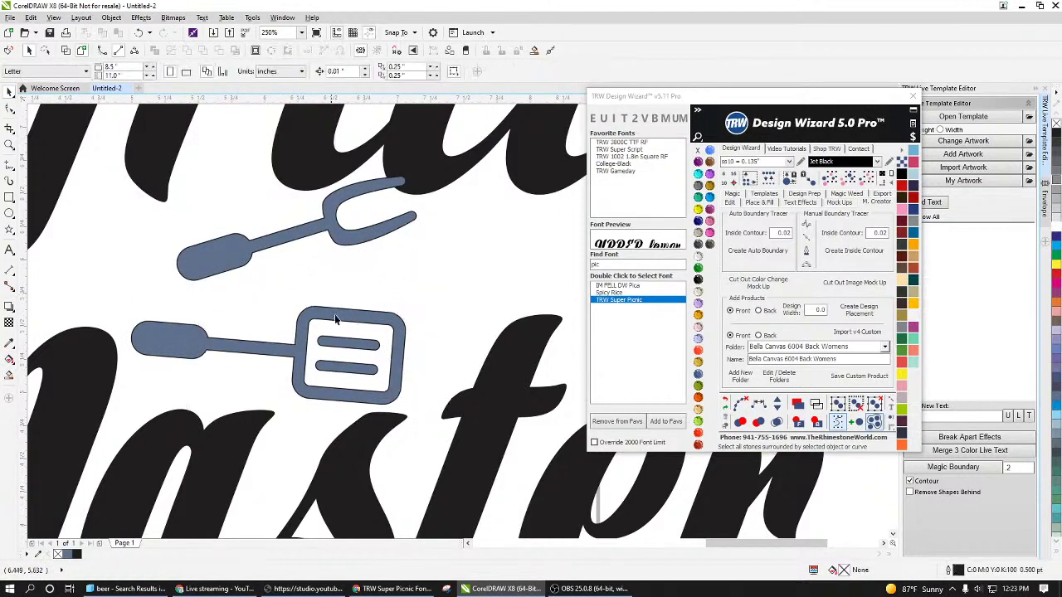
Step: Weld the traced spatula pieces into one object, and make the fork and spatula solid black without an outline
drag(461, 276, 110, 440)
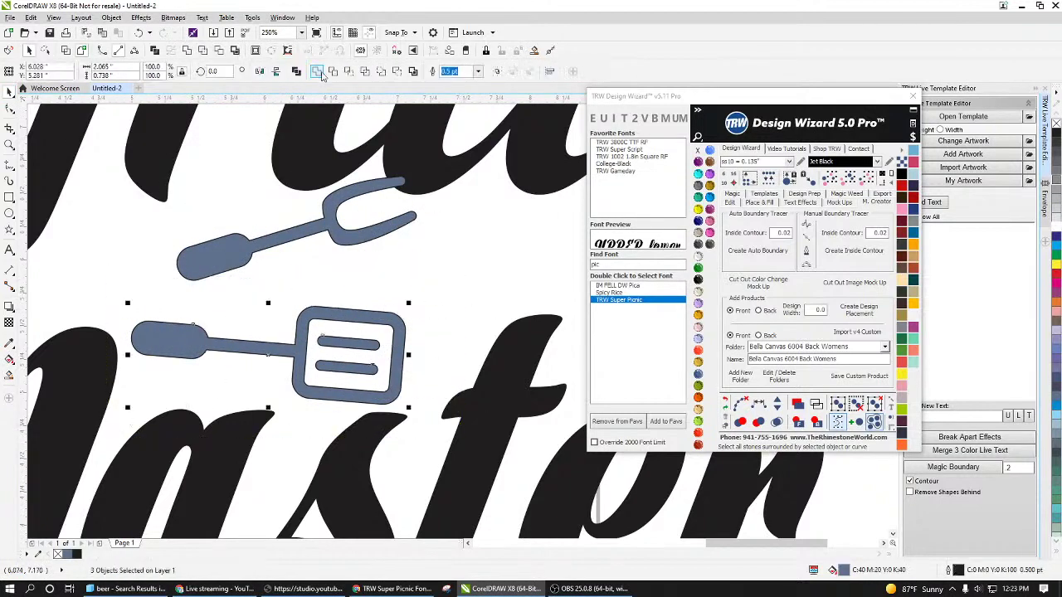
click(331, 225)
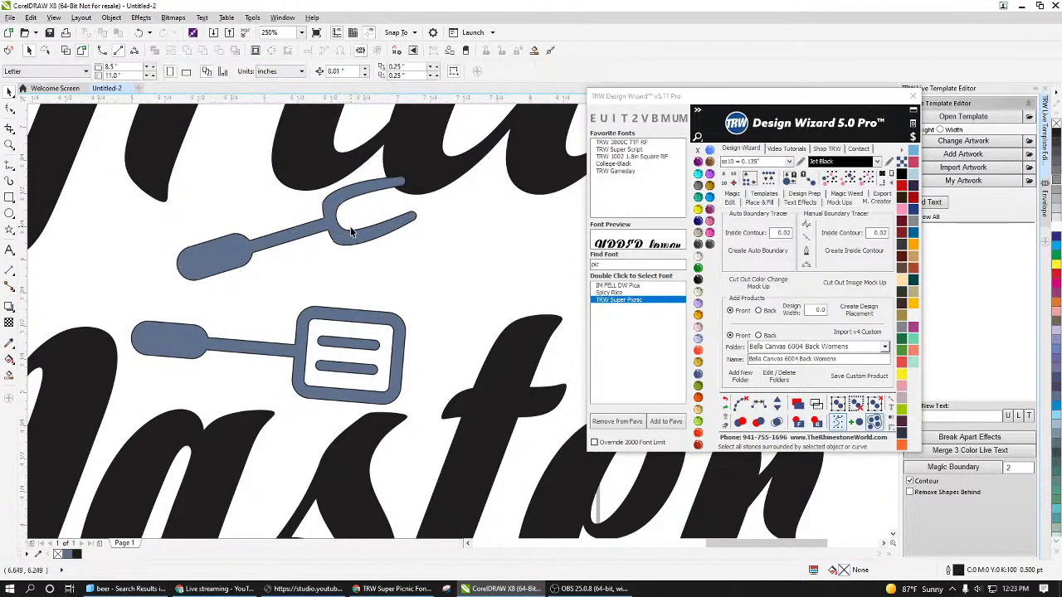
shift+click(398, 326)
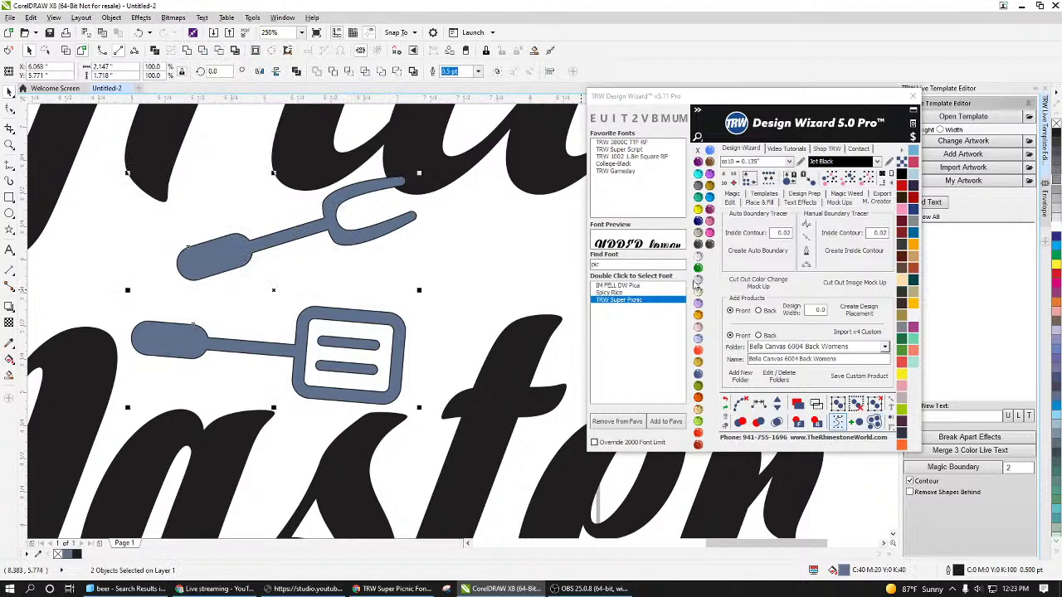
click(698, 285)
click(411, 303)
scroll(411, 303, down, 2)
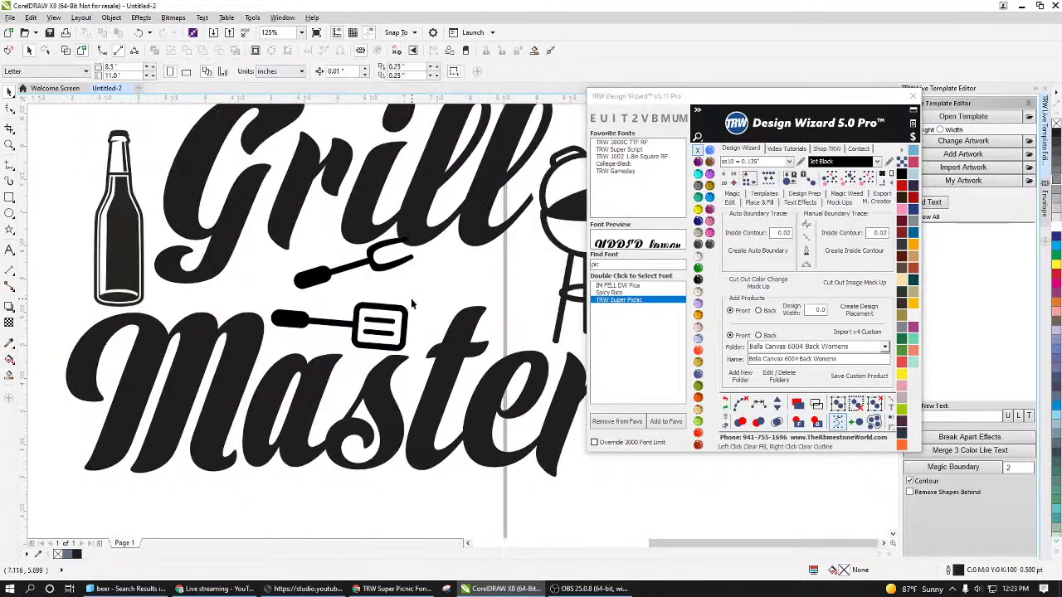
Step: Move the fork aside, place the spatula under "Grill", straighten it by about 4.7 degrees and enlarge it to about 2.18 by 0.74 inches
drag(385, 266, 277, 241)
drag(411, 321, 376, 277)
click(386, 289)
click(386, 289)
drag(410, 312, 387, 302)
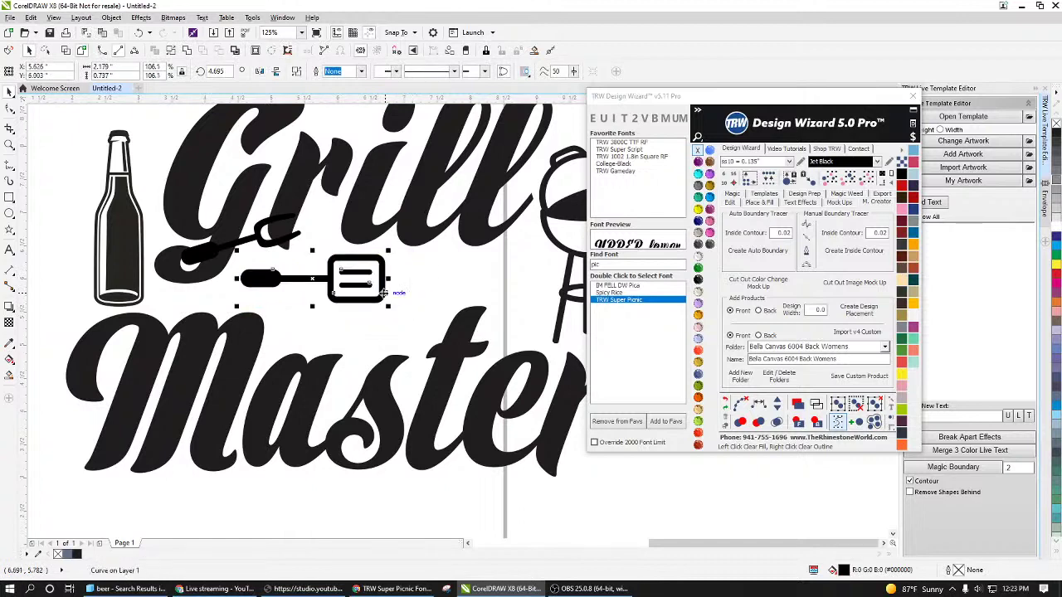
Step: Place the fork below the spatula, rotate it to about 342.6 degrees and size it to about 2.13 by 0.51 inches above "Master"
click(259, 241)
drag(259, 241, 377, 311)
click(378, 310)
drag(424, 280, 418, 311)
click(421, 307)
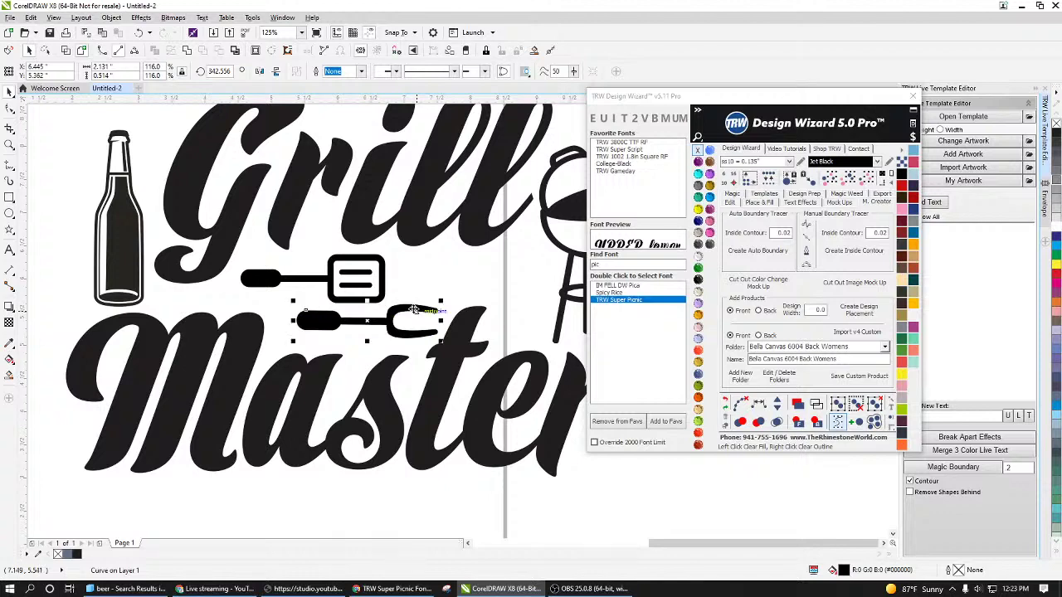
scroll(384, 325, up, 2)
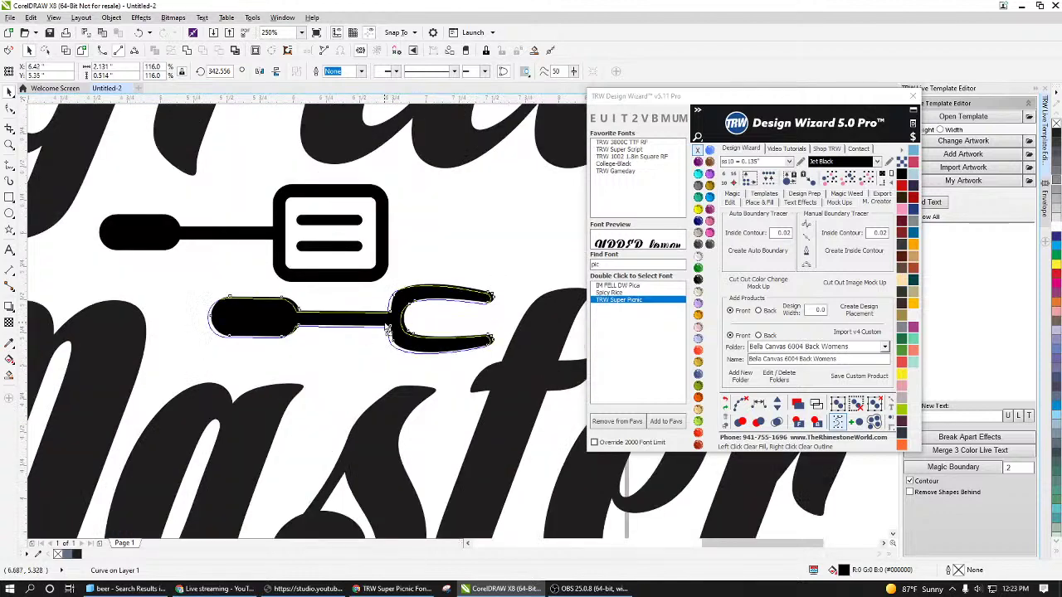
click(363, 244)
scroll(408, 302, down, 4)
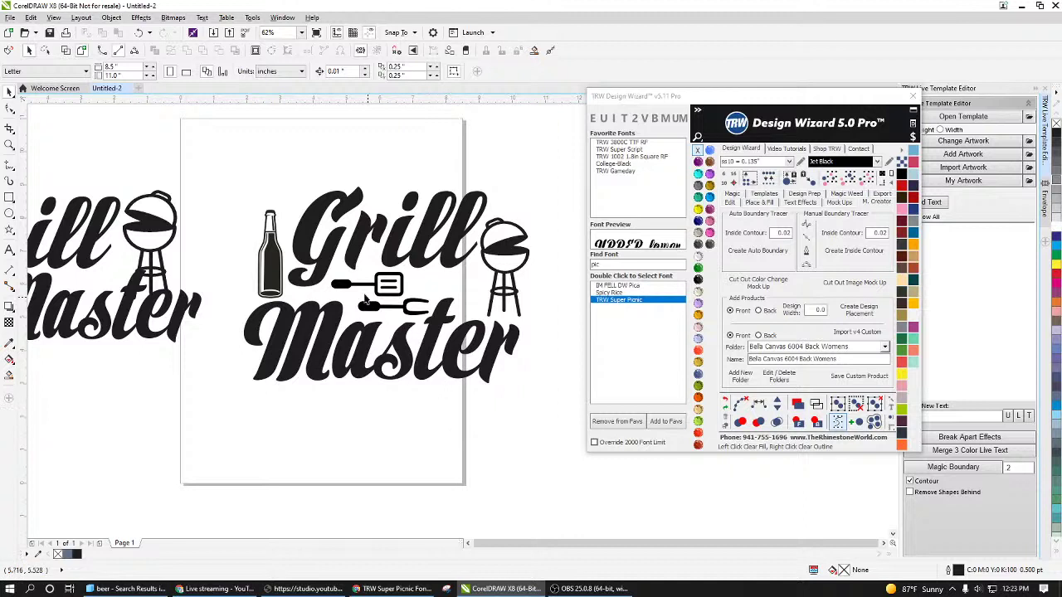
Step: Delete the earlier "Grill Master" layout beside the page
scroll(335, 306, down, 2)
drag(248, 264, 102, 405)
key(Delete)
Step: Shrink the whole remaining "Grill Master" design to about 6.07 by 4.13 inches and position it within the page width
drag(477, 213, 260, 398)
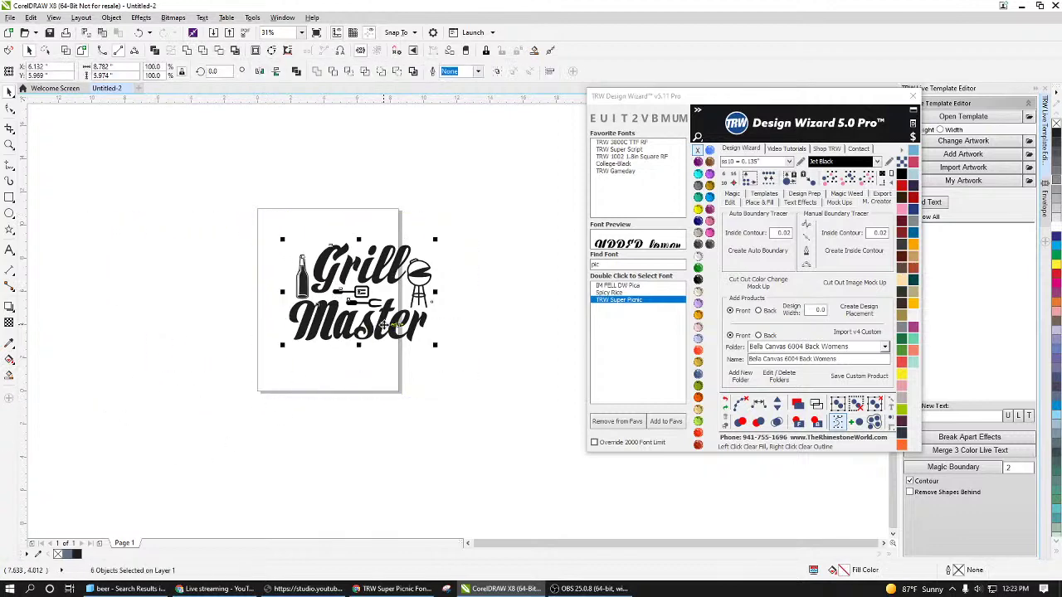
scroll(382, 324, up, 2)
drag(483, 362, 393, 298)
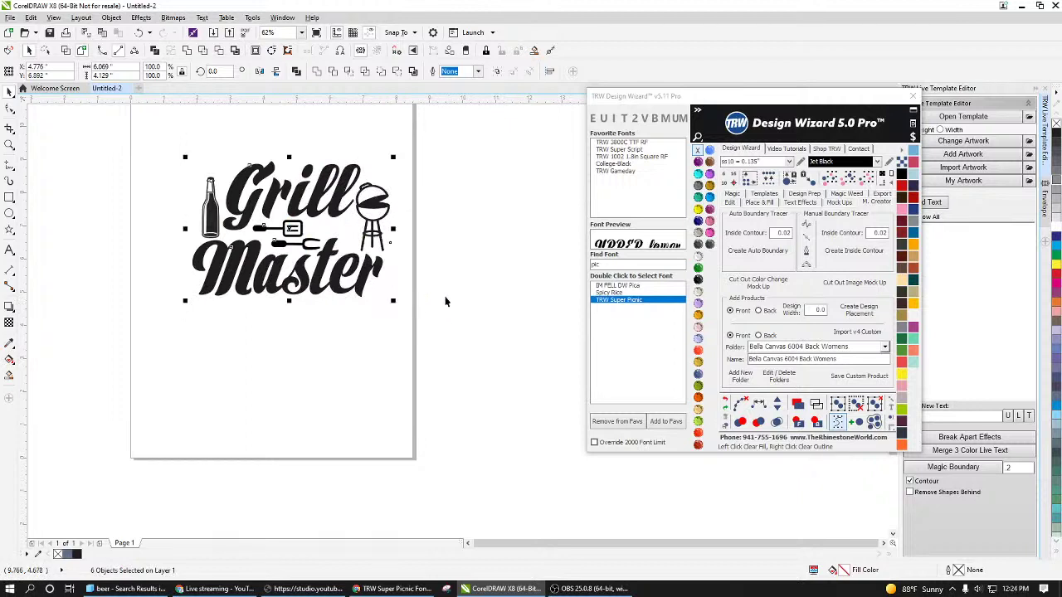
scroll(358, 235, down, 2)
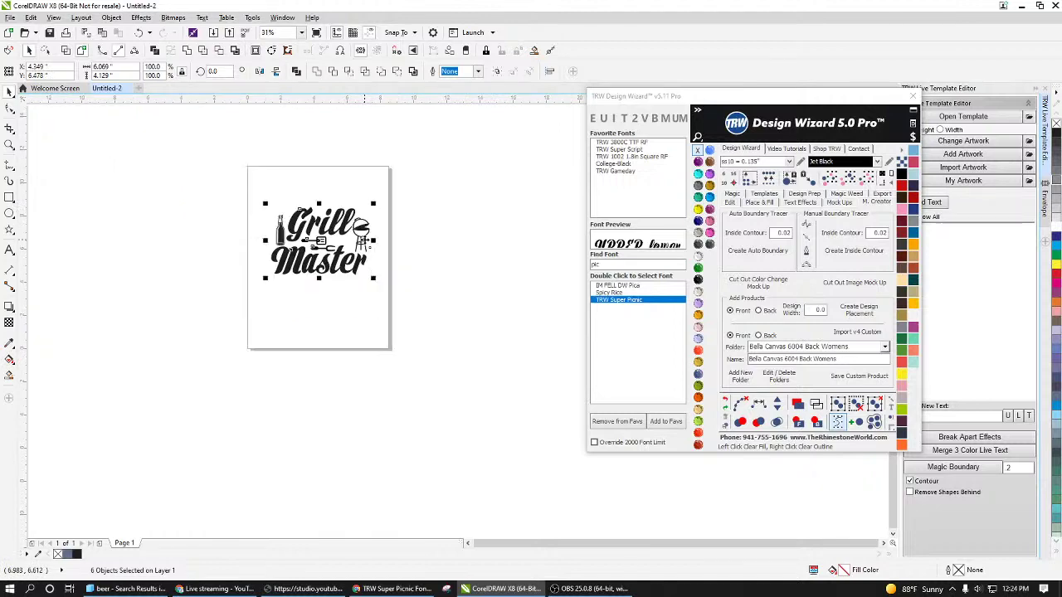
scroll(303, 233, up, 2)
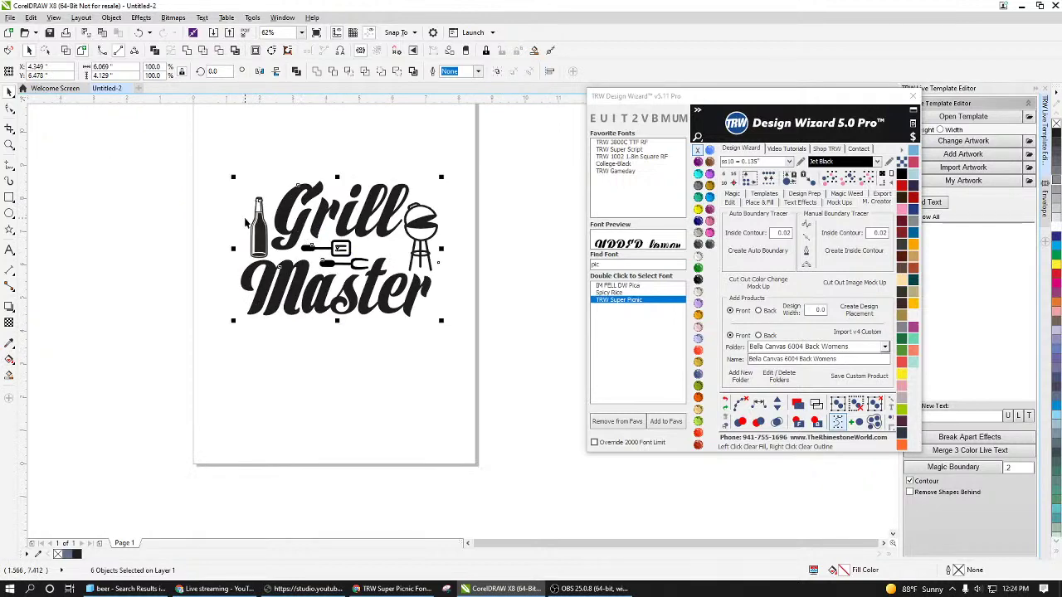
Step: Enlarge the beer bottle slightly in front of the "G" of "Grill"
scroll(246, 222, up, 2)
click(254, 249)
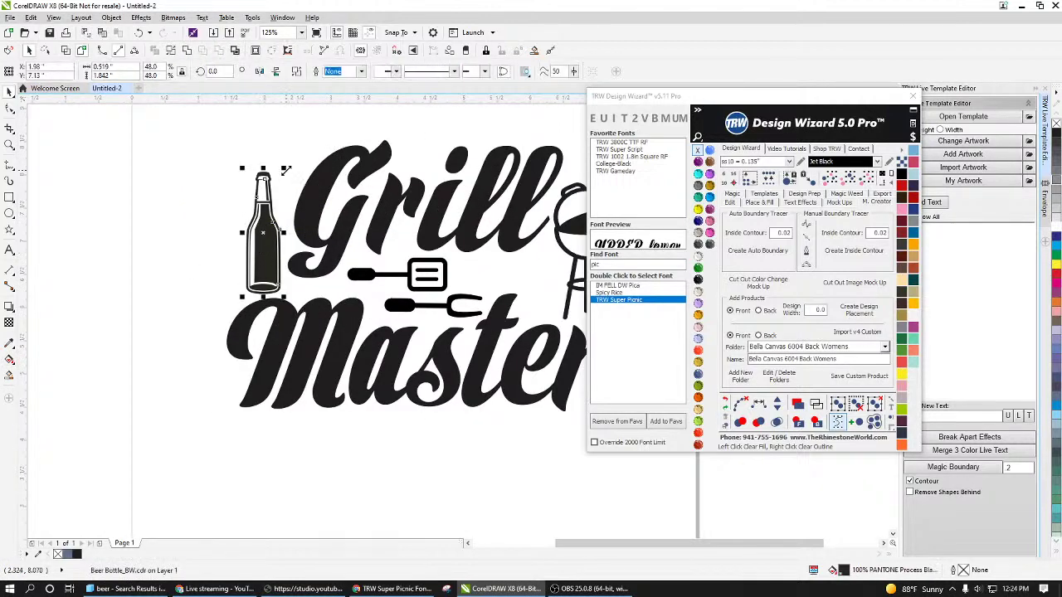
click(371, 288)
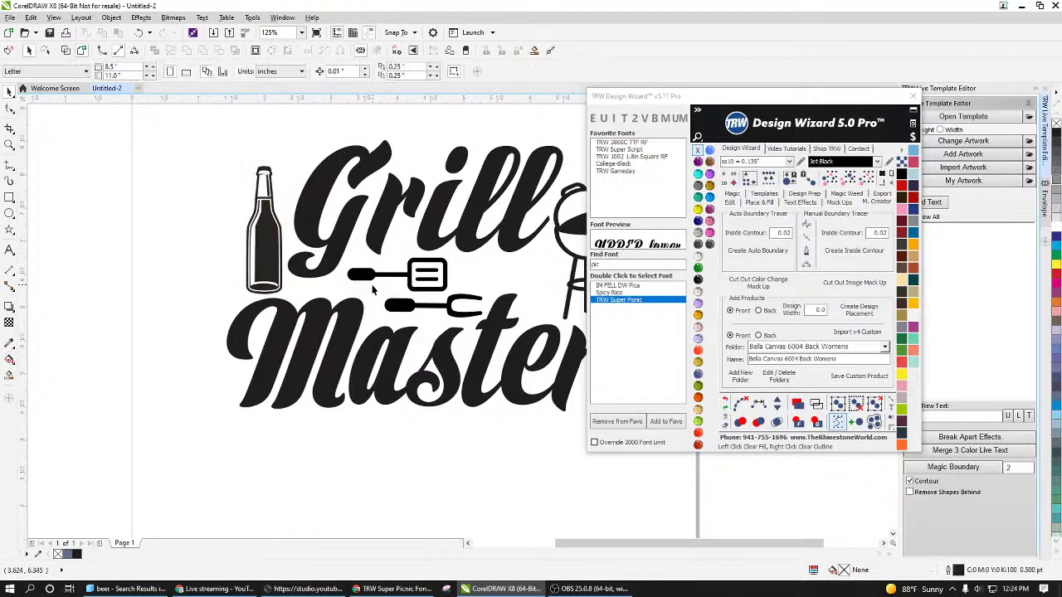
Step: Enlarge the barbecue grill slightly at the end of the word "Grill"
scroll(432, 297, down, 4)
scroll(515, 292, up, 4)
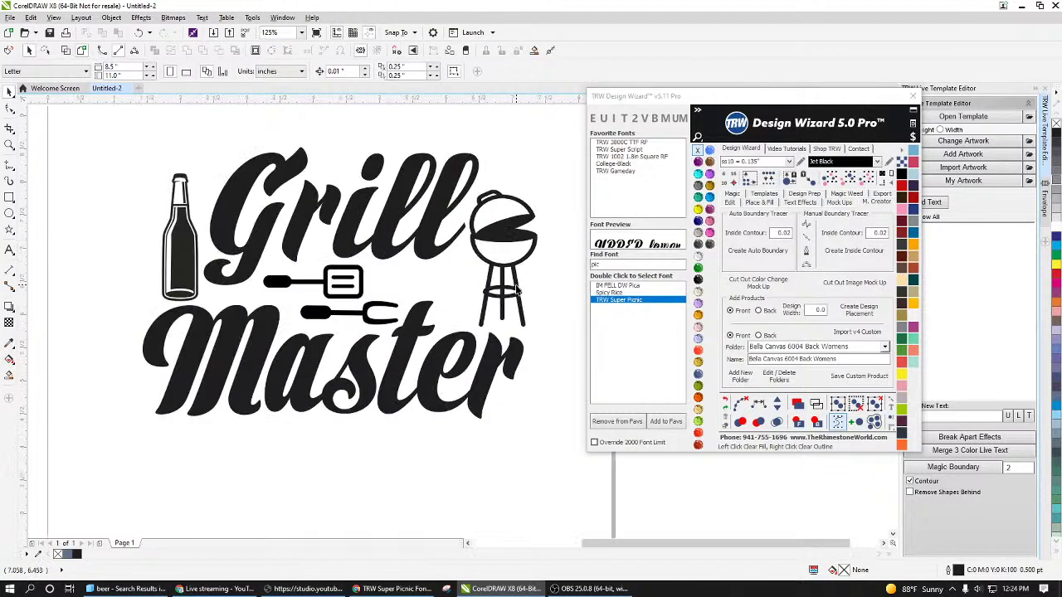
click(524, 264)
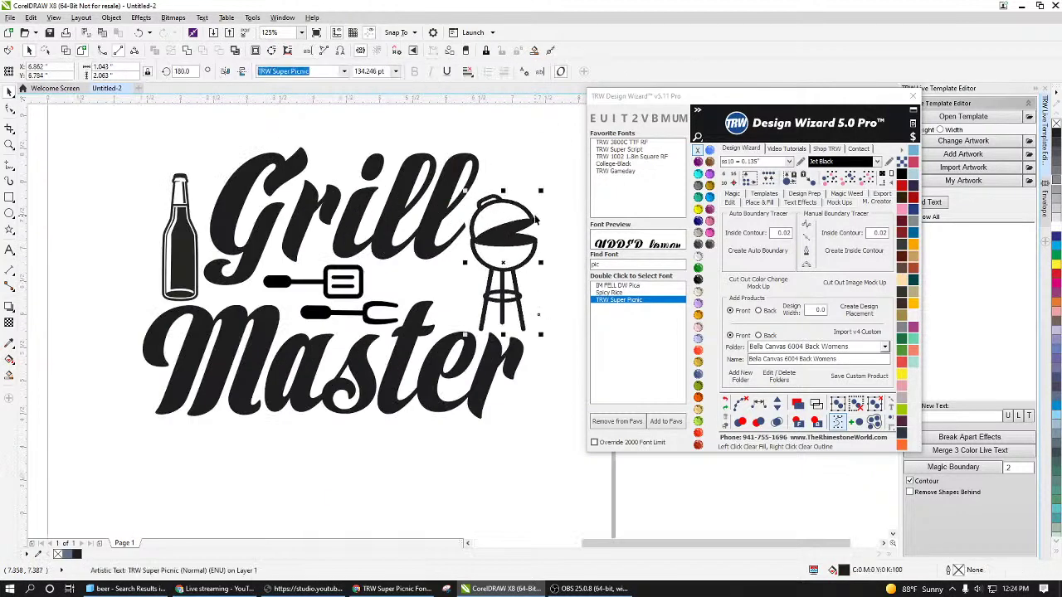
drag(540, 191, 224, 385)
click(452, 208)
Step: Recolor the whole "Grill Master" design to Crystal and shrink it to about 6.11 by 4.1 inches
scroll(453, 207, down, 2)
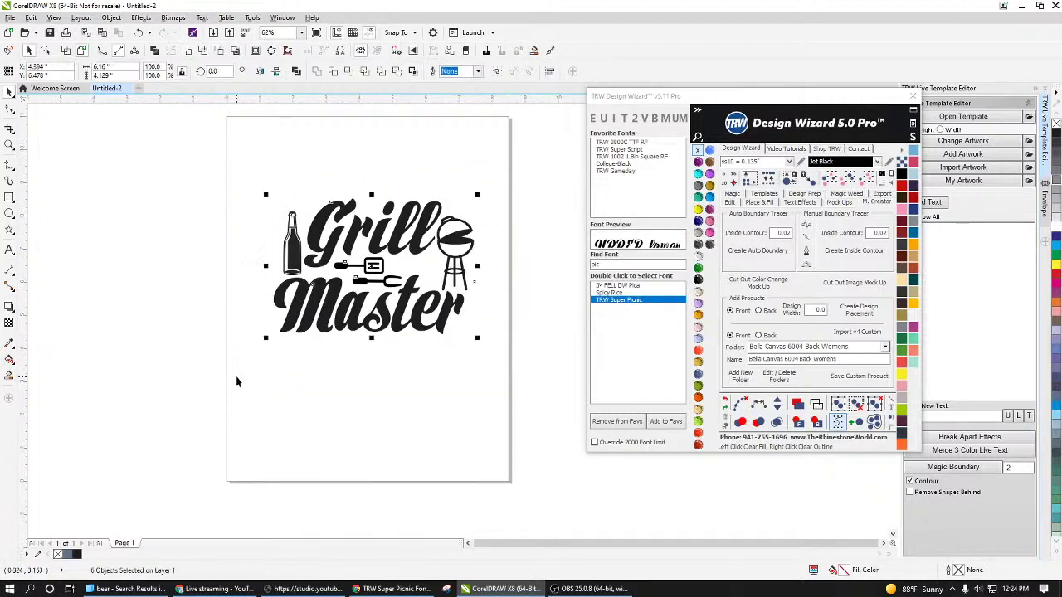
click(698, 264)
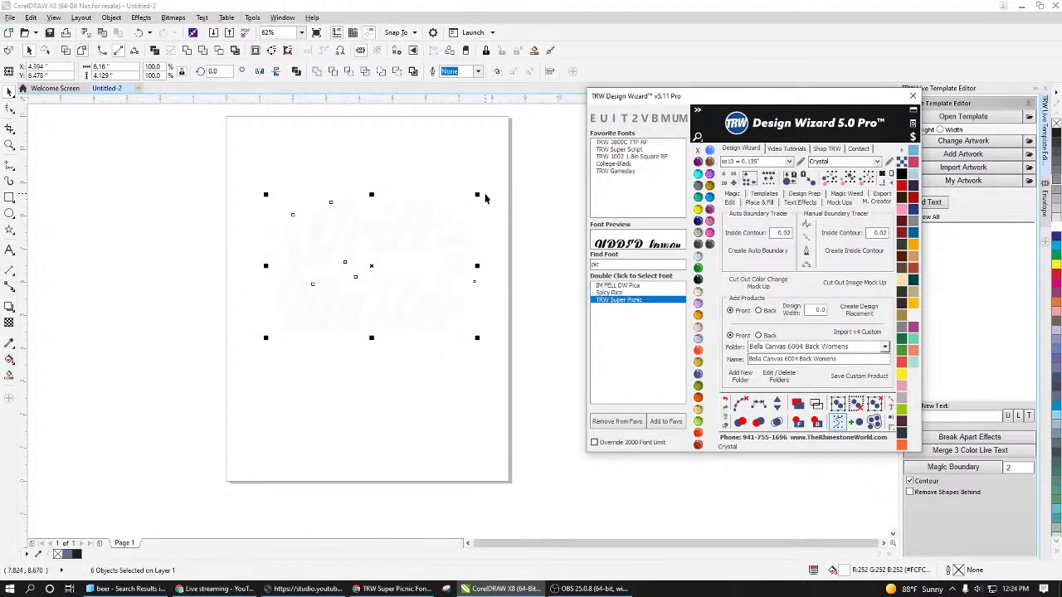
drag(476, 193, 475, 194)
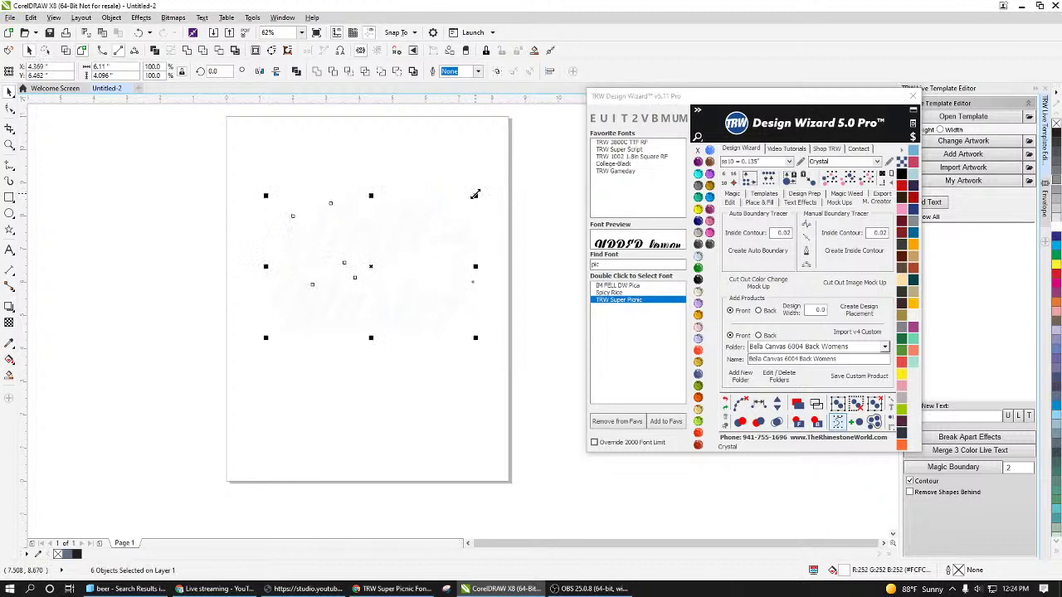
Step: Create a quick proof of the design on the TRW Car Decal Front product
click(840, 204)
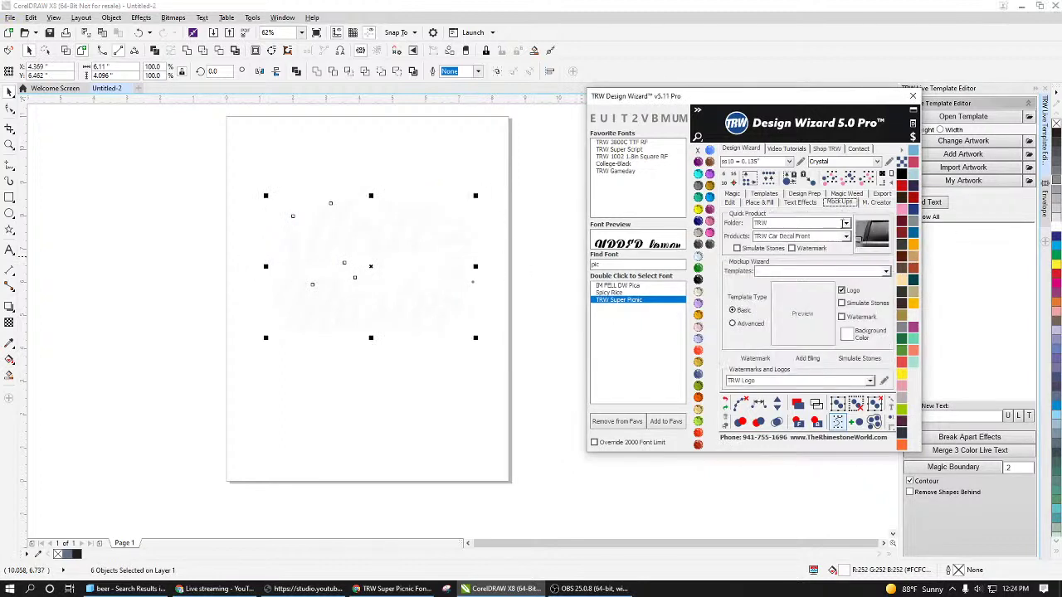
click(845, 237)
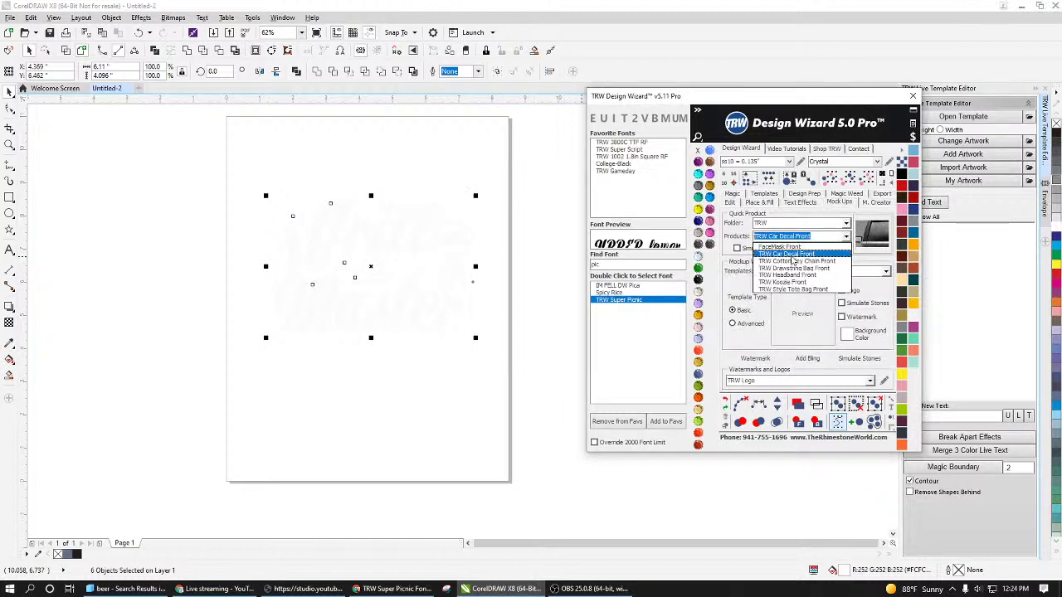
click(792, 255)
click(877, 241)
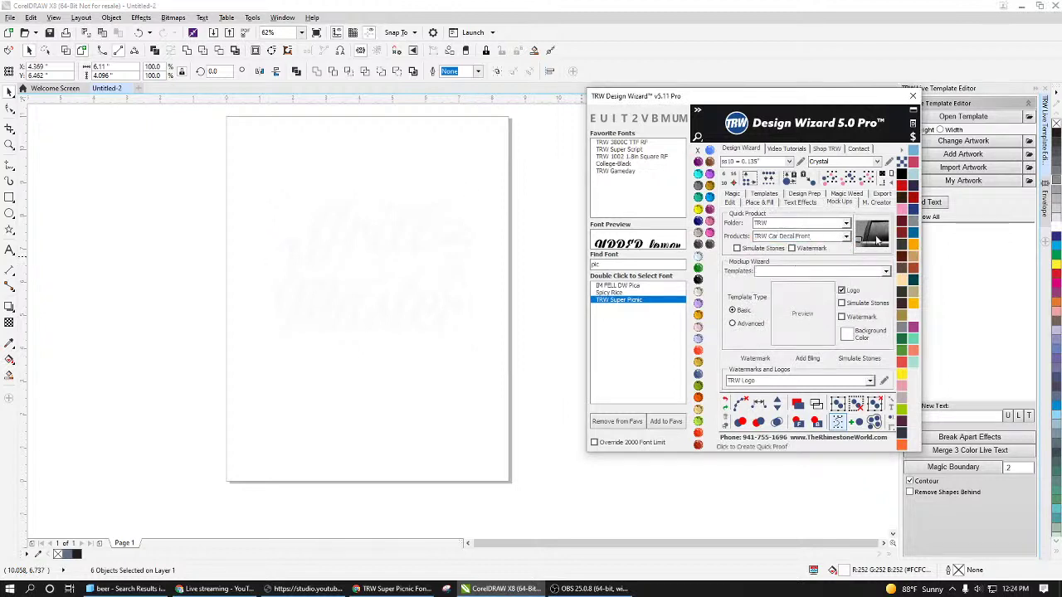
Step: Return to page 1 and recolor the whole "Grill Master" design to Jet Black
scroll(396, 334, up, 2)
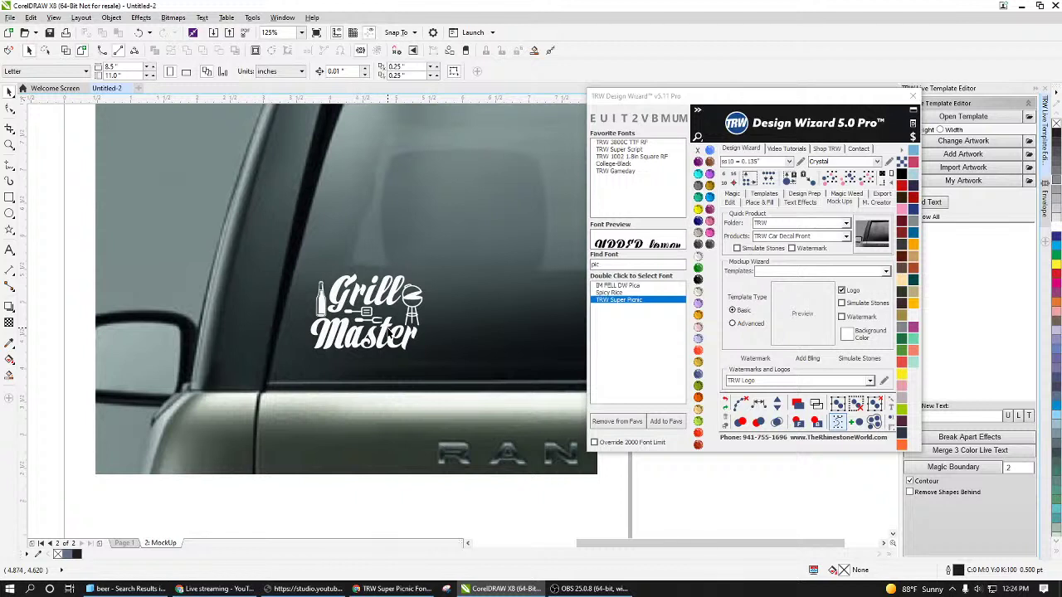
click(123, 544)
scroll(379, 441, down, 2)
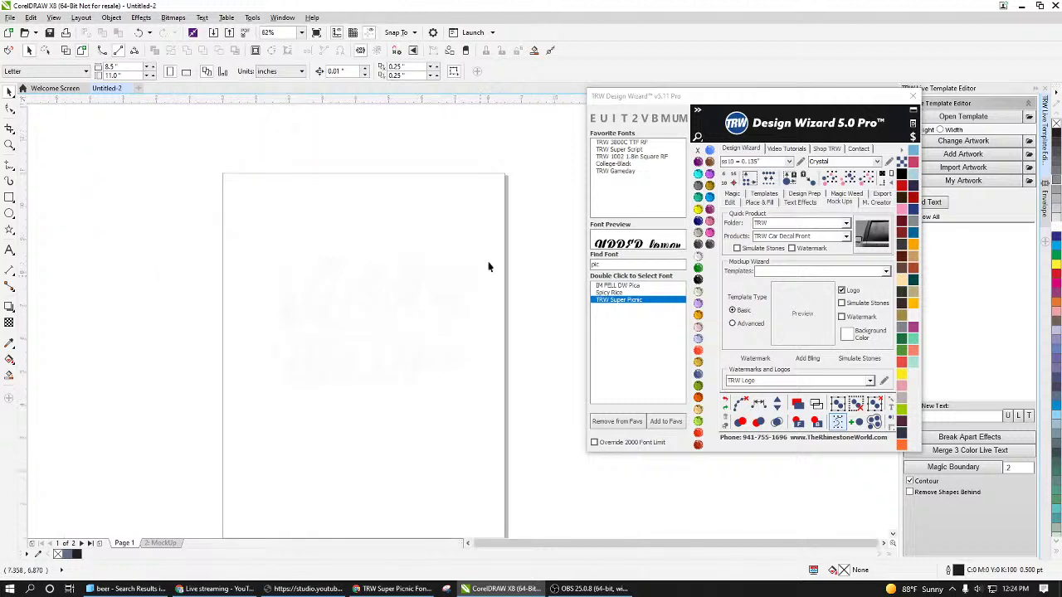
key(ctrl+a)
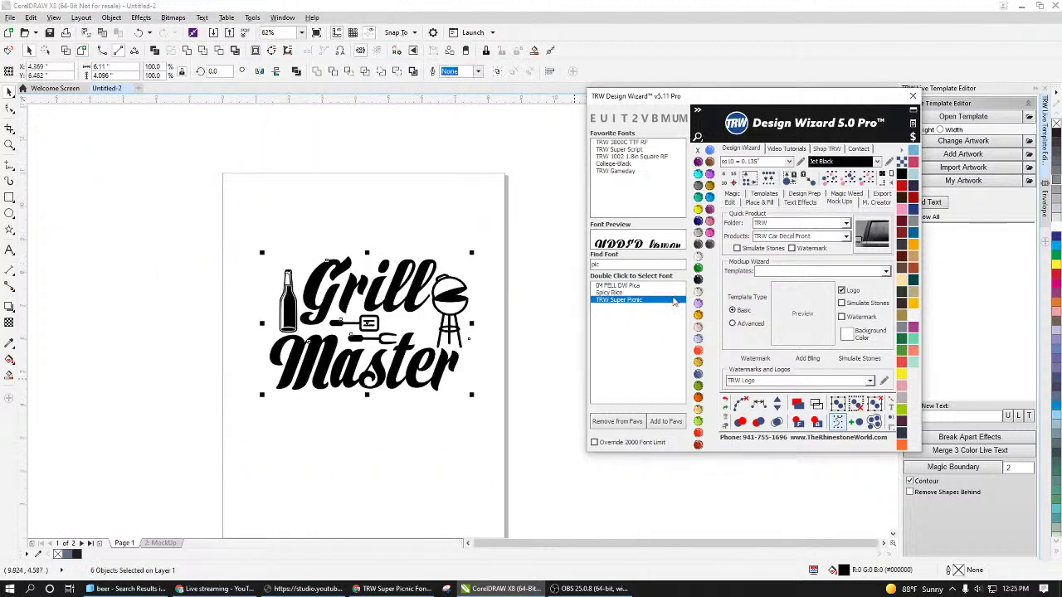
scroll(290, 315, down, 1)
scroll(318, 309, up, 1)
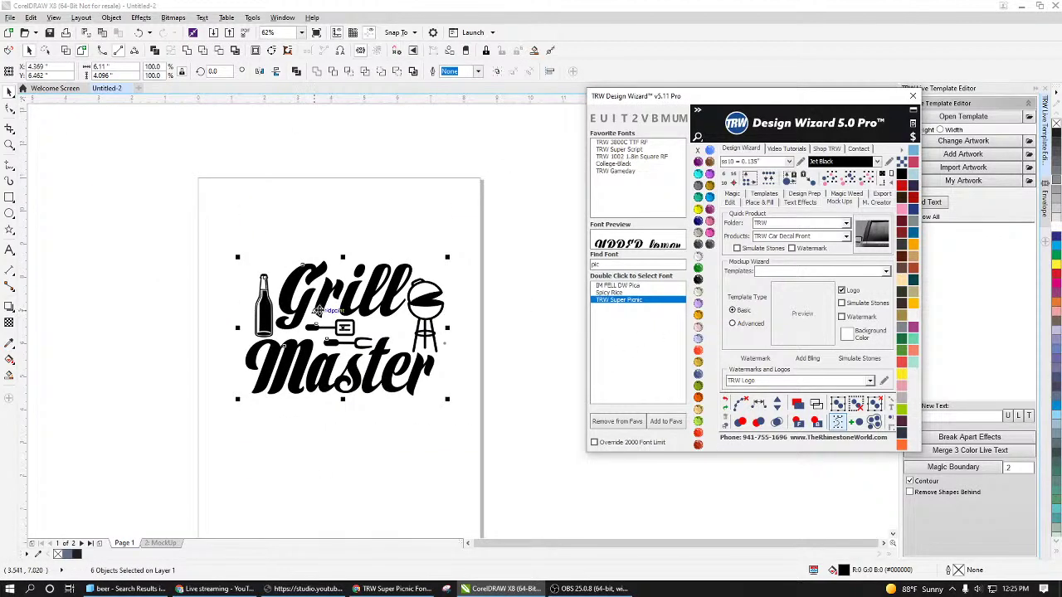
Step: Copy the whole black design from page 1 and paste it into a new blank document
click(138, 89)
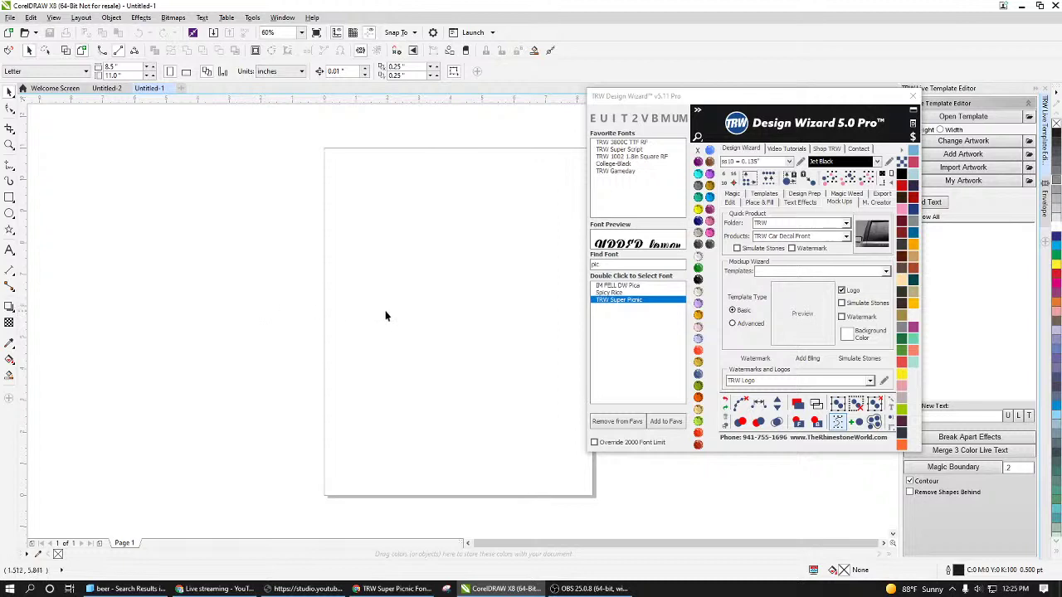
scroll(325, 308, down, 2)
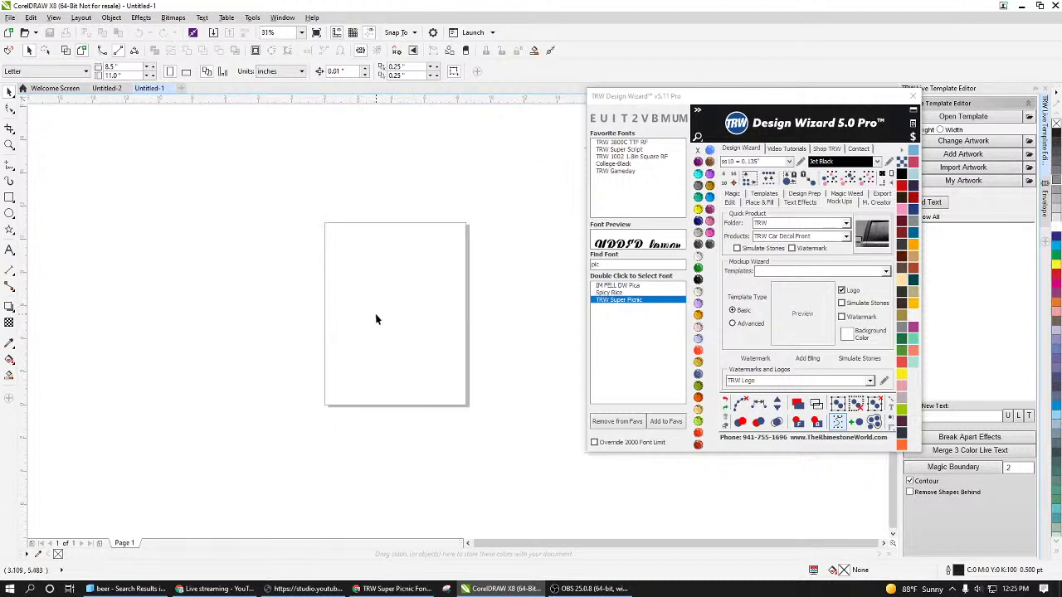
click(116, 89)
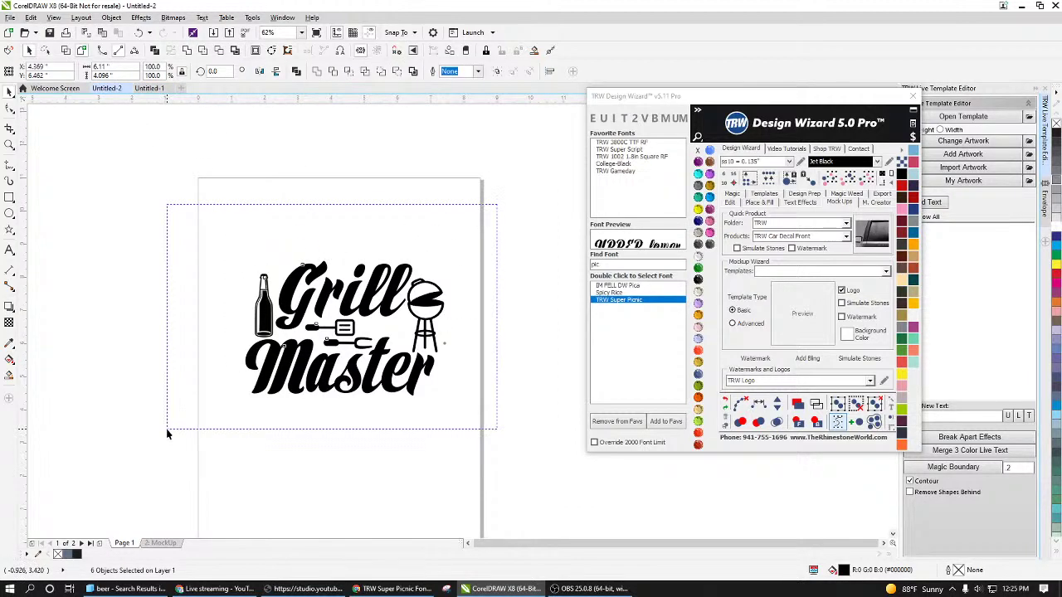
click(151, 89)
key(ctrl+v)
scroll(417, 299, up, 2)
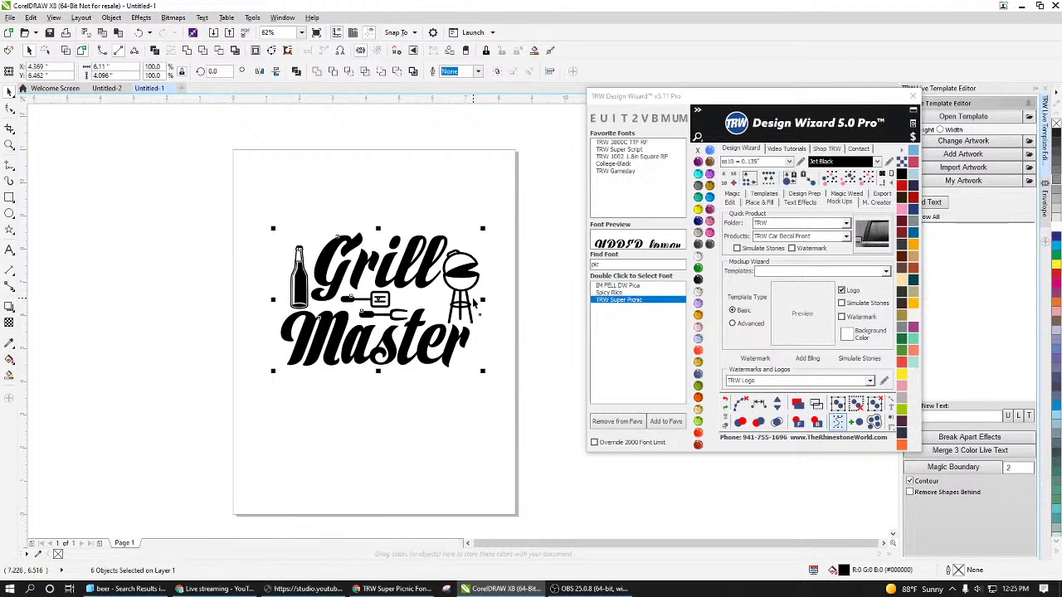
Step: Merge all the pieces of the pasted design into a single curve
drag(513, 213, 197, 459)
click(329, 168)
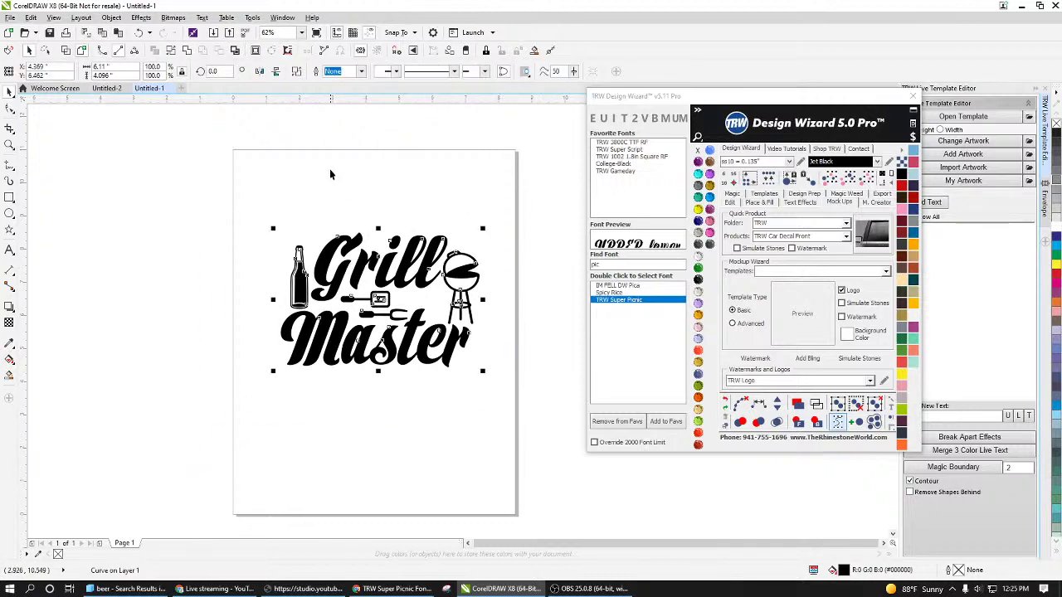
scroll(302, 285, up, 5)
scroll(302, 285, down, 5)
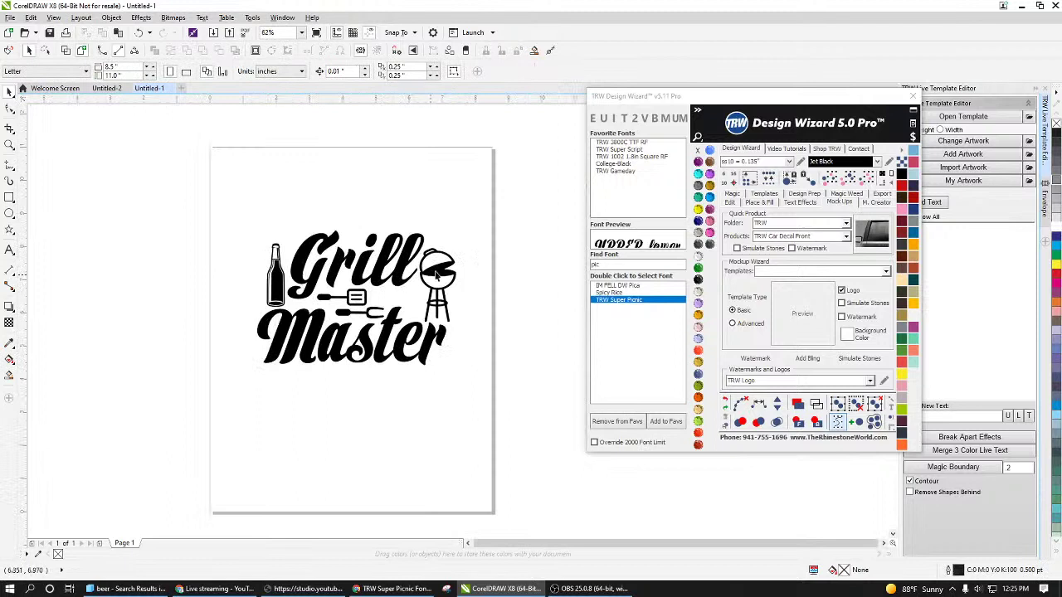
Step: Add a contoured Magic Boundary behind the "Grill Master" curve
drag(504, 189, 207, 445)
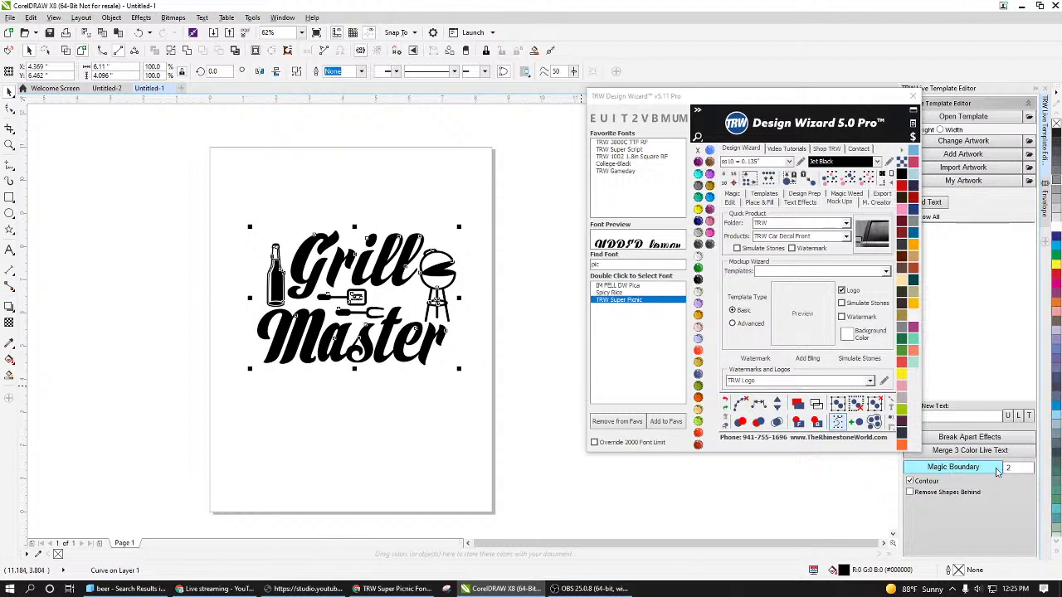
click(960, 470)
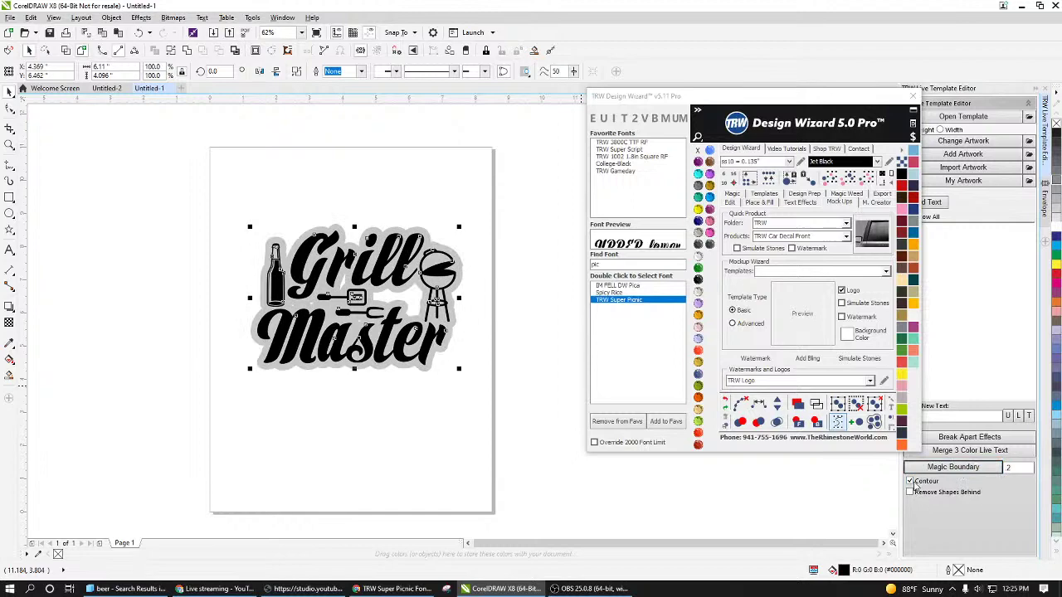
click(504, 328)
scroll(417, 287, up, 3)
scroll(420, 272, down, 1)
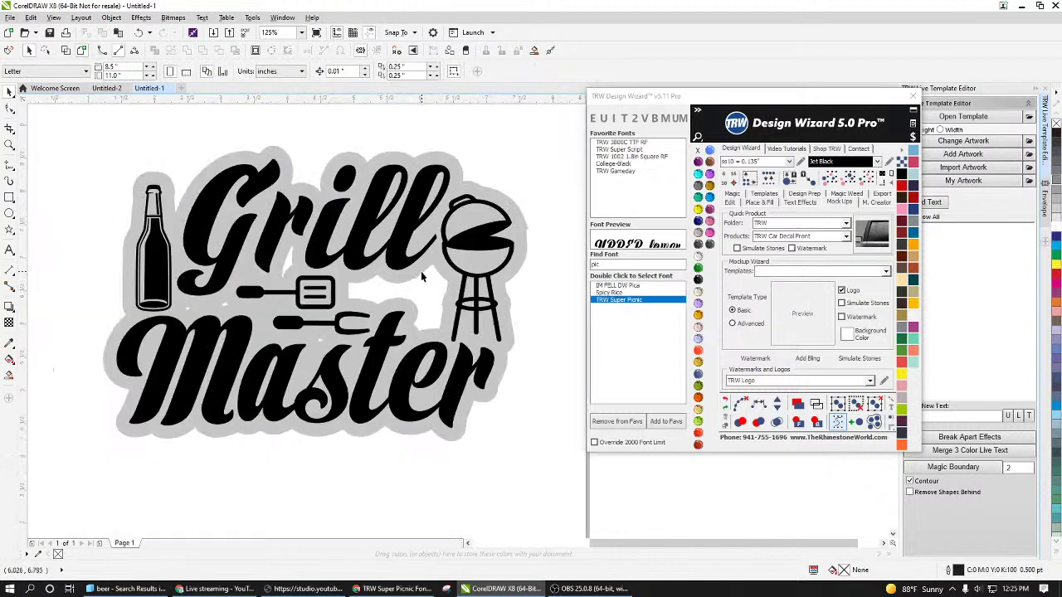
Step: Delete the inner nodes of the grey boundary to fill the holes between the words and glyphs
double_click(421, 271)
mouse_move(382, 239)
mouse_down()
mouse_move(262, 233)
mouse_move(216, 254)
mouse_move(187, 284)
mouse_move(174, 320)
mouse_move(214, 362)
mouse_move(363, 367)
mouse_move(441, 354)
mouse_move(460, 304)
mouse_move(448, 243)
mouse_up()
key(Delete)
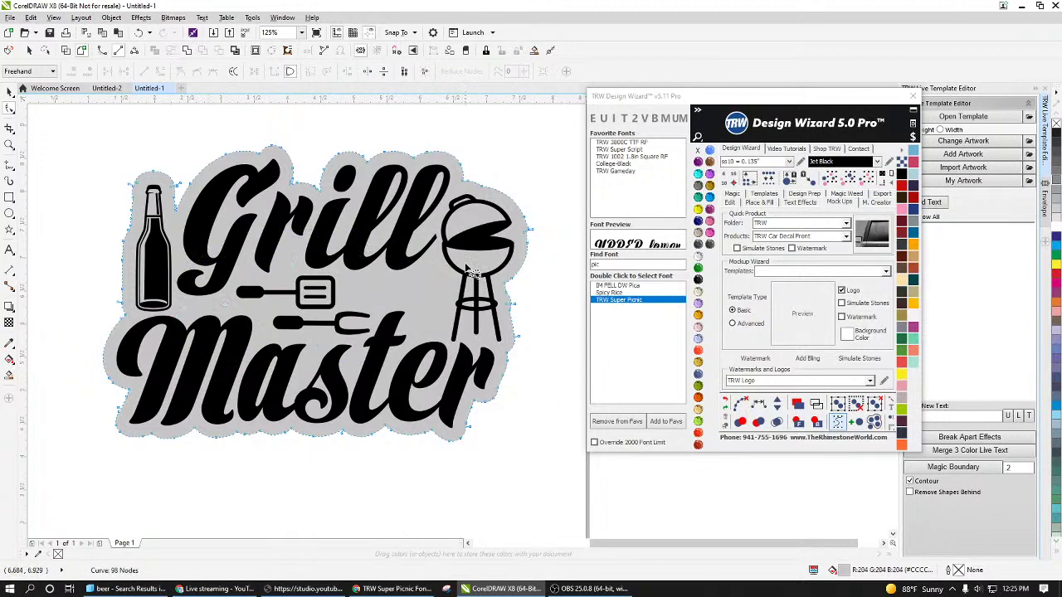
Step: Cut the black "Grill Master" artwork out of the grey boundary shape
click(10, 89)
scroll(340, 307, down, 2)
drag(489, 159, 193, 411)
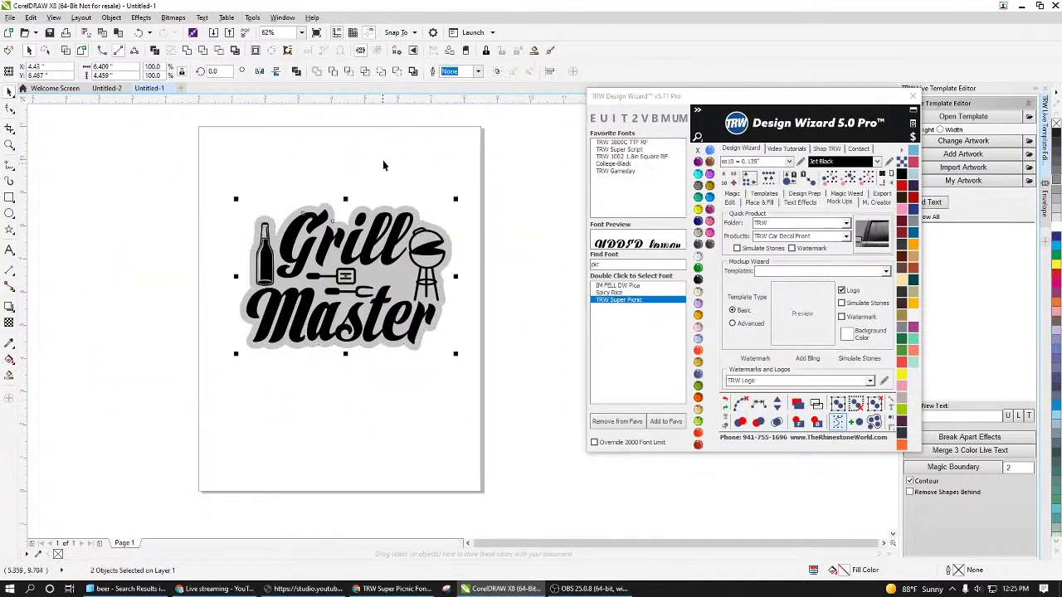
click(397, 73)
click(419, 282)
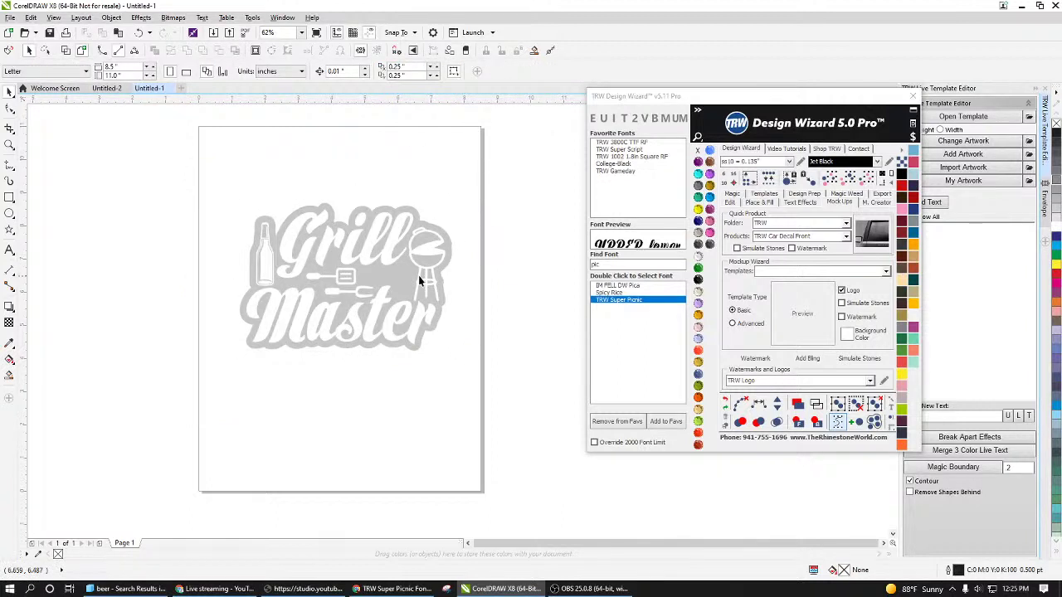
Step: Recolor the cut-out boundary shape to off-white and shrink it to about 6.07 by 4.22 inches
click(419, 282)
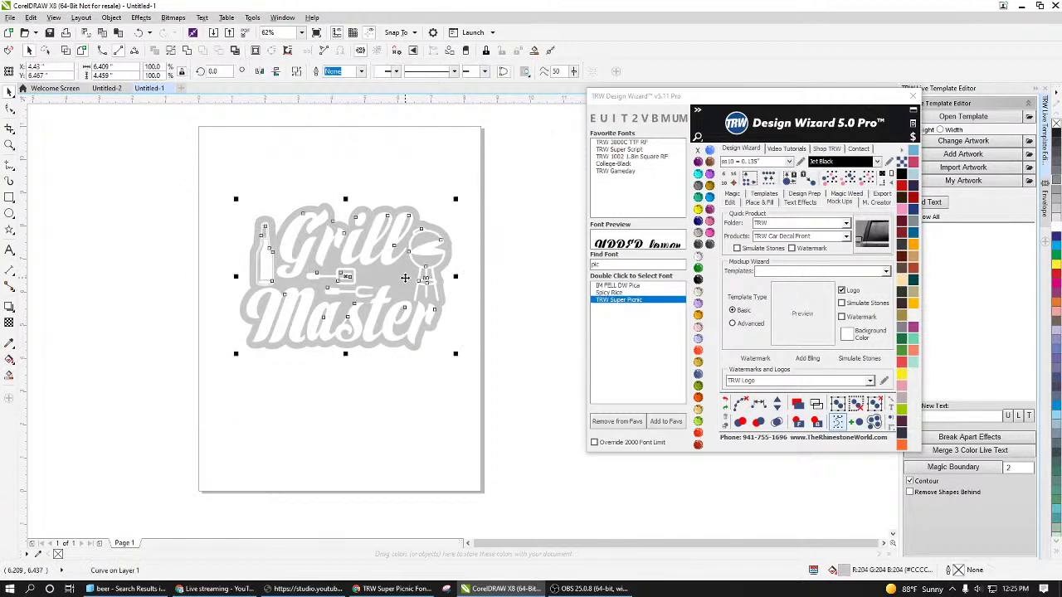
click(914, 317)
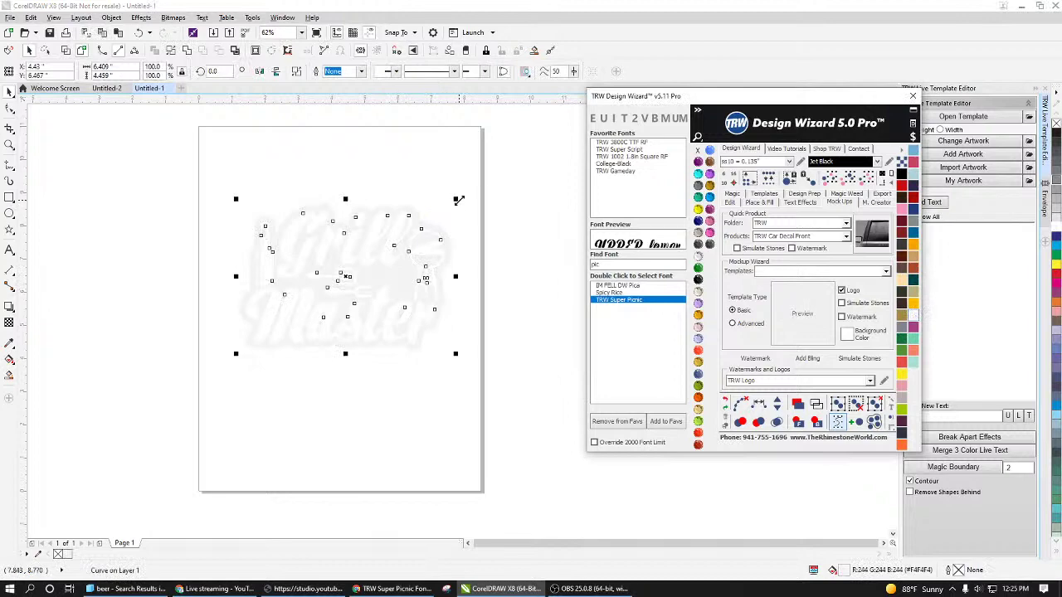
drag(459, 200, 444, 208)
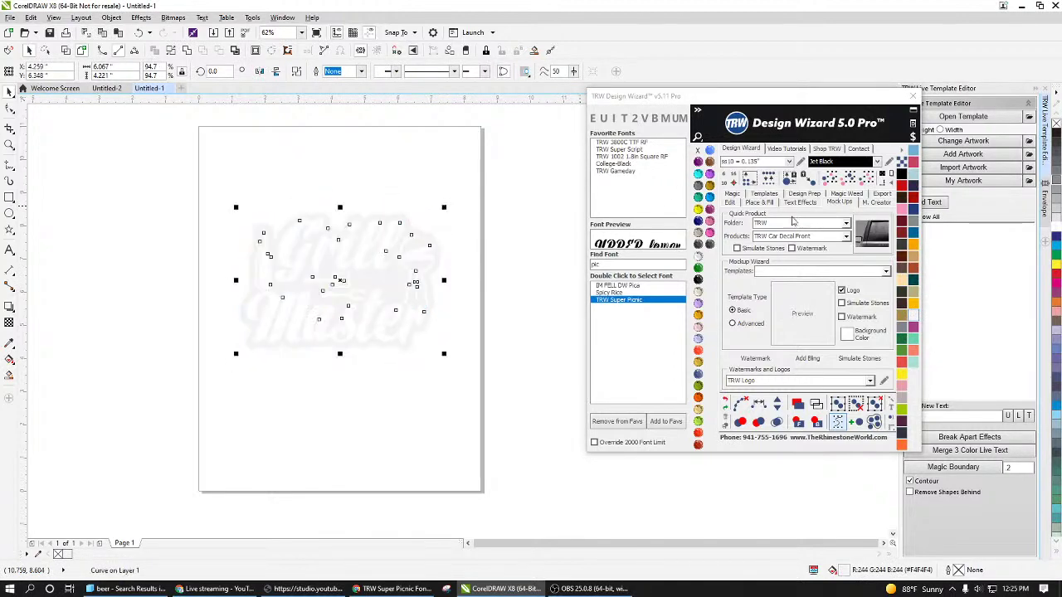
Step: Create a quick proof of the cut-out design on the TRW Car Decal Front product and inspect it
click(873, 233)
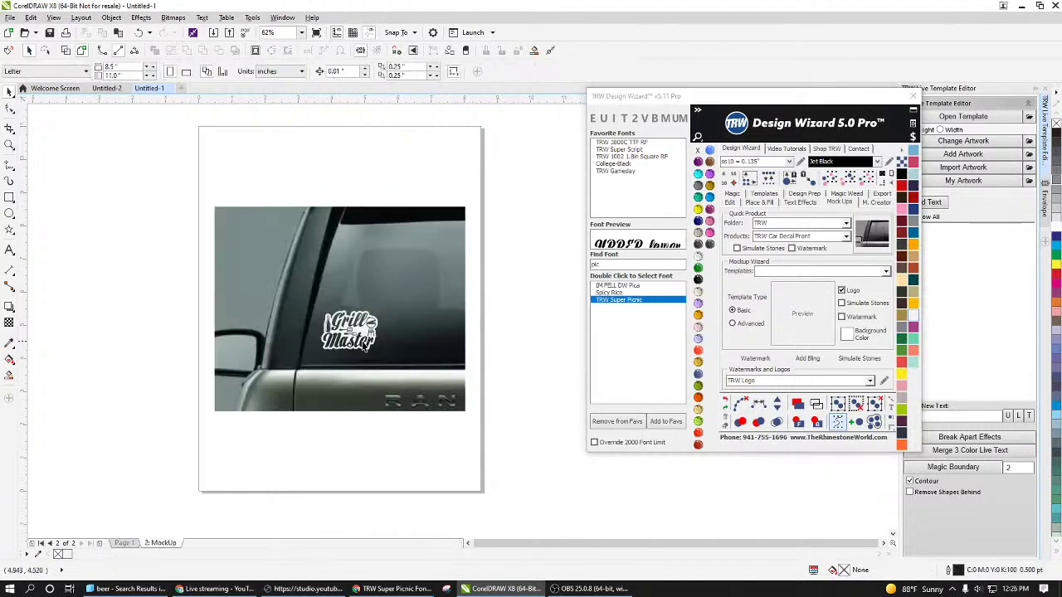
scroll(361, 340, up, 3)
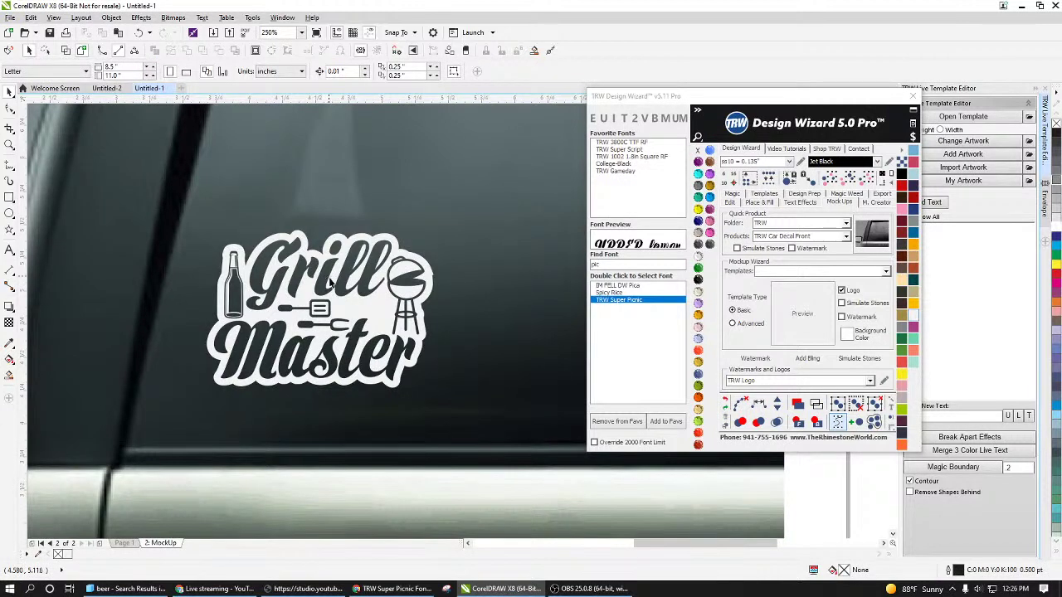
scroll(349, 323, down, 2)
scroll(348, 324, down, 1)
Step: Copy the cut-out decal mockup into the MockUp page of Untitled-2, beside the first car mockup
drag(521, 156, 174, 450)
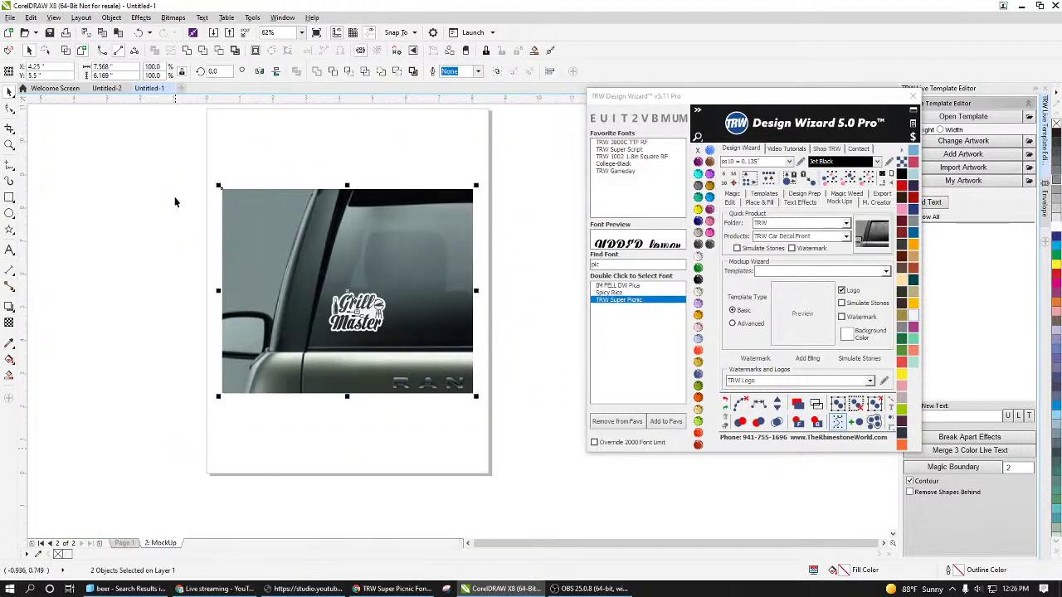
click(108, 88)
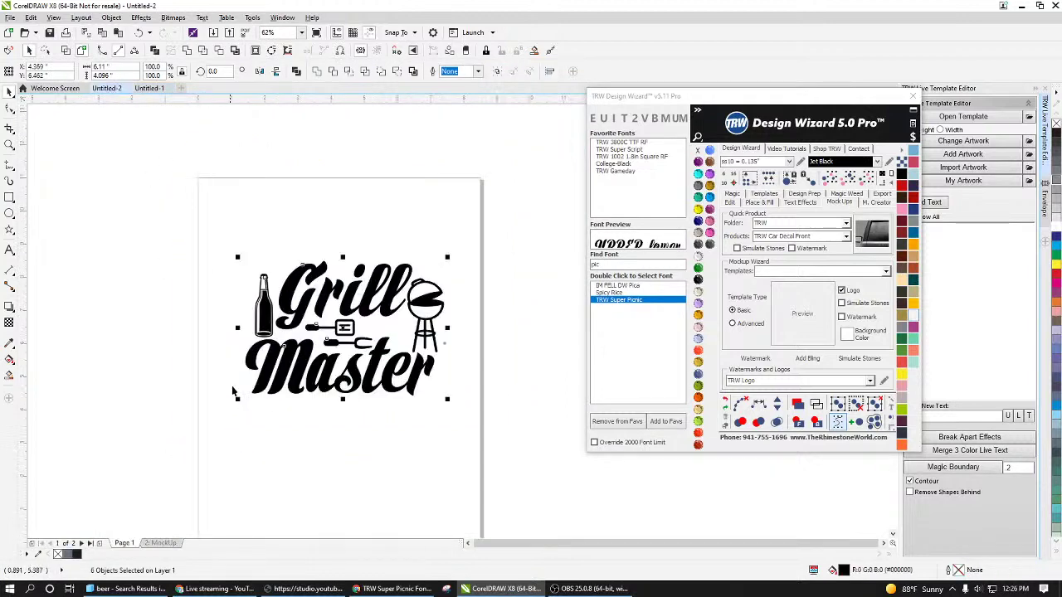
click(163, 545)
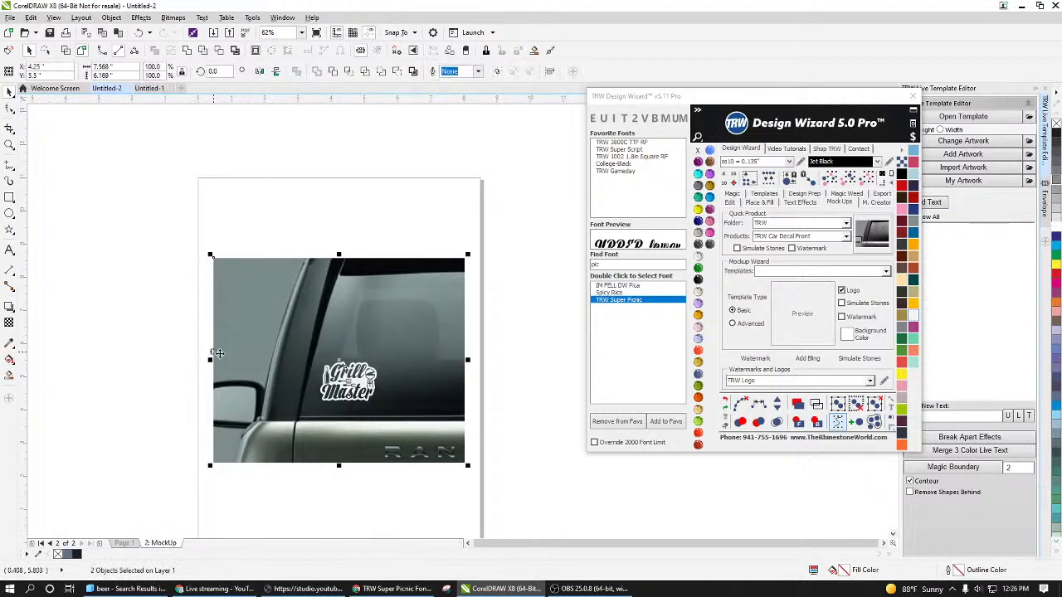
scroll(239, 401, down, 1)
drag(239, 401, 371, 402)
right_click(371, 402)
Step: Move the cut-out decal onto the first car window beside the plain decal and delete the spare car photo
drag(477, 476, 258, 382)
scroll(410, 417, up, 1)
click(390, 351)
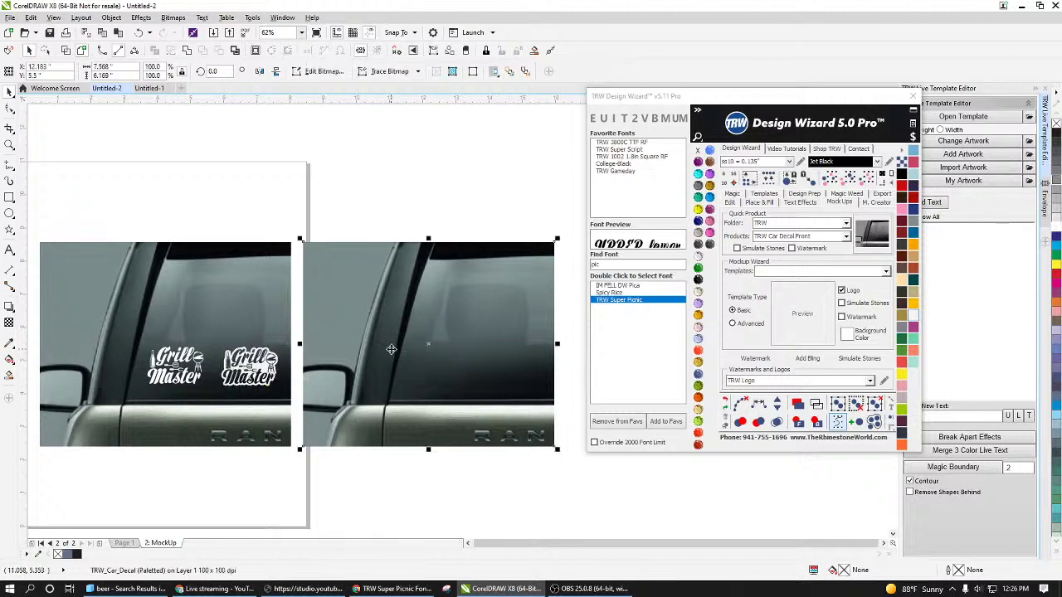
key(Delete)
Step: Examine the plain and cut-out decals side by side on the car window
scroll(78, 348, up, 1)
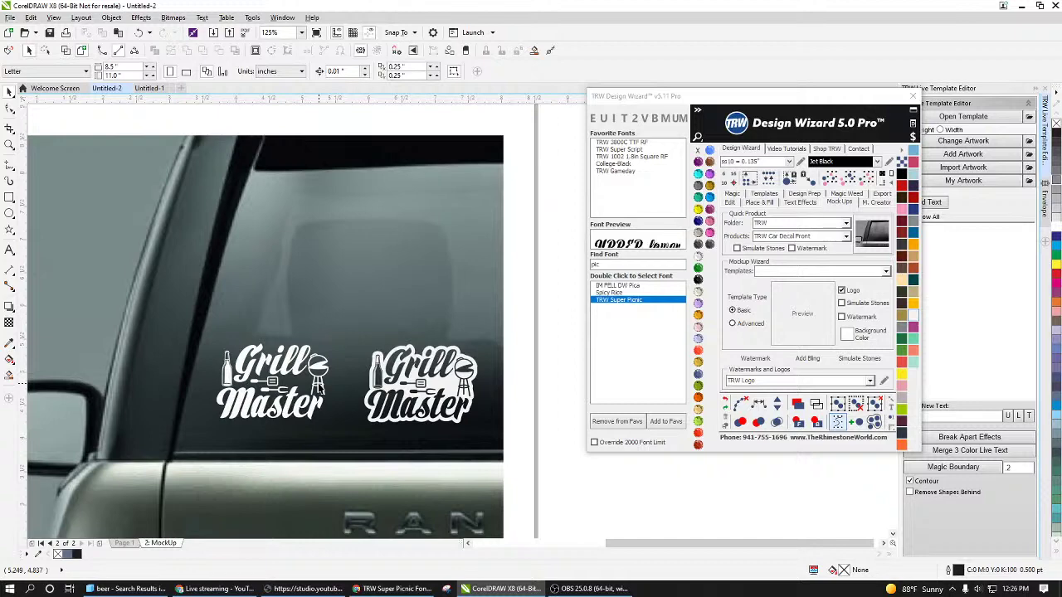
scroll(437, 395, up, 2)
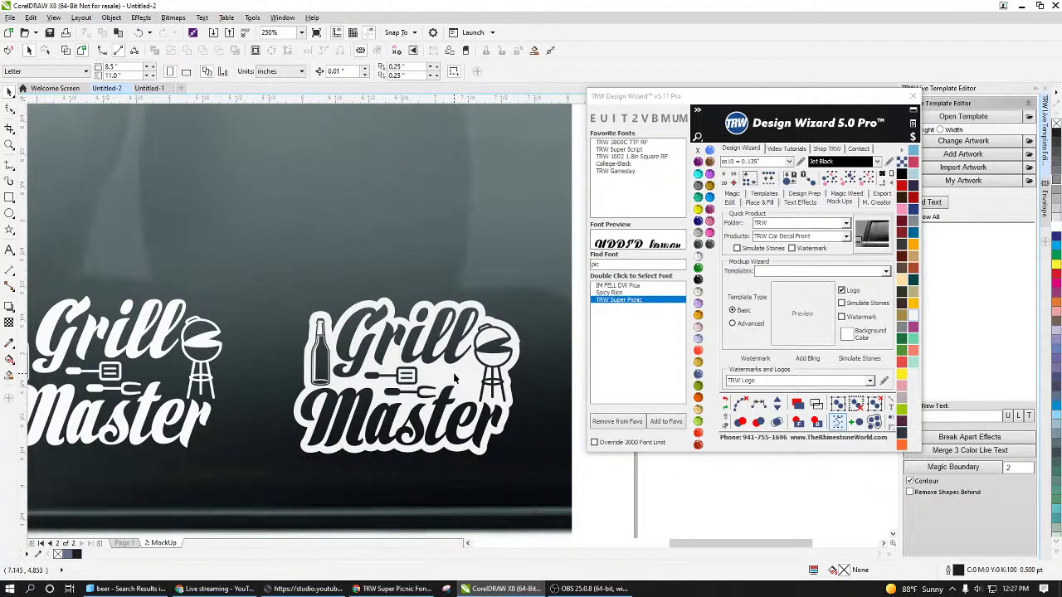
scroll(430, 371, down, 2)
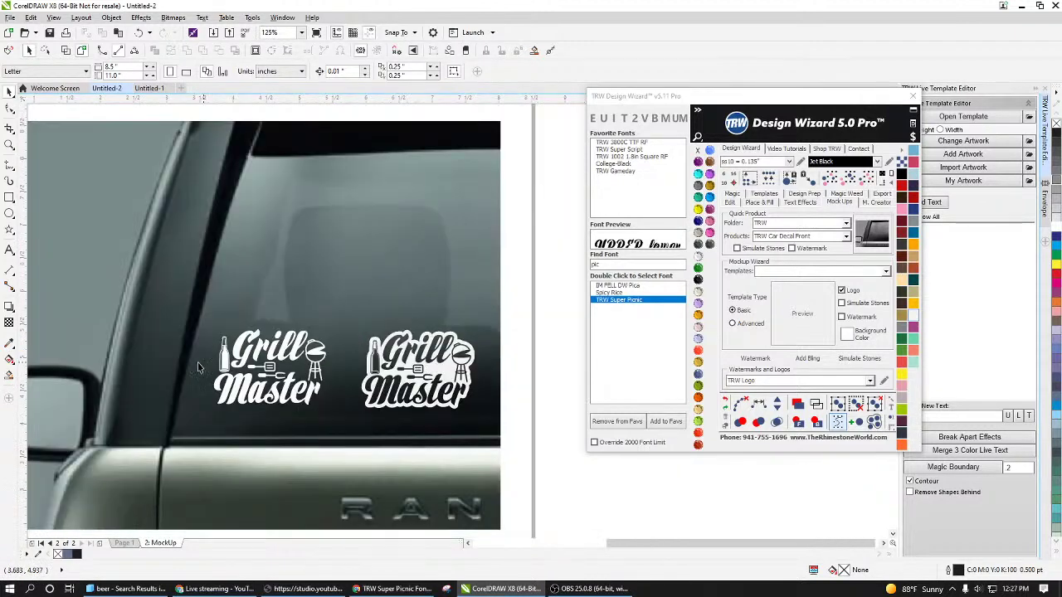
scroll(243, 380, up, 1)
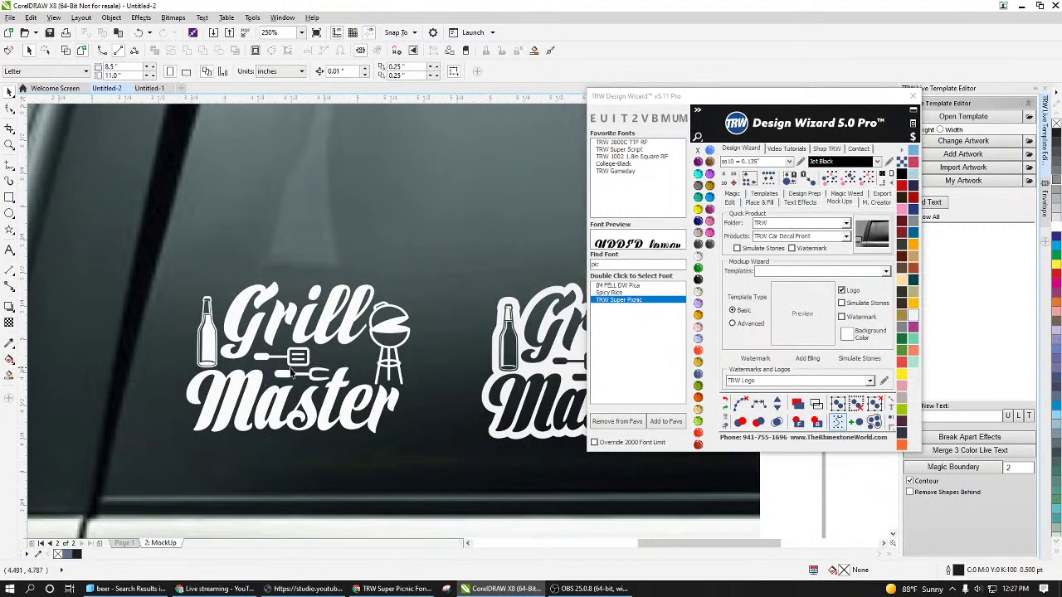
scroll(292, 375, down, 1)
Step: Enlarge the whole black design on page 1 to about 10.8 by 7.25 inches
click(123, 543)
scroll(221, 428, down, 2)
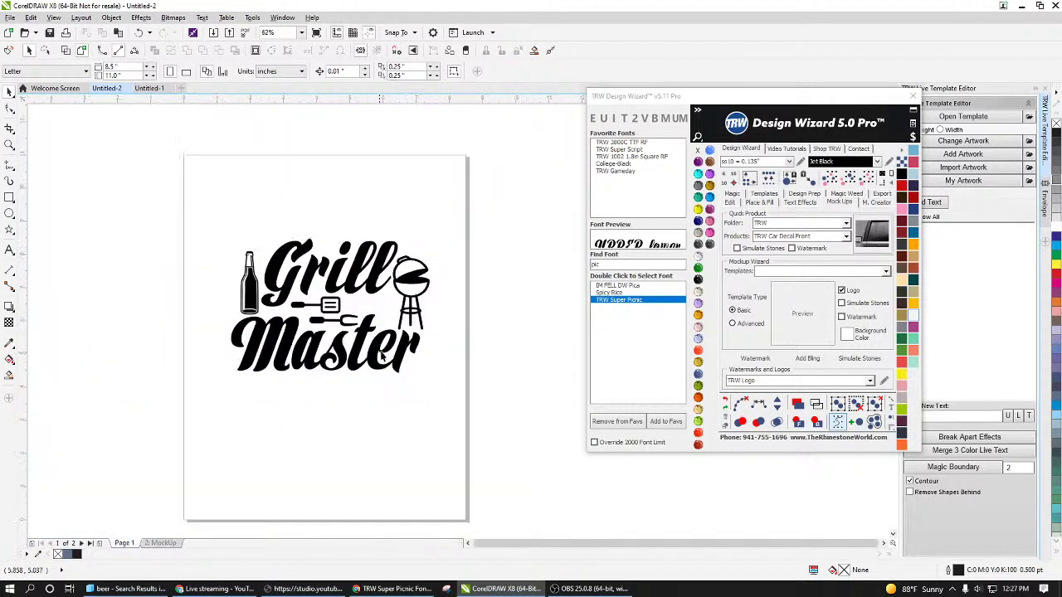
key(ctrl+a)
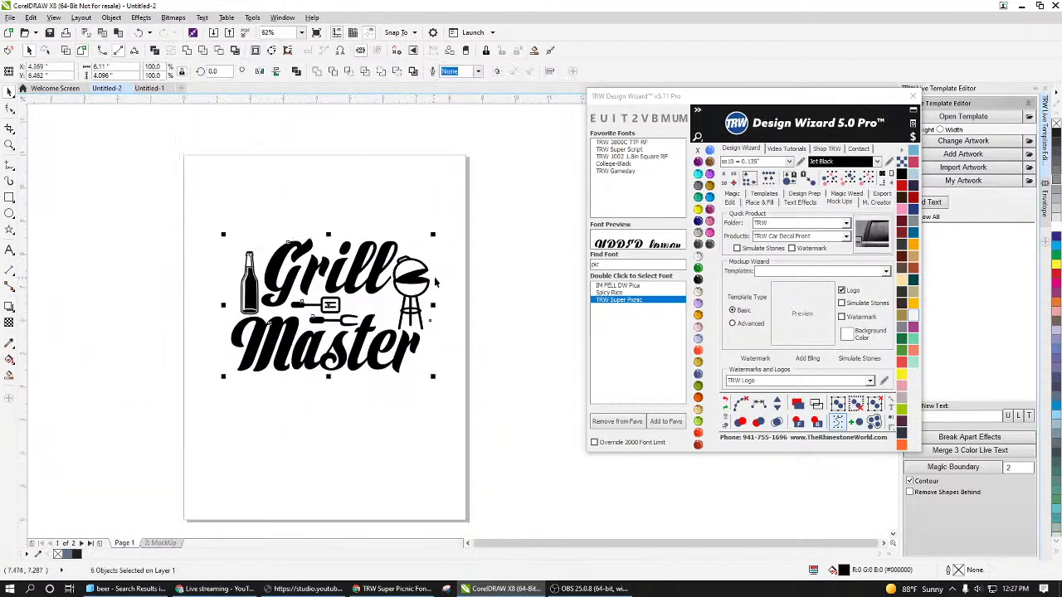
drag(434, 233, 518, 182)
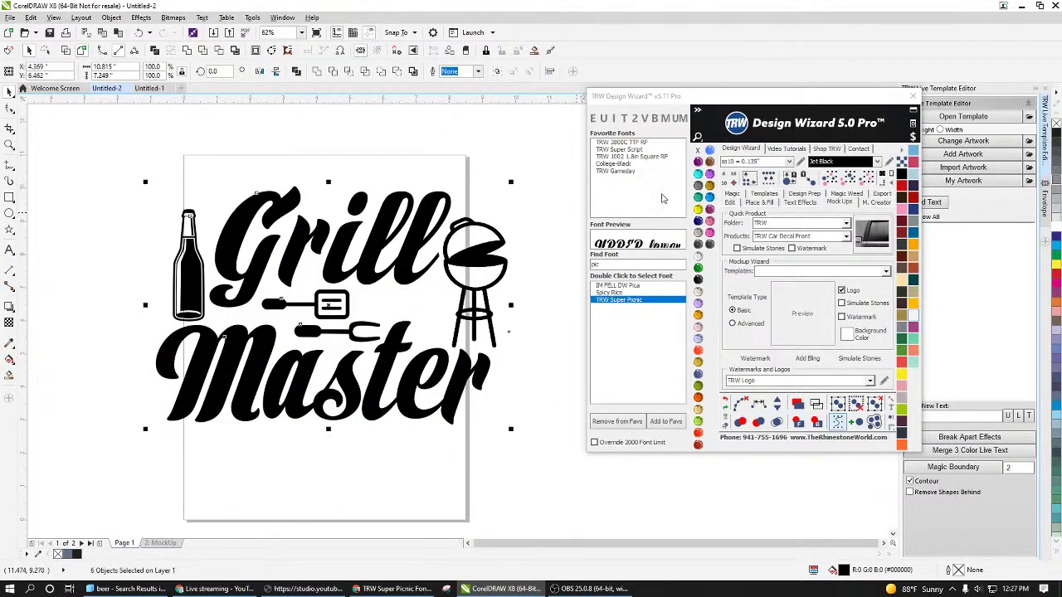
Step: Fit page 1 around the enlarged design at 11.315 by 7.749 inches, with the design centered on it
scroll(332, 299, up, 1)
scroll(166, 297, down, 3)
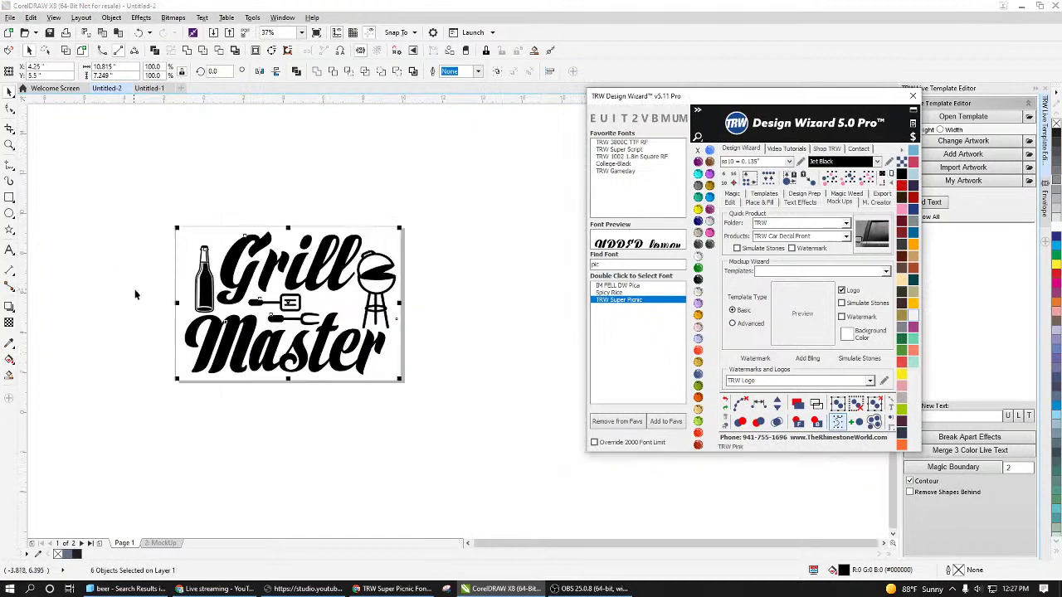
click(420, 316)
scroll(174, 299, up, 2)
scroll(332, 266, down, 2)
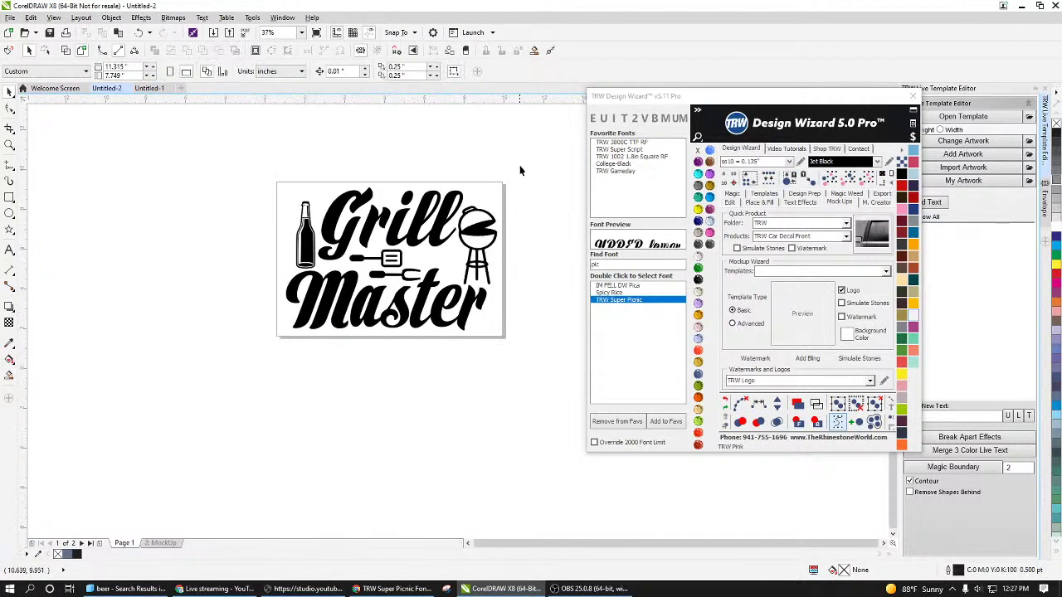
Step: Weld the whole Grill Master design into one object and create a quick proof of it on the Mens T-Shirt Front product
drag(212, 406, 212, 405)
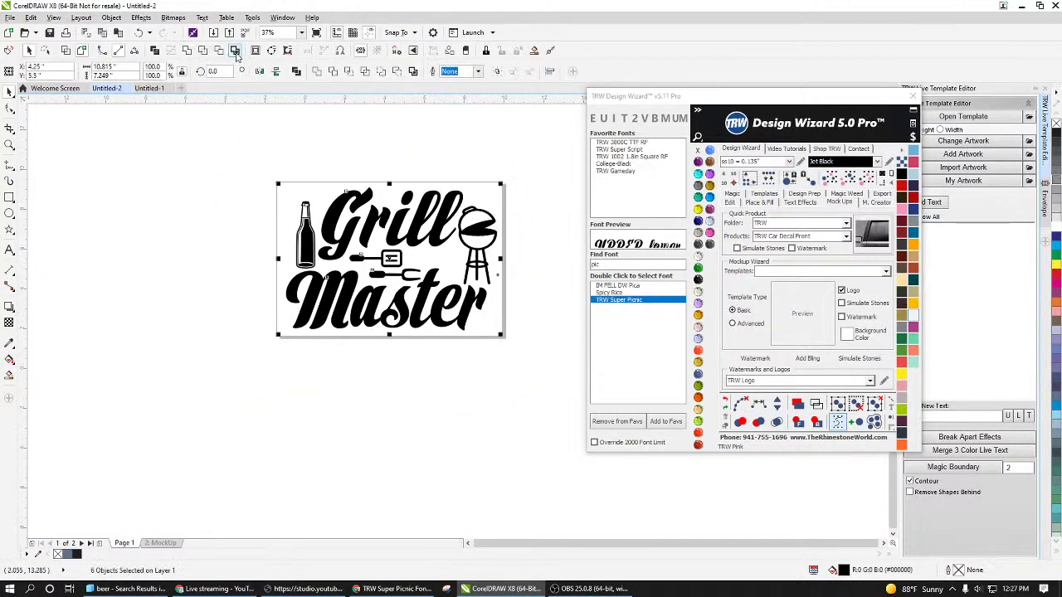
click(202, 51)
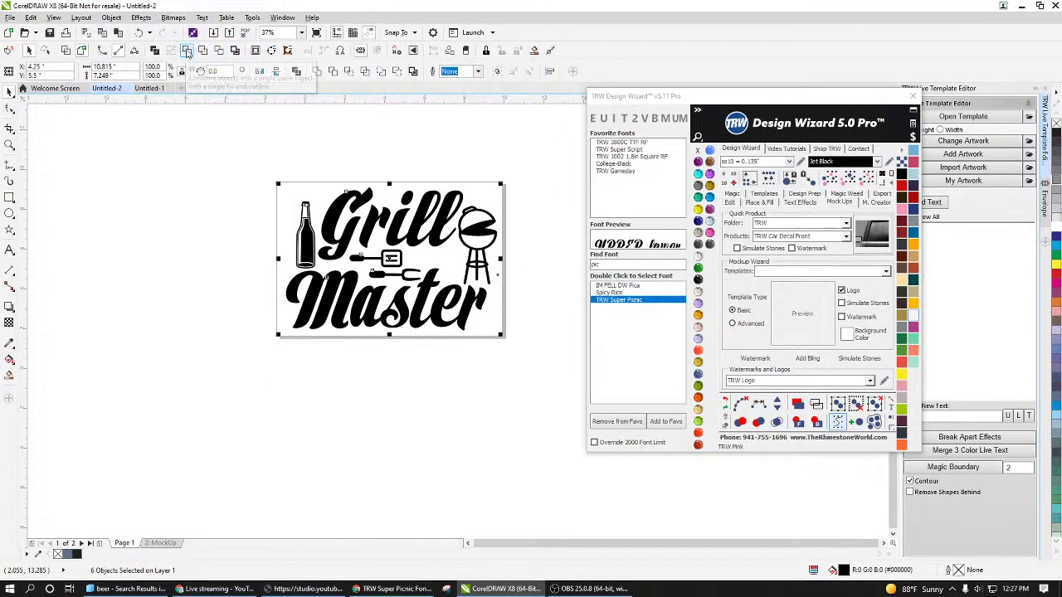
click(848, 203)
click(846, 224)
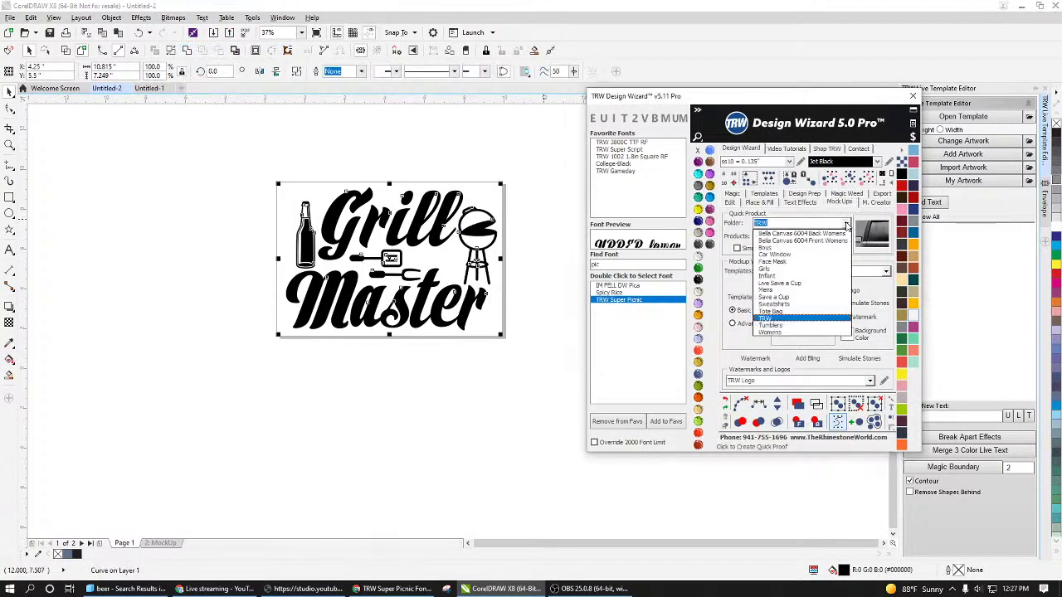
click(809, 290)
click(846, 236)
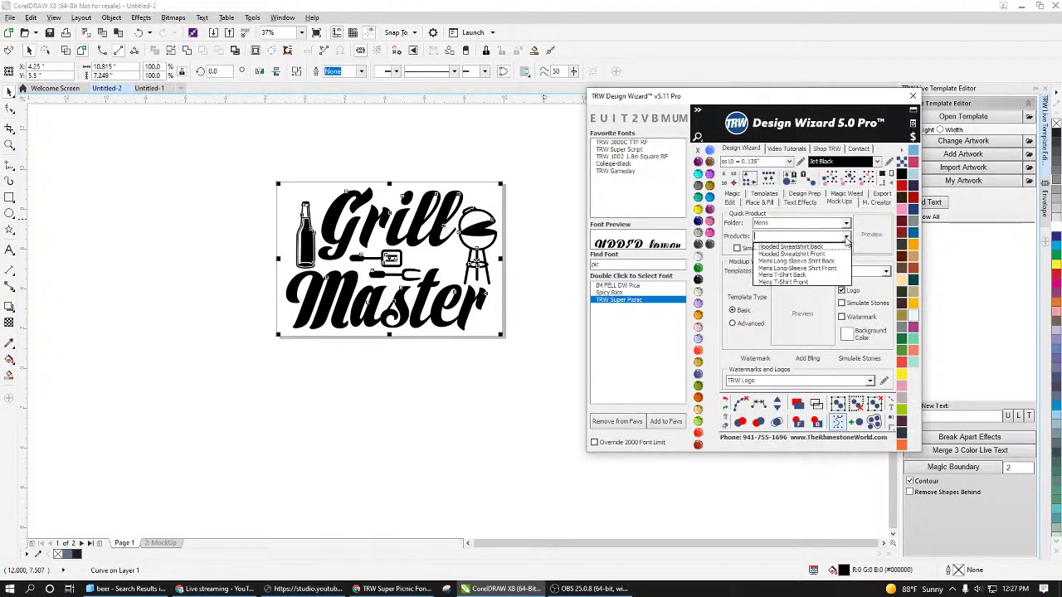
click(828, 274)
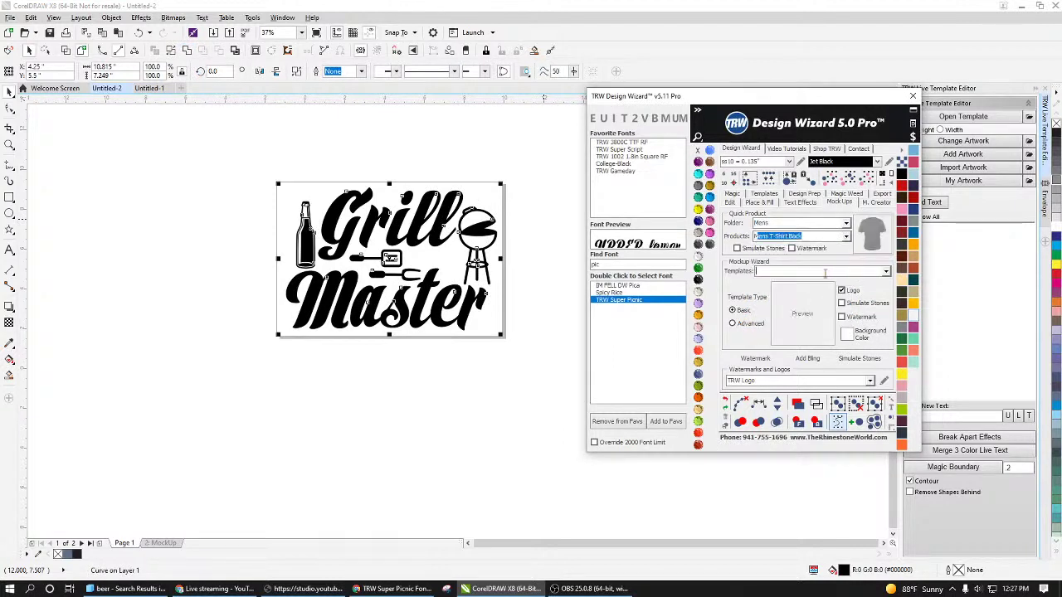
click(846, 236)
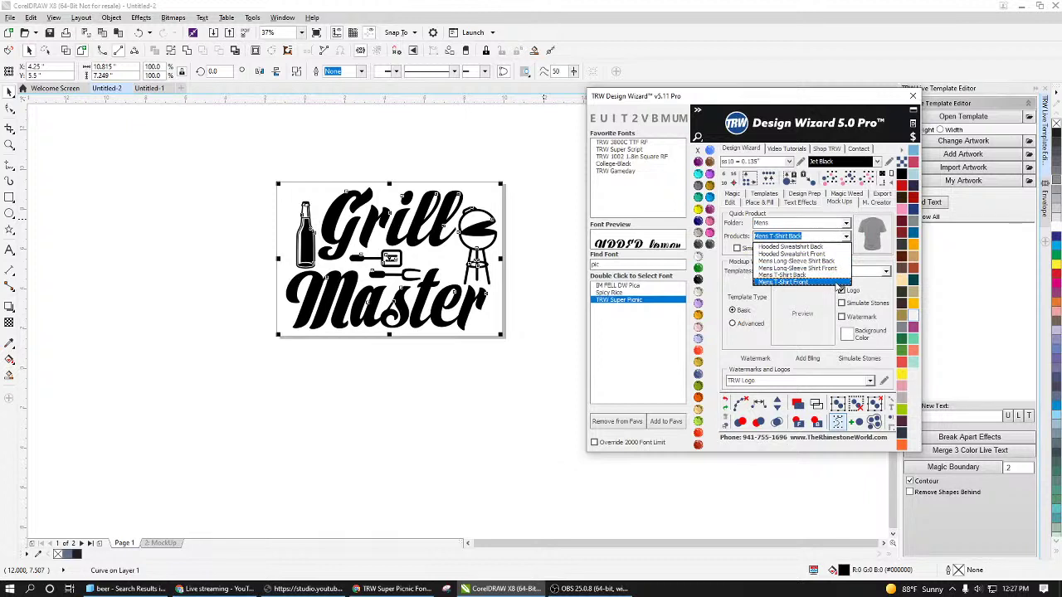
click(833, 283)
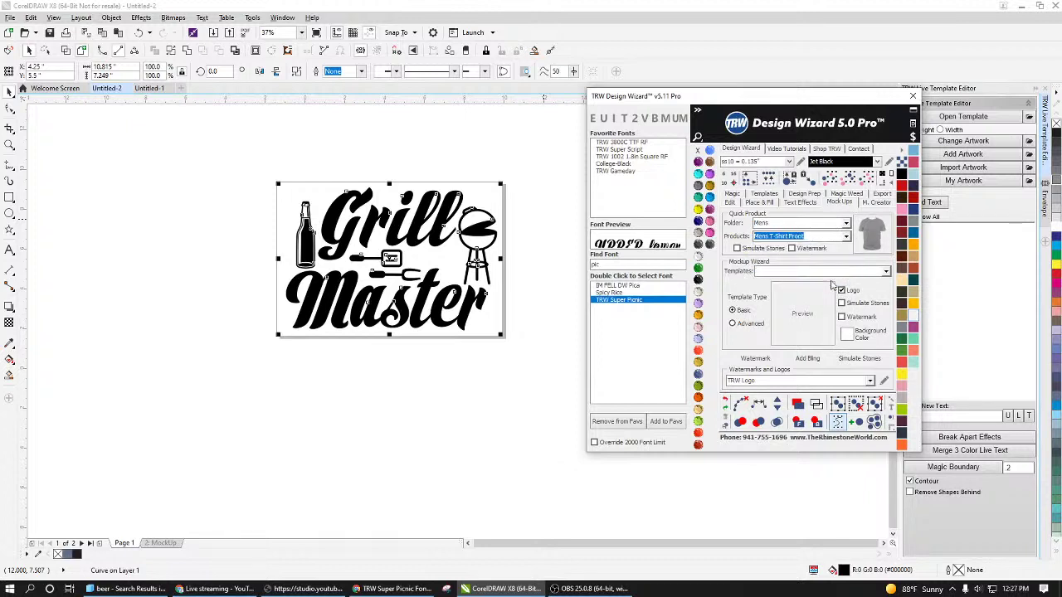
click(871, 241)
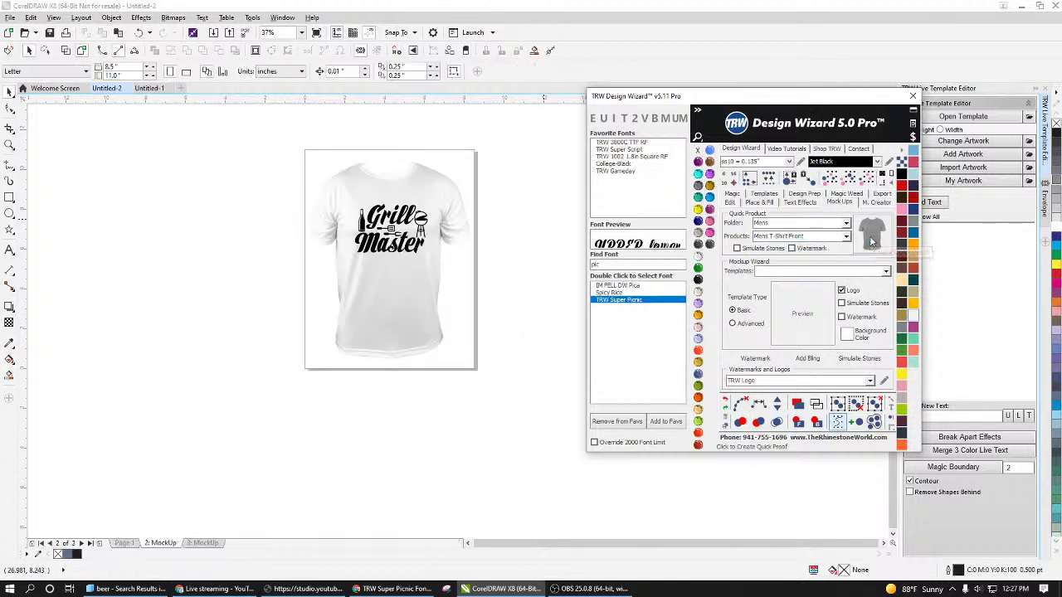
Step: Try the T-shirt in Citrine yellow and check how the black design looks on it
scroll(393, 218, up, 2)
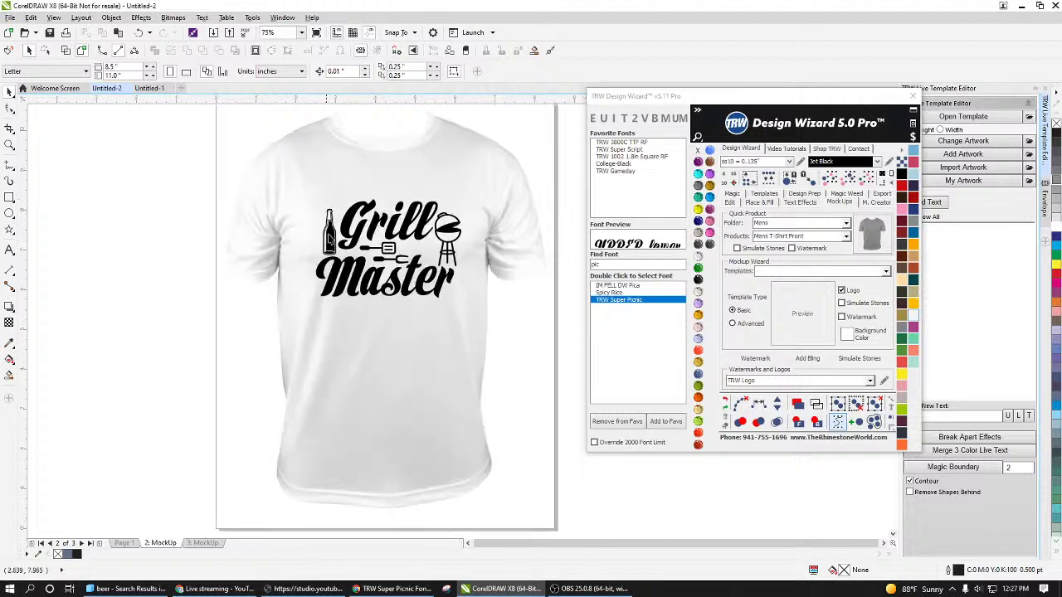
click(332, 239)
click(698, 210)
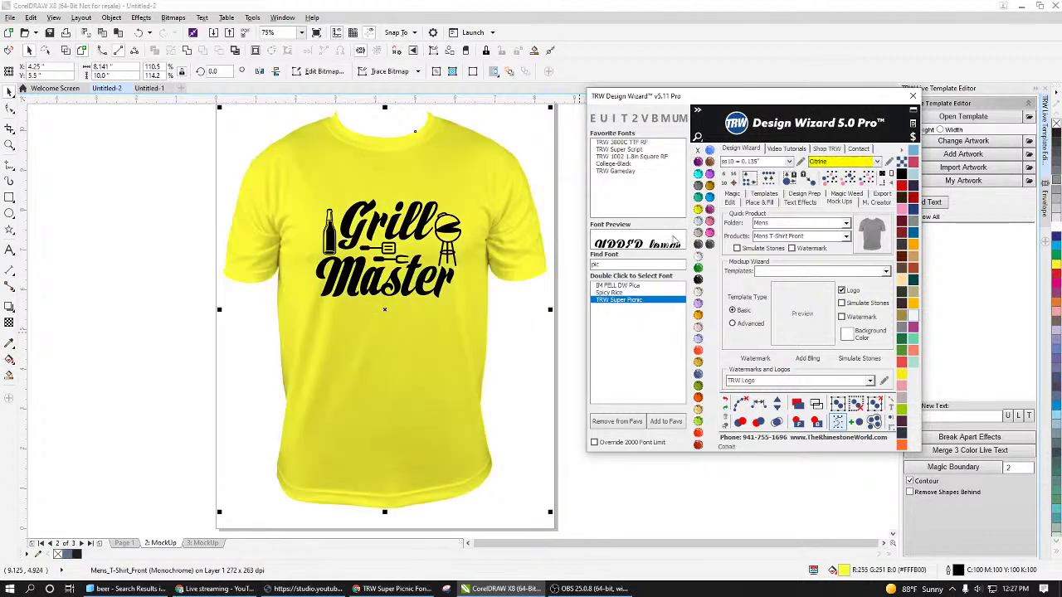
key(Escape)
scroll(487, 346, down, 2)
scroll(475, 366, up, 2)
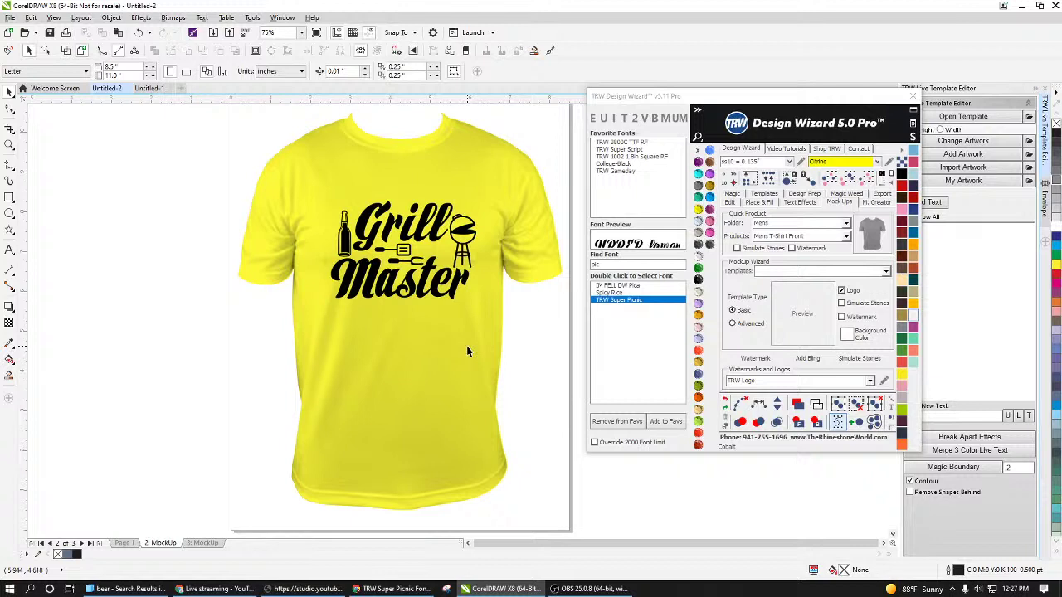
scroll(437, 349, down, 2)
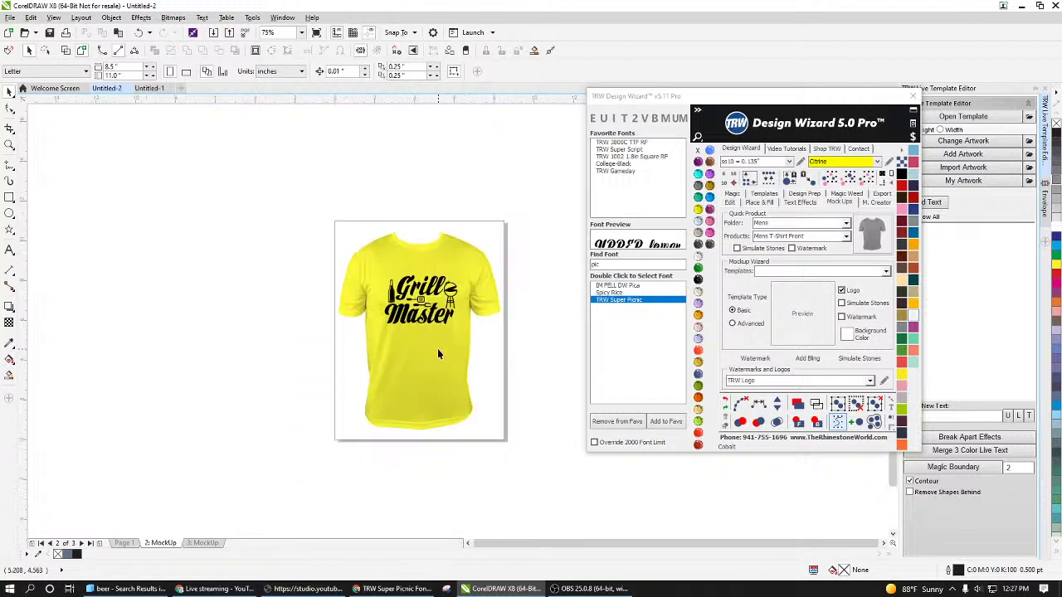
scroll(438, 325, up, 2)
Step: Try the T-shirt in TRW Blue and in Tanzanite purple
click(531, 283)
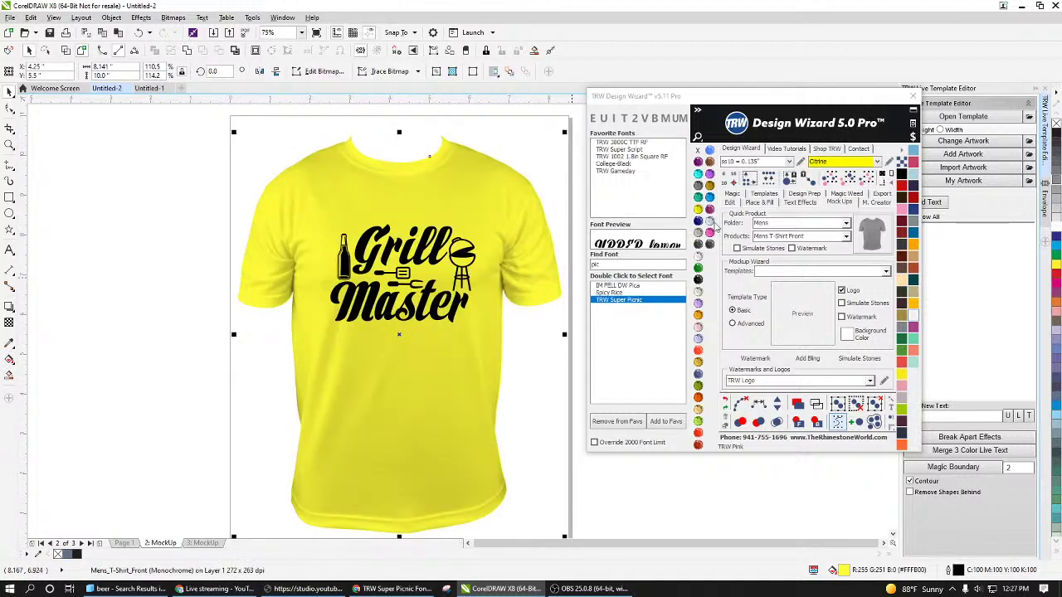
click(710, 197)
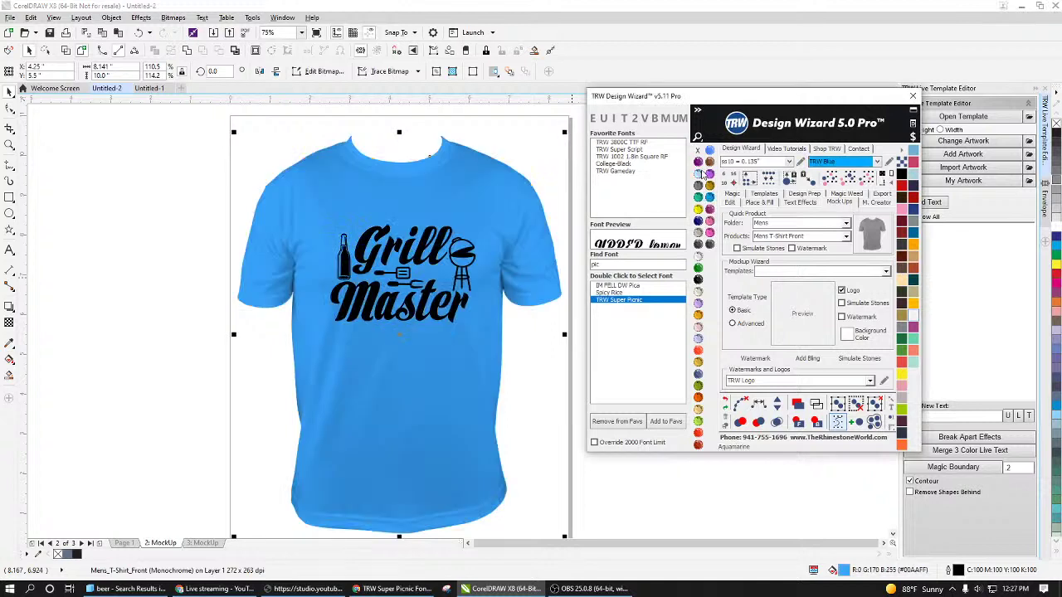
click(709, 174)
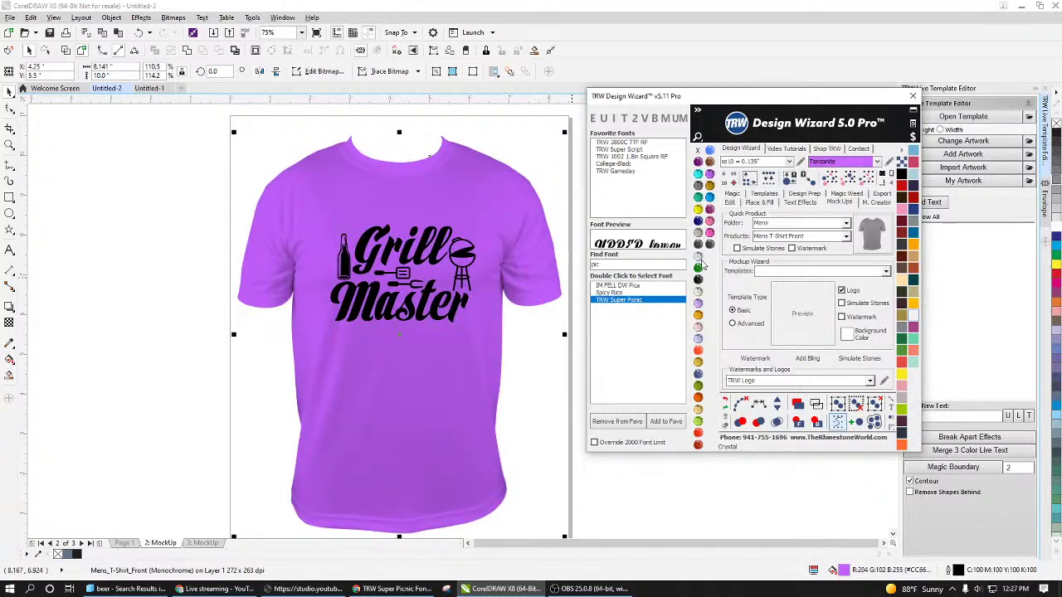
Step: Try a Jet Black T-shirt with the Grill Master design in Crystal white
click(697, 278)
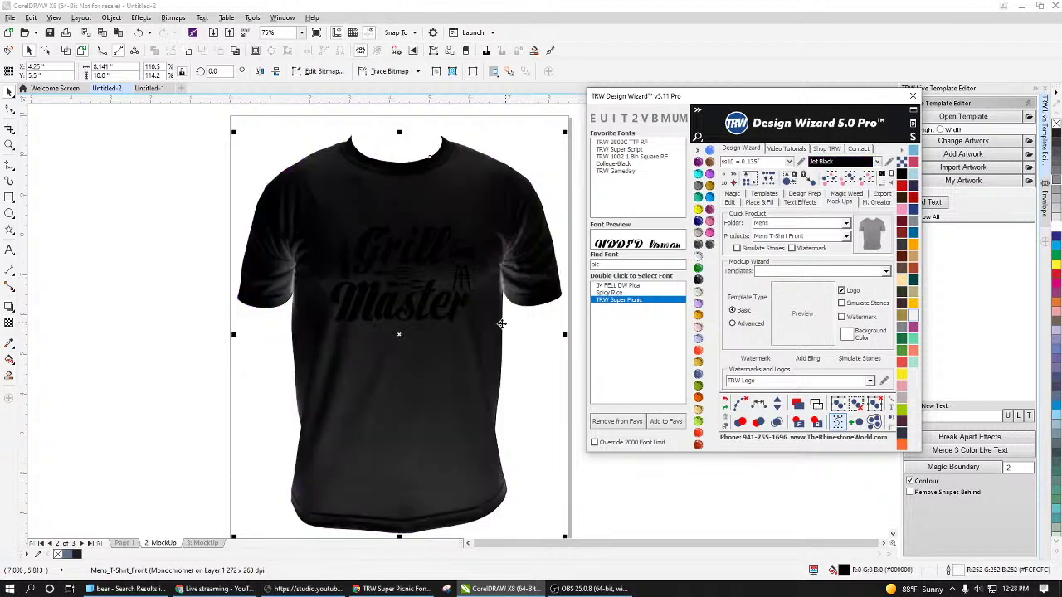
click(433, 292)
click(697, 267)
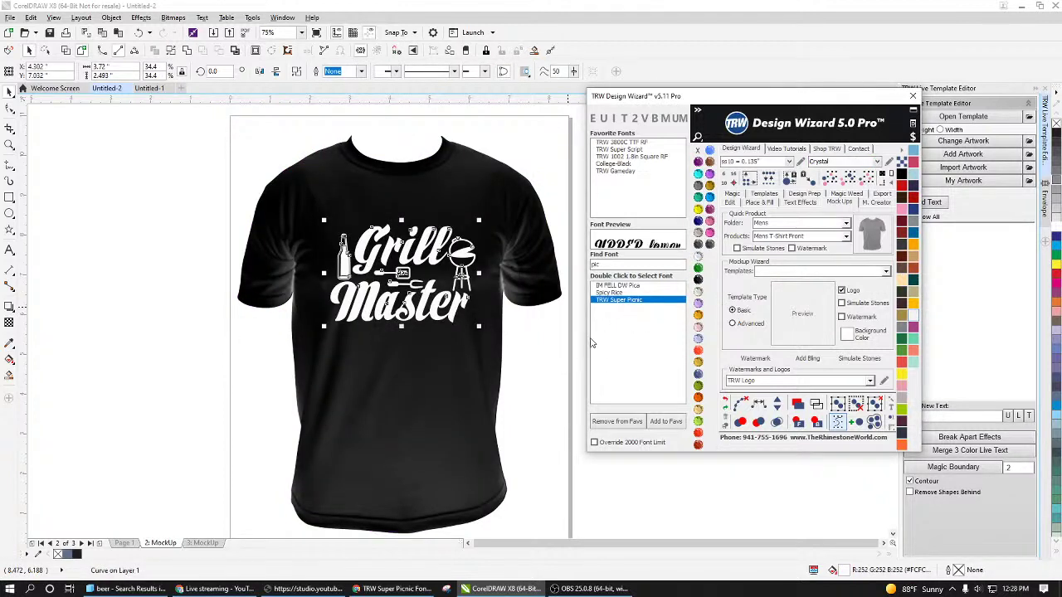
click(531, 340)
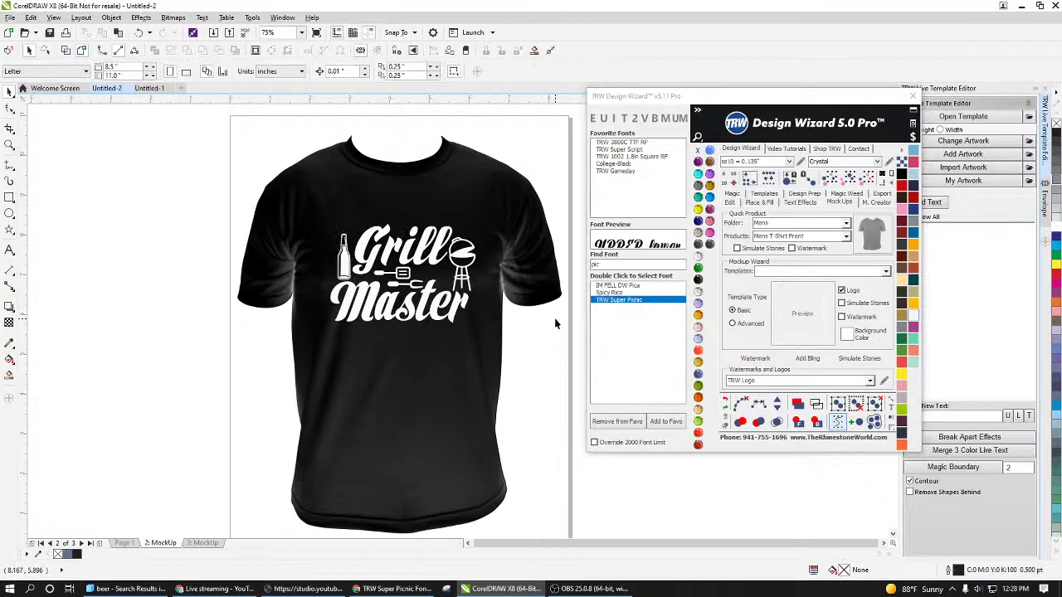
Step: Undo the black-and-white color scheme, recolor the T-shirt Orange and inspect the black design on it
scroll(555, 323, down, 1)
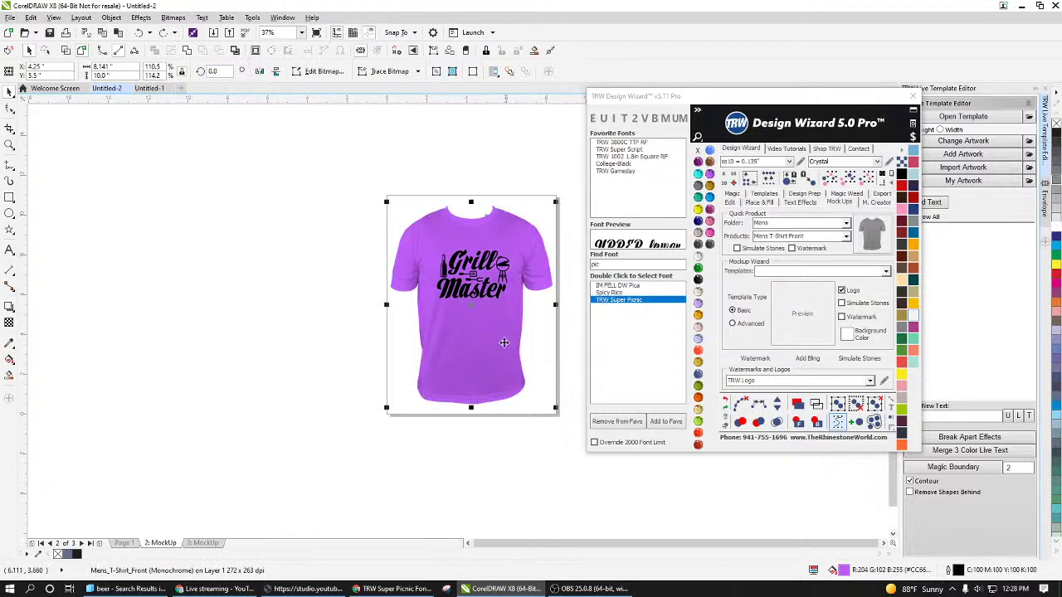
key(Escape)
click(698, 385)
click(698, 397)
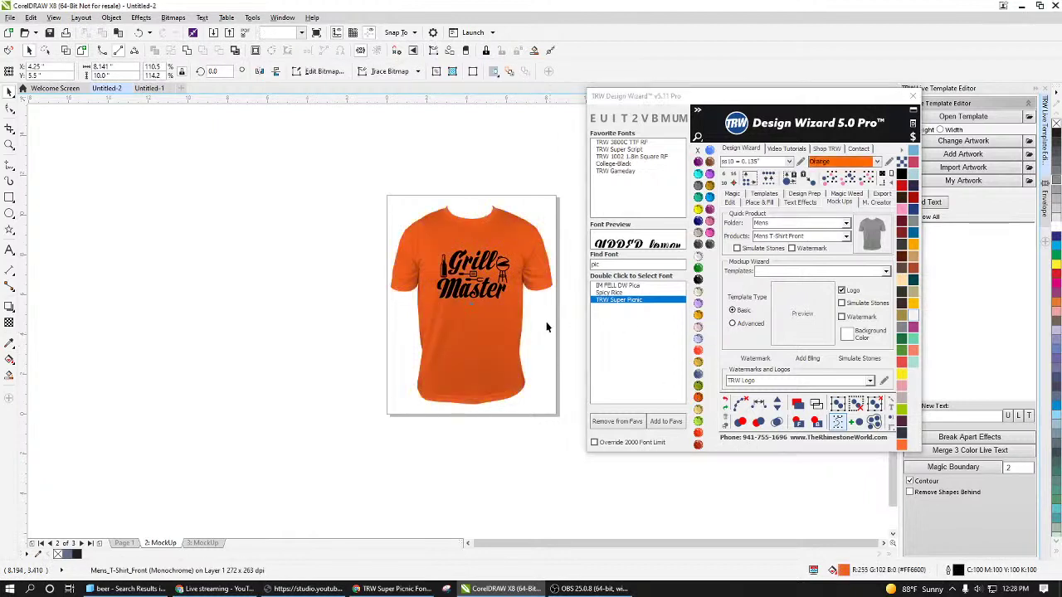
scroll(496, 277, up, 3)
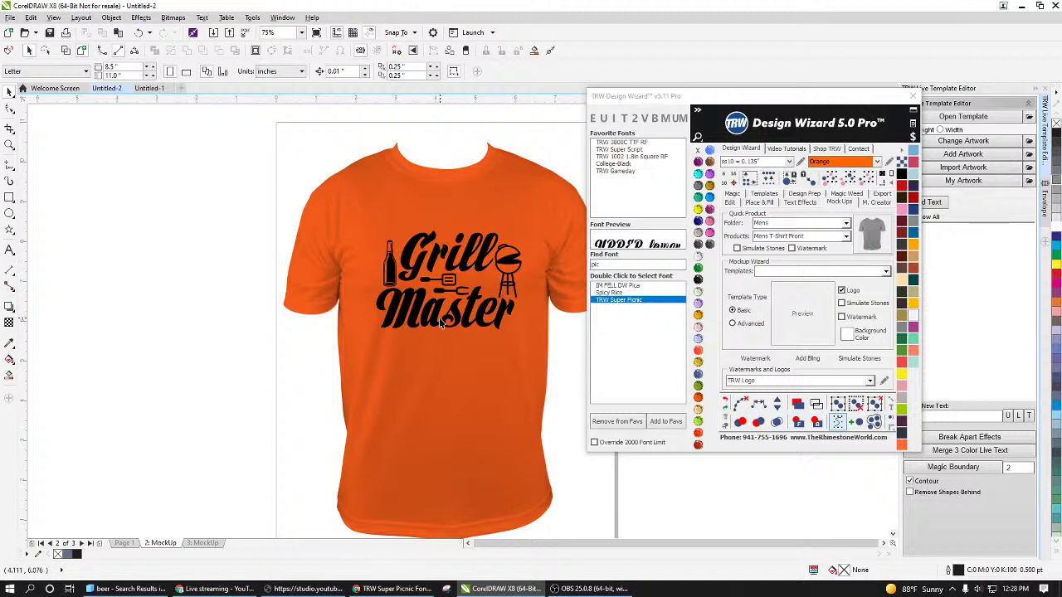
scroll(443, 324, up, 1)
scroll(448, 323, down, 2)
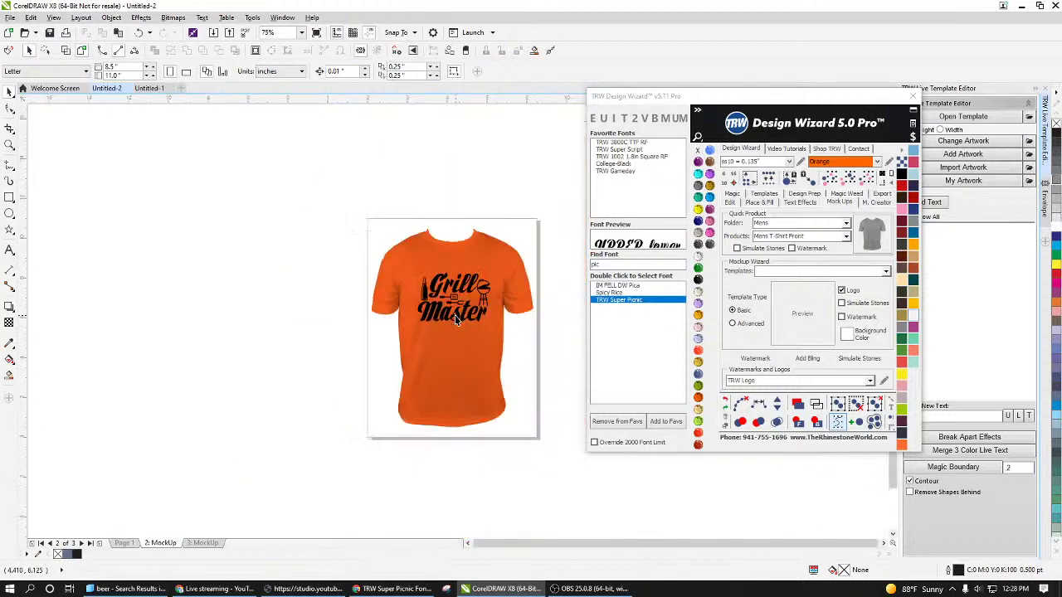
scroll(481, 323, up, 1)
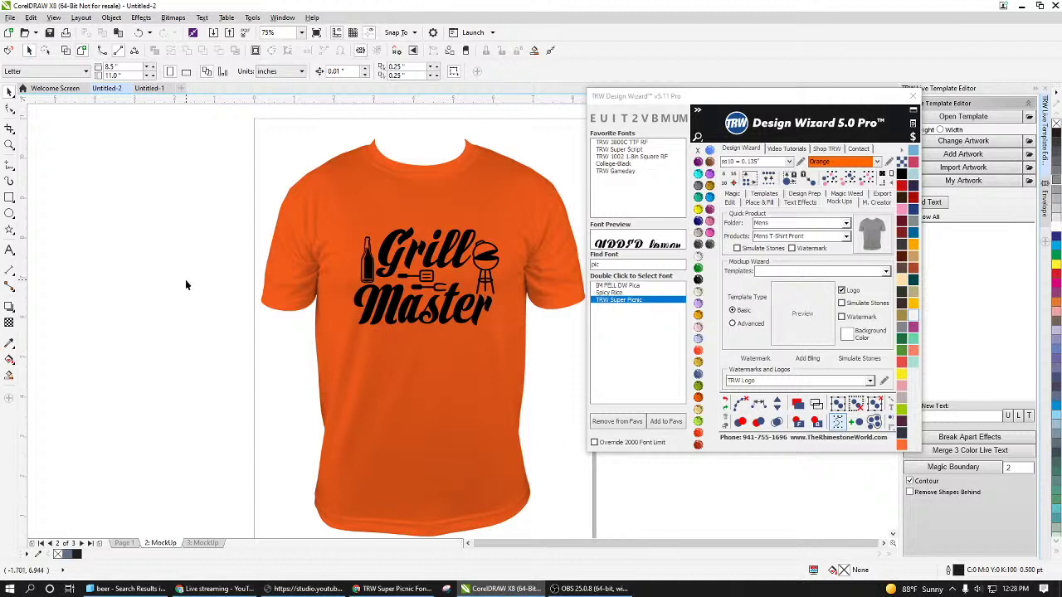
Step: Switch to Chrome and run a Google search for "cooking apron" in a new tab
mouse_move(379, 592)
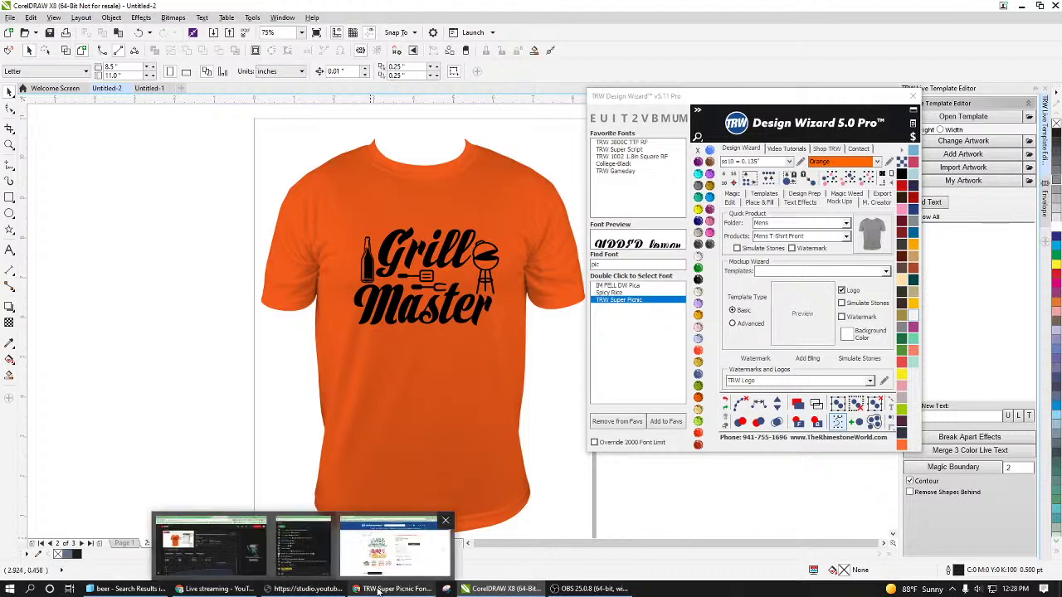
click(432, 563)
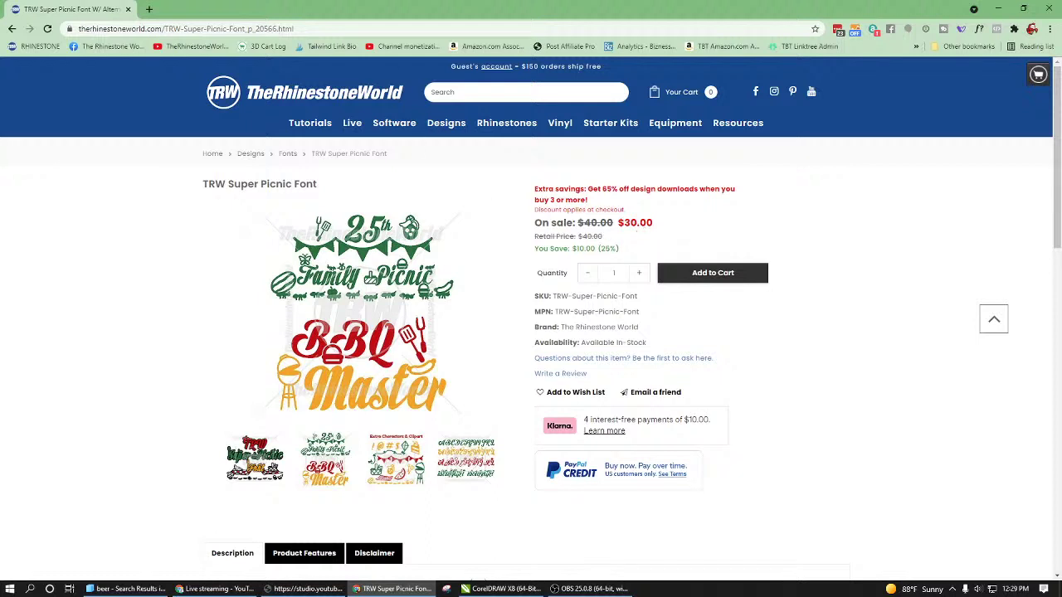
click(150, 9)
click(180, 29)
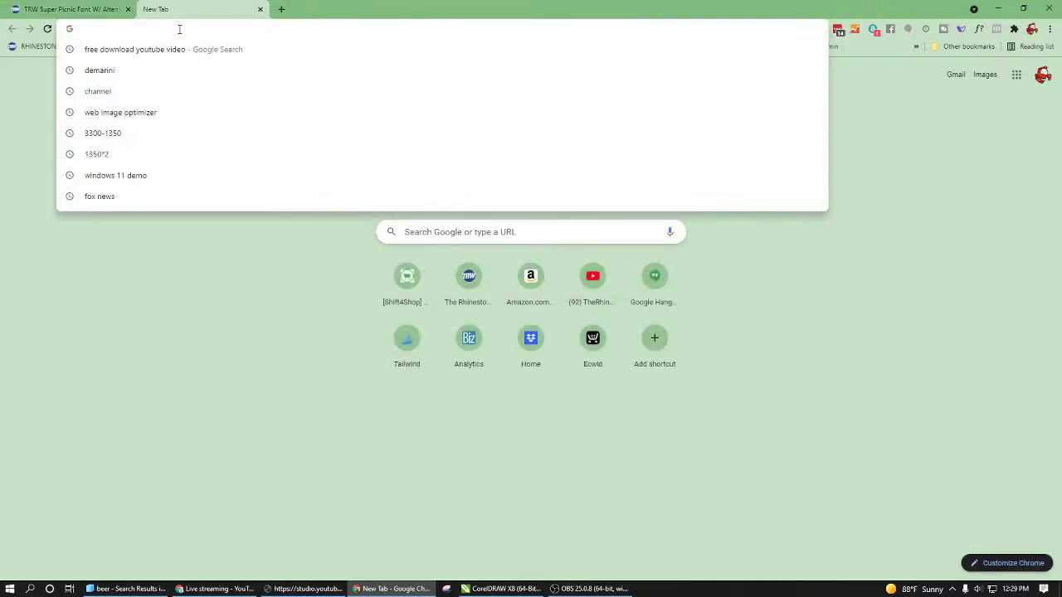
text(cooking a)
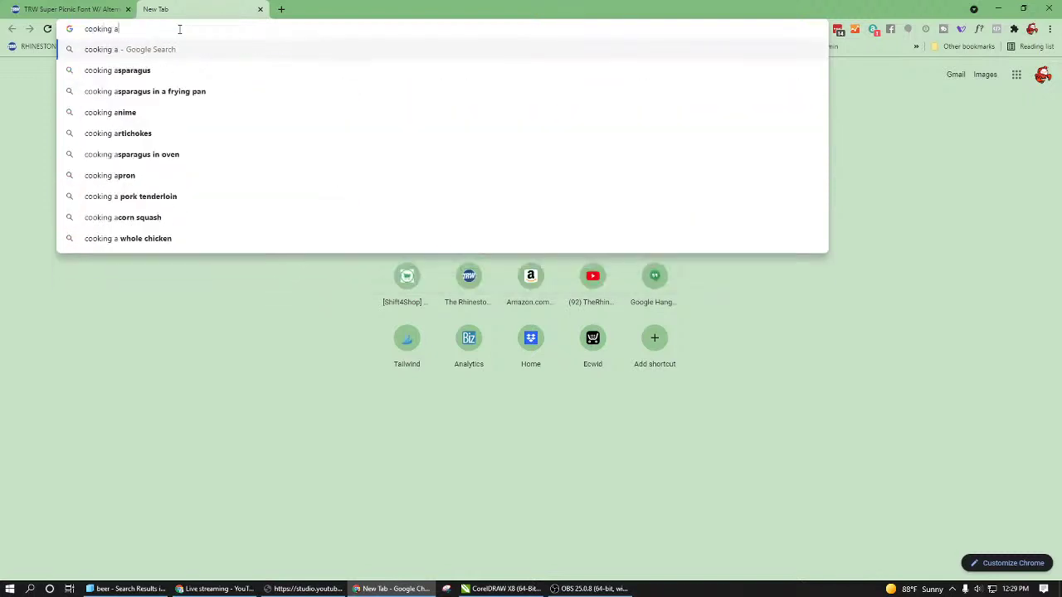
text(pron im)
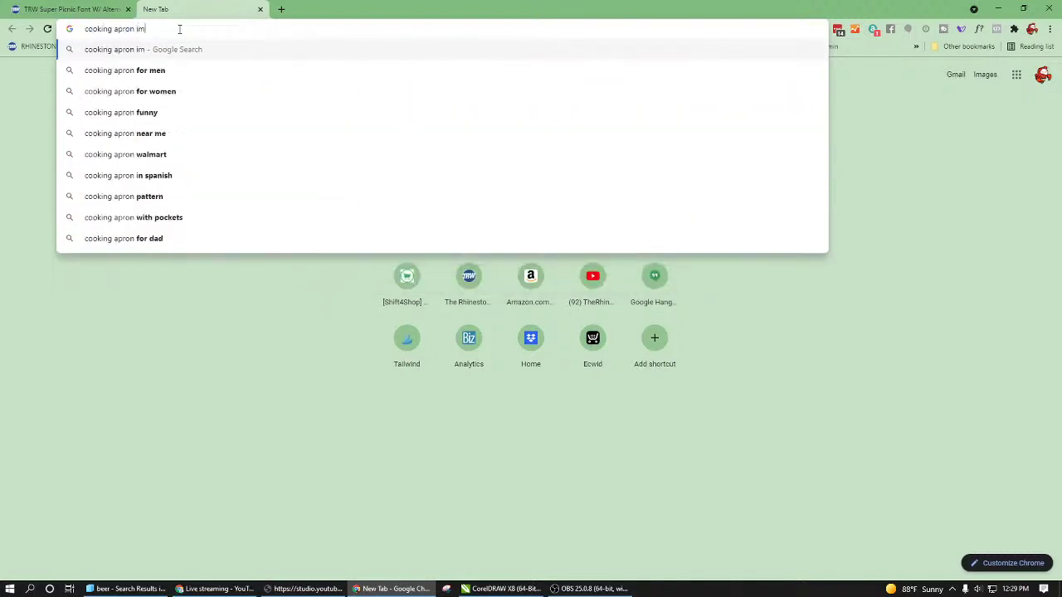
text(age)
key(BackSpace)
key(BackSpace)
key(BackSpace)
key(BackSpace)
key(BackSpace)
key(BackSpace)
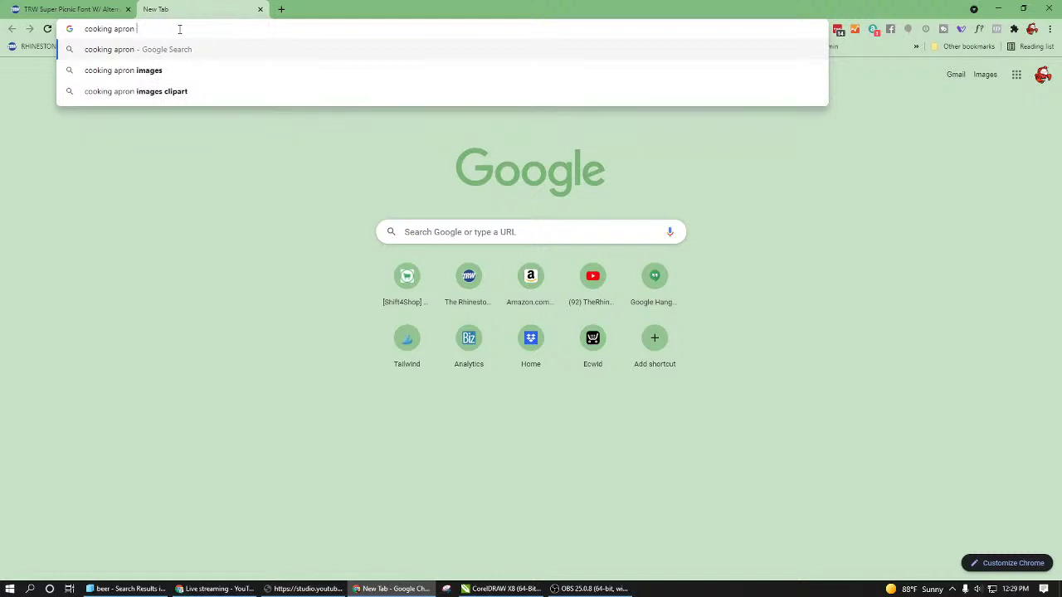
key(Return)
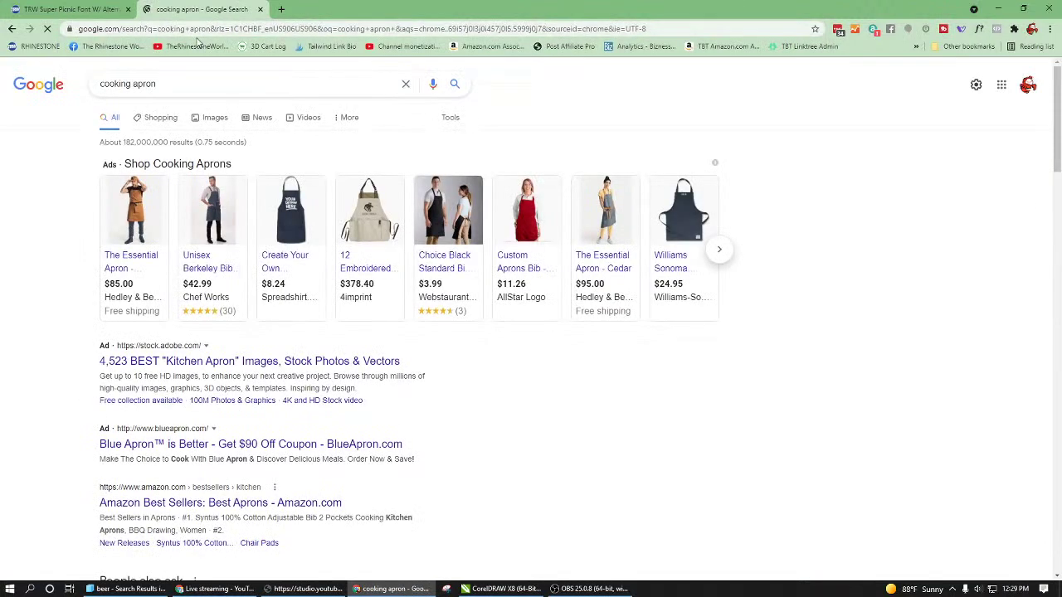
Step: Refine the search to "white cooking apron" and show the image results
click(102, 84)
text(white)
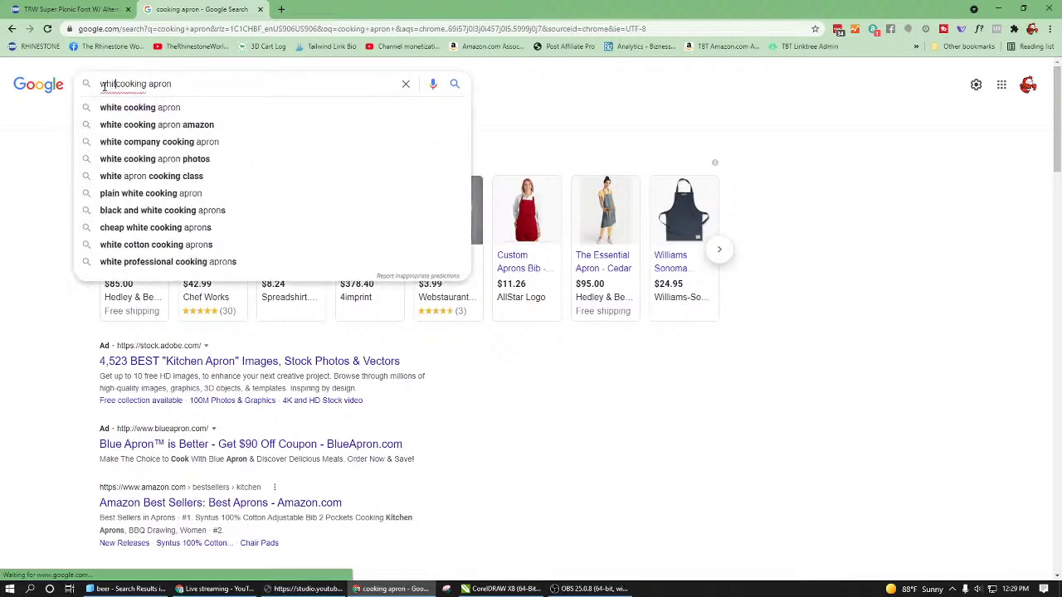
key(Return)
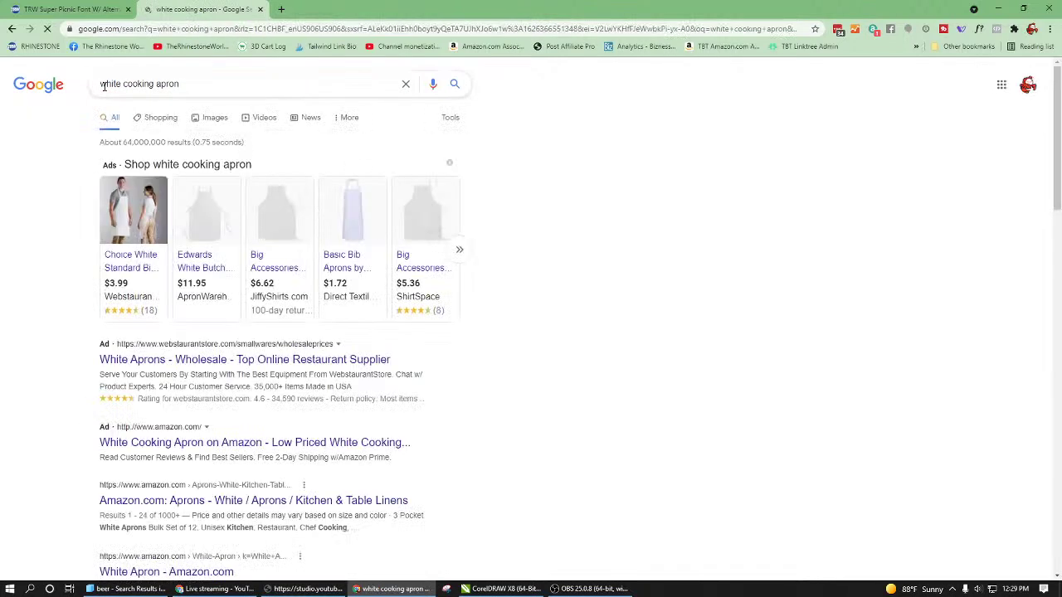
mouse_move(441, 322)
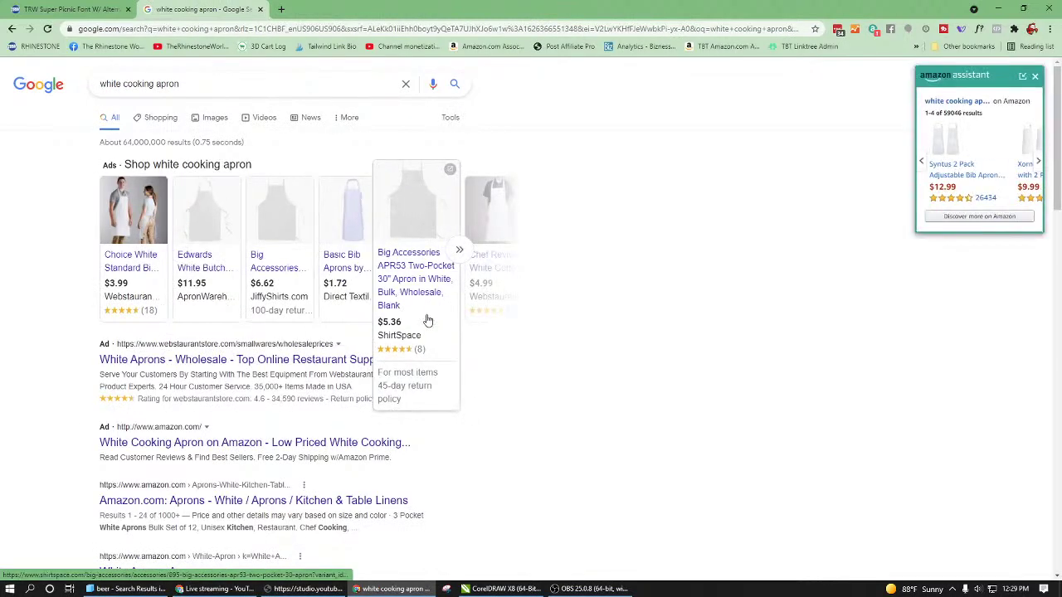
click(213, 118)
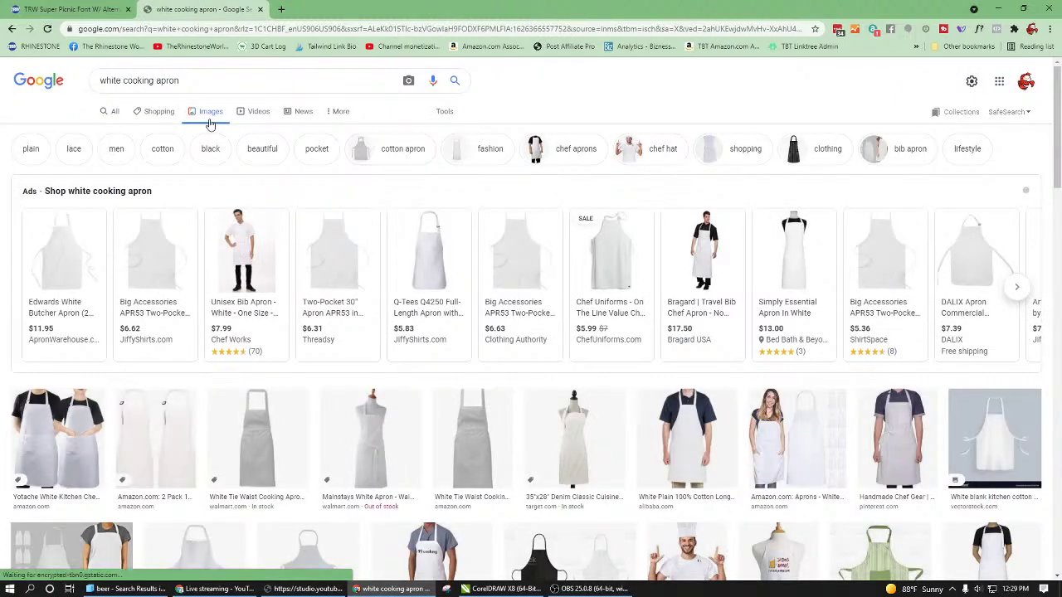
mouse_move(571, 292)
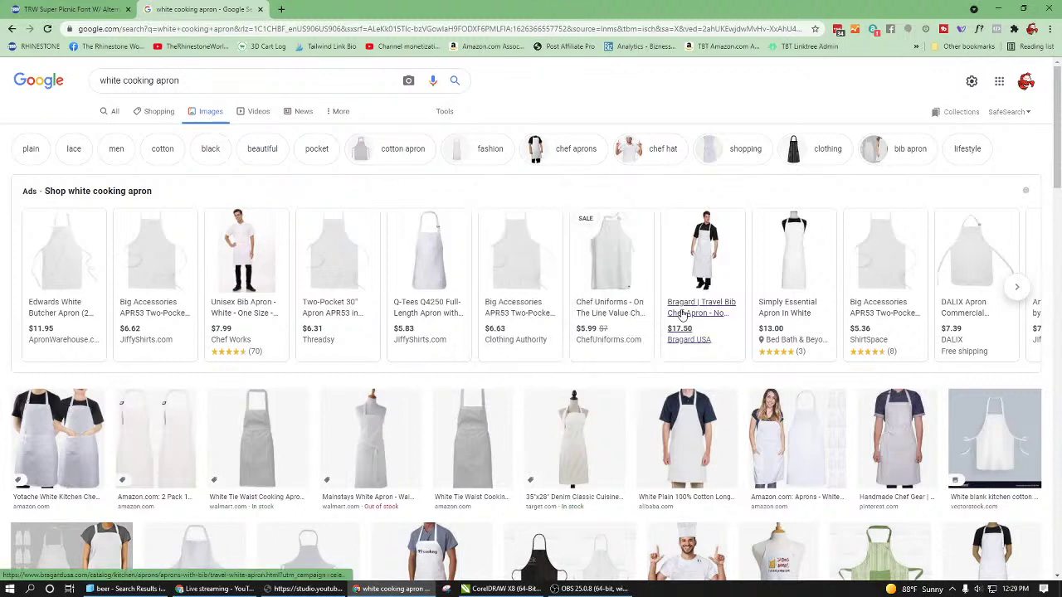
Step: Browse the white cooking apron image results for a photo suited to the mockup
mouse_move(648, 287)
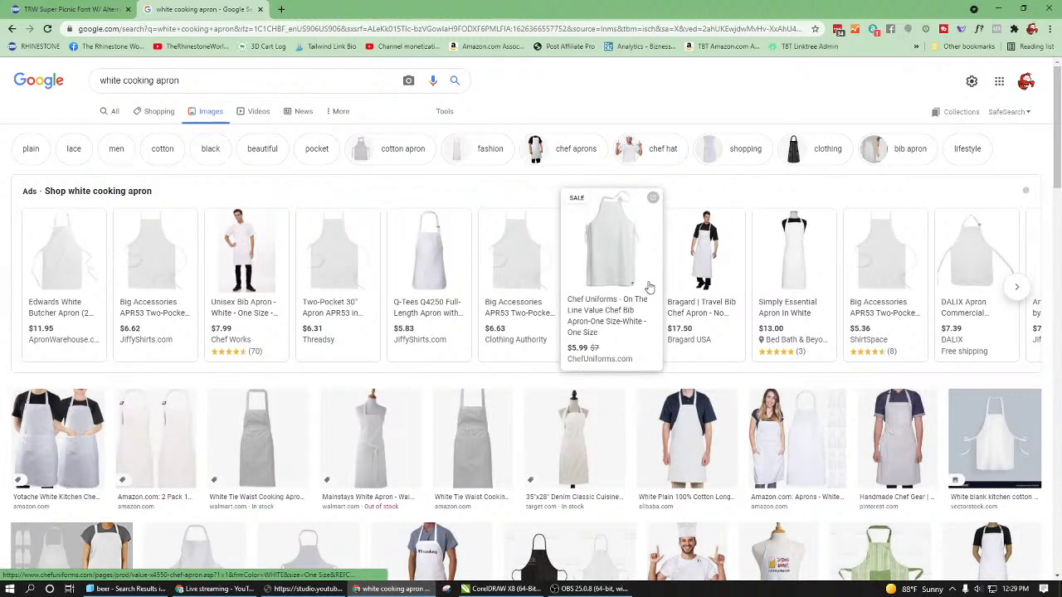
scroll(604, 367, down, 2)
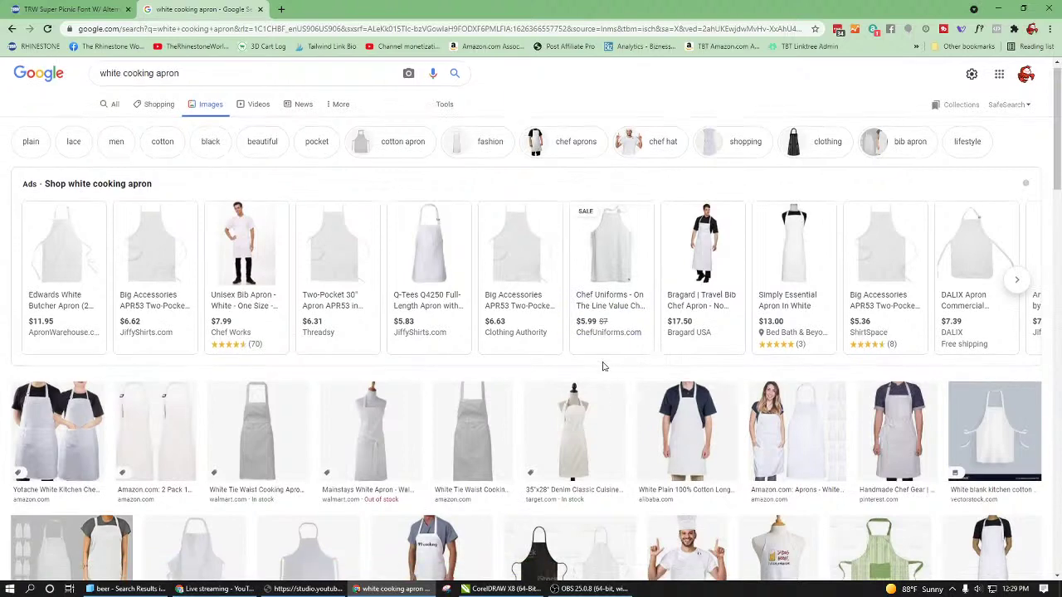
scroll(617, 367, down, 1)
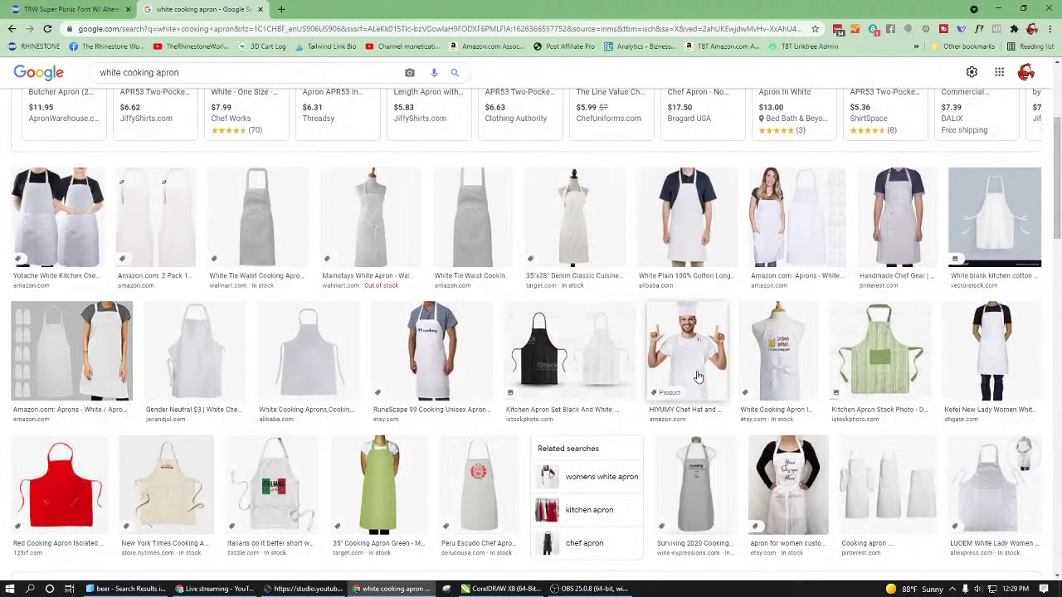
scroll(698, 377, down, 2)
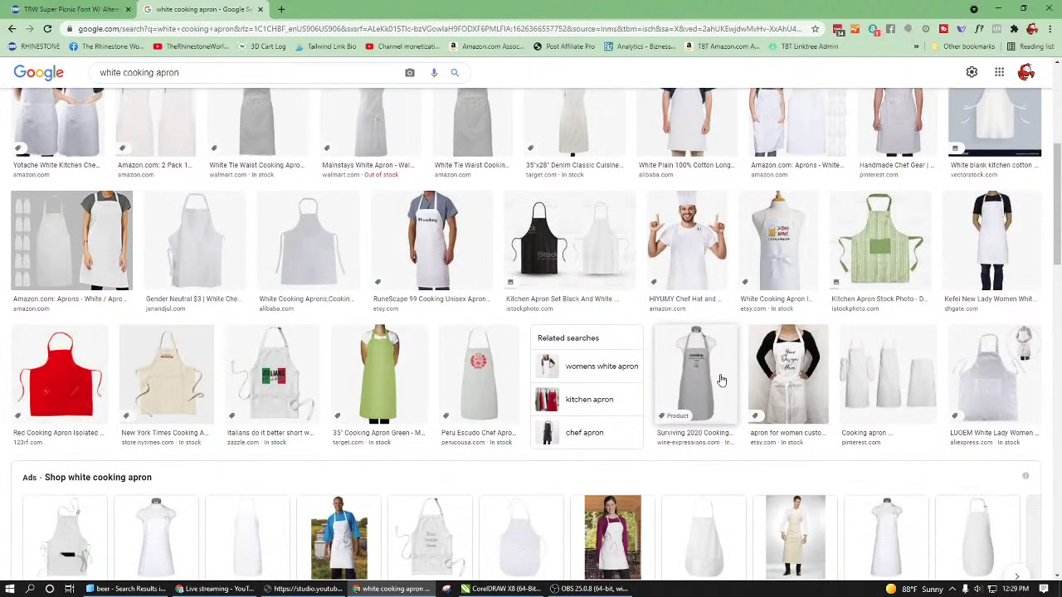
scroll(532, 288, down, 4)
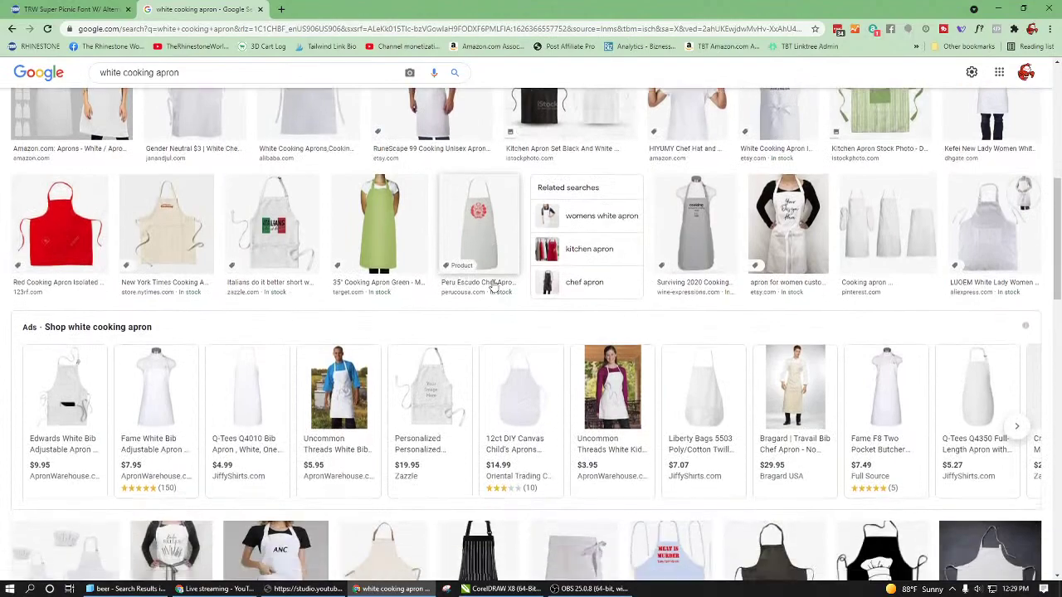
scroll(498, 289, down, 5)
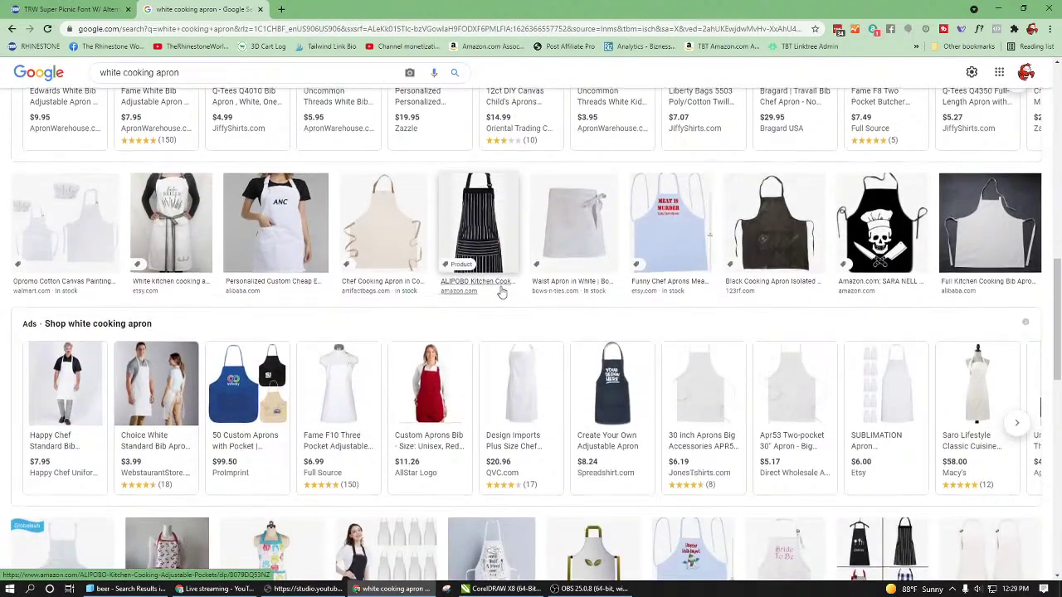
scroll(504, 295, up, 10)
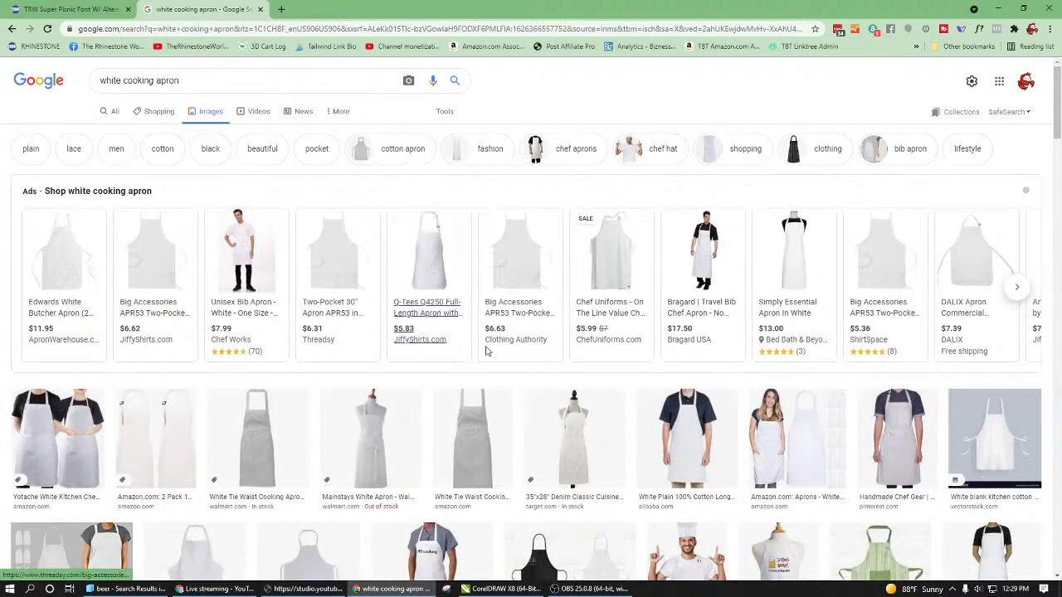
scroll(497, 352, down, 1)
scroll(501, 356, up, 1)
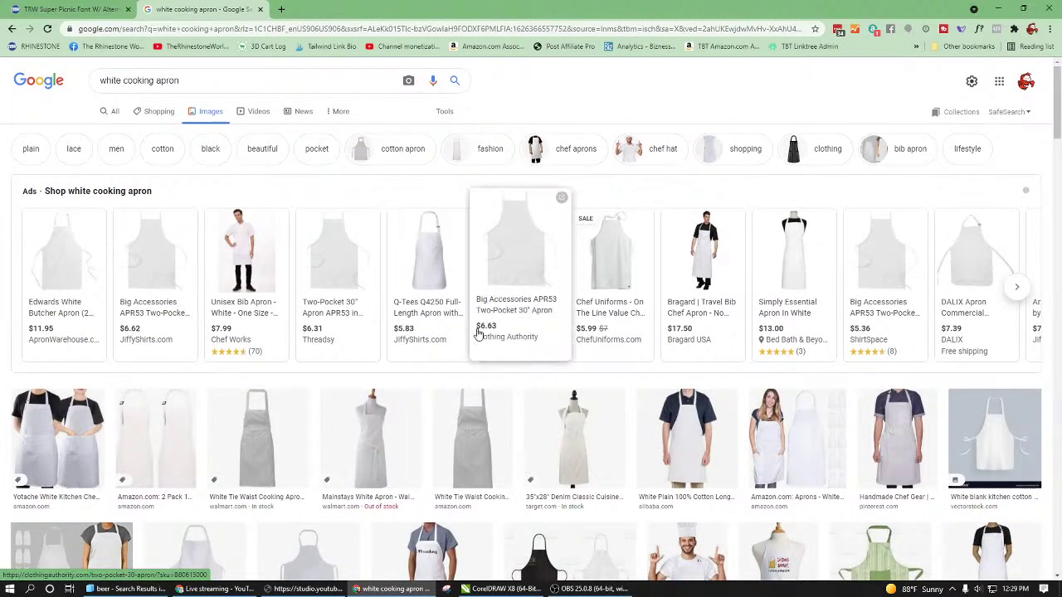
scroll(497, 344, down, 3)
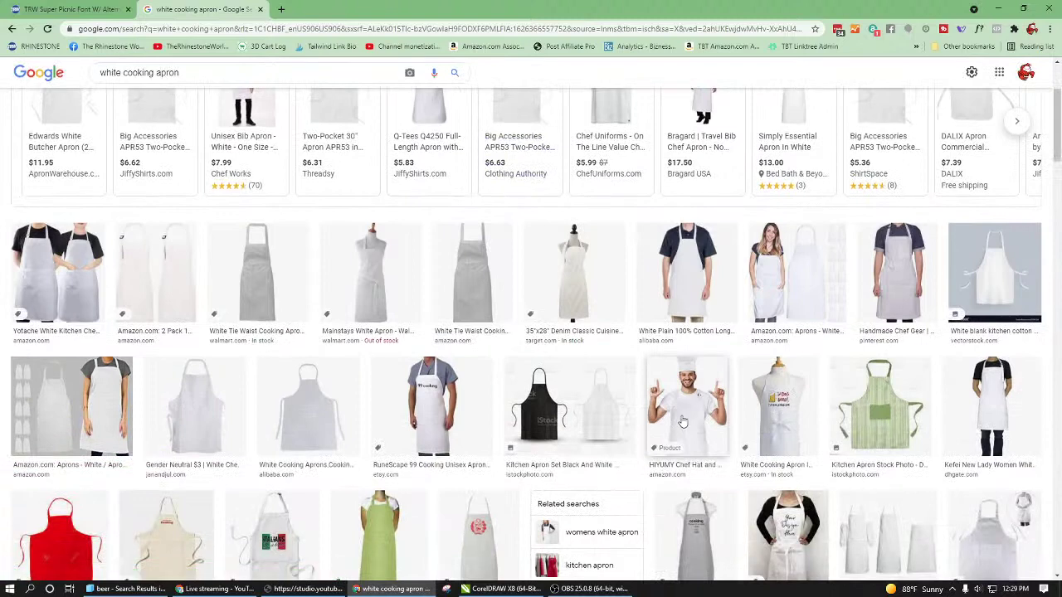
Step: Preview the HIYUMY chef hat and kitchen apron photo of the man pointing up, and copy the image
click(681, 421)
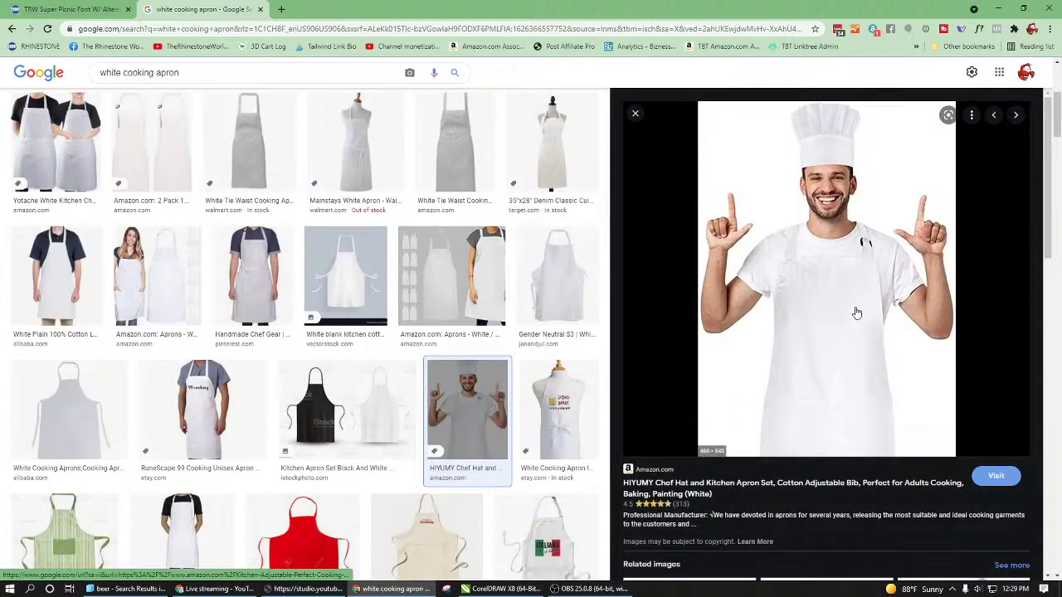
right_click(833, 301)
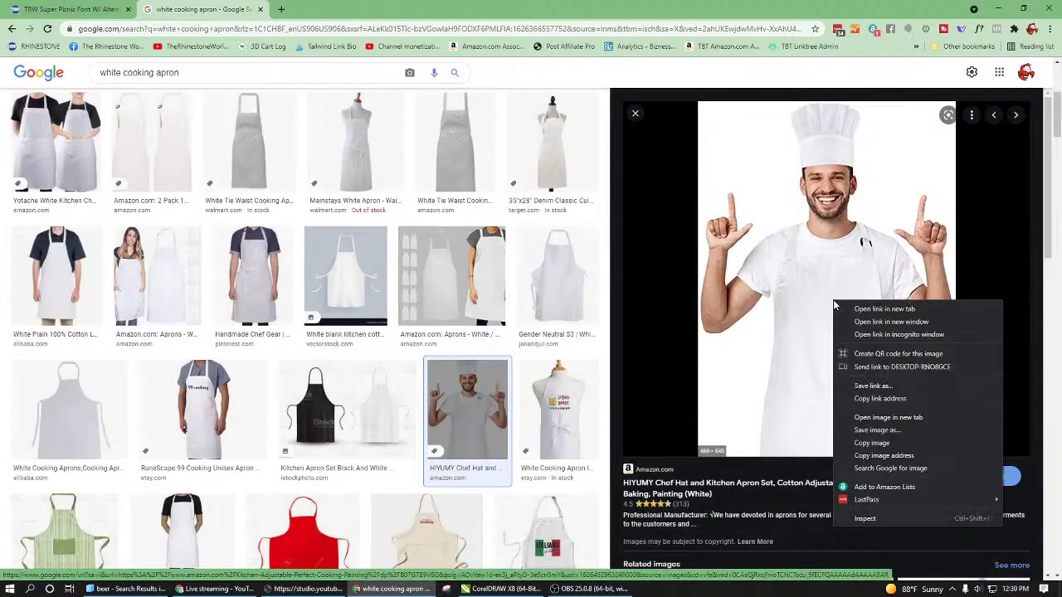
click(885, 442)
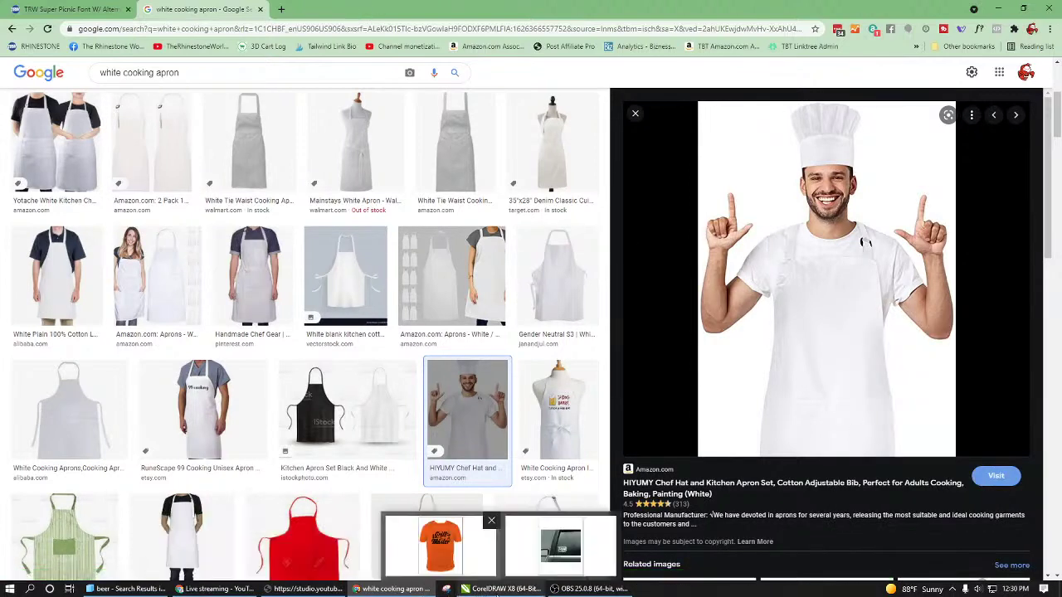
Step: Switch to CorelDRAW, create a new document and paste the copied chef photo onto its page
click(500, 588)
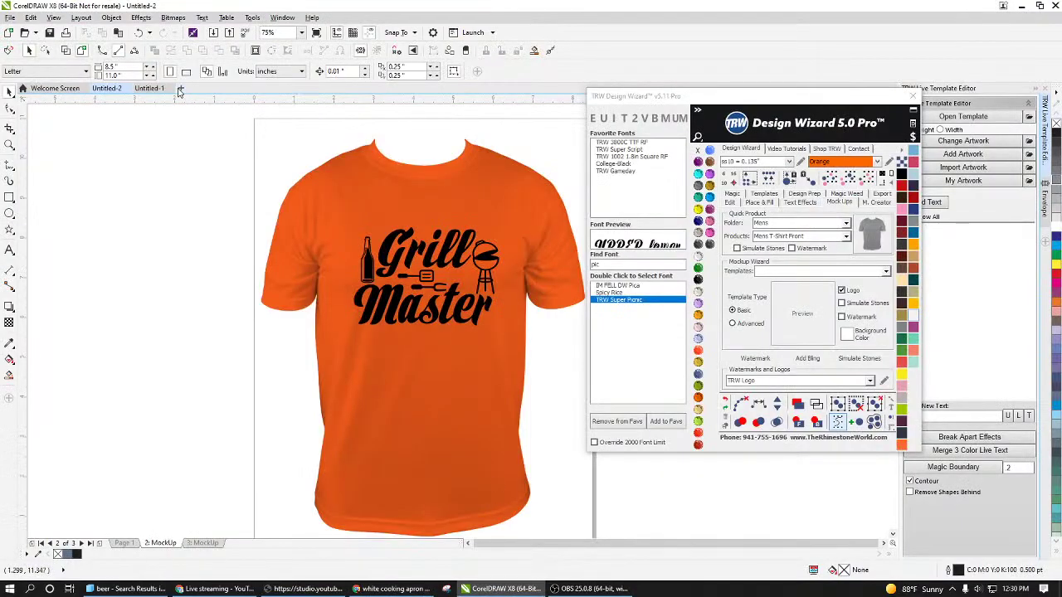
key(ctrl+n)
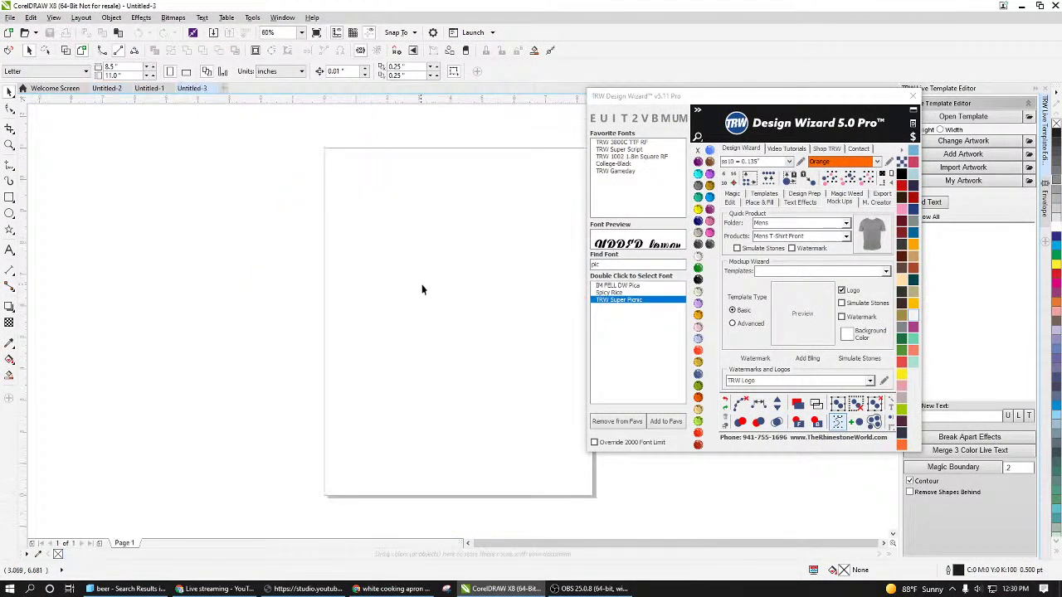
right_click(422, 290)
click(462, 349)
click(302, 340)
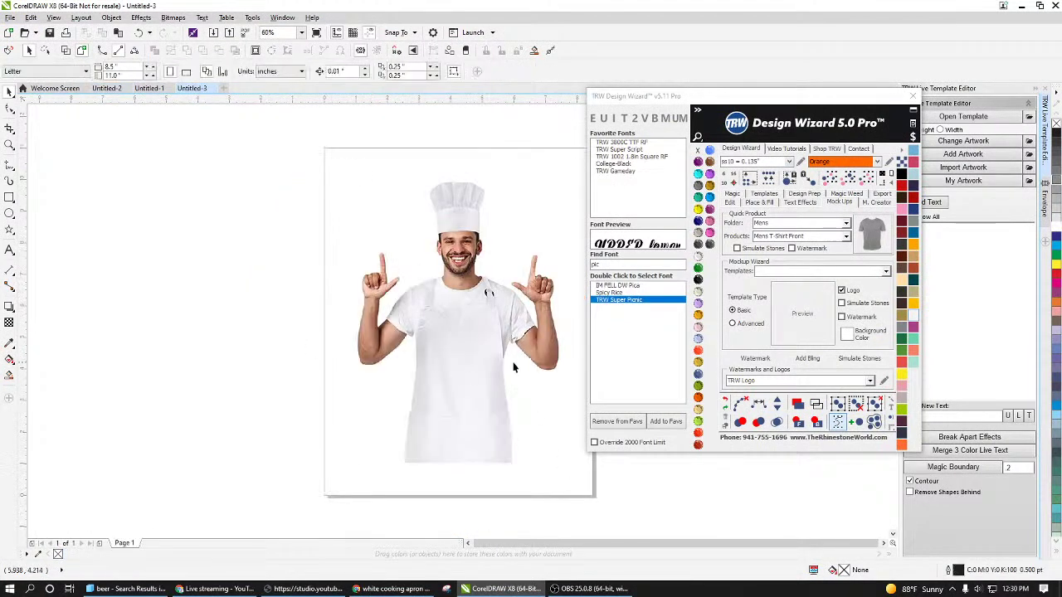
Step: Select the pasted chef photo and examine its apron area and image quality at different magnifications
scroll(508, 367, up, 3)
scroll(450, 272, down, 3)
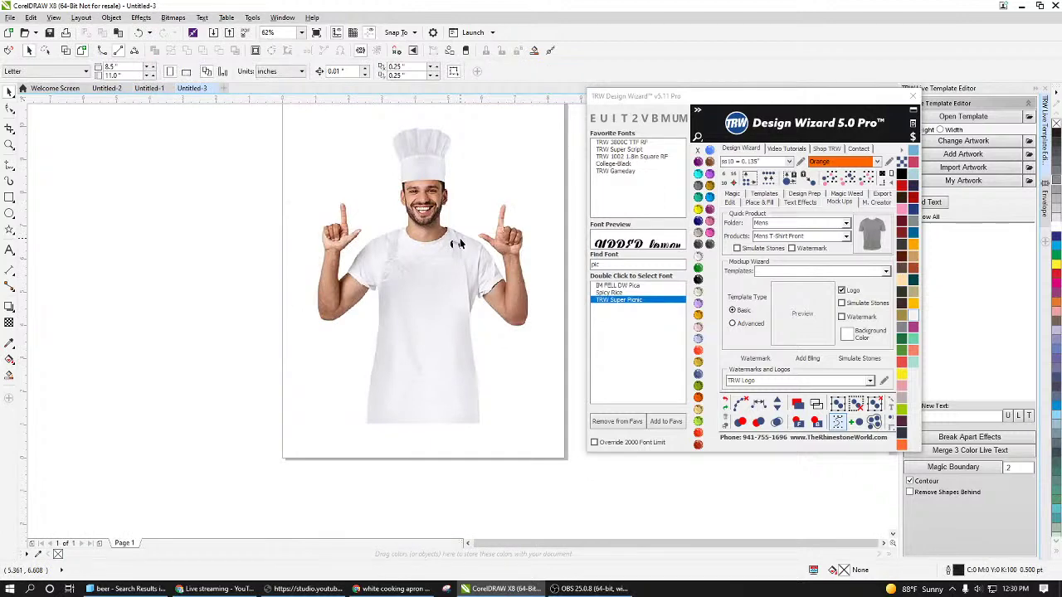
scroll(457, 242, up, 2)
scroll(452, 245, down, 2)
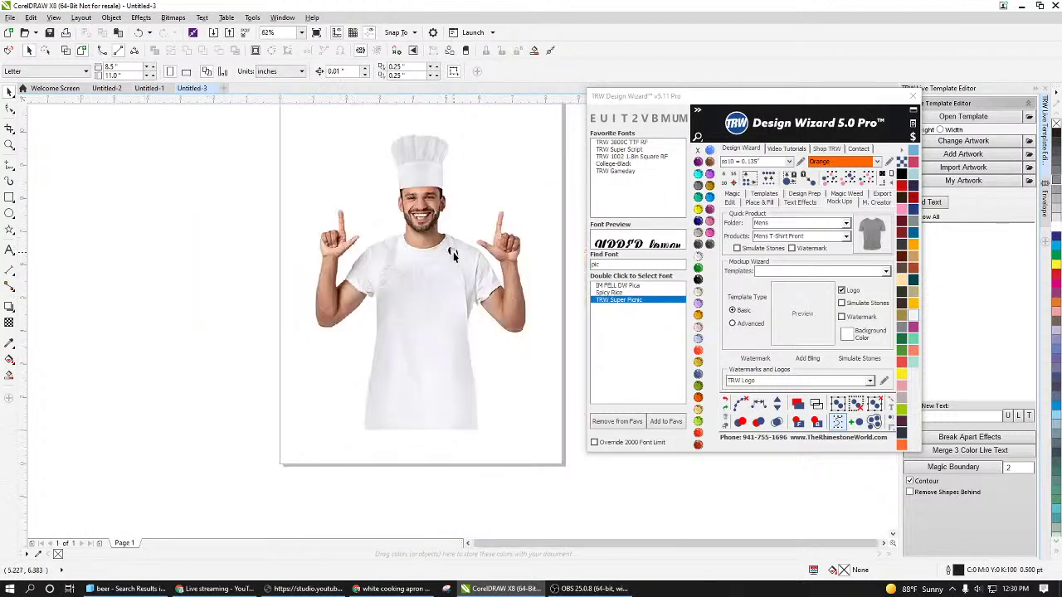
scroll(455, 257, up, 1)
scroll(455, 257, down, 1)
scroll(440, 232, up, 6)
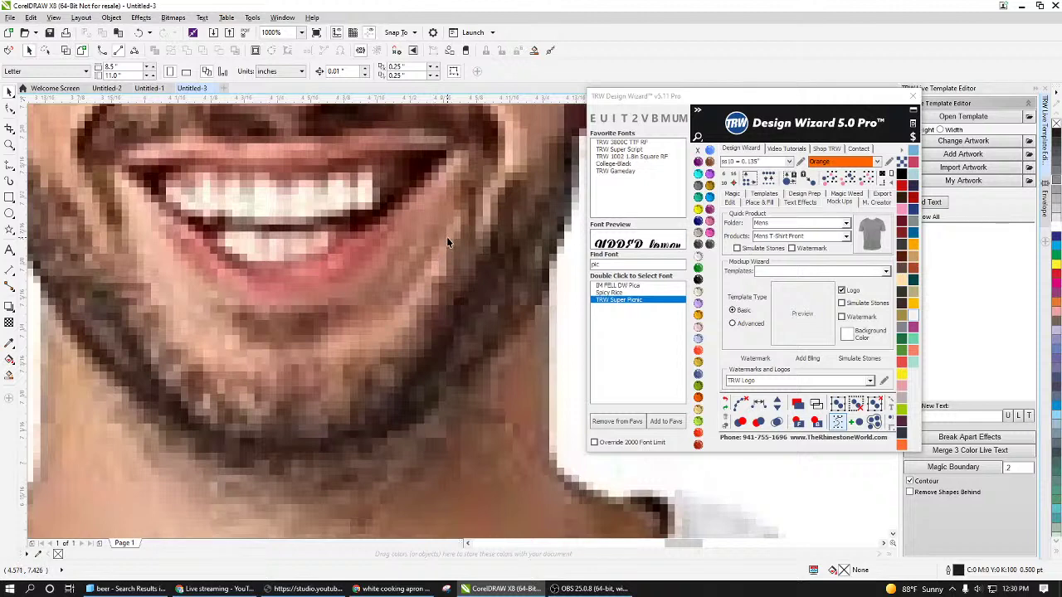
scroll(451, 246, down, 6)
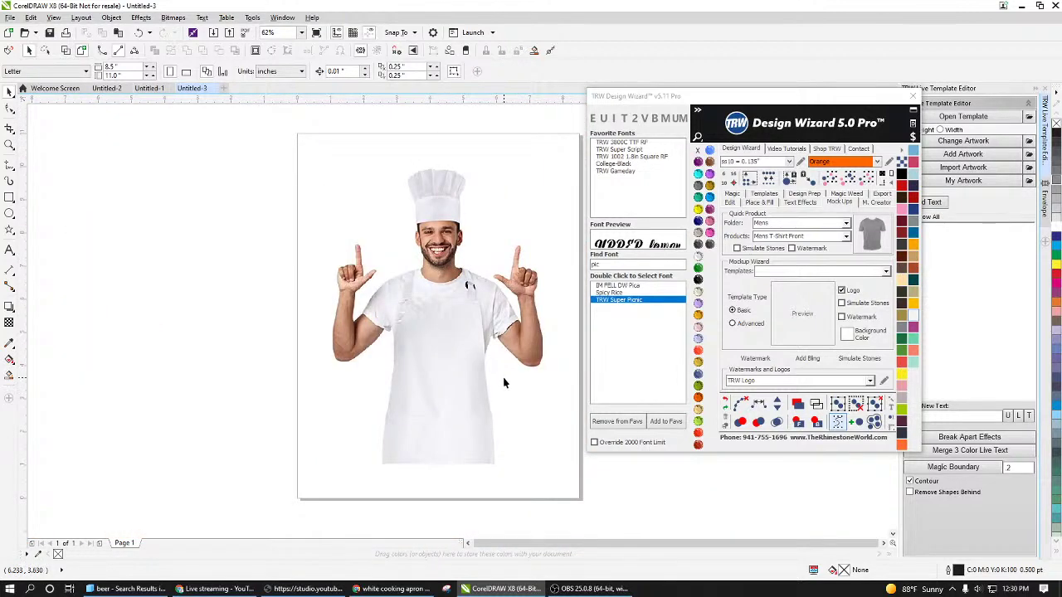
scroll(502, 378, up, 1)
scroll(344, 311, down, 1)
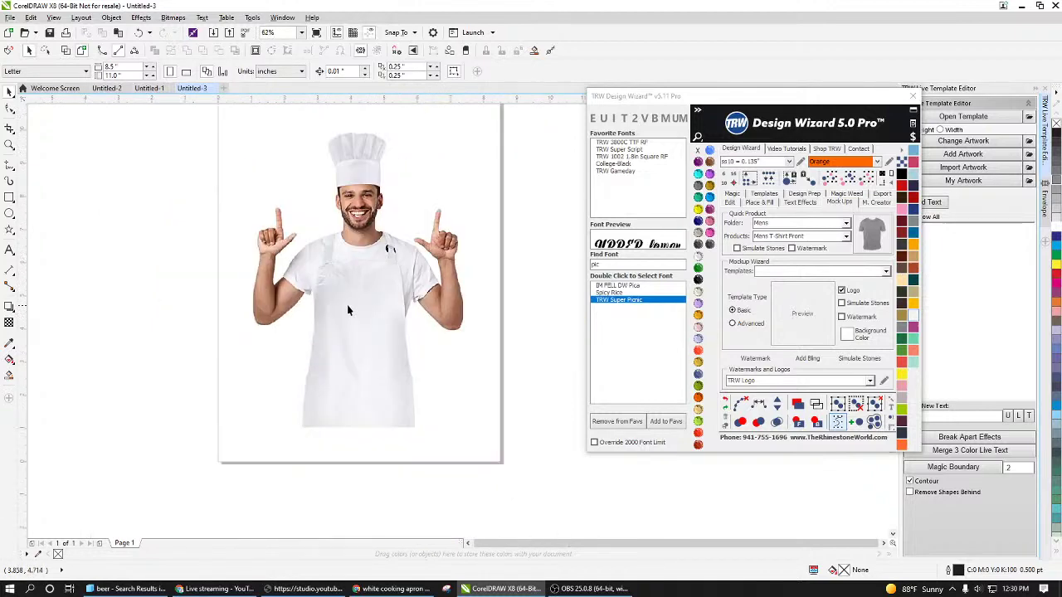
click(353, 306)
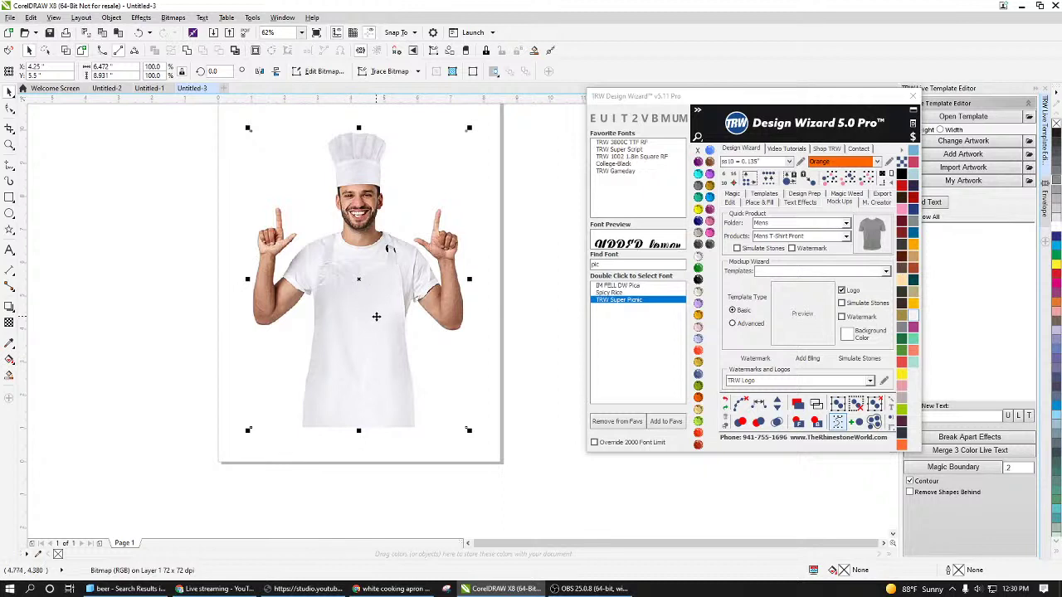
scroll(370, 308, up, 1)
scroll(365, 300, down, 1)
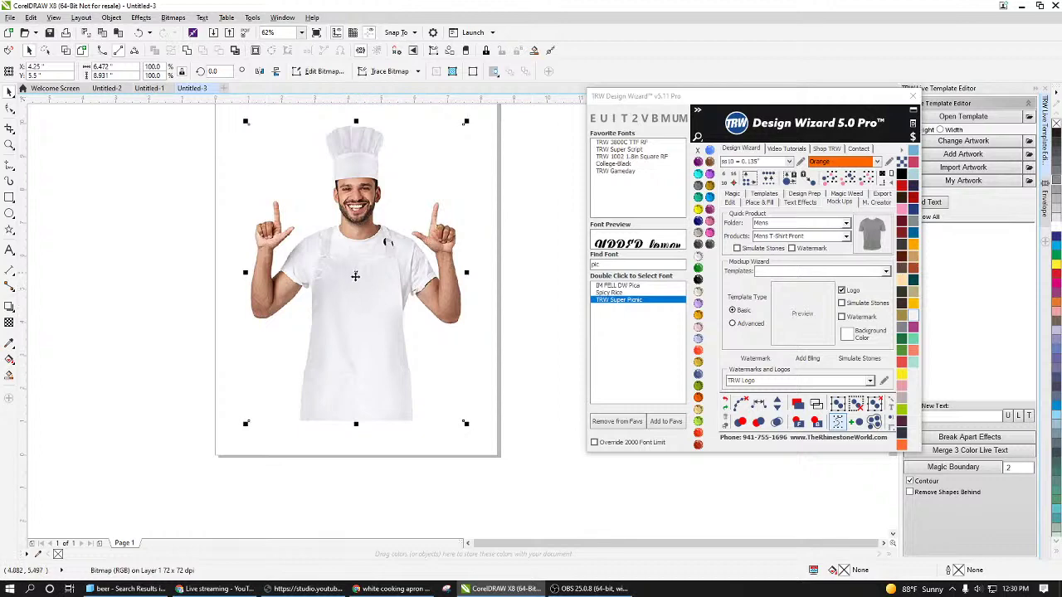
scroll(362, 288, up, 1)
scroll(352, 148, up, 3)
scroll(385, 258, down, 4)
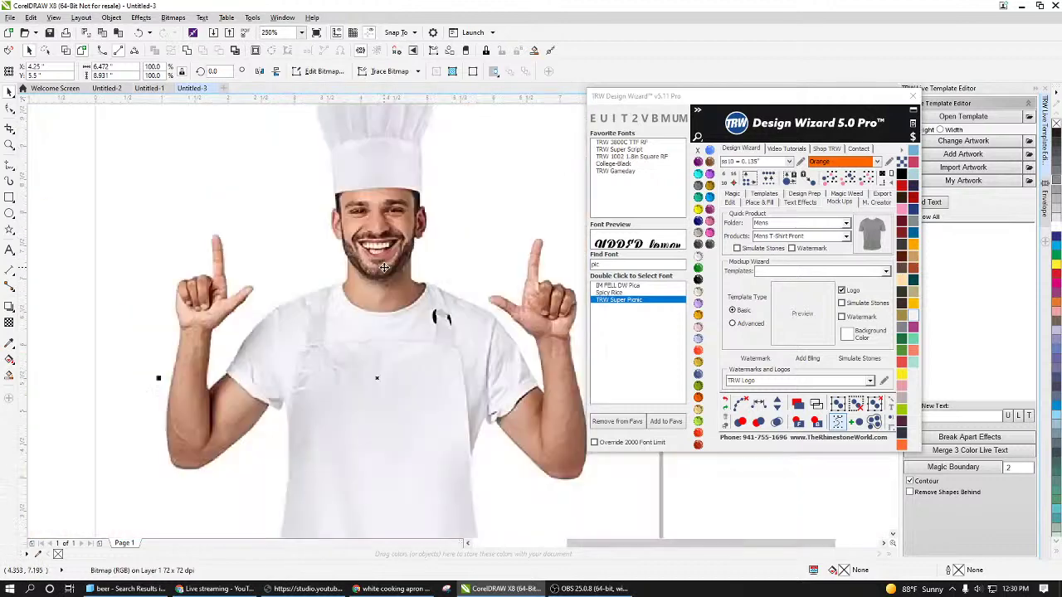
scroll(395, 380, up, 1)
scroll(404, 347, down, 1)
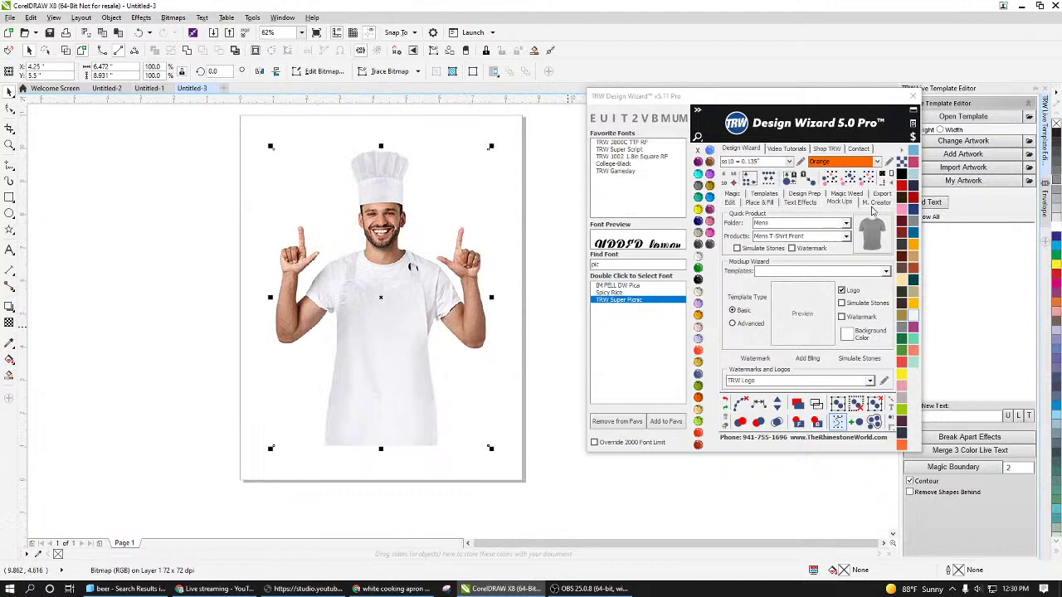
Step: In the mockup creator, set the front design width to 13 and create the design placement box
click(875, 204)
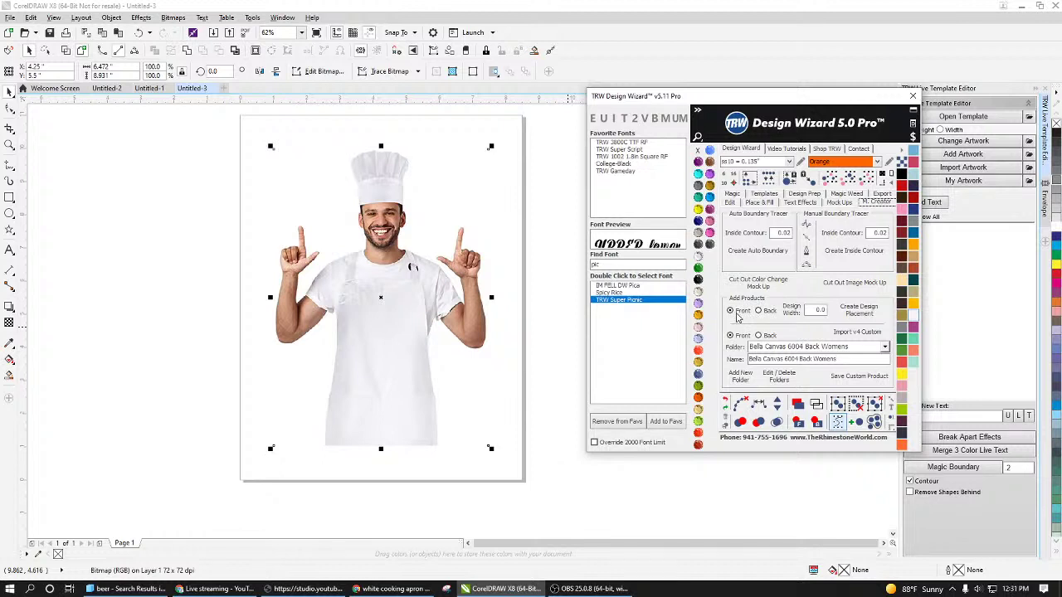
drag(809, 314, 835, 316)
text(13)
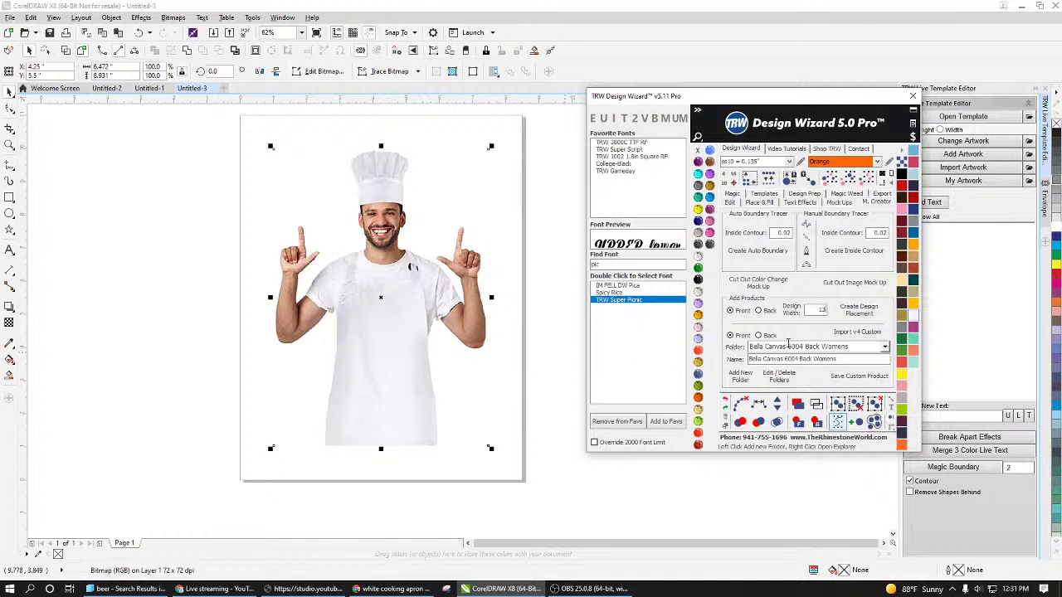
click(863, 311)
scroll(375, 289, up, 2)
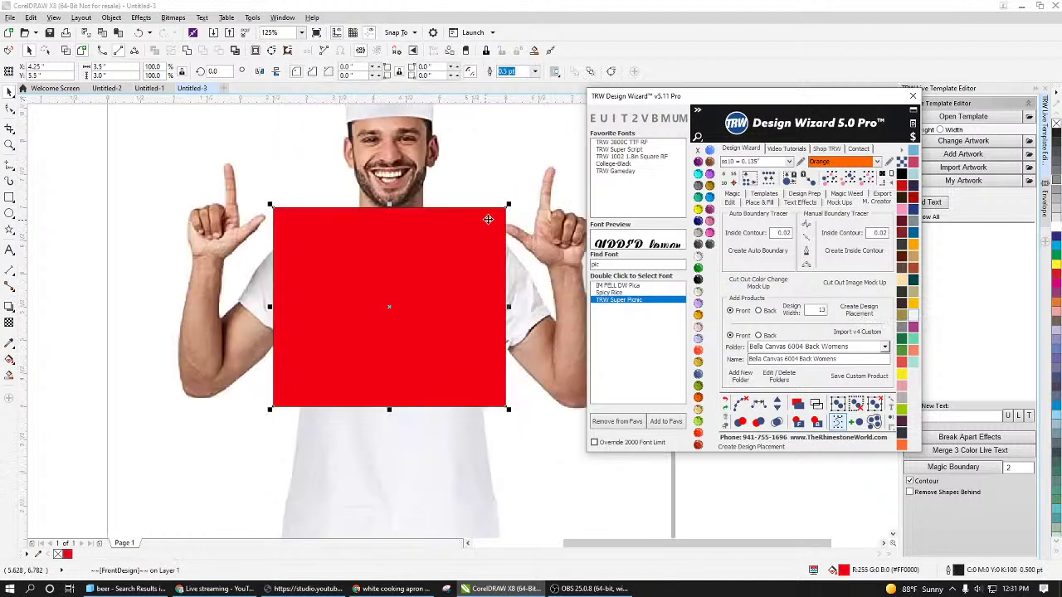
Step: Resize the red placement box to about 2.45 by 1.72 inches and center it on the chef's apron bib
drag(508, 204, 404, 295)
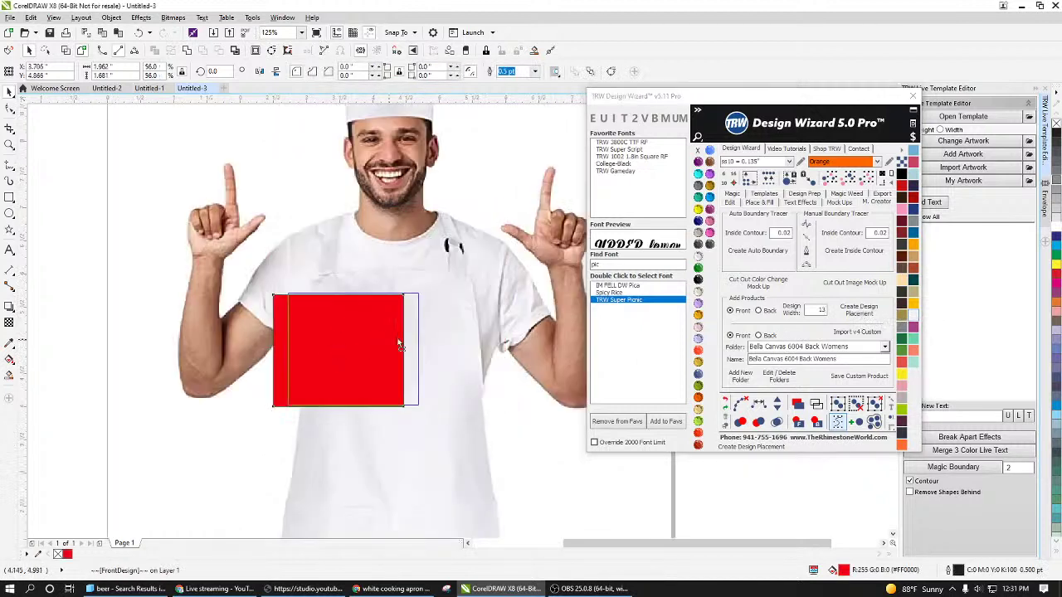
drag(398, 344, 420, 345)
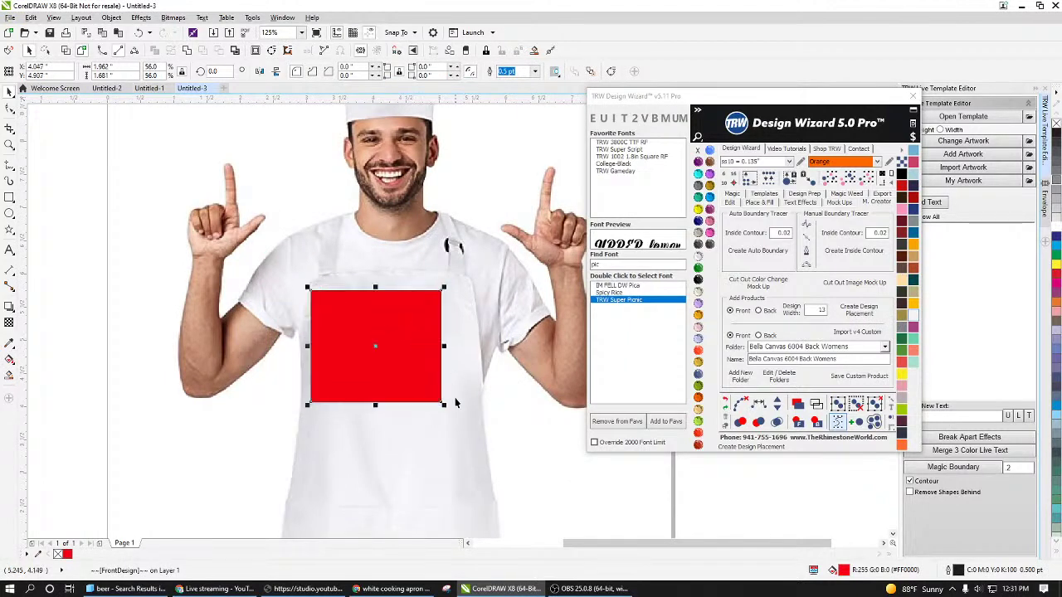
drag(445, 405, 478, 419)
drag(493, 430, 497, 433)
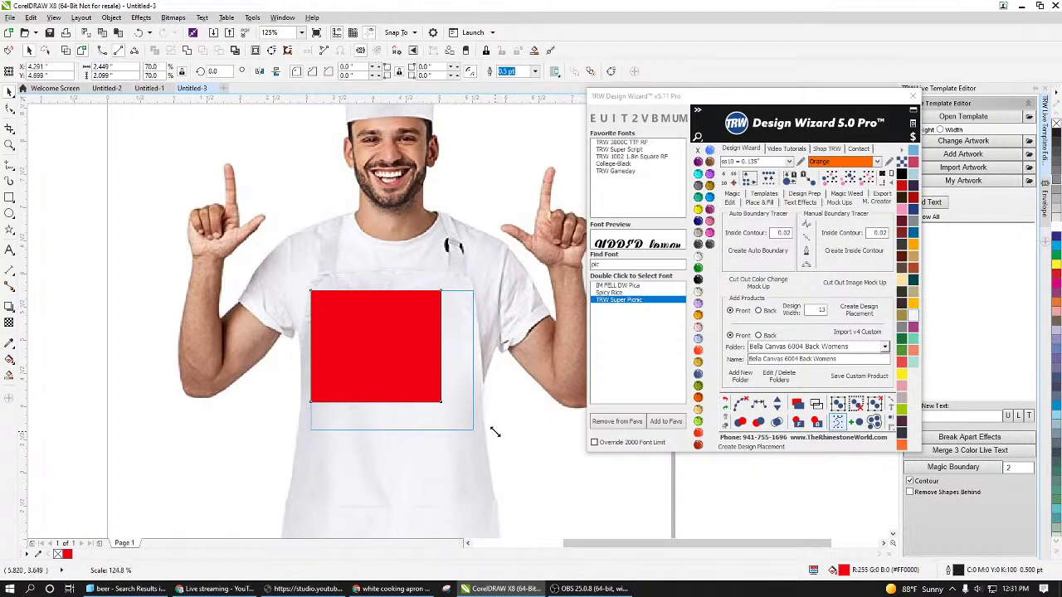
drag(392, 432, 394, 408)
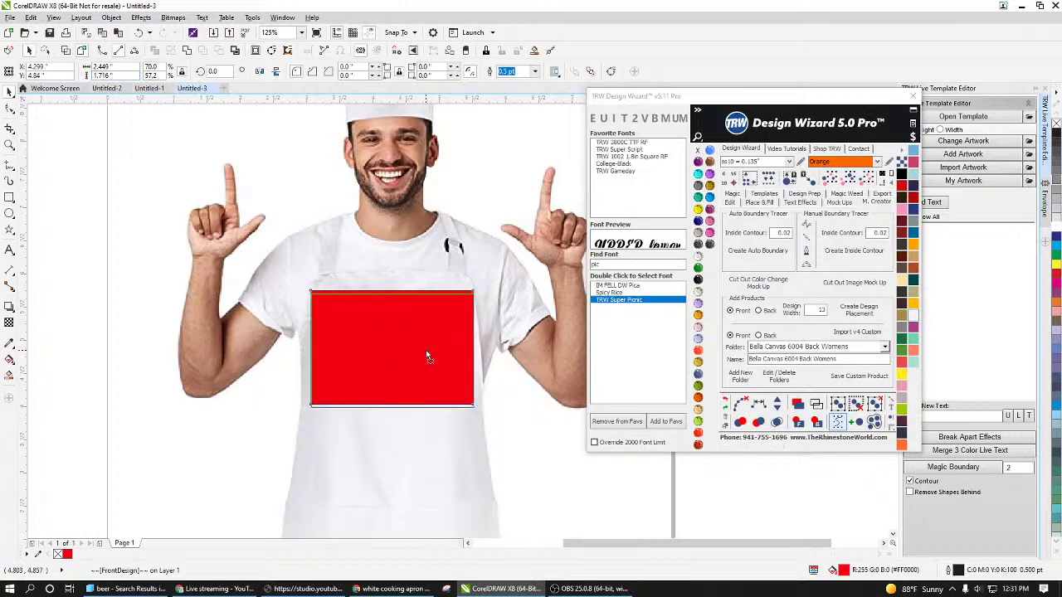
click(426, 352)
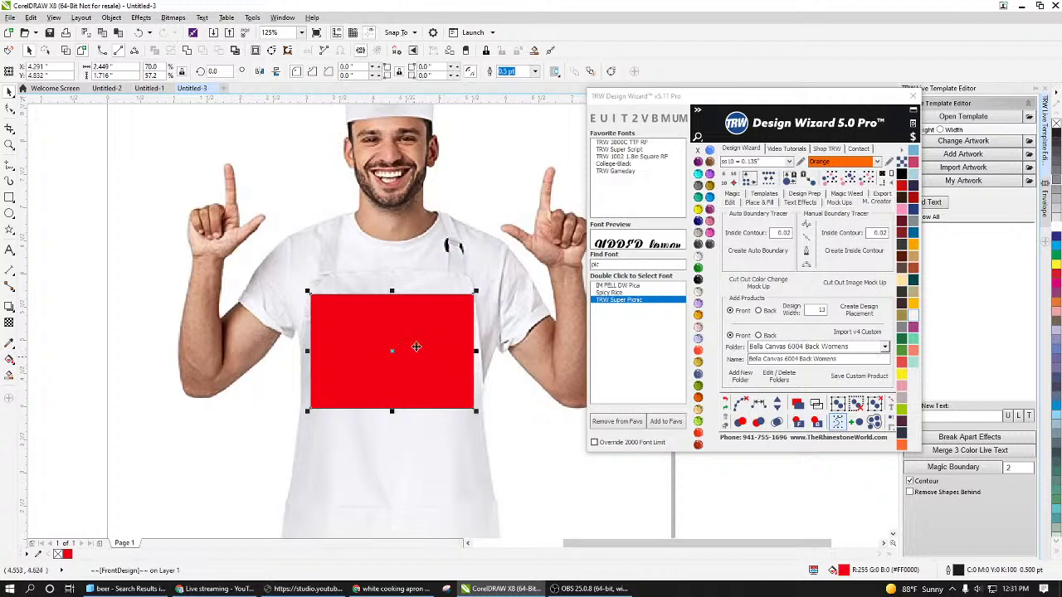
Step: Add a custom product folder called Aprons and name the new product Aprons Men
click(885, 347)
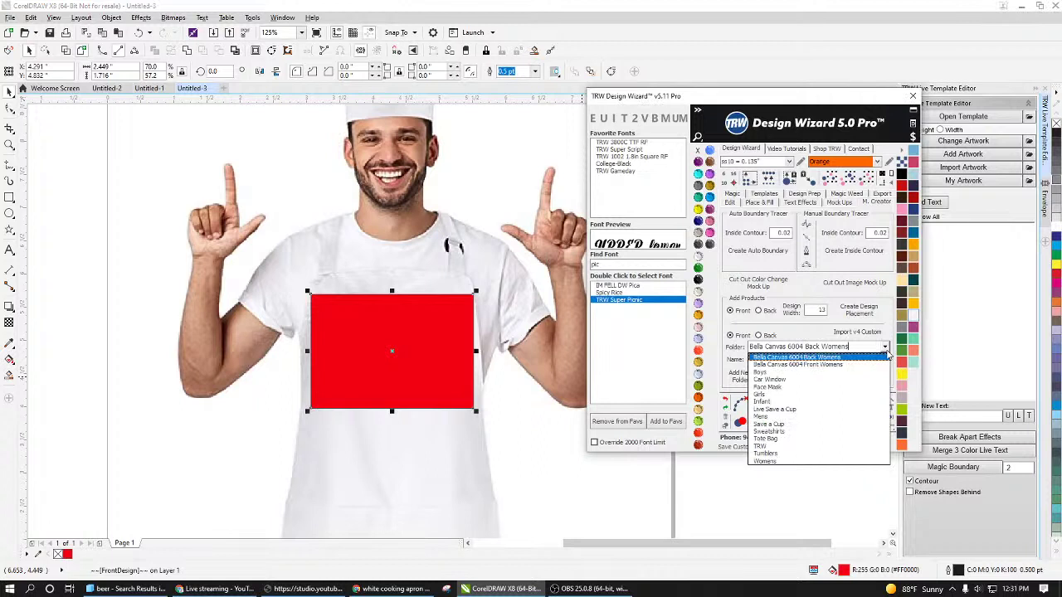
click(886, 356)
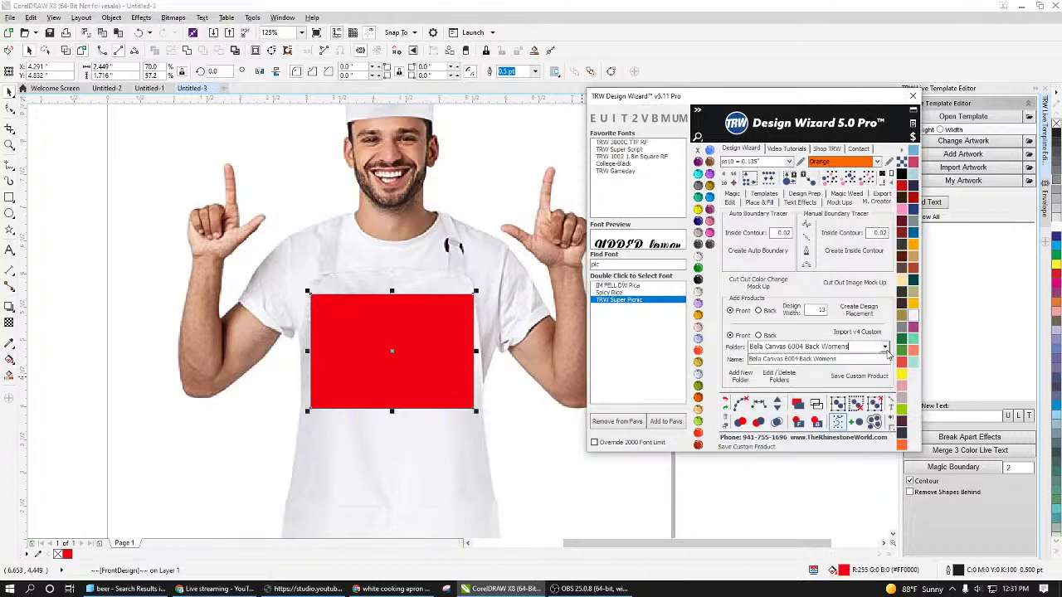
click(741, 379)
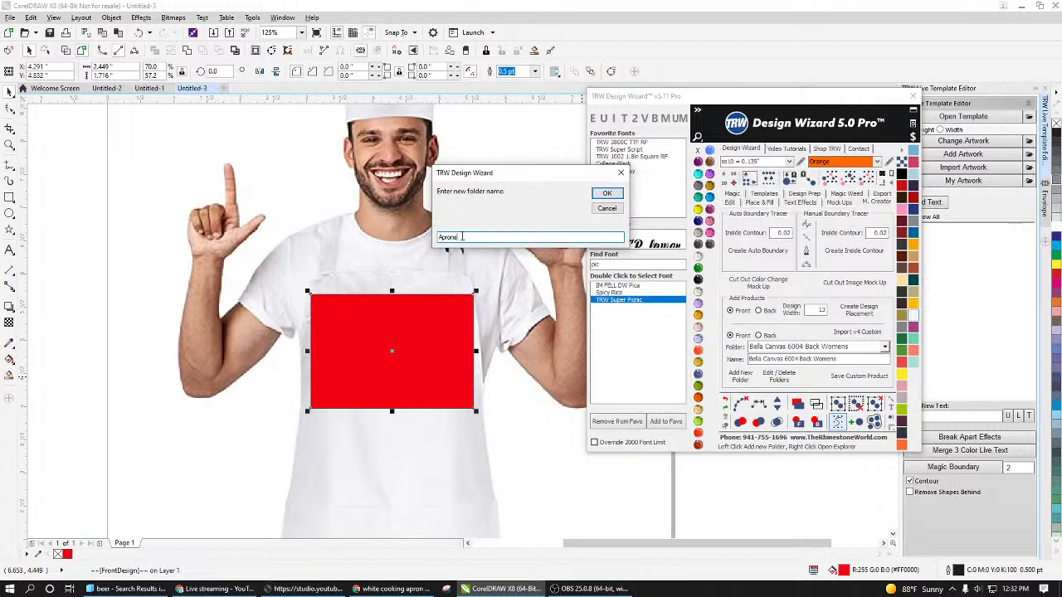
click(596, 194)
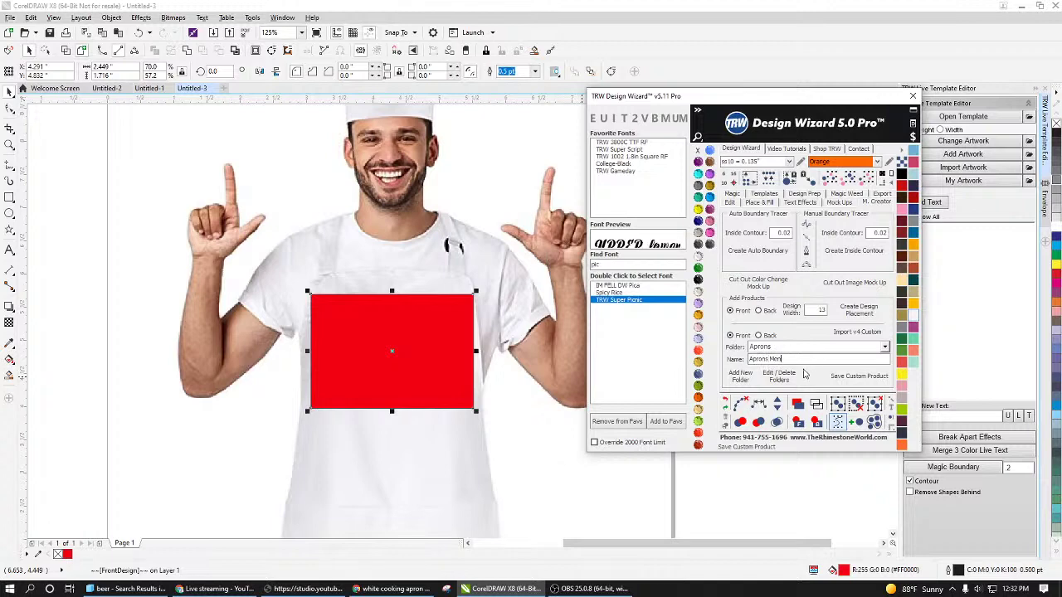
Step: Select the chef photo together with its red placement box and save them as the front custom product
scroll(410, 338, down, 4)
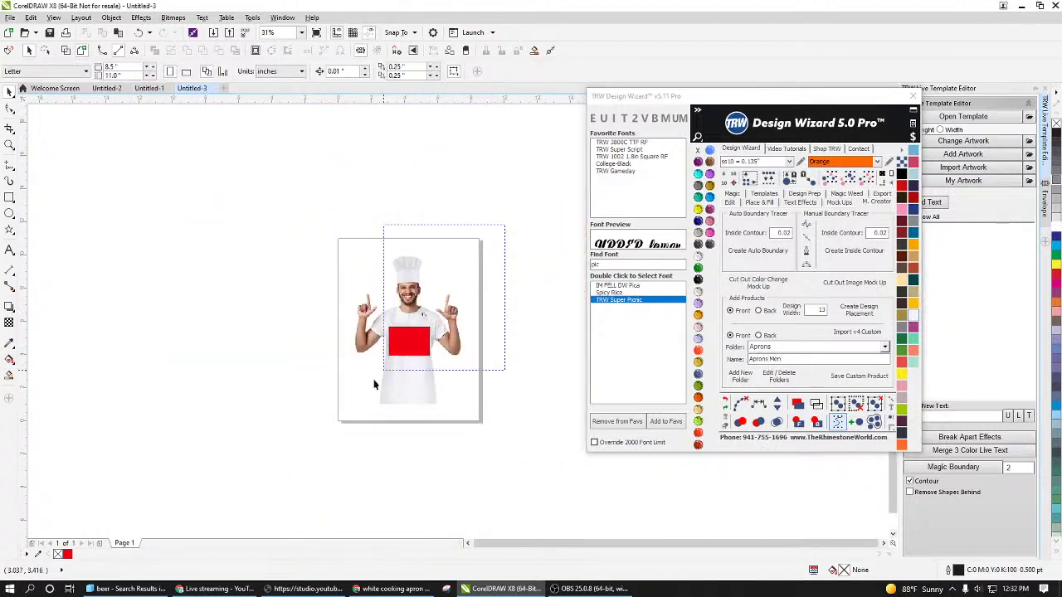
drag(373, 384, 304, 448)
key(shift+F2)
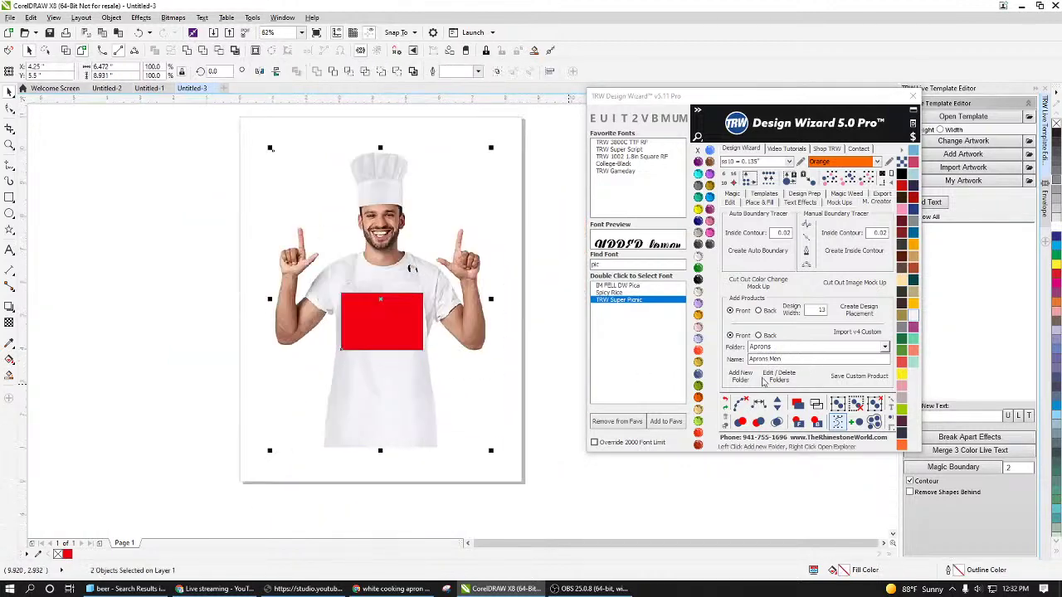
click(868, 381)
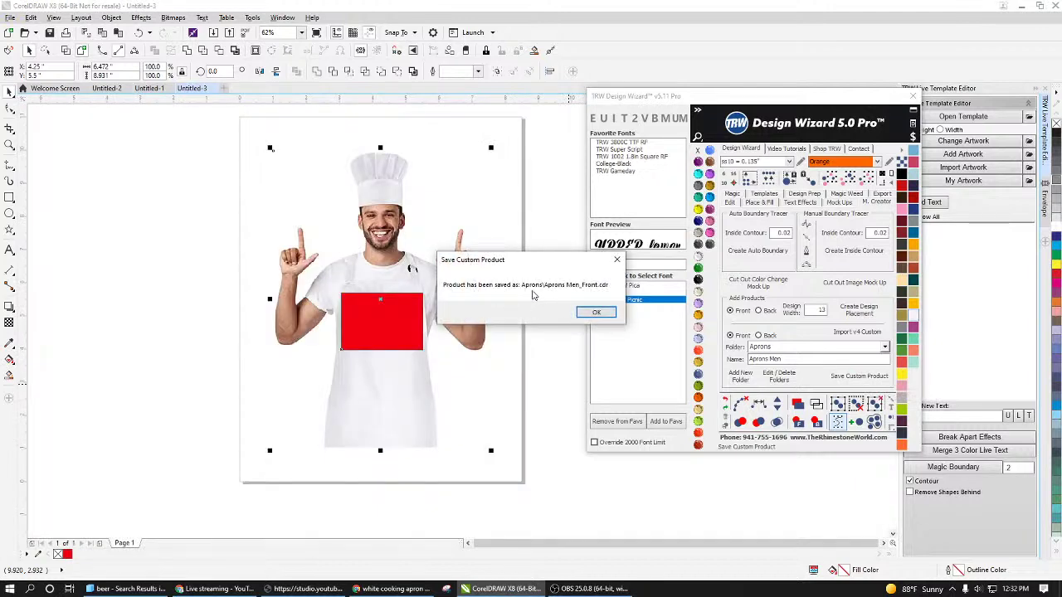
click(596, 313)
Step: On the first page of Untitled-2, enlarge the black Grill Master design to about 11.04 by 7.4 inches and center it on the page
click(150, 89)
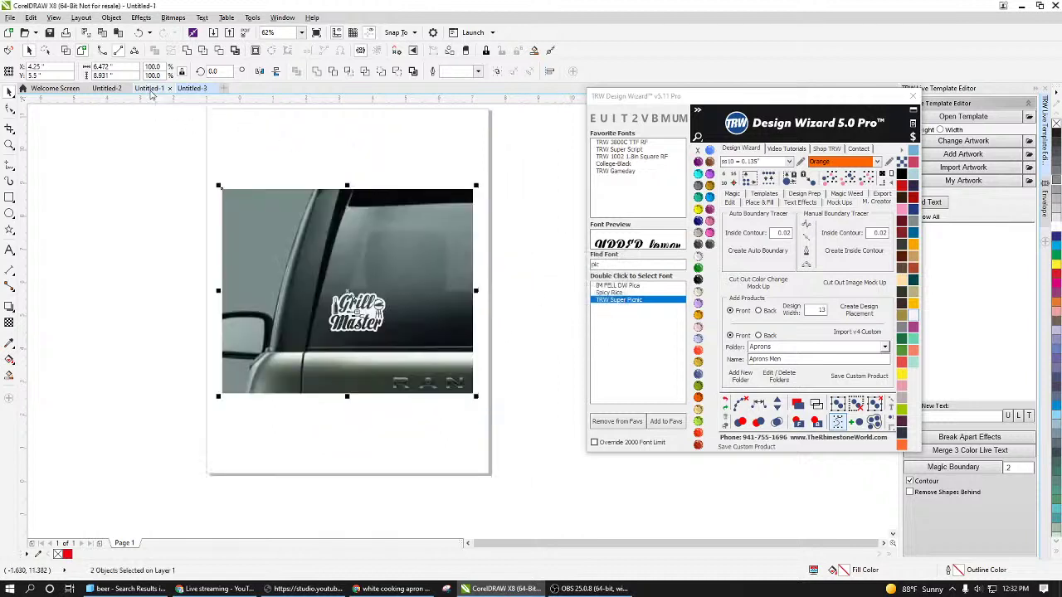
click(108, 89)
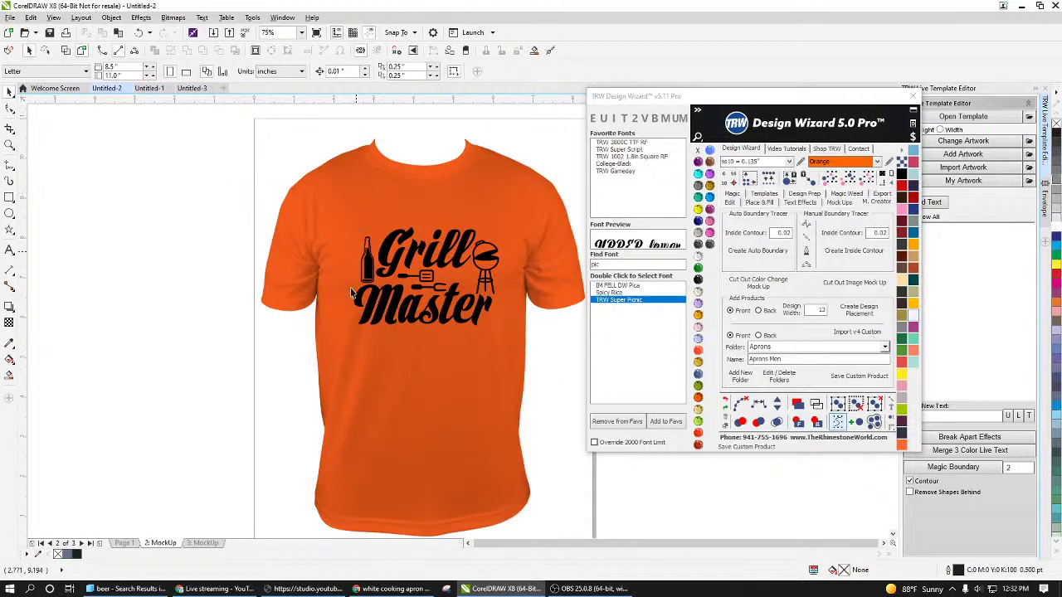
key(Page_Up)
scroll(310, 427, down, 2)
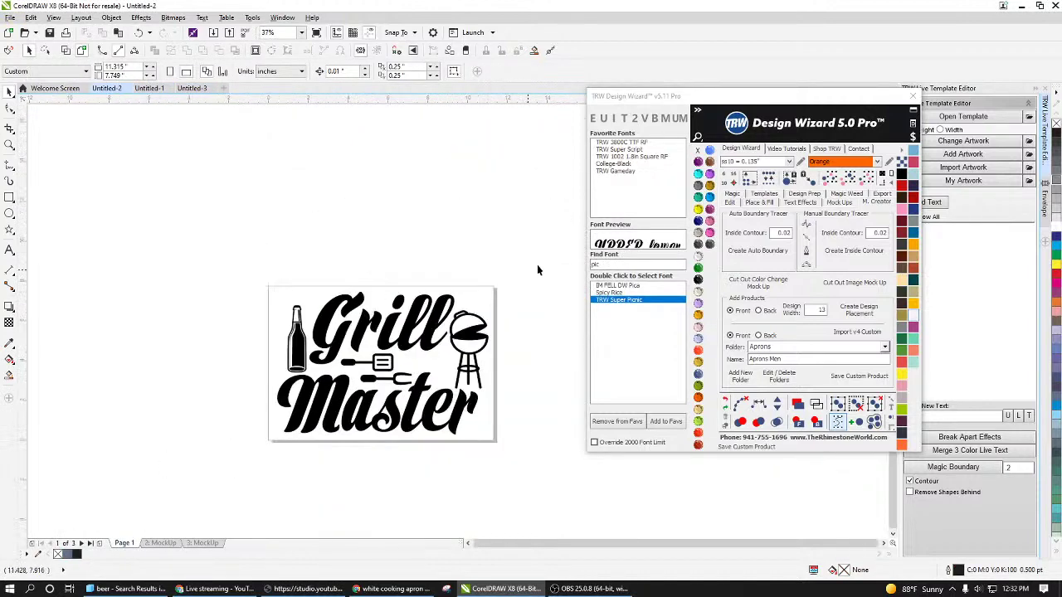
drag(524, 267, 206, 494)
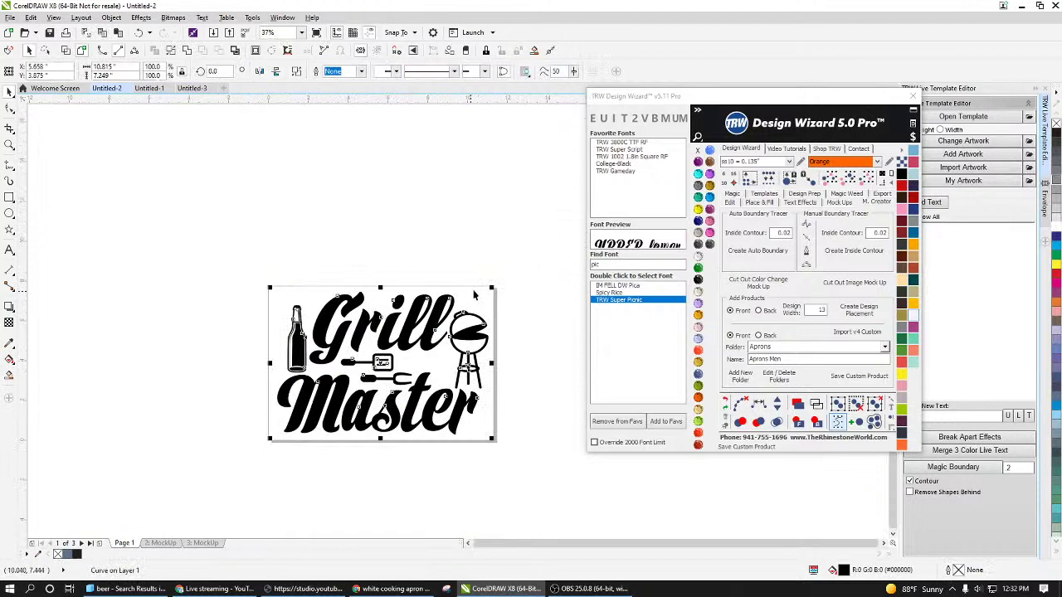
drag(494, 288, 503, 285)
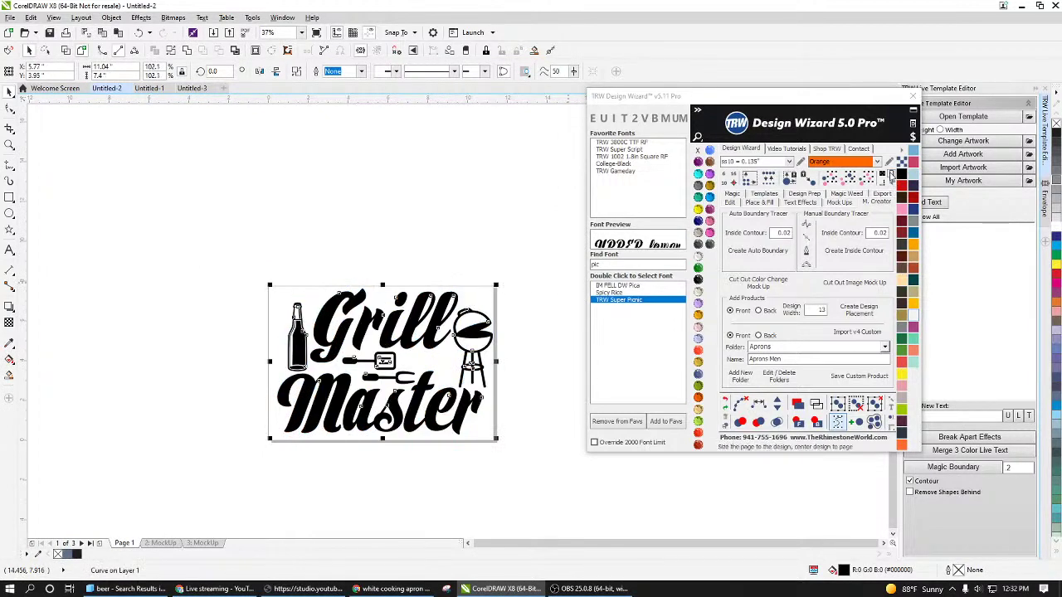
click(860, 192)
scroll(418, 373, up, 2)
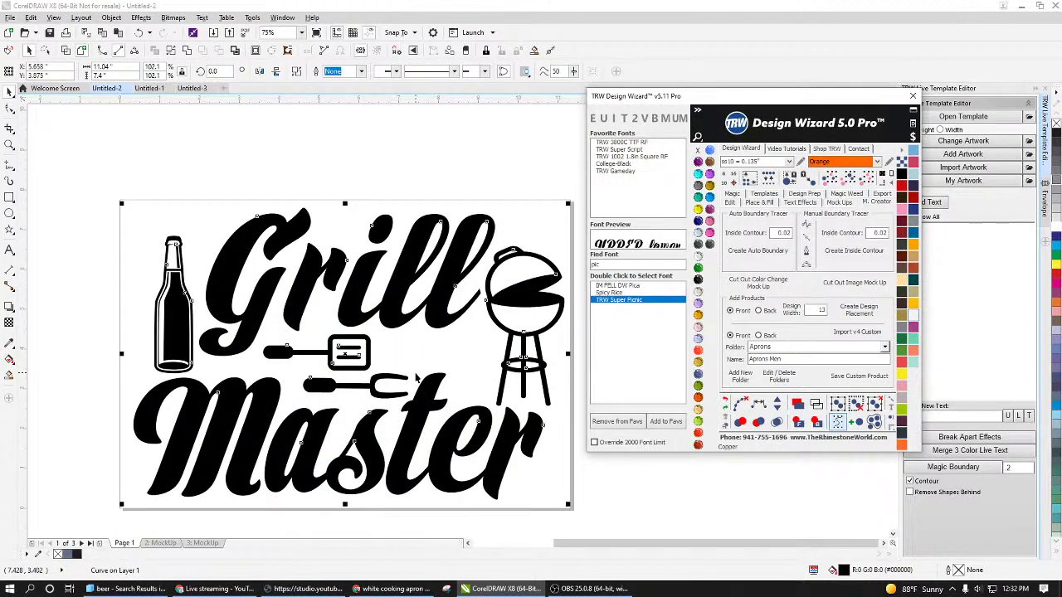
scroll(409, 344, down, 2)
Step: Mock up the black Grill Master design on the Aprons Men Front product from the Aprons folder and inspect the print on the apron
click(839, 202)
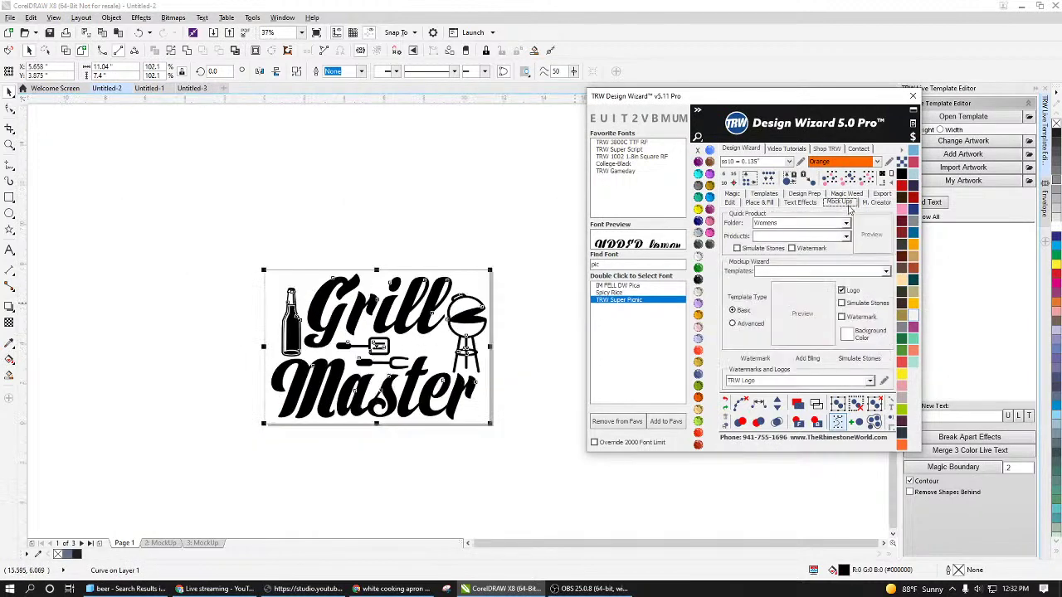
click(845, 224)
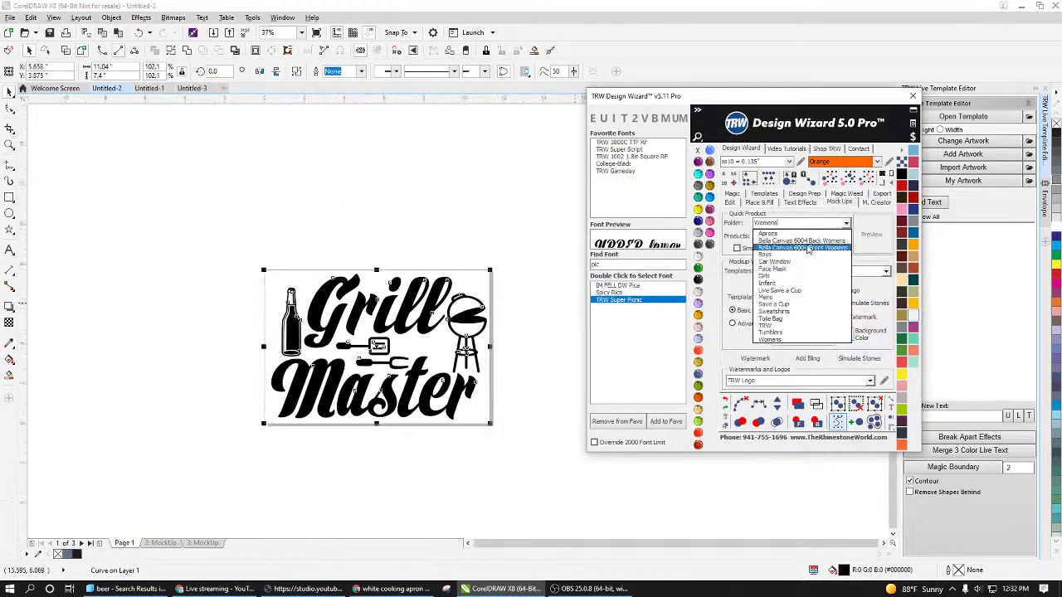
click(764, 234)
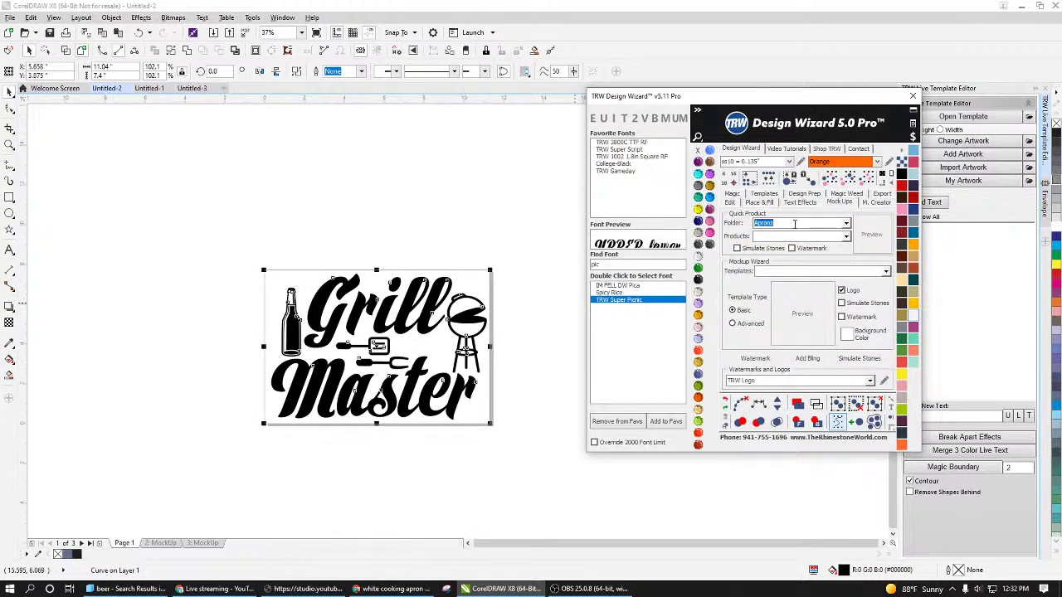
click(848, 239)
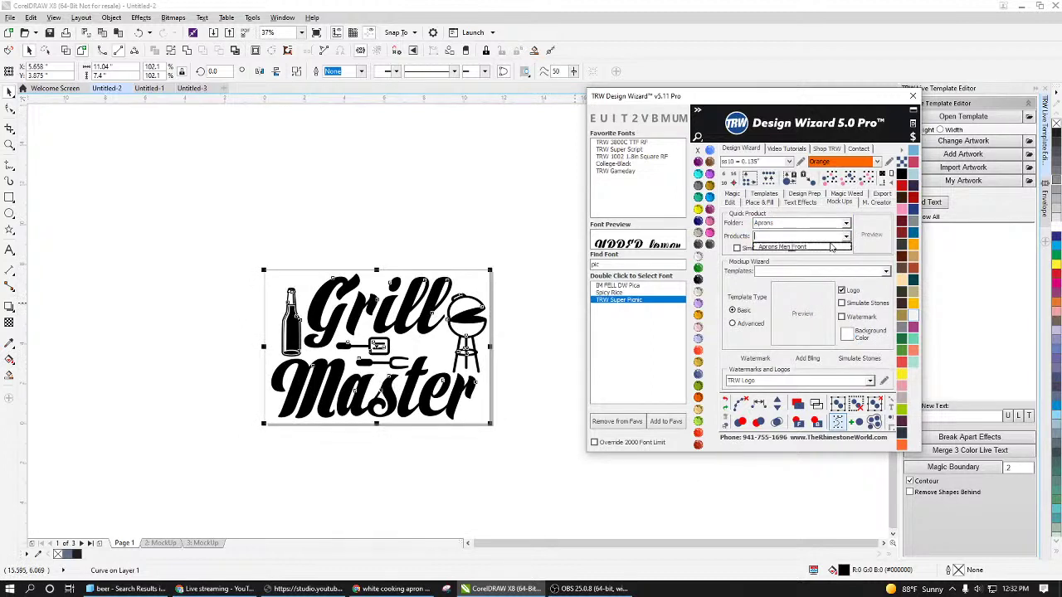
click(832, 248)
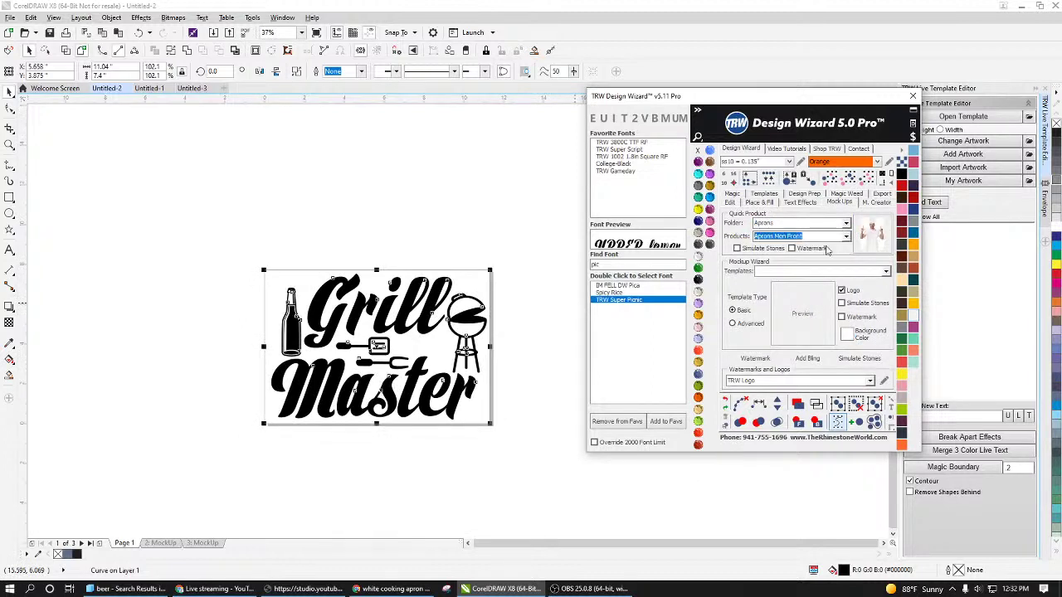
click(874, 234)
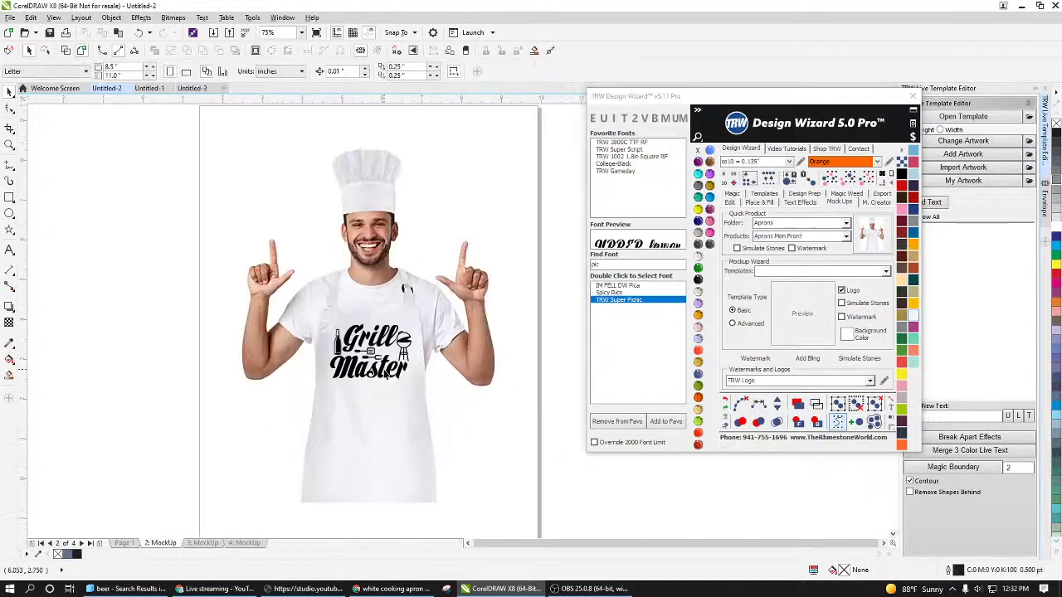
scroll(385, 374, up, 2)
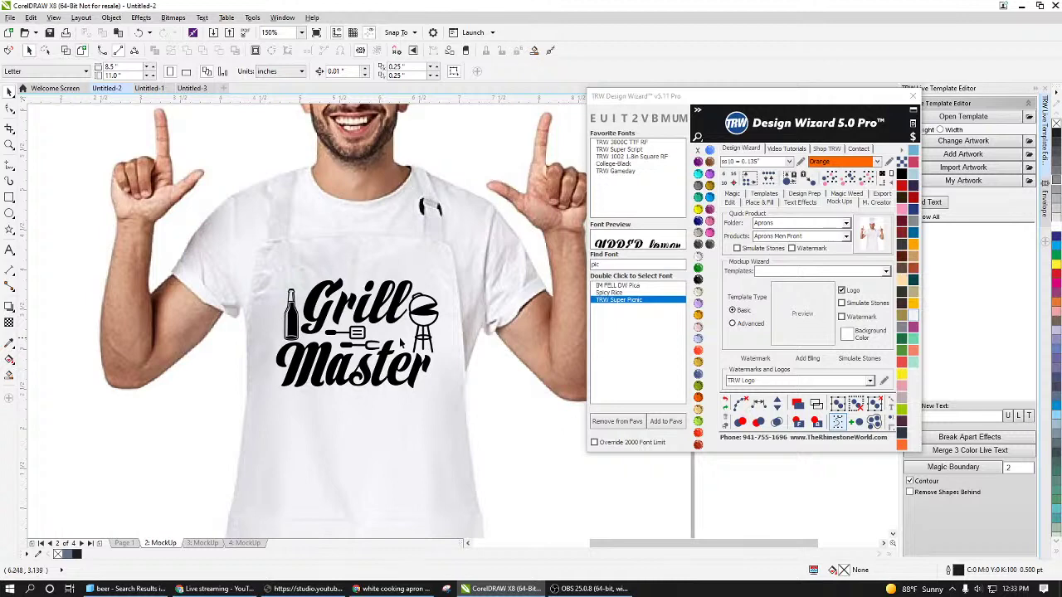
scroll(397, 345, down, 2)
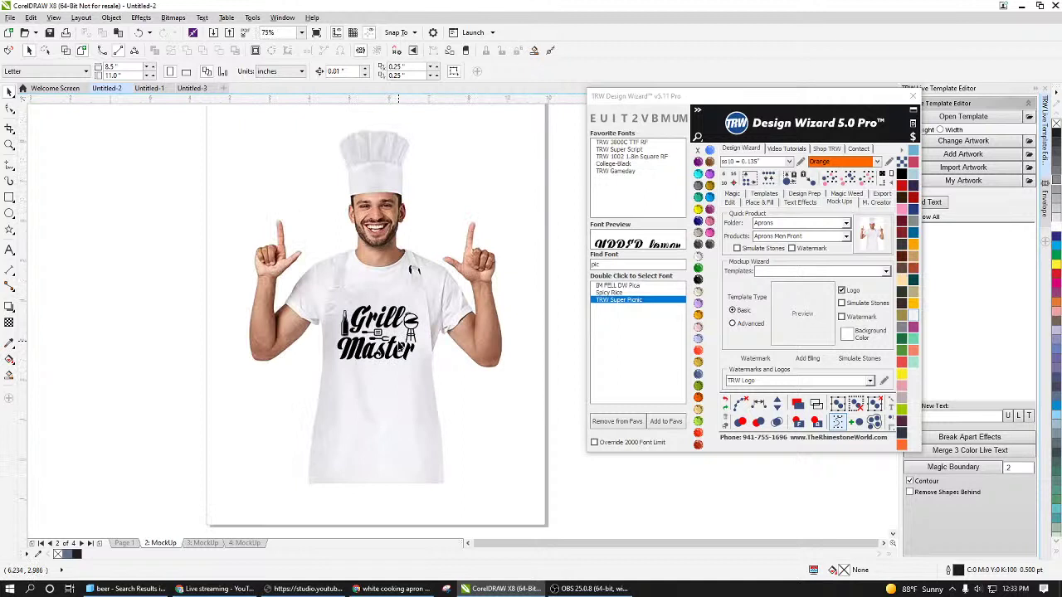
scroll(410, 347, up, 2)
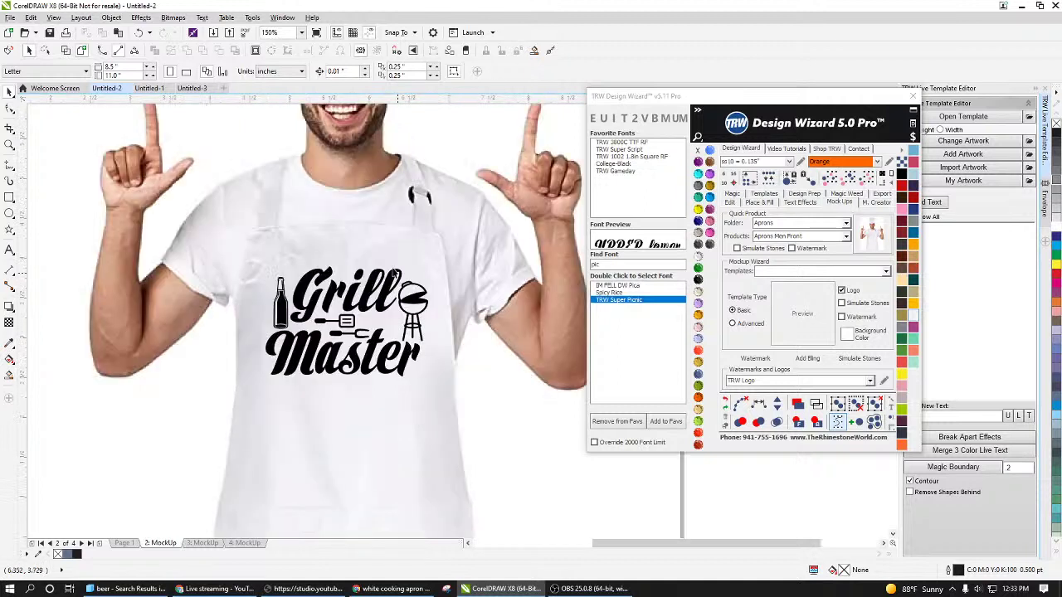
scroll(369, 267, down, 2)
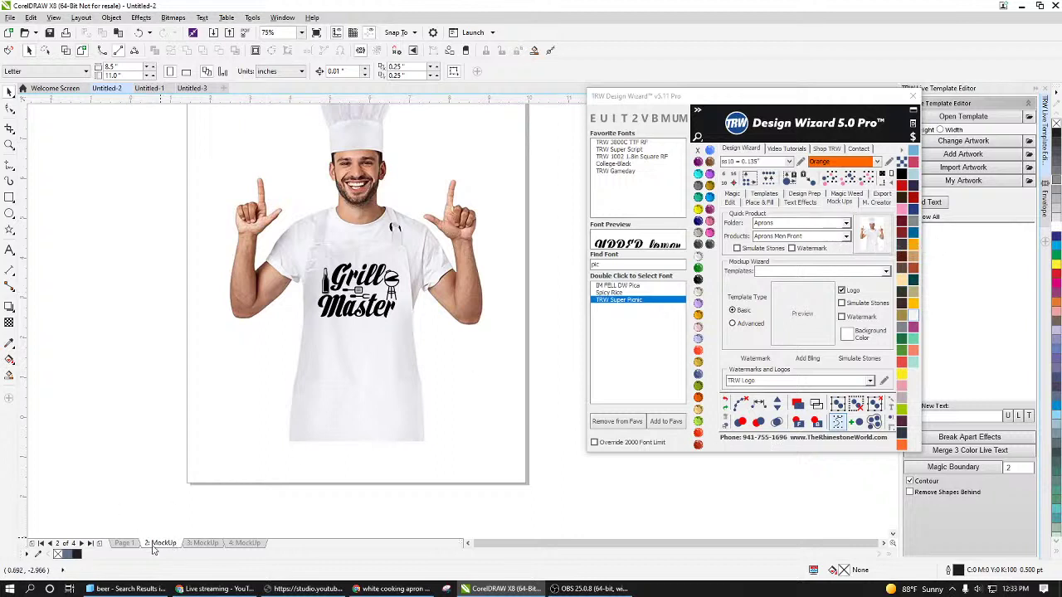
Step: On the first page of Untitled-1, enlarge the pale outlined Grill Master design to about 11.03 by 7.68 inches and fit the page to it
click(149, 88)
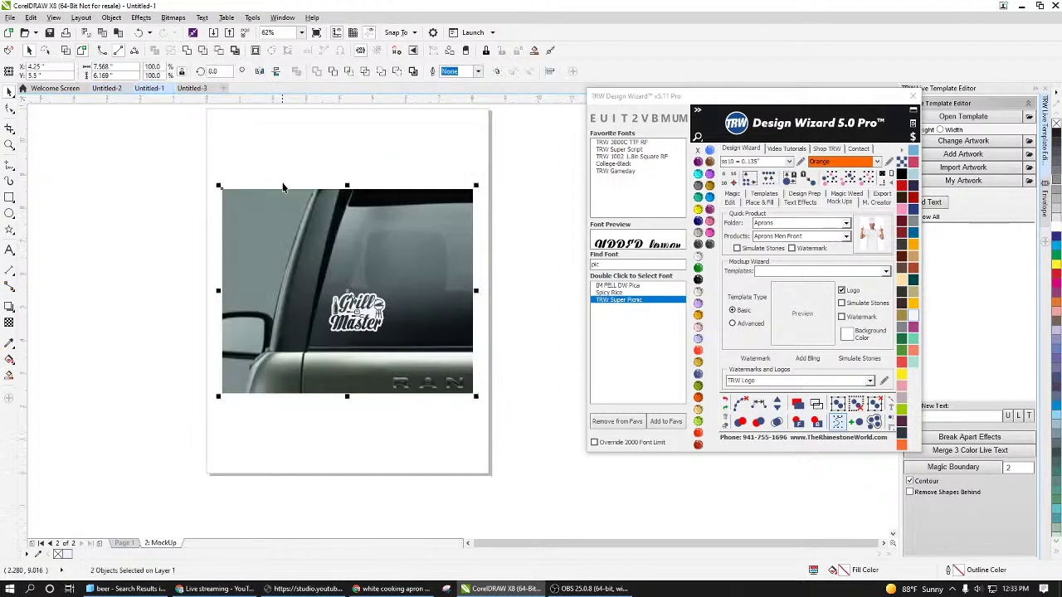
click(123, 543)
scroll(316, 402, down, 2)
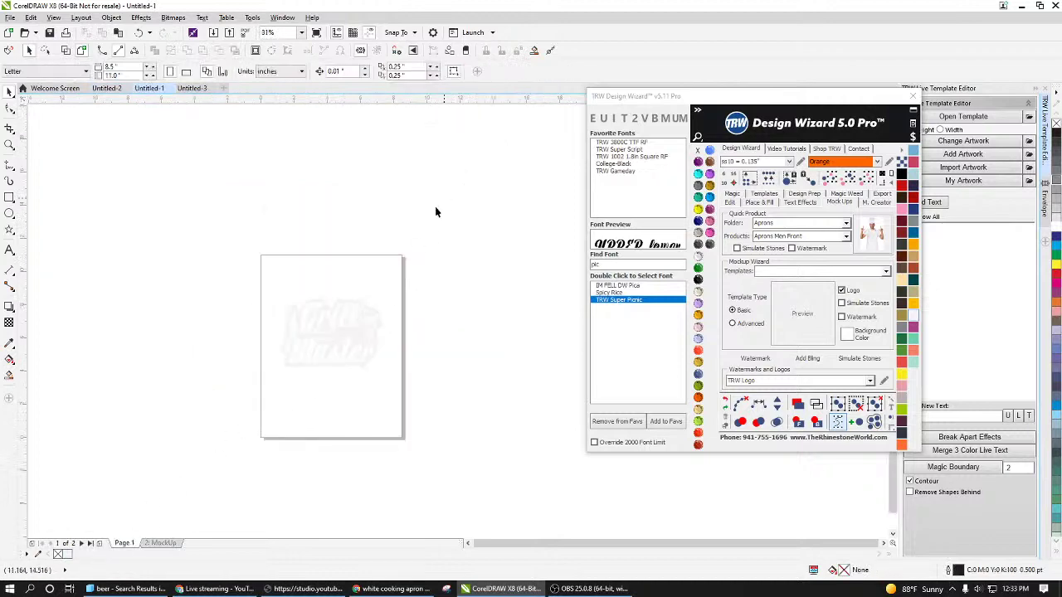
drag(187, 232, 481, 427)
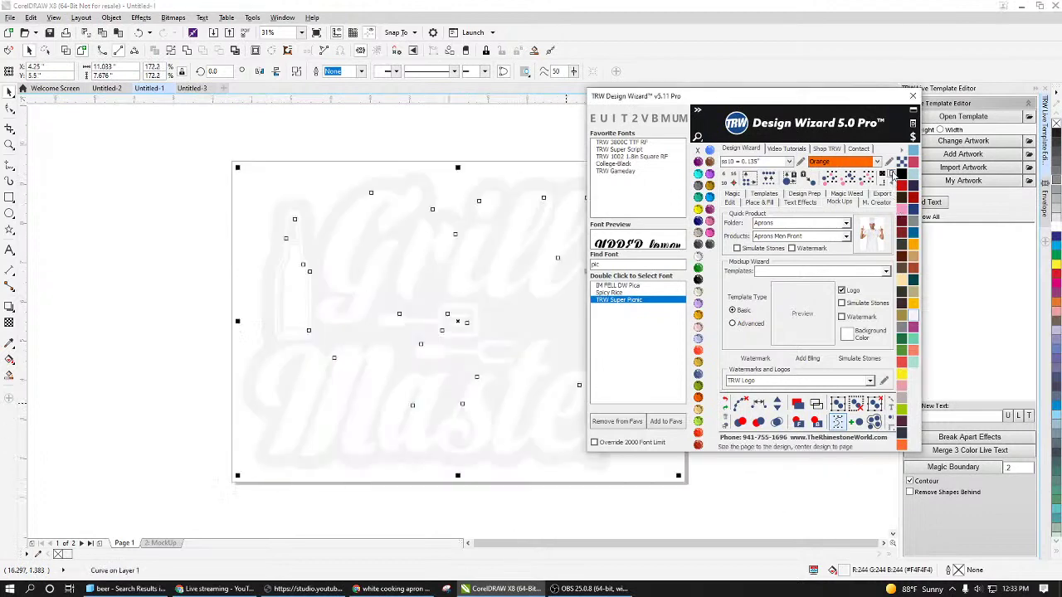
key(shift+F2)
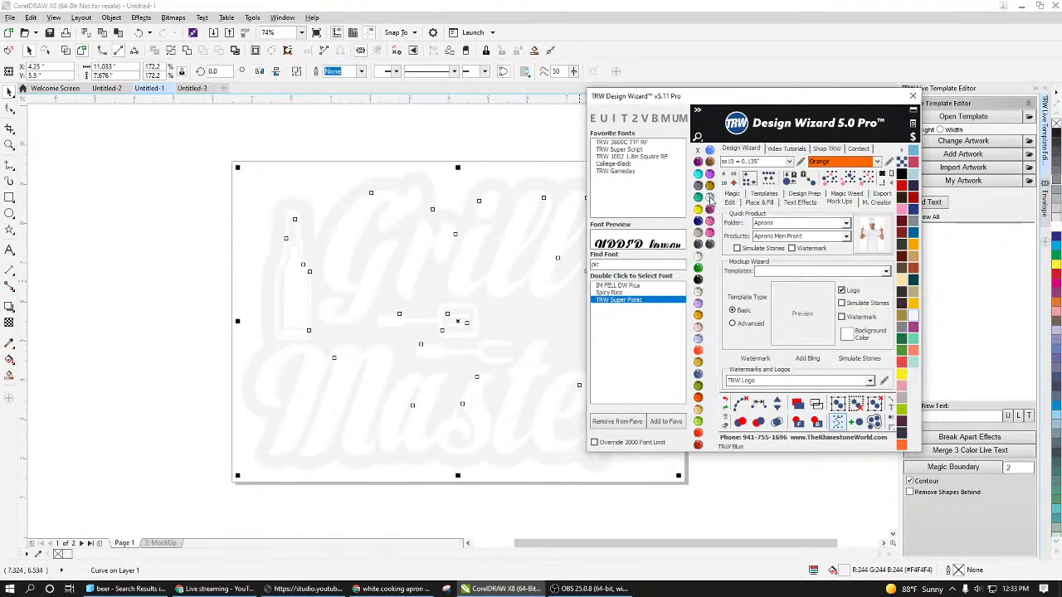
Step: Color the outlined Grill Master design TRW Blue and mock it up on the Aprons Men Front product
click(709, 199)
key(F3)
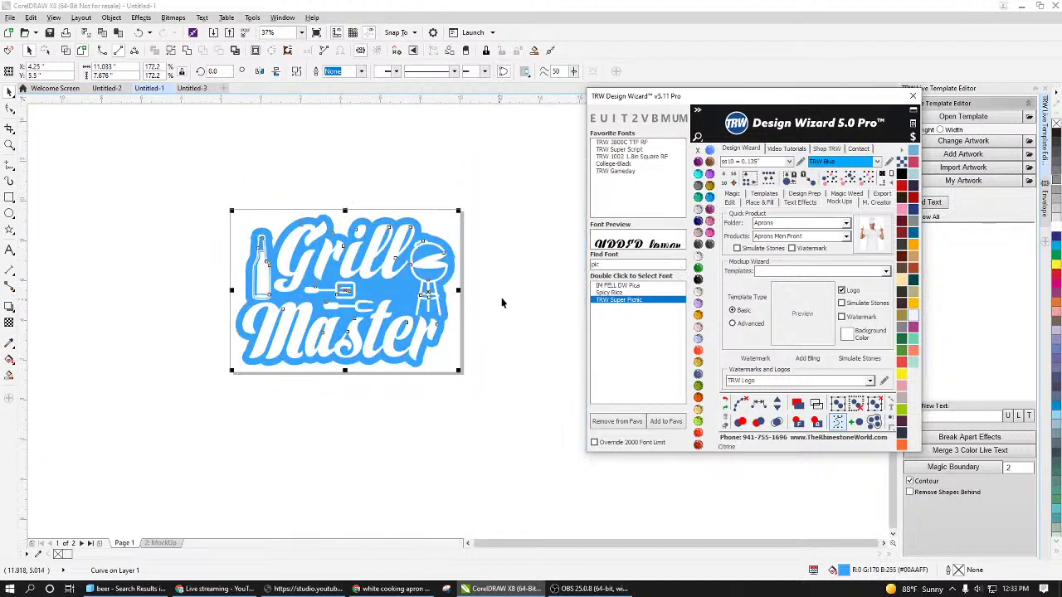
click(875, 238)
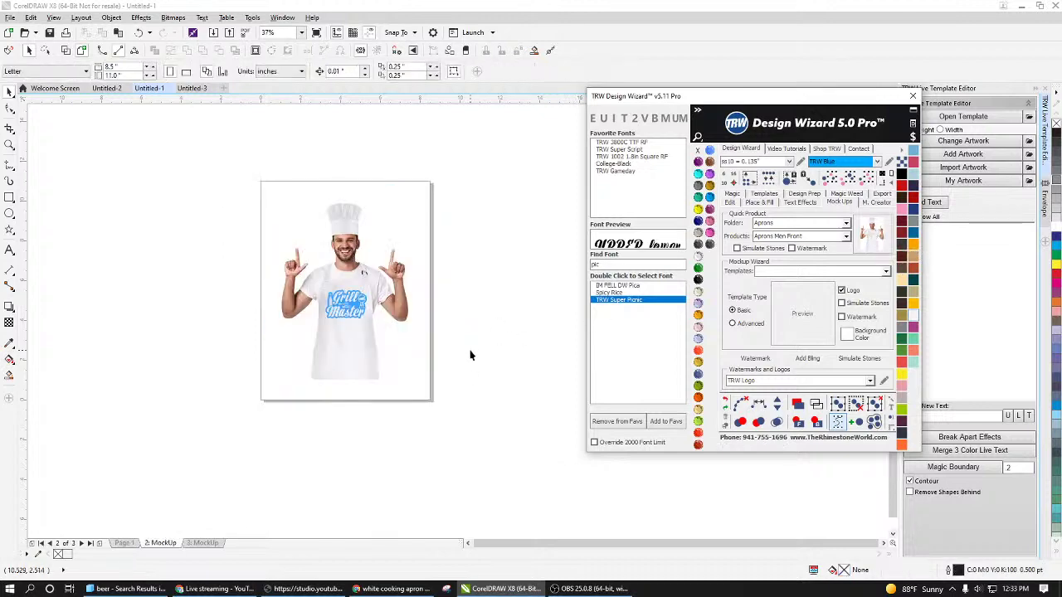
scroll(358, 375, down, 2)
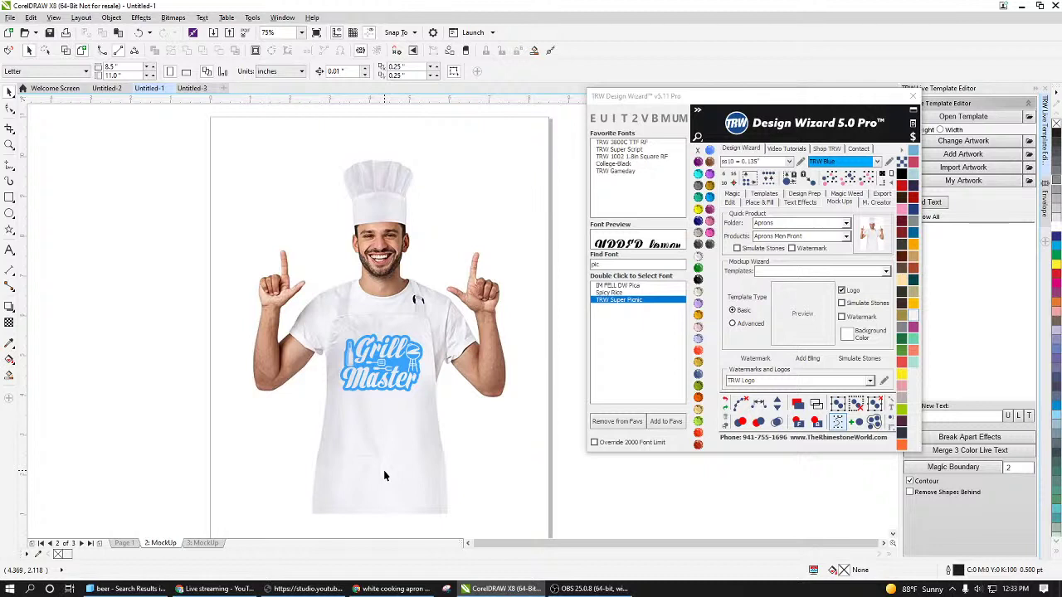
Step: On the first page of Untitled-2, fill the black Grill Master design with Red from the Siser Glitter HTV vinyl library
click(124, 543)
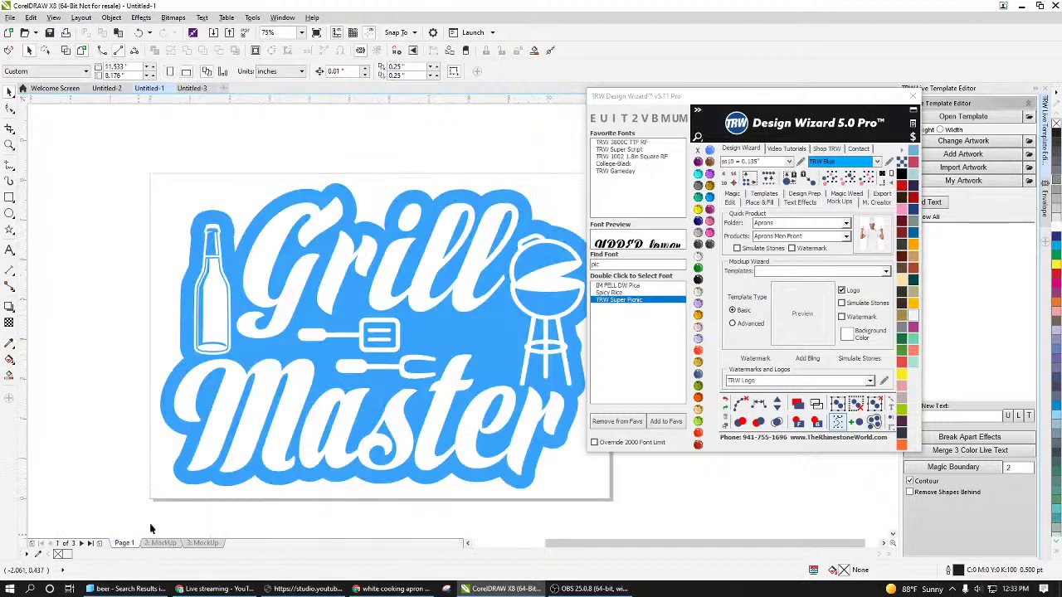
click(192, 88)
click(108, 88)
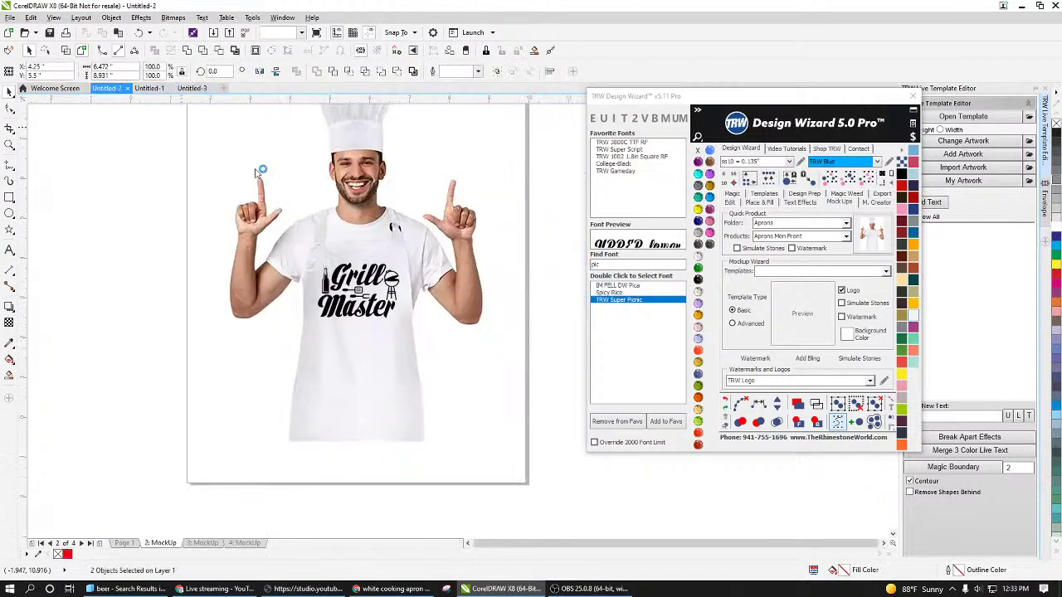
click(124, 542)
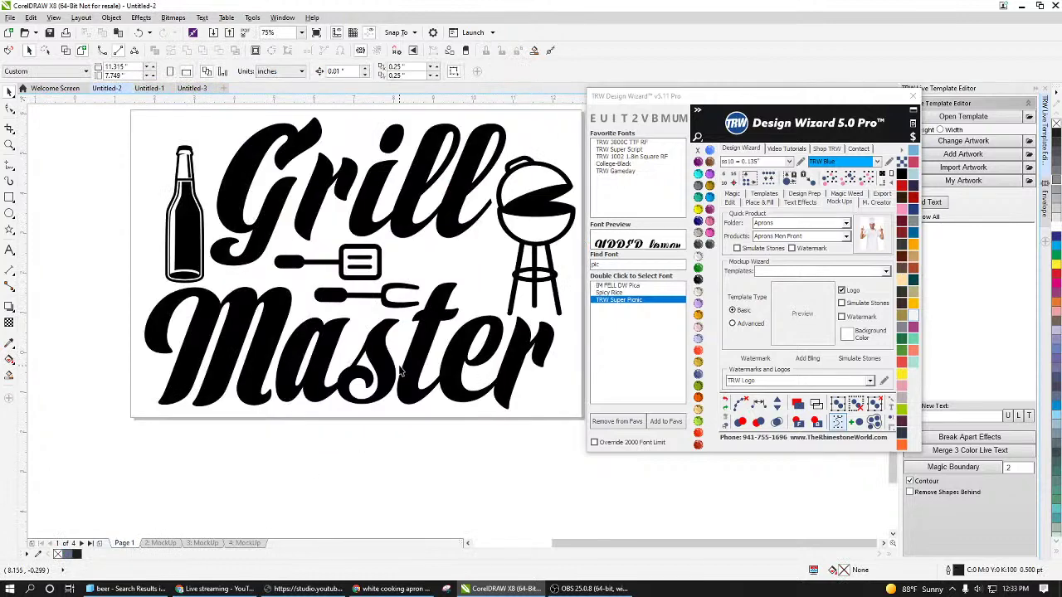
click(408, 365)
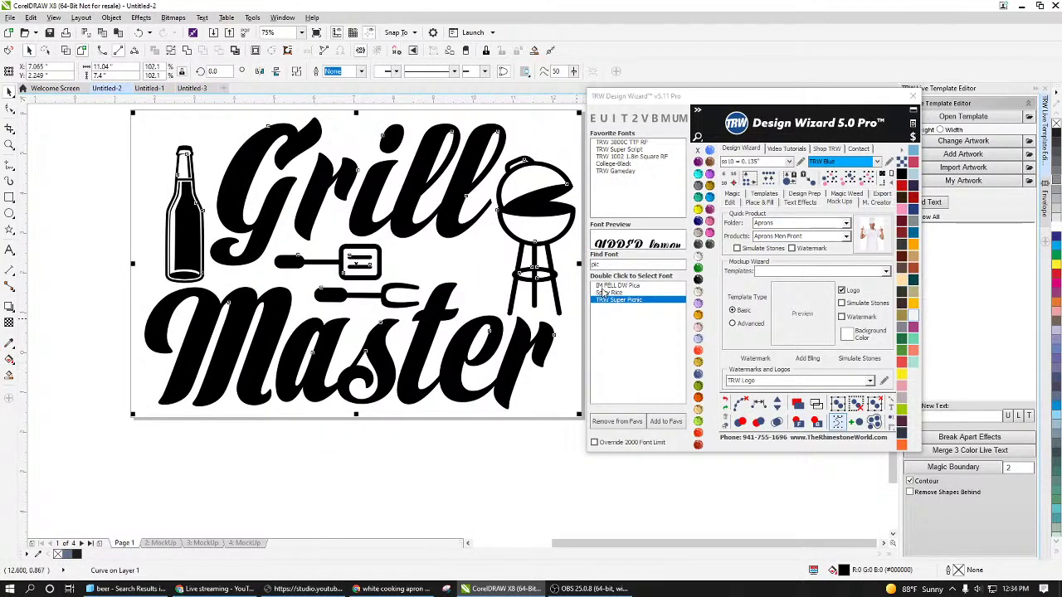
click(905, 156)
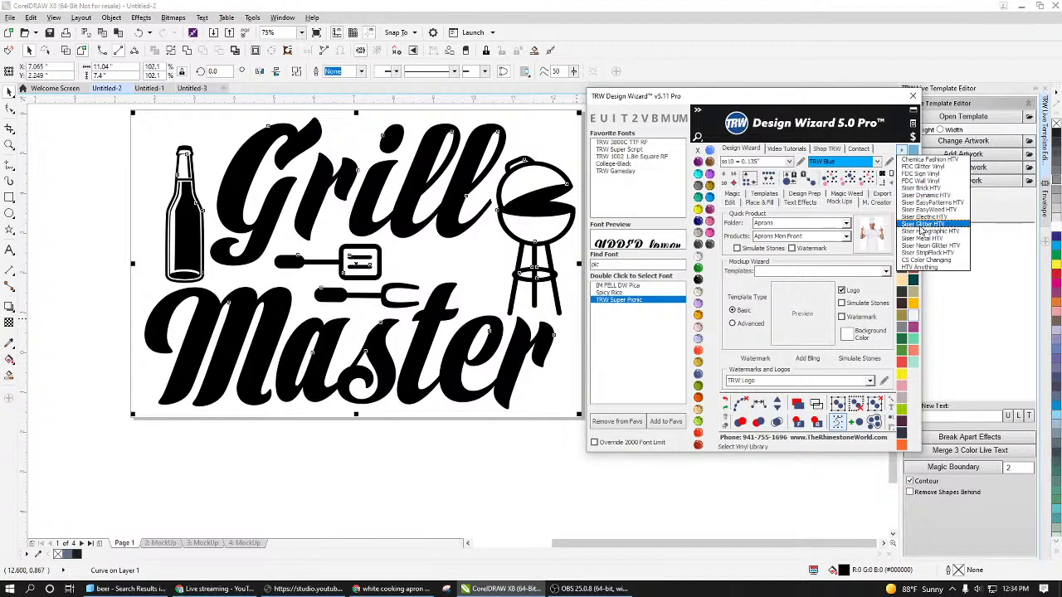
click(919, 230)
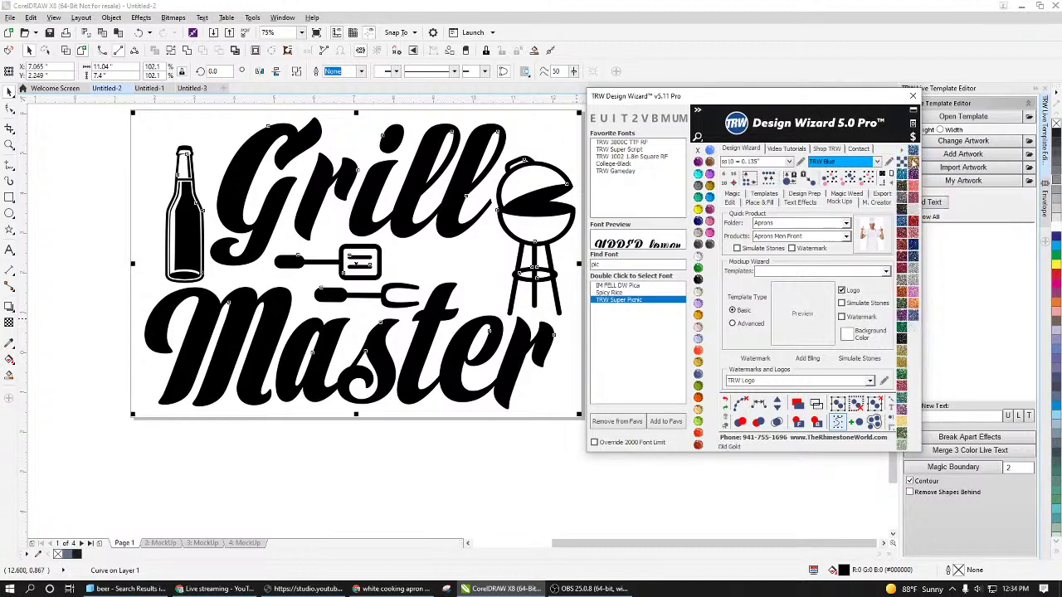
click(911, 227)
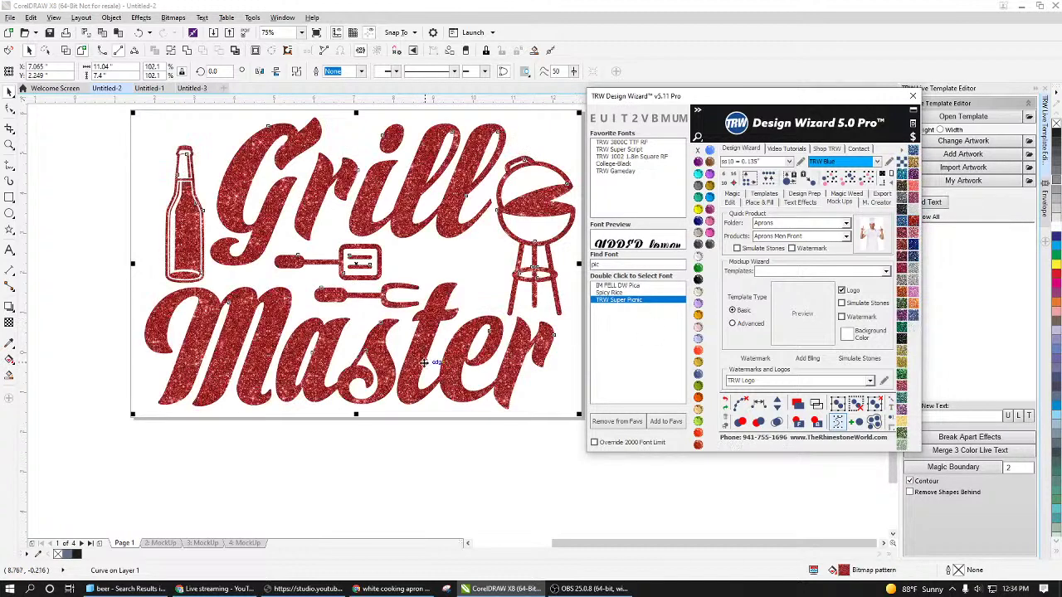
key(Escape)
Step: Examine the glitter texture of the Grill Master lettering up close and in the full design
scroll(424, 348, up, 3)
scroll(425, 323, down, 3)
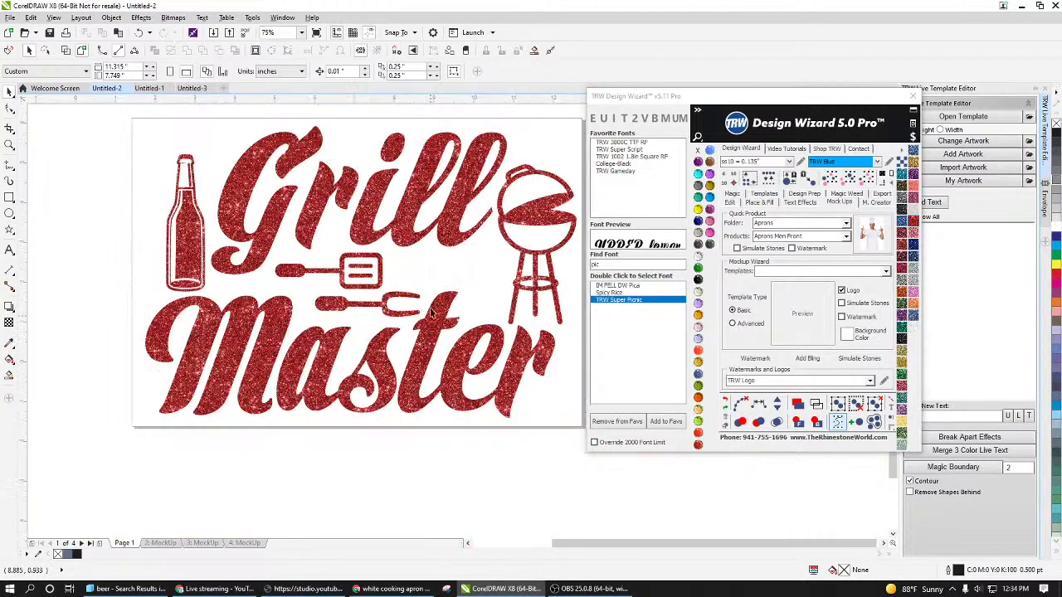
scroll(370, 211, up, 3)
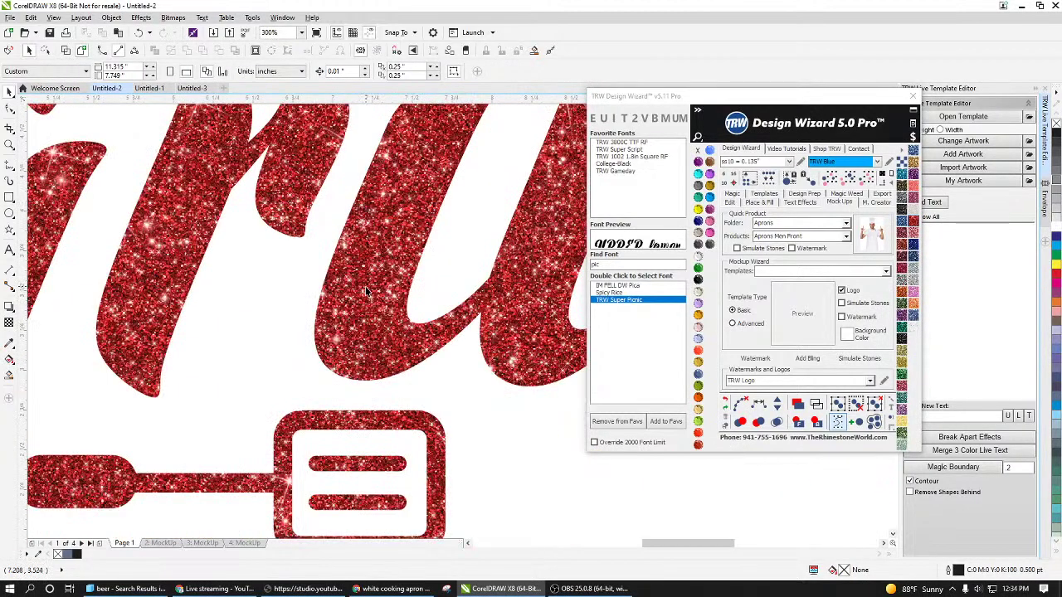
scroll(366, 286, down, 2)
scroll(372, 284, down, 1)
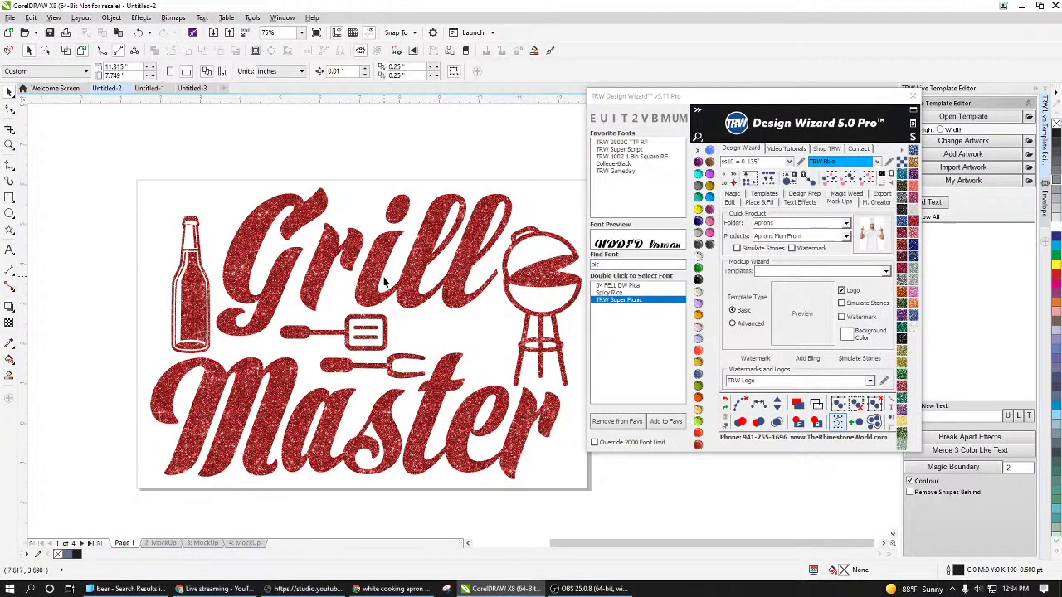
scroll(372, 316, down, 1)
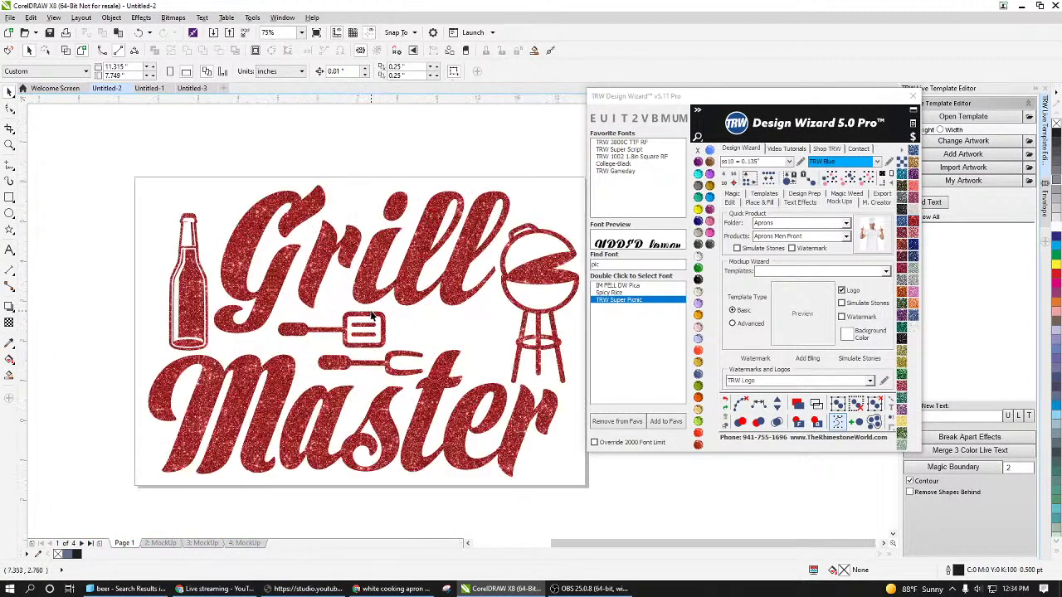
Step: Mock up the red glitter Grill Master design on the Aprons Men Front product and inspect the print on the apron
scroll(372, 316, down, 1)
click(461, 317)
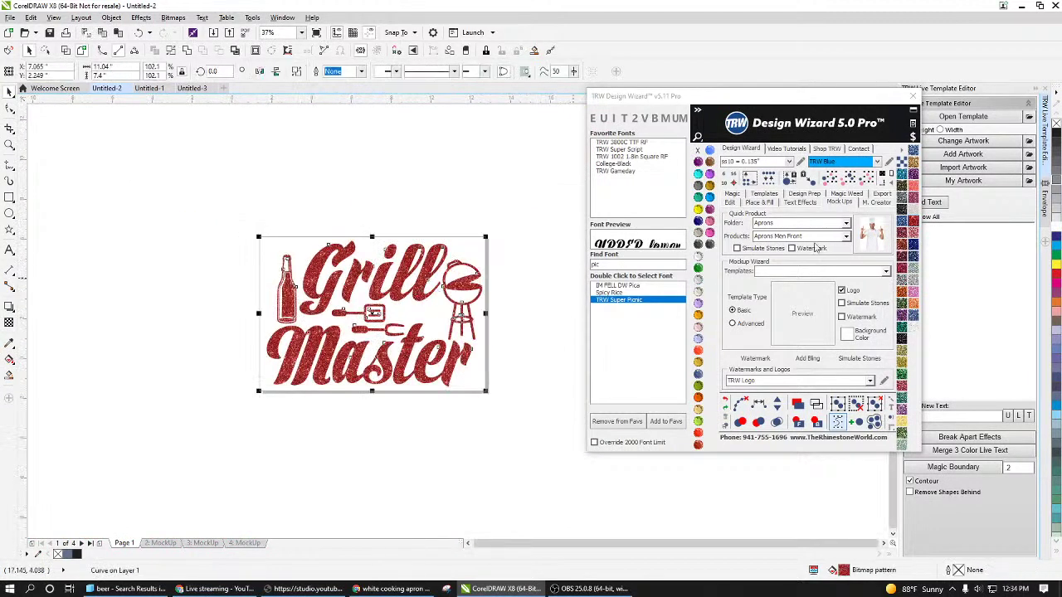
click(872, 234)
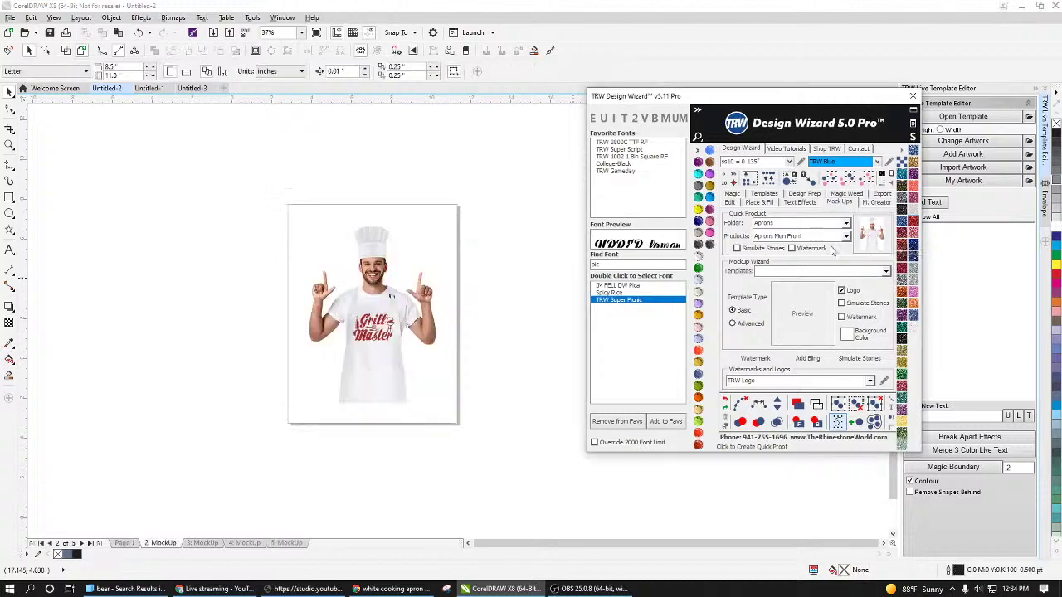
scroll(372, 344, up, 4)
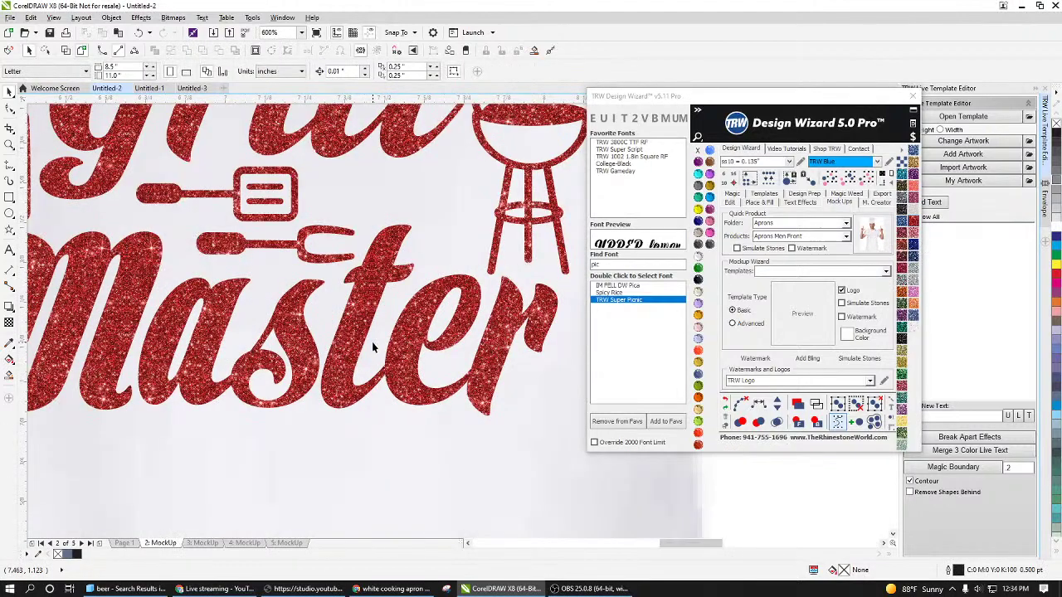
scroll(372, 348, up, 2)
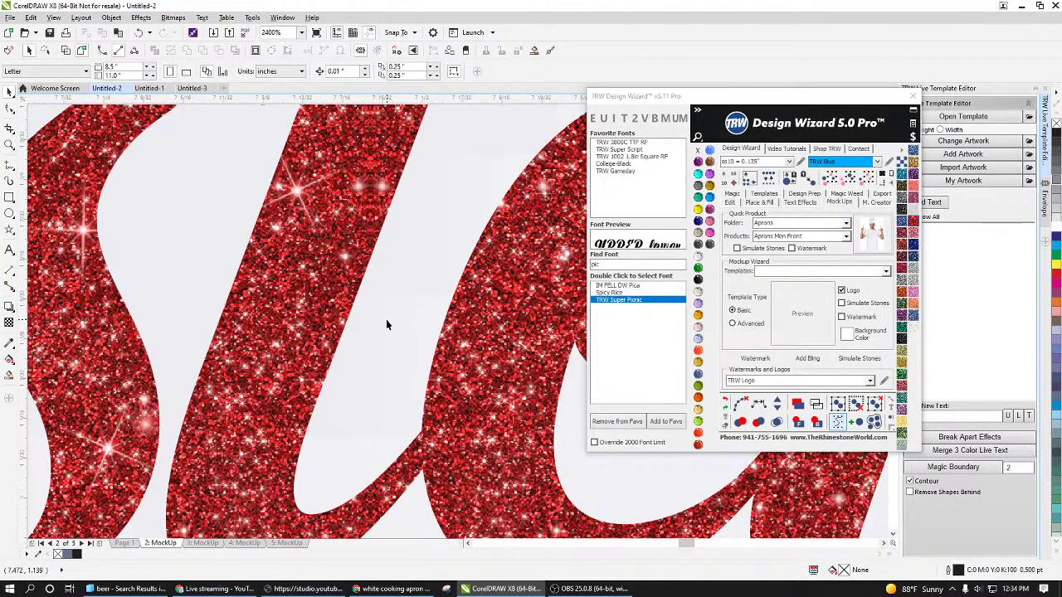
scroll(387, 322, down, 4)
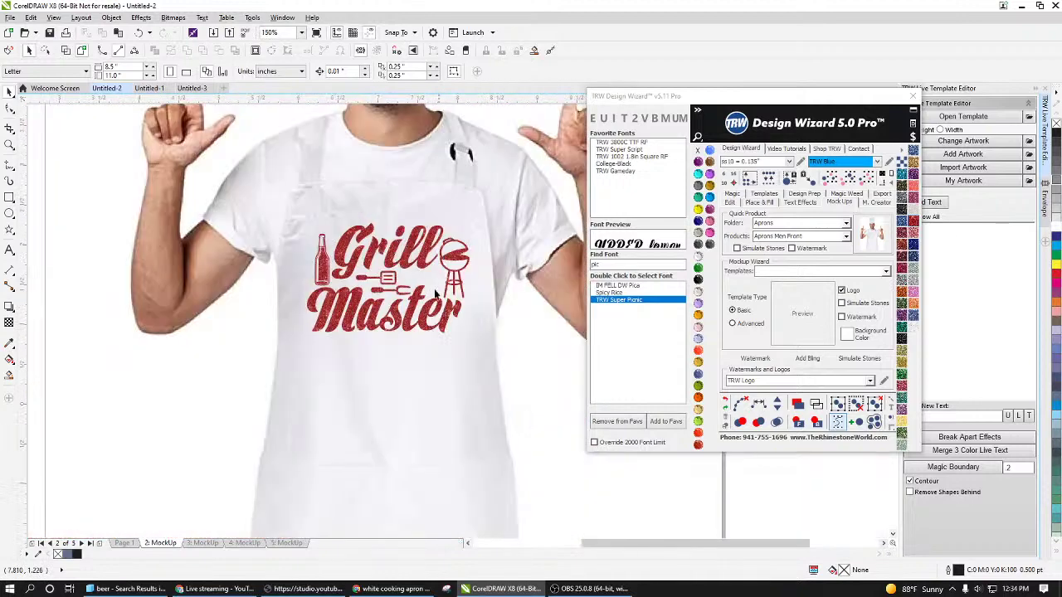
scroll(373, 263, up, 2)
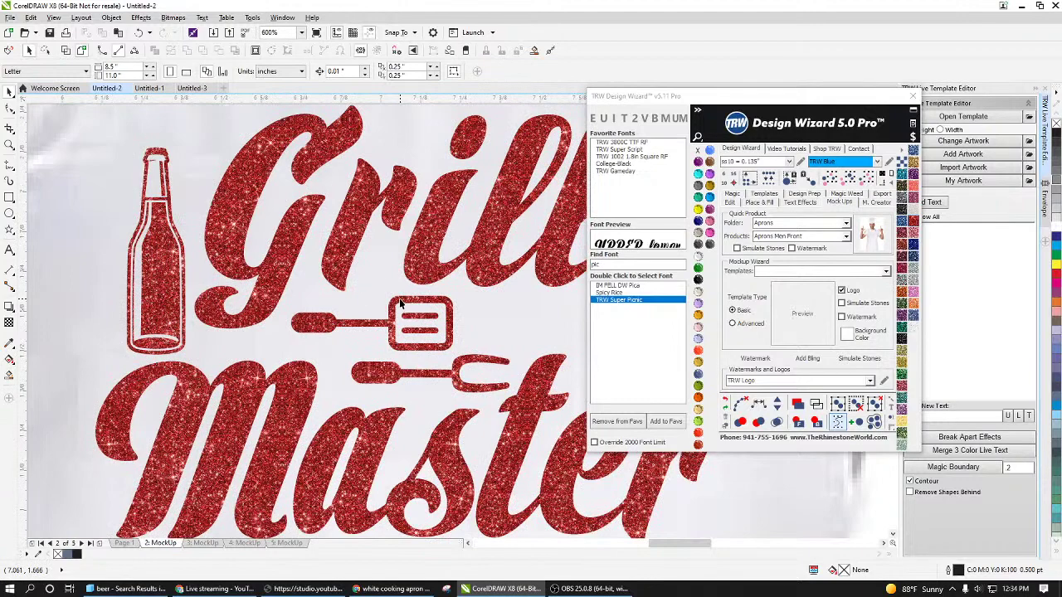
scroll(402, 298, down, 2)
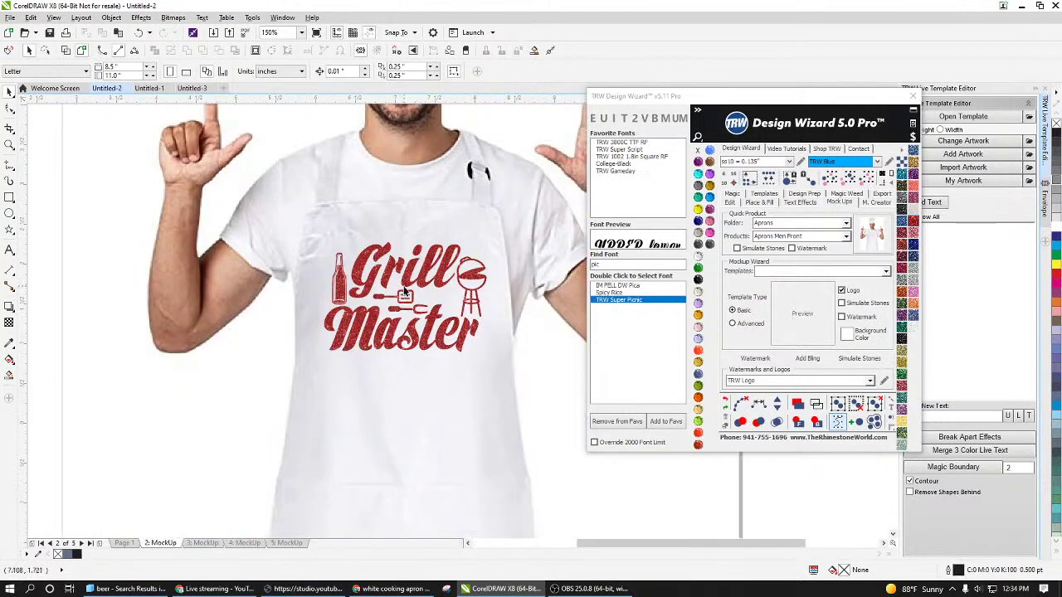
Step: Check the pricing information for the red glitter design on the first page, and return to its apron mockup page
click(123, 544)
scroll(257, 382, down, 2)
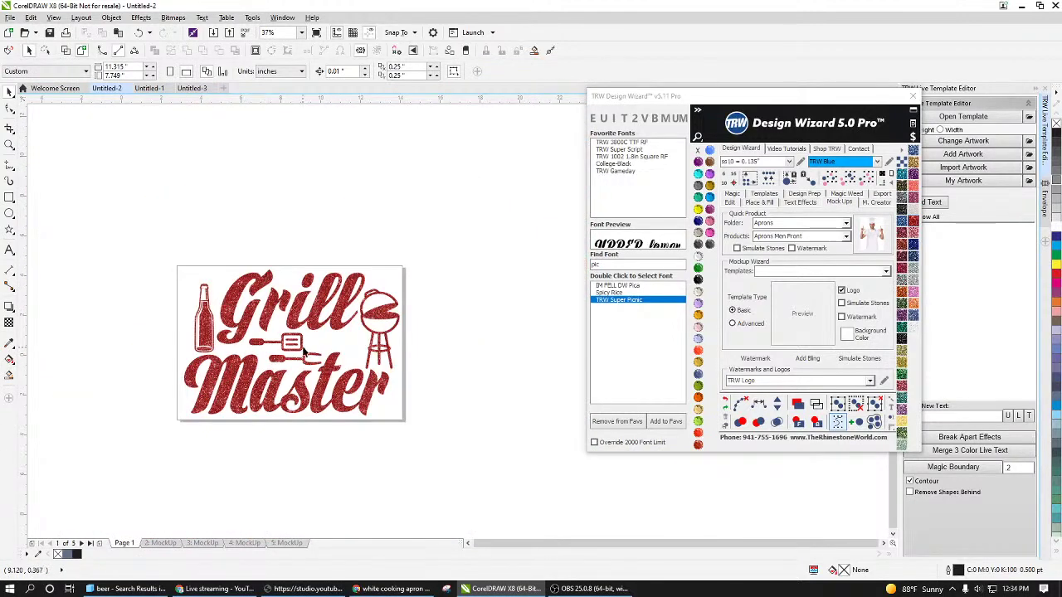
click(311, 324)
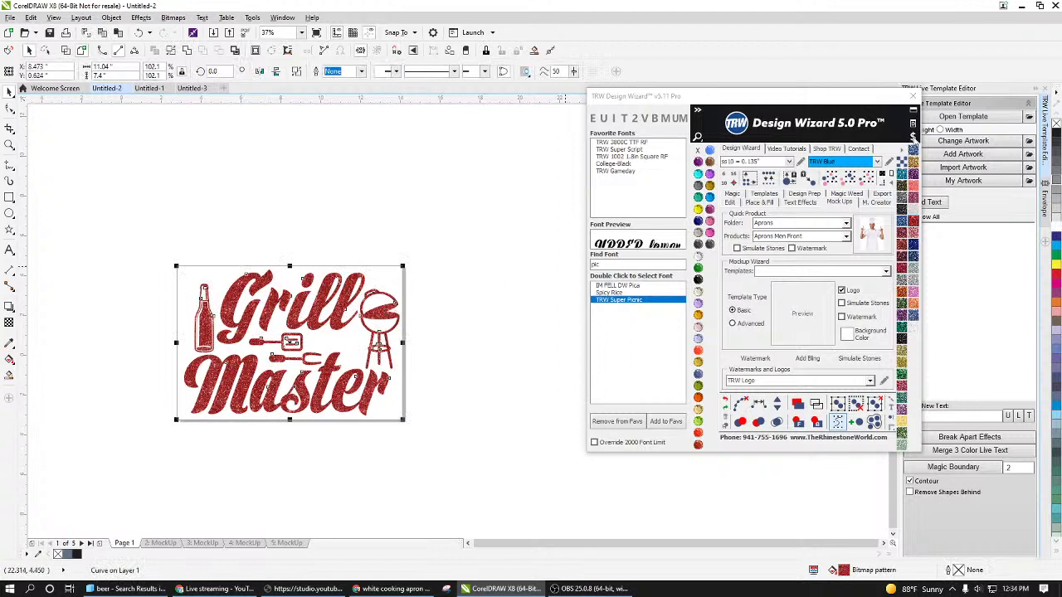
click(912, 137)
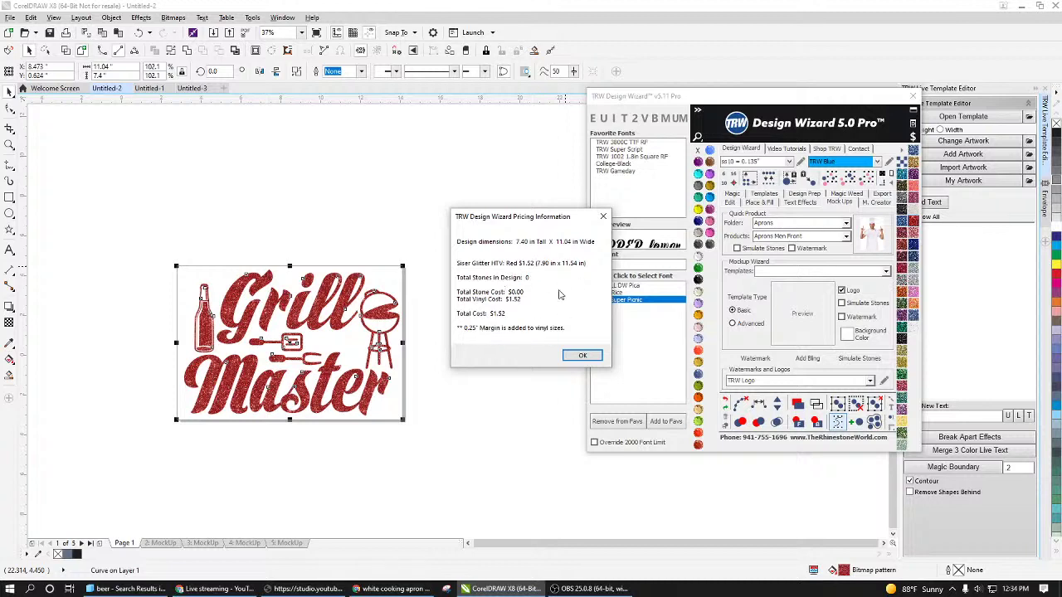
click(578, 359)
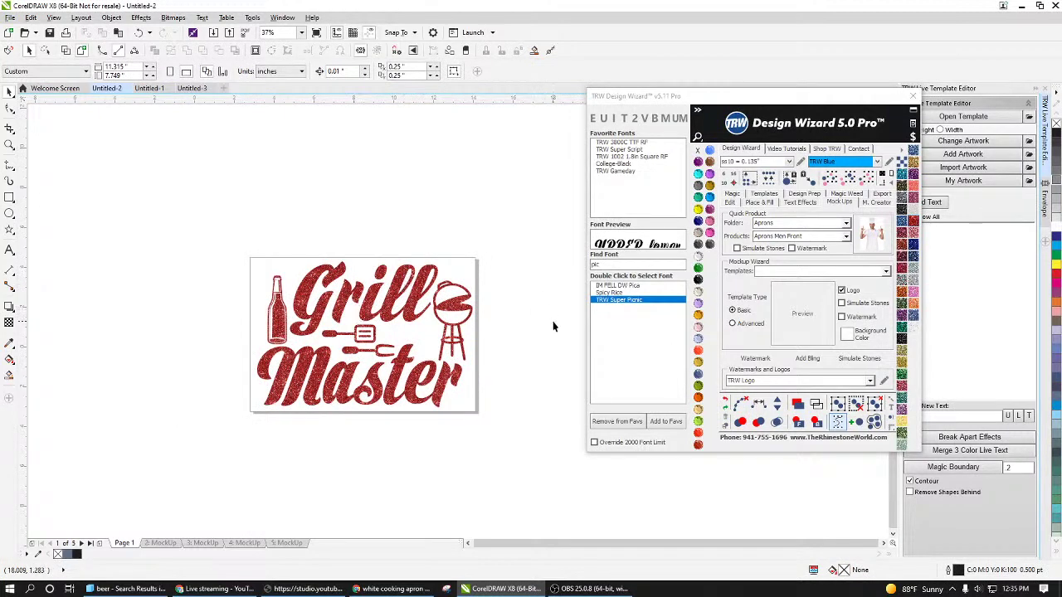
click(450, 301)
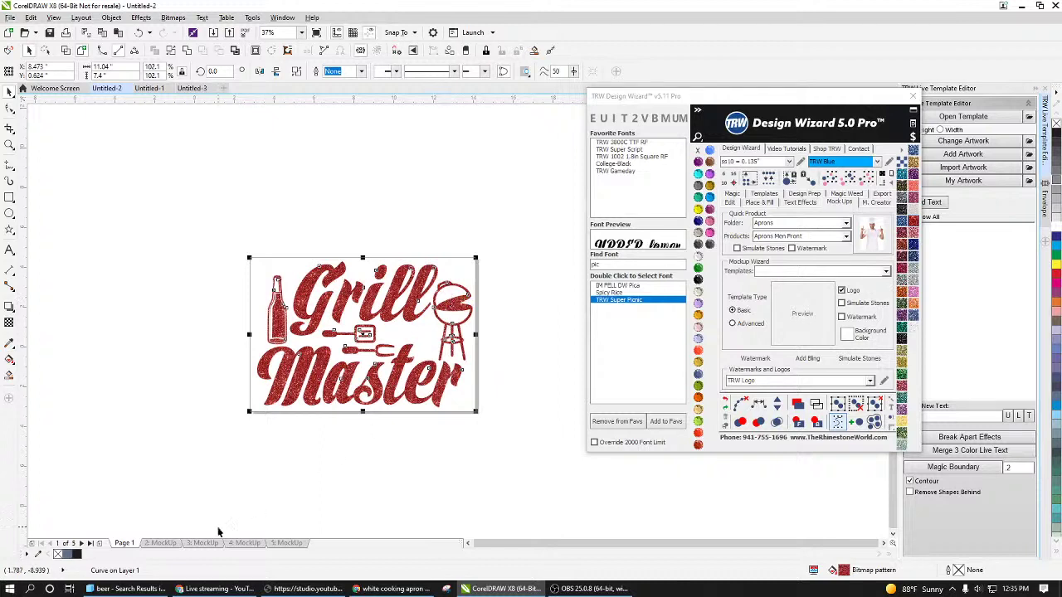
click(165, 543)
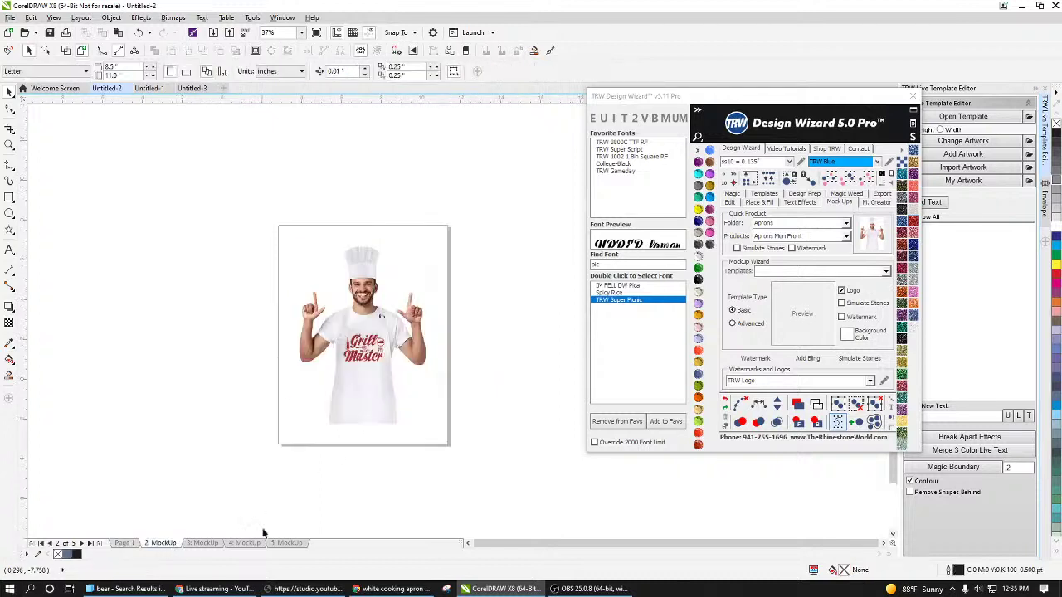
Step: Review the Grill Master artwork and its mockup pages, examining the car window decal mockup up close
click(371, 358)
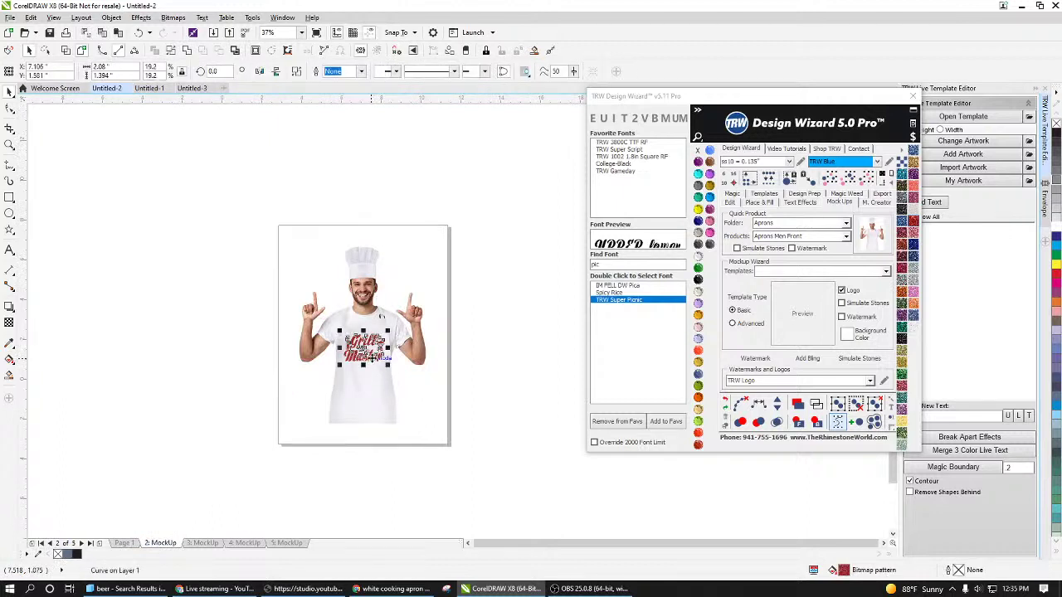
click(124, 544)
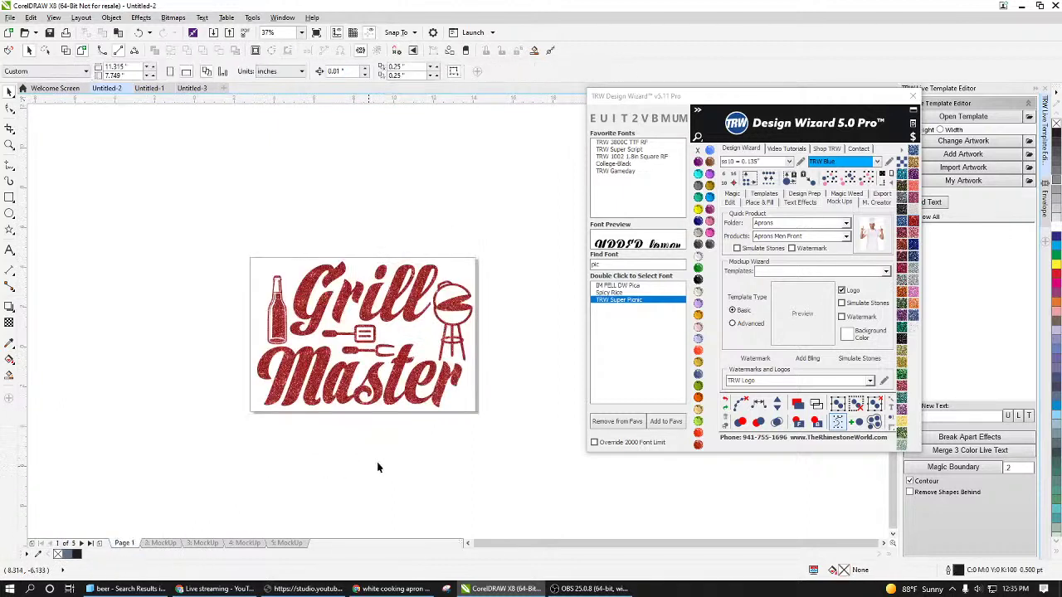
click(163, 544)
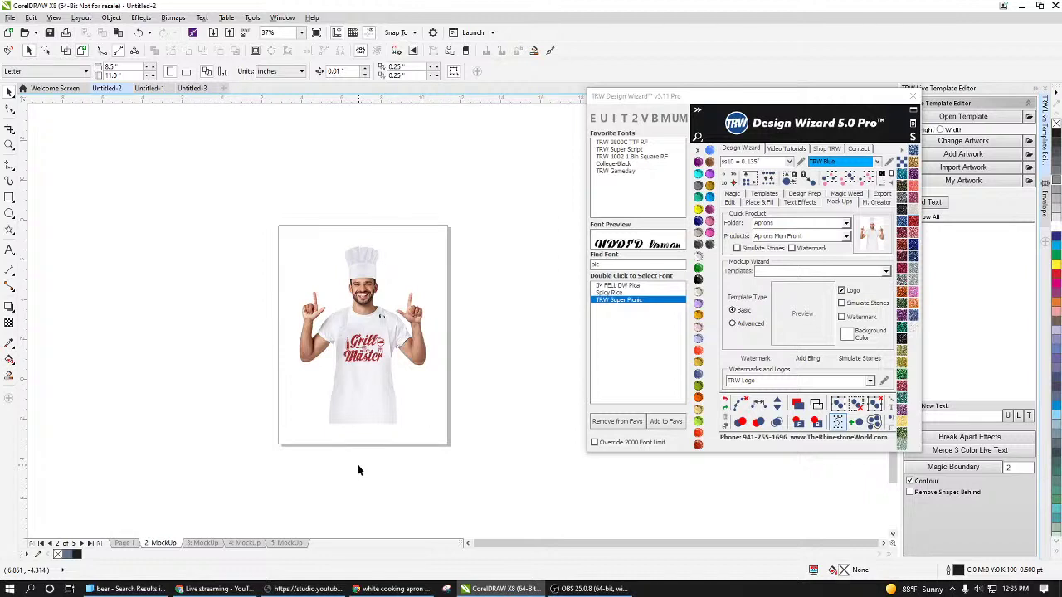
click(205, 544)
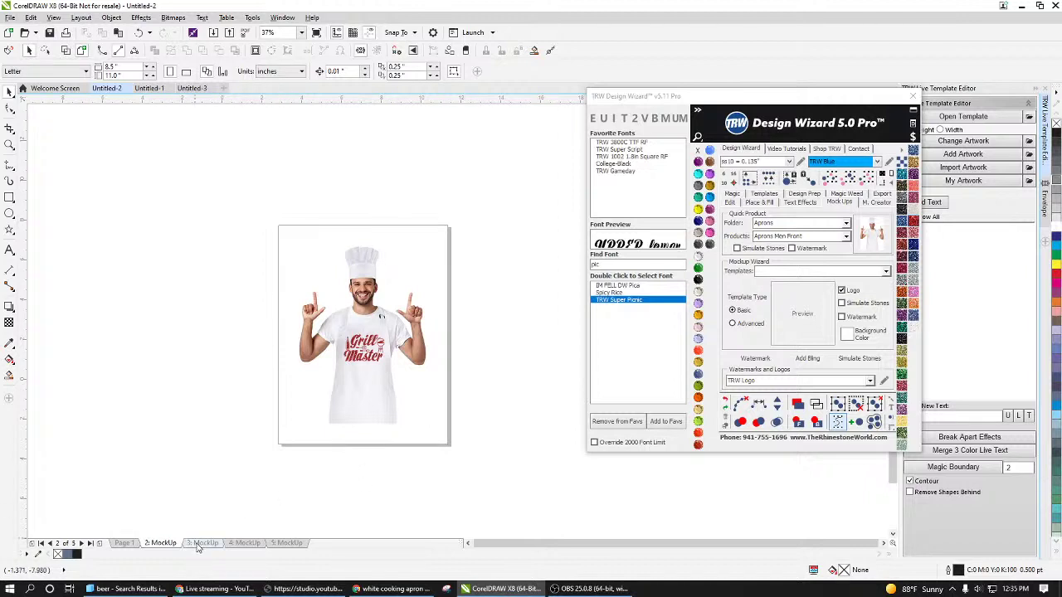
click(249, 544)
click(287, 544)
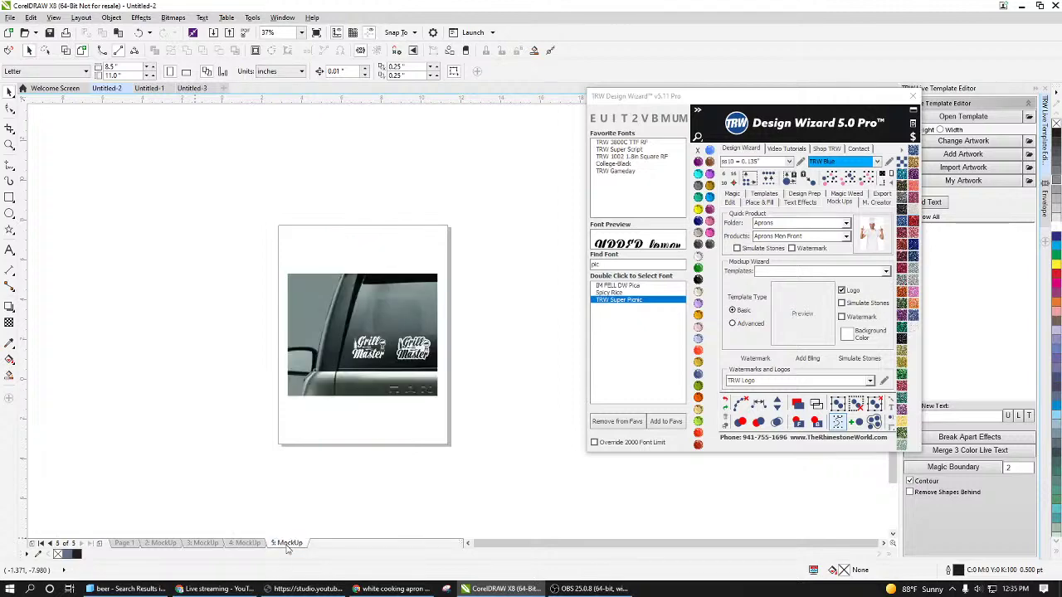
scroll(425, 357, up, 5)
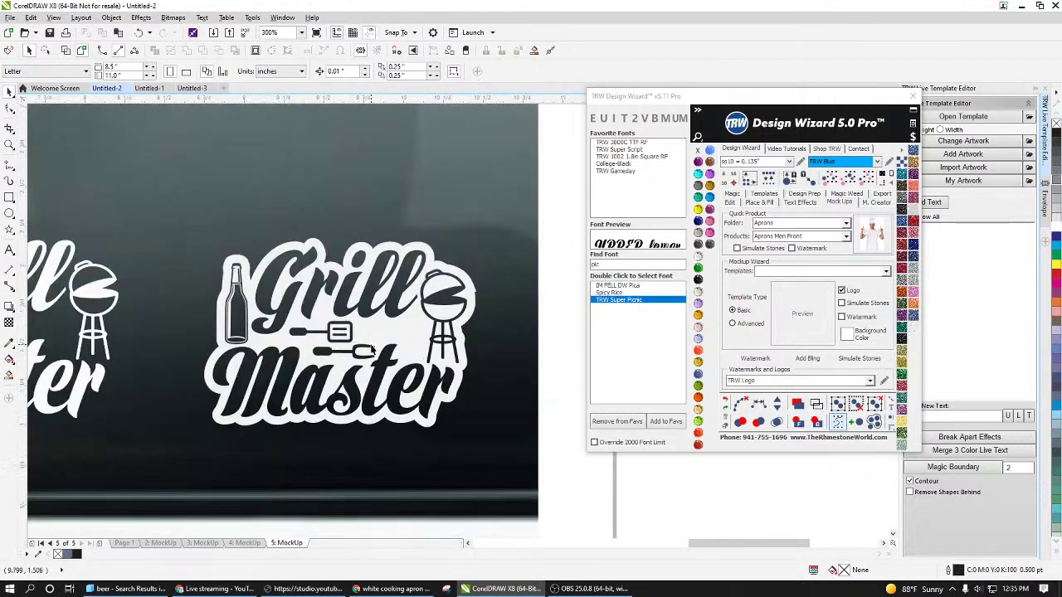
scroll(395, 345, down, 3)
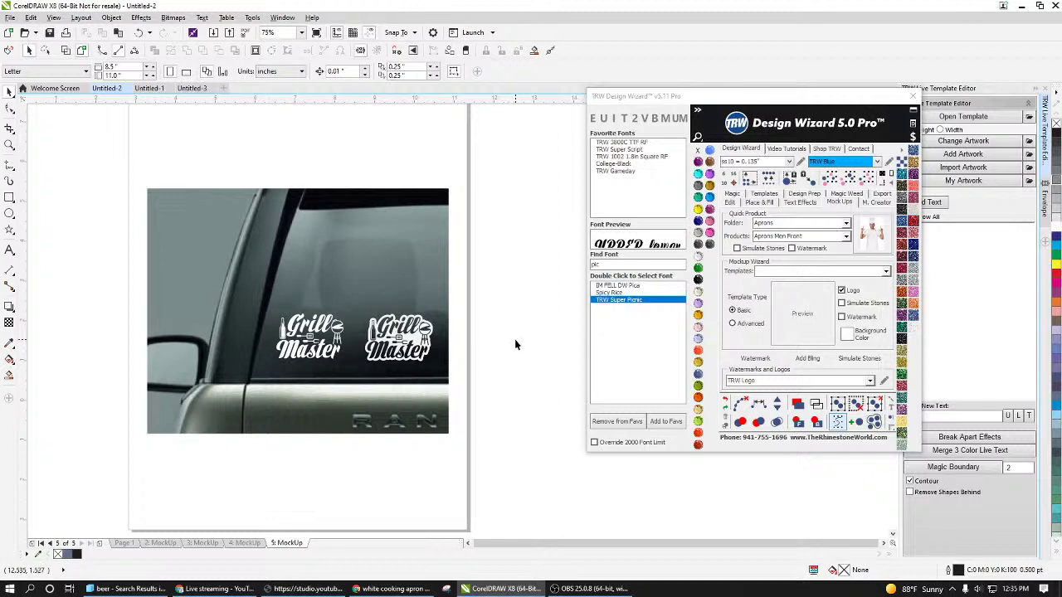
Step: Create a blank document and try to place a mockup file on its page, deleting the dropped object
click(223, 89)
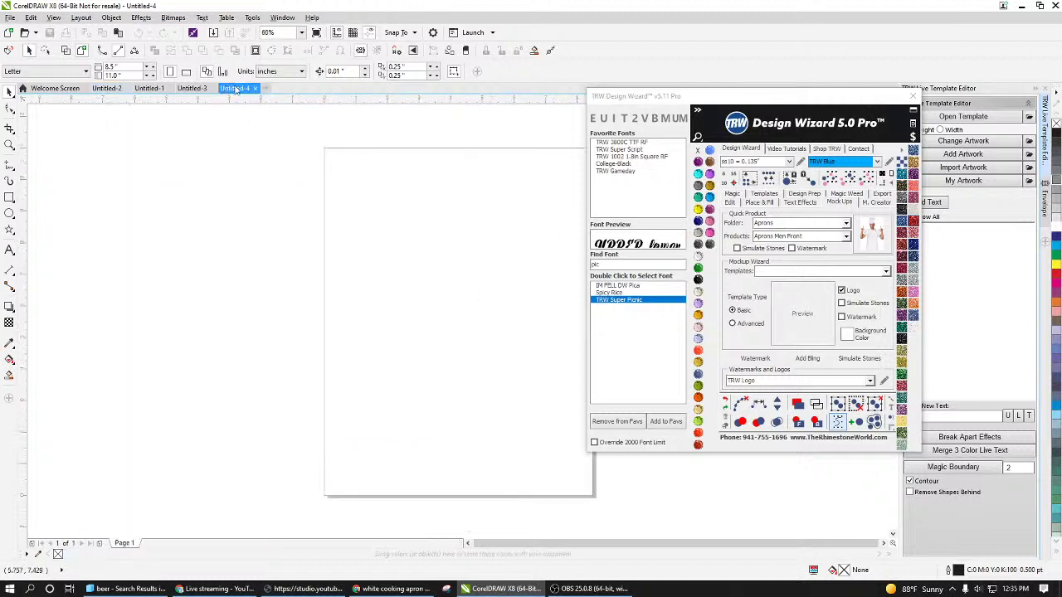
scroll(390, 312, down, 2)
scroll(429, 314, up, 3)
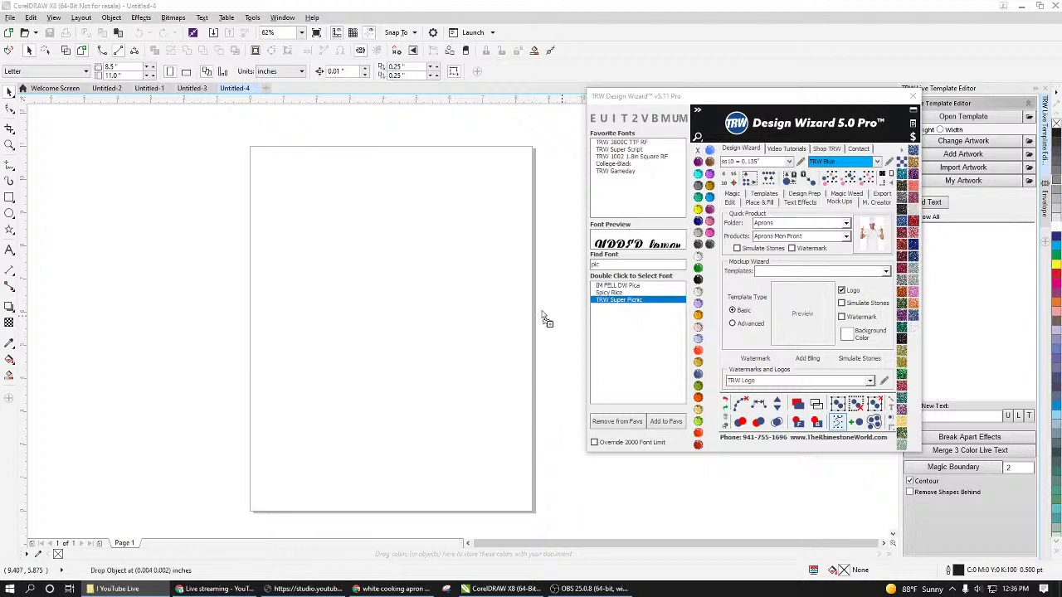
click(393, 307)
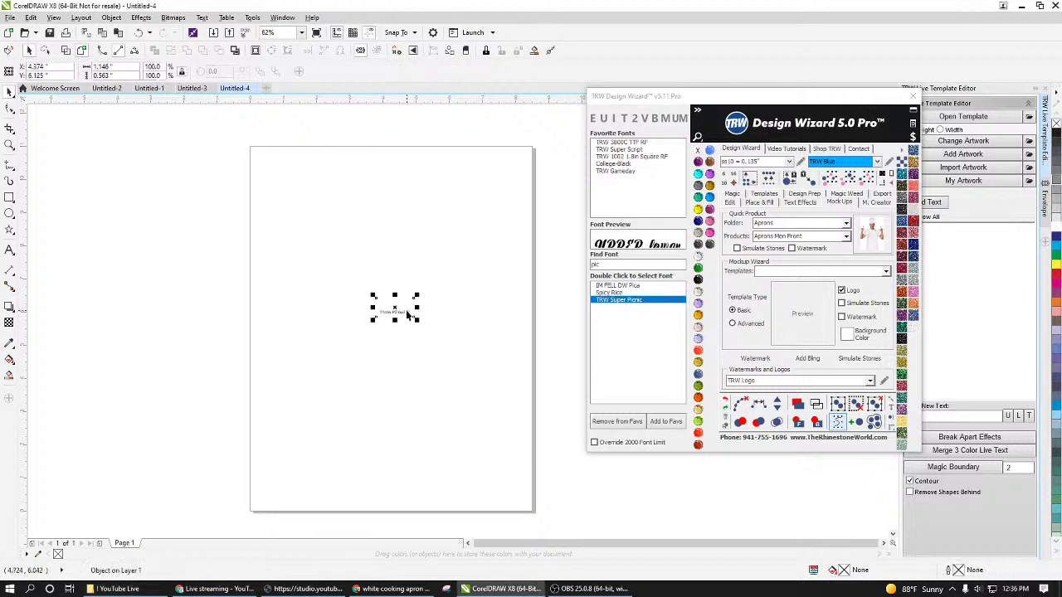
key(Delete)
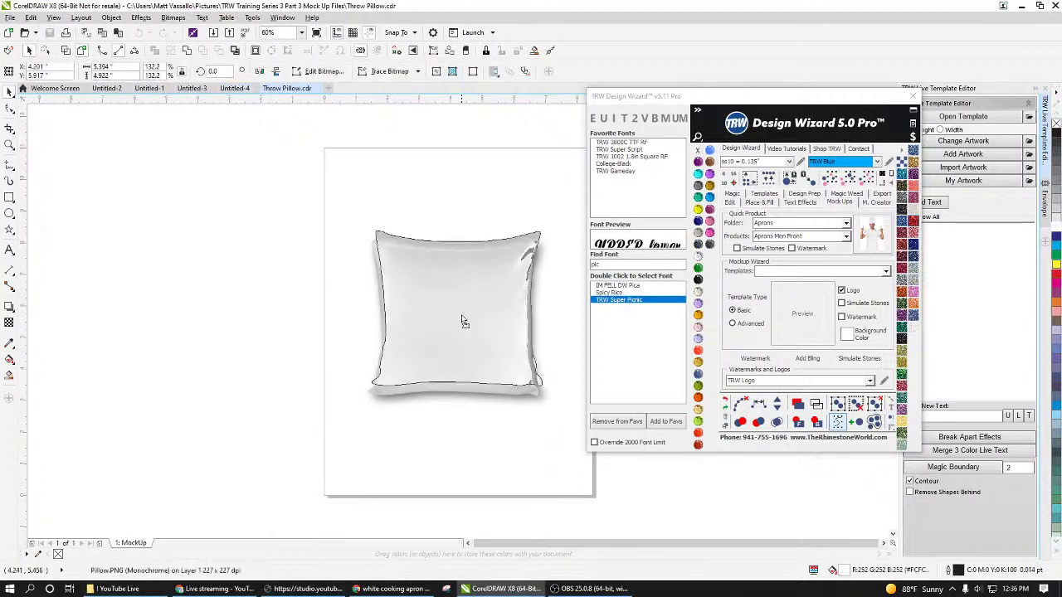
Step: Try recoloring the throw pillow mockup with the Citrine color
scroll(538, 299, up, 3)
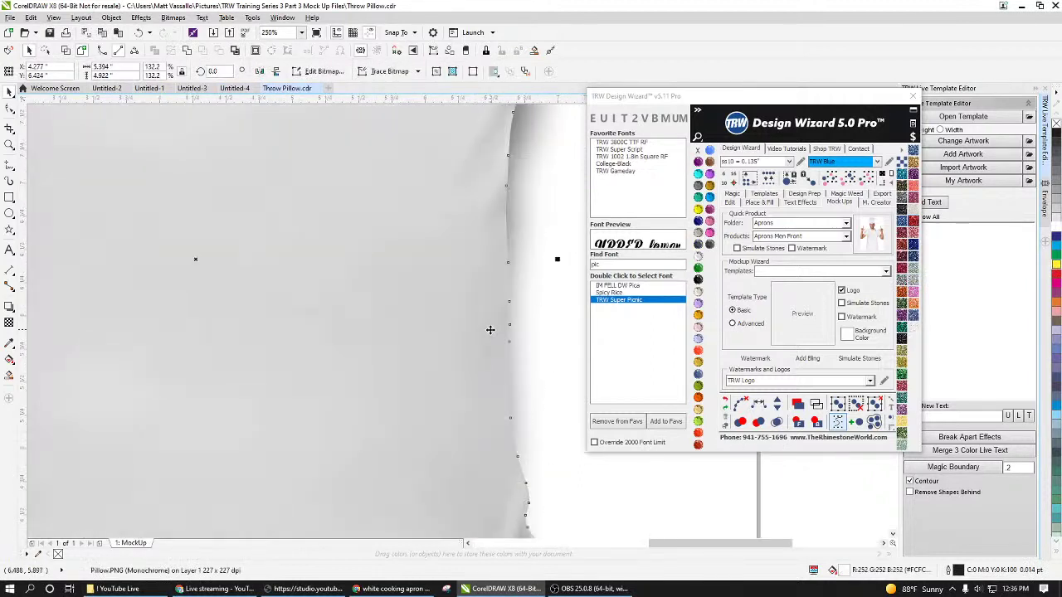
click(707, 221)
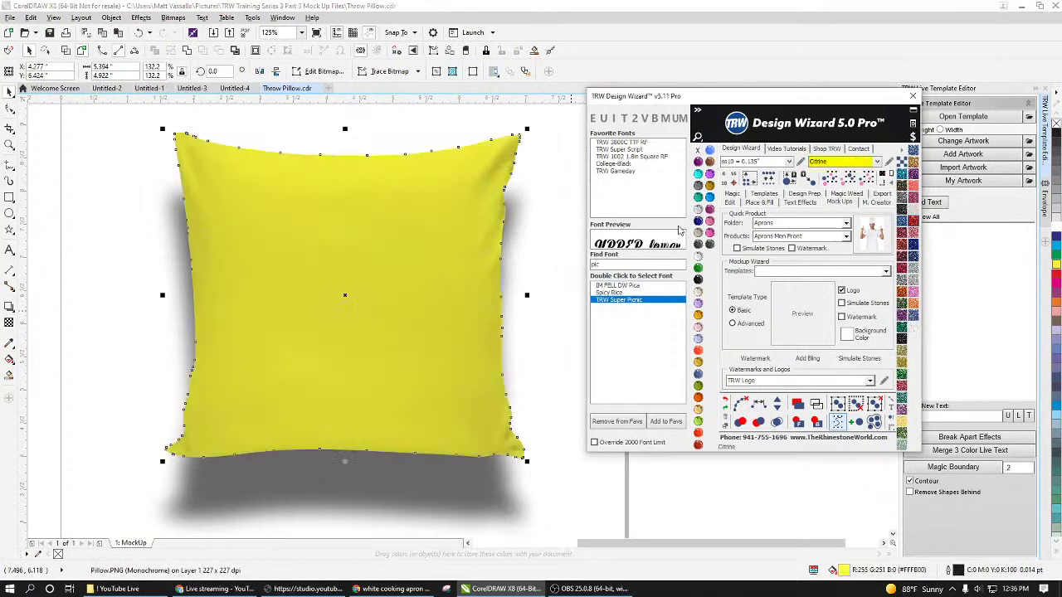
scroll(548, 355, down, 4)
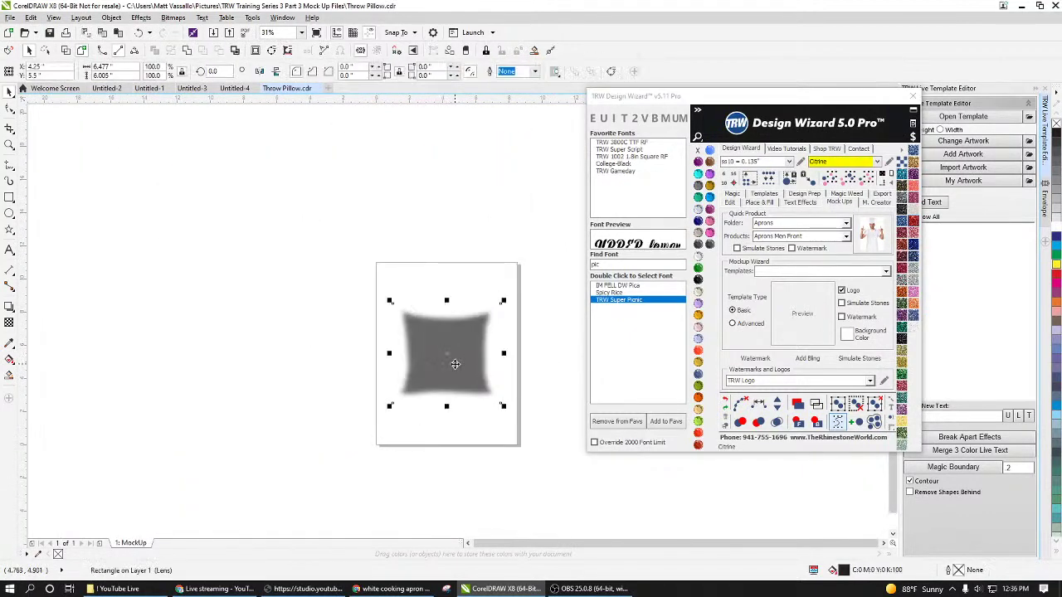
Step: Clear the remaining pillow shadow from the Throw Pillow.cdr page and paste the copied white pillow image
key(Delete)
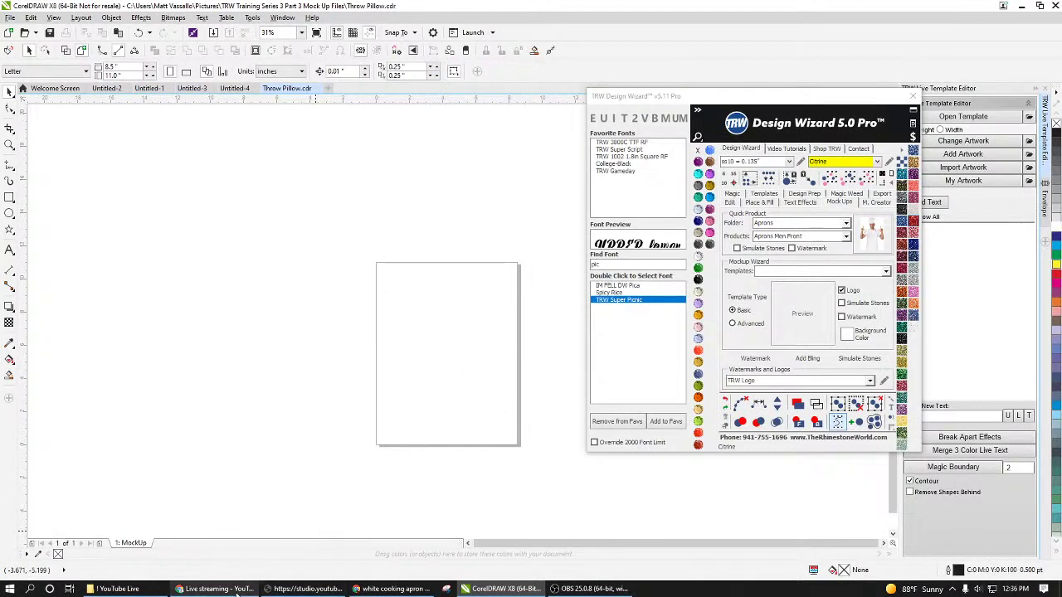
click(378, 591)
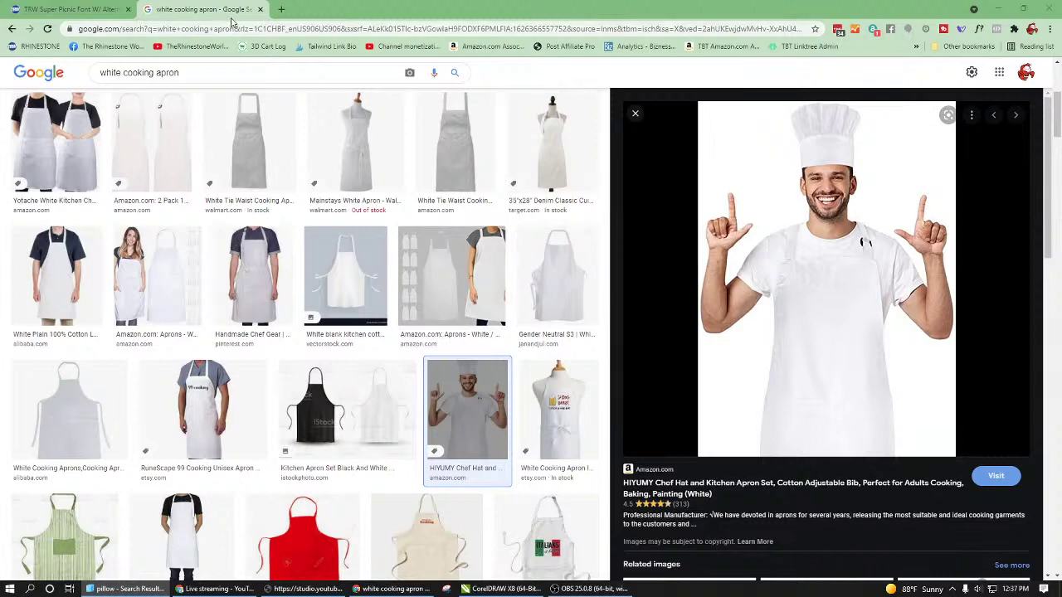
click(470, 589)
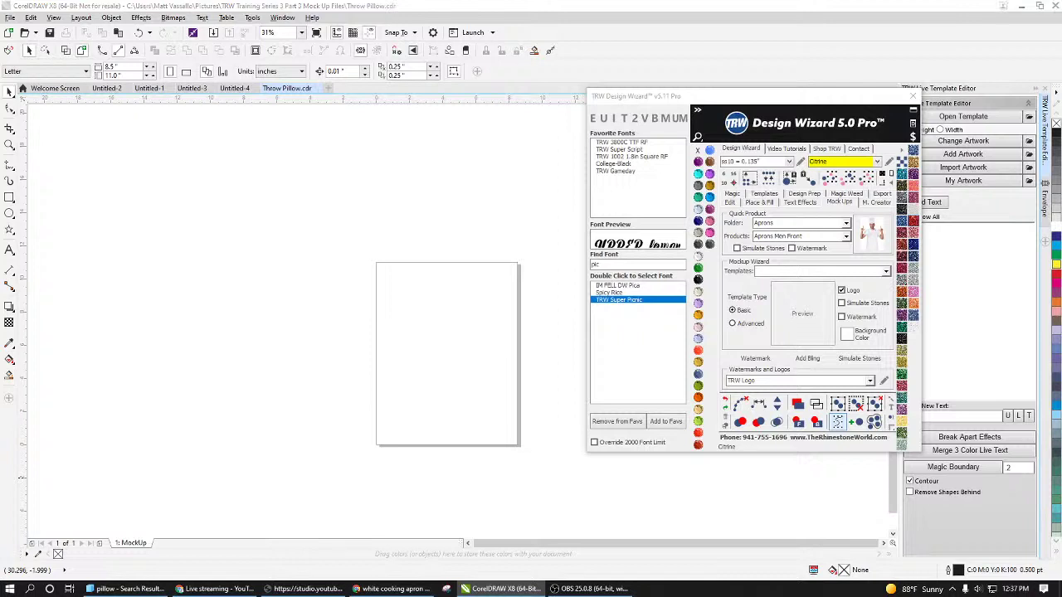
key(ctrl+v)
scroll(456, 347, up, 4)
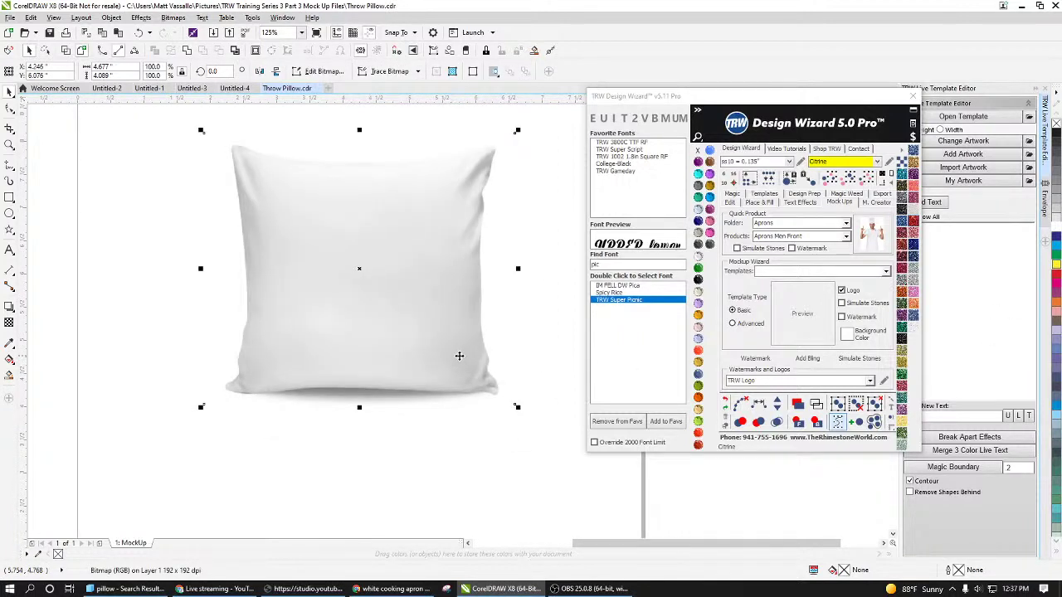
Step: Choose the Light Topaz color with the pasted pillow image selected, and shift the pillow slightly on the page
scroll(456, 360, down, 2)
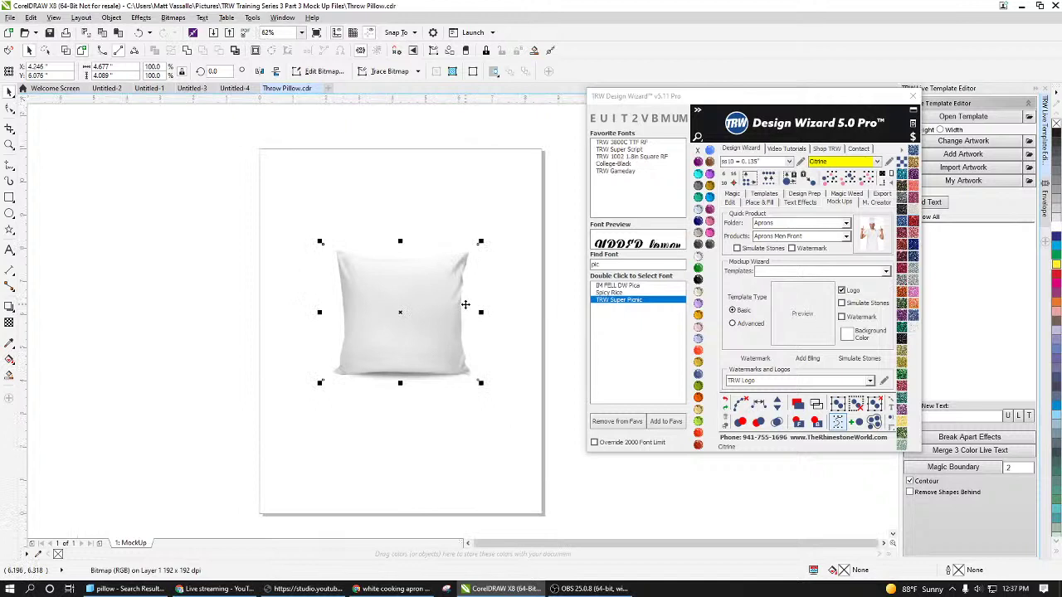
scroll(433, 300, up, 2)
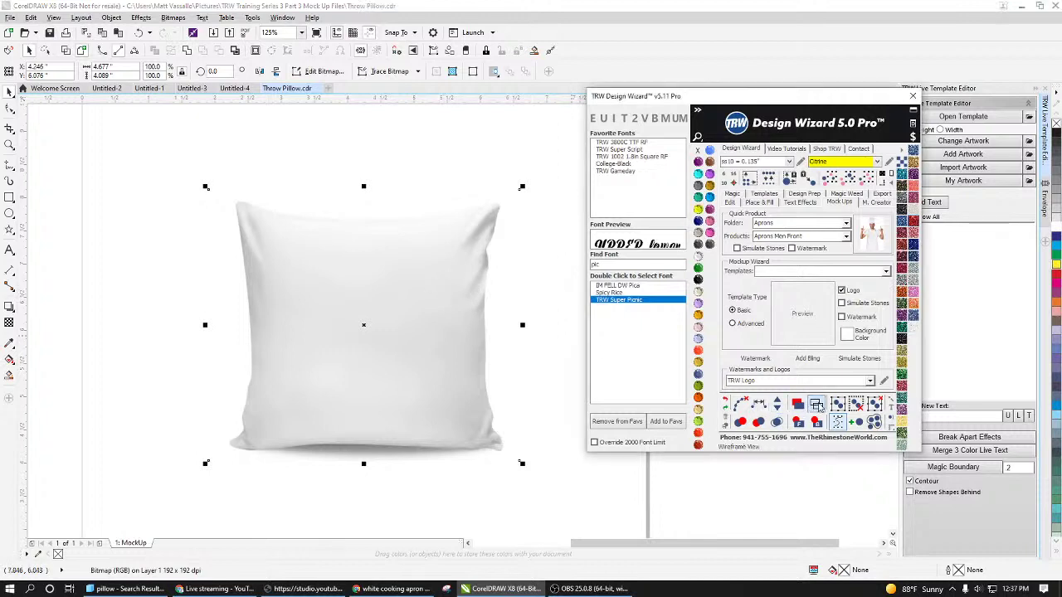
click(817, 406)
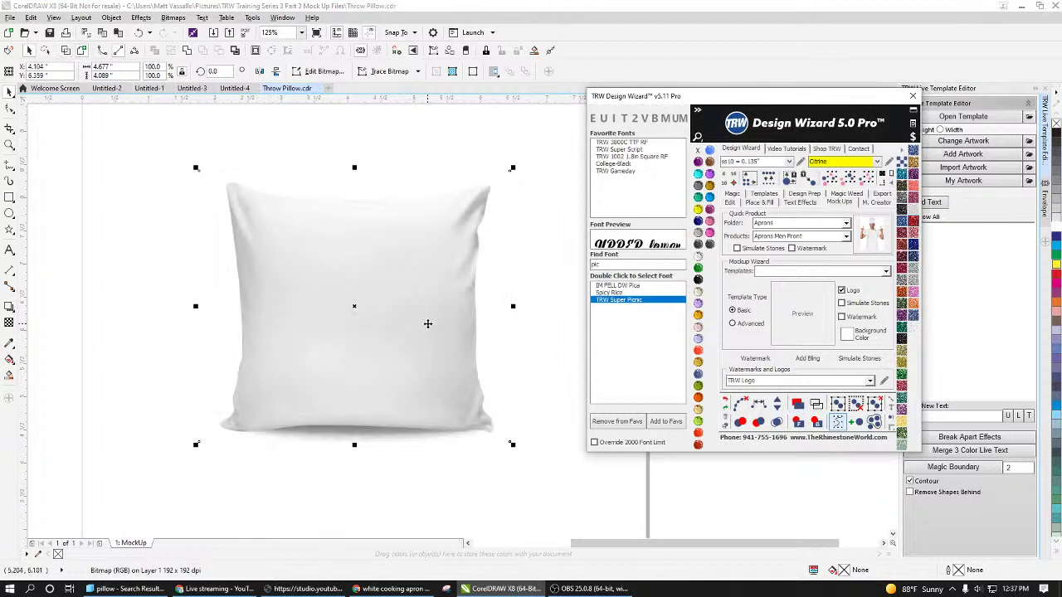
click(698, 220)
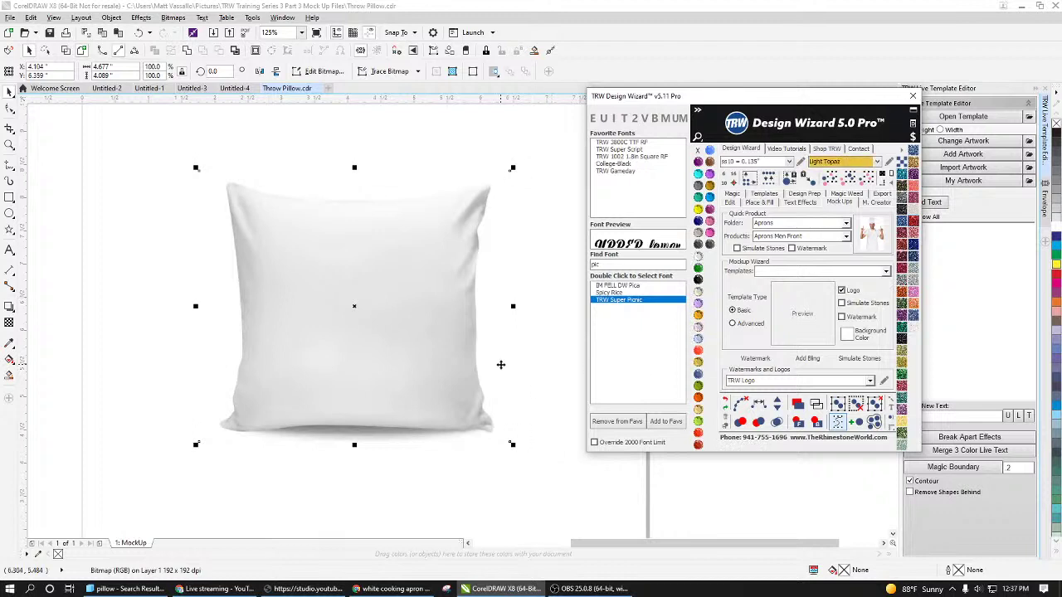
drag(429, 338, 437, 338)
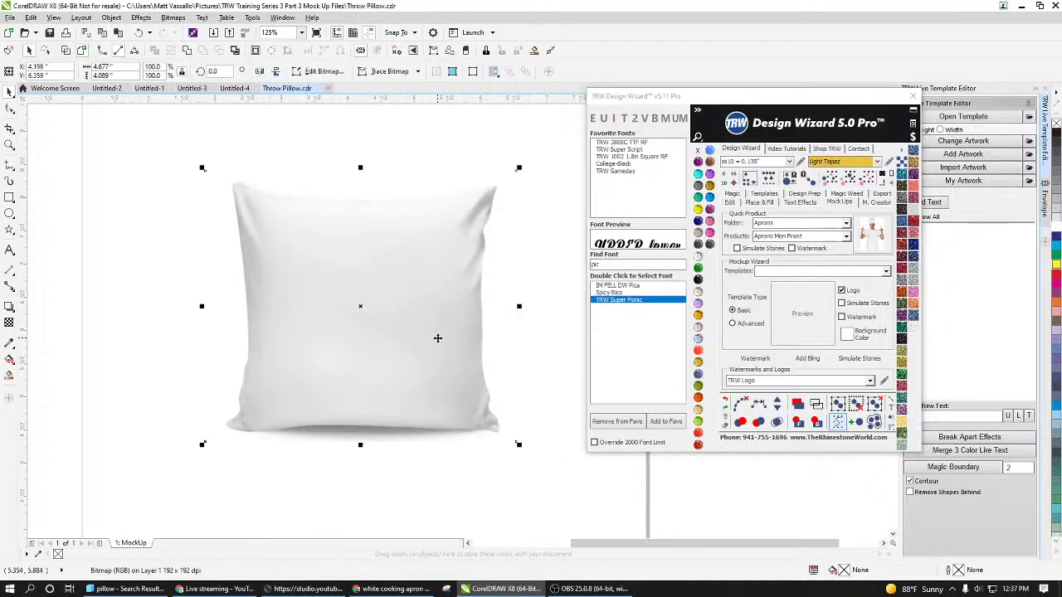
scroll(437, 337, down, 2)
scroll(457, 335, up, 2)
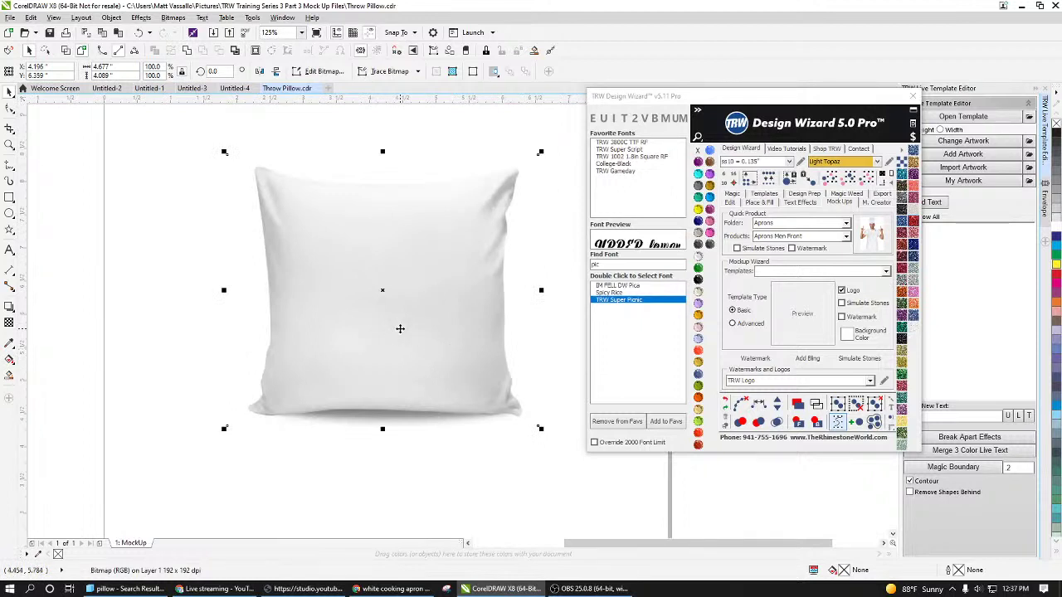
Step: Try an automatic boundary trace of the pillow image with a 0.02 inside contour, and undo it
click(883, 203)
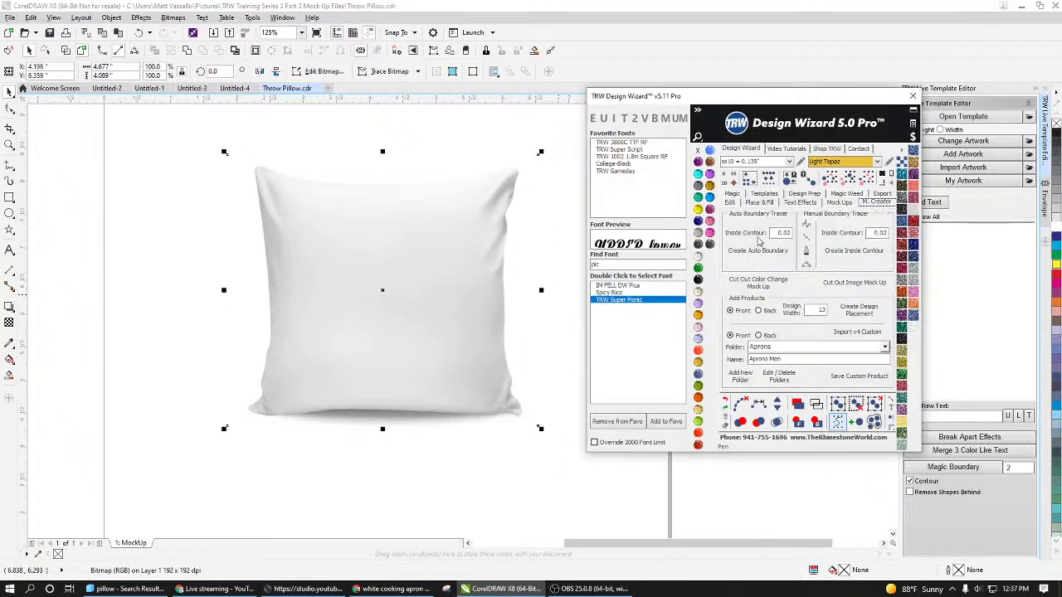
click(764, 251)
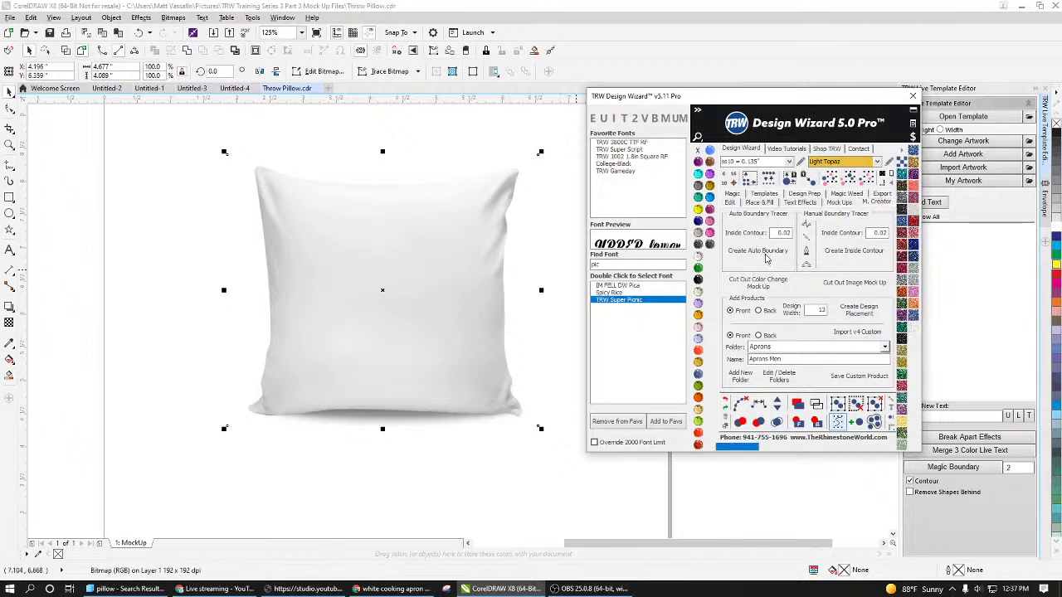
click(552, 365)
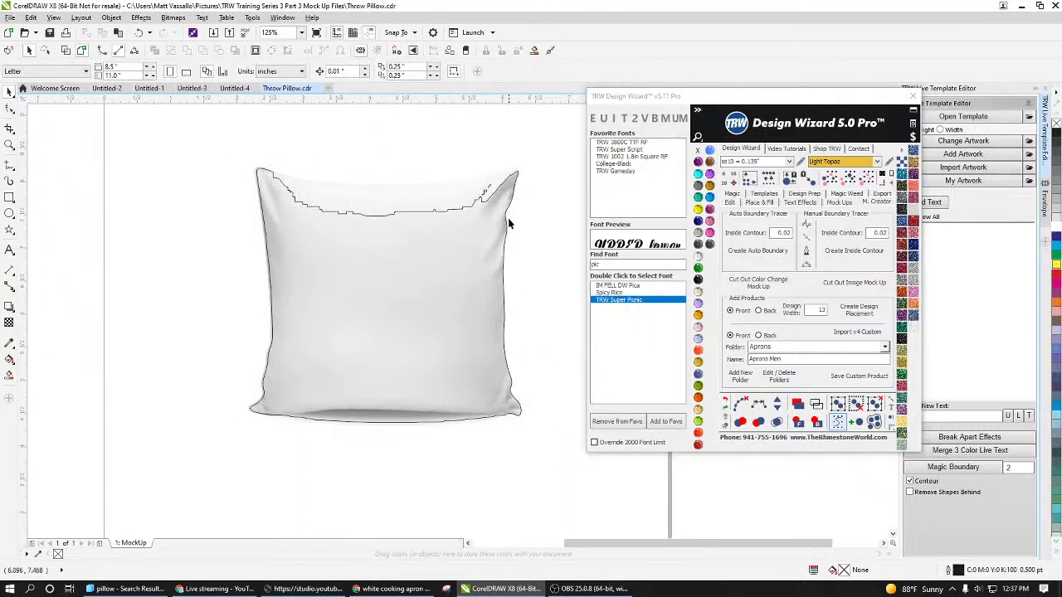
click(484, 294)
click(484, 293)
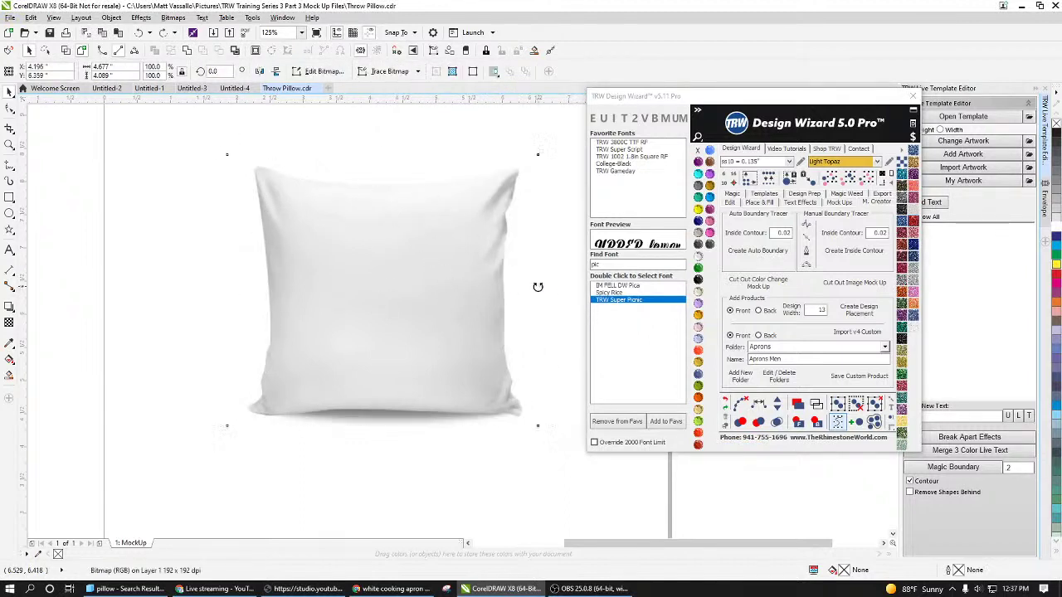
key(Escape)
Step: Examine the bottom edge of the pillow image and its shadow up close
scroll(376, 428, up, 5)
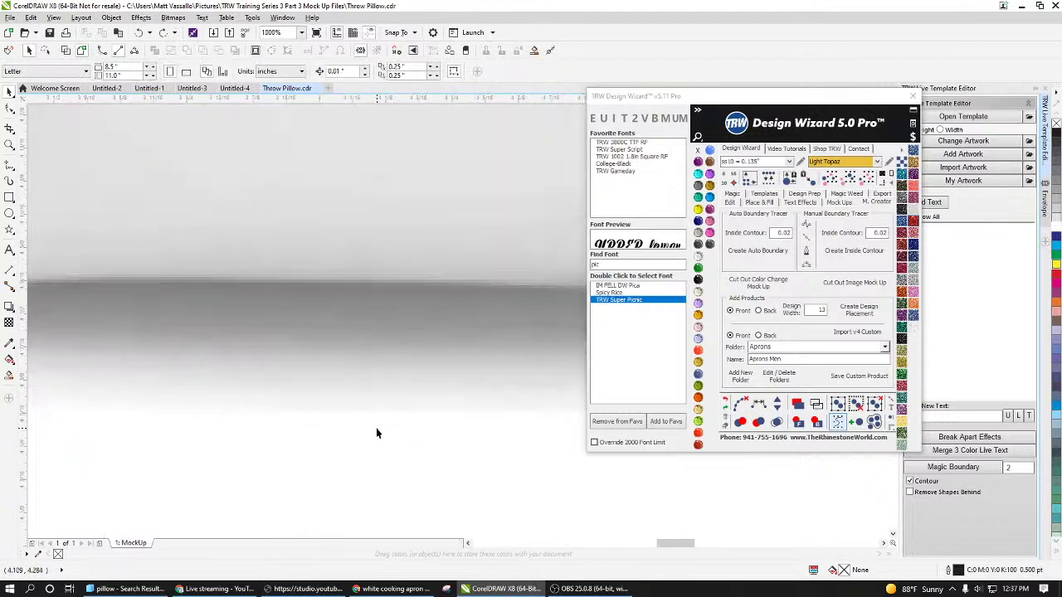
scroll(331, 340, down, 3)
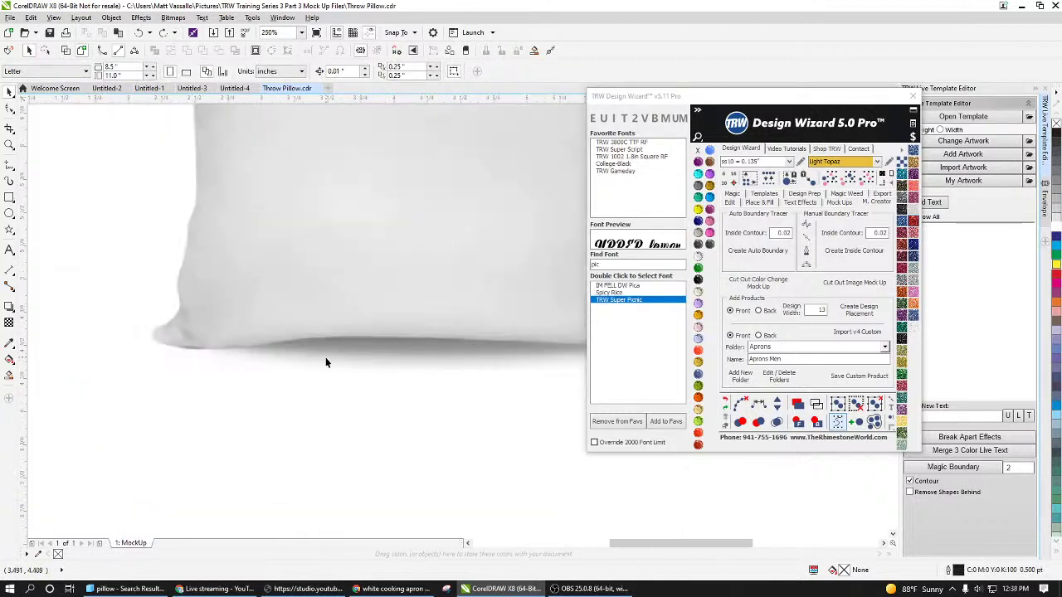
scroll(326, 362, down, 2)
Step: Select the pillow image again and collapse the font section of the Design Wizard
click(415, 307)
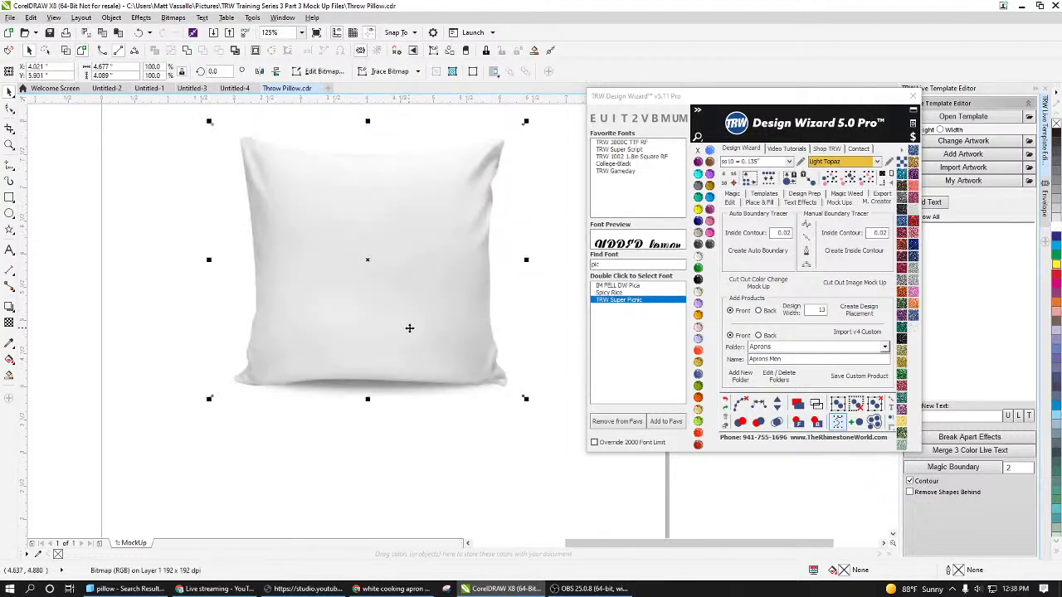
scroll(415, 330, down, 1)
scroll(421, 330, up, 1)
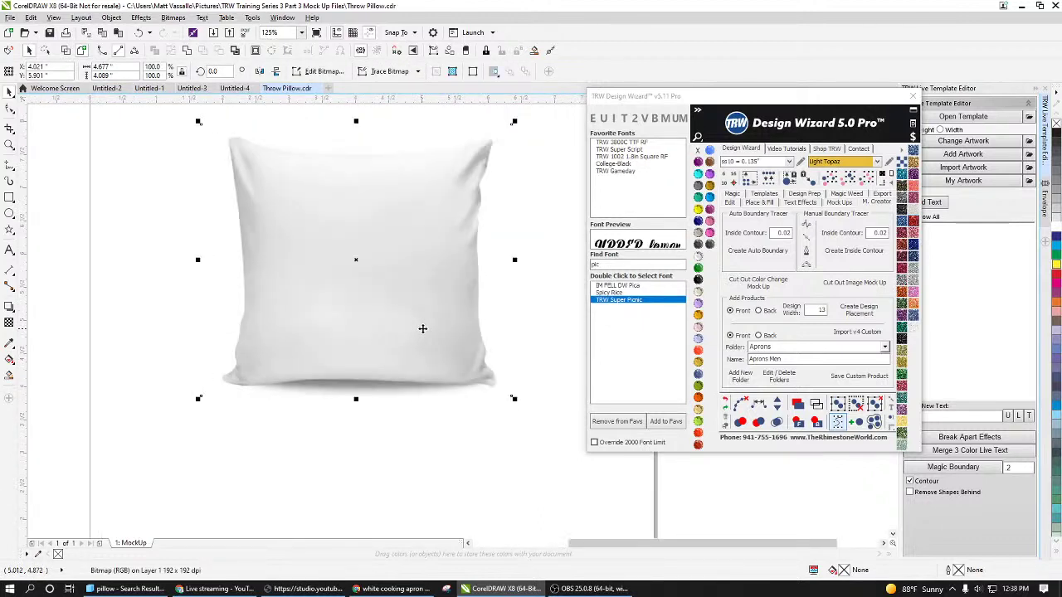
scroll(426, 326, down, 1)
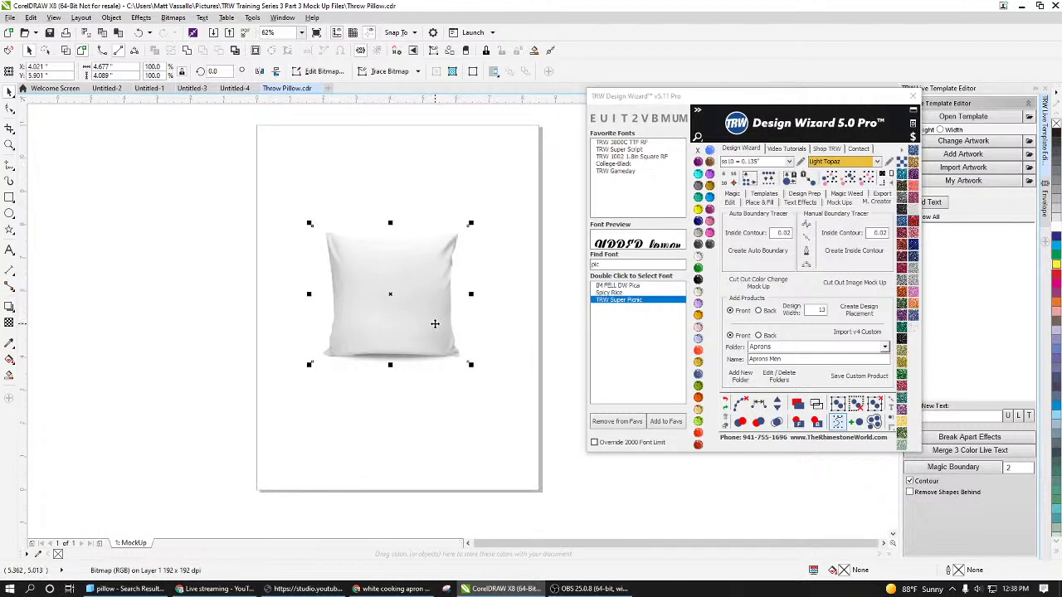
scroll(398, 307, up, 2)
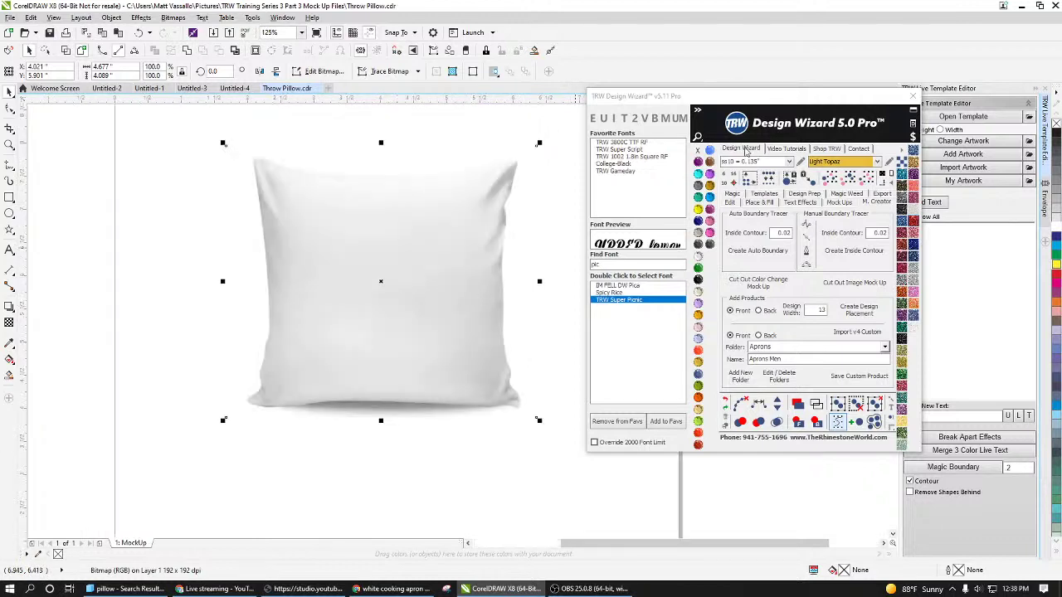
click(702, 113)
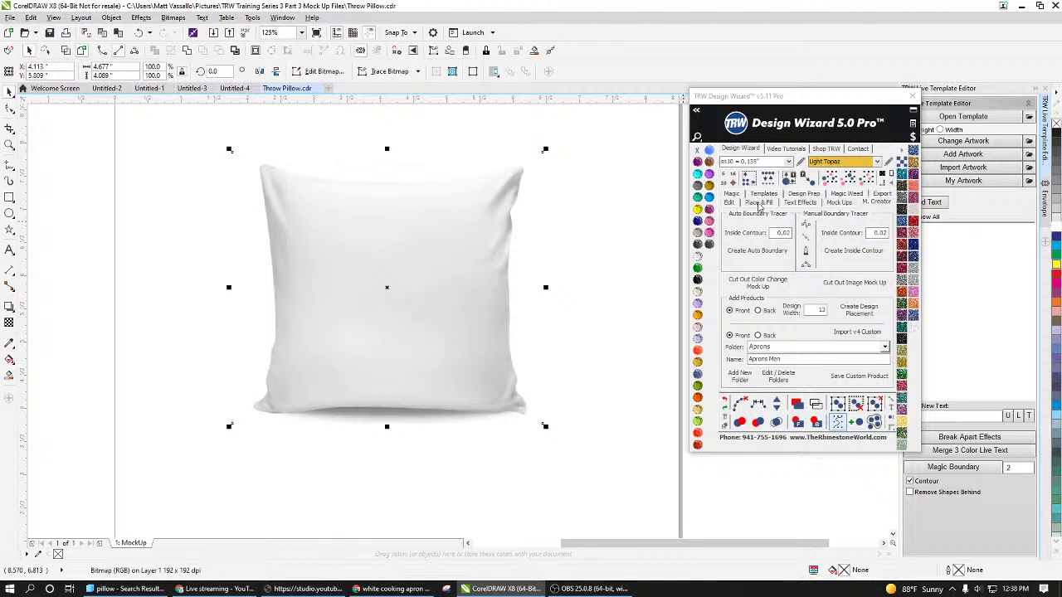
Step: Create an automatic boundary around the pillow image with a 0.02 inside contour, and move the Design Wizard window clear of the pillow
click(744, 254)
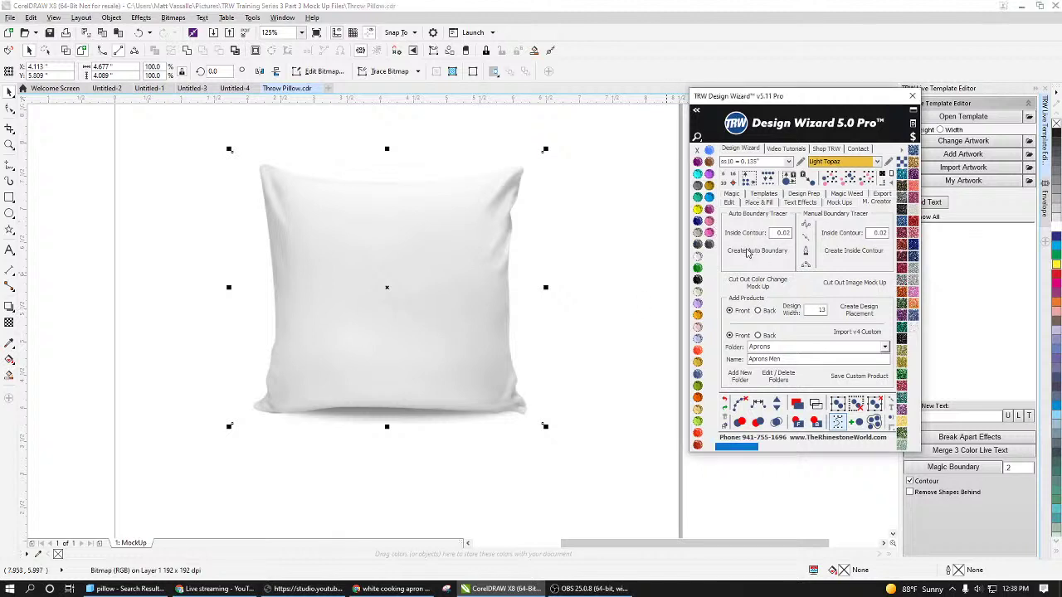
click(557, 293)
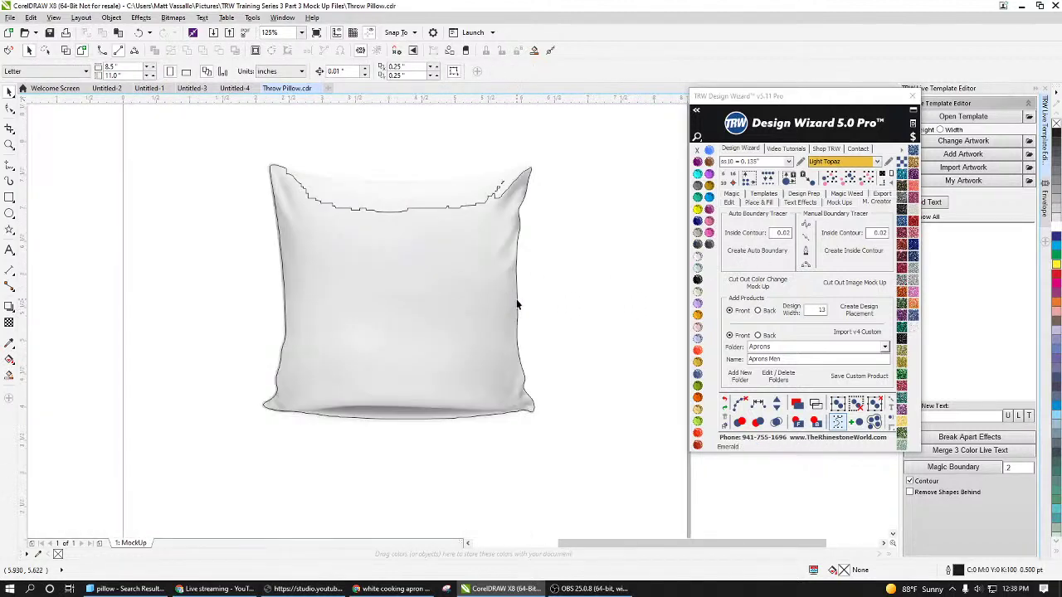
scroll(254, 429, up, 3)
scroll(305, 386, down, 3)
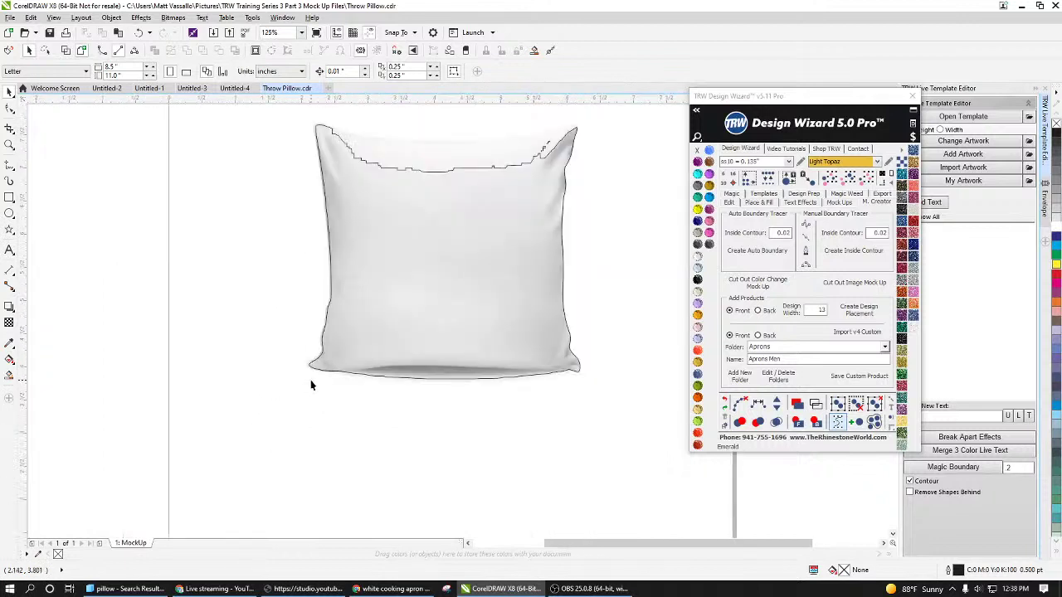
scroll(373, 383, up, 1)
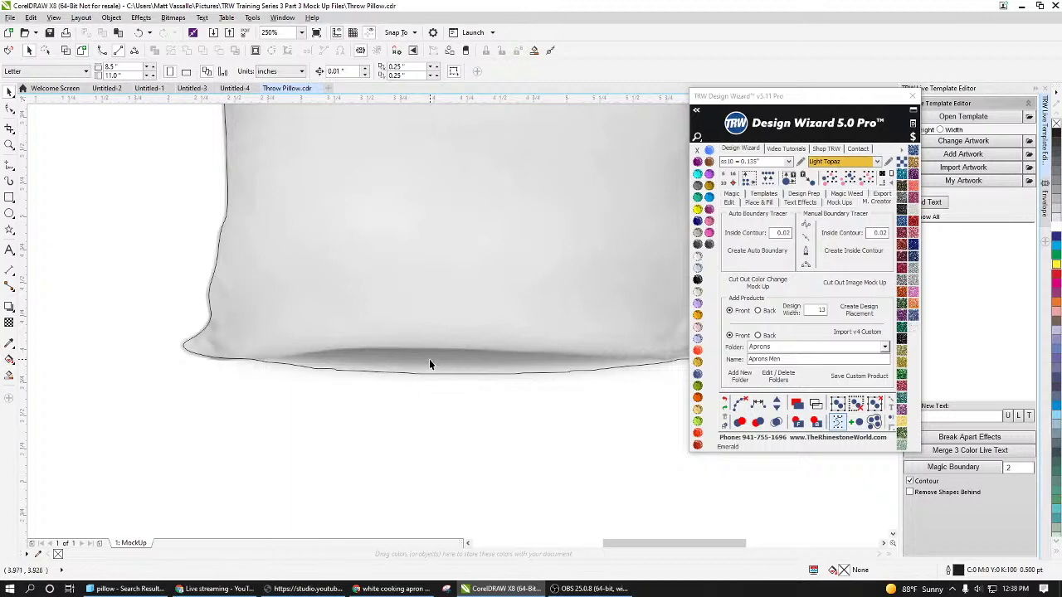
drag(849, 100, 926, 116)
Step: Start a B-spline at the boundary's upper-left corner and trace it along the pillow's true top edge toward the upper-right corner
scroll(514, 320, down, 4)
scroll(548, 218, up, 2)
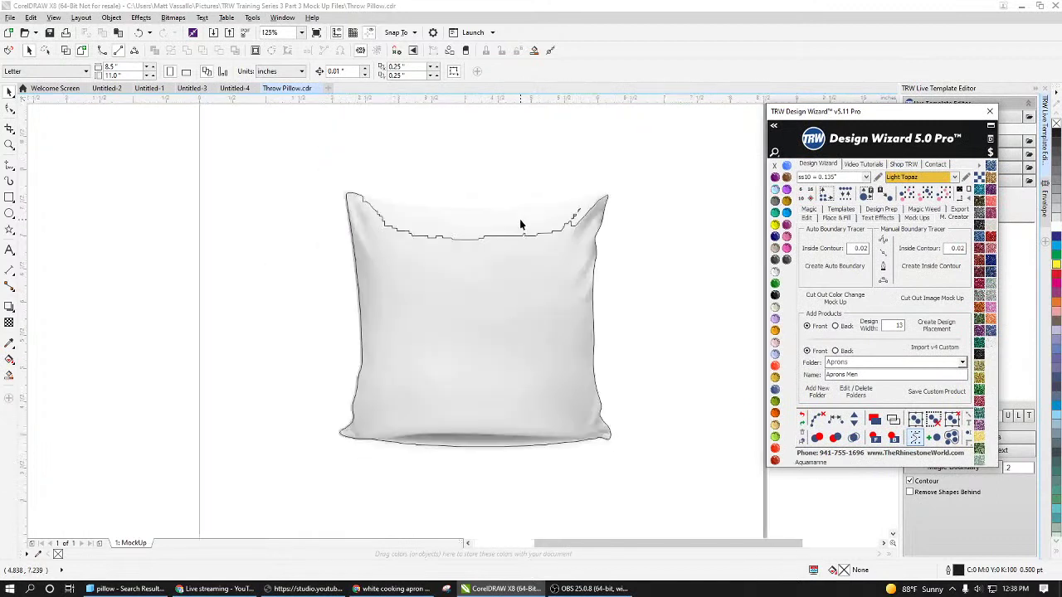
scroll(505, 187, up, 2)
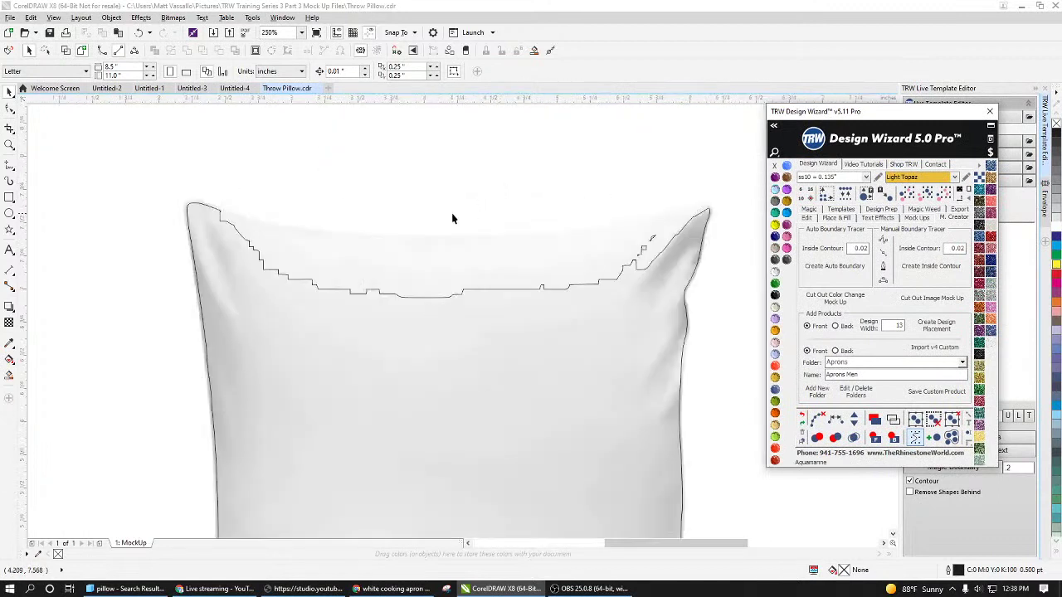
click(10, 166)
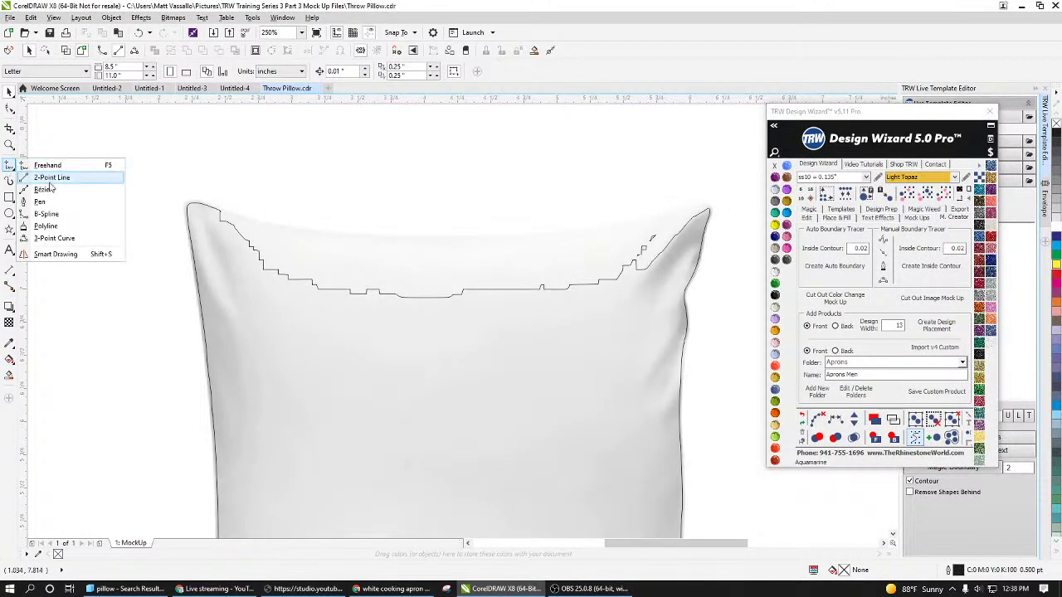
click(50, 215)
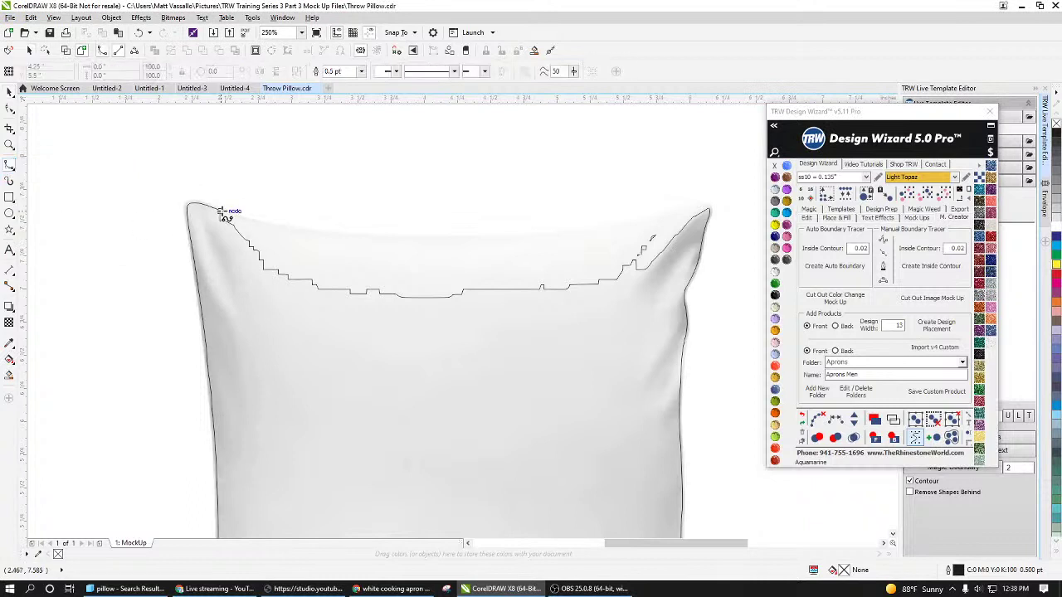
click(214, 207)
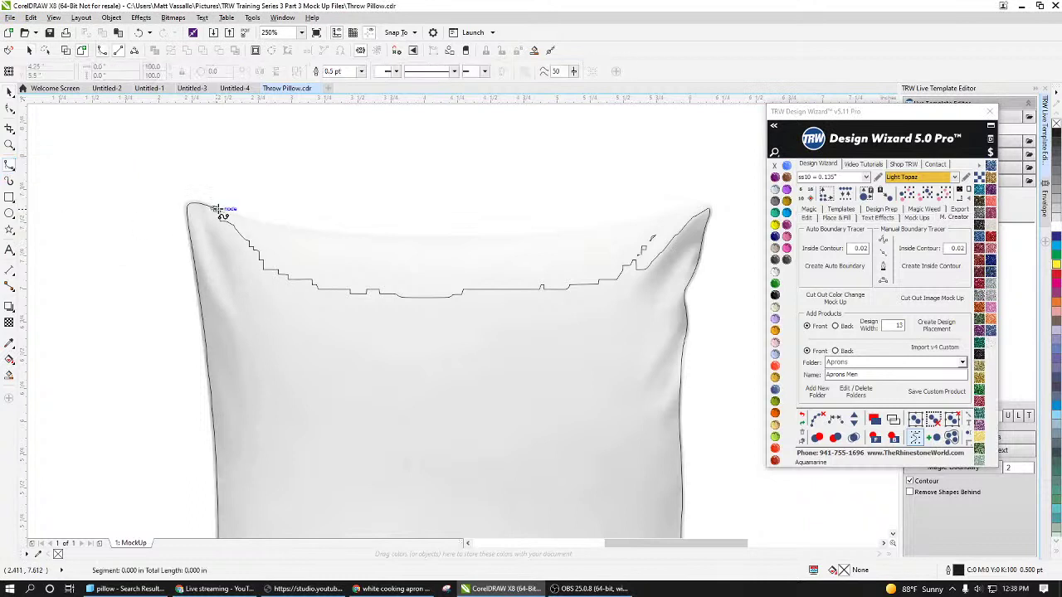
click(322, 235)
click(434, 237)
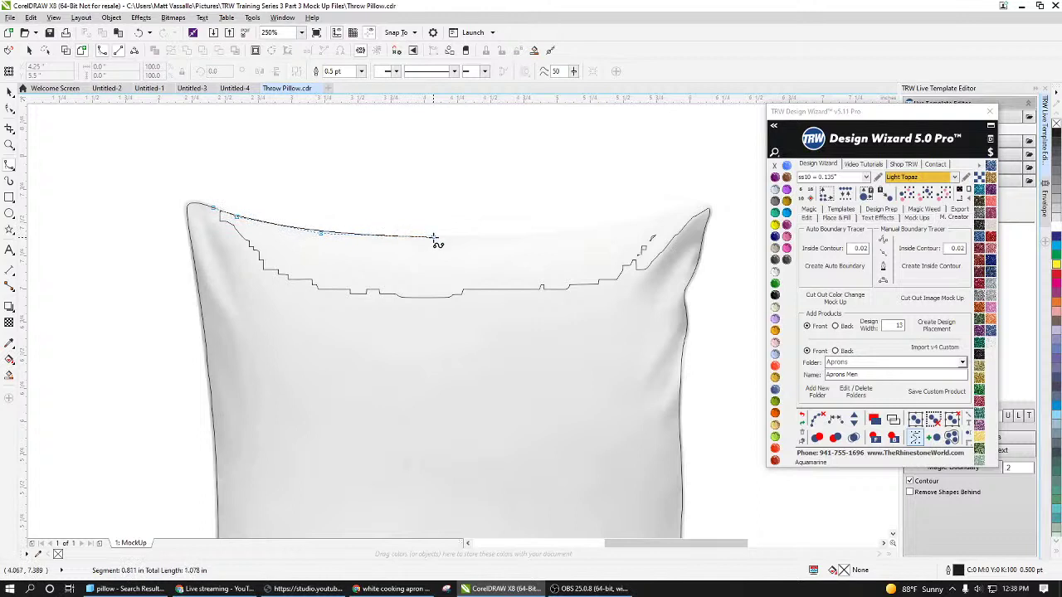
click(530, 238)
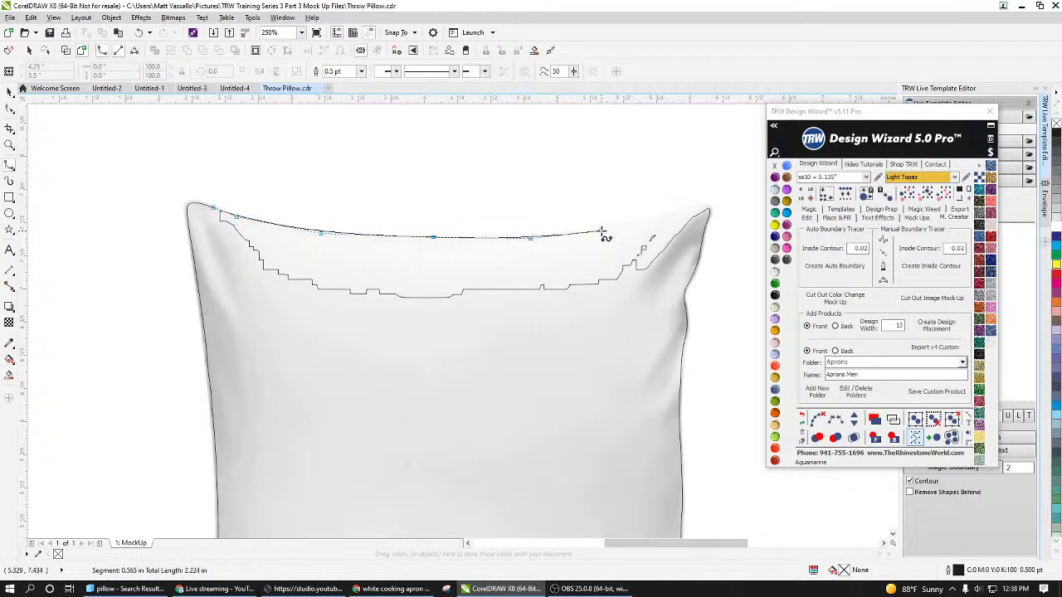
click(610, 228)
click(683, 209)
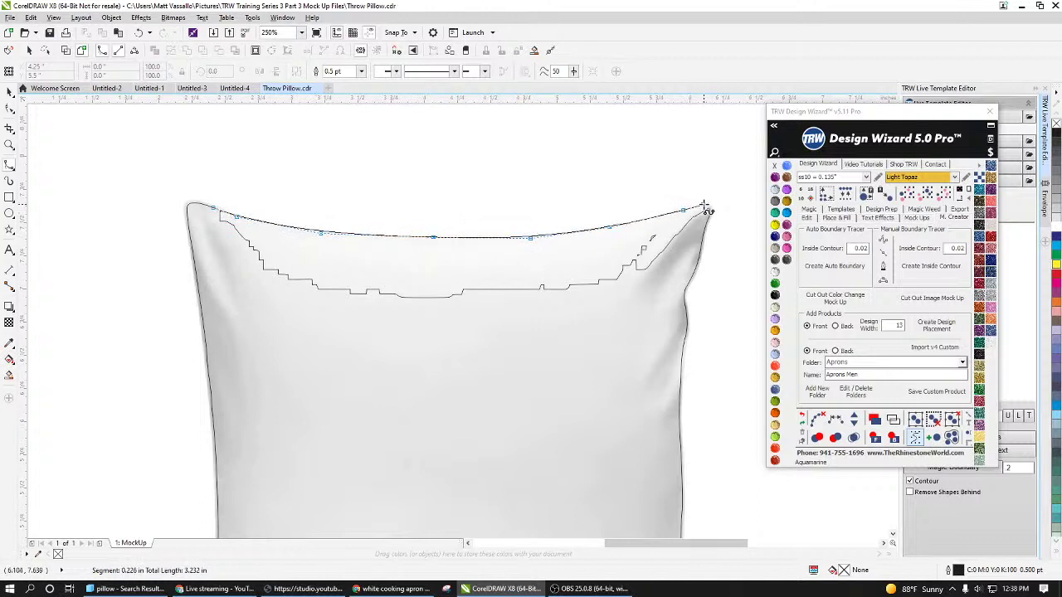
Step: Round the upper-right corner and close the B-spline through the pillow body below the jagged trace, making a crescent about 3.83 by 1.11 inches
click(705, 207)
click(707, 209)
click(626, 325)
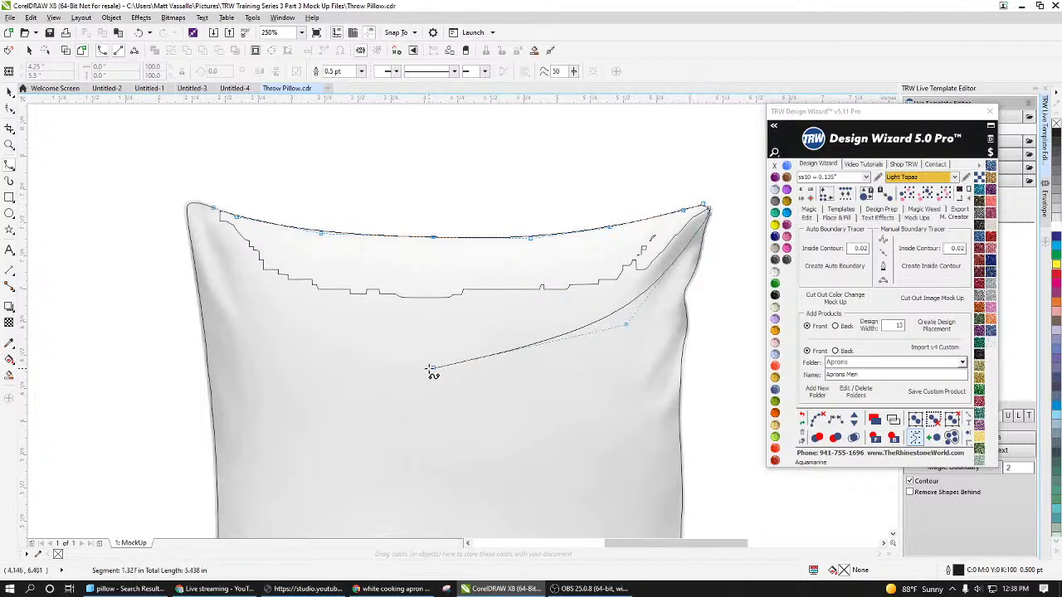
click(388, 367)
click(268, 320)
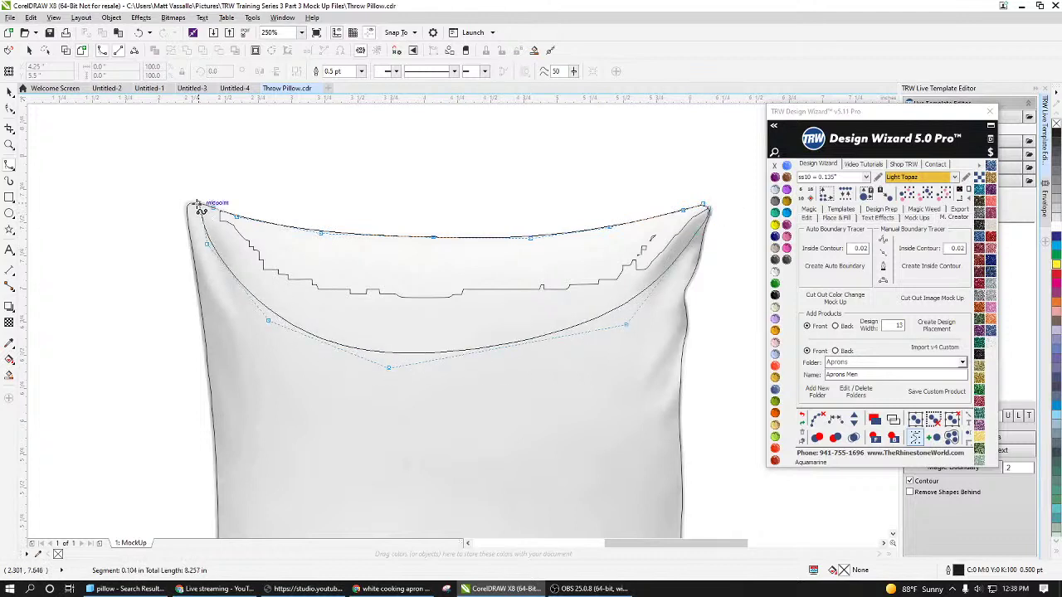
click(203, 207)
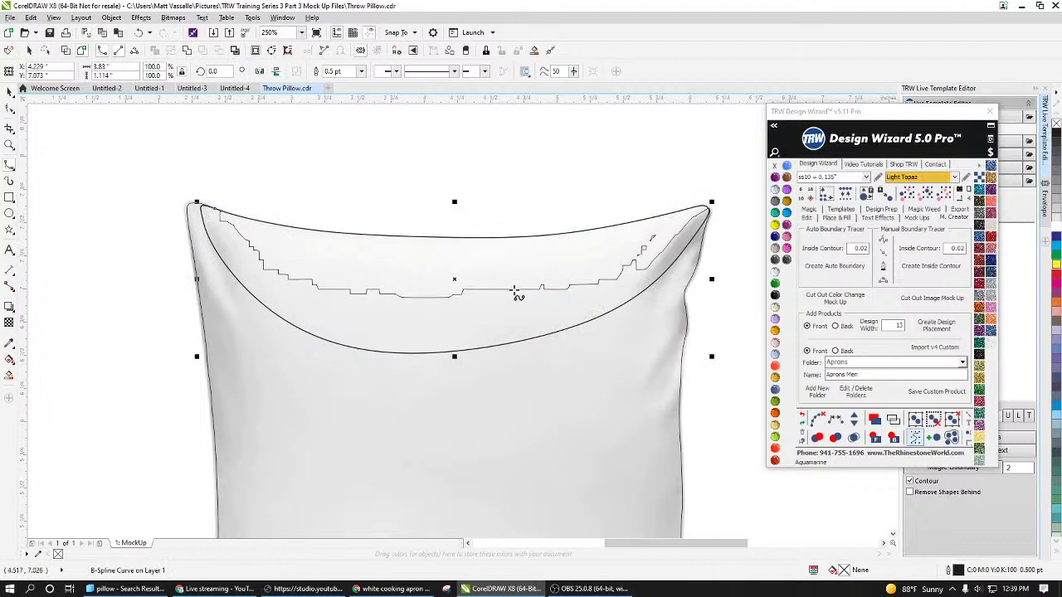
Step: Delete the boundary curve's nodes along the pillow's bottom edge, between the two lower corners
scroll(514, 241, down, 2)
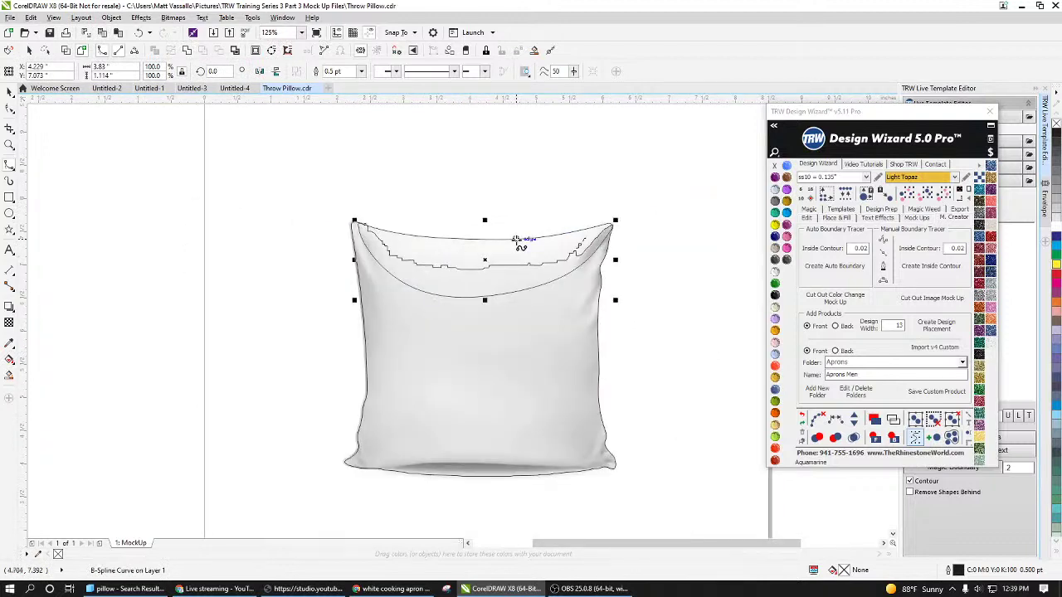
scroll(523, 240, down, 2)
scroll(543, 361, up, 4)
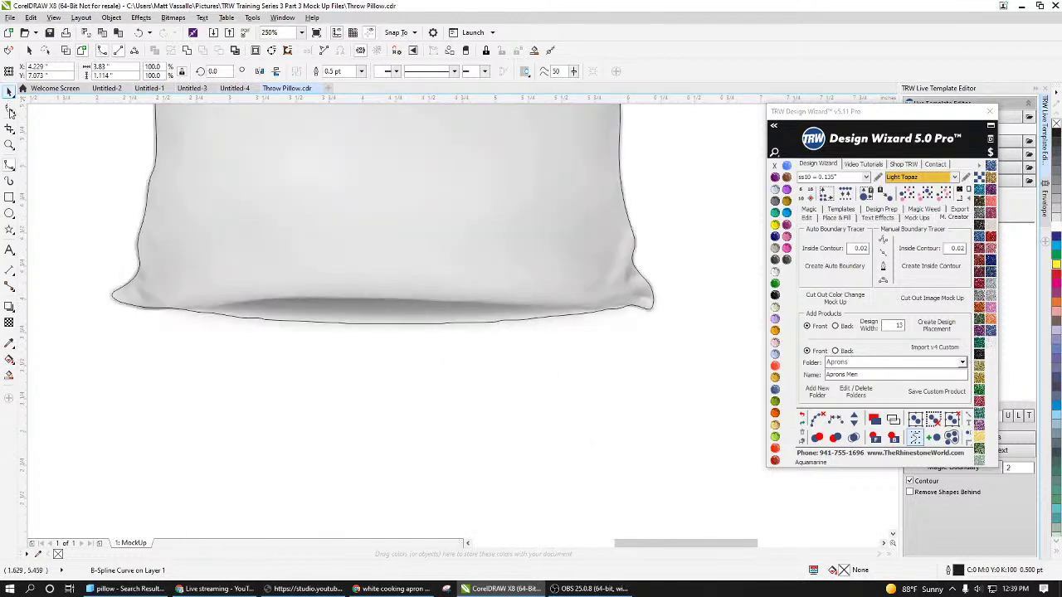
click(10, 111)
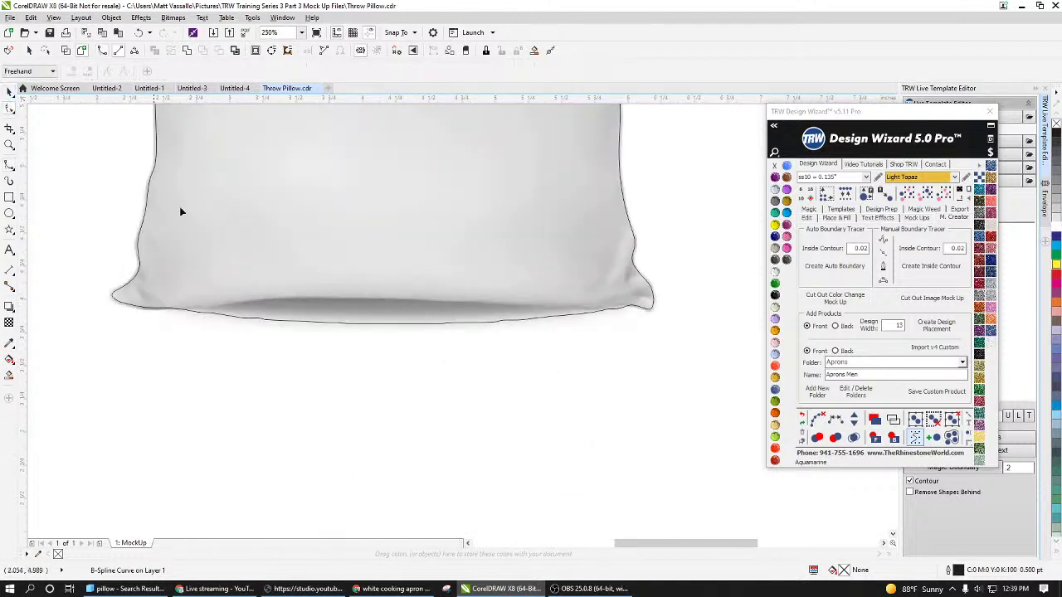
click(399, 328)
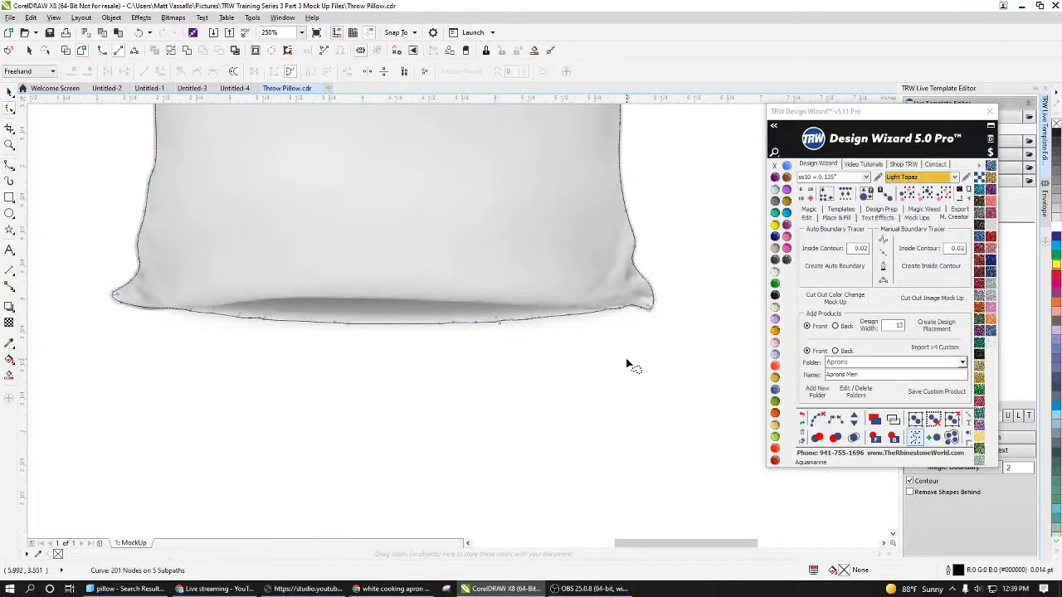
mouse_move(628, 363)
mouse_down()
mouse_move(504, 284)
mouse_move(432, 279)
mouse_move(602, 287)
mouse_move(244, 285)
mouse_move(192, 302)
mouse_move(189, 346)
mouse_move(215, 360)
mouse_up()
key(Delete)
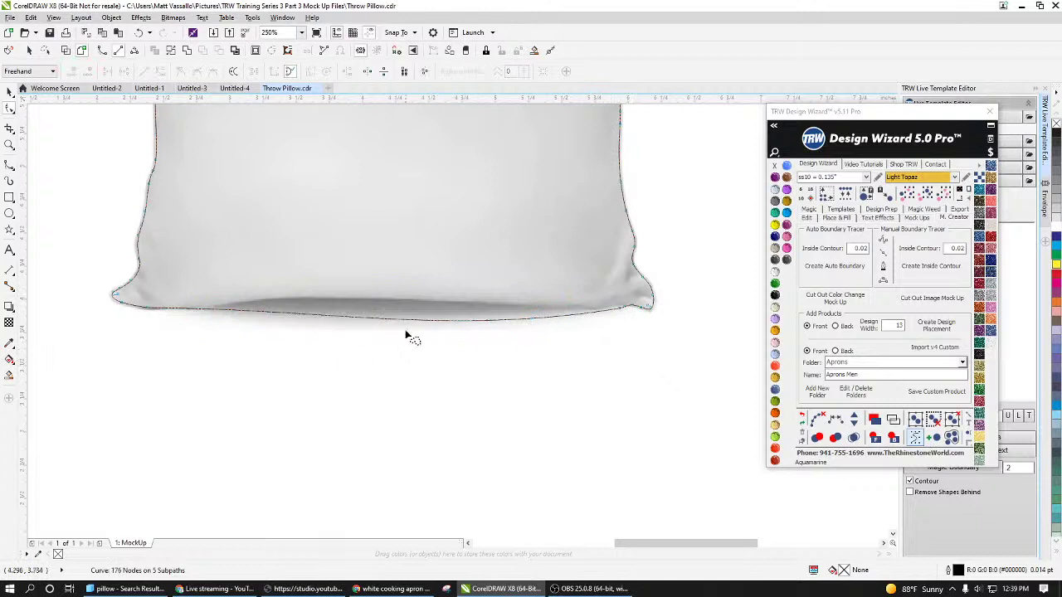
Step: Reshape the middle and right part of the boundary's bottom edge to follow the pillow above its shadow
click(411, 323)
drag(411, 323, 403, 301)
scroll(517, 326, up, 2)
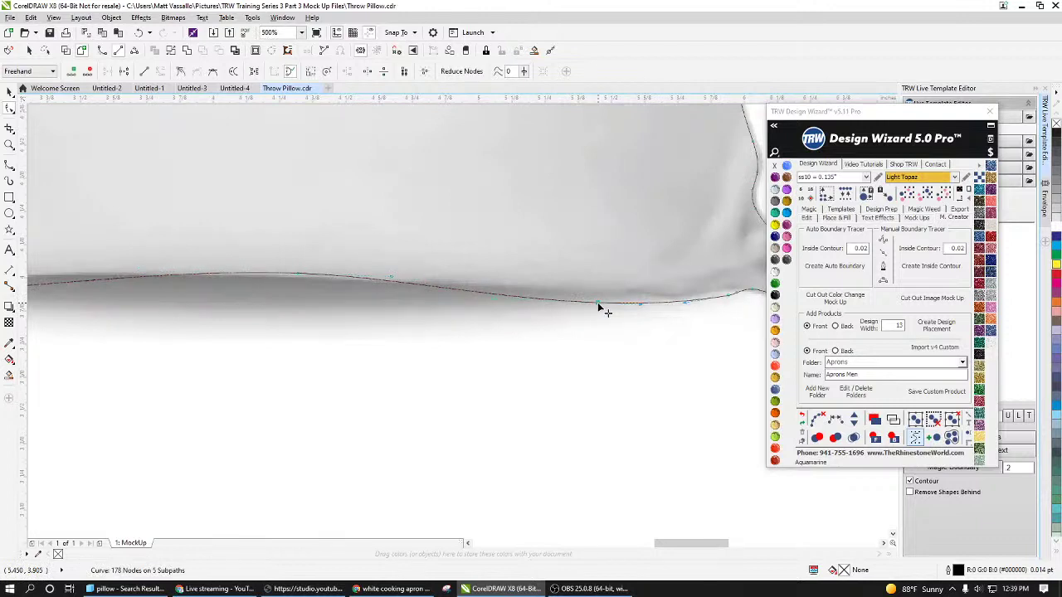
drag(599, 307, 602, 291)
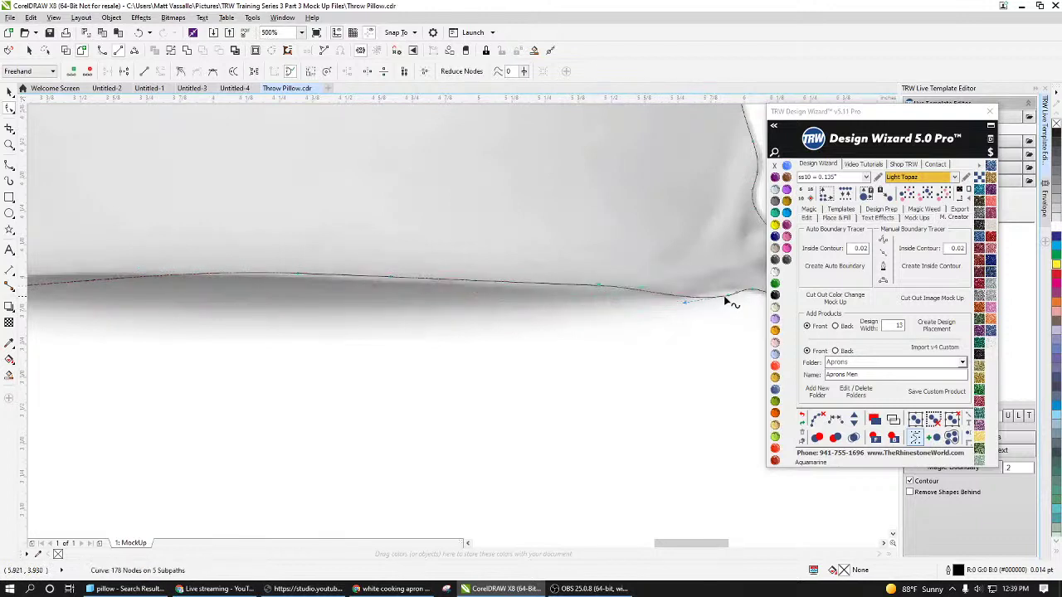
drag(736, 295, 701, 294)
Step: Reshape the left part of the boundary's bottom edge to follow the pillow above the shadow, and check the lower-right corner
scroll(674, 309, down, 3)
scroll(453, 311, up, 3)
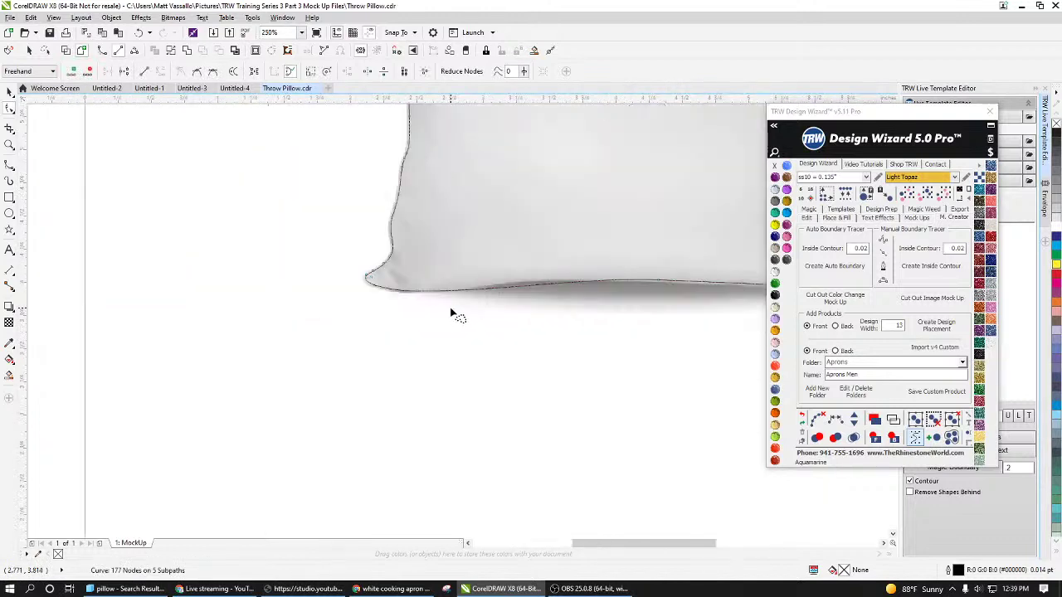
click(569, 273)
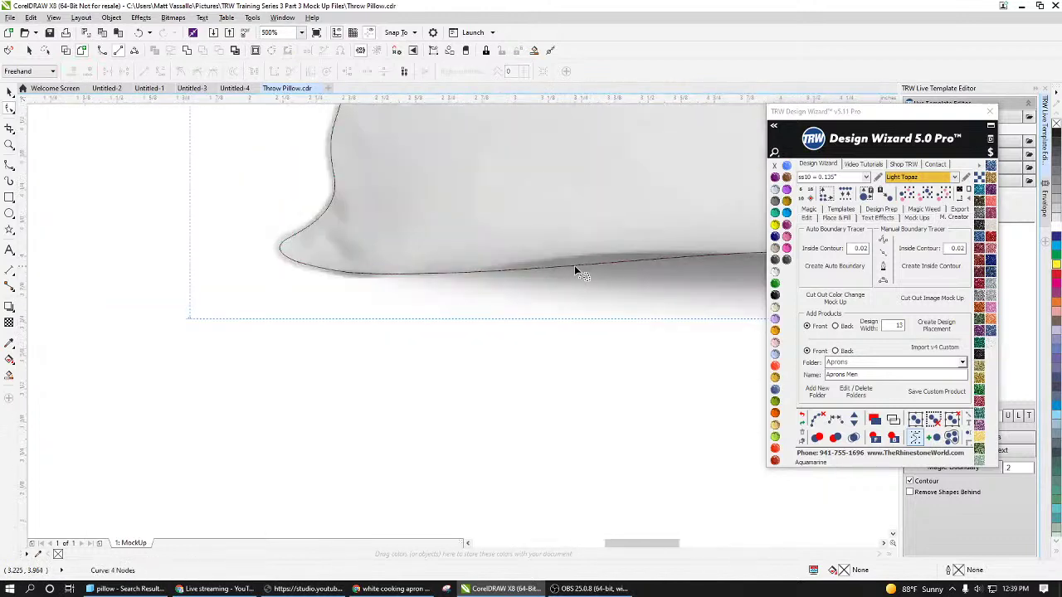
click(575, 268)
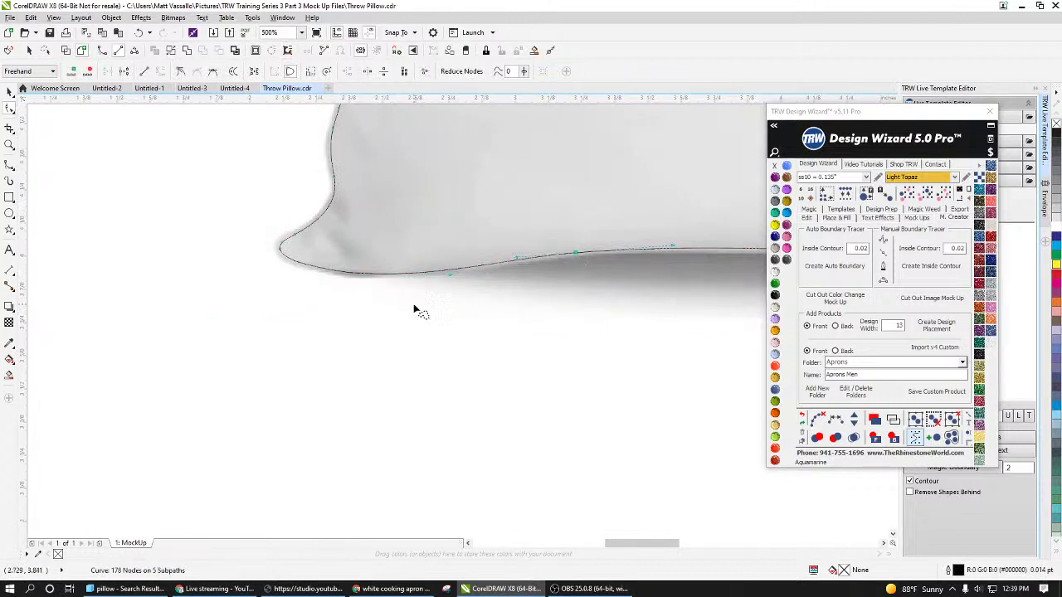
scroll(414, 311, down, 3)
scroll(625, 303, up, 3)
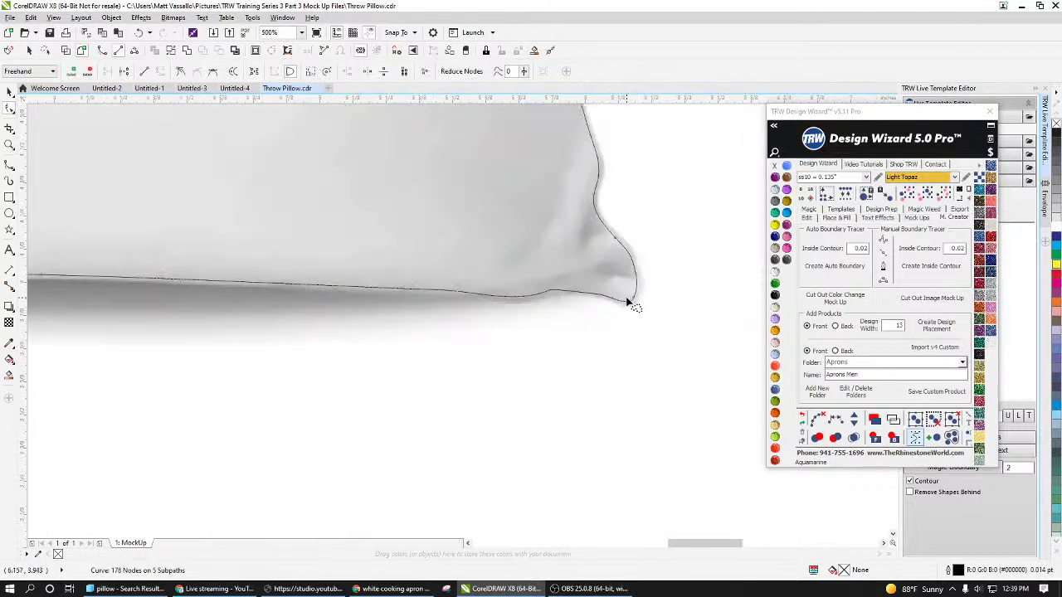
scroll(636, 307, down, 4)
scroll(495, 185, up, 2)
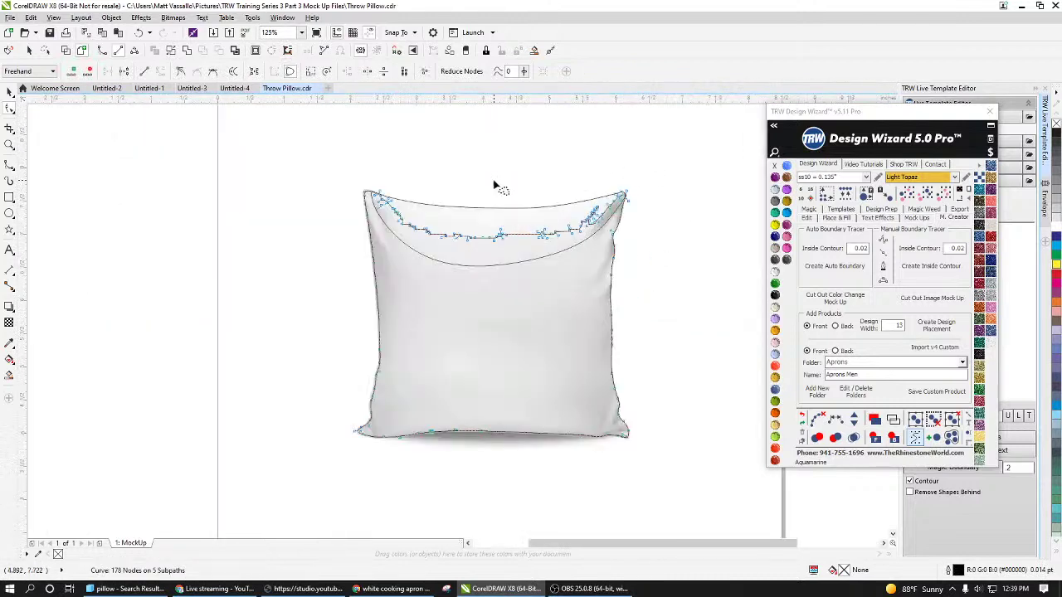
click(10, 90)
click(79, 151)
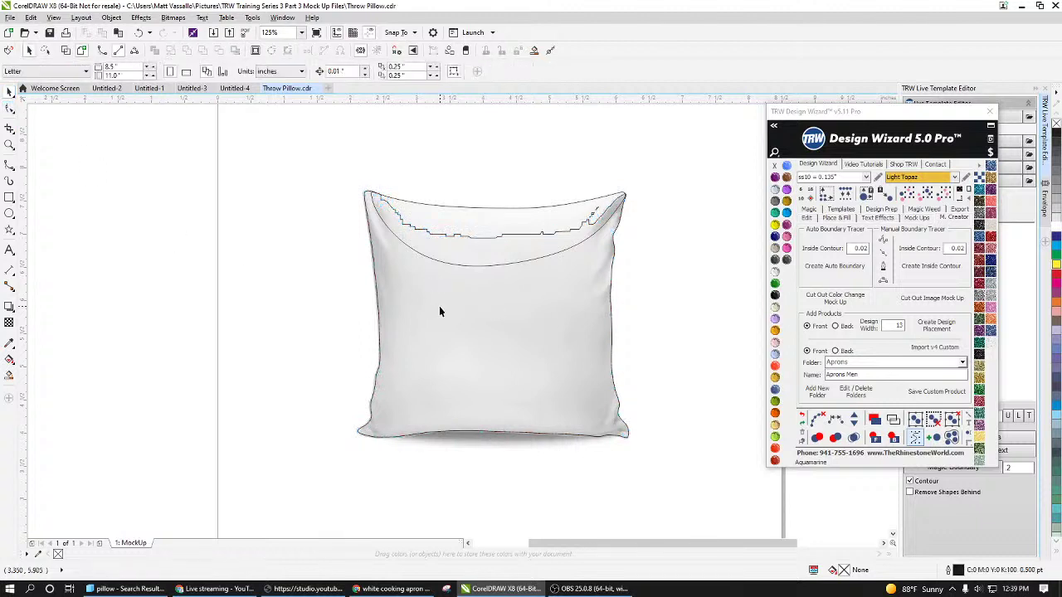
click(439, 306)
click(409, 356)
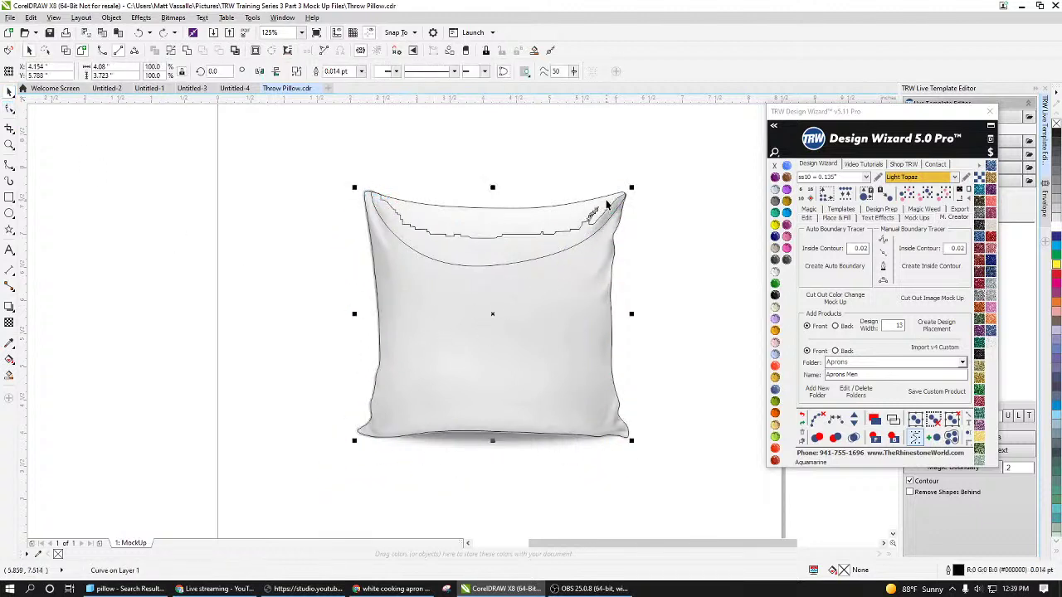
shift+click(607, 199)
key(Escape)
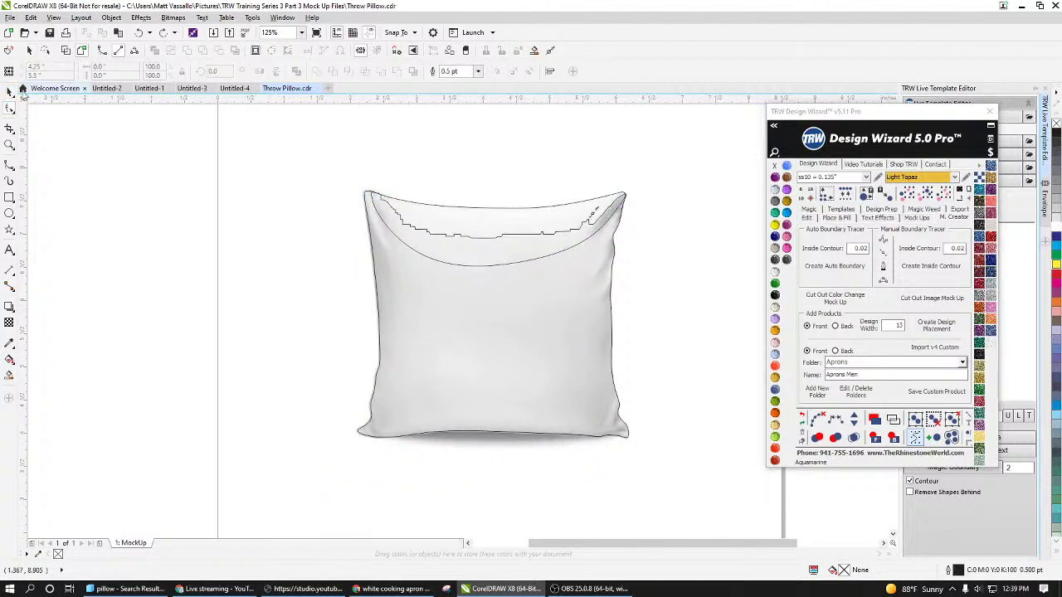
Step: Select the crescent-shaped B-spline together with the traced boundary, and weld them into a single pillow outline
drag(435, 223, 361, 260)
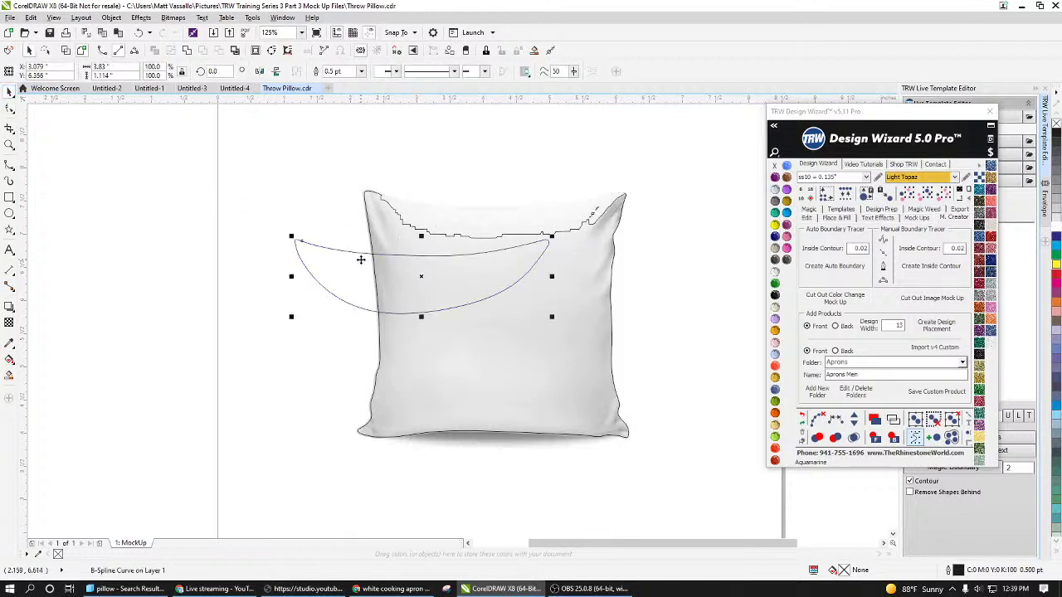
key(ctrl+z)
shift+click(486, 326)
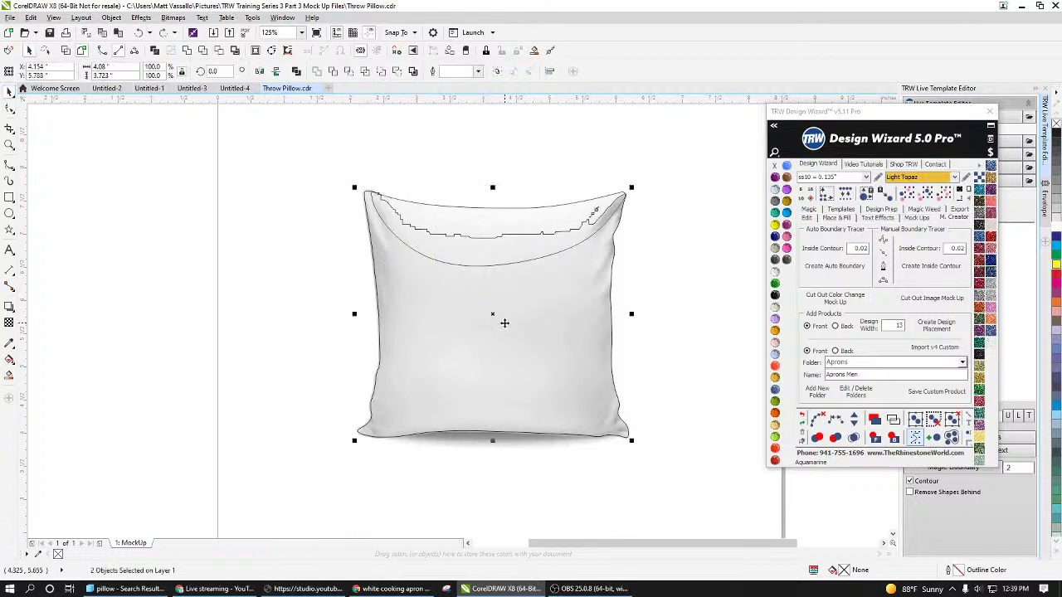
drag(498, 320, 324, 370)
key(ctrl+z)
click(316, 71)
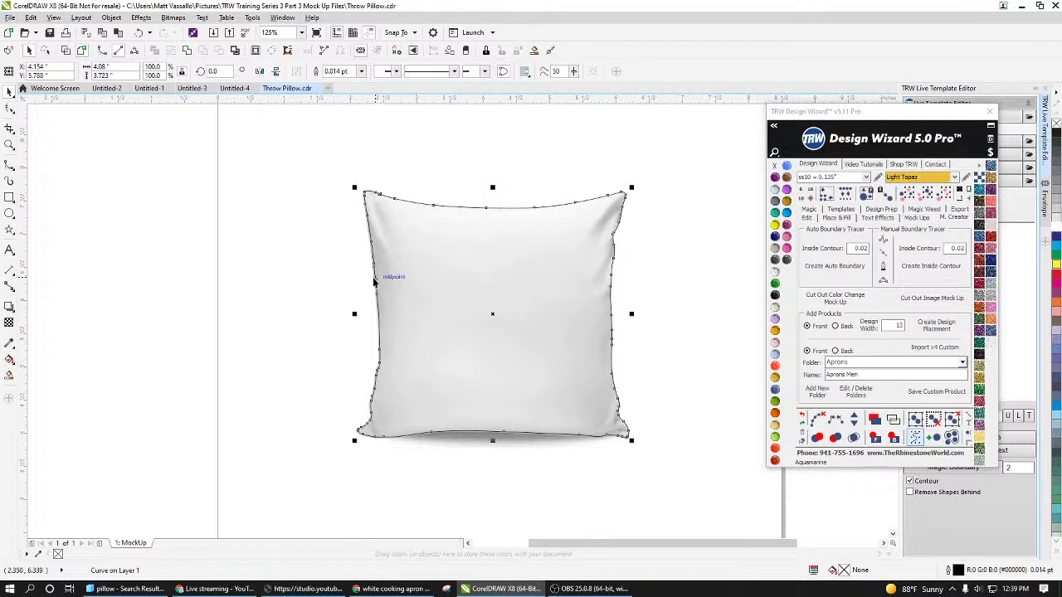
scroll(543, 229, up, 1)
scroll(543, 228, down, 1)
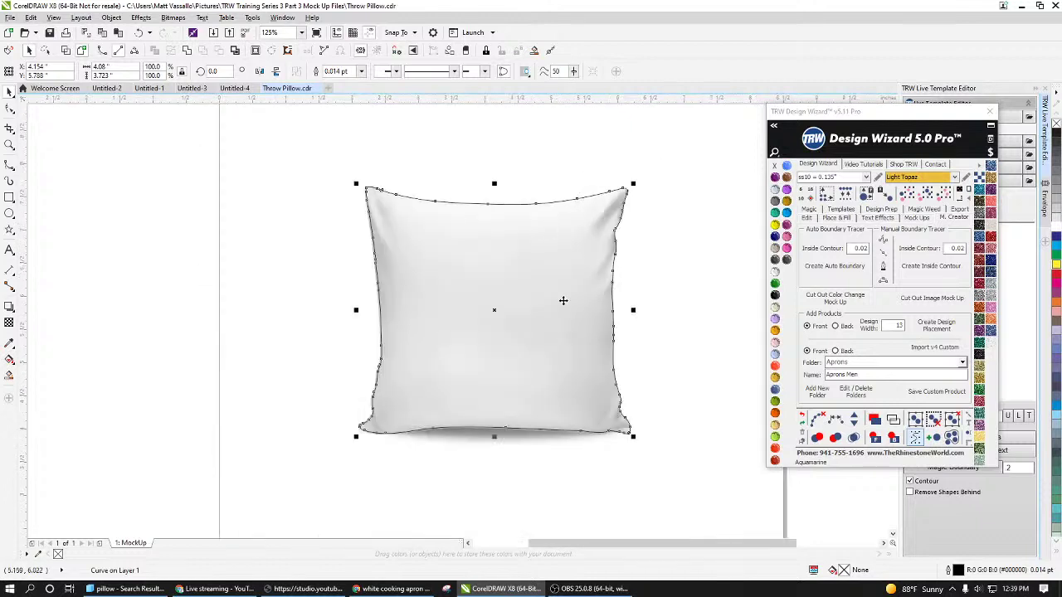
click(661, 306)
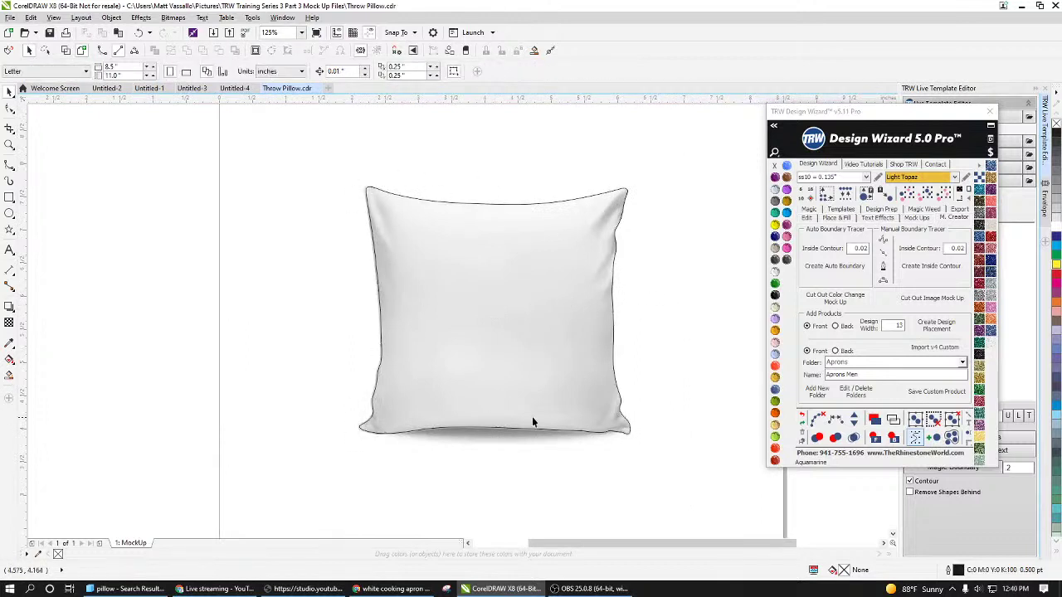
Step: Select the pillow image together with its welded boundary and cut them out as a color change mockup
scroll(570, 297, up, 1)
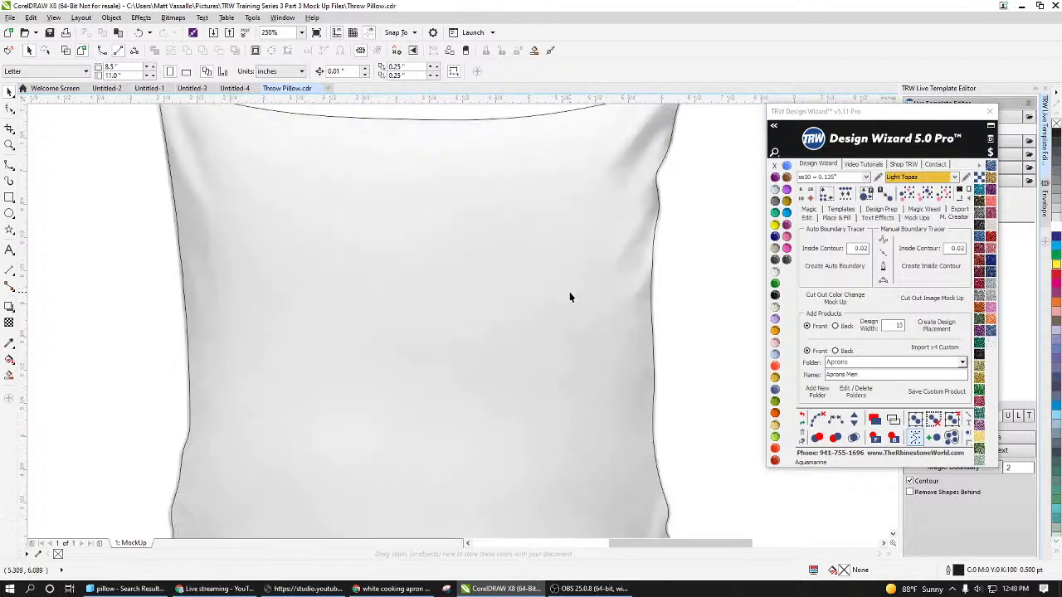
scroll(573, 289, down, 1)
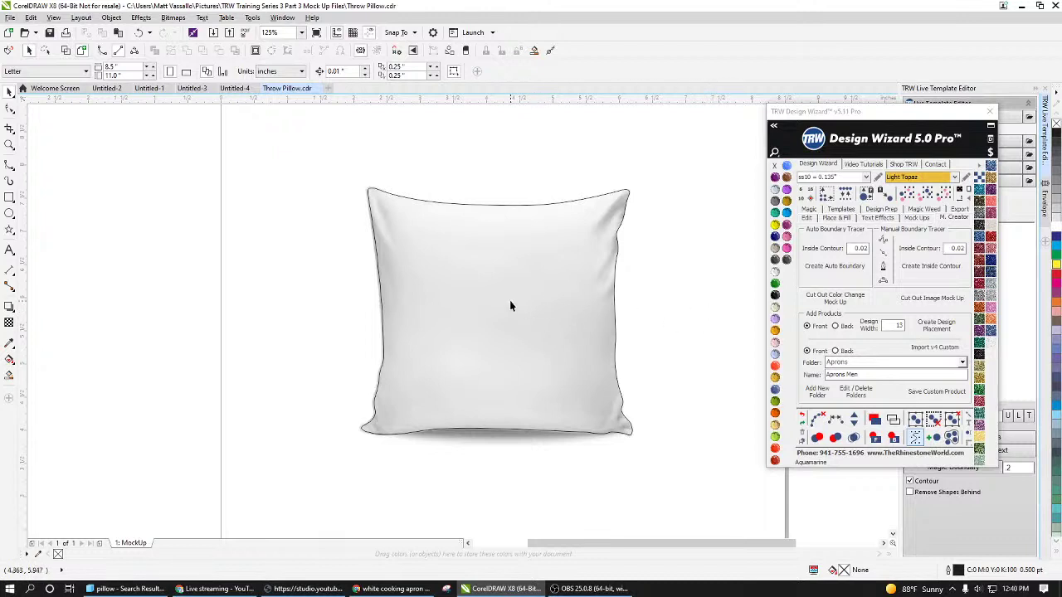
scroll(509, 300, down, 2)
drag(684, 151, 354, 457)
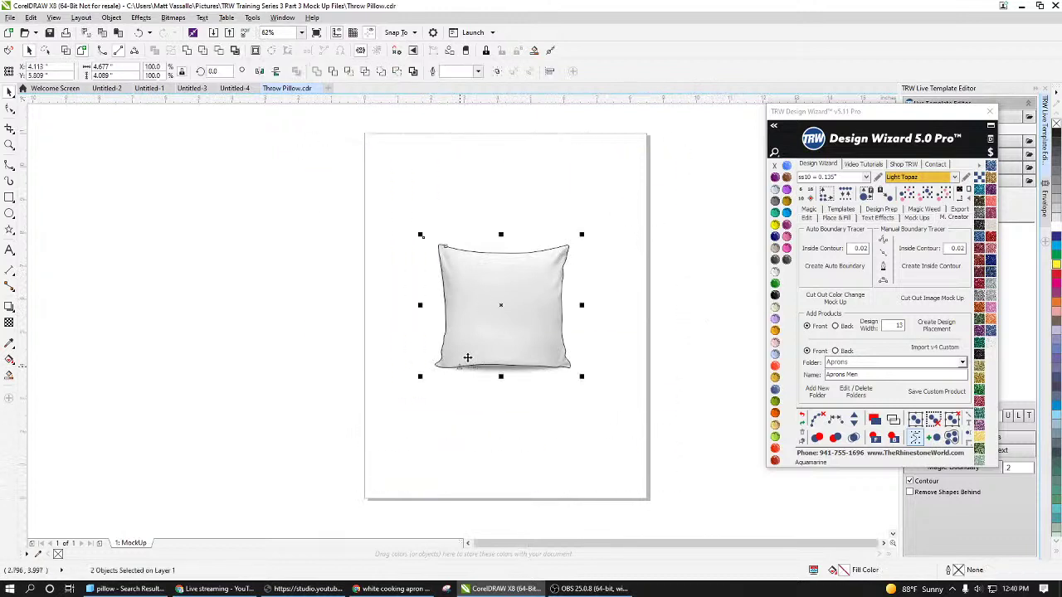
scroll(541, 324, up, 2)
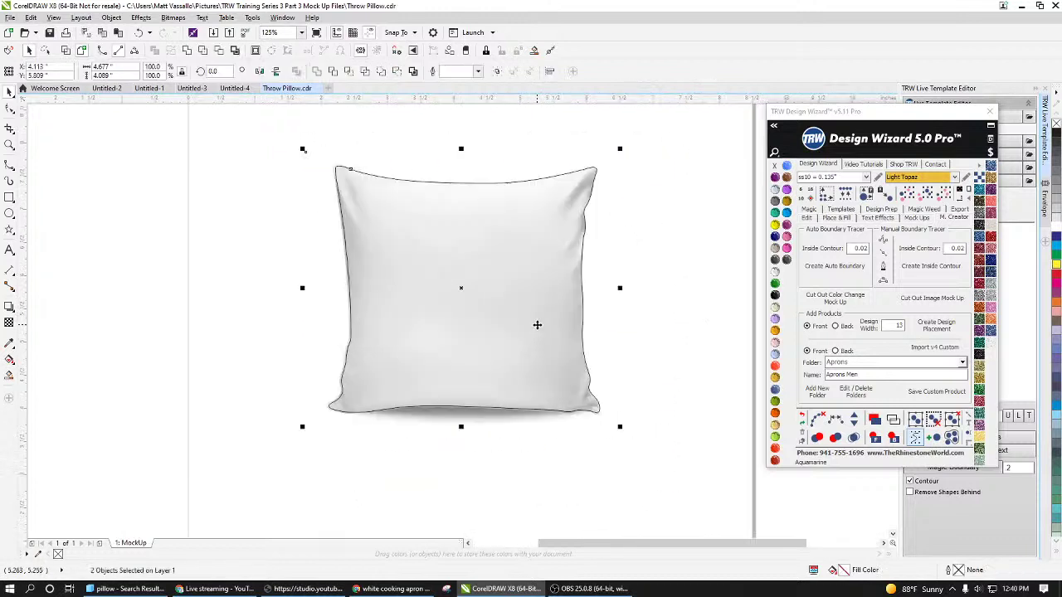
click(841, 301)
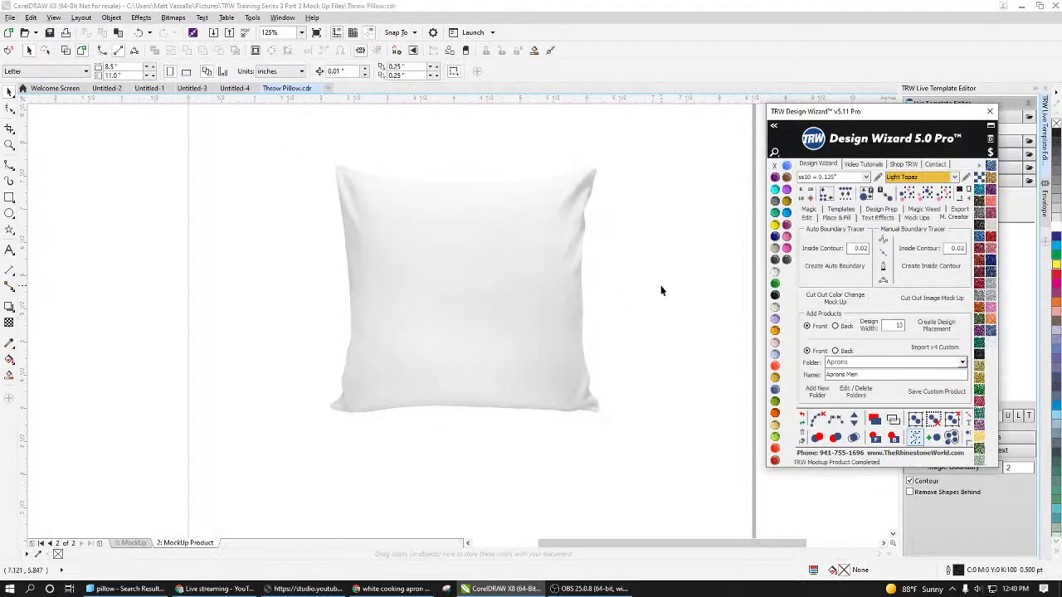
Step: Check the cut-out pillow on the mockup product page and shift it slightly down
scroll(535, 323, down, 2)
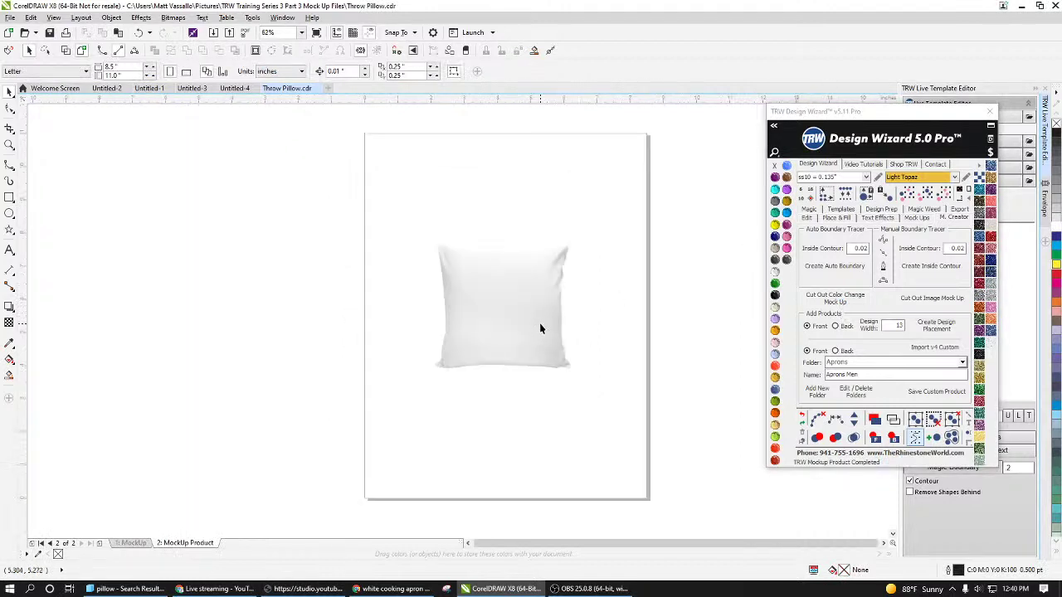
scroll(548, 322, up, 2)
click(424, 333)
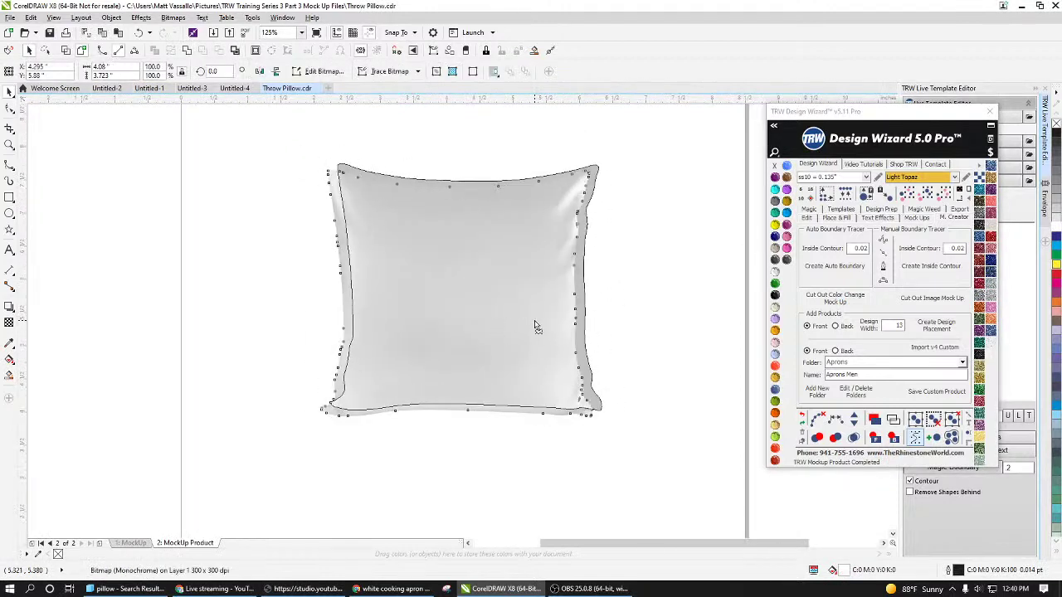
click(660, 353)
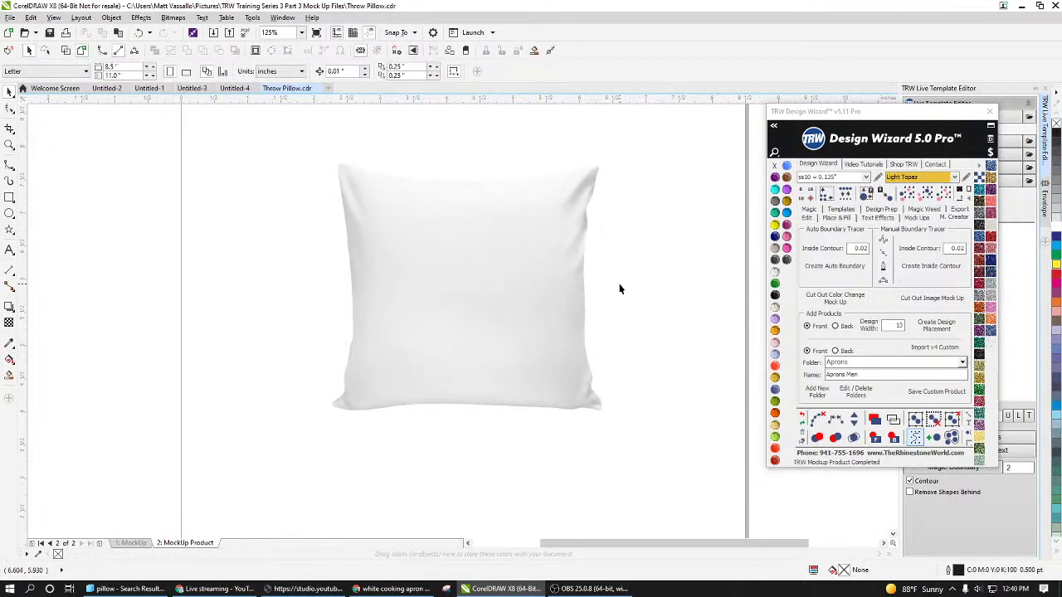
drag(548, 300, 541, 320)
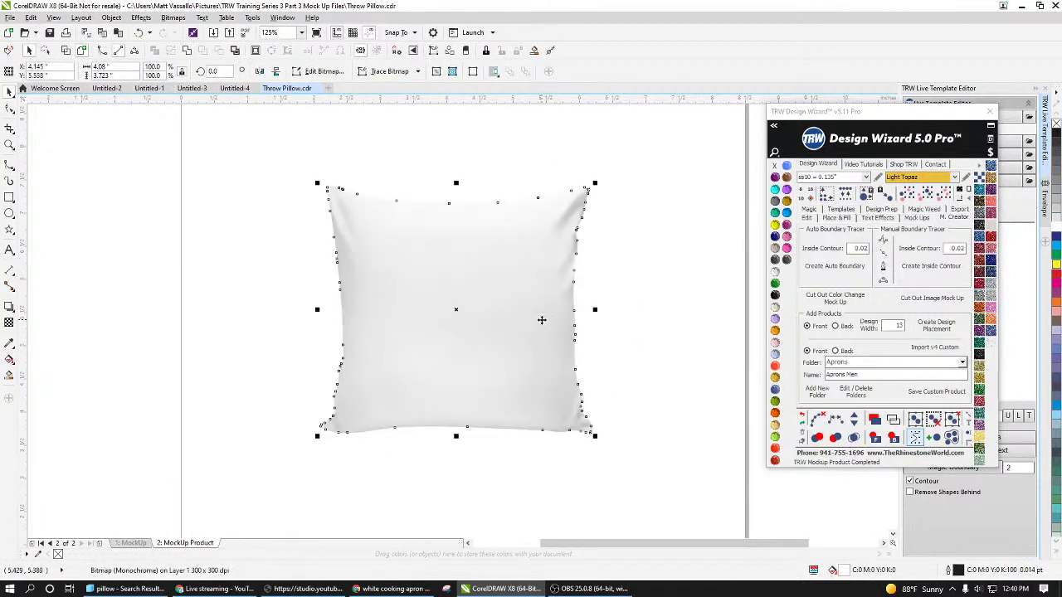
scroll(541, 320, down, 2)
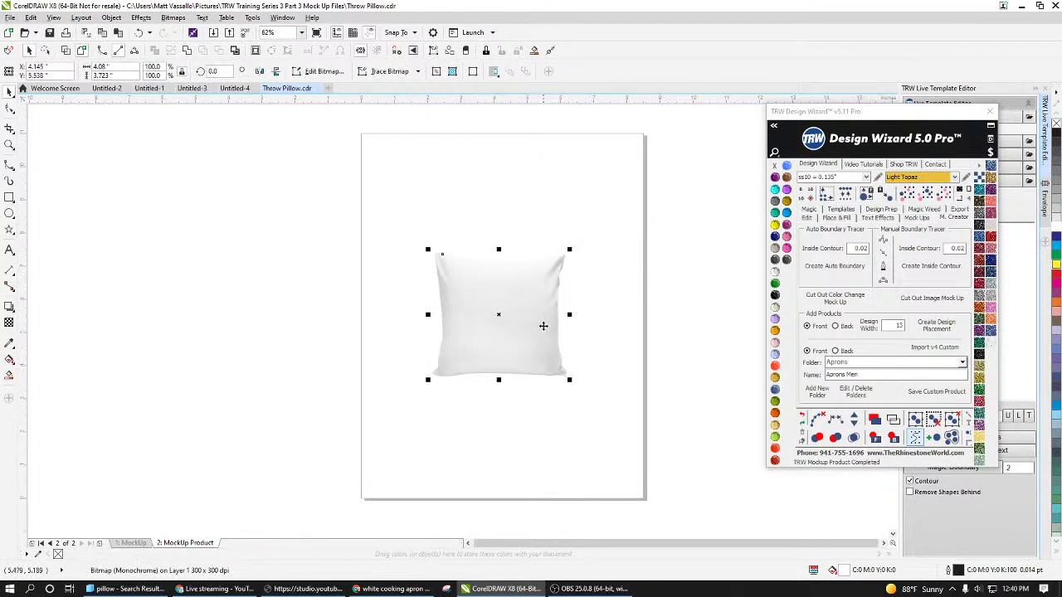
Step: Test the color change by filling the pillow with Citrine, Aquamarine, TRW Pink, Light Amethyst and Light Orange
scroll(545, 319, up, 2)
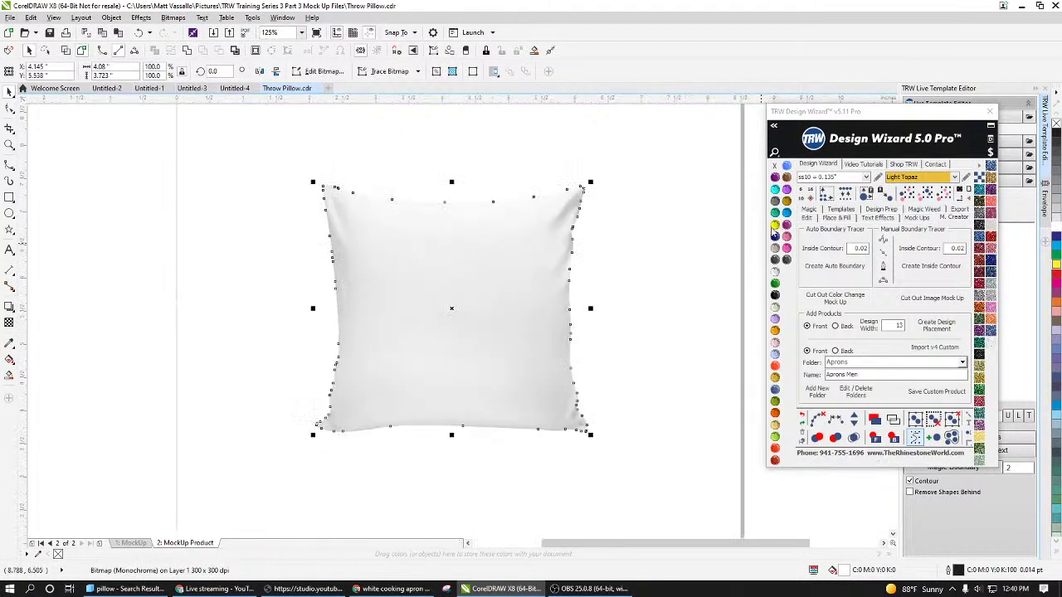
click(775, 224)
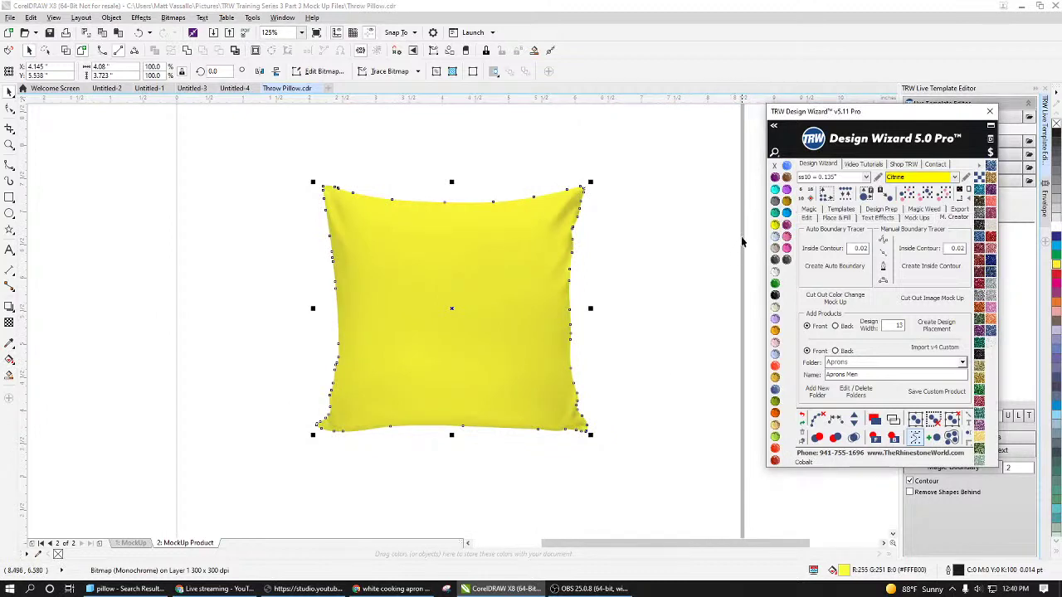
click(776, 190)
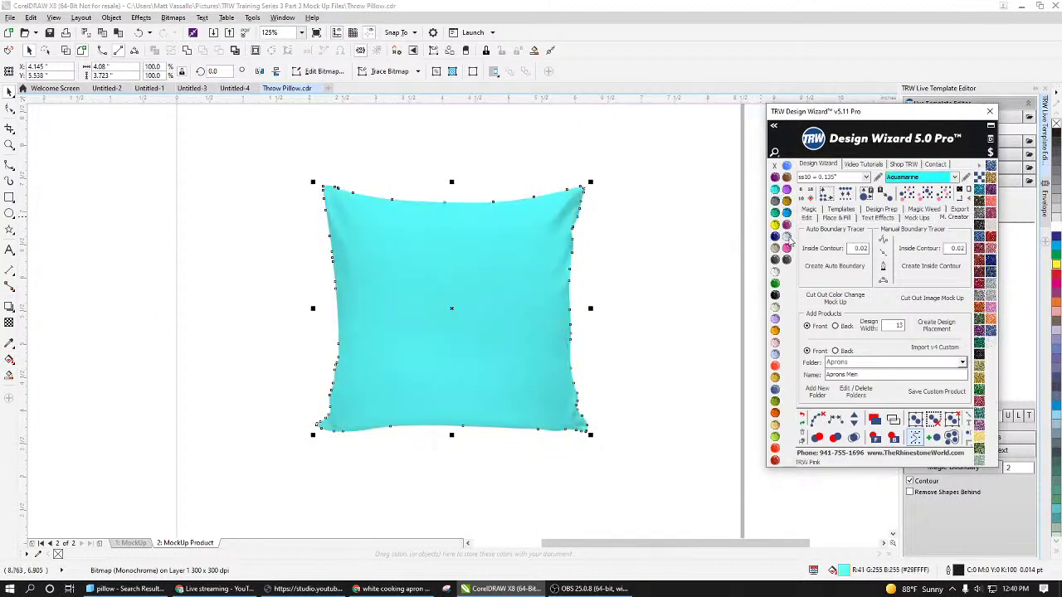
click(788, 237)
click(775, 318)
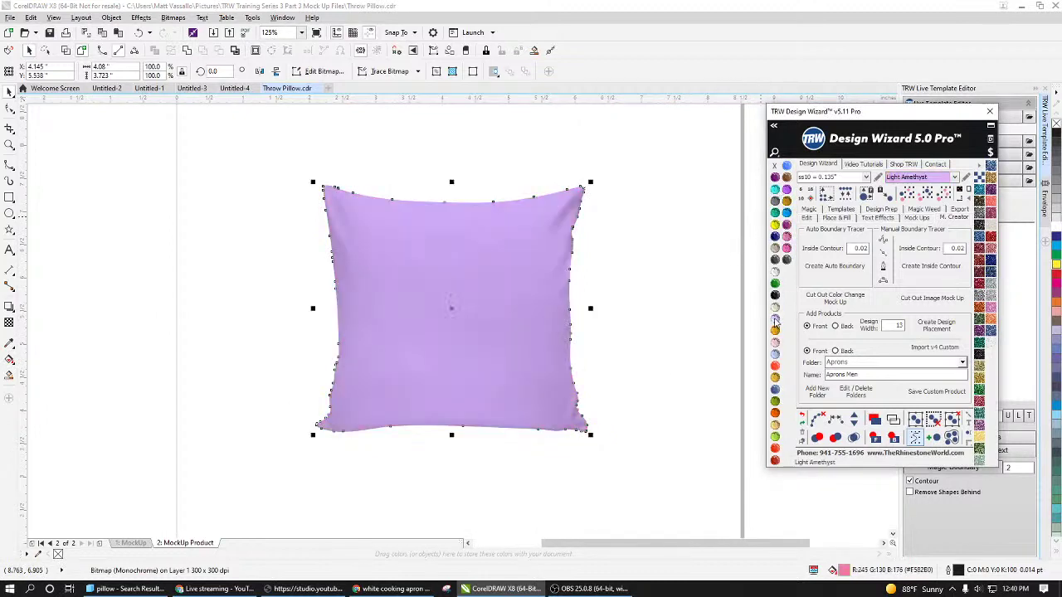
click(777, 334)
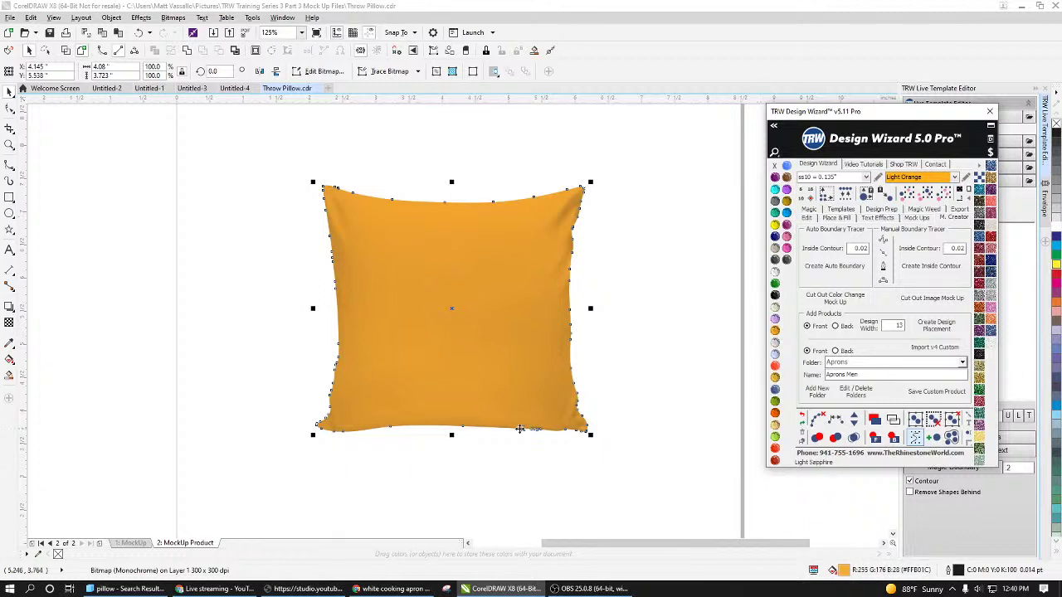
scroll(523, 430, up, 2)
scroll(652, 394, down, 6)
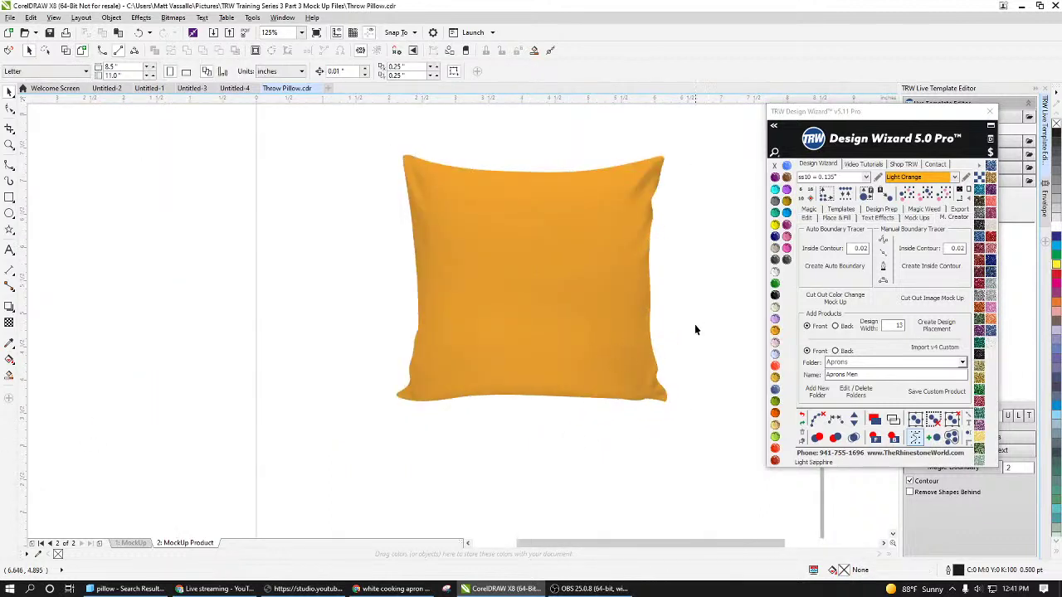
Step: Recolor the pillow to Crystal and move it up to about X 4.3, Y 6.4 inches on the page
click(787, 272)
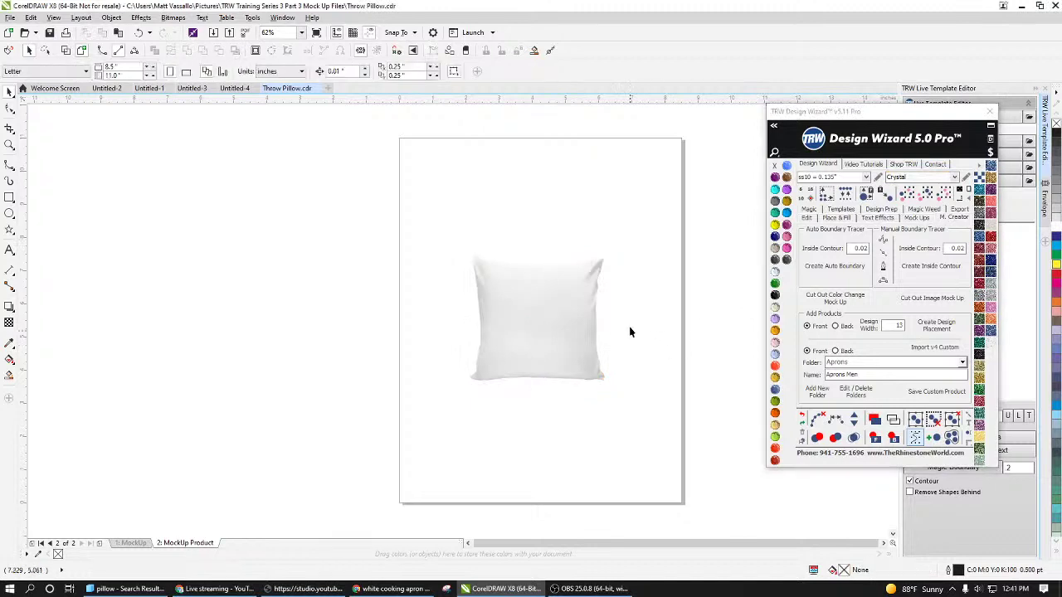
drag(585, 324, 521, 324)
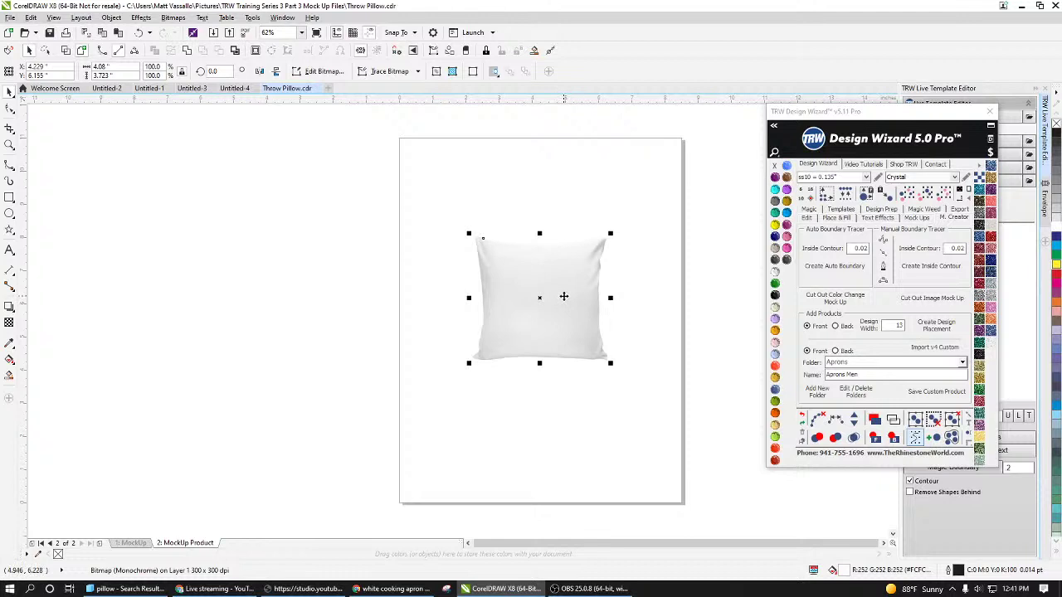
drag(564, 305, 571, 301)
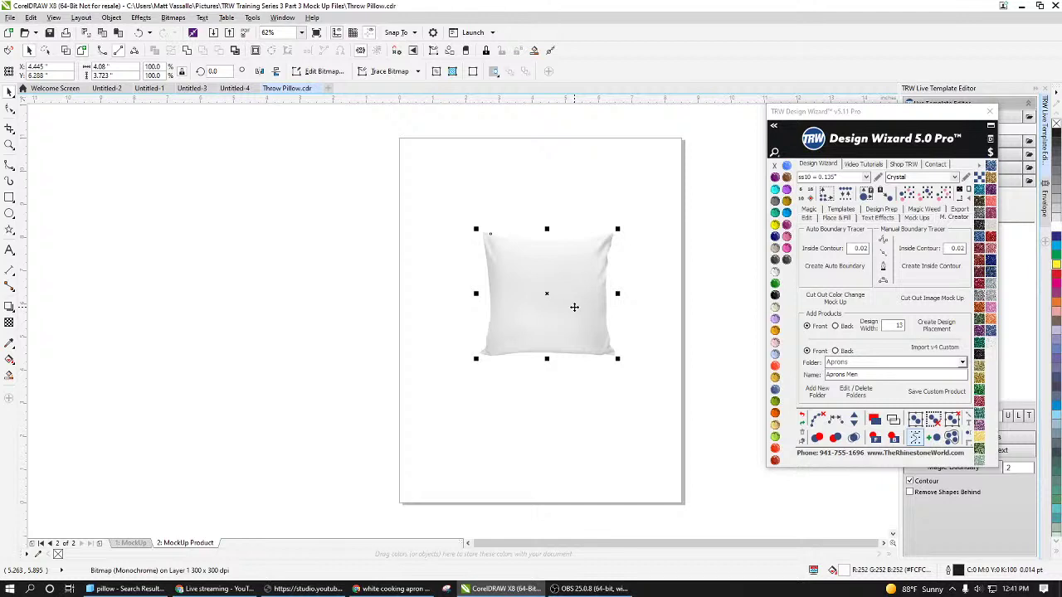
drag(574, 307, 571, 302)
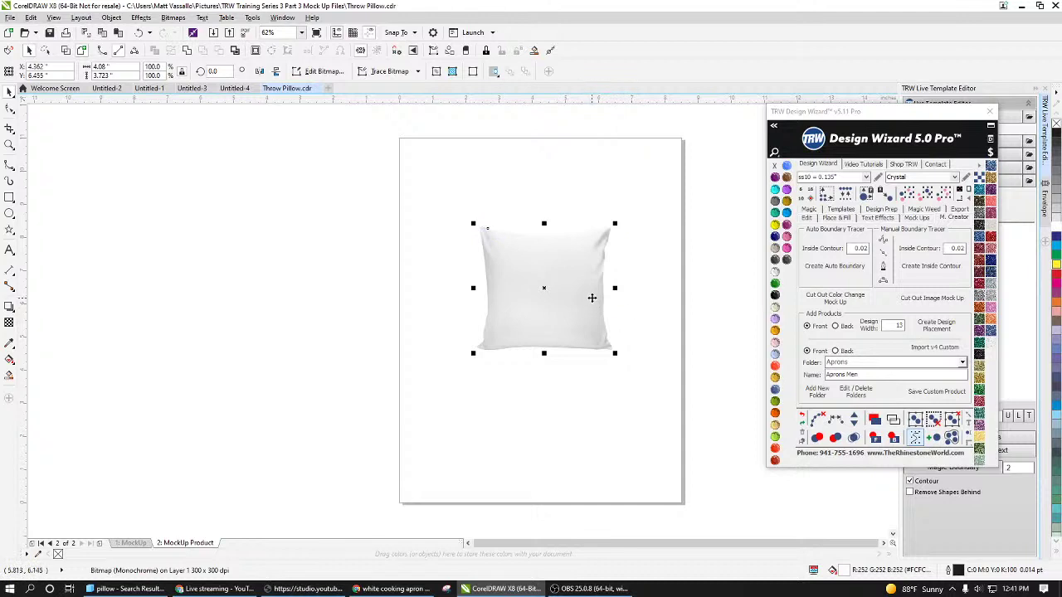
Step: Set the front design width to 16 and create the design placement for the pillow
scroll(583, 294, up, 2)
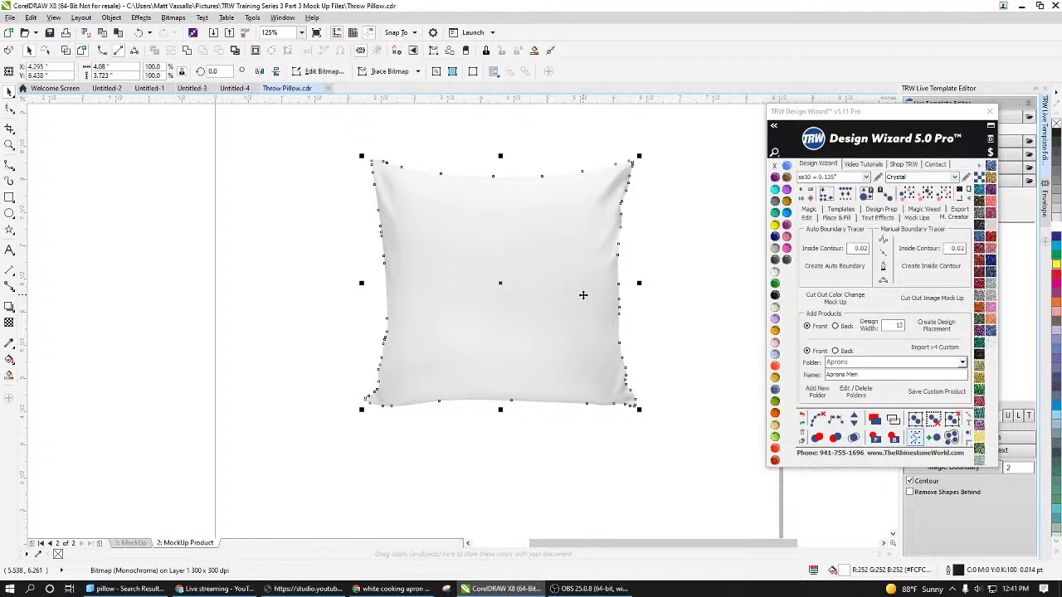
double_click(898, 326)
text(16)
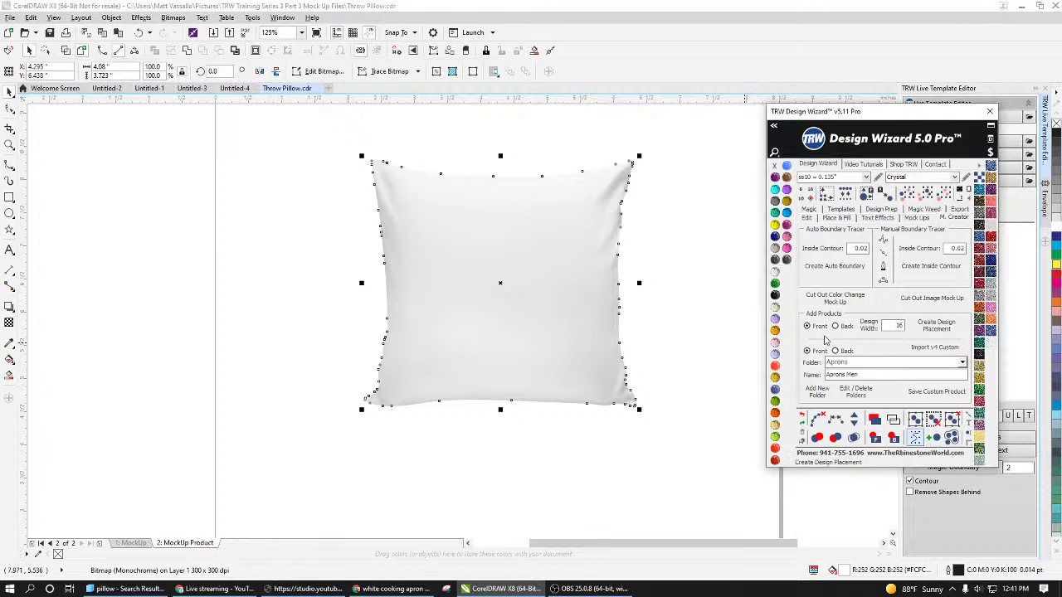
click(936, 326)
Step: Position the red design placement over the pillow and stretch it to about 3.56 by 3.27 inches
drag(576, 332, 560, 270)
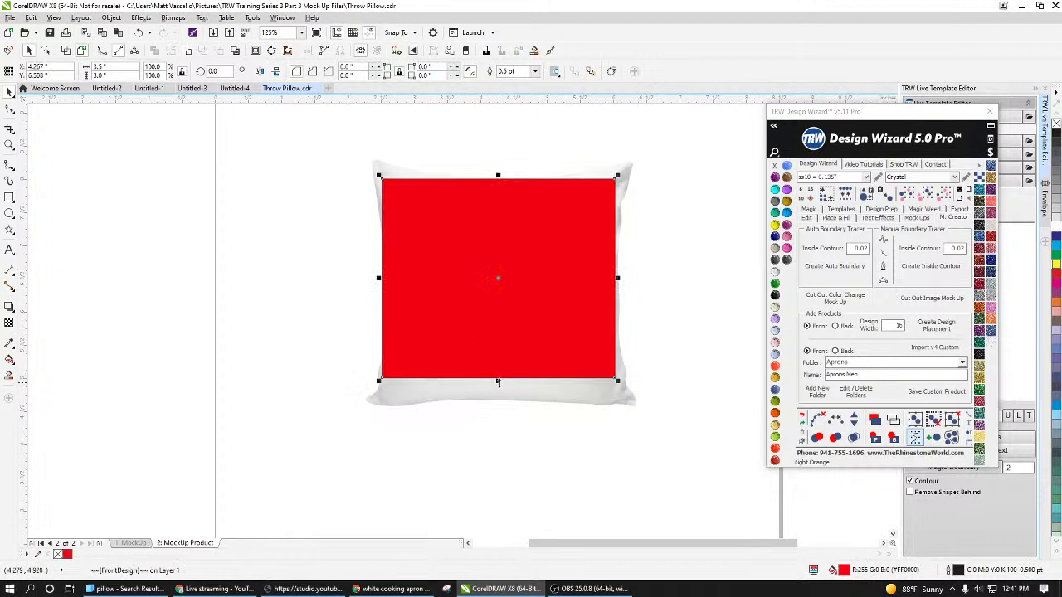
drag(498, 379, 498, 398)
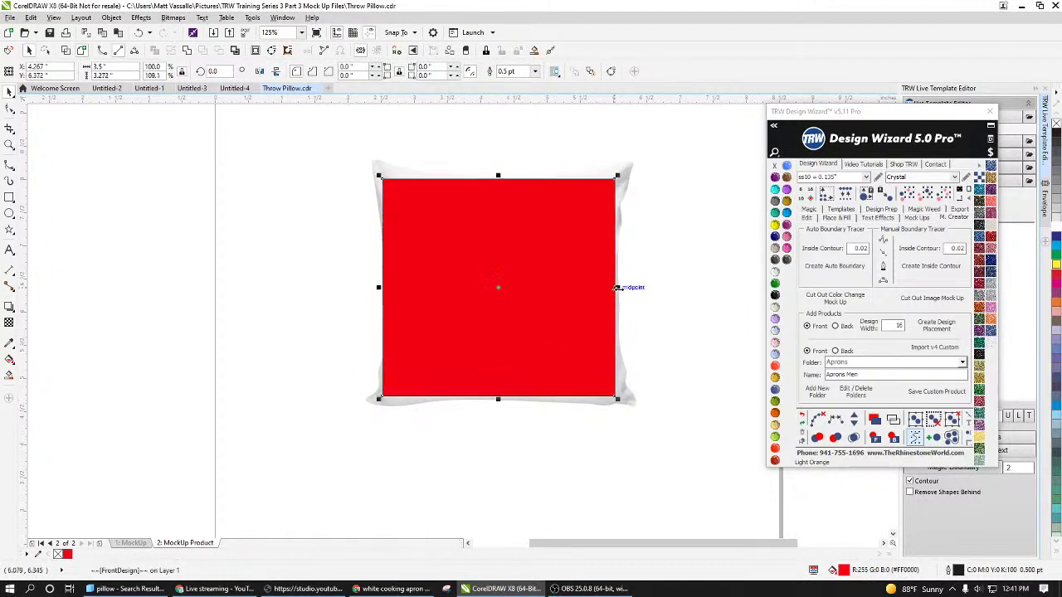
drag(615, 287, 620, 284)
scroll(628, 294, up, 2)
scroll(621, 285, down, 2)
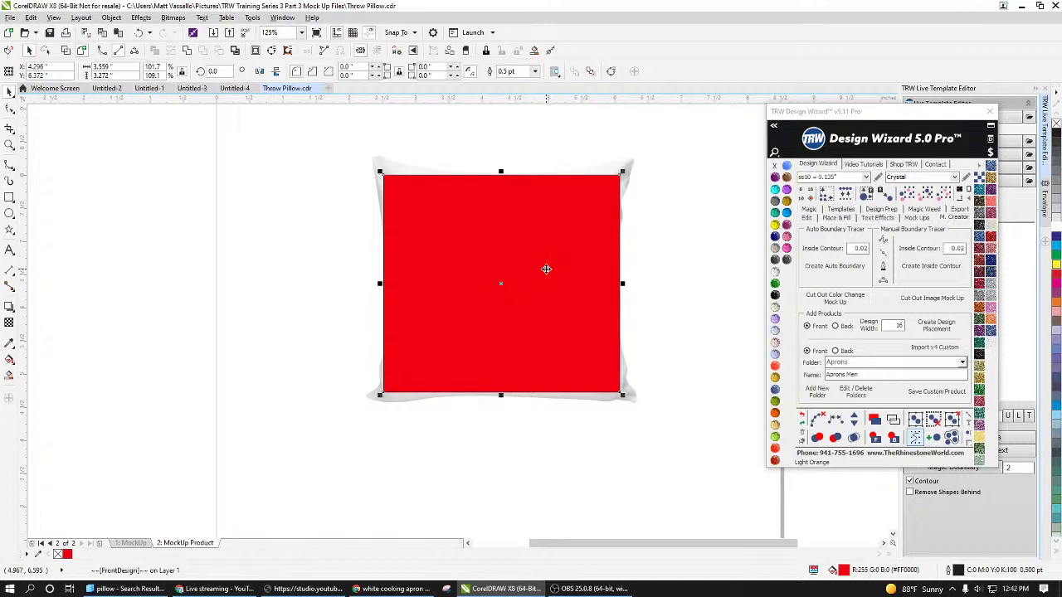
click(673, 241)
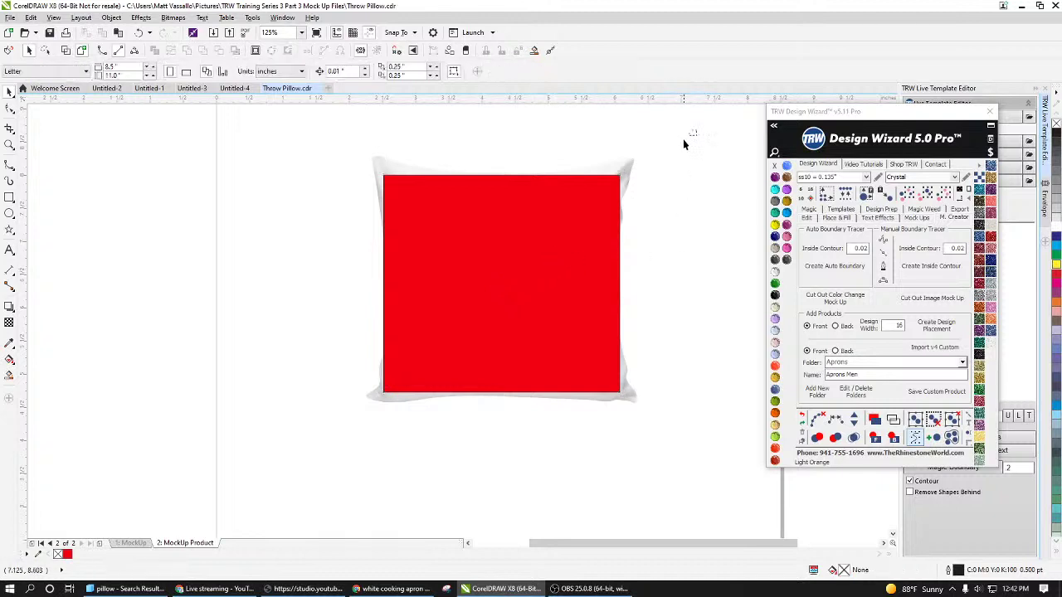
Step: Select the pillow with its design placement and check the existing product folders for a suitable one
drag(697, 130, 230, 495)
scroll(526, 293, down, 2)
scroll(538, 291, up, 2)
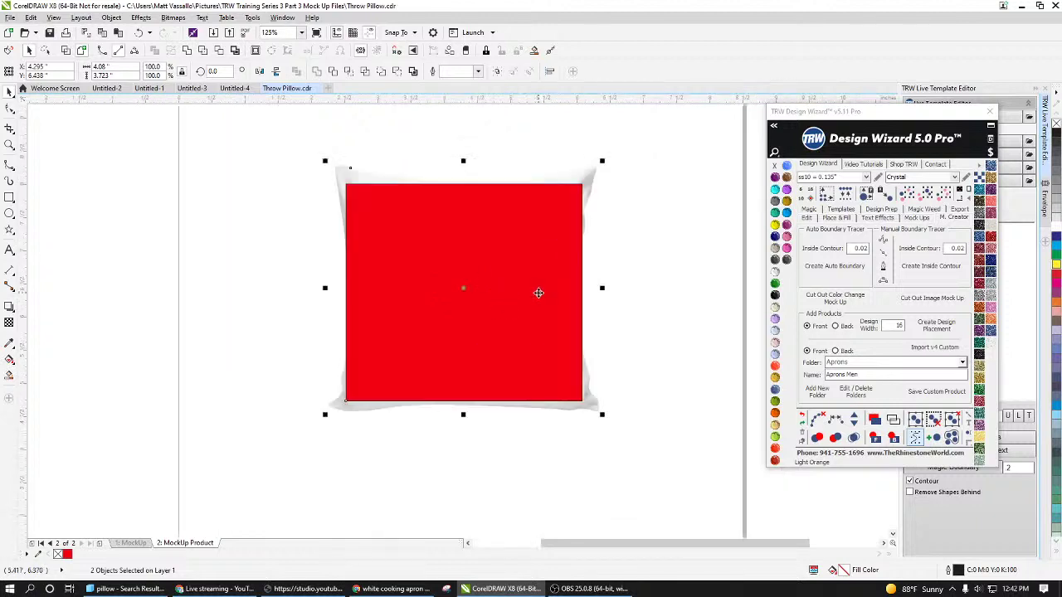
click(962, 365)
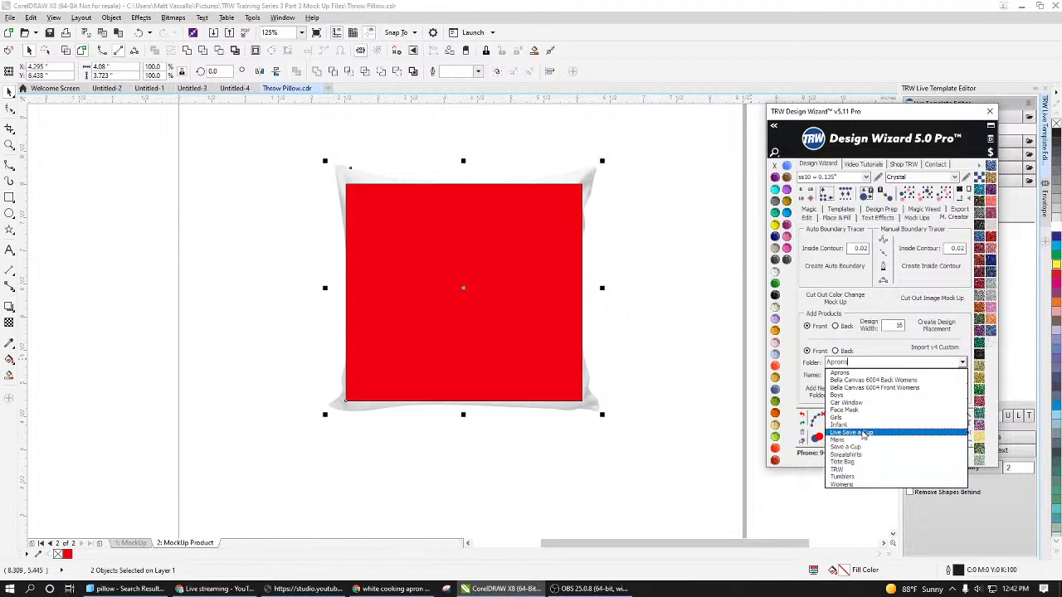
click(755, 384)
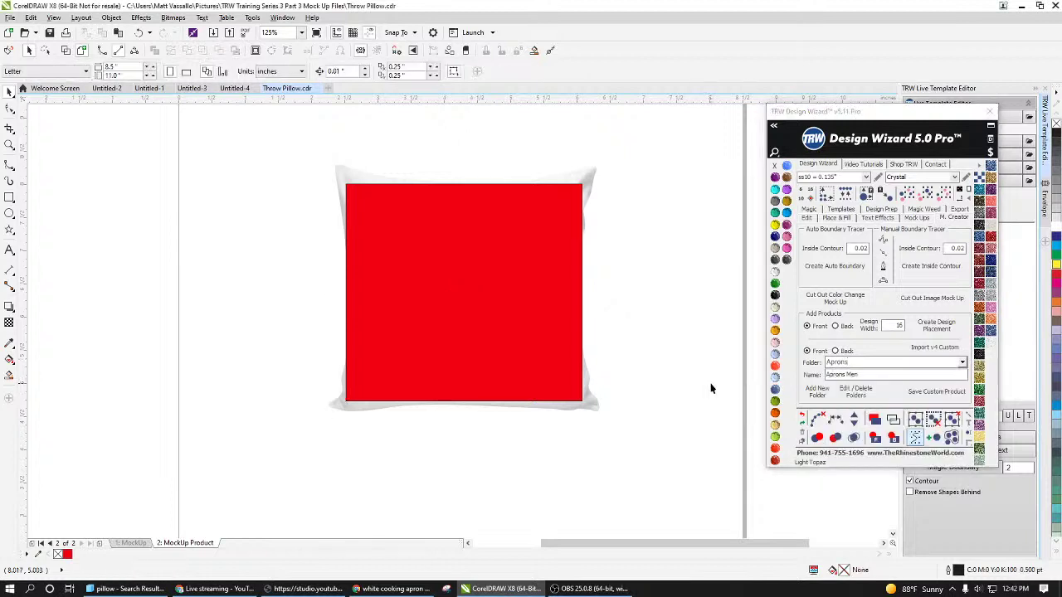
Step: Add a new product folder named Pillows and name the product Throw Pillow
click(818, 392)
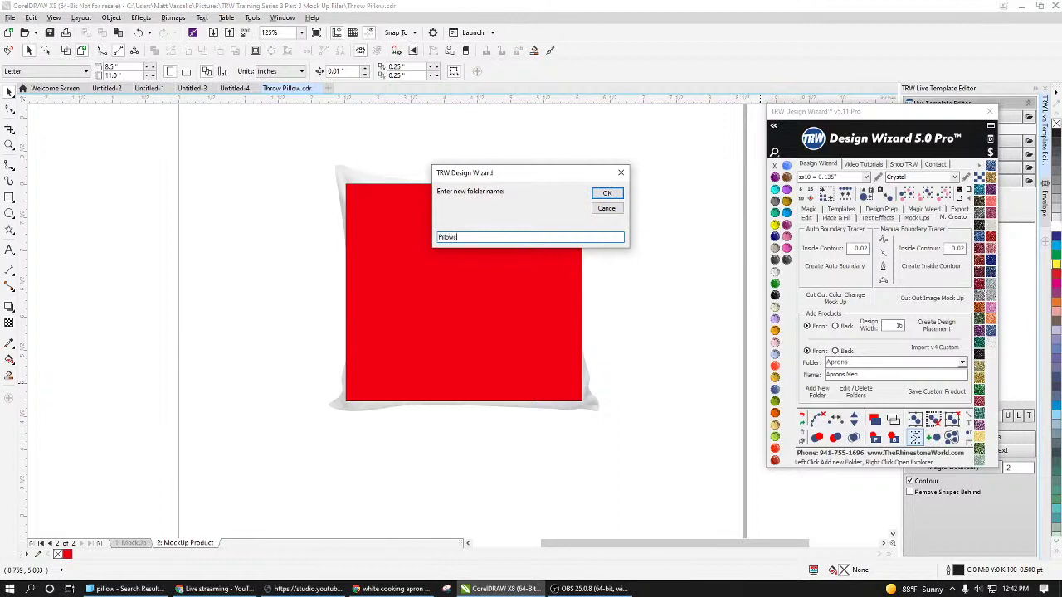
click(606, 193)
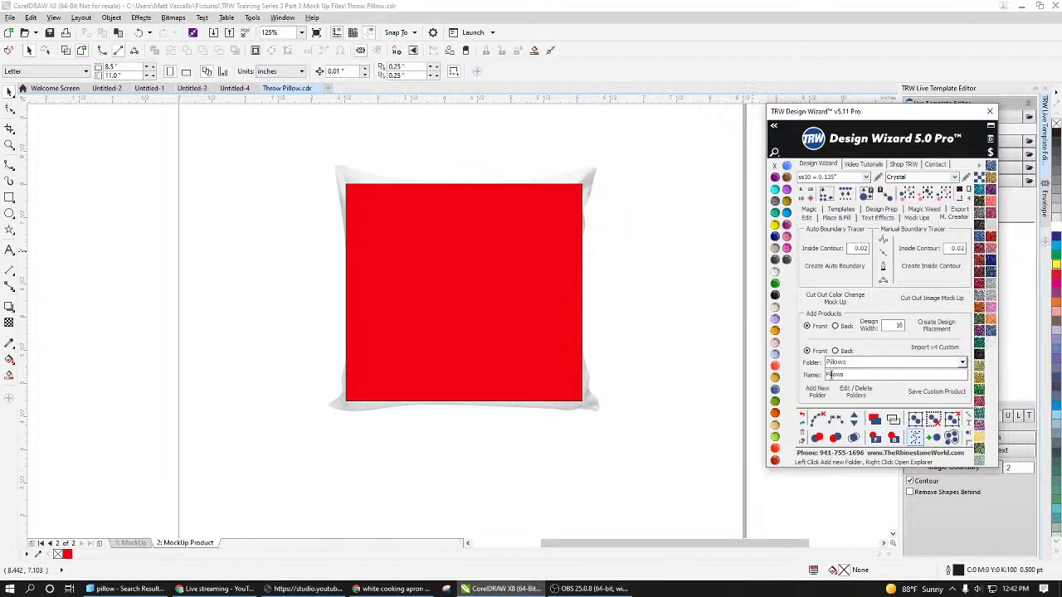
double_click(835, 375)
text(Throw)
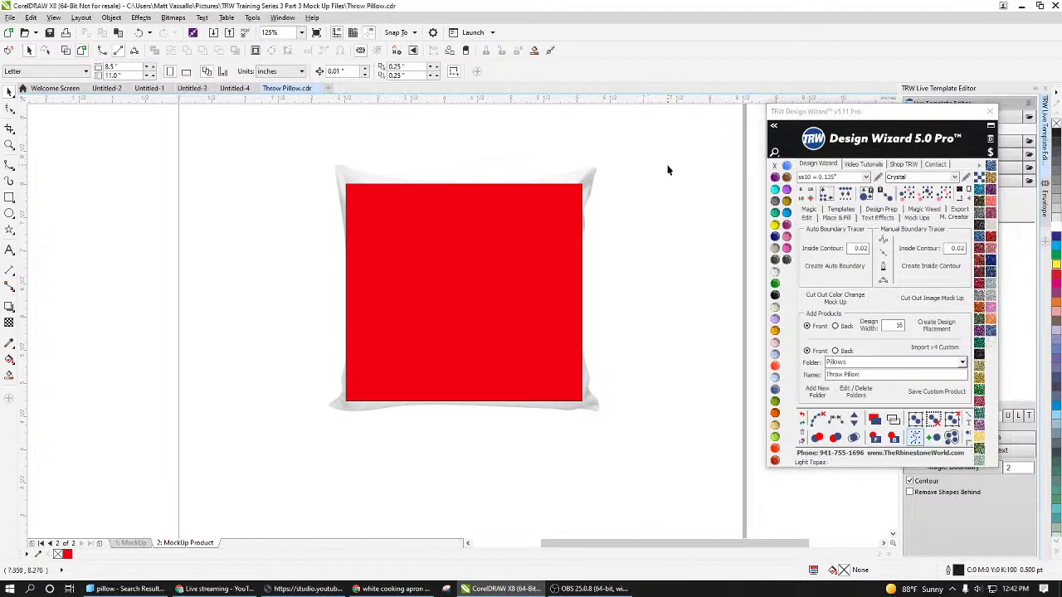
Step: Select the pillow together with its red design placement and save them as a custom front product
drag(672, 133, 234, 504)
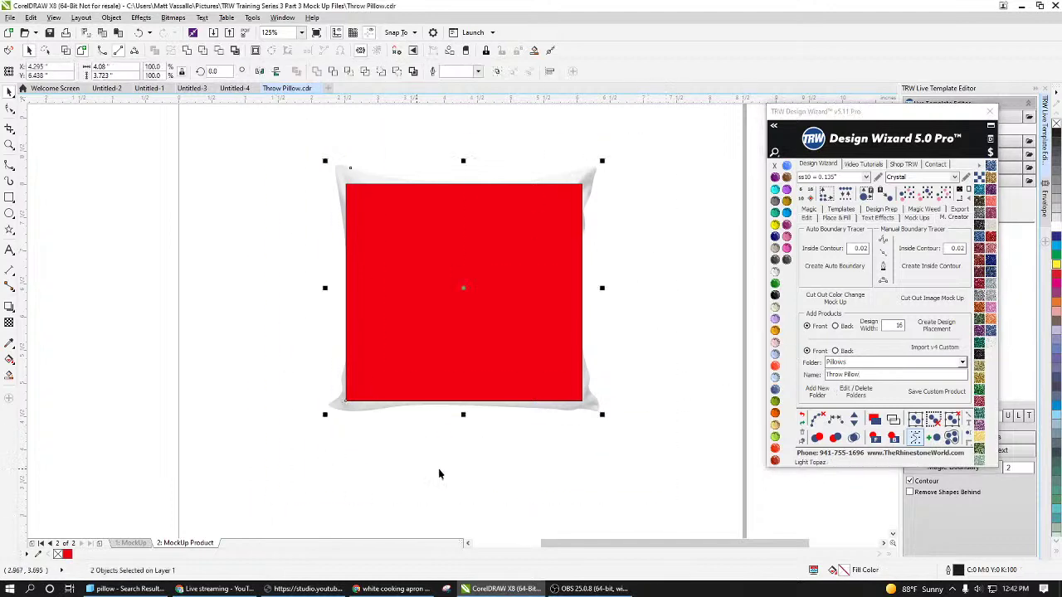
click(954, 399)
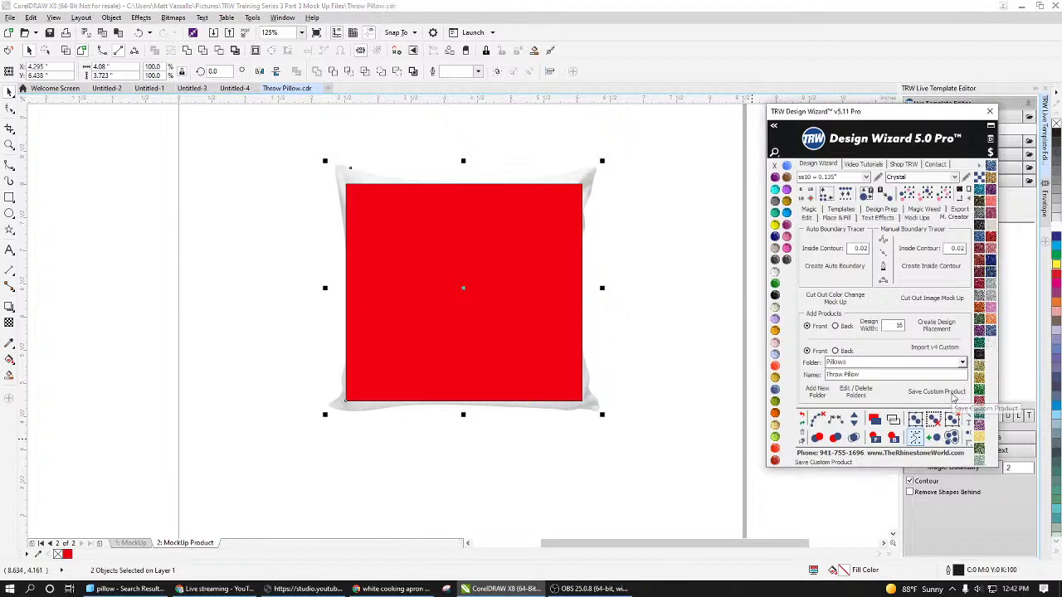
click(953, 399)
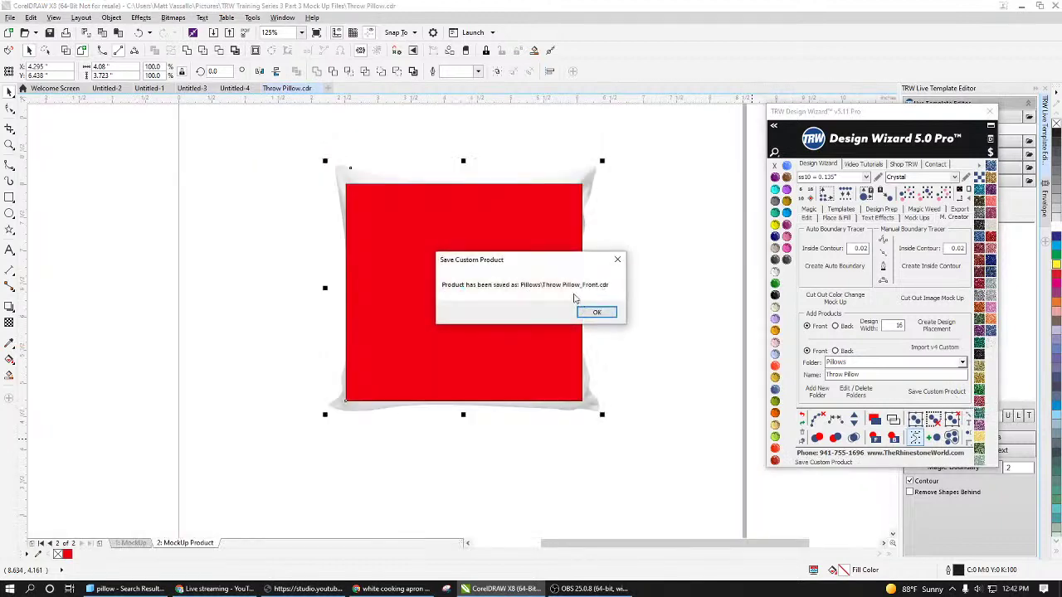
Step: Dismiss the product save confirmation and deselect the pillow and its design placement
click(596, 315)
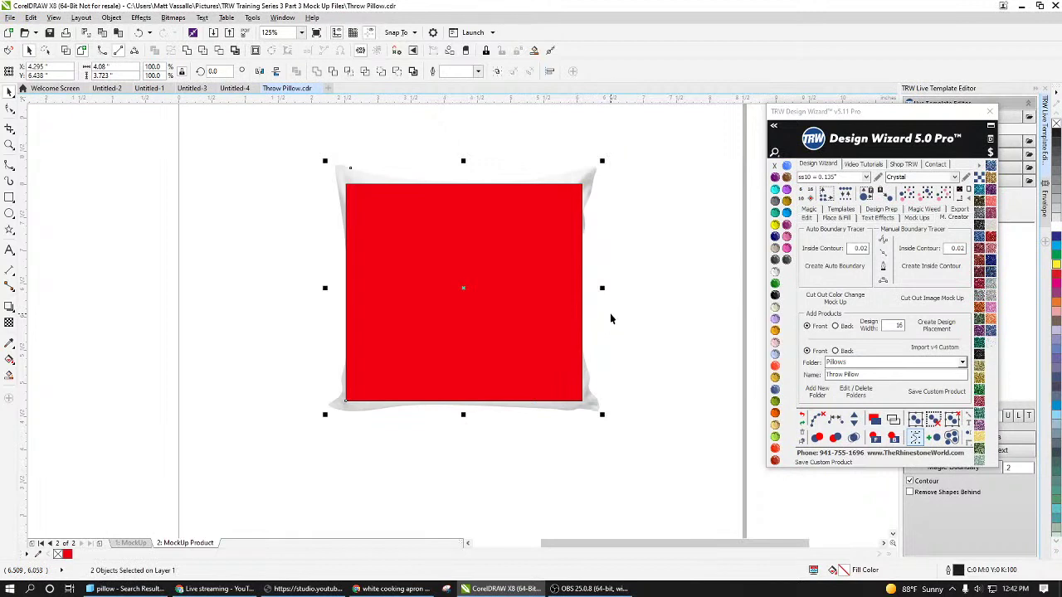
click(608, 320)
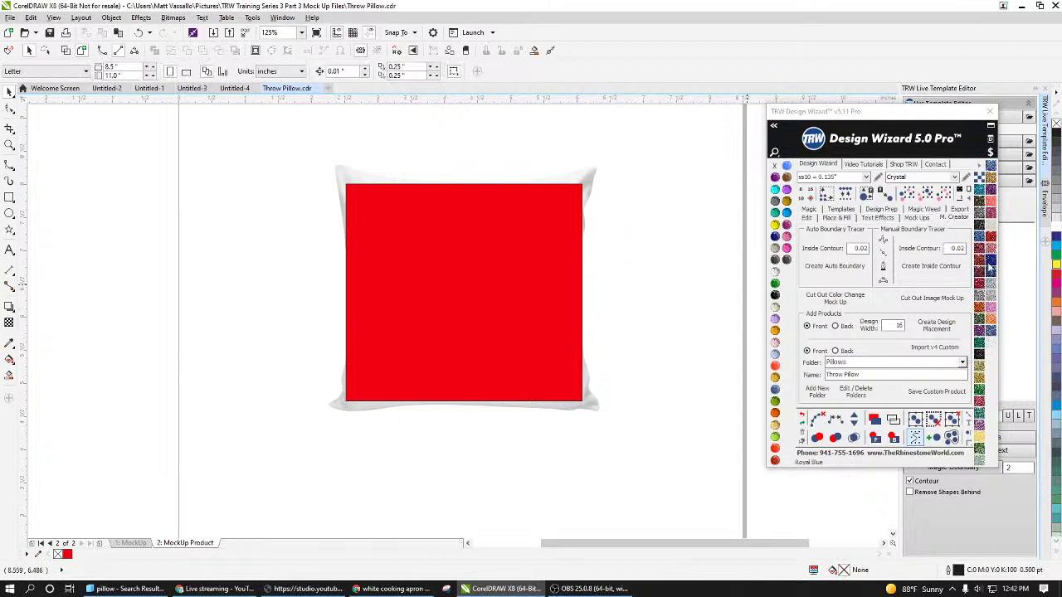
Step: Switch to Chrome and open the Mini Packs design category on The Rhinestone World website
click(232, 590)
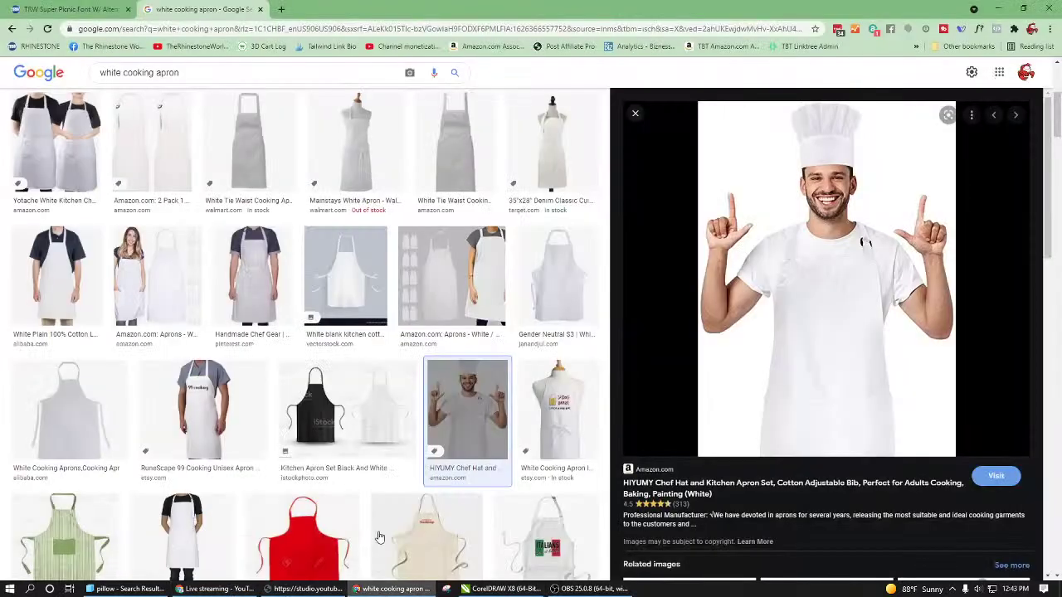
click(388, 589)
click(81, 11)
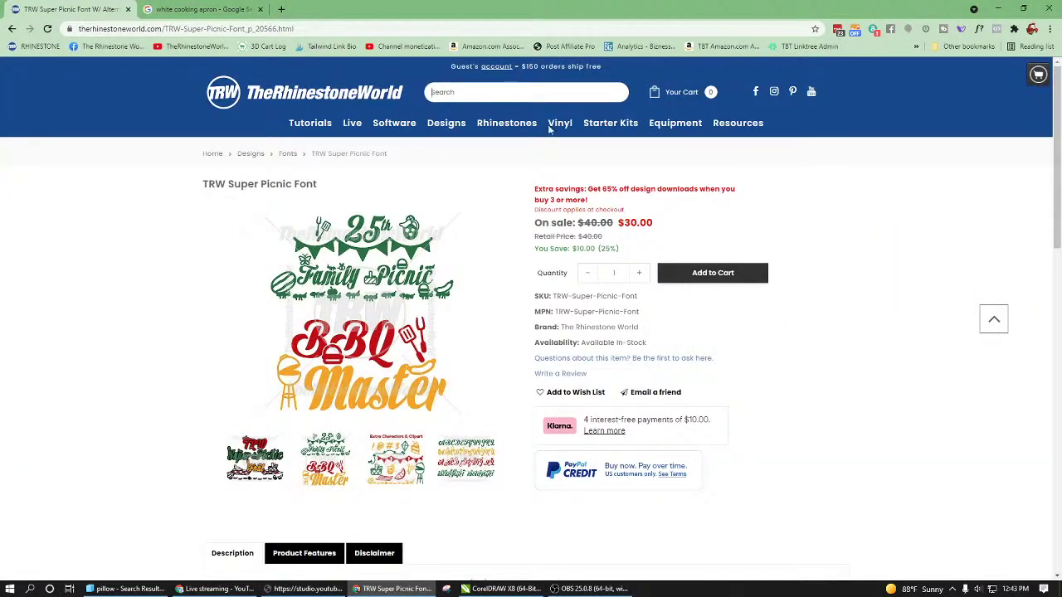
click(504, 87)
click(371, 99)
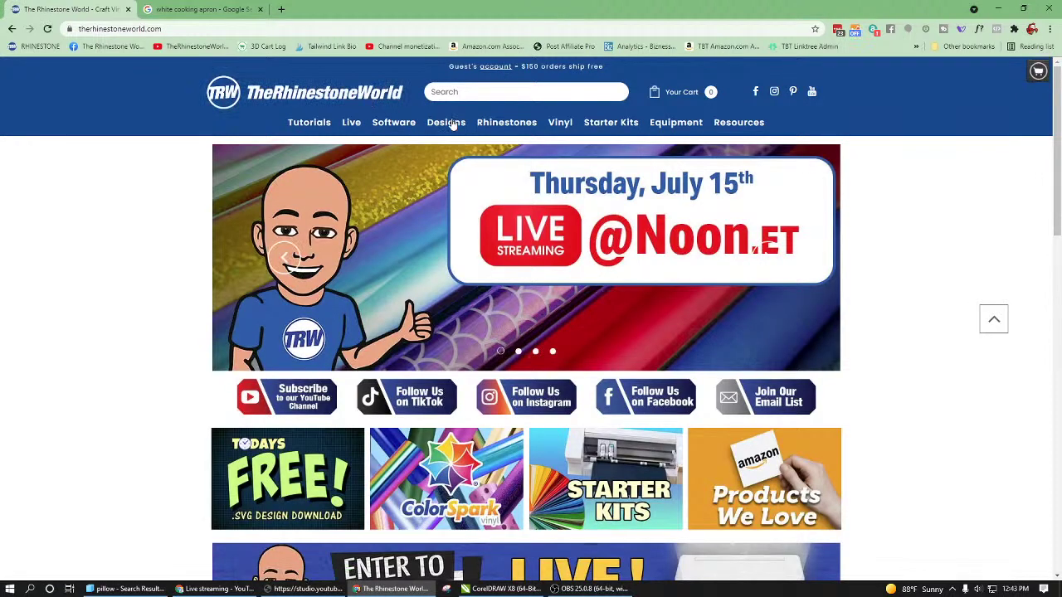
mouse_move(450, 124)
click(366, 280)
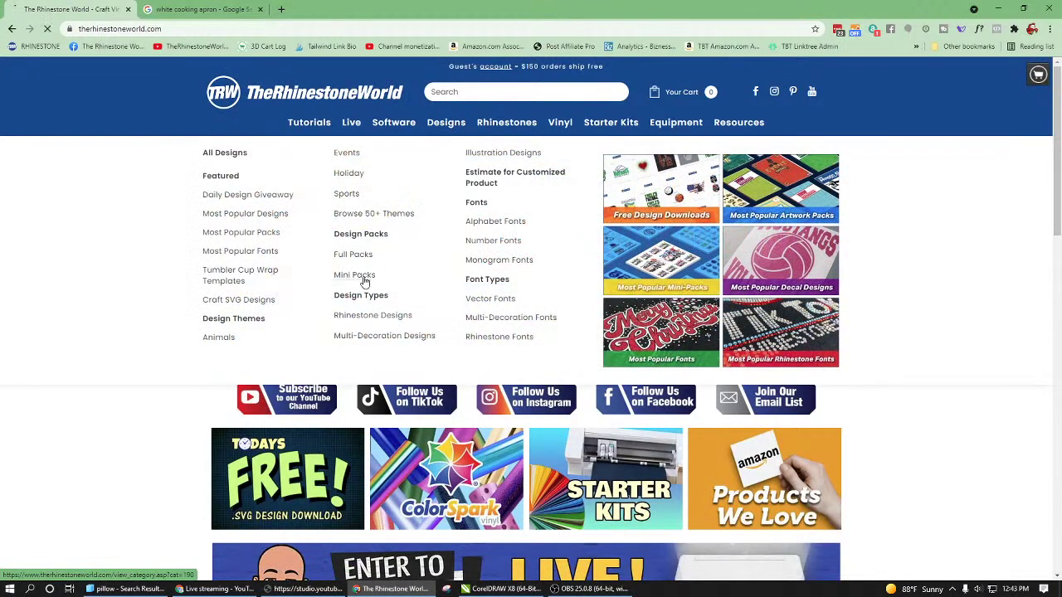
Step: Find the Baby Sports Stats Mini Pack among the mini packs and view its enlarged preview image
scroll(629, 297, down, 6)
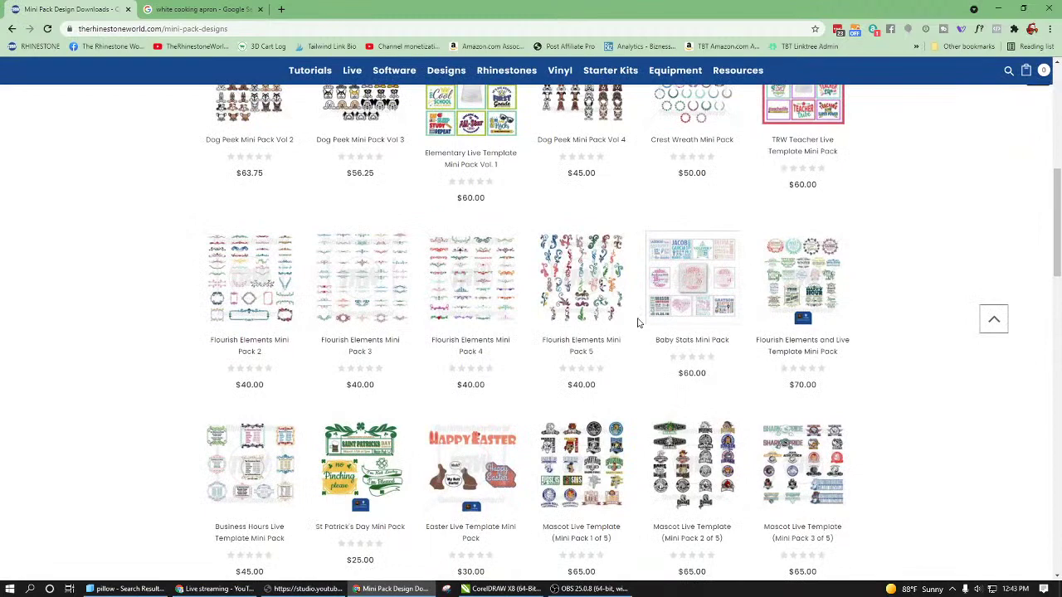
scroll(639, 323, down, 3)
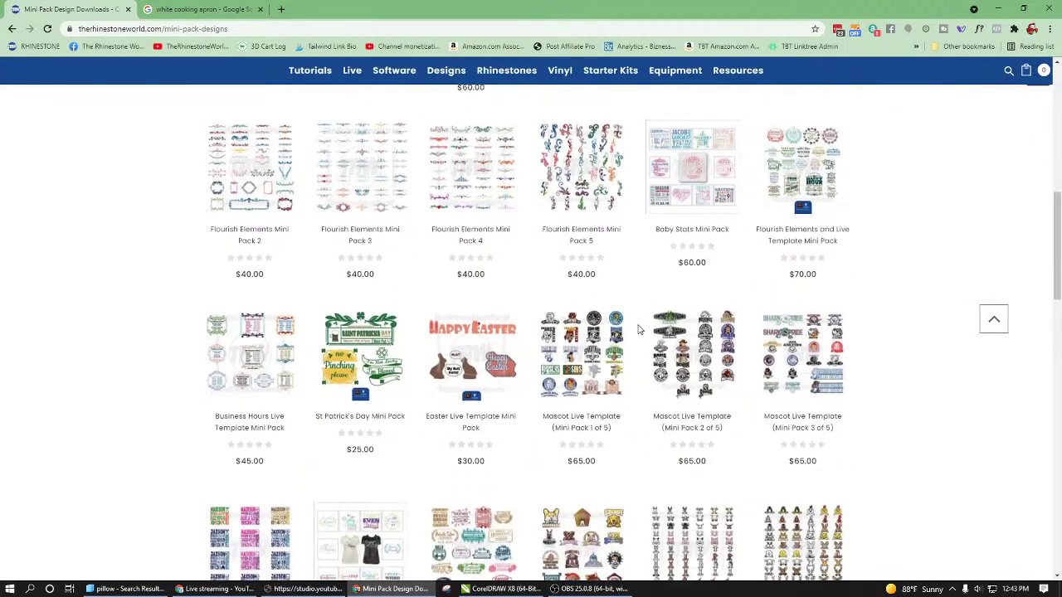
scroll(639, 332, down, 1)
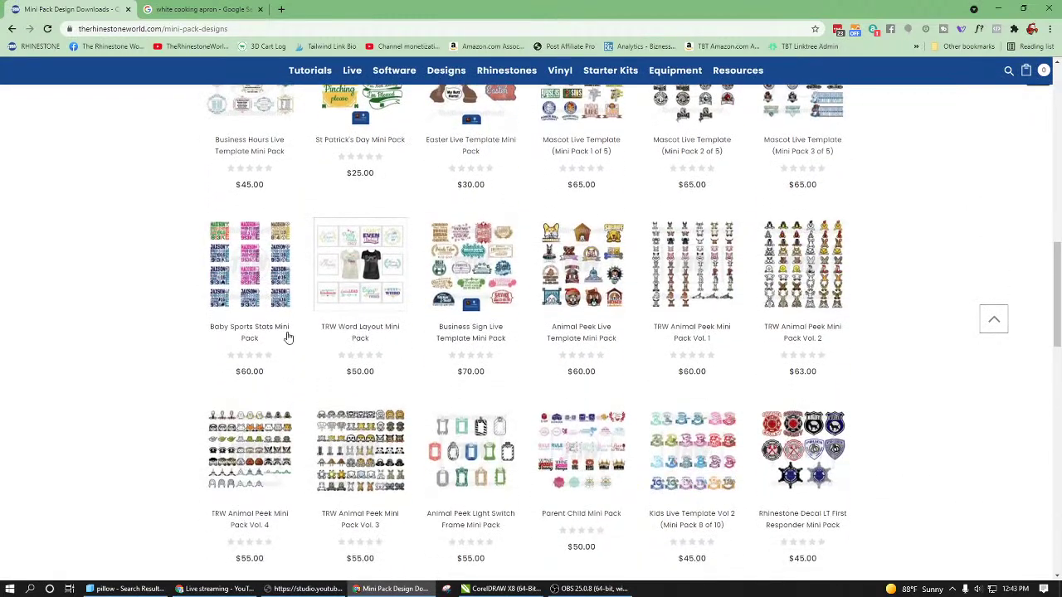
click(266, 336)
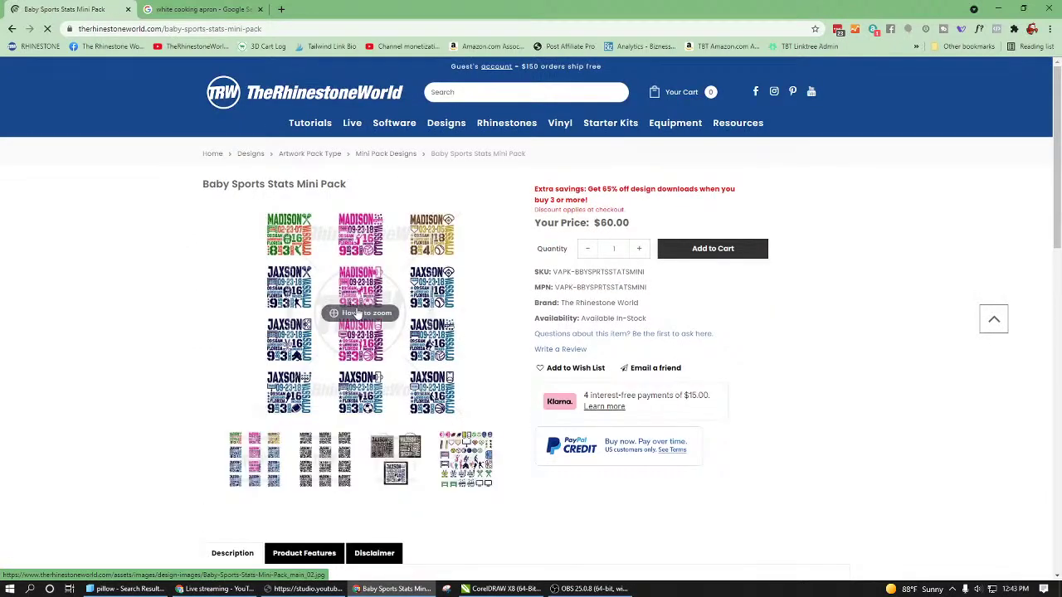
click(401, 303)
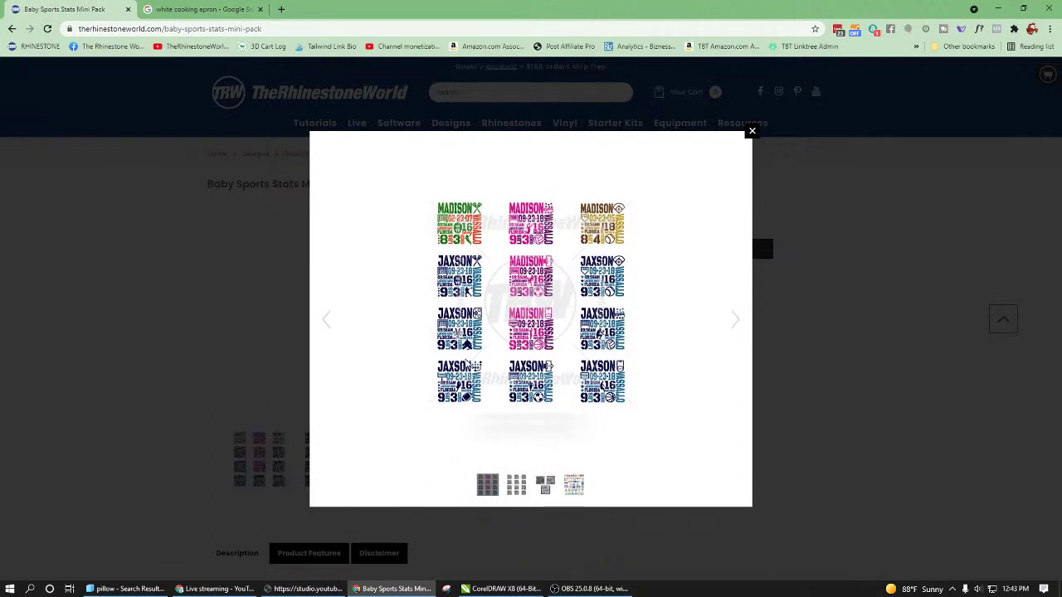
click(752, 135)
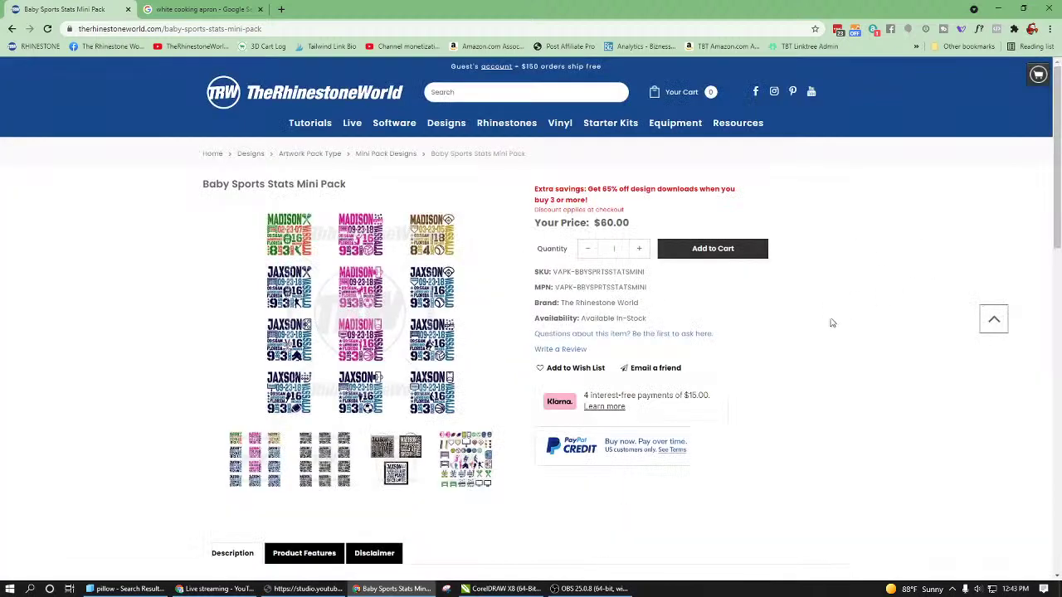
Step: Return to CorelDRAW, decline the error report, and bring the Baby Sport Stats Mini Pack_09B_Lacrosse.cdr design into a new document
click(493, 590)
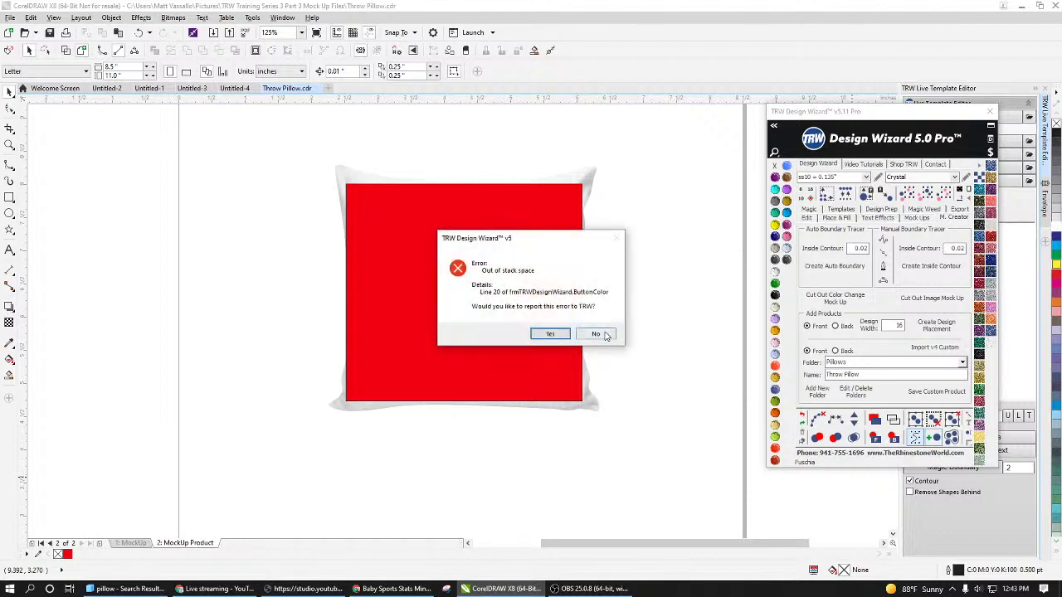
click(597, 334)
click(327, 89)
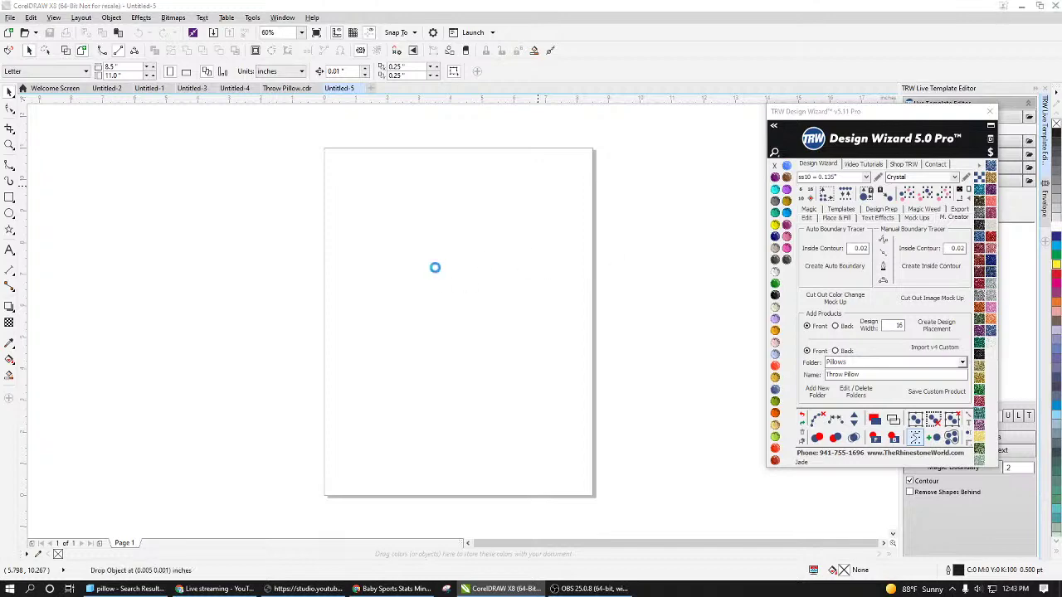
scroll(546, 314, down, 3)
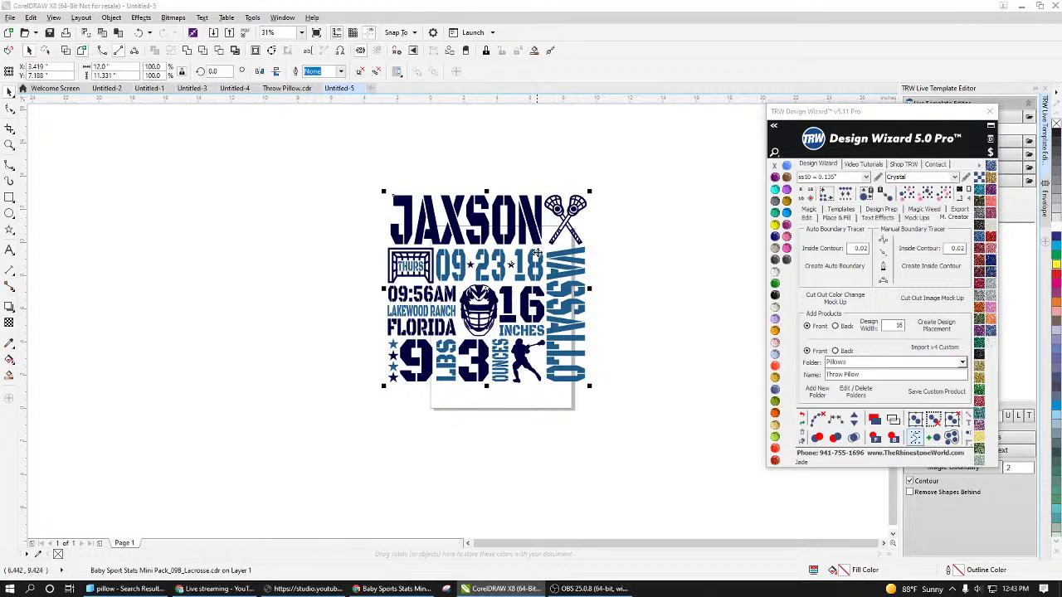
Step: Size the page to the lacrosse stats design and center the design on it with the Design Wizard
drag(944, 116, 832, 92)
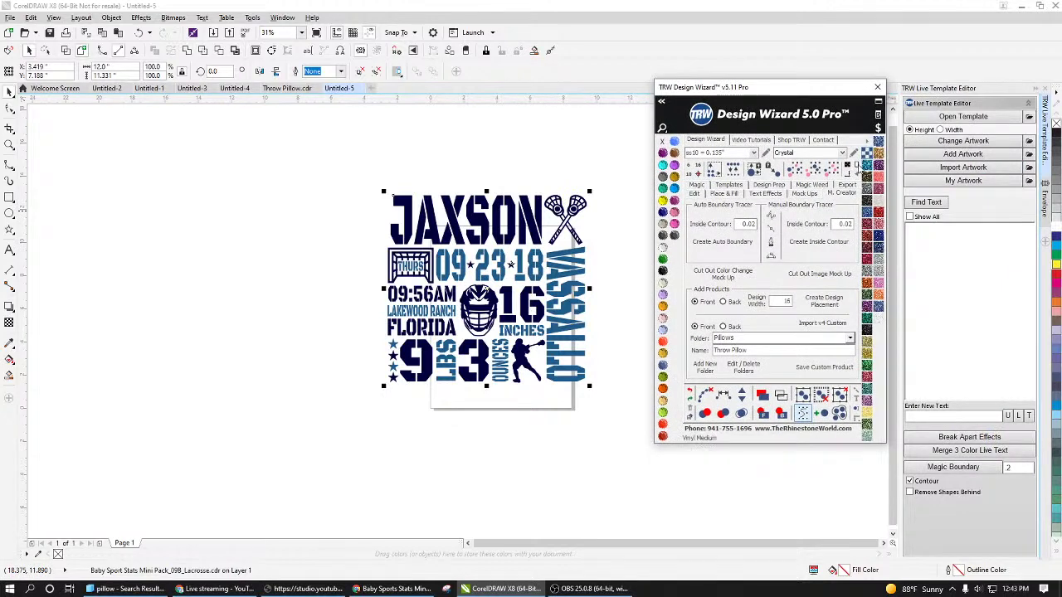
click(856, 166)
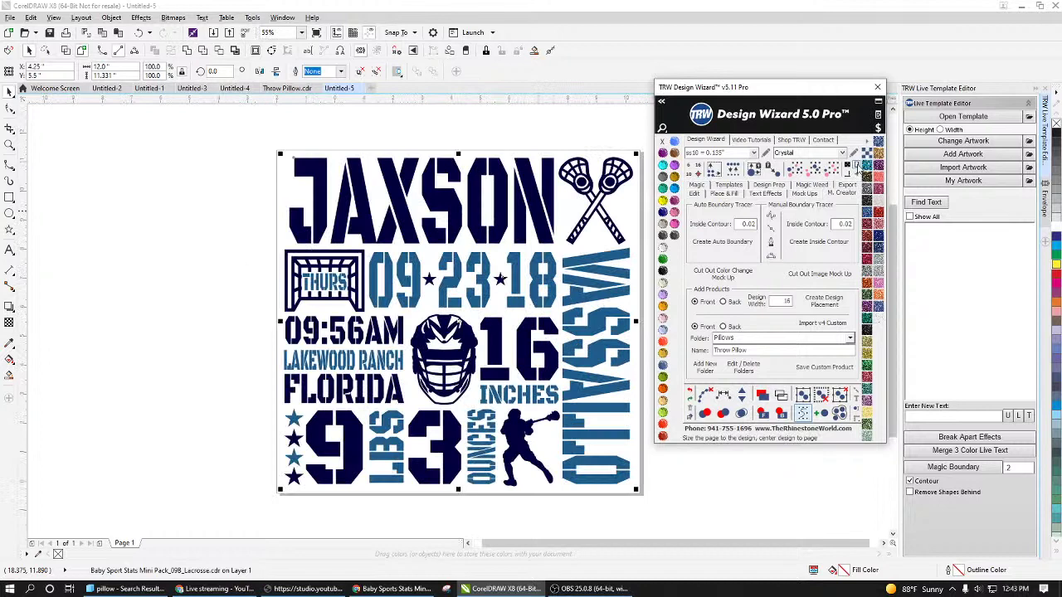
scroll(475, 265, down, 3)
key(Escape)
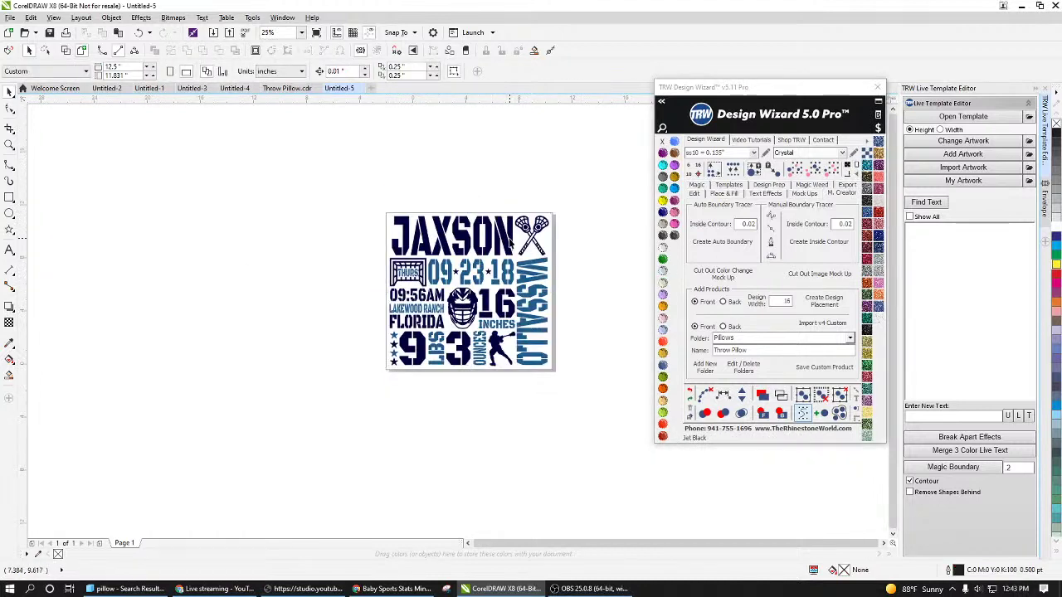
key(ctrl+a)
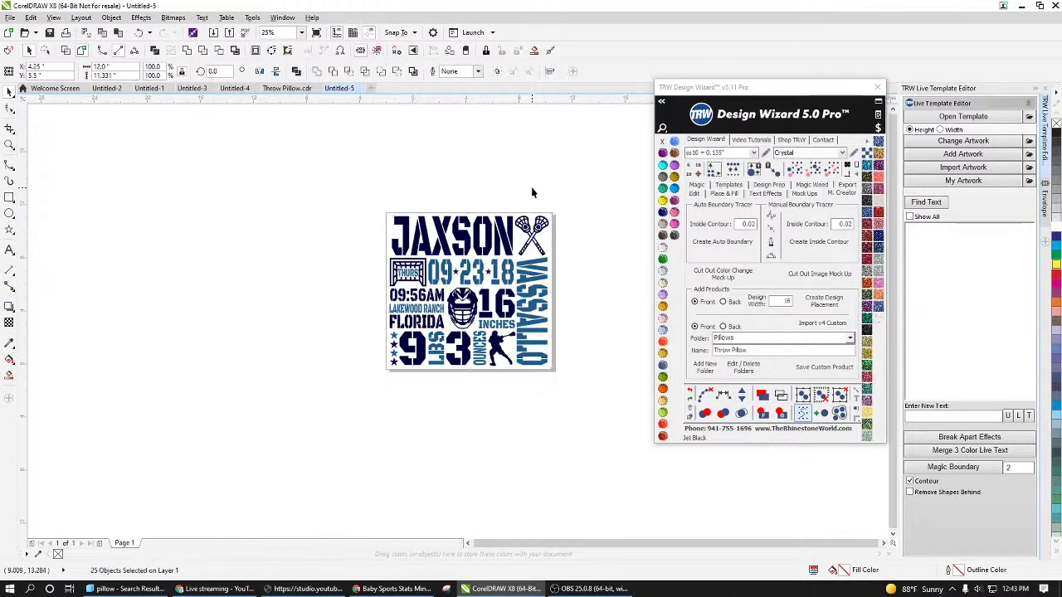
click(532, 193)
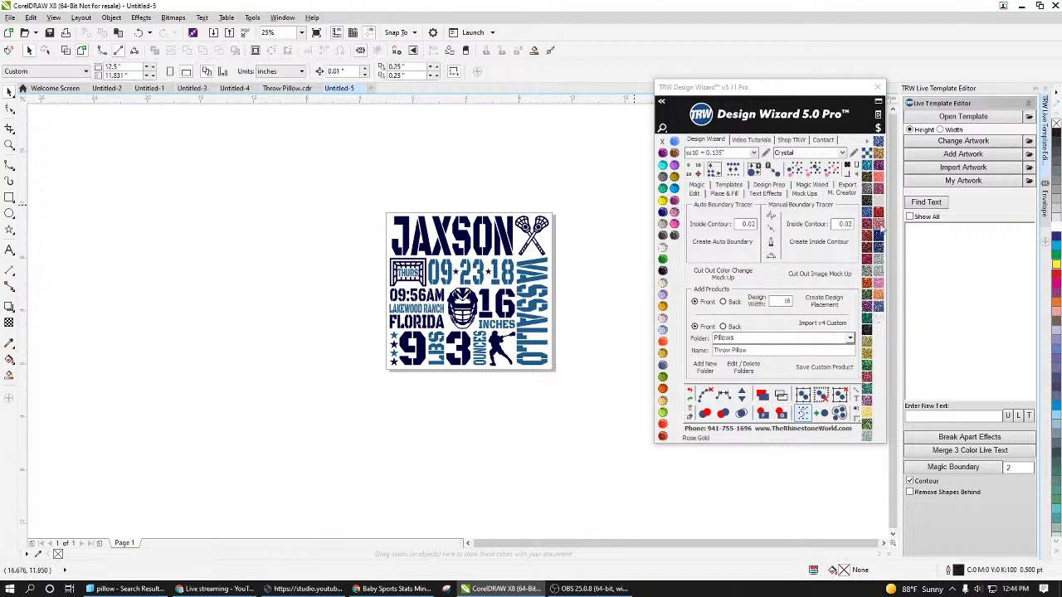
Step: Find the editable text in the lacrosse template and replace the child's first name
click(938, 206)
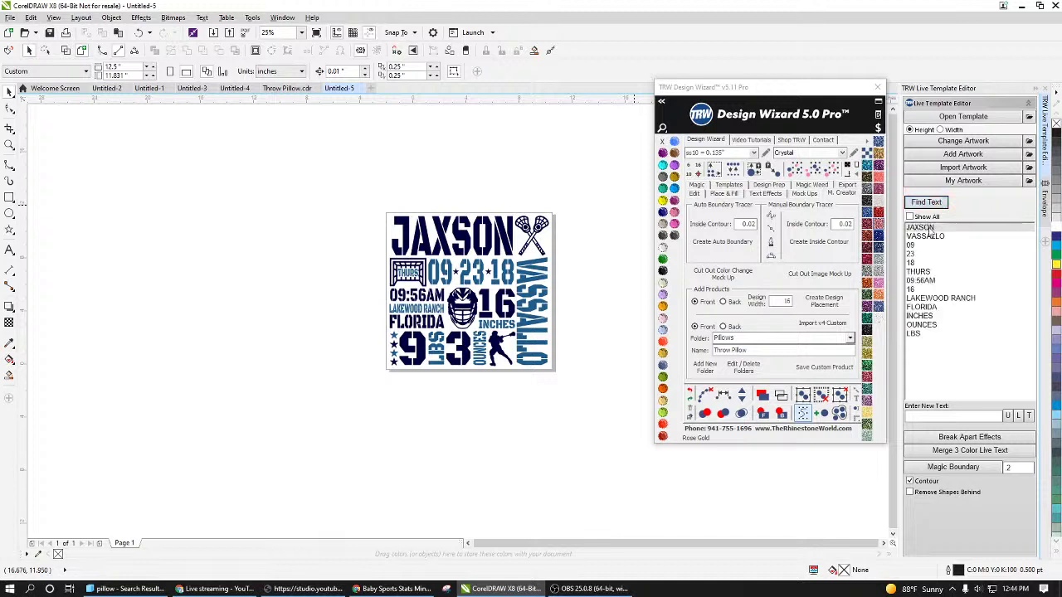
click(922, 228)
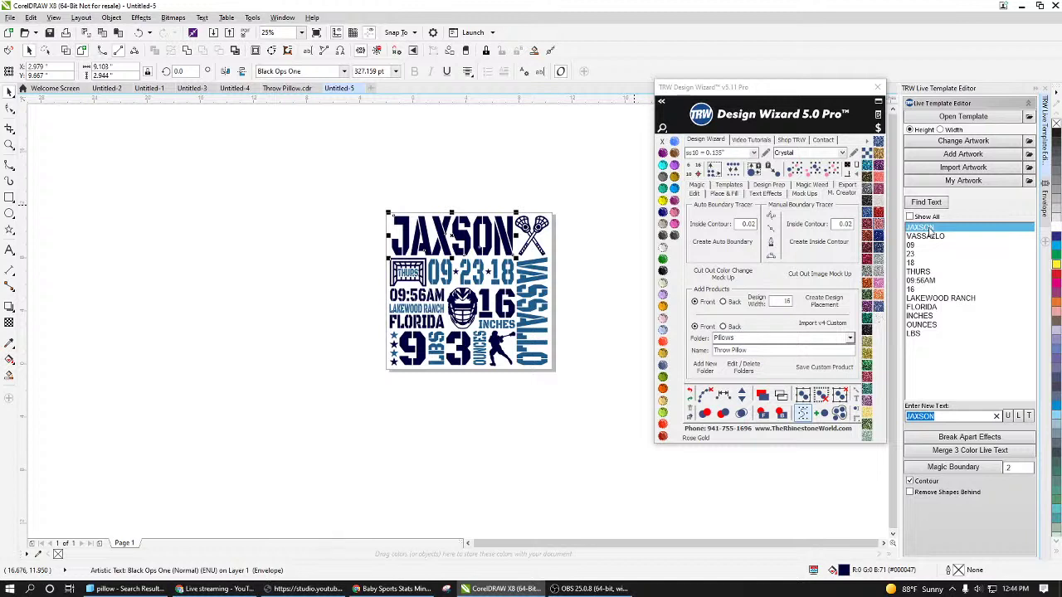
text(MADIS)
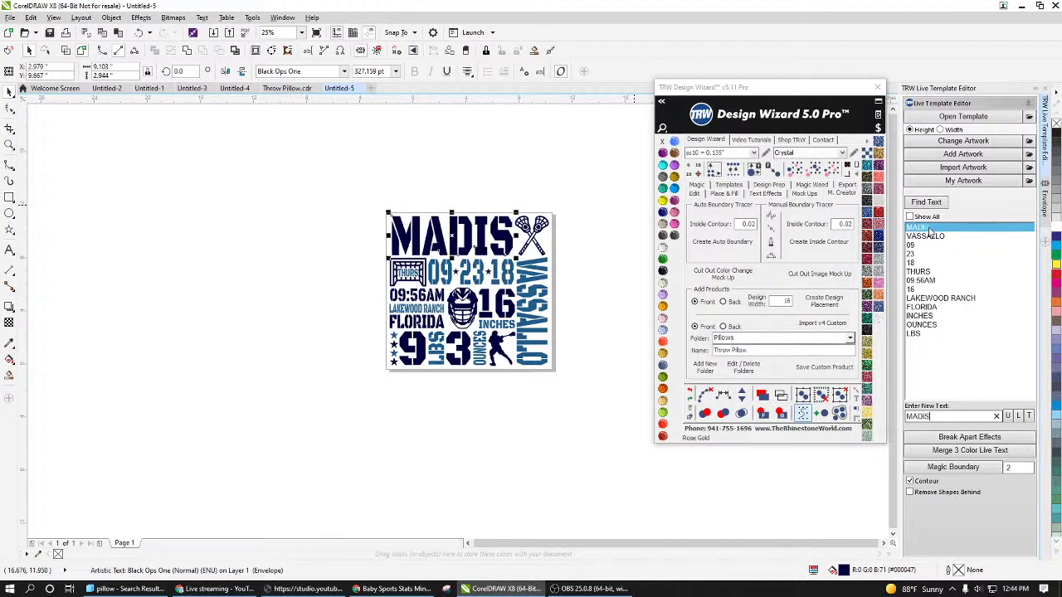
text(ON)
key(Tab)
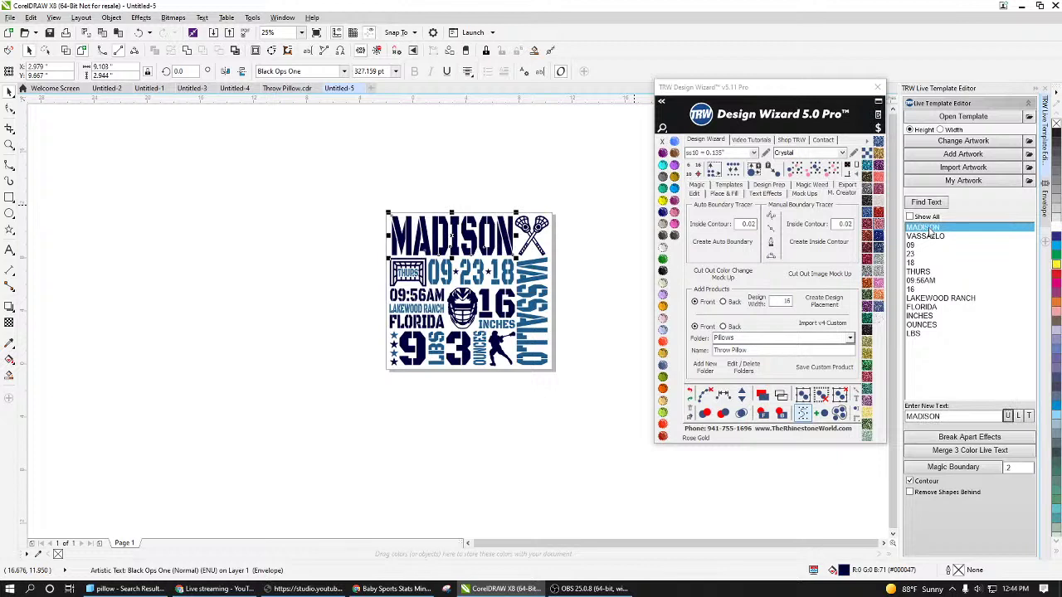
click(925, 236)
Step: Replace the month, day and two-digit year of the birth date in the template
click(911, 246)
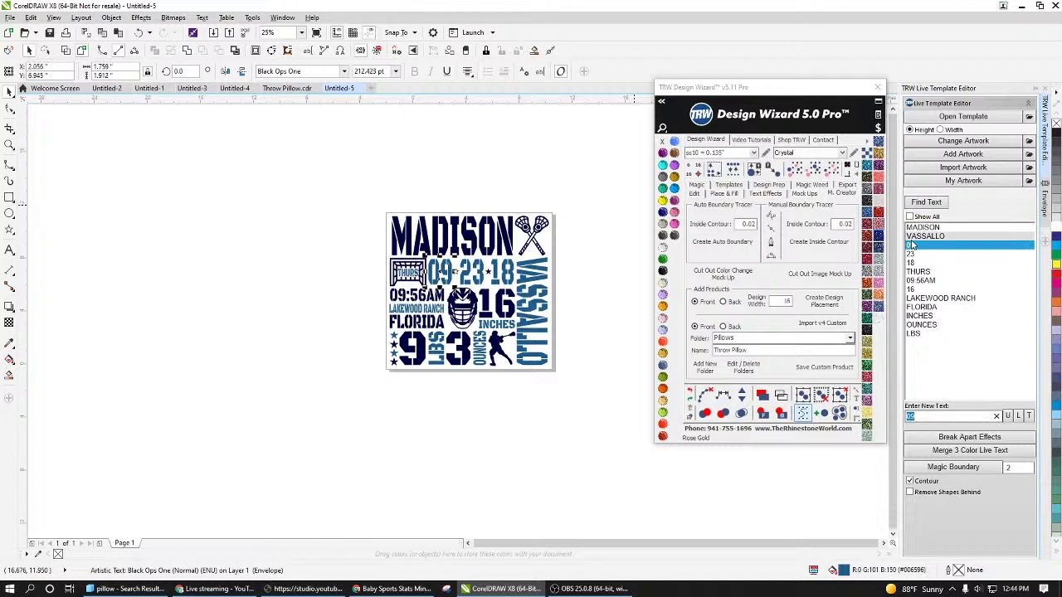
text(05)
click(913, 255)
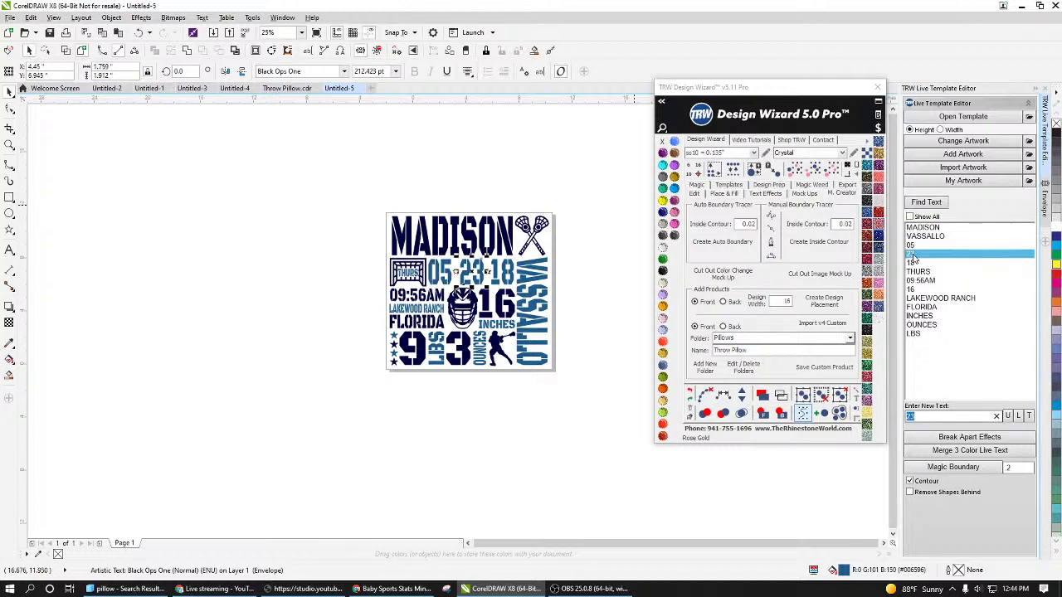
text(22)
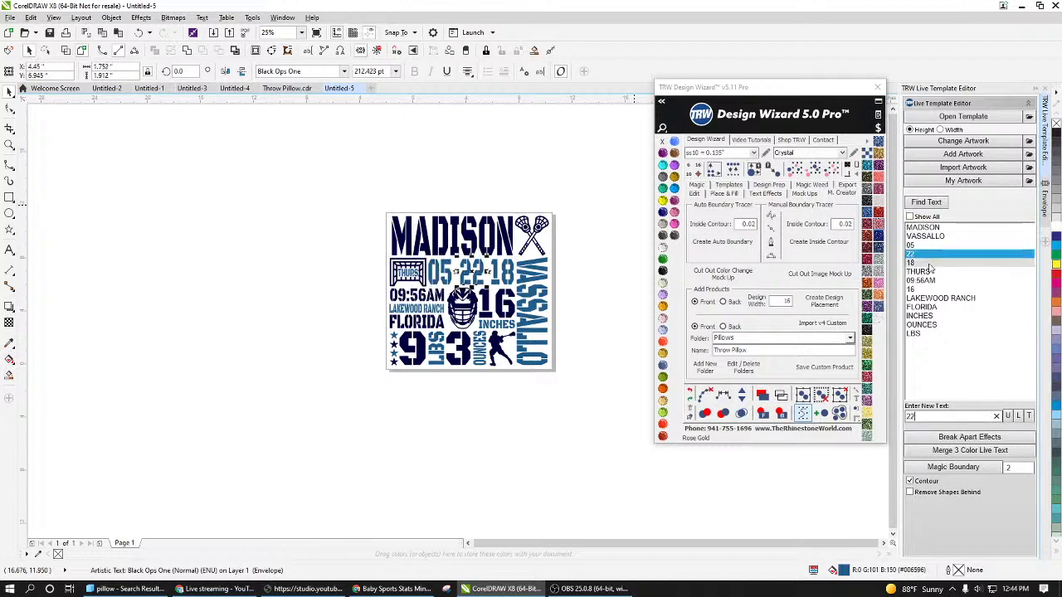
click(921, 263)
text(2006)
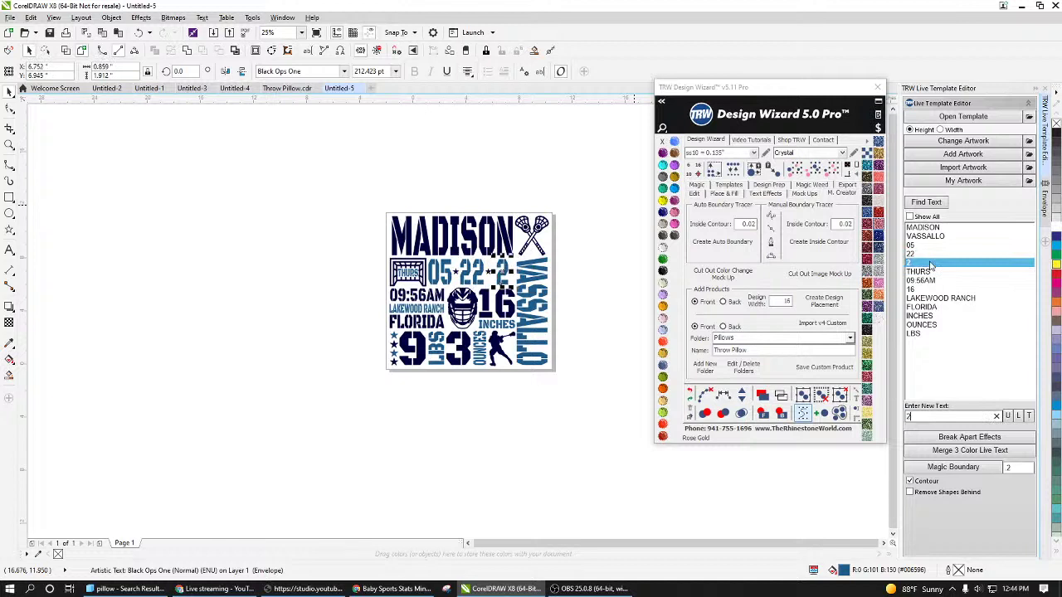
key(BackSpace)
key(BackSpace)
key(BackSpace)
key(BackSpace)
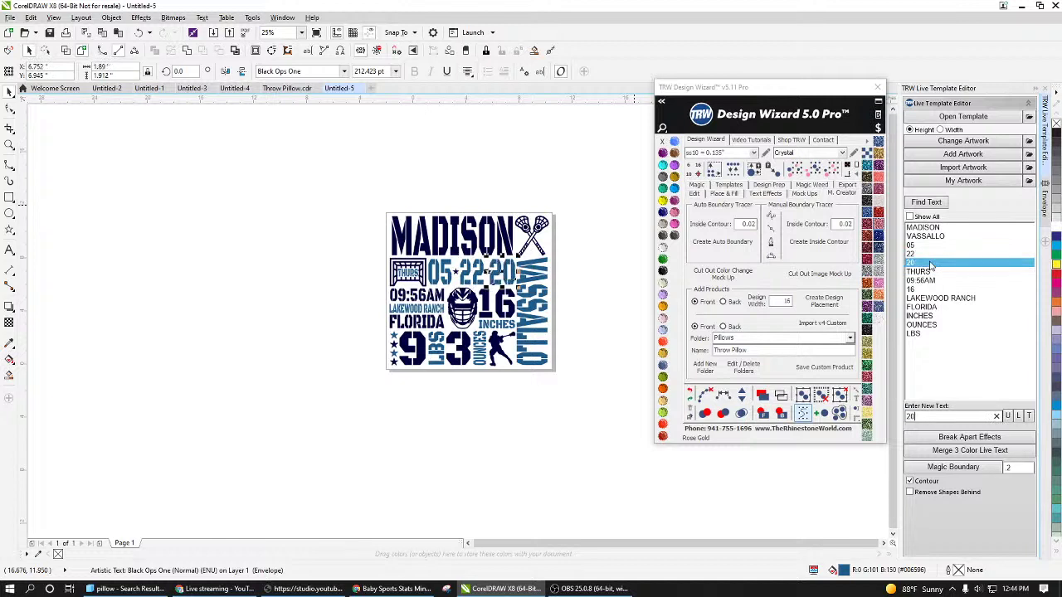
text(06)
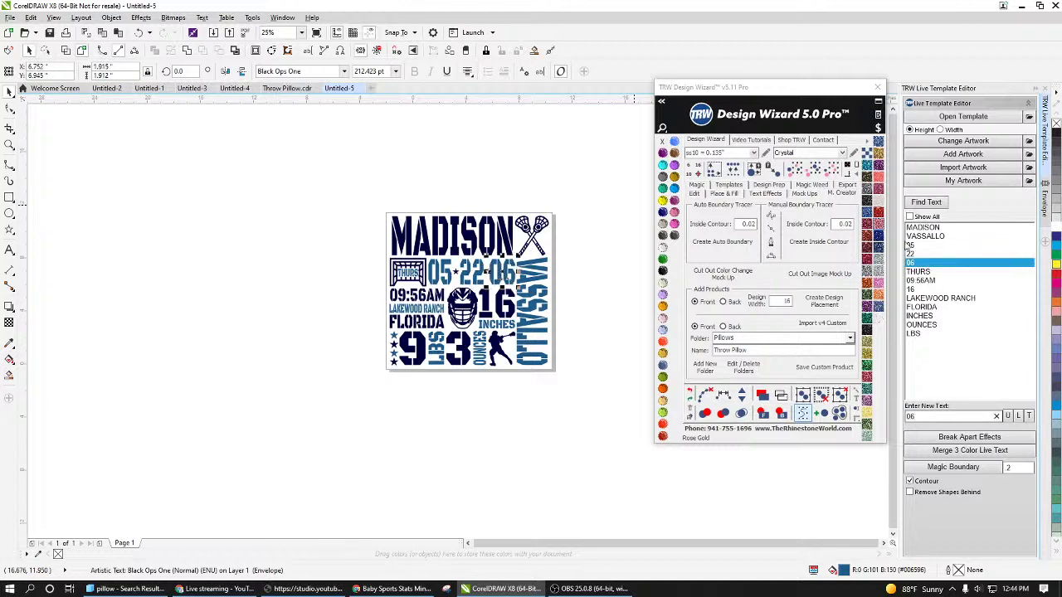
Step: Change the template's weekday to FRI and go through the birth time, INCHES and OUNCES text entries
click(919, 272)
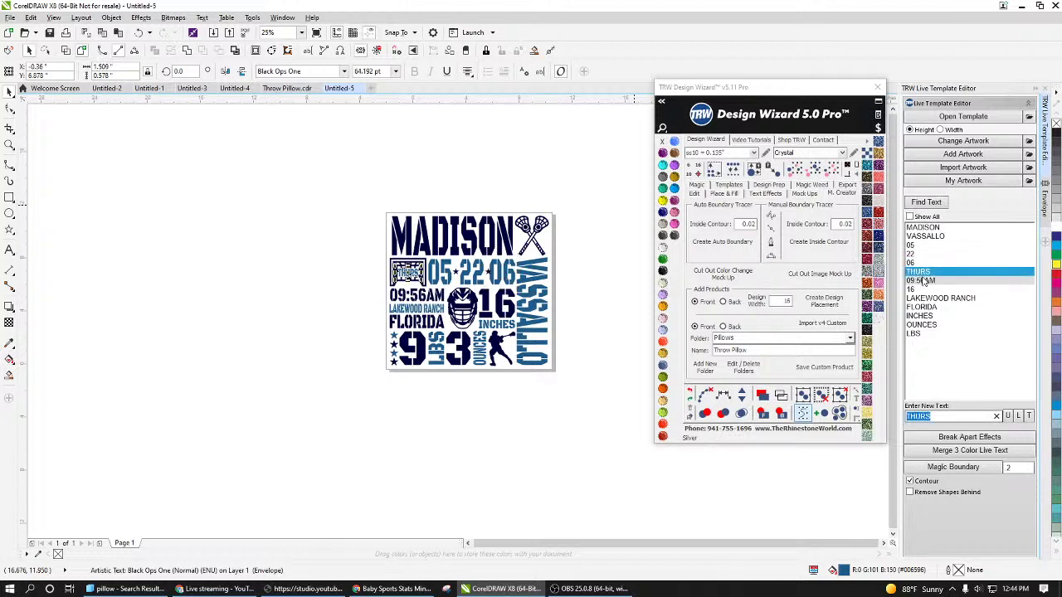
text(FRI)
click(923, 281)
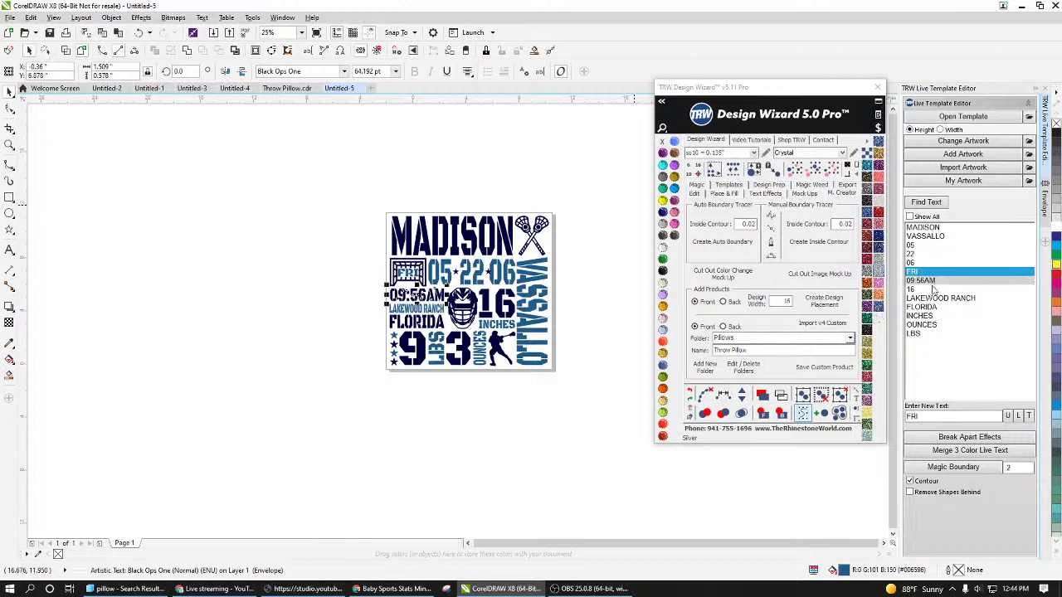
click(925, 316)
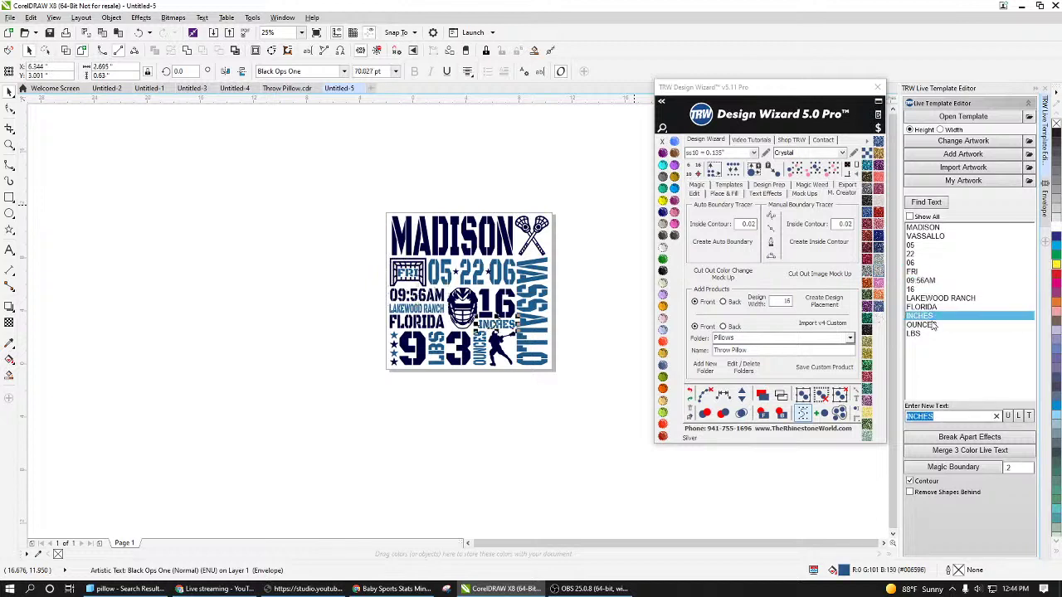
click(923, 325)
Step: Enlarge the whole lacrosse stats design around its center to about 13.8 by 13.0 inches
click(588, 353)
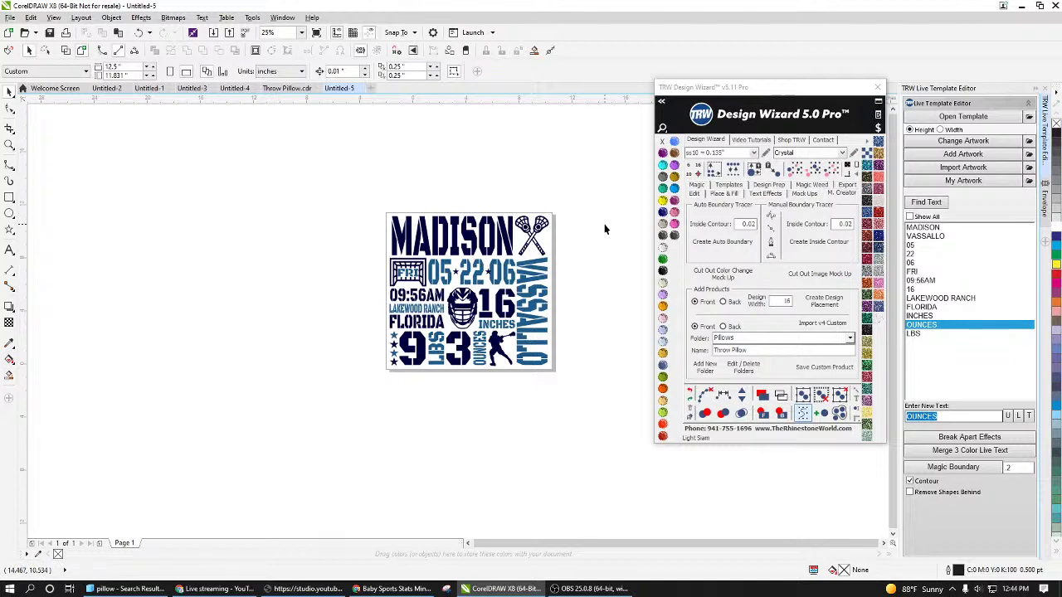
drag(598, 179, 363, 428)
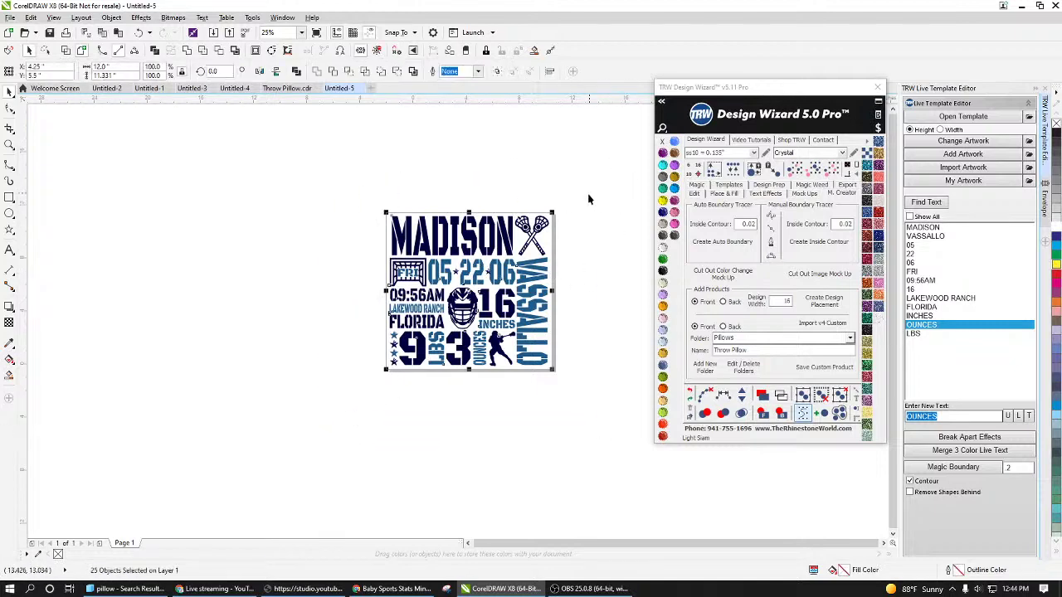
drag(553, 213, 565, 199)
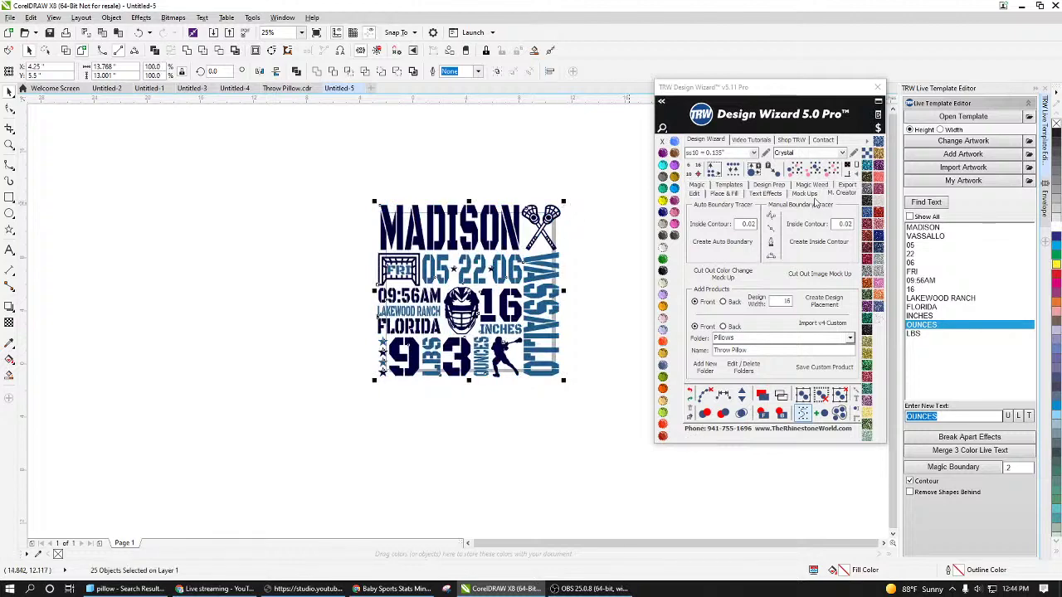
key(shift+F2)
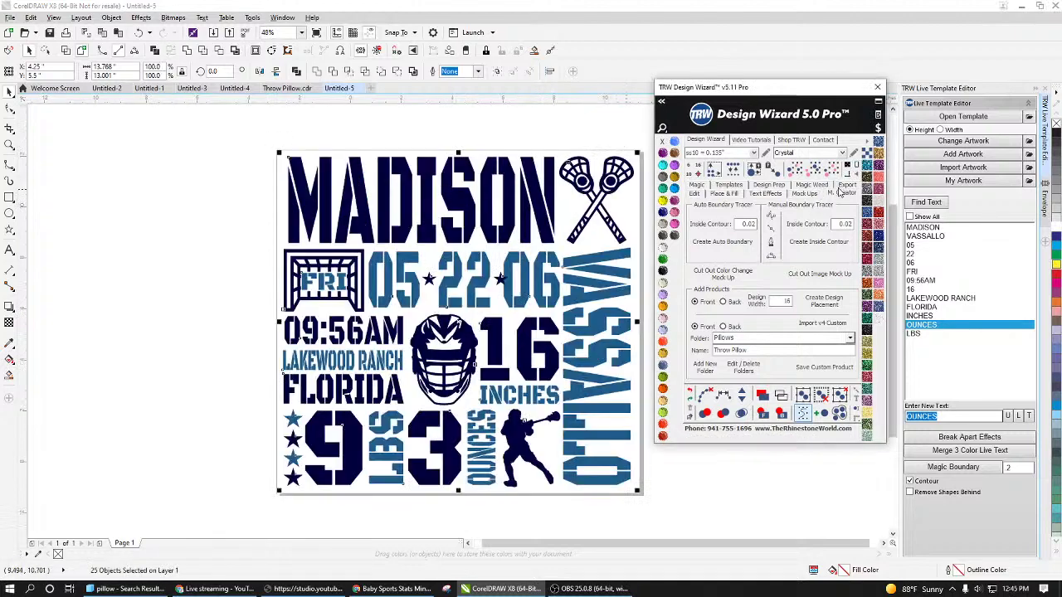
Step: Mock up the lacrosse design on the Throw Pillow Front product from the Pillows folder and color the pillow Citrine
click(805, 193)
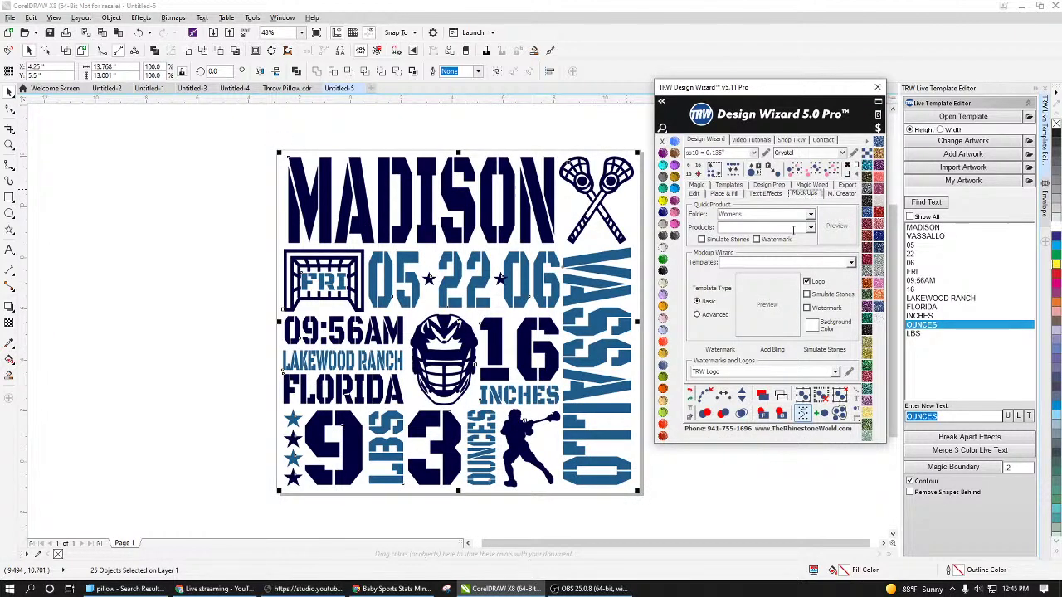
click(809, 215)
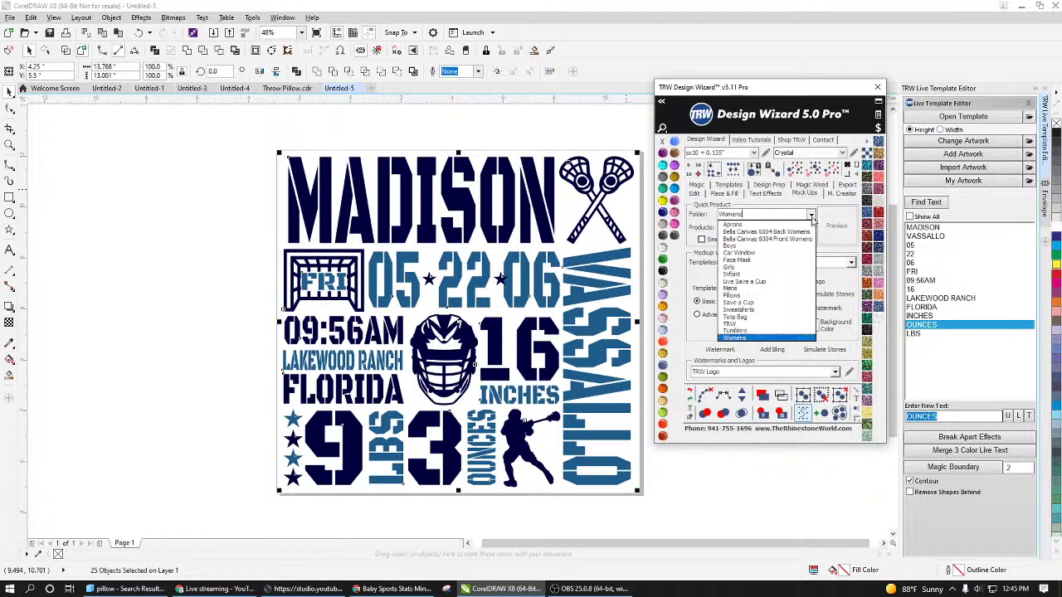
click(772, 295)
click(811, 229)
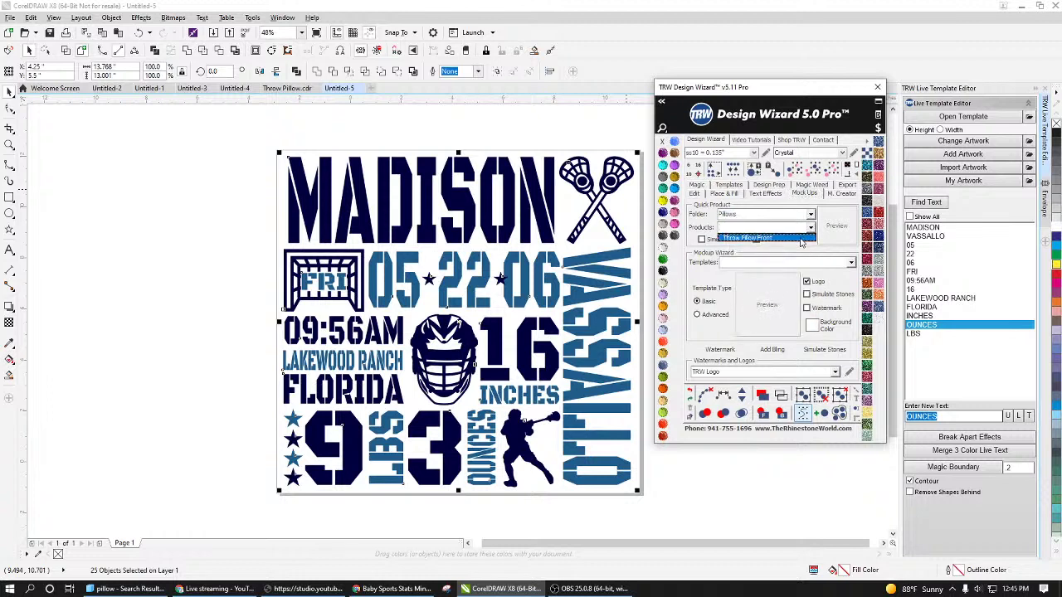
click(802, 239)
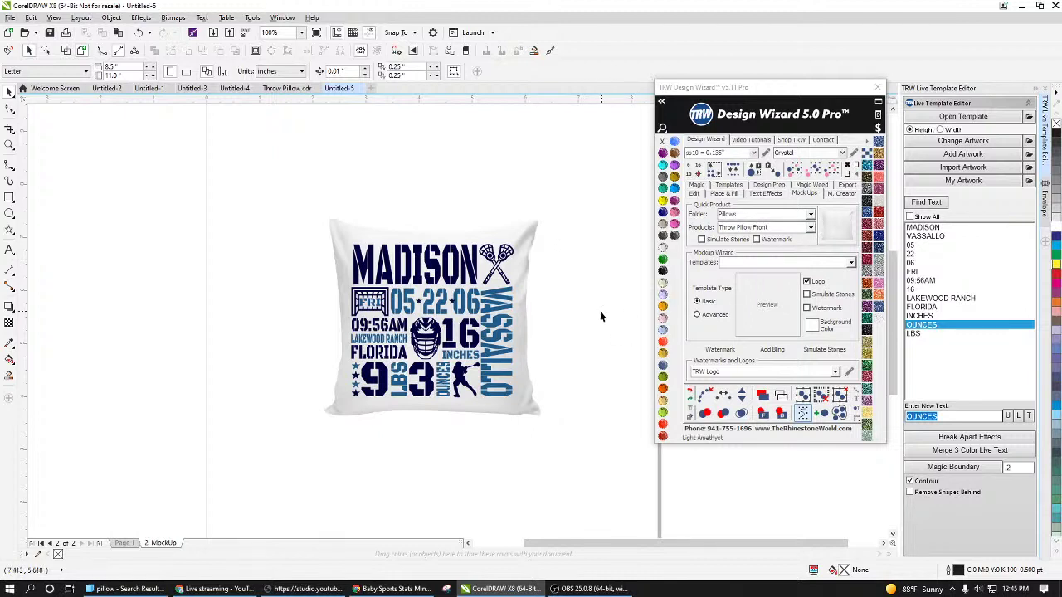
click(536, 268)
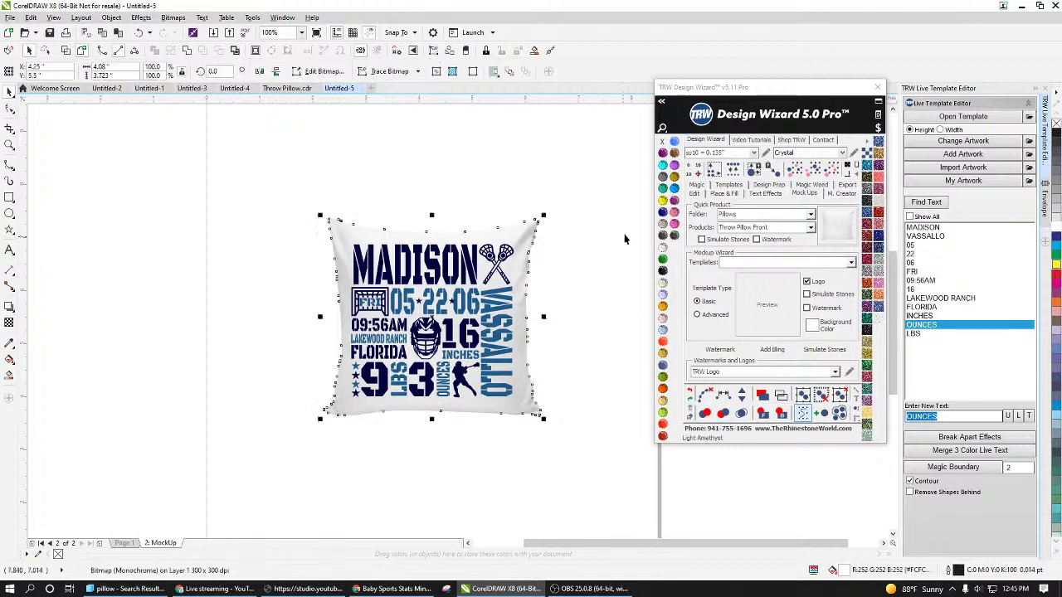
click(662, 200)
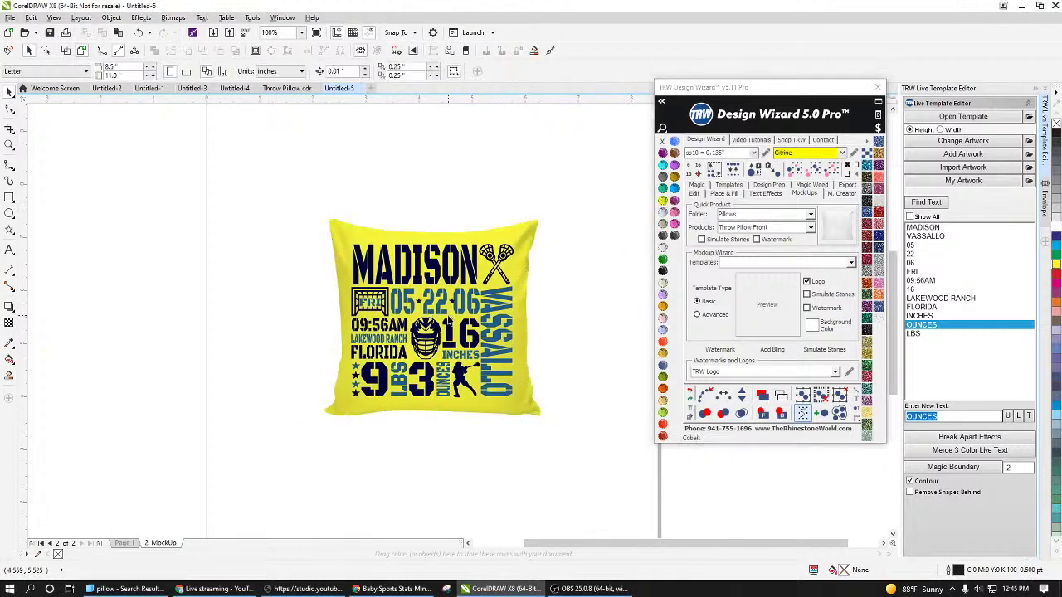
Step: Examine the lacrosse design on the Citrine pillow mock-up both close up and as a whole
scroll(429, 320, up, 1)
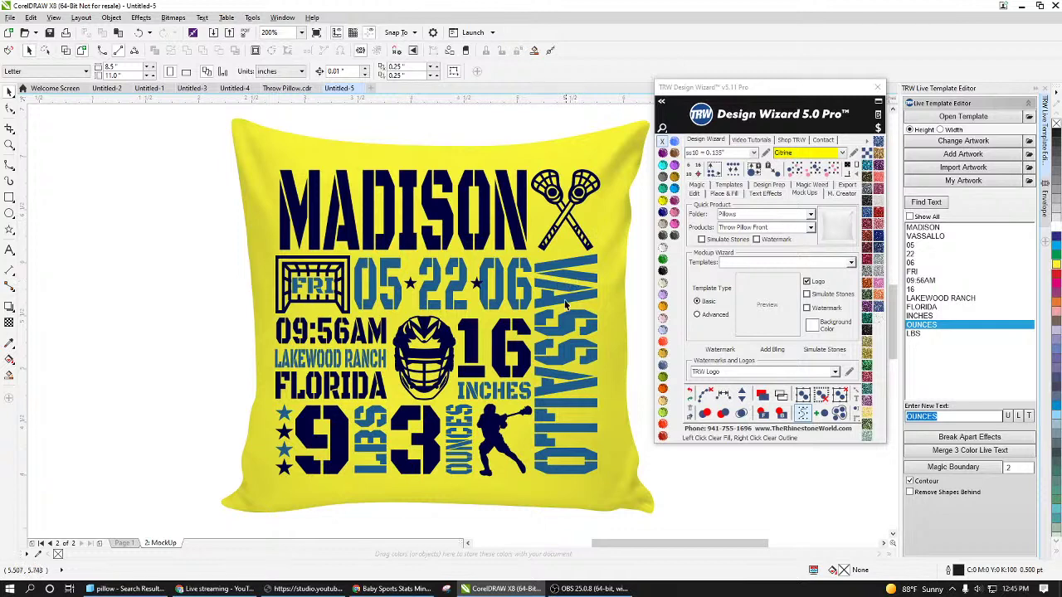
scroll(525, 373, down, 1)
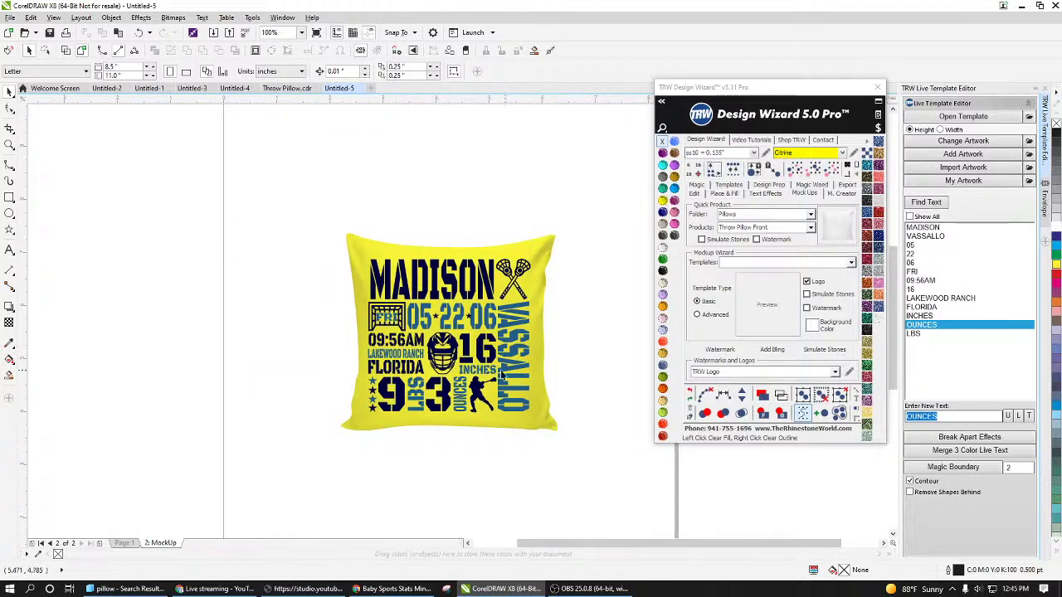
scroll(485, 365, up, 1)
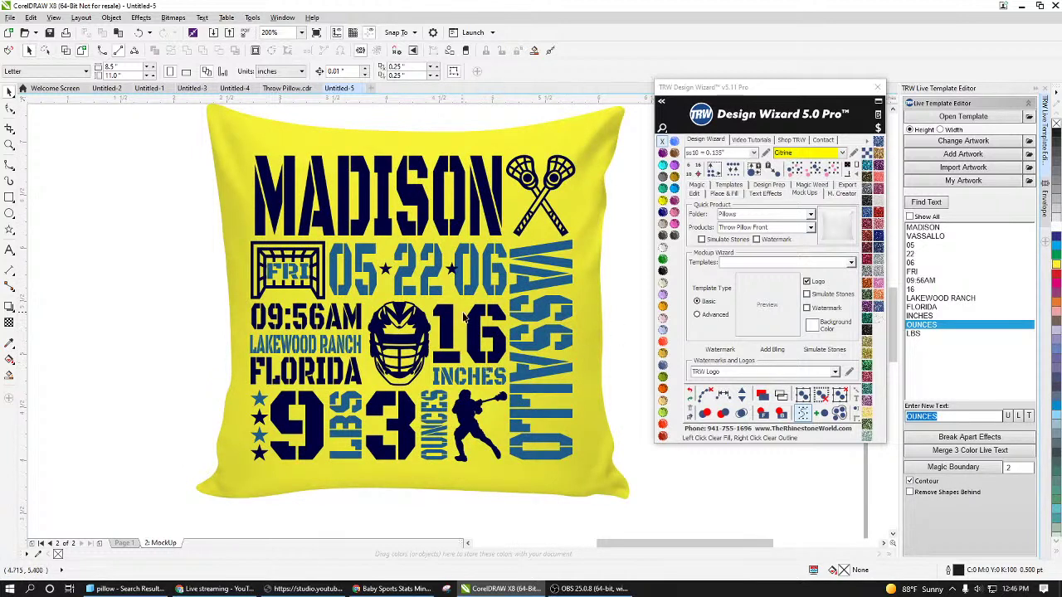
scroll(467, 320, down, 1)
scroll(466, 323, up, 1)
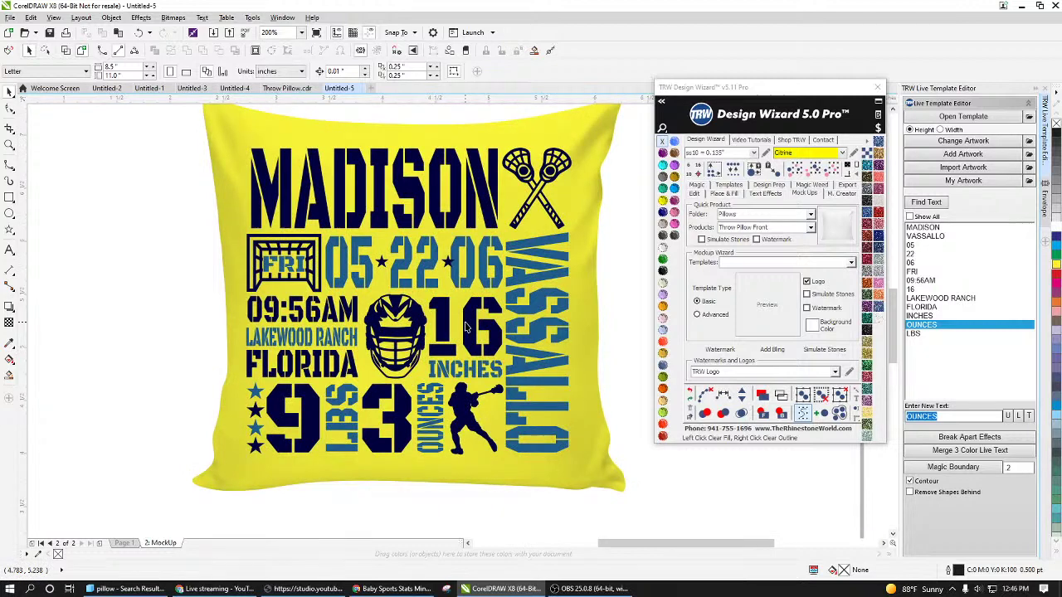
scroll(466, 327, down, 1)
scroll(491, 297, up, 1)
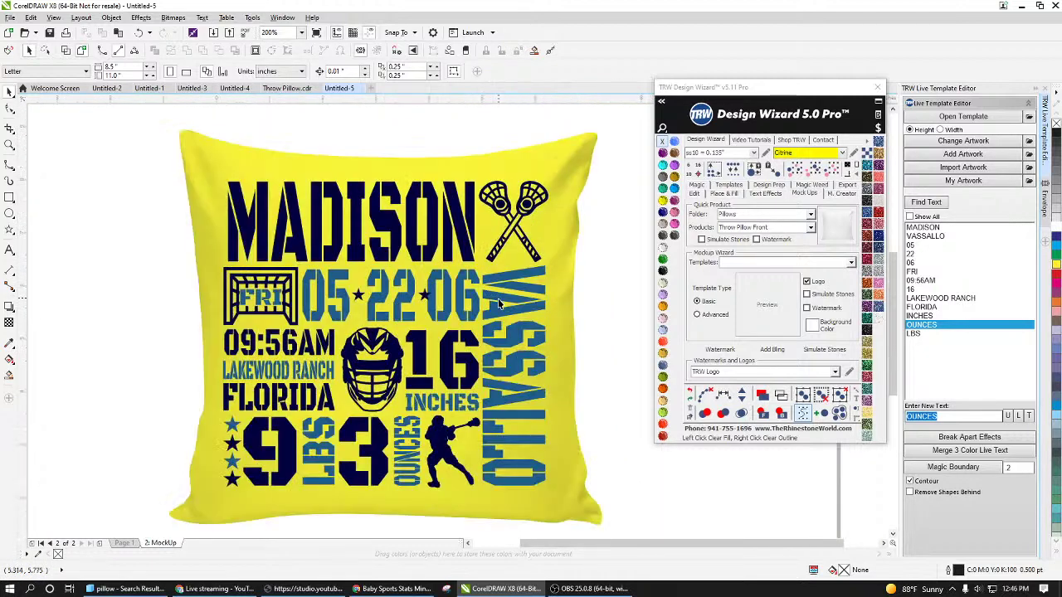
scroll(497, 303, down, 1)
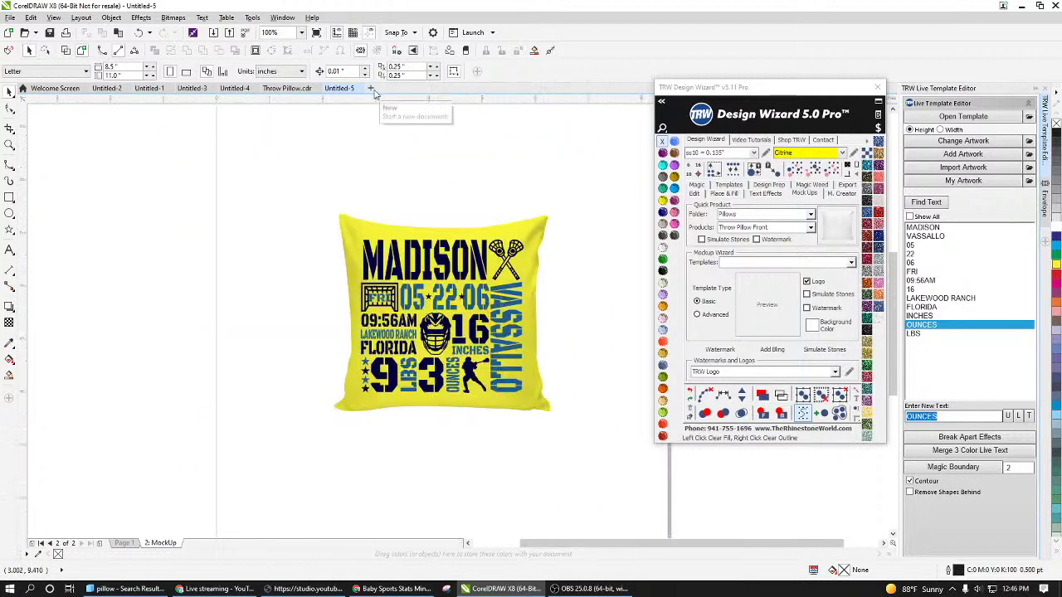
Step: Start a new document, bring in the white T-shirt image and scale it to about 8.15 by 10.2 inches to fit the page
click(373, 89)
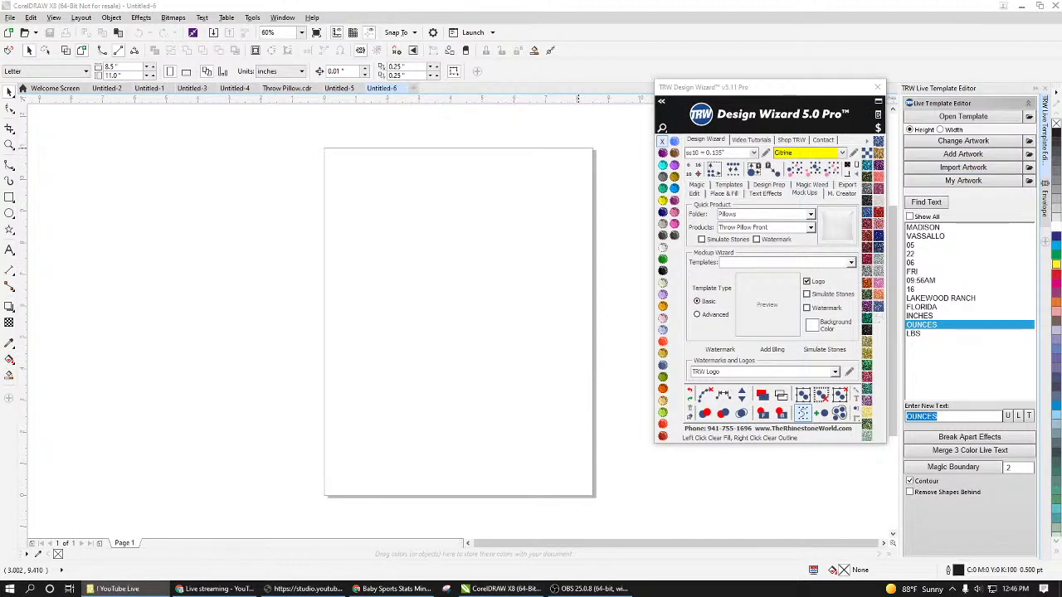
drag(996, 294, 461, 323)
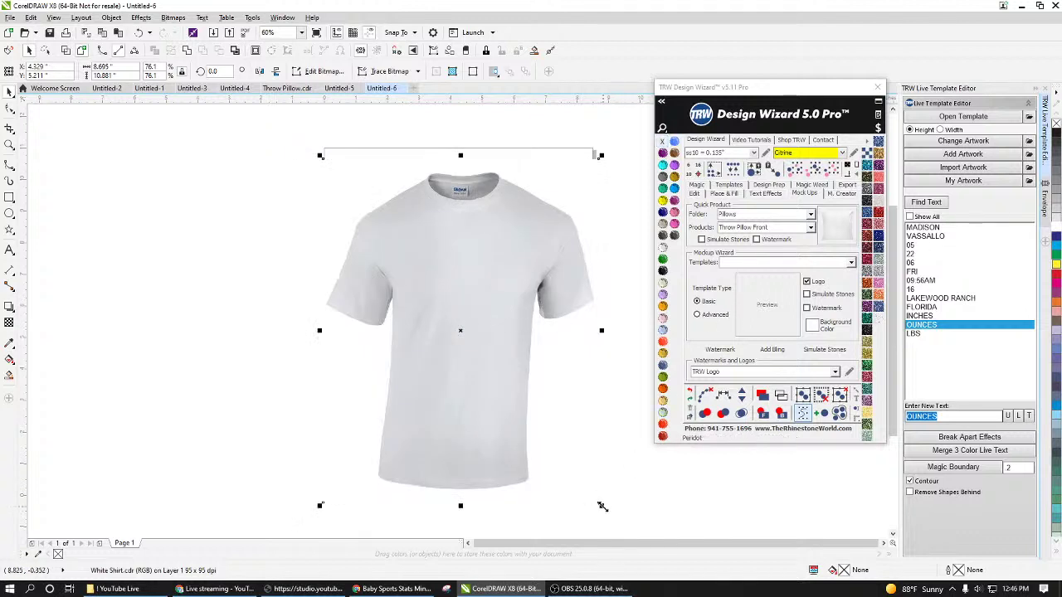
drag(601, 506, 592, 495)
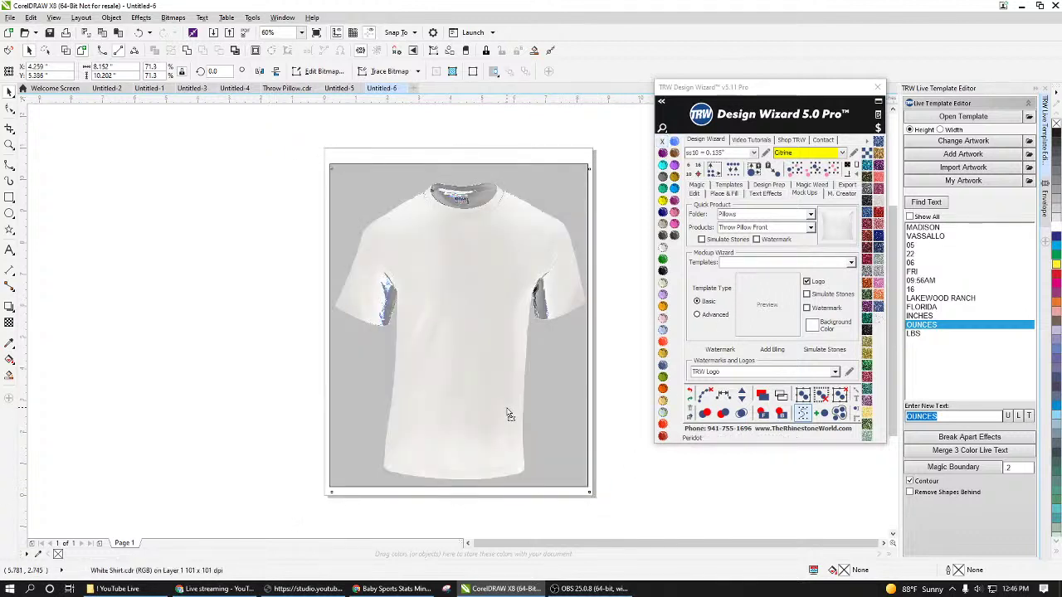
scroll(486, 331, down, 2)
scroll(490, 339, up, 2)
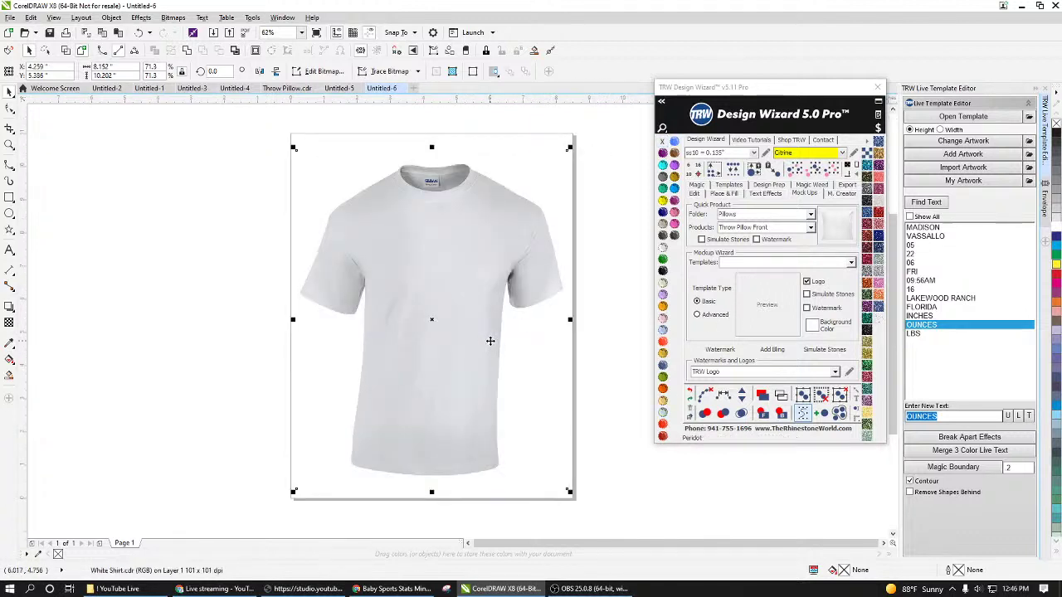
click(614, 273)
click(488, 275)
Step: Draw a rectangle about 17.4 by 15.9 inches around the shirt image, fill it with Cobalt and place it behind the shirt
scroll(265, 309, down, 2)
click(9, 197)
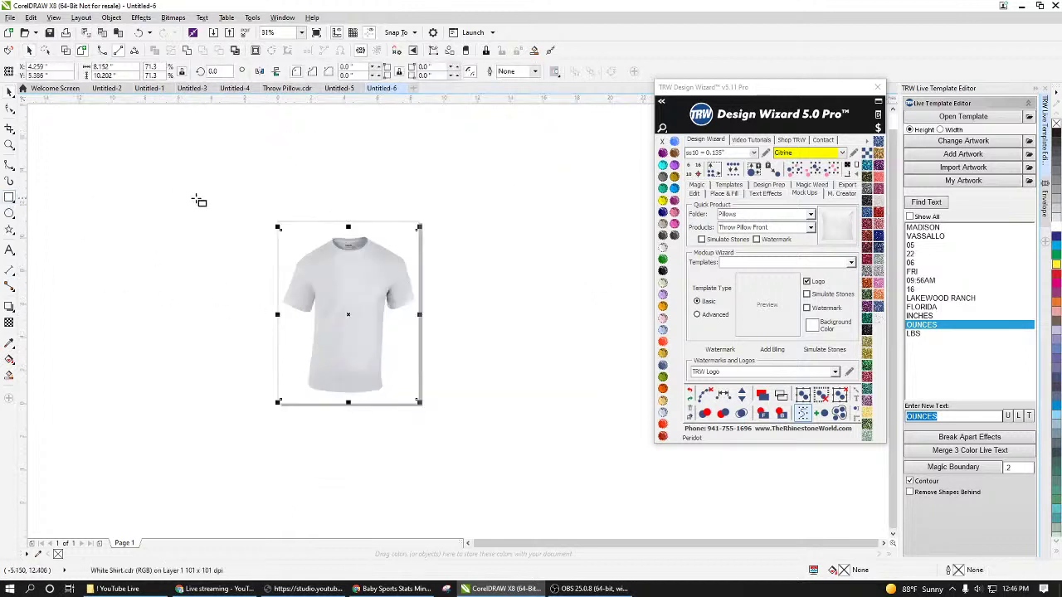
mouse_move(206, 193)
mouse_down()
mouse_move(505, 472)
mouse_move(501, 462)
mouse_up()
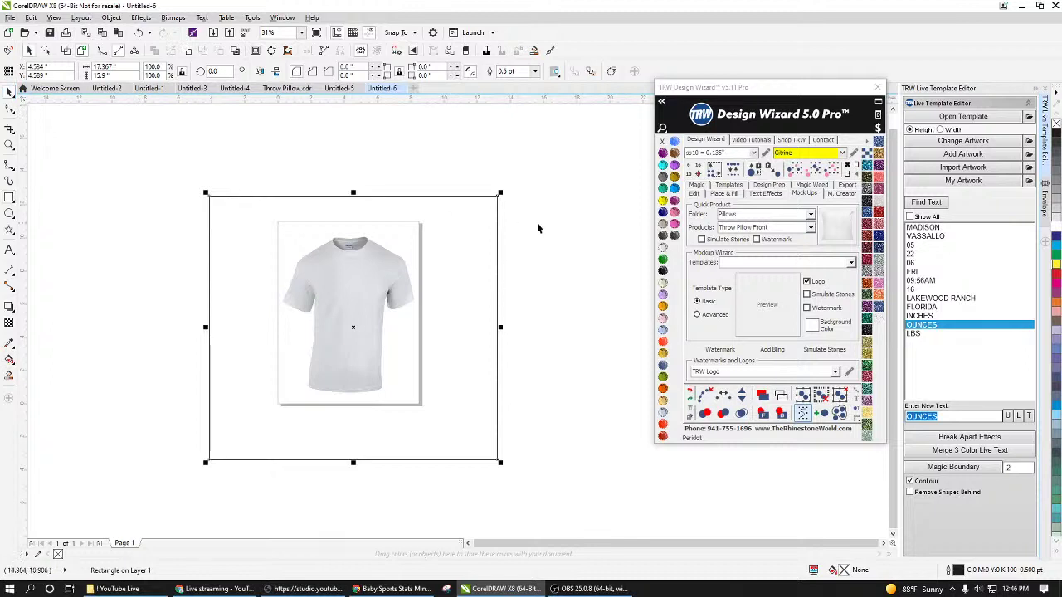
click(663, 213)
click(782, 413)
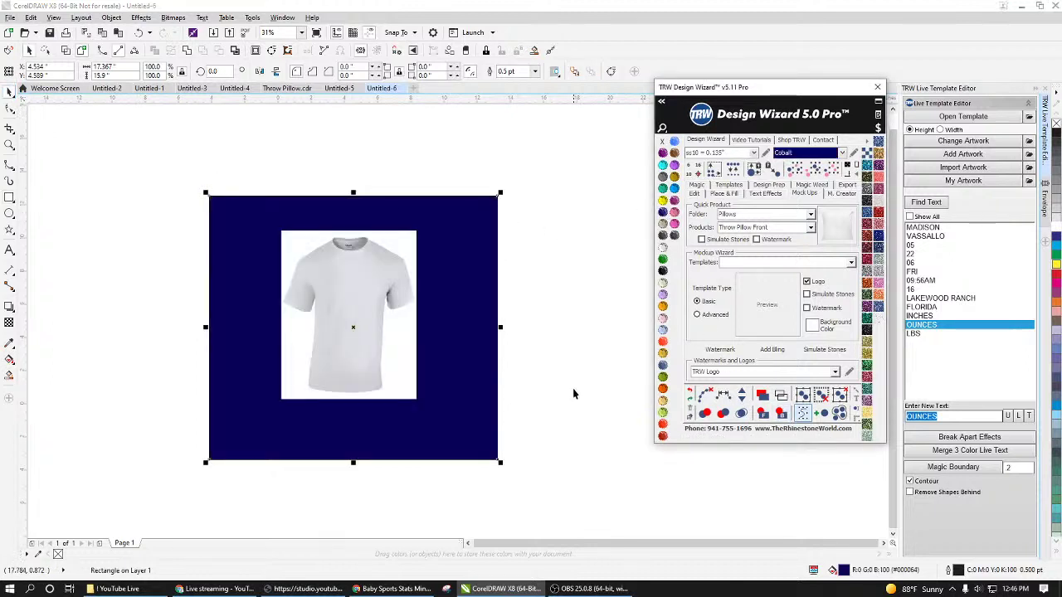
Step: Shift the shirt image slightly on the cobalt background and try to recolor it with Copper and Blue Zircon
mouse_move(365, 332)
mouse_down()
mouse_move(380, 347)
mouse_move(357, 330)
mouse_up()
scroll(358, 331, up, 2)
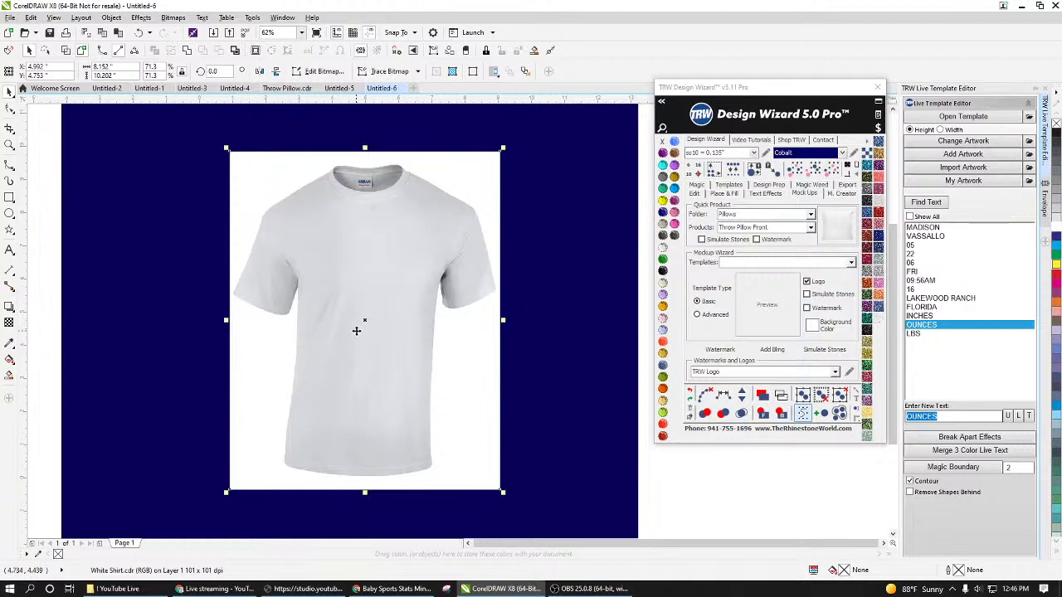
drag(421, 334, 428, 320)
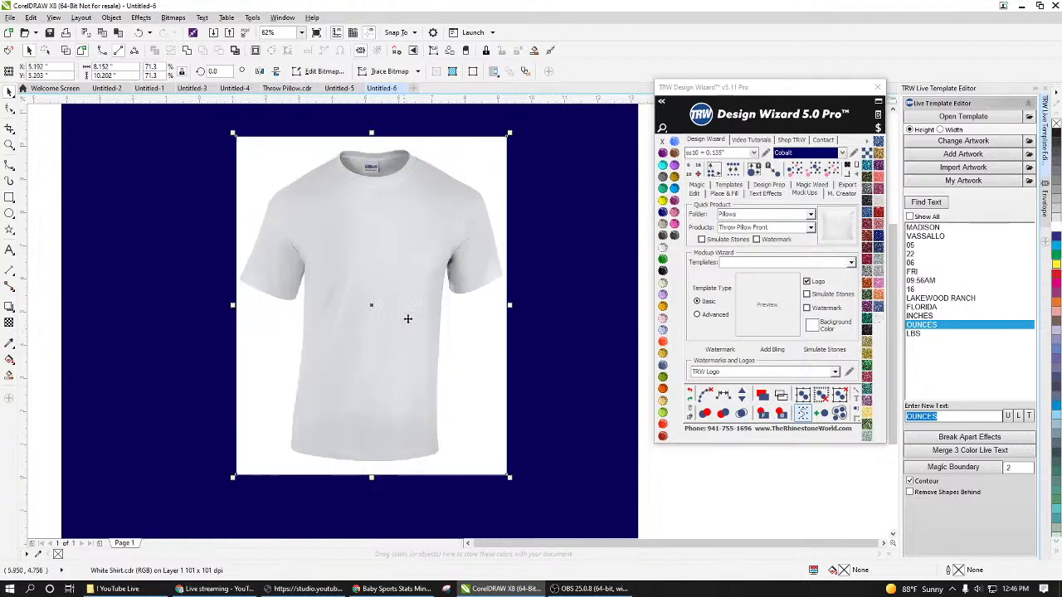
click(664, 229)
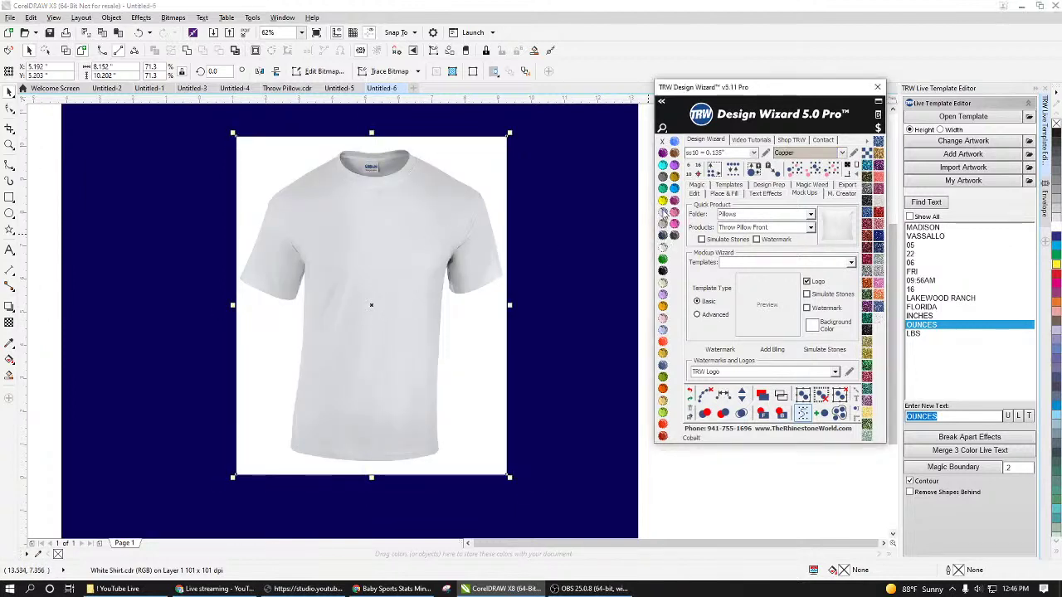
click(663, 188)
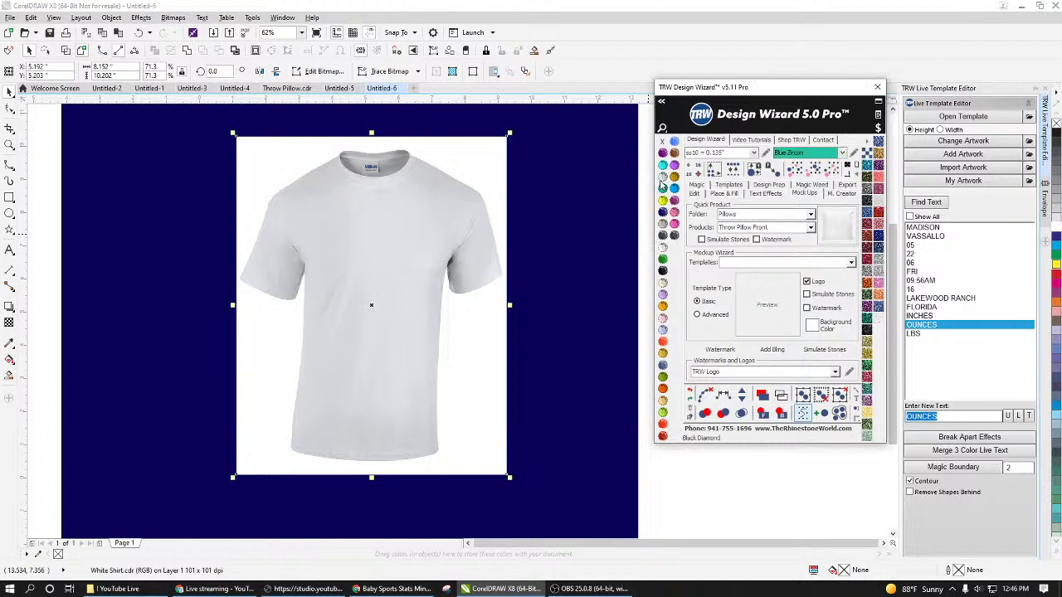
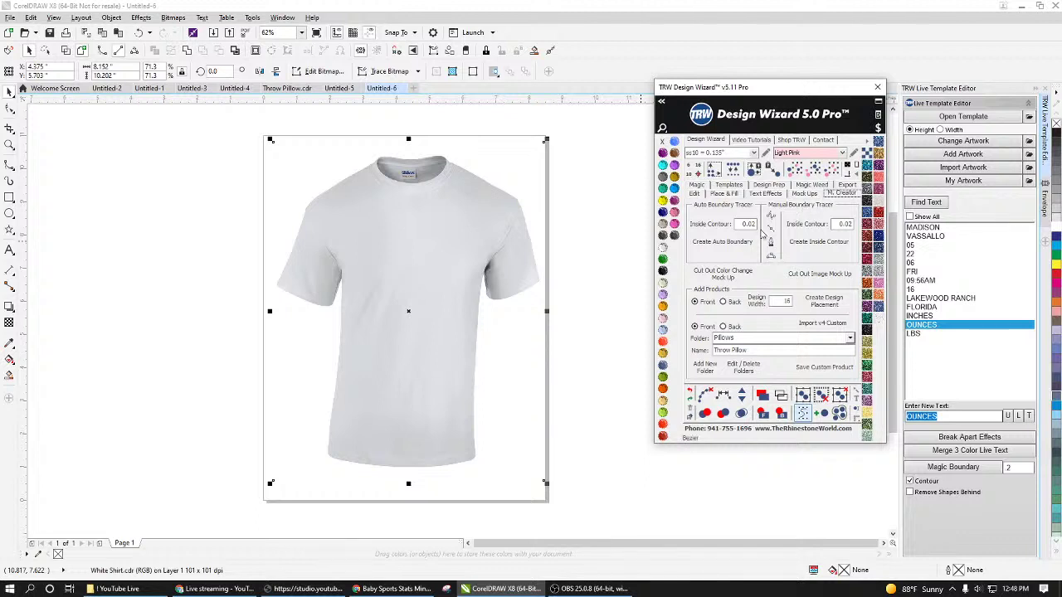
Step: Create an automatic boundary around the T-shirt, move the outline off the image, and undo that move
click(722, 247)
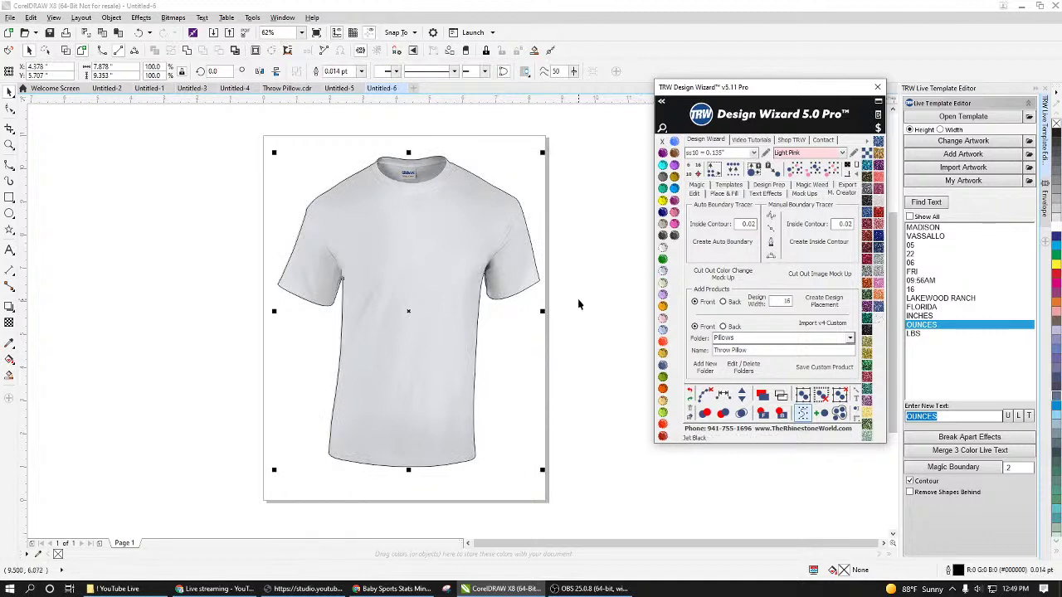
drag(446, 296, 268, 335)
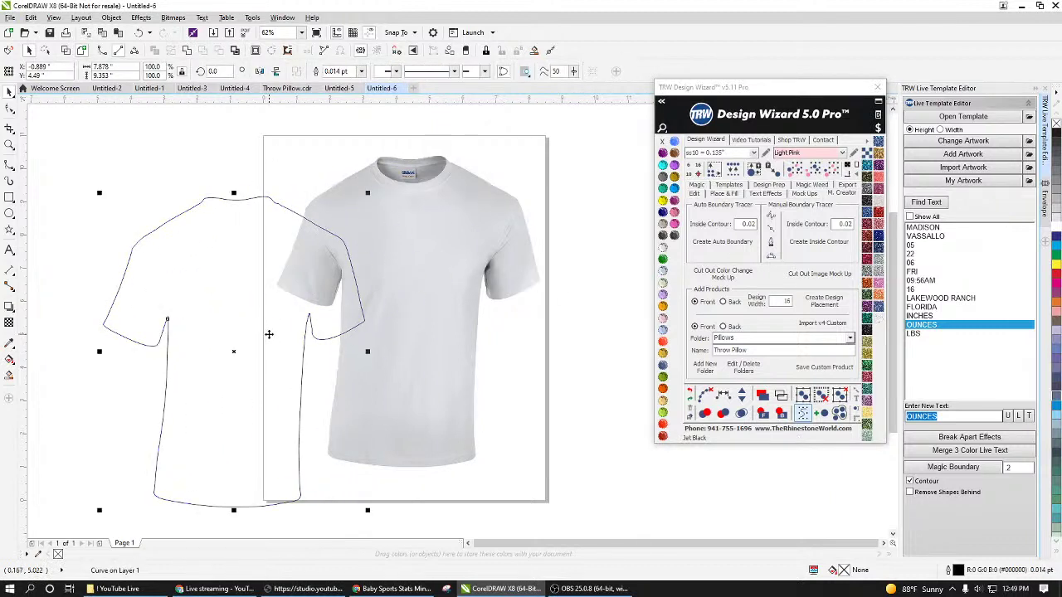
key(ctrl+z)
Step: Create a cut-out color change mock-up from the T-shirt image and its boundary outline
scroll(415, 232, down, 2)
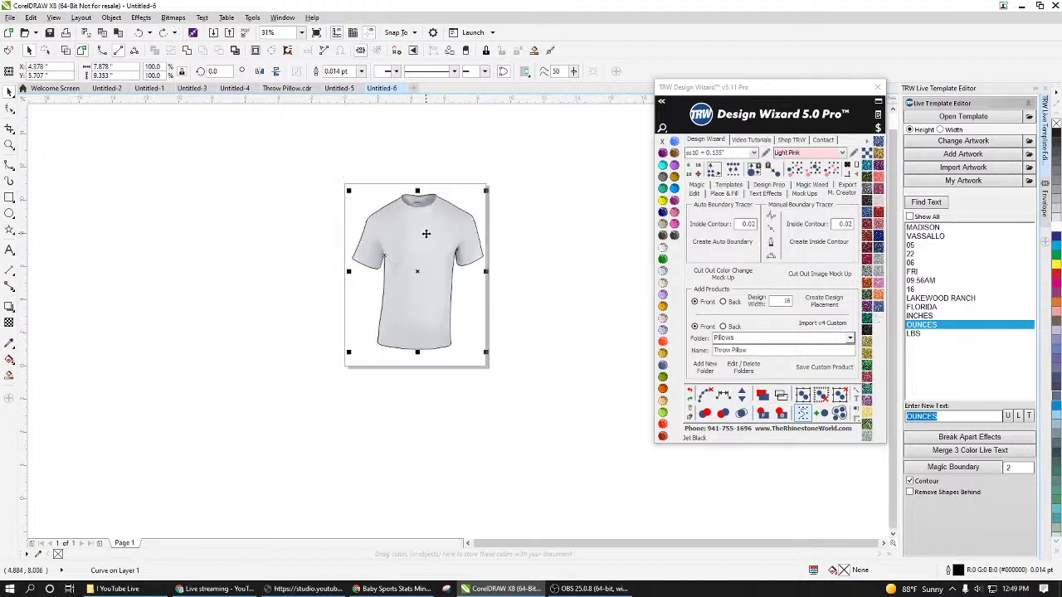
drag(539, 167, 304, 407)
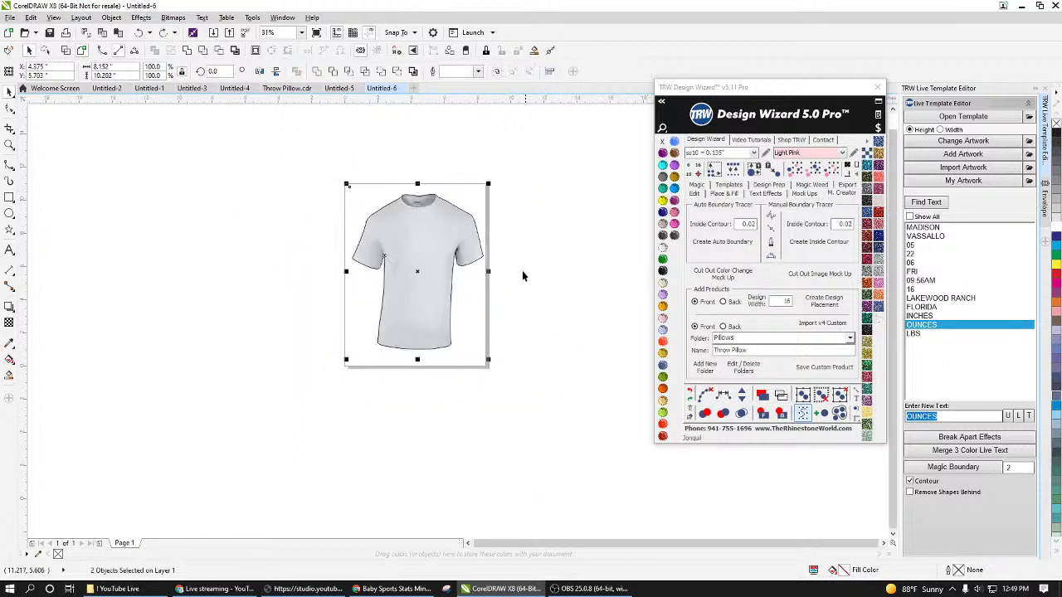
scroll(522, 270, up, 2)
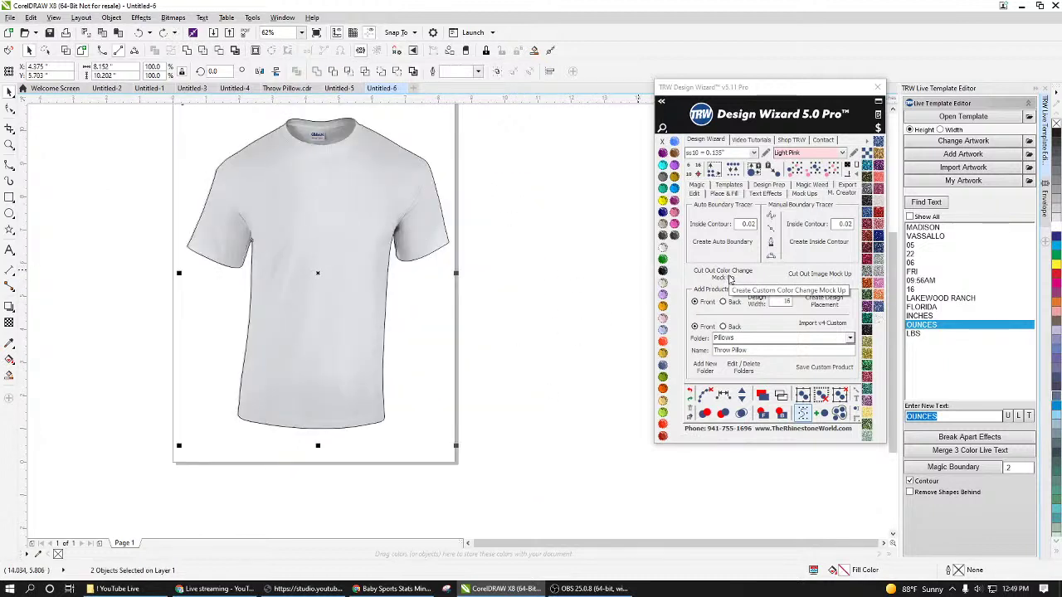
click(730, 278)
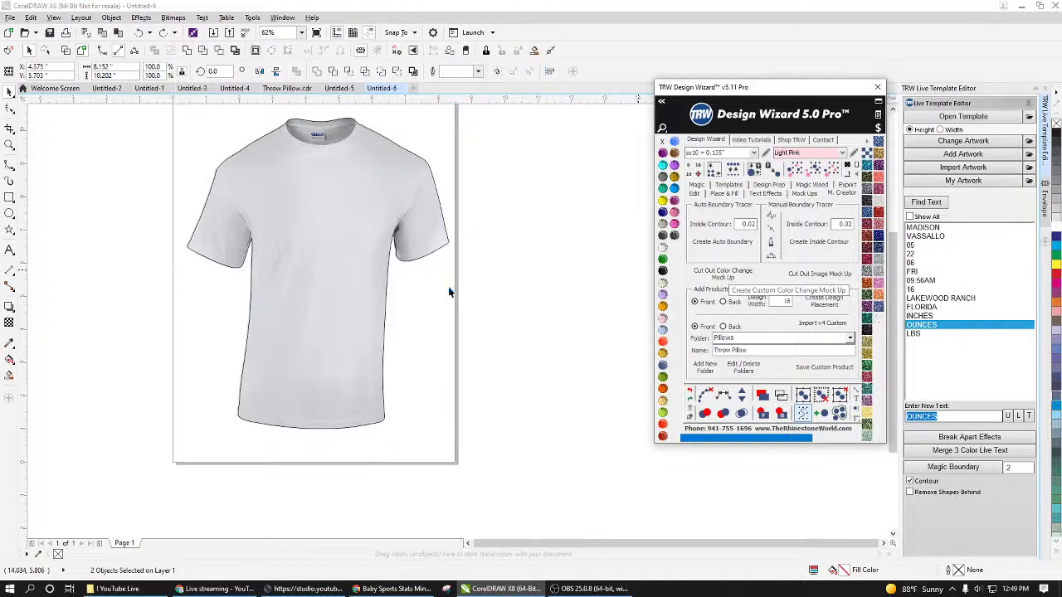
scroll(488, 293, down, 2)
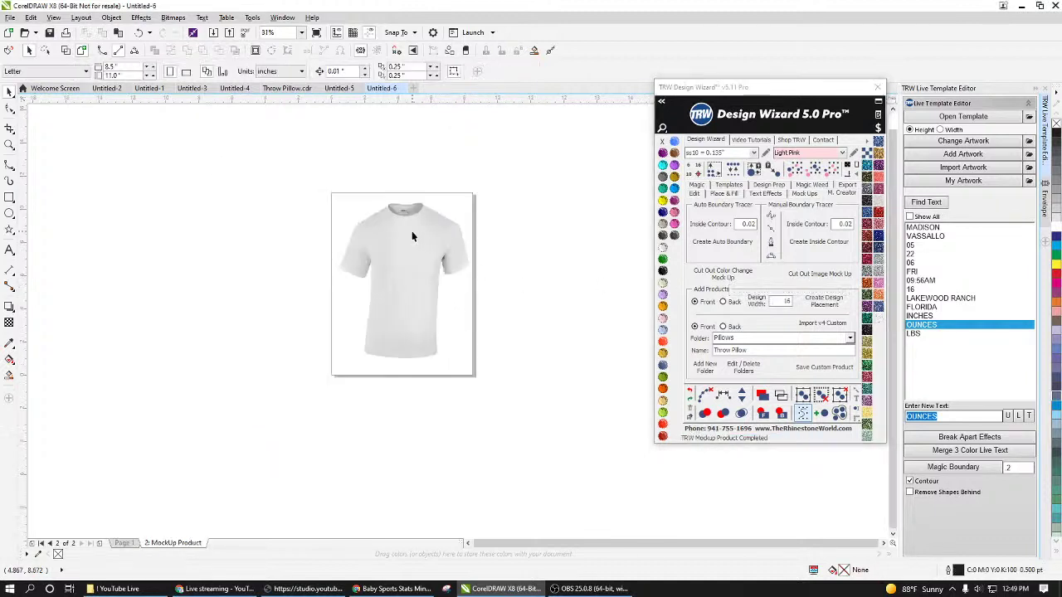
Step: Draw a rectangle about 11.5 by 10.9 inches around the shirt mock-up, fill it with Cobalt and place it behind the shirt
scroll(411, 232, up, 2)
click(9, 198)
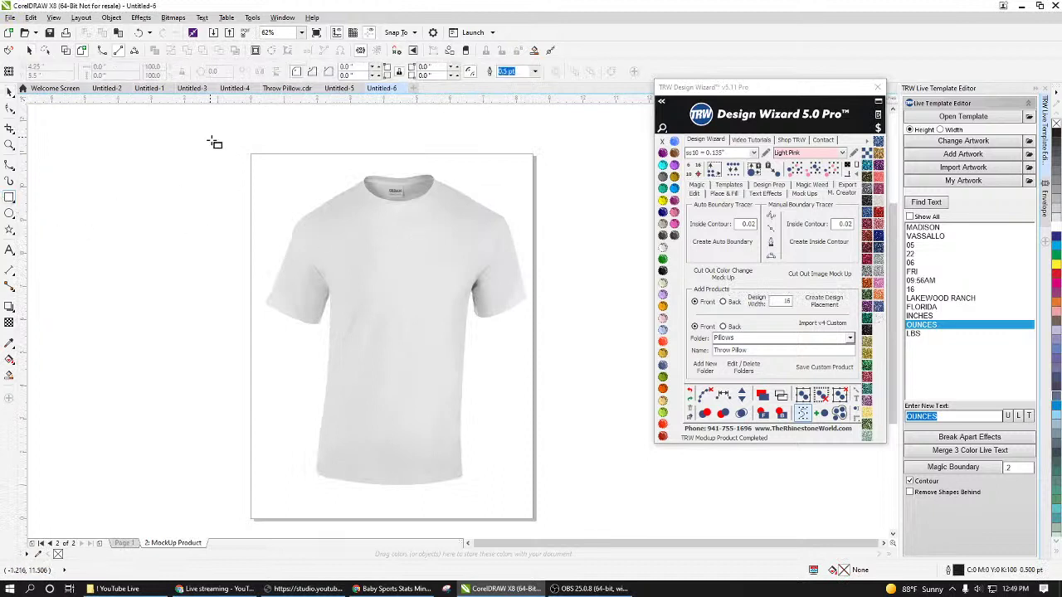
drag(213, 141, 600, 506)
click(663, 212)
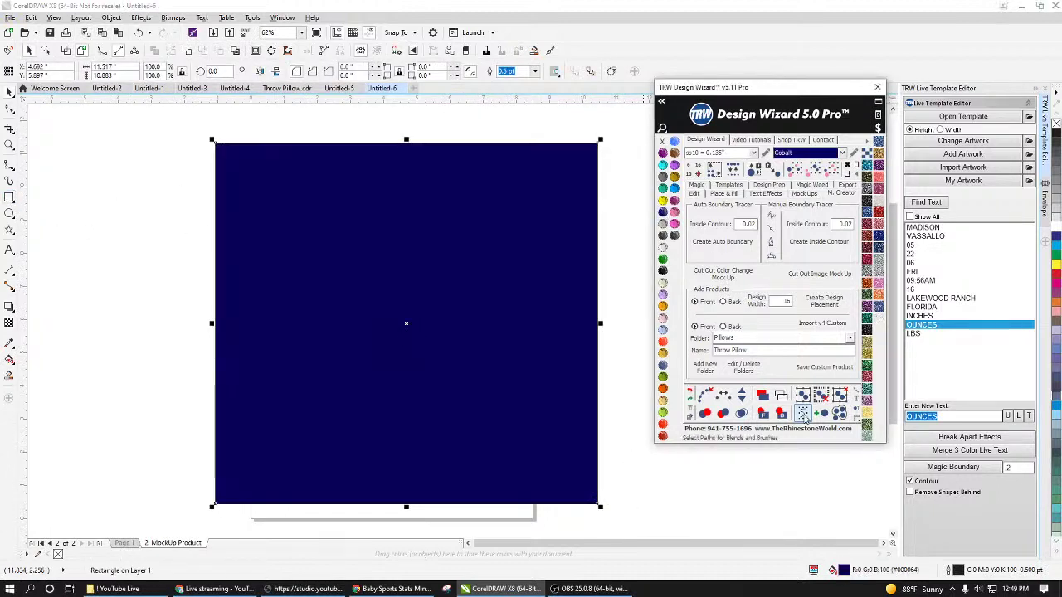
click(781, 413)
click(632, 402)
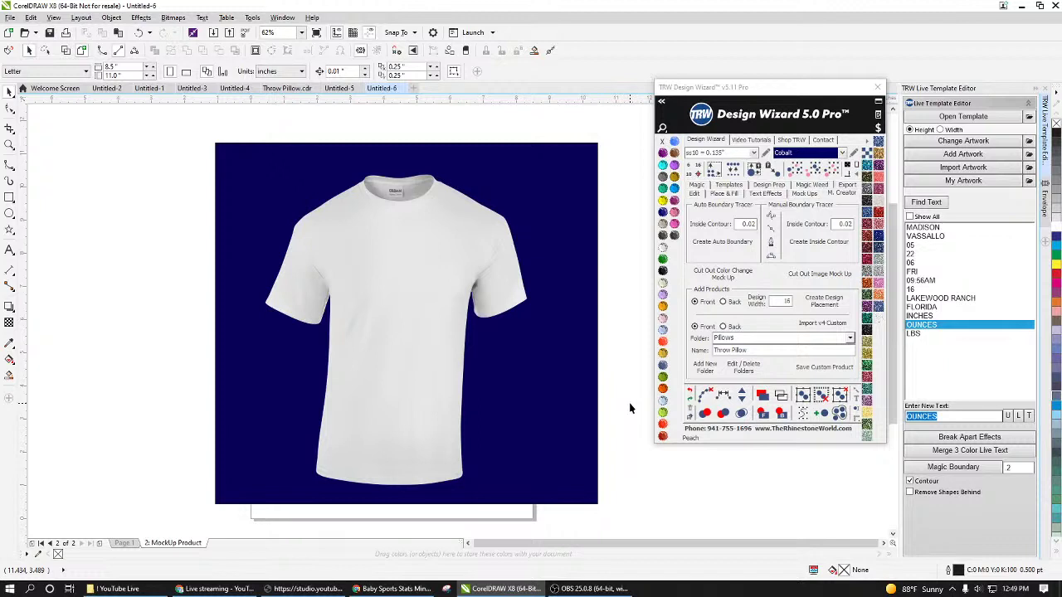
Step: Recolor the shirt mock-up with several palette colors, including Citrine, Fuschia and Light Orange
click(509, 327)
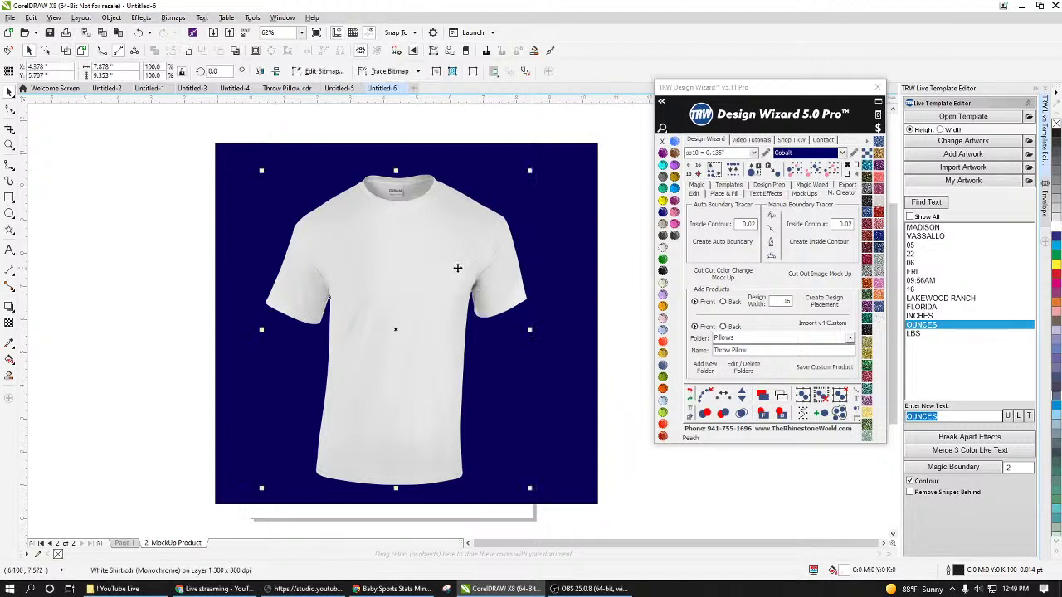
click(663, 201)
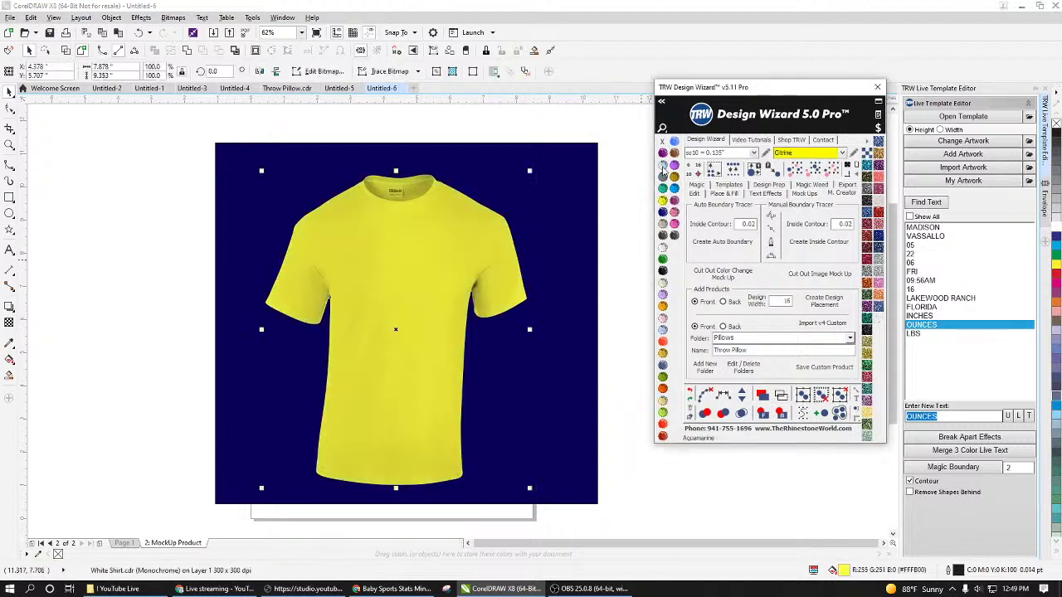
click(673, 189)
click(675, 191)
click(675, 224)
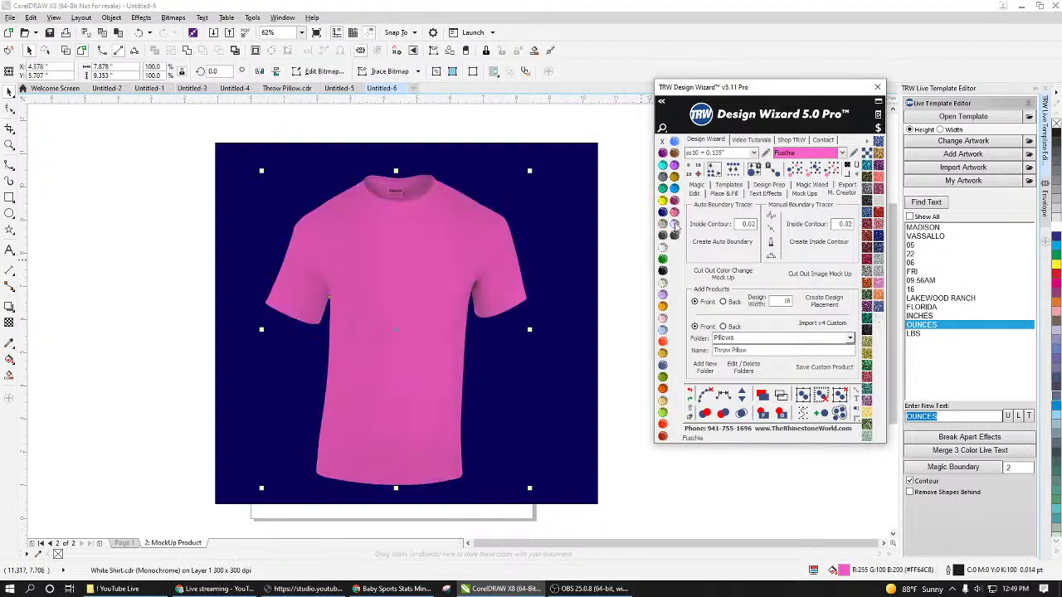
click(664, 295)
click(664, 307)
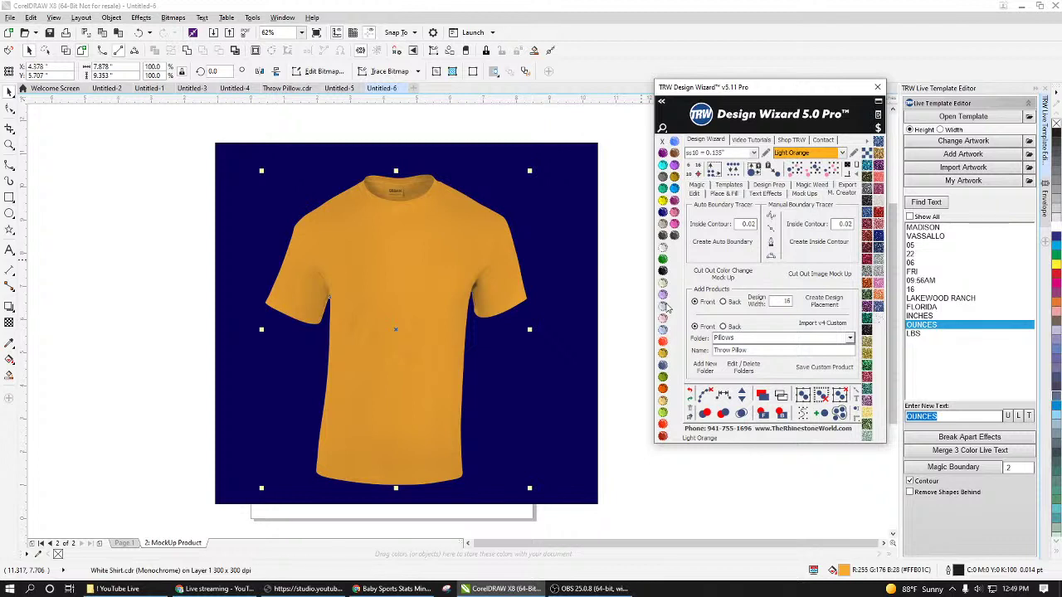
click(664, 307)
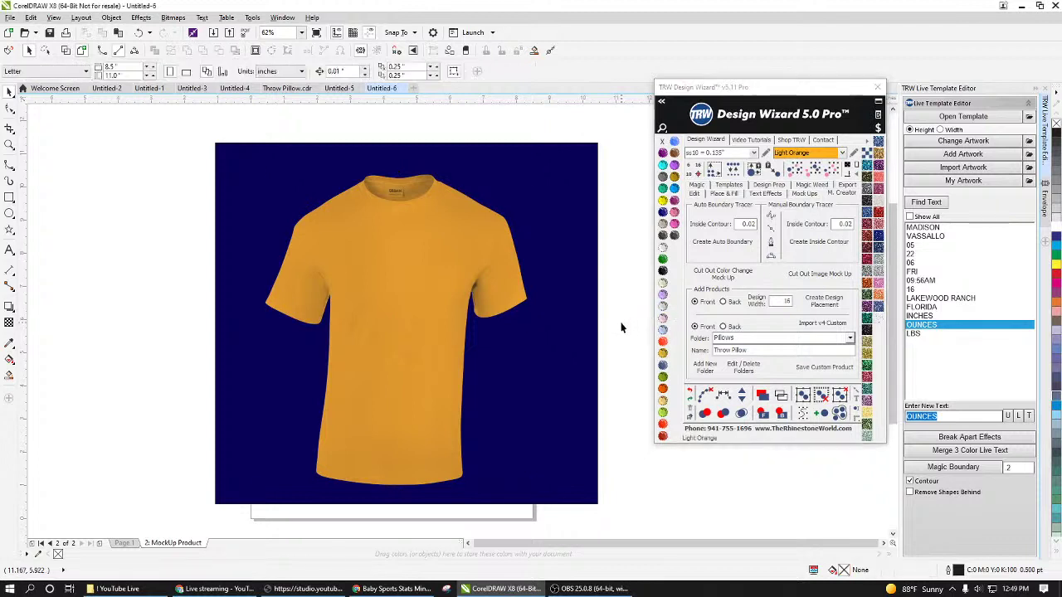
Step: Undo the shirt recoloring and the background's placement behind the shirt, and redo them up to the Citrine color
key(ctrl+z)
key(ctrl+z)
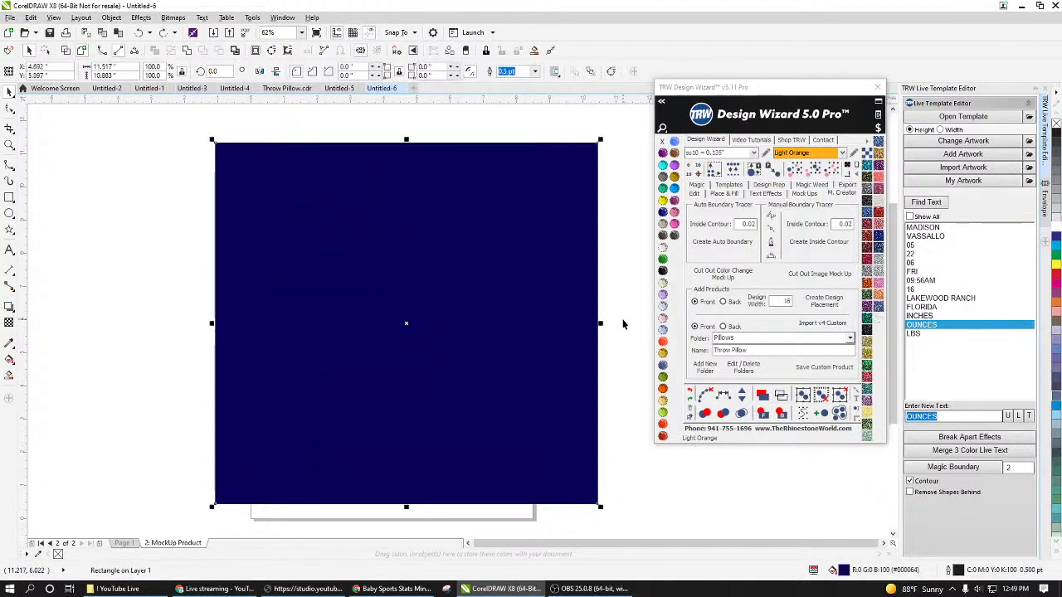
key(ctrl+shift+z)
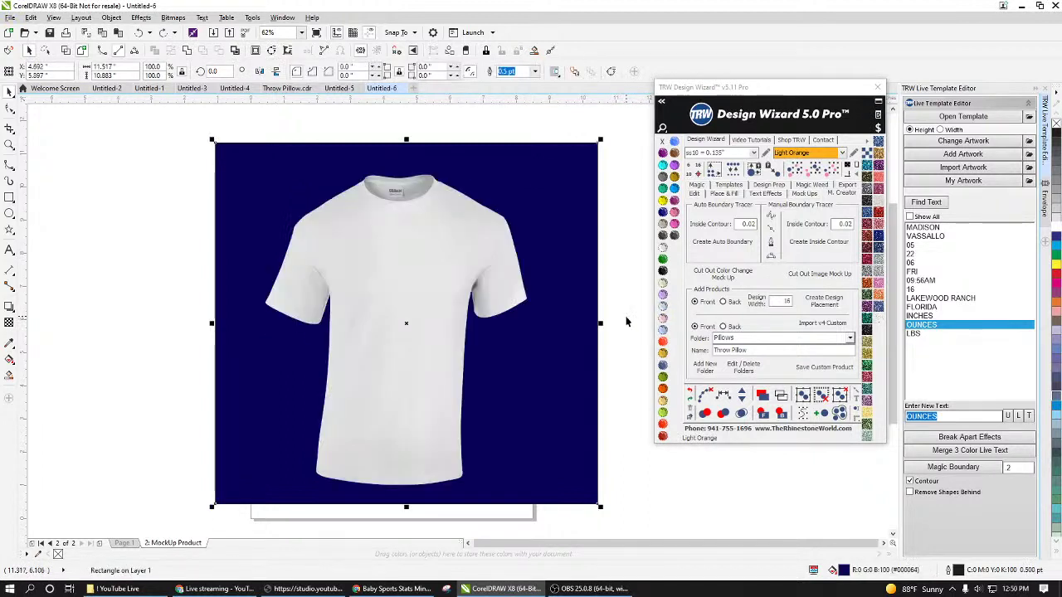
key(ctrl+shift+z)
key(Escape)
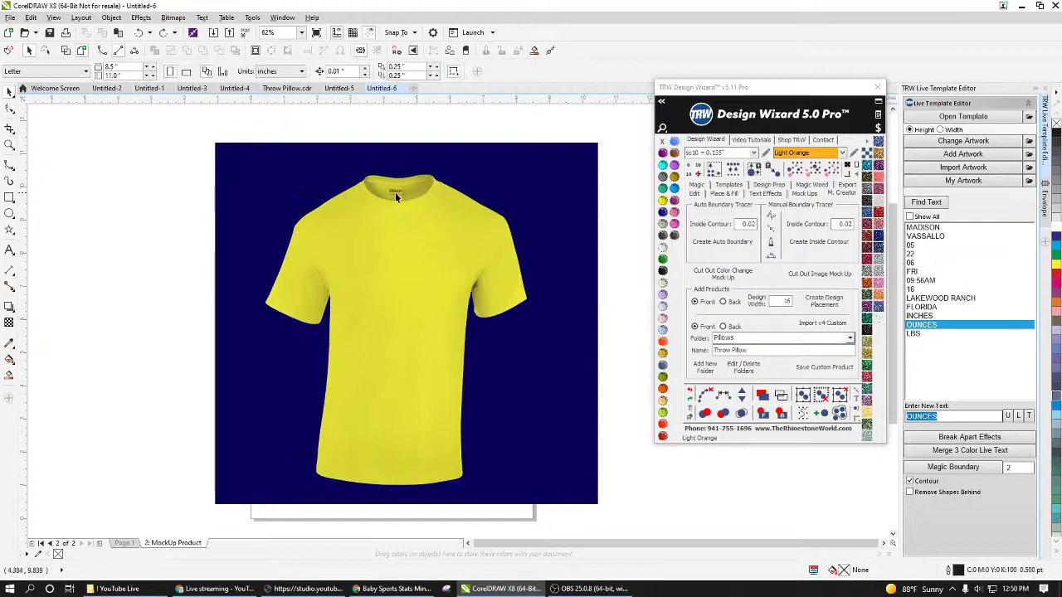
Step: Redo the shirt's color changes through Fuschia to light pink while inspecting the Gildan label inside the collar
scroll(395, 191, up, 7)
scroll(408, 253, down, 2)
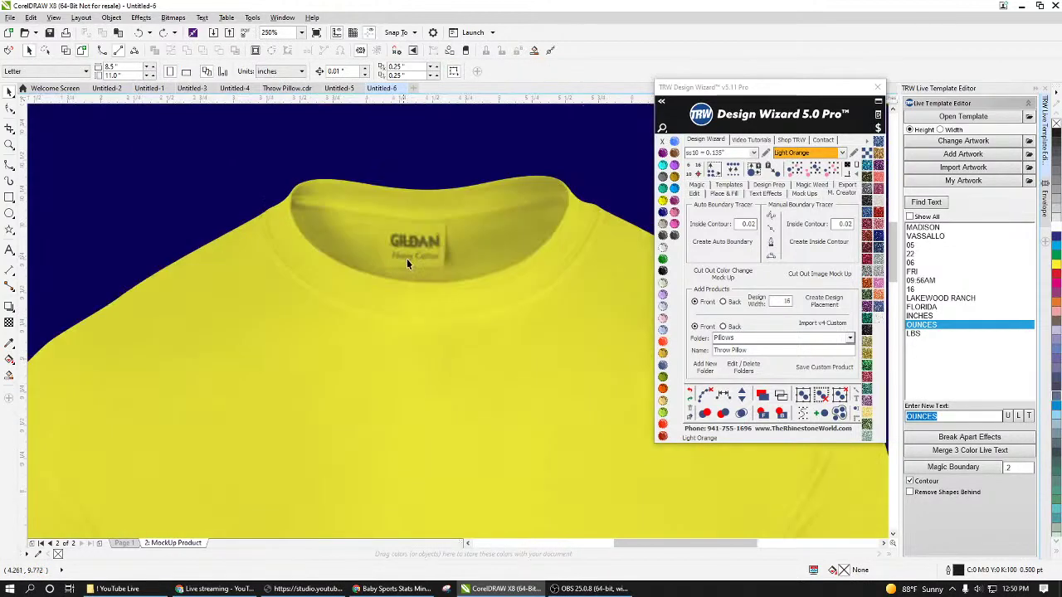
key(ctrl+shift+z)
key(ctrl+shift+z)
key(ctrl+shift+z)
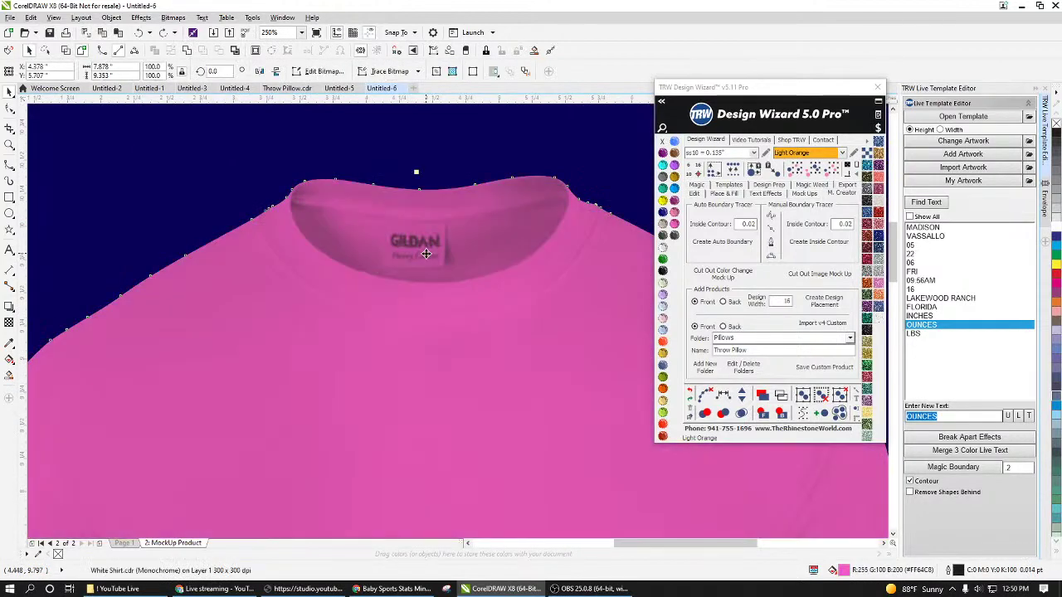
key(ctrl+shift+z)
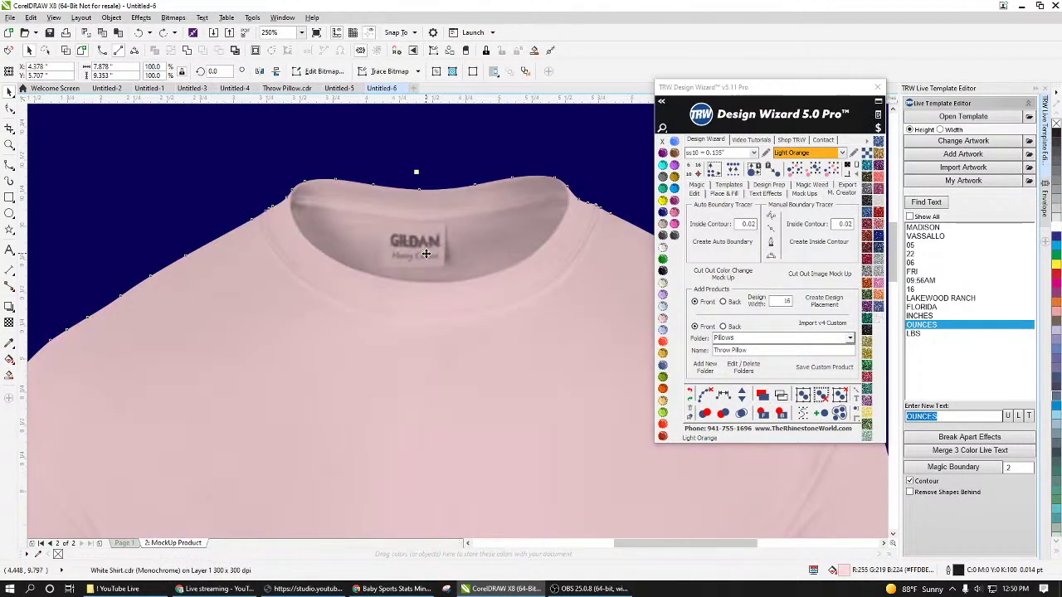
scroll(426, 274, down, 1)
scroll(431, 287, down, 2)
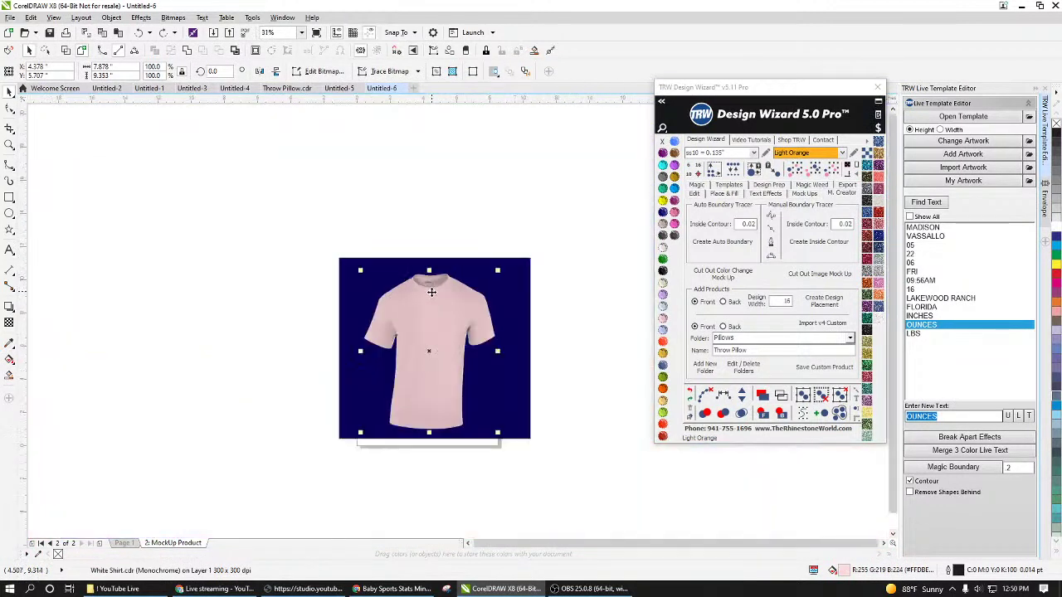
Step: Undo the recoloring, the cobalt background and the mock-up creation, returning to the original T-shirt image with its boundary outline in place
scroll(435, 378, up, 1)
key(ctrl+z)
key(ctrl+z)
key(ctrl+z)
key(ctrl+z)
key(ctrl+z)
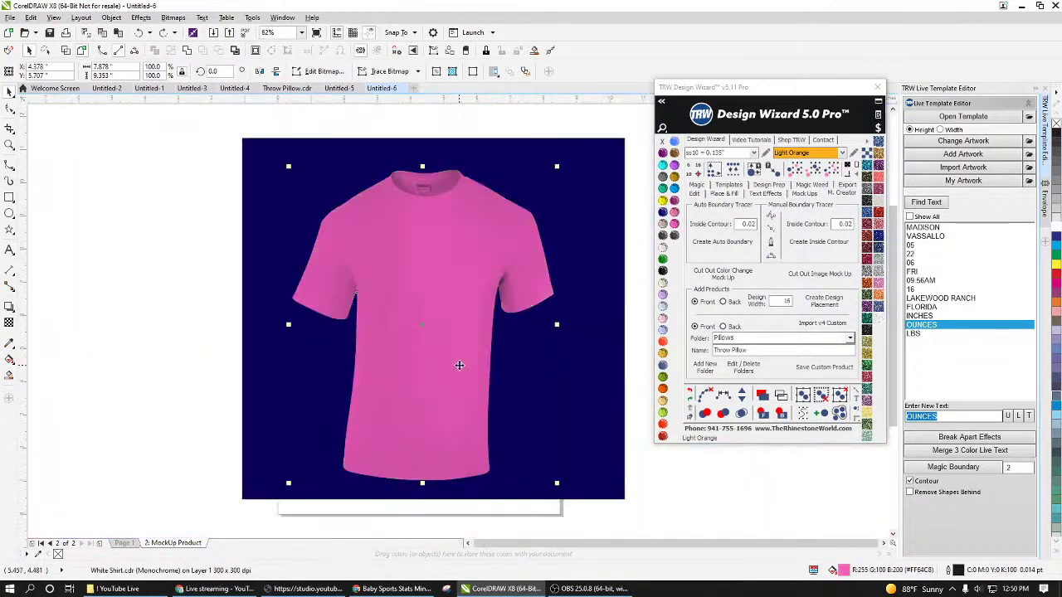
key(ctrl+z)
key(ctrl+z)
key(ctrl+z)
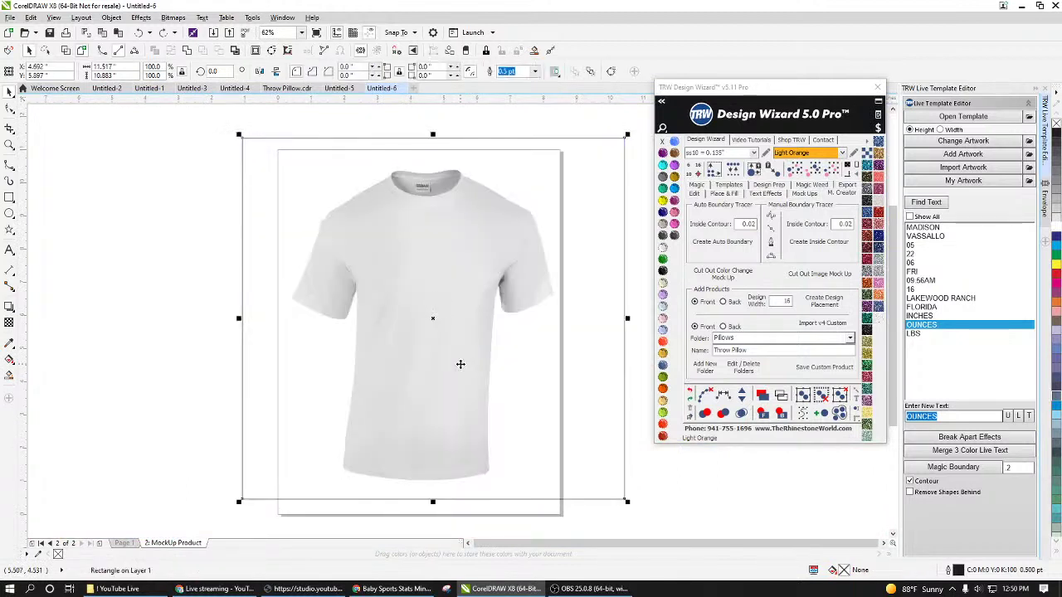
key(ctrl+z)
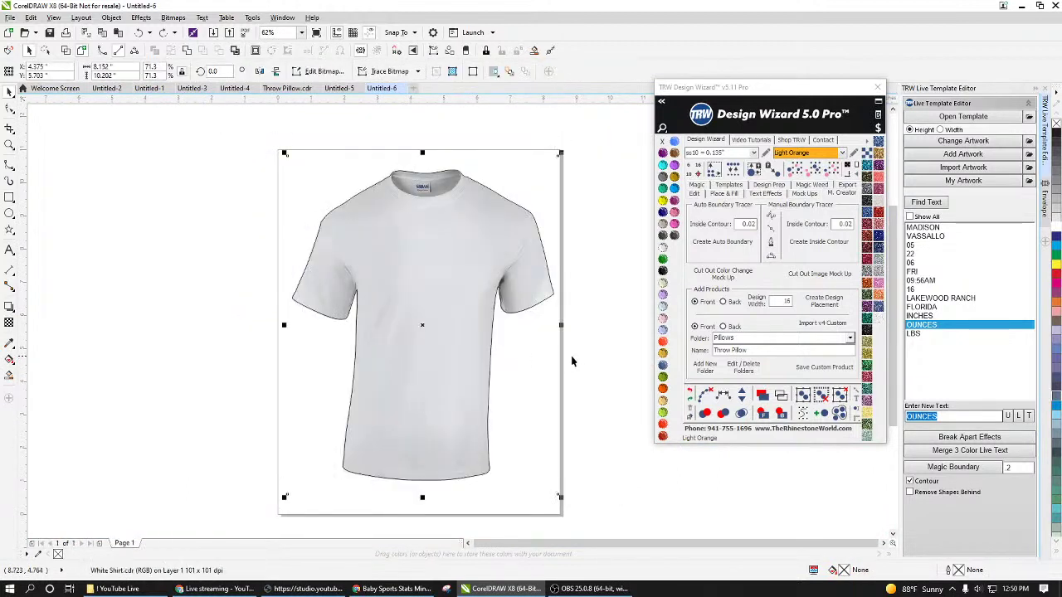
key(ctrl+z)
key(ctrl+z)
key(ctrl+z)
key(ctrl+z)
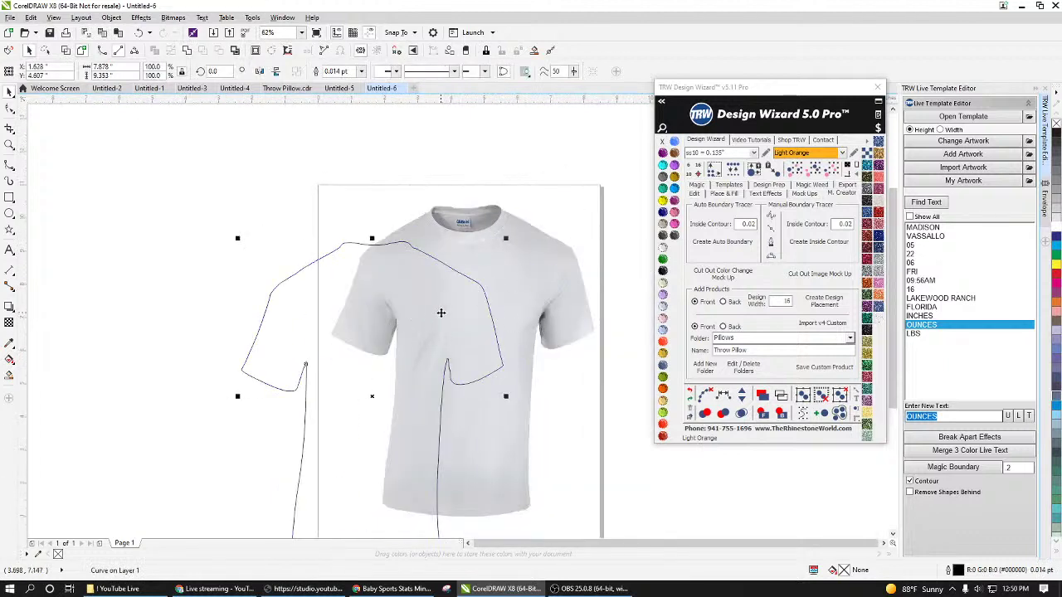
key(ctrl+z)
click(507, 116)
Step: Draw a closed B-spline outline about 0.47 by 0.36 inches around the Gildan label inside the collar
scroll(458, 224, up, 4)
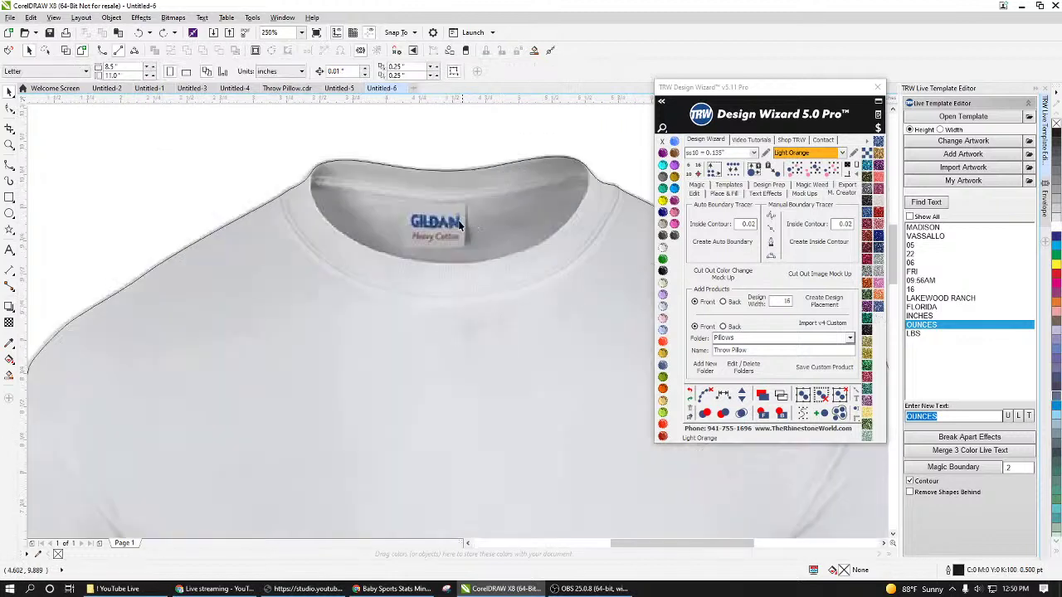
scroll(459, 224, up, 2)
click(10, 171)
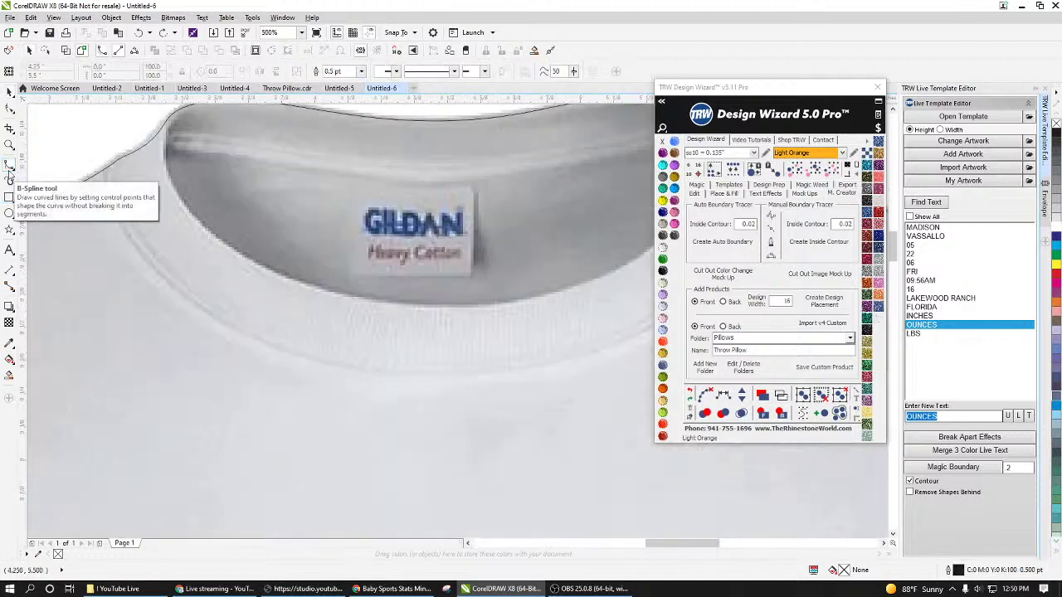
click(9, 170)
click(10, 171)
scroll(390, 217, up, 2)
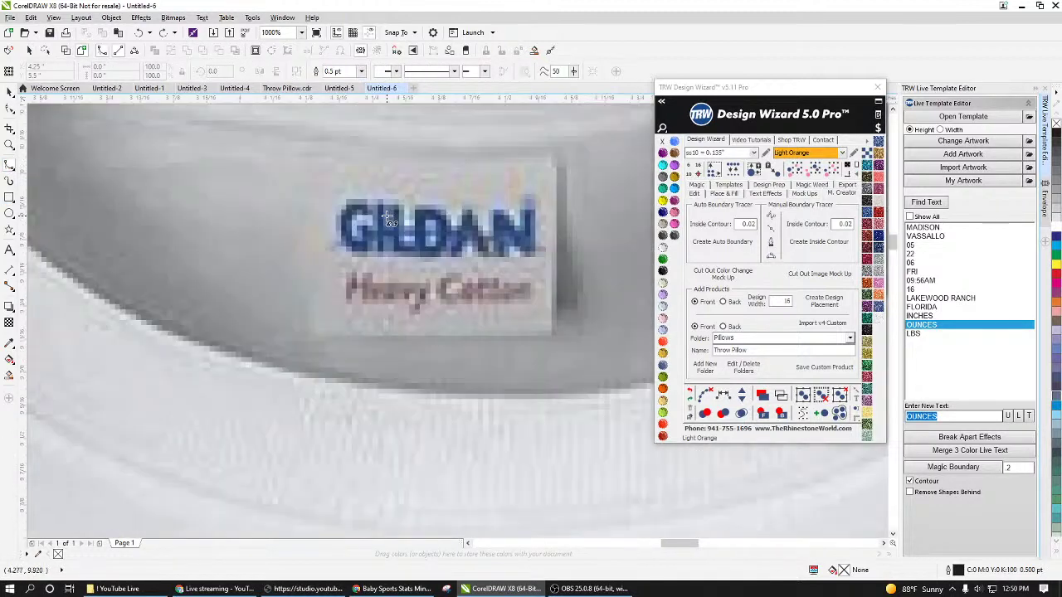
click(314, 158)
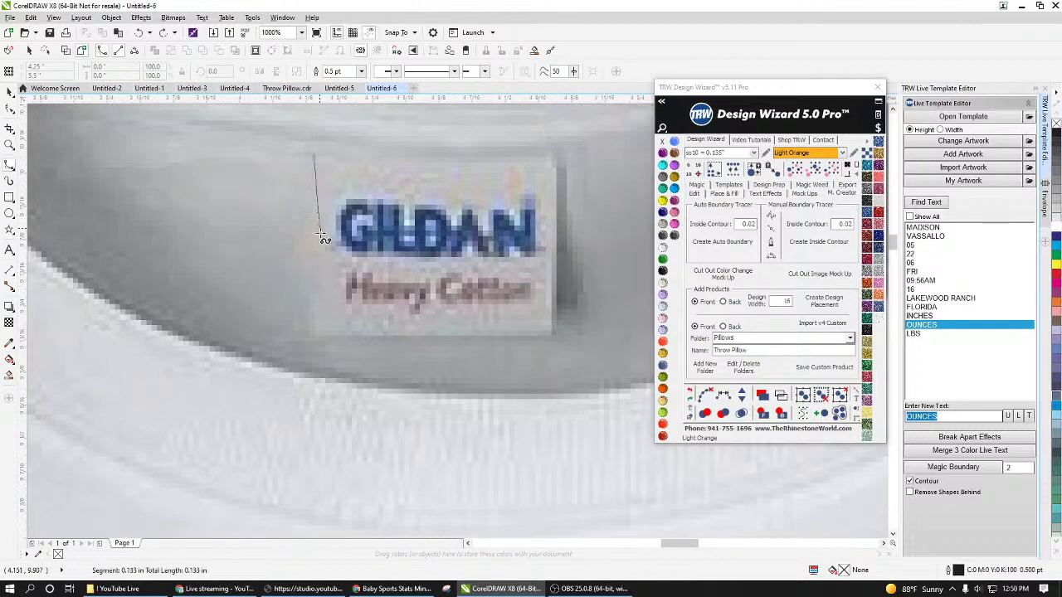
click(313, 338)
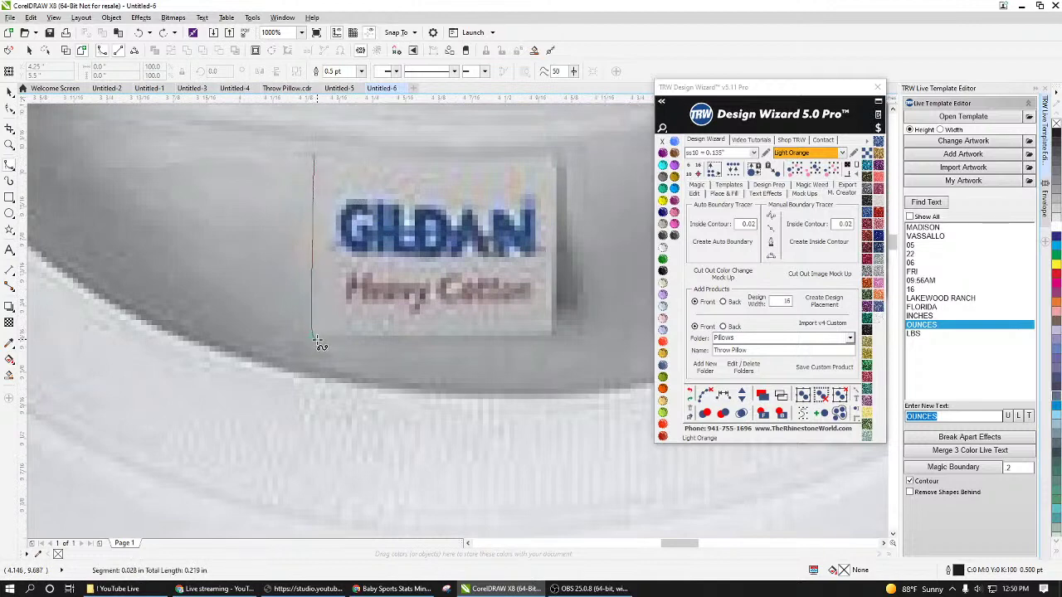
click(554, 336)
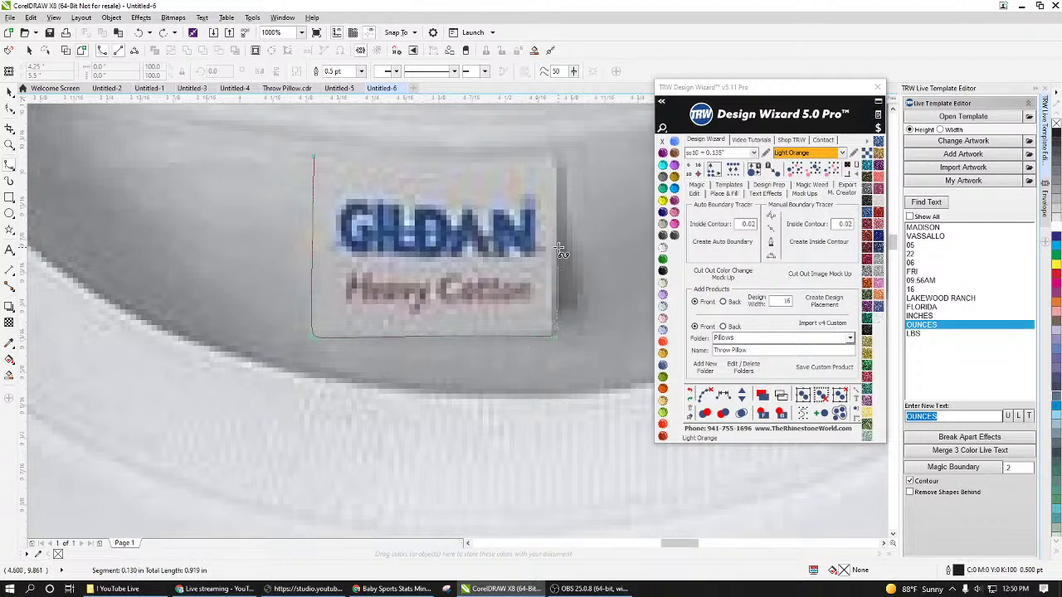
click(558, 151)
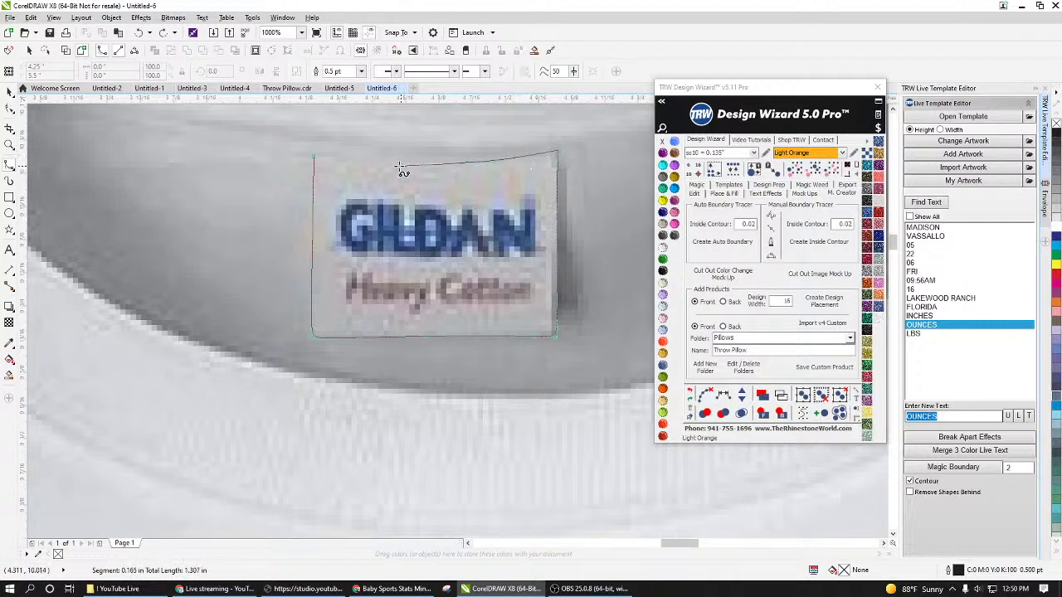
click(318, 157)
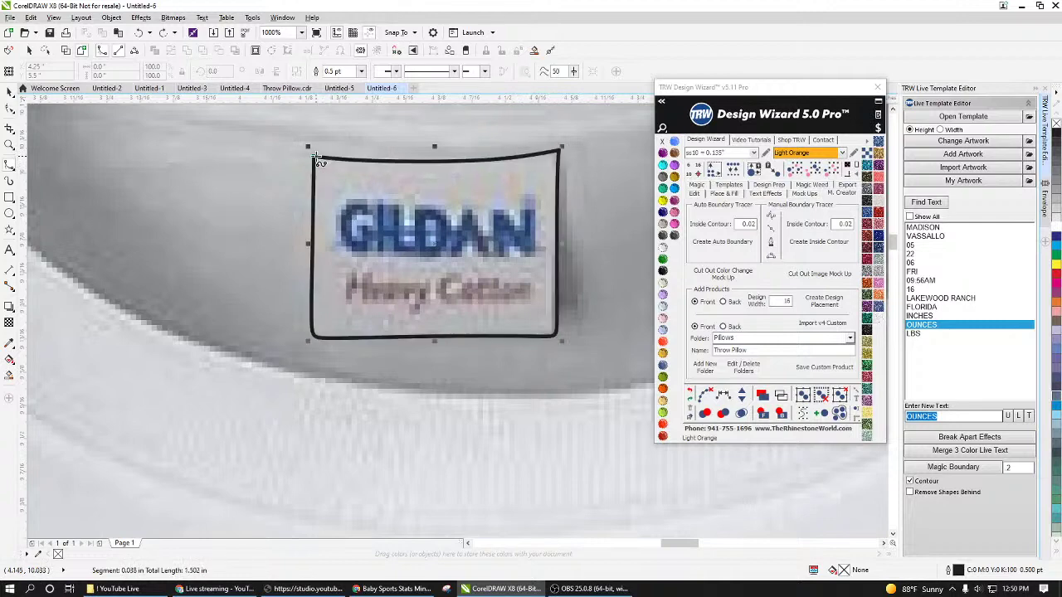
Step: Move the shirt image together with the label outline away from the T-shirt boundary, and undo that move
scroll(184, 212, down, 12)
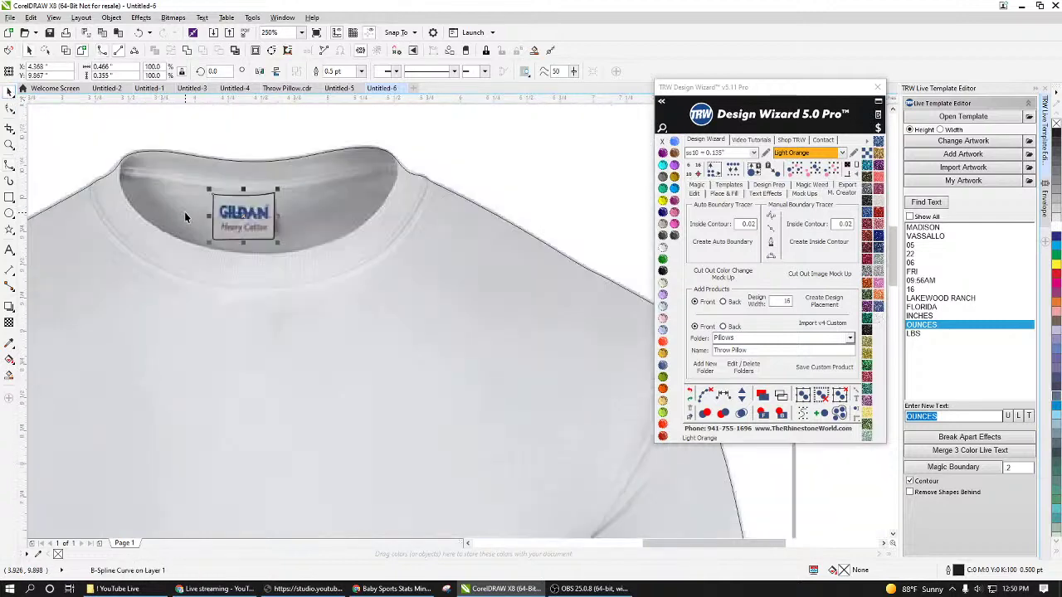
scroll(284, 257, up, 3)
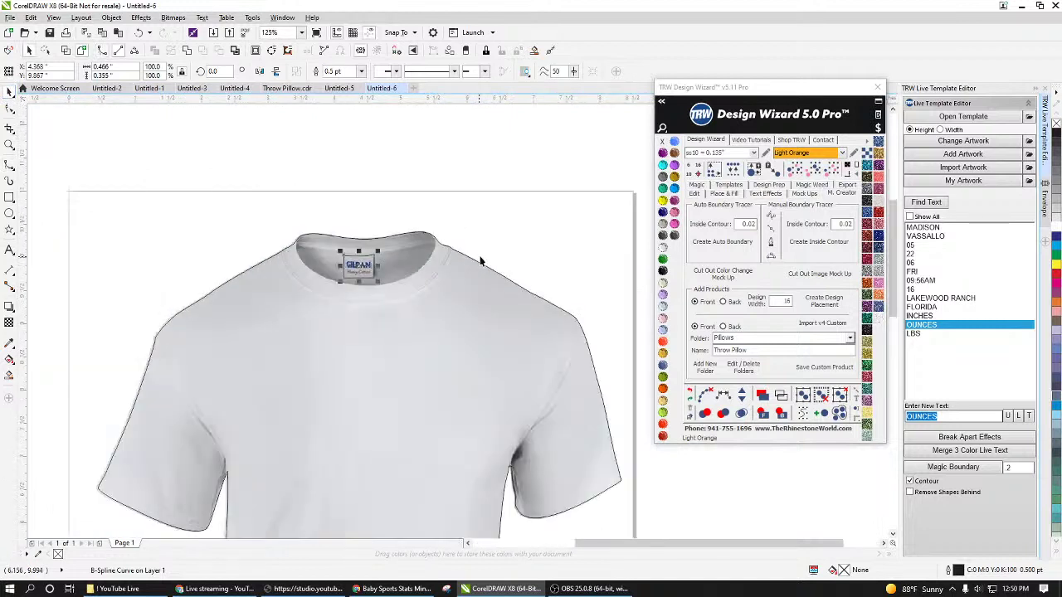
shift+click(516, 248)
scroll(516, 246, down, 2)
drag(516, 244, 337, 169)
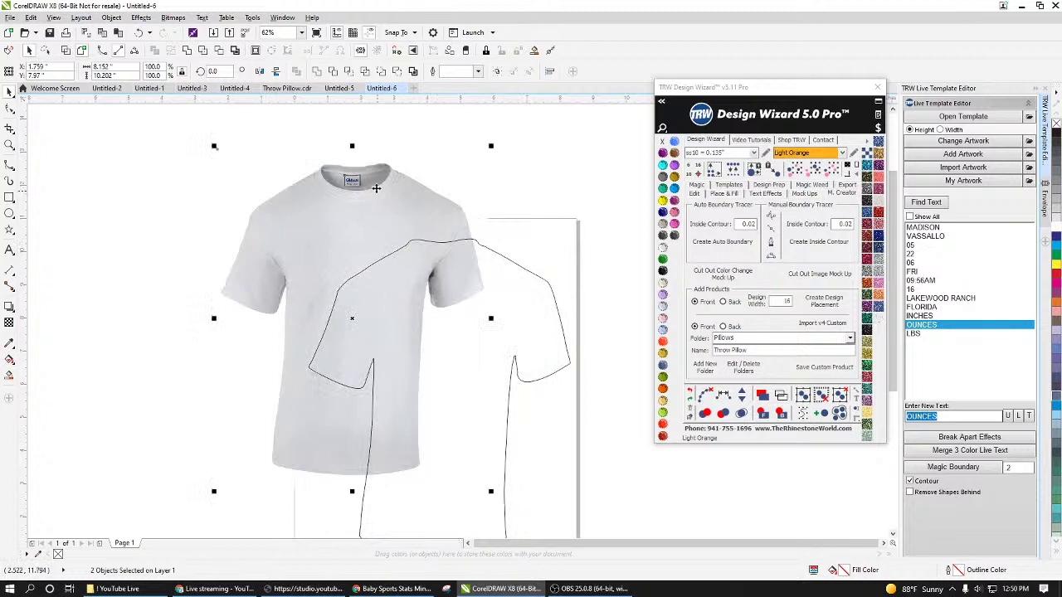
scroll(361, 189, up, 4)
scroll(358, 186, down, 2)
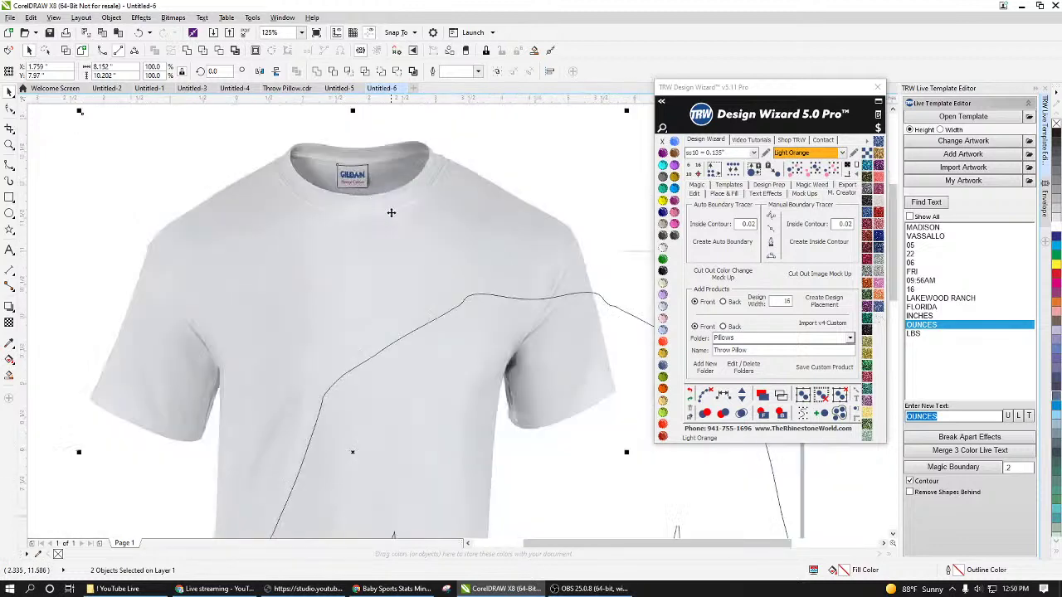
key(ctrl+z)
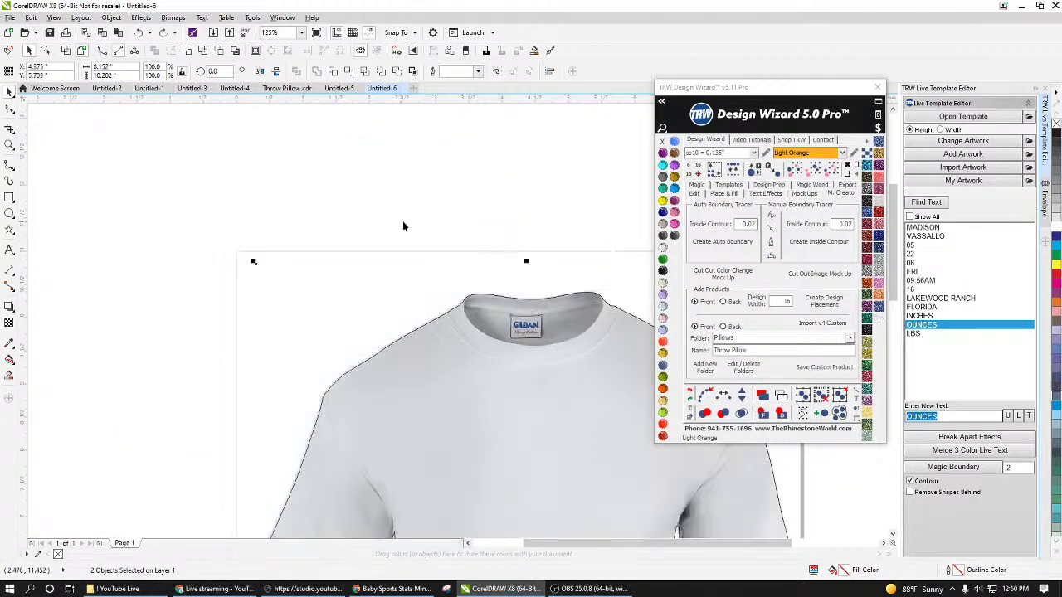
Step: Move the B-spline label outline above the collar and delete it
click(349, 72)
click(391, 156)
scroll(398, 166, down, 3)
scroll(423, 216, up, 3)
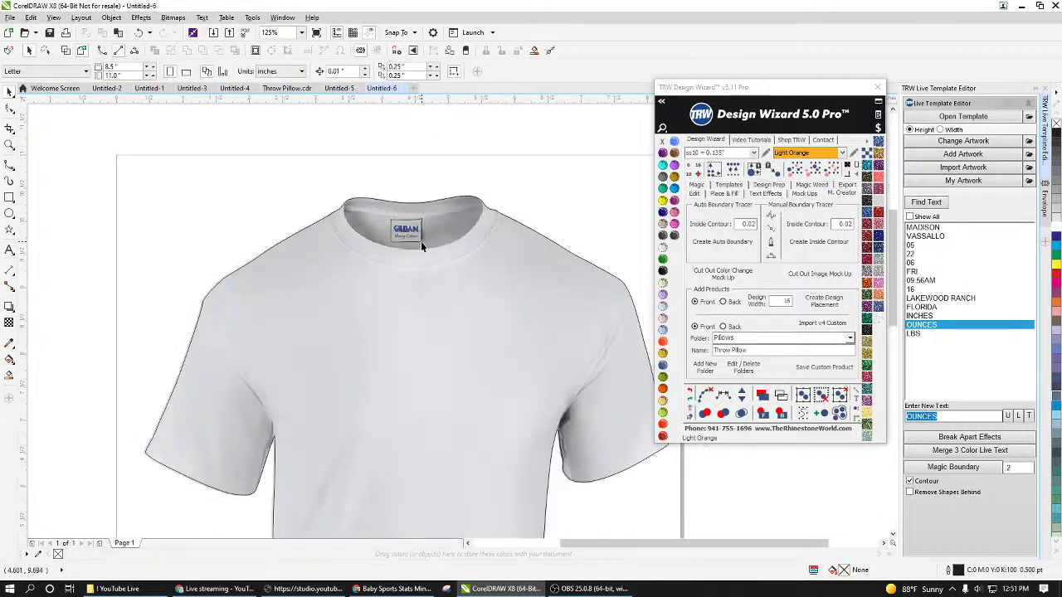
key(F5)
drag(454, 155, 487, 184)
double_click(484, 175)
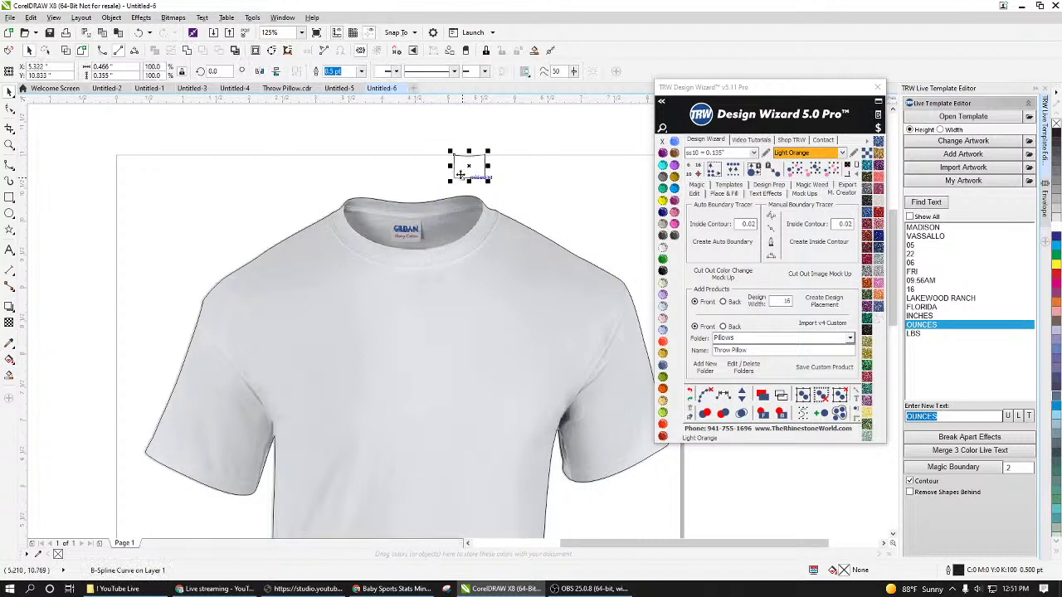
key(Delete)
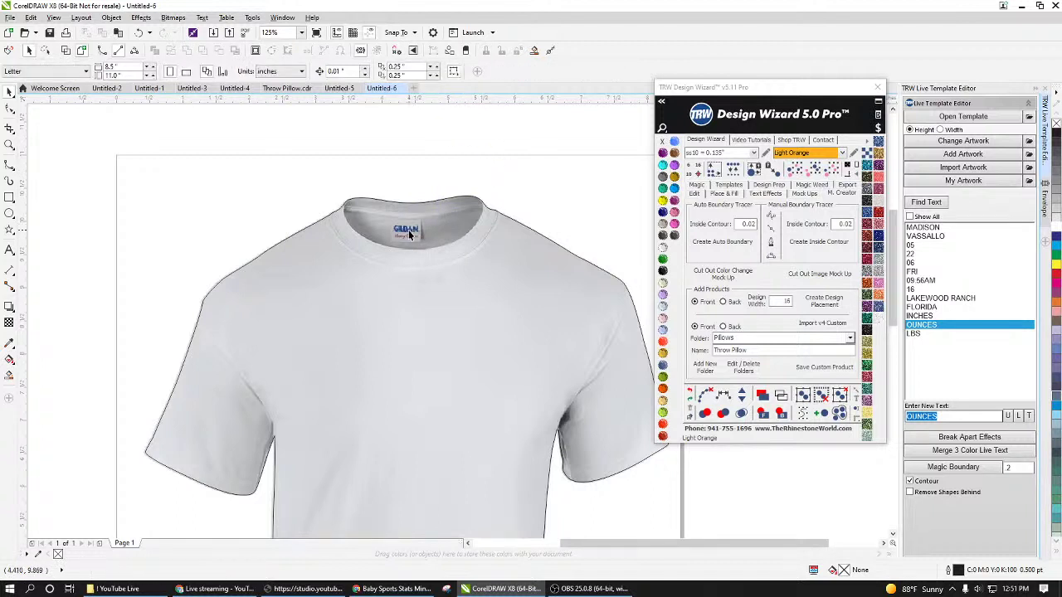
Step: Move the cut-out Gildan label from the collar to above the shirt, and undo that move
click(425, 222)
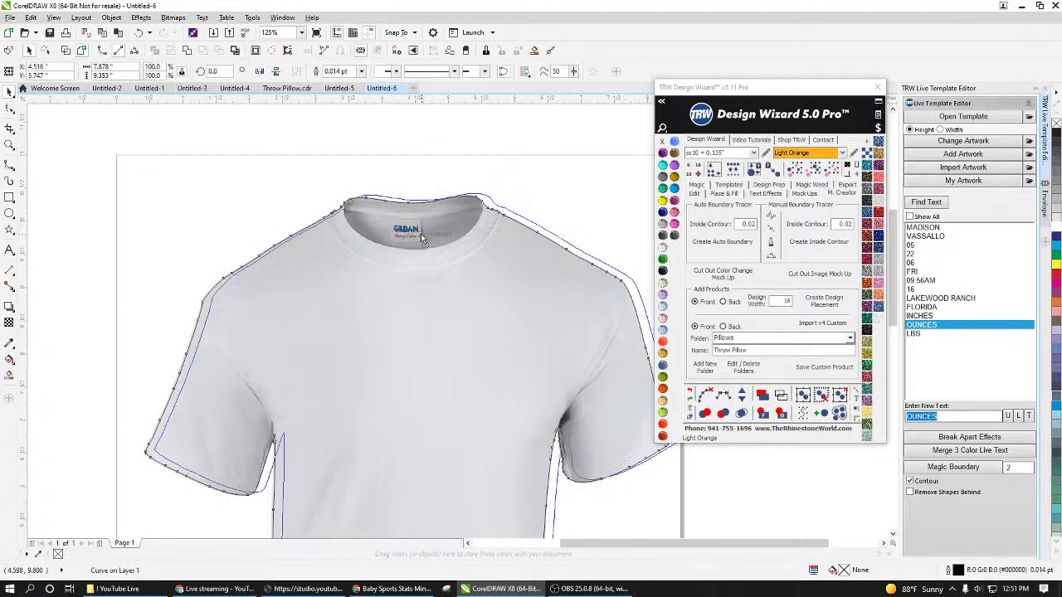
drag(418, 247, 446, 189)
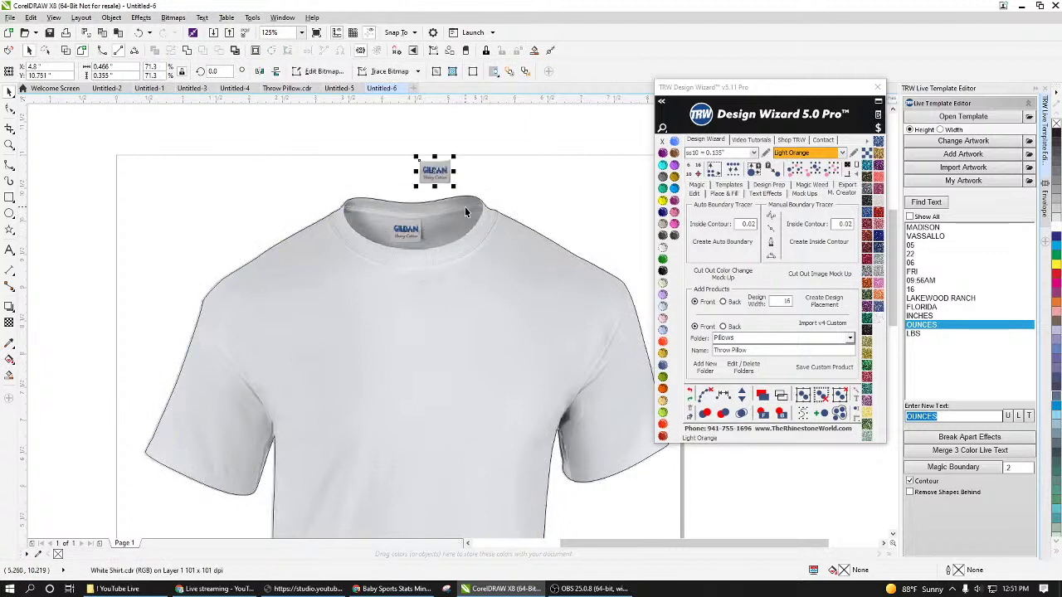
key(ctrl+z)
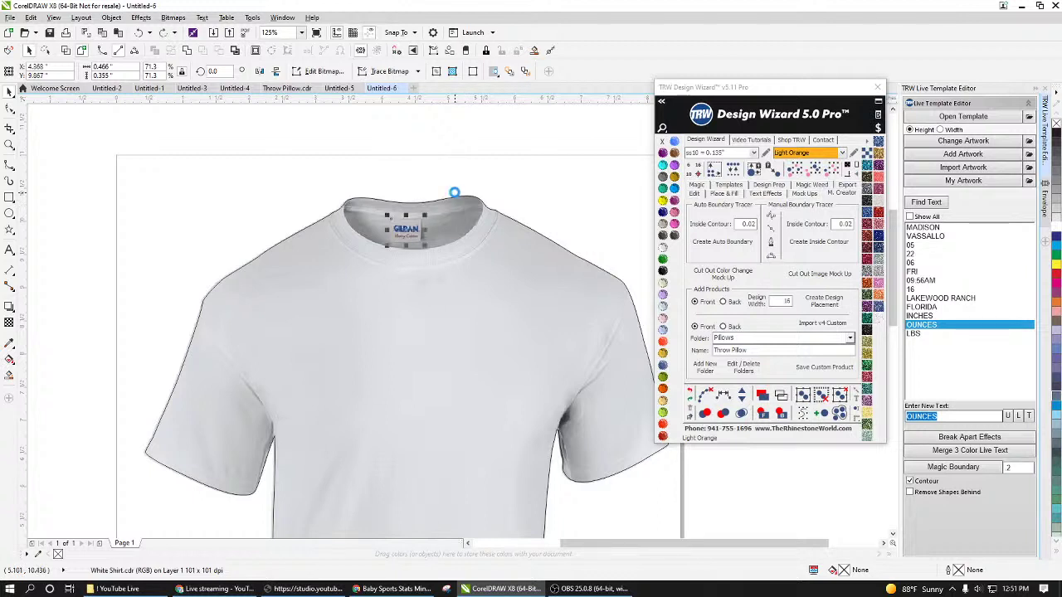
click(448, 194)
scroll(444, 199, down, 3)
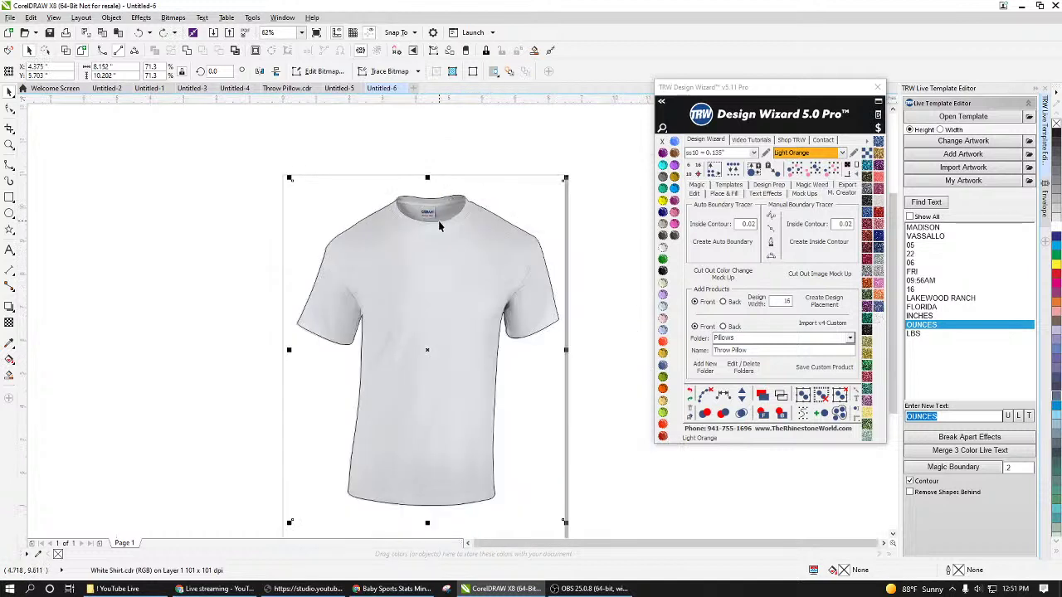
click(519, 173)
click(437, 228)
drag(437, 228, 434, 221)
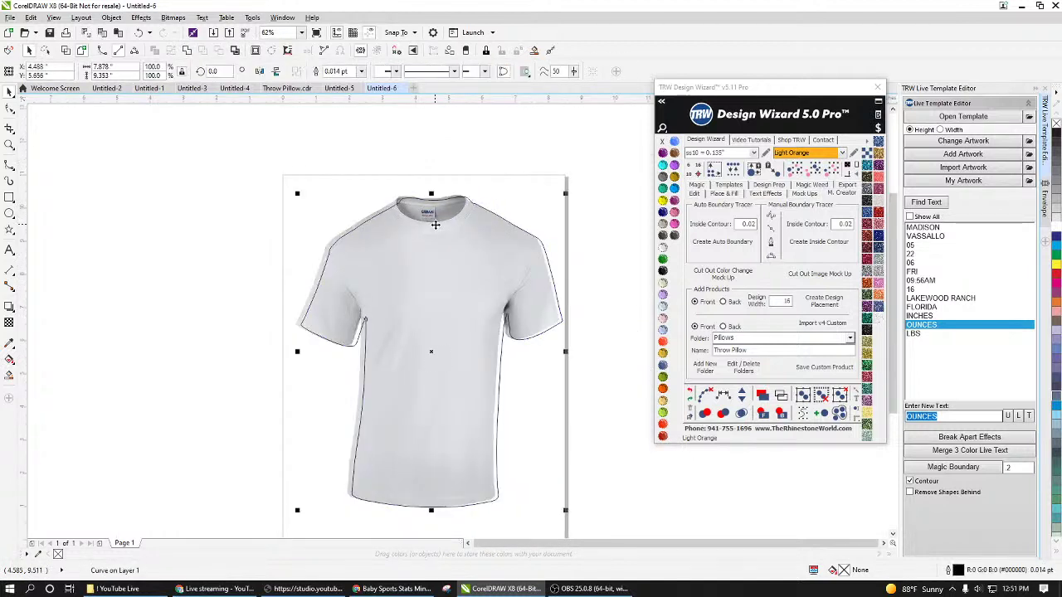
key(Escape)
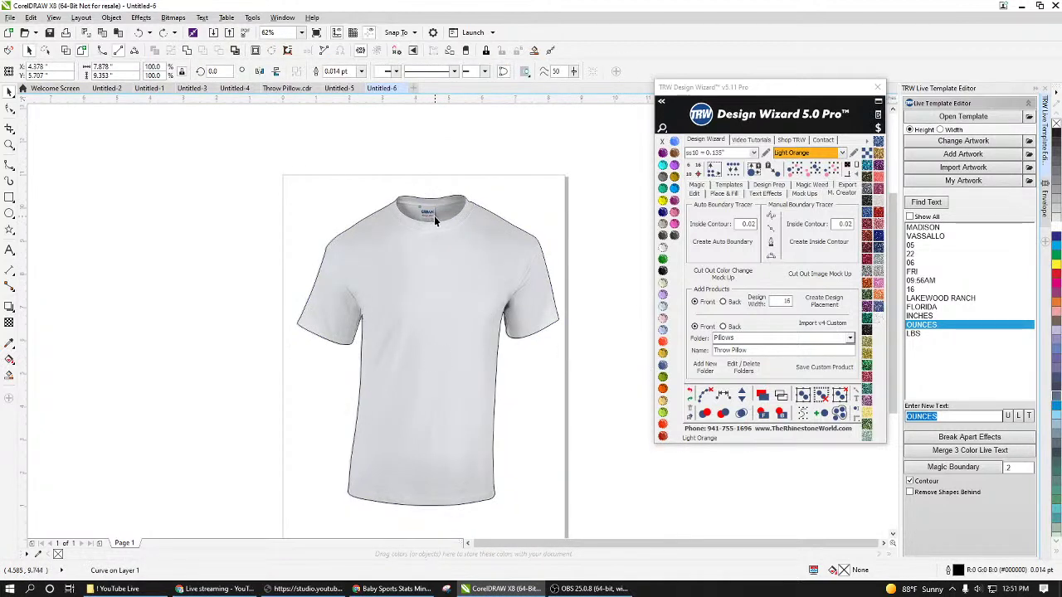
Step: Create a cut-out color change mock-up from the shirt image and its boundary outline
scroll(489, 193, down, 1)
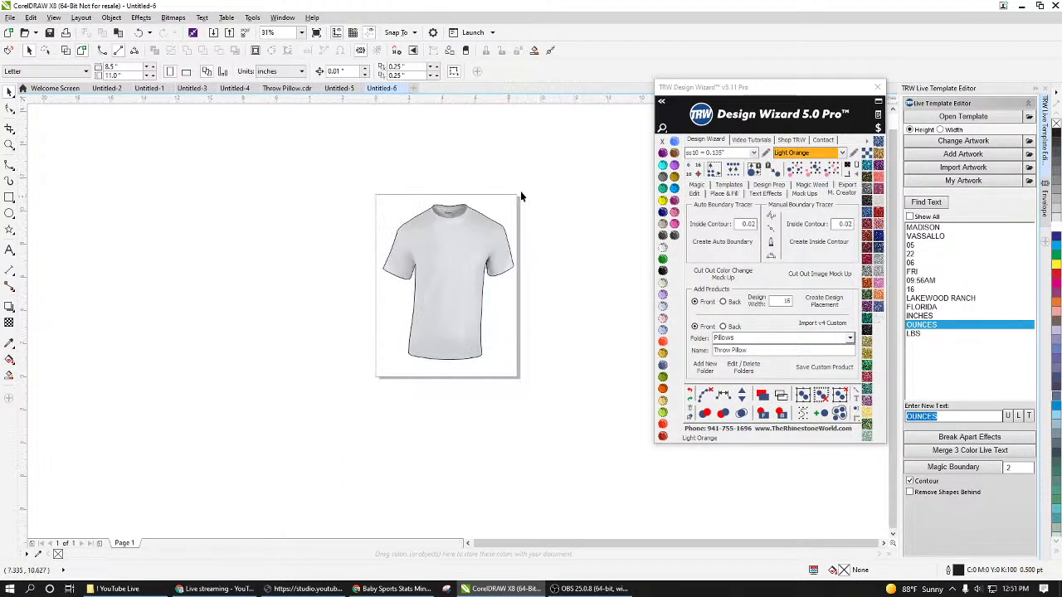
drag(554, 169, 349, 415)
scroll(518, 249, up, 1)
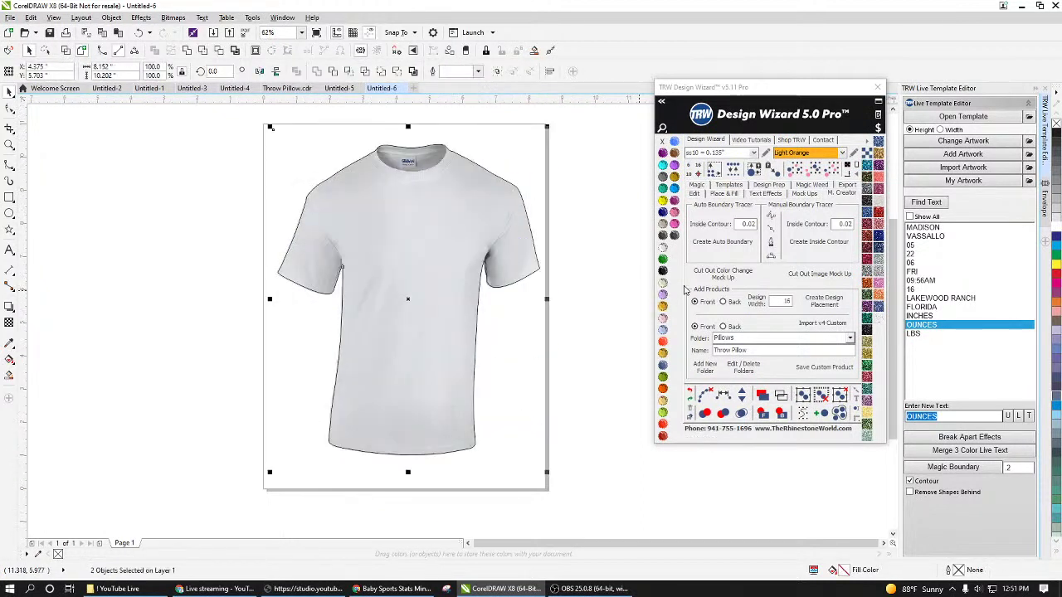
click(726, 274)
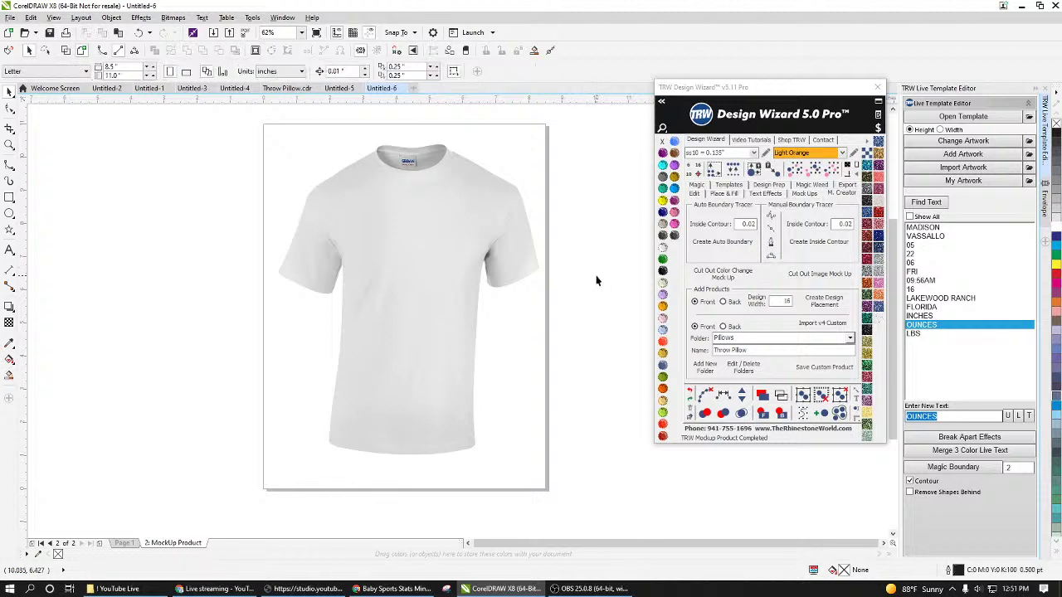
Step: Recolor the mock-up T-shirt Citrine and examine the label inside the collar
scroll(539, 239, down, 3)
scroll(514, 220, up, 3)
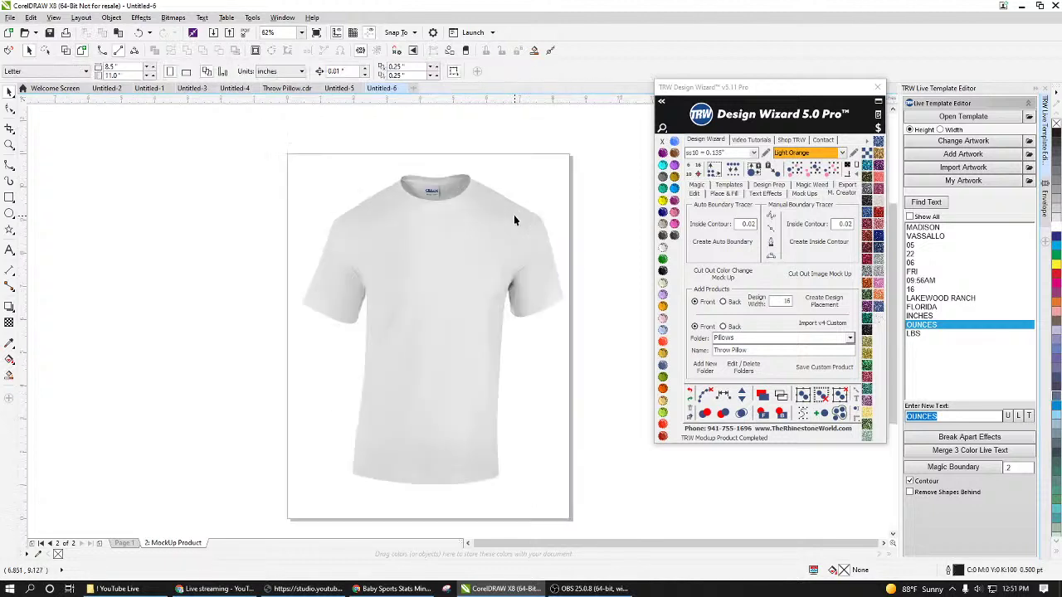
click(498, 229)
key(Down)
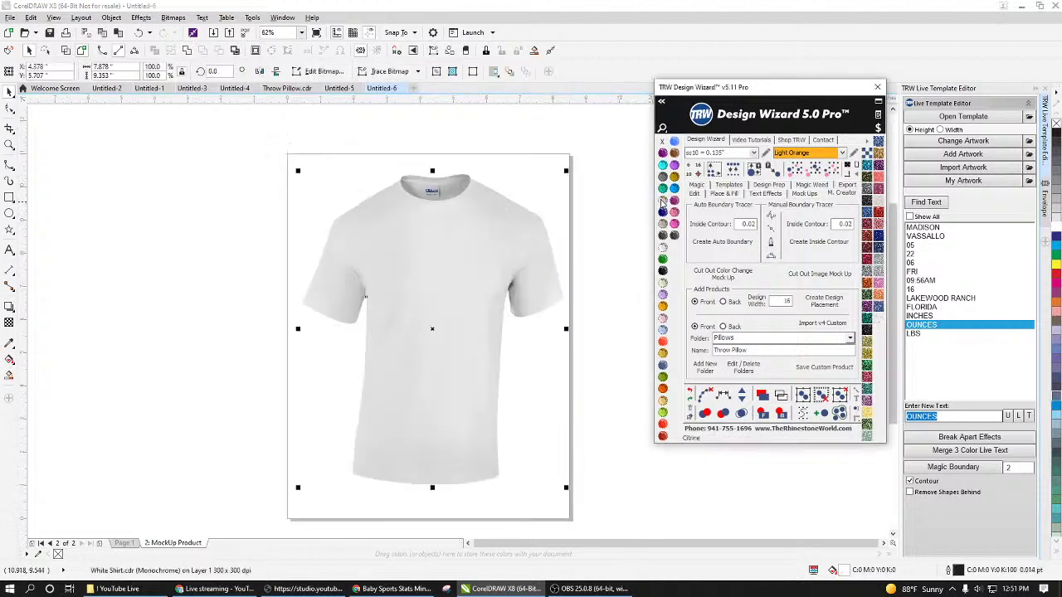
click(621, 256)
scroll(439, 190, up, 4)
scroll(441, 193, down, 2)
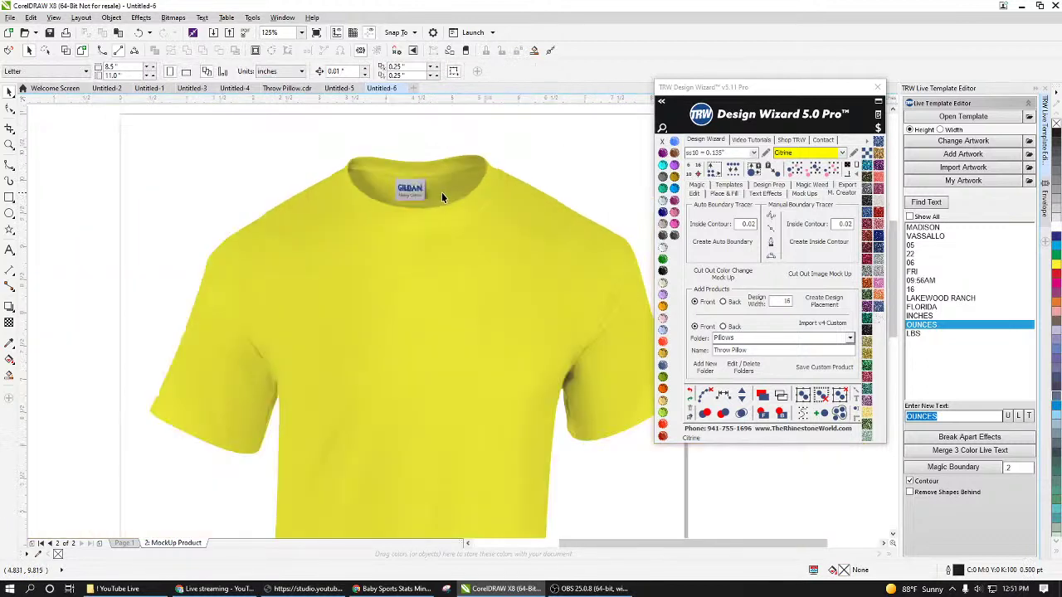
Step: Try a series of shirt colors, including TRW Pink, TRW Blue, Aquamarine, Light Pink and Light Sapphire, ending with Light Topaz
click(674, 212)
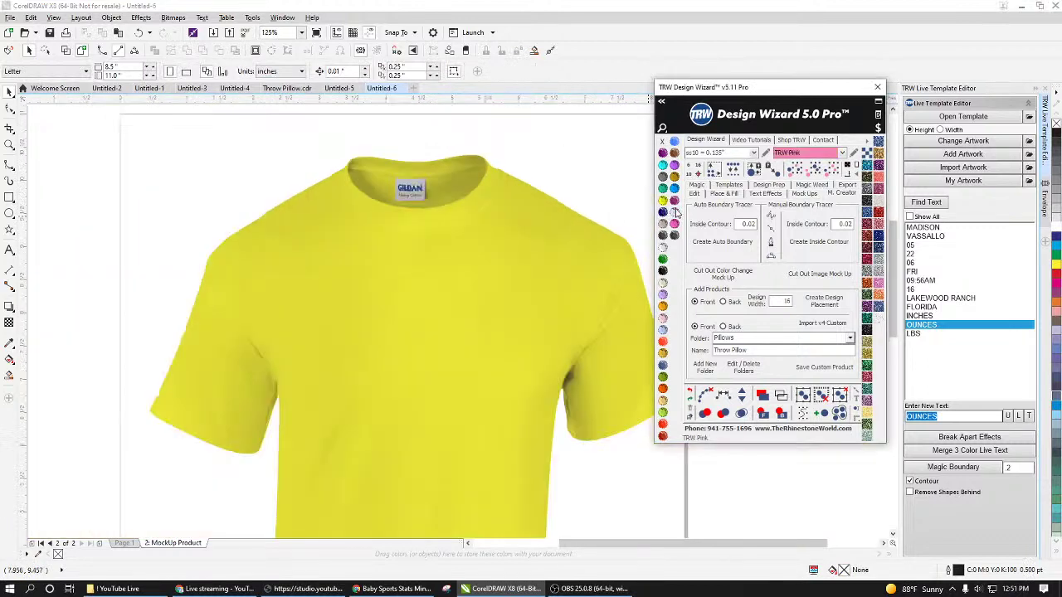
click(592, 240)
click(673, 212)
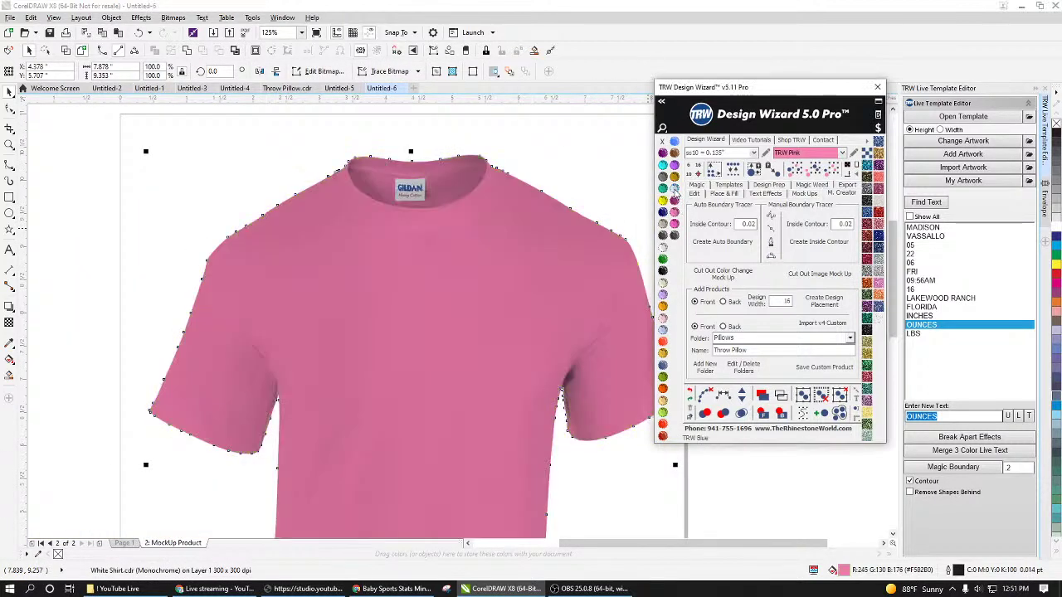
click(674, 189)
click(662, 166)
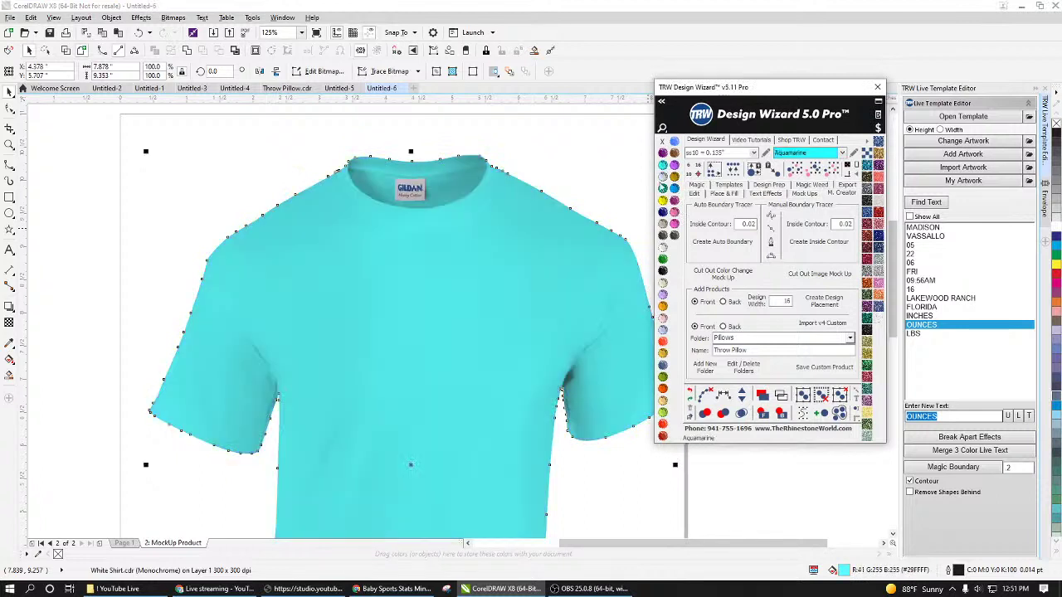
click(663, 306)
click(662, 319)
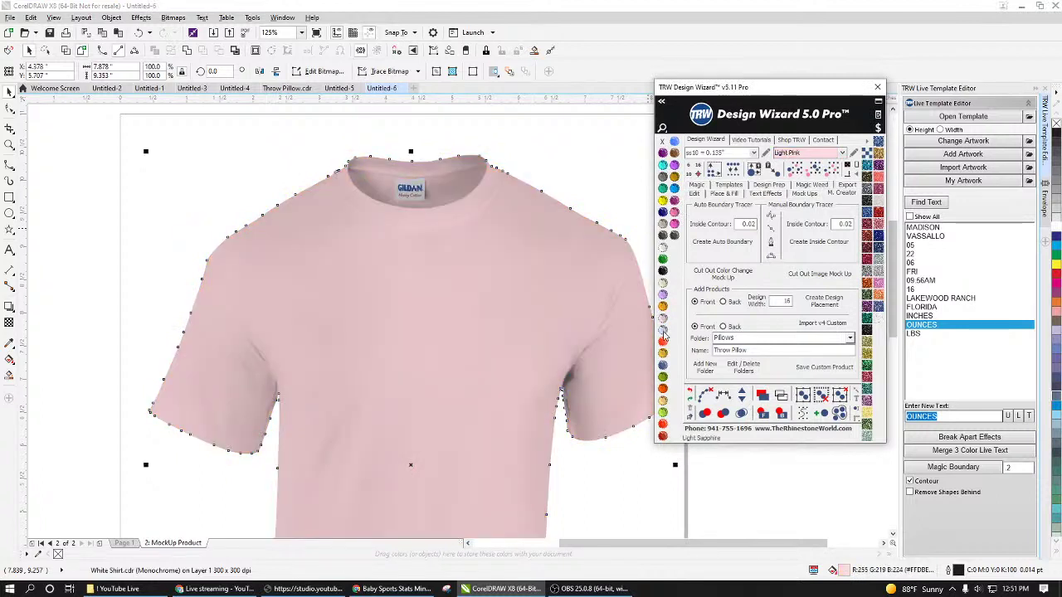
click(663, 333)
click(662, 352)
click(568, 172)
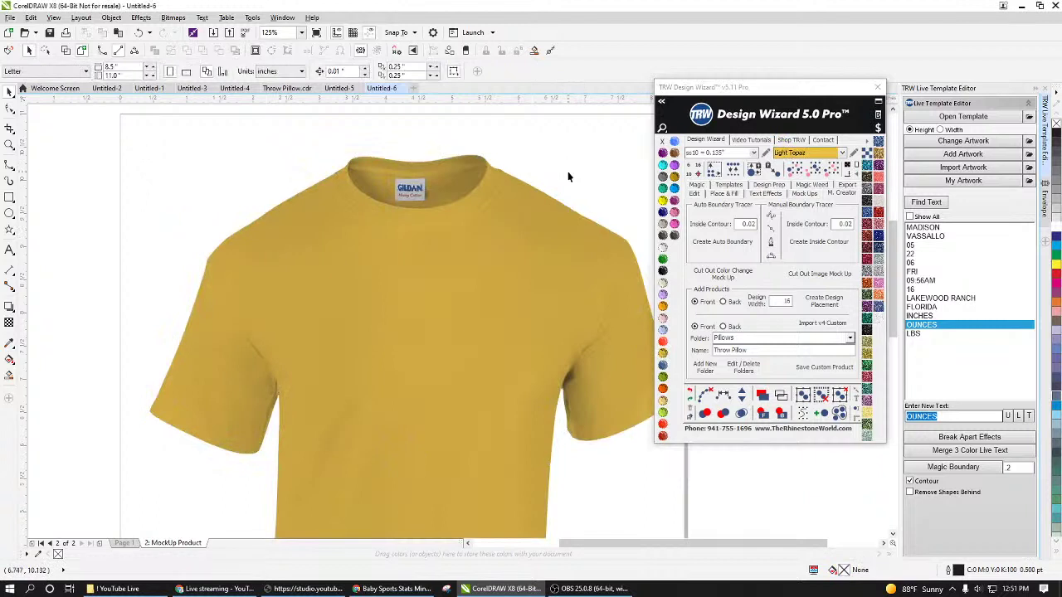
scroll(490, 282, down, 2)
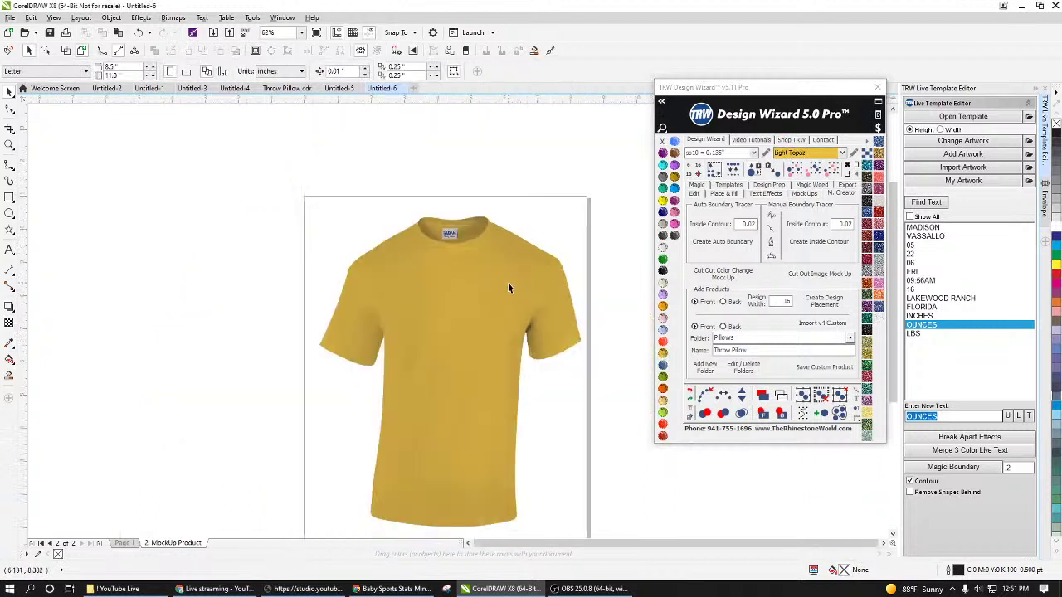
scroll(475, 246, up, 2)
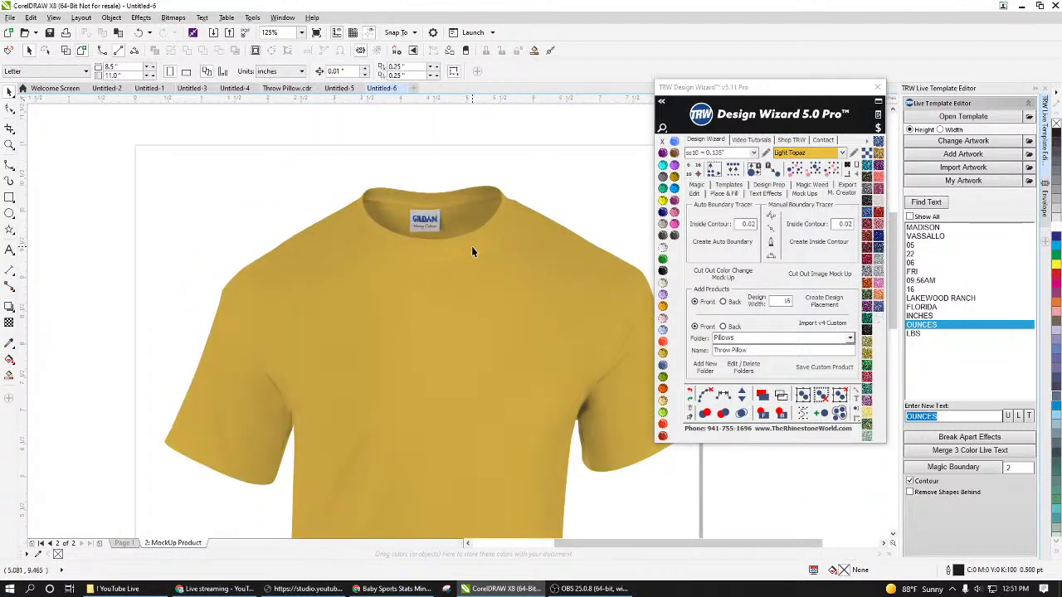
scroll(471, 252, down, 2)
Step: Recolor the mock-up T-shirt TRW Pink and finally Peridot, and check the collar label up close
click(675, 219)
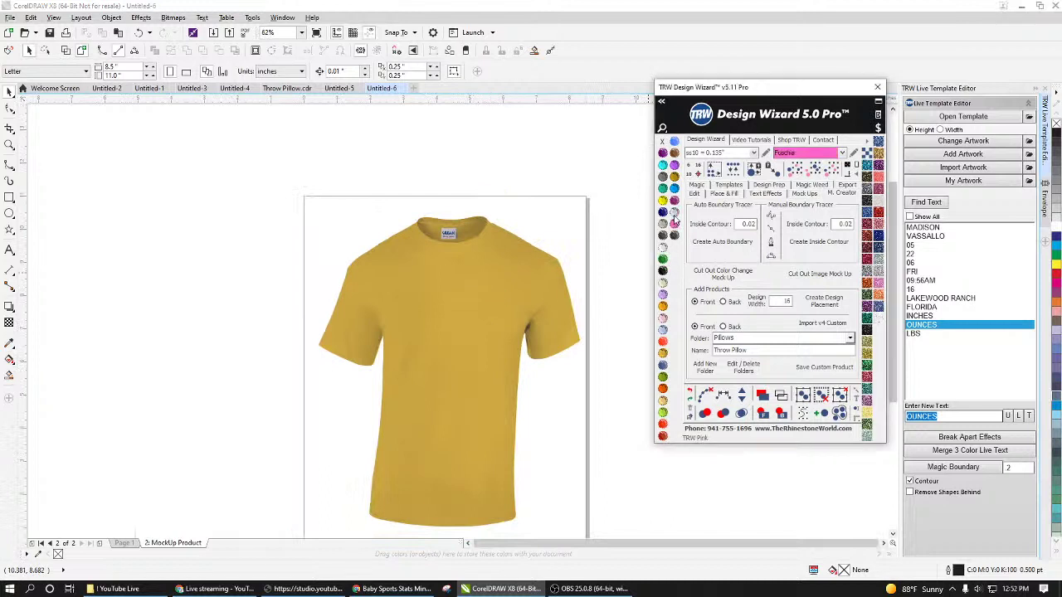
click(481, 321)
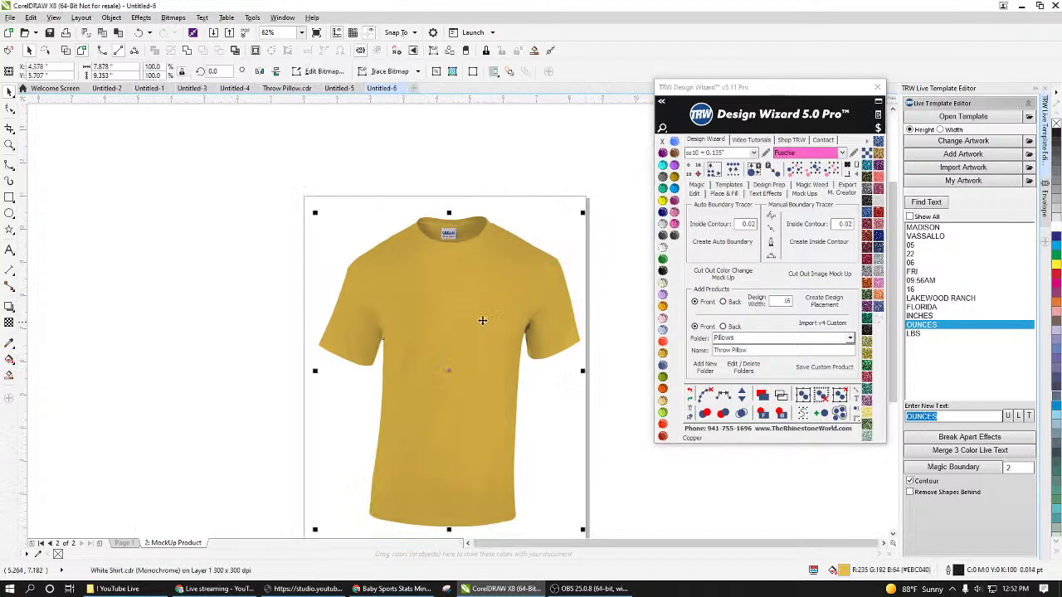
click(674, 214)
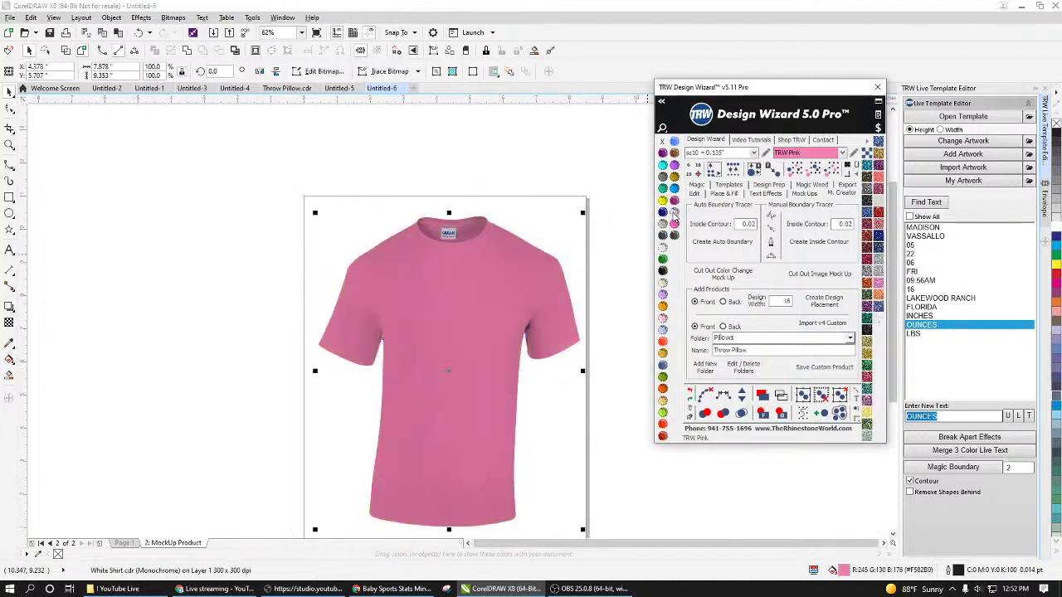
click(663, 413)
click(597, 263)
scroll(468, 231, up, 2)
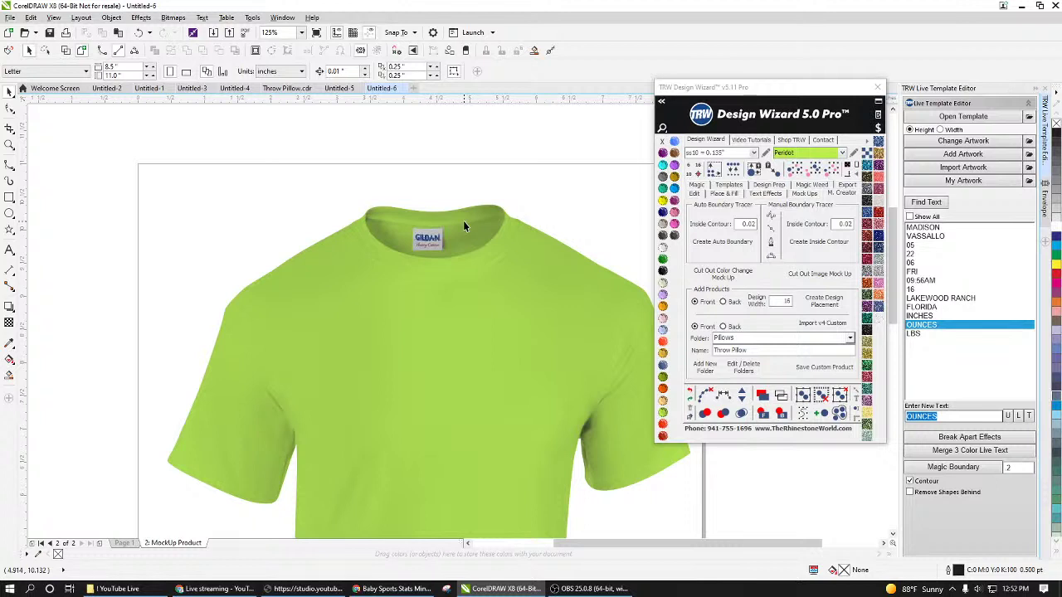
scroll(428, 244, down, 2)
scroll(410, 322, up, 1)
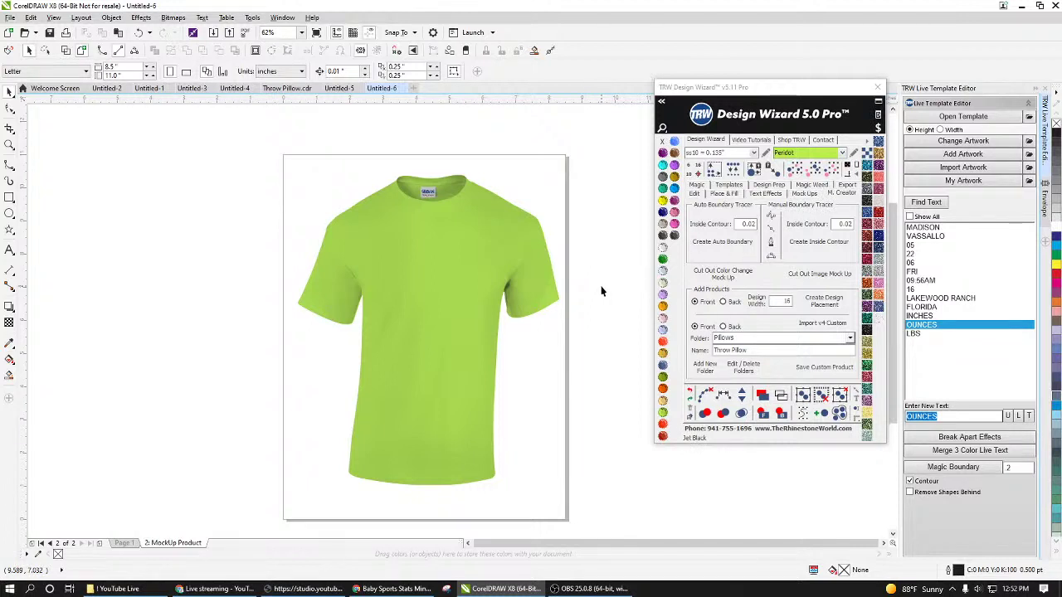
scroll(599, 286, down, 1)
scroll(525, 298, up, 1)
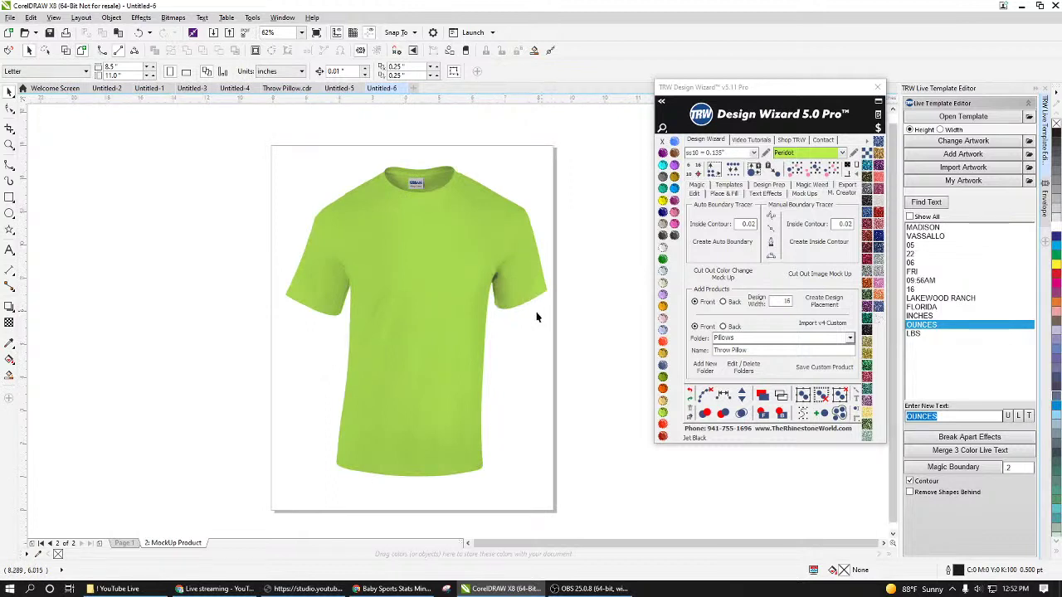
scroll(536, 313, down, 1)
scroll(534, 320, up, 1)
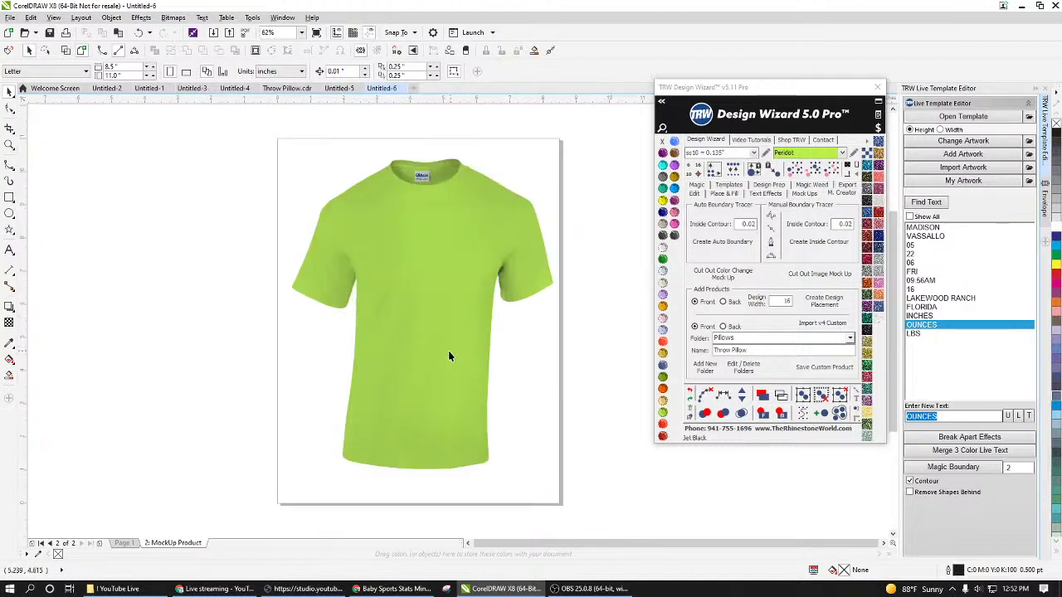
Step: Select both objects of the Peridot T-shirt mock-up and group them
scroll(464, 313, down, 1)
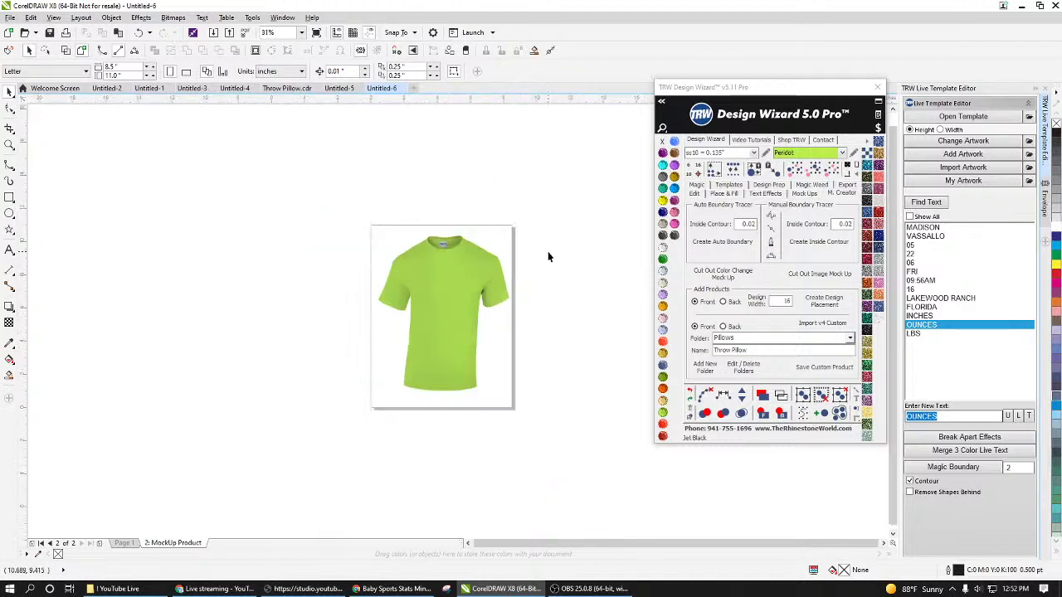
drag(548, 209, 301, 489)
scroll(472, 288, up, 1)
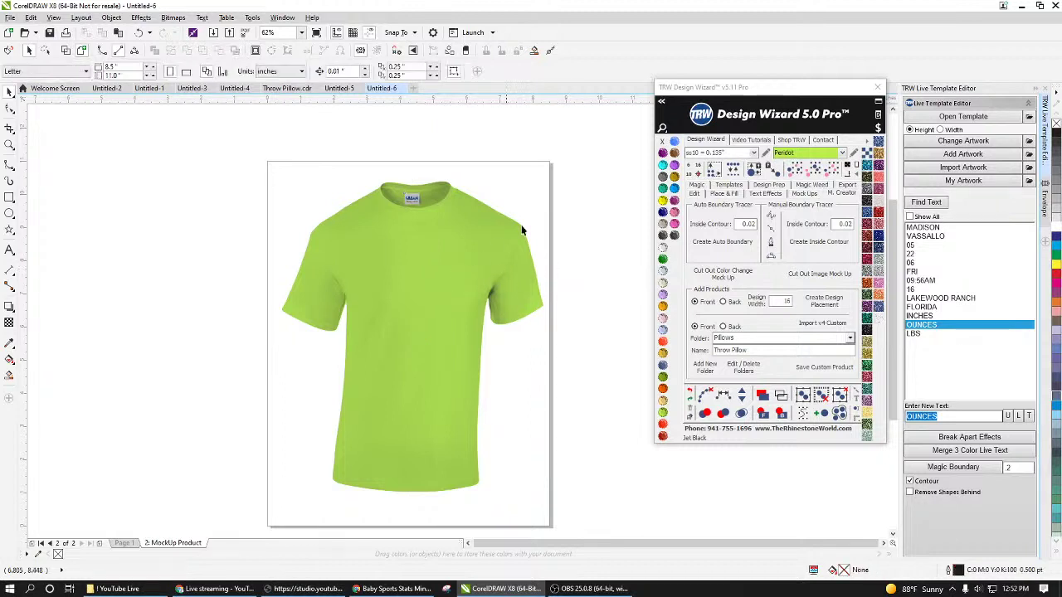
drag(597, 143, 264, 514)
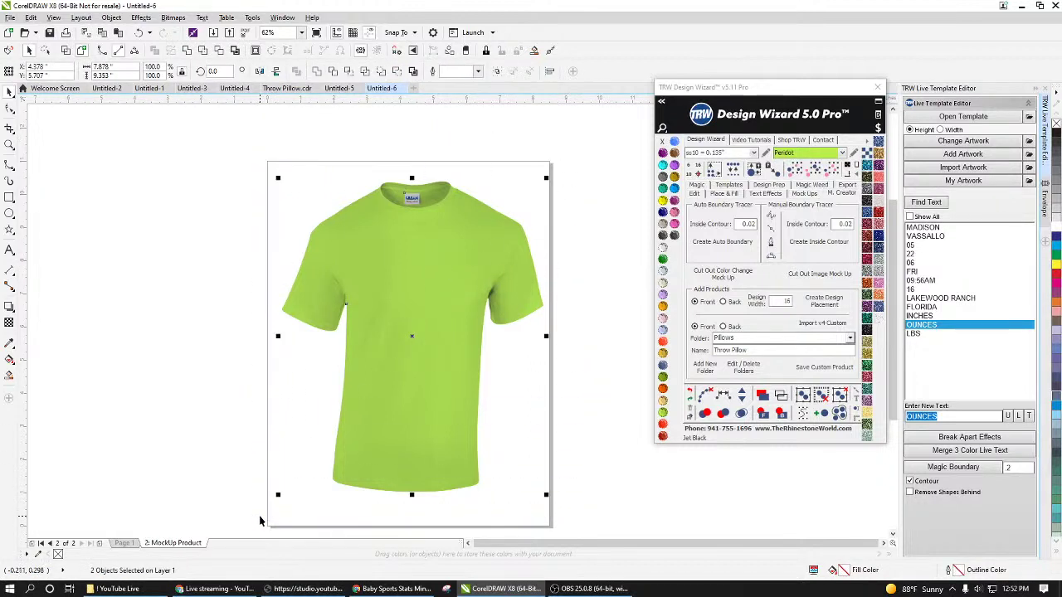
key(ctrl+g)
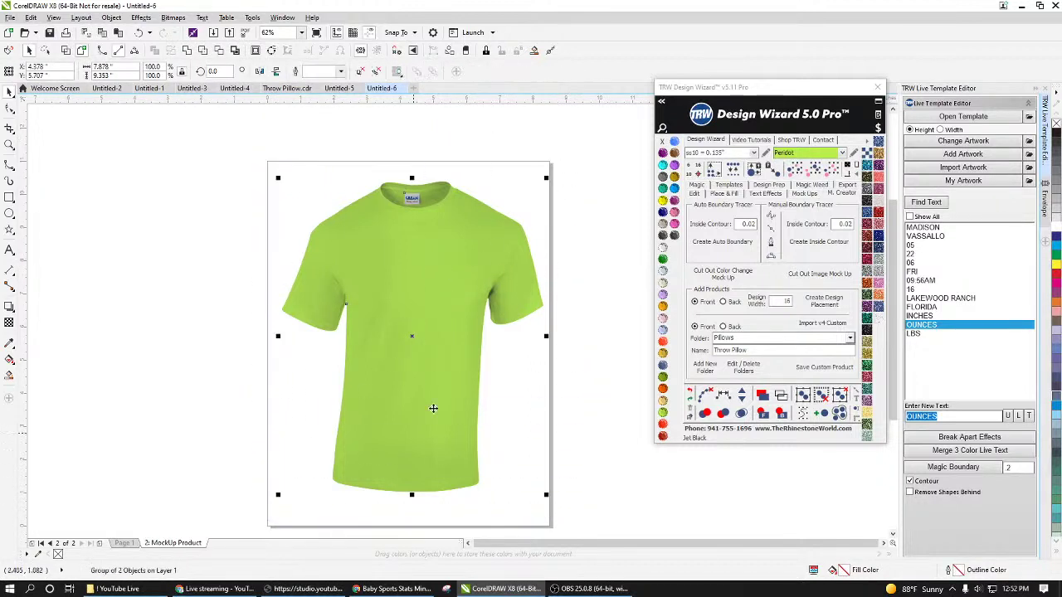
Step: Create a front design placement with a design width of 11 on the grouped T-shirt
double_click(786, 300)
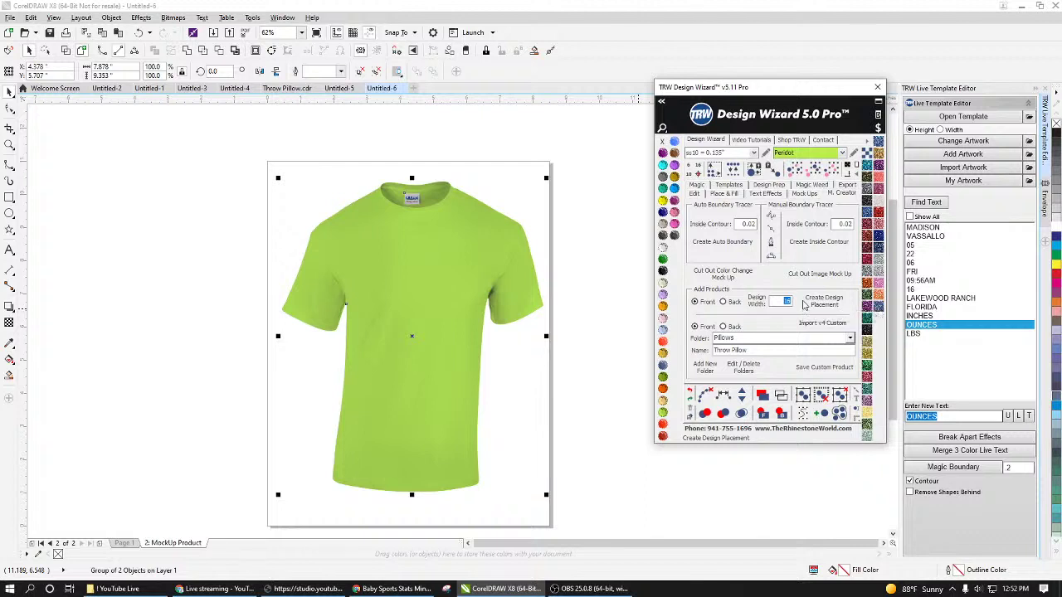
text(1)
click(824, 305)
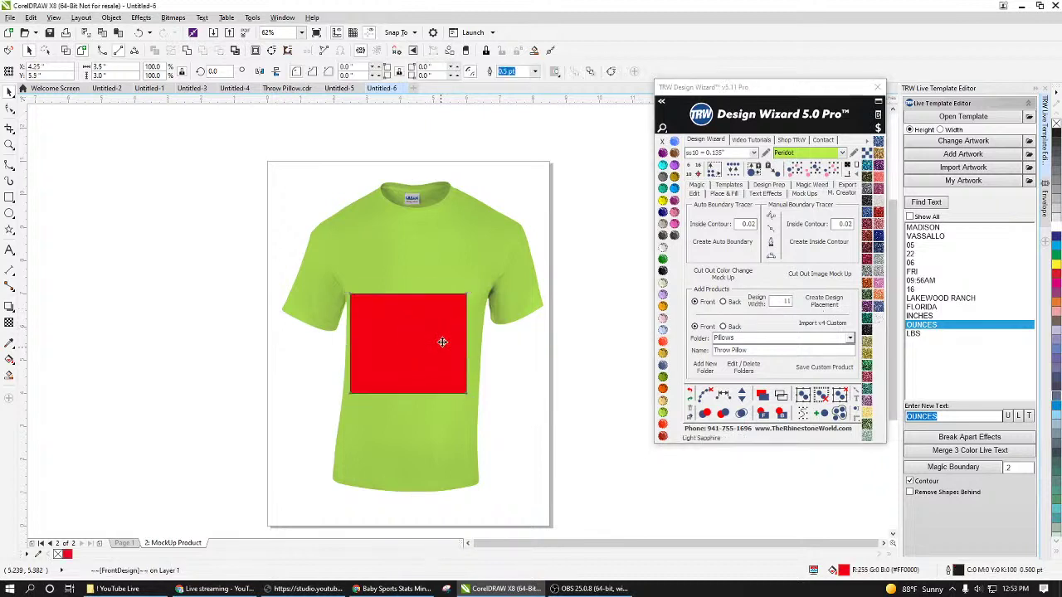
Step: Move the red design placement up onto the shirt's chest and shrink it to about 3.28 by 2.82 inches
drag(439, 343, 457, 282)
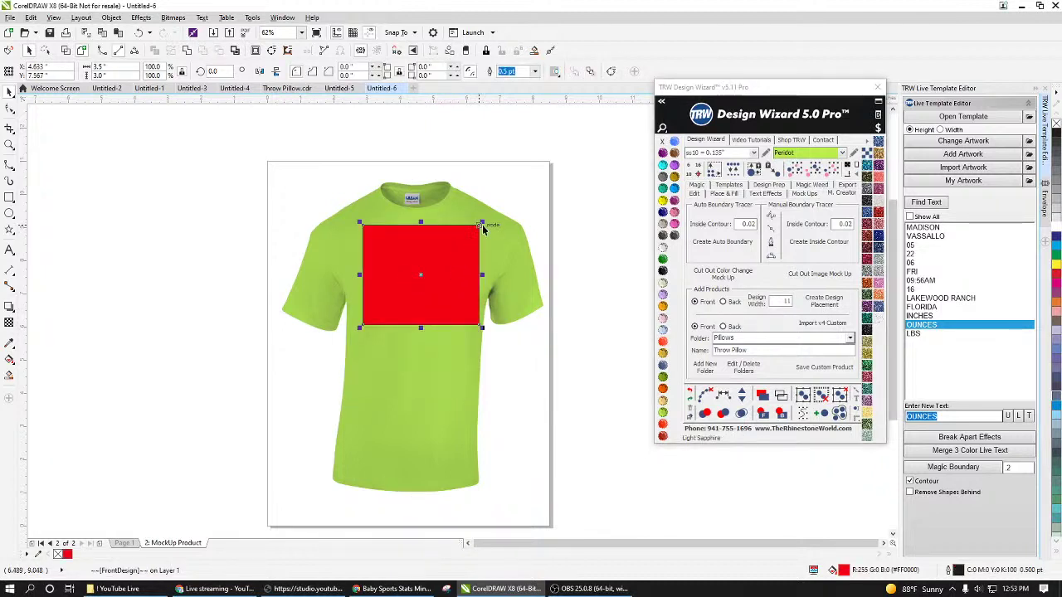
drag(481, 222, 475, 229)
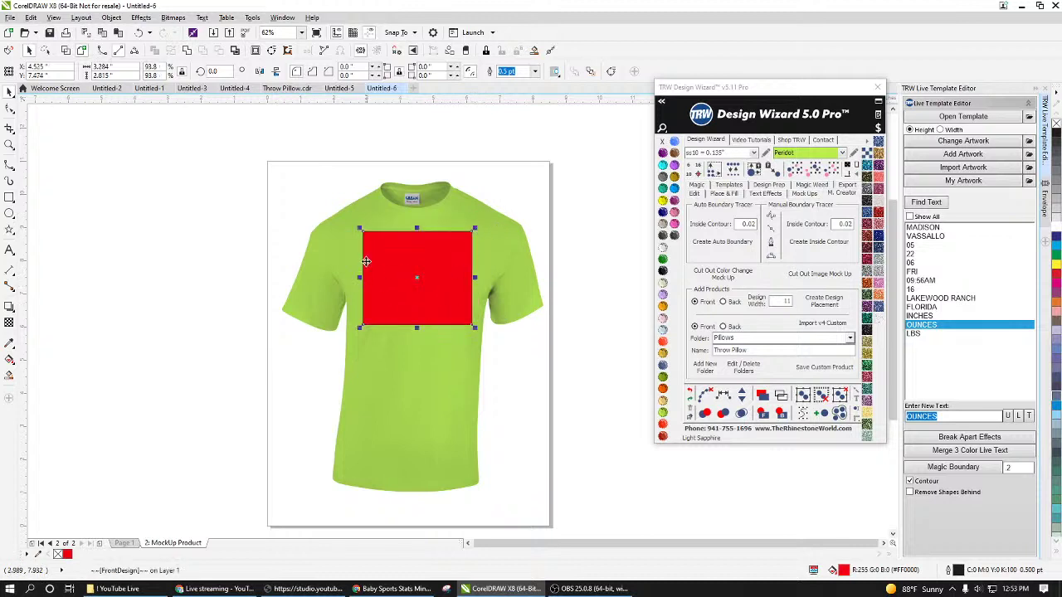
scroll(447, 279, up, 2)
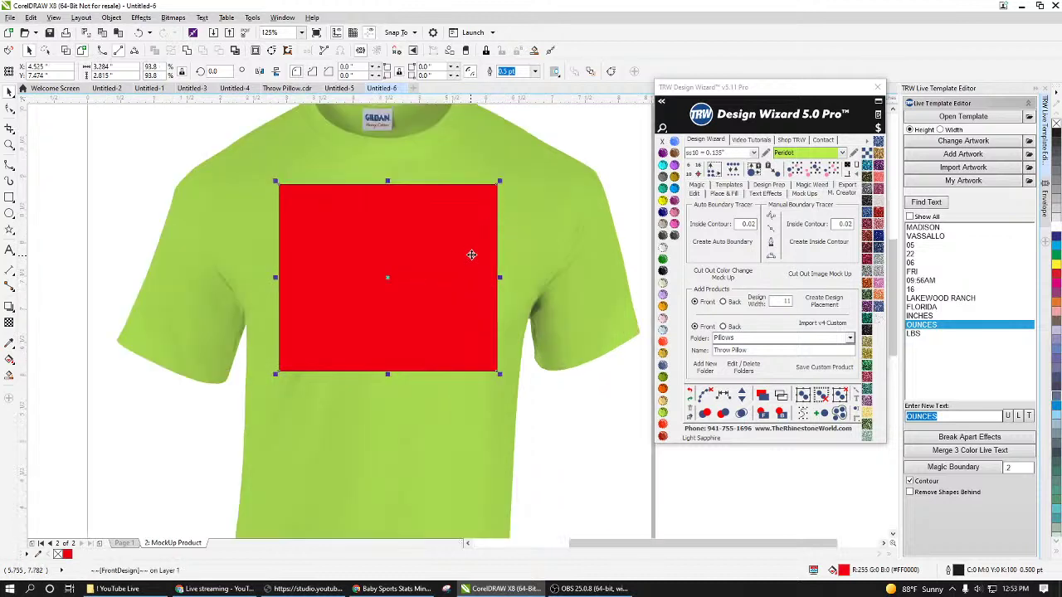
drag(458, 293, 461, 299)
scroll(461, 300, down, 2)
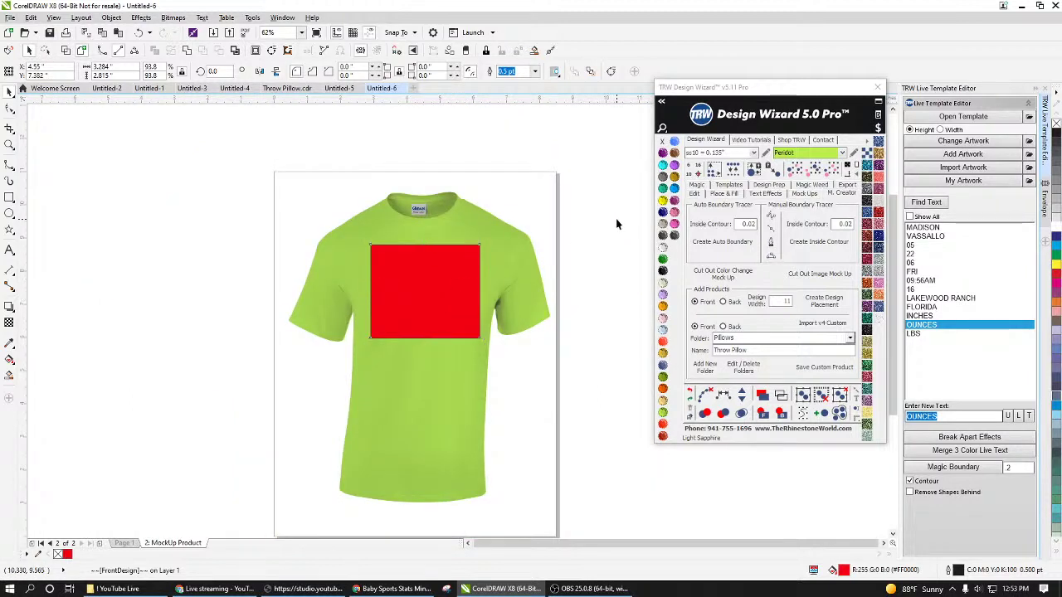
Step: Save the T-shirt and its design placement as a front custom product named Gildan Live in the Mens folder
drag(595, 155, 233, 537)
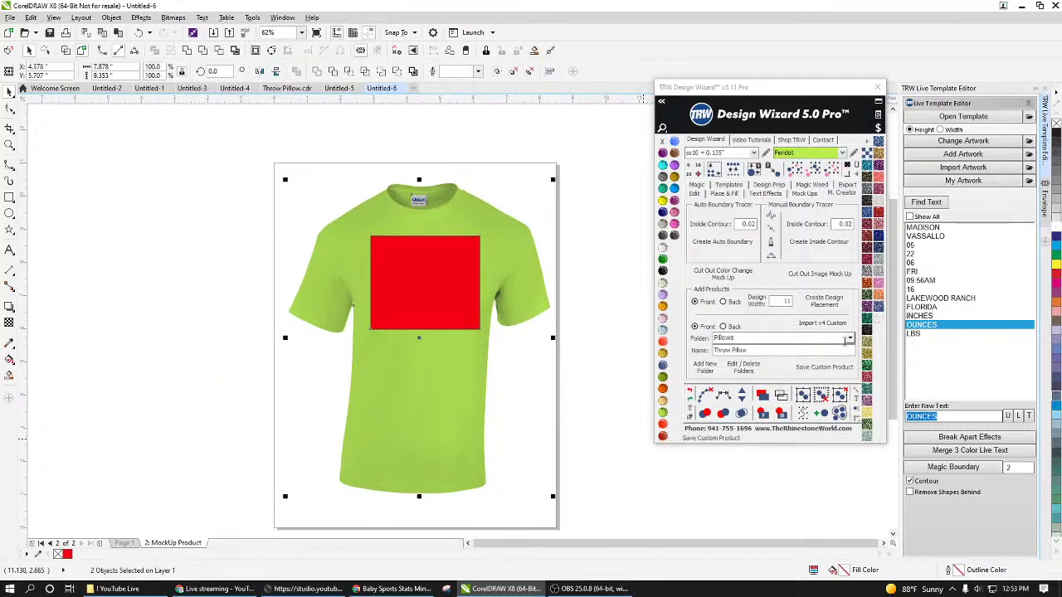
click(849, 339)
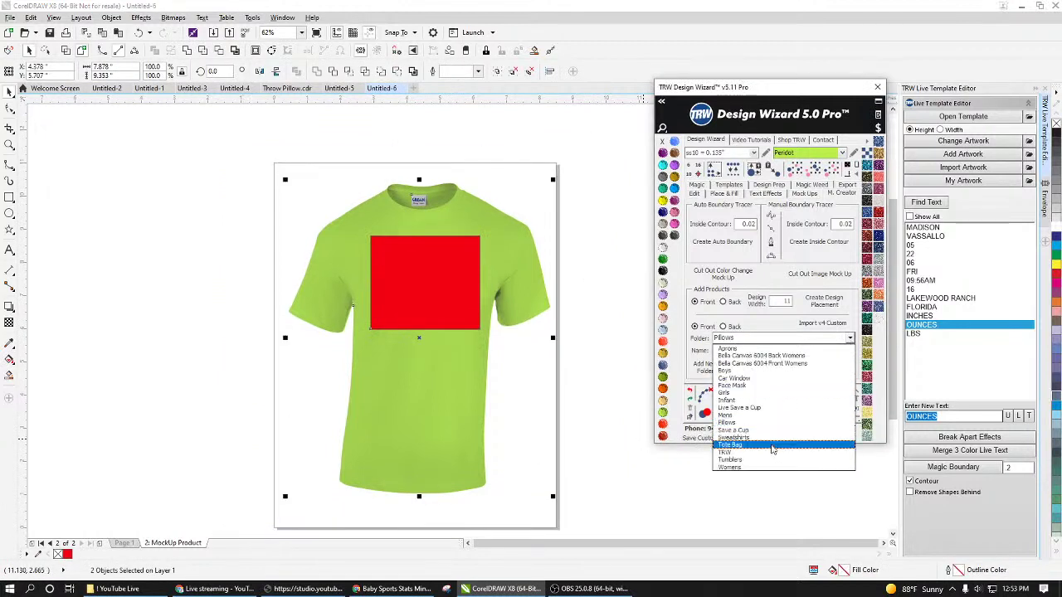
click(770, 415)
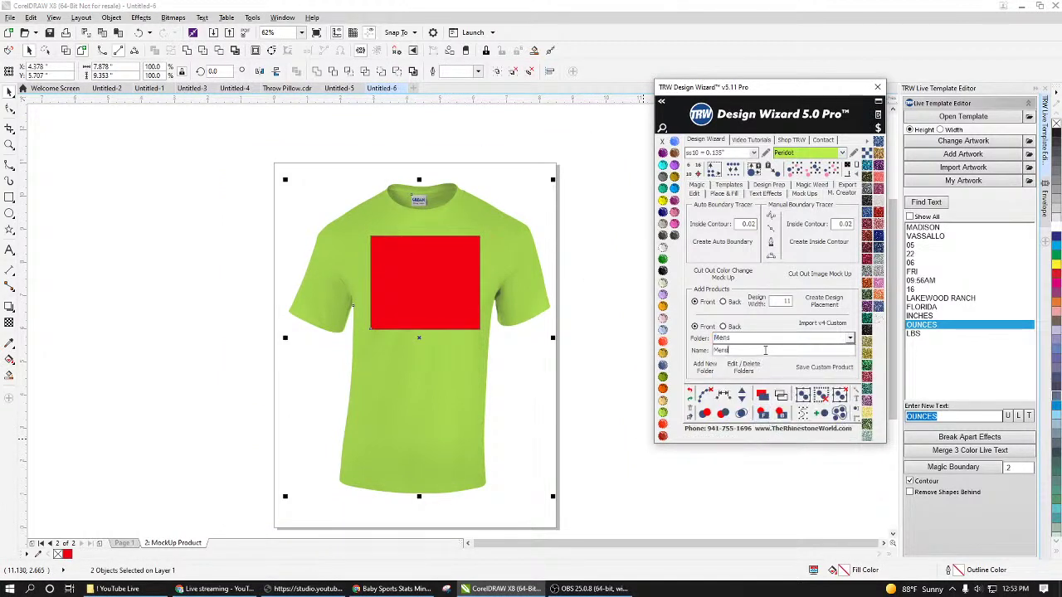
drag(754, 351, 713, 350)
text(3)
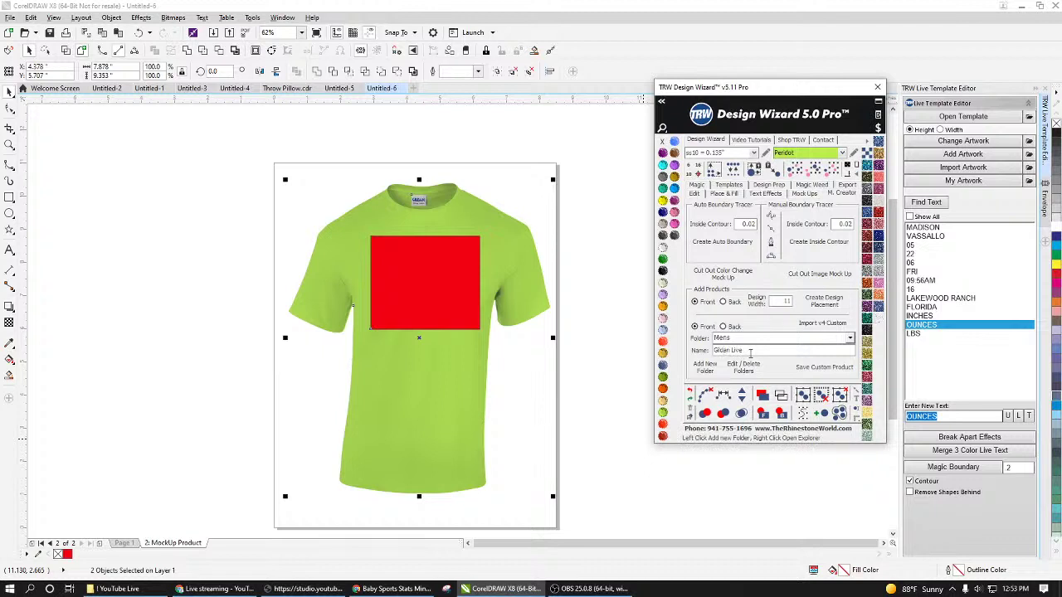
drag(581, 145, 218, 523)
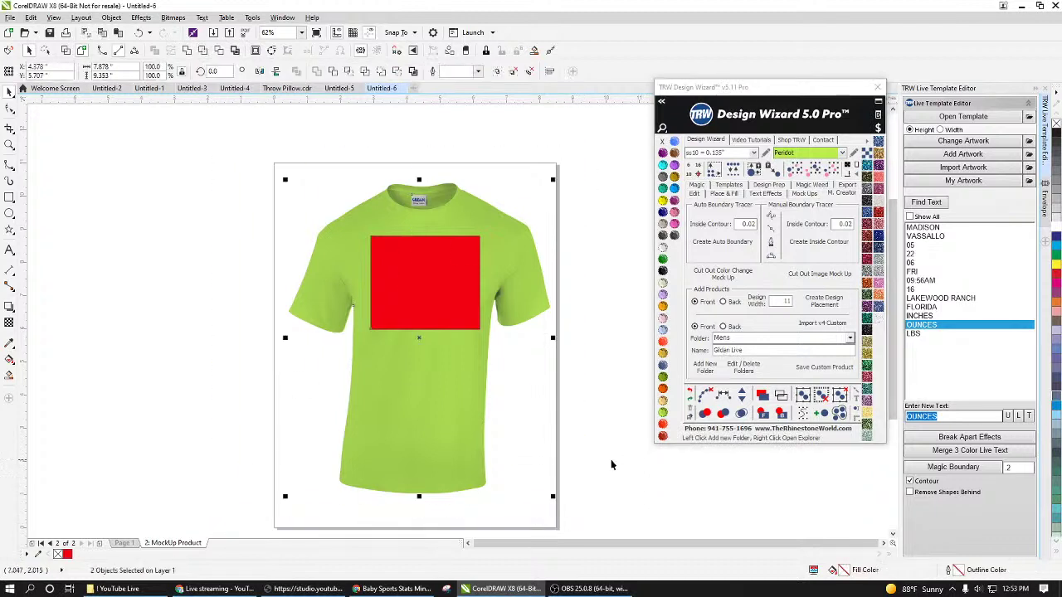
click(820, 373)
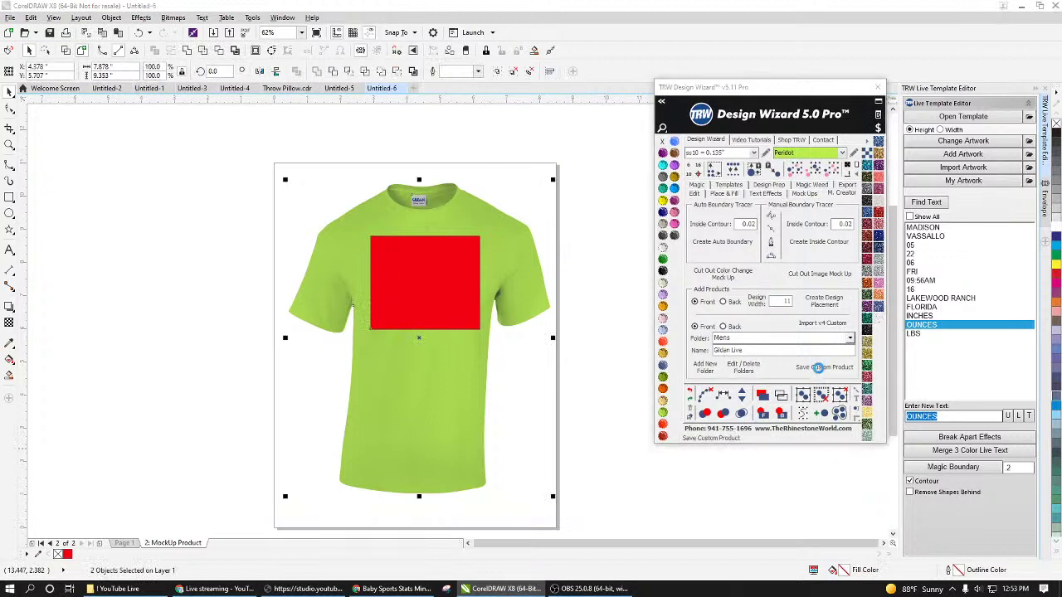
click(820, 370)
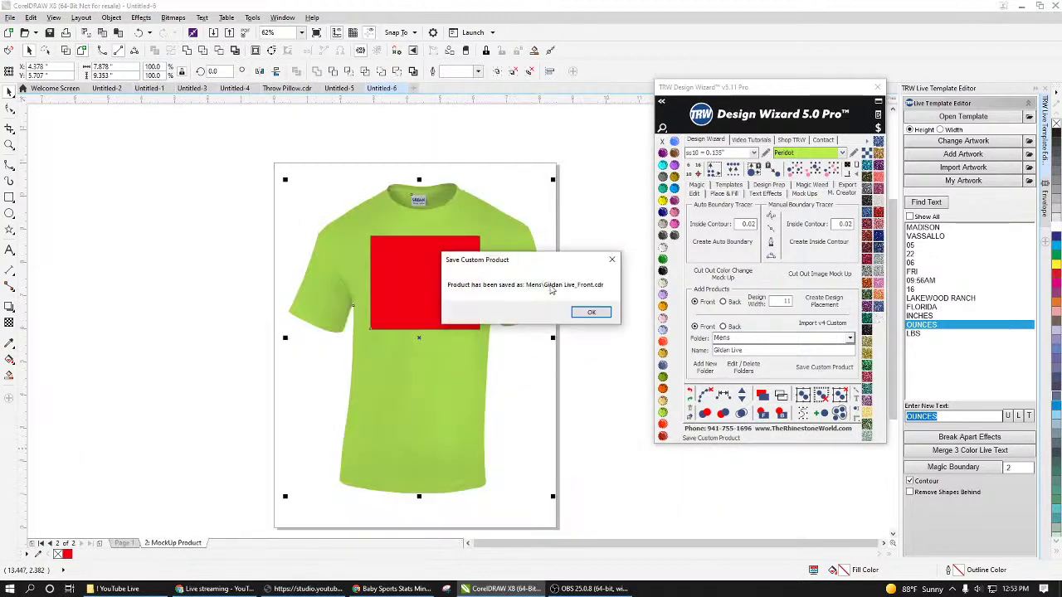
click(590, 313)
Step: Find the red glitter Grill Master design on page 1 of Untitled-2 and recolor it Jet Black
click(234, 93)
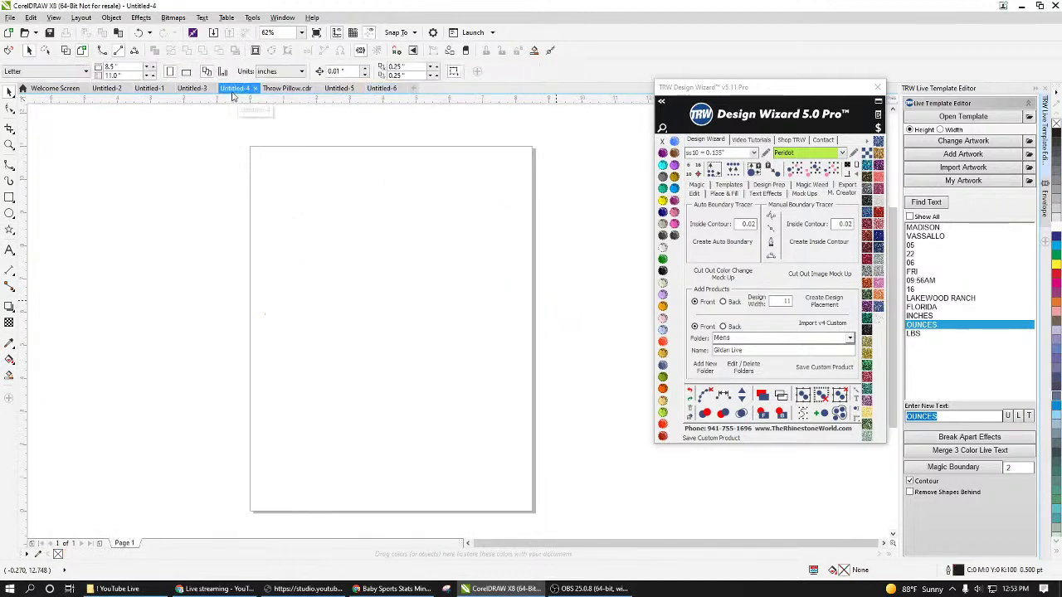
click(192, 89)
click(151, 89)
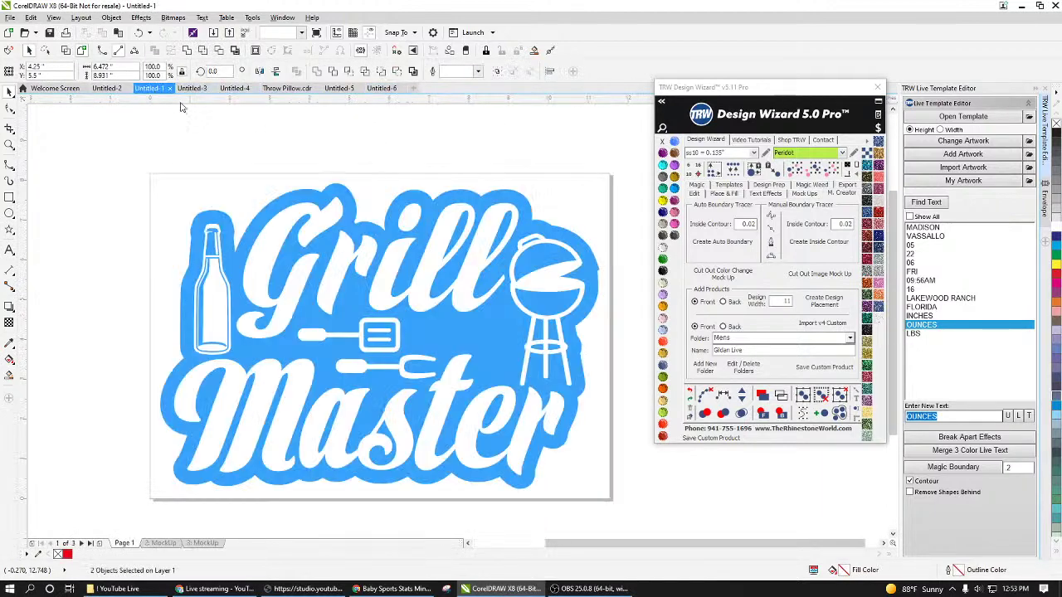
click(107, 88)
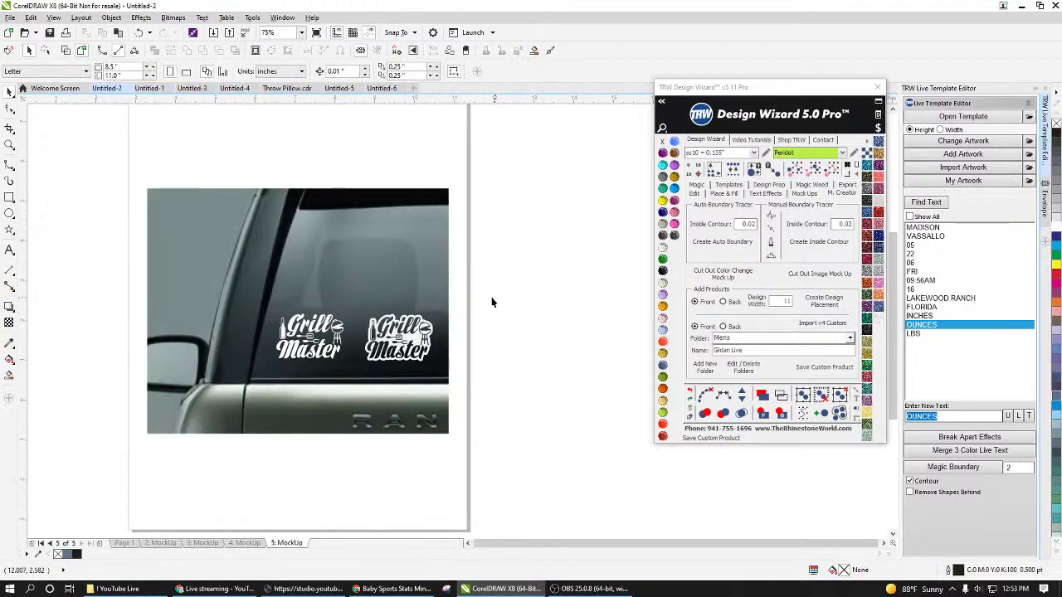
click(123, 542)
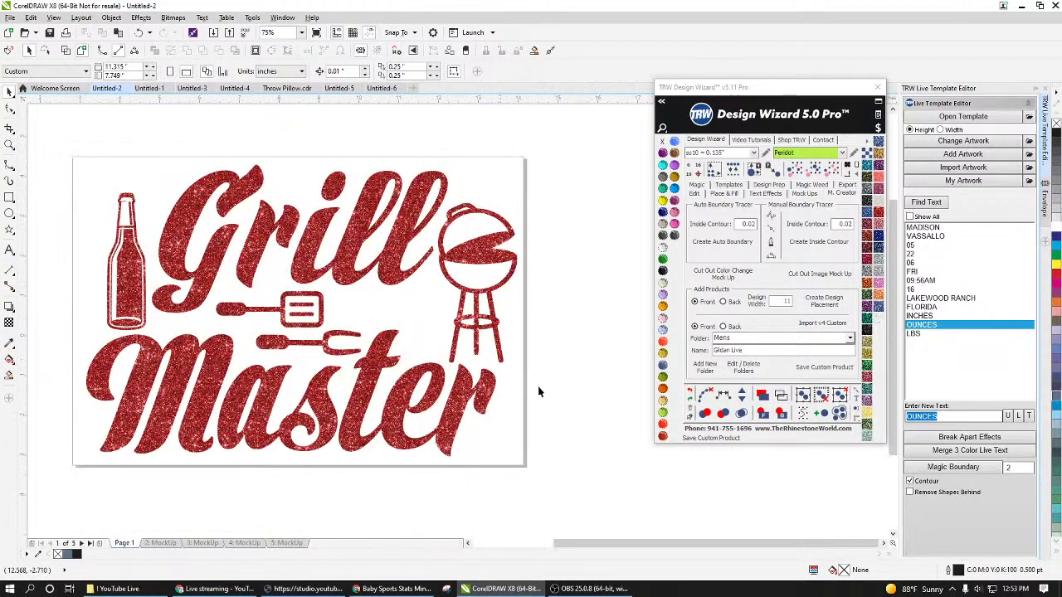
scroll(537, 385, down, 2)
click(524, 323)
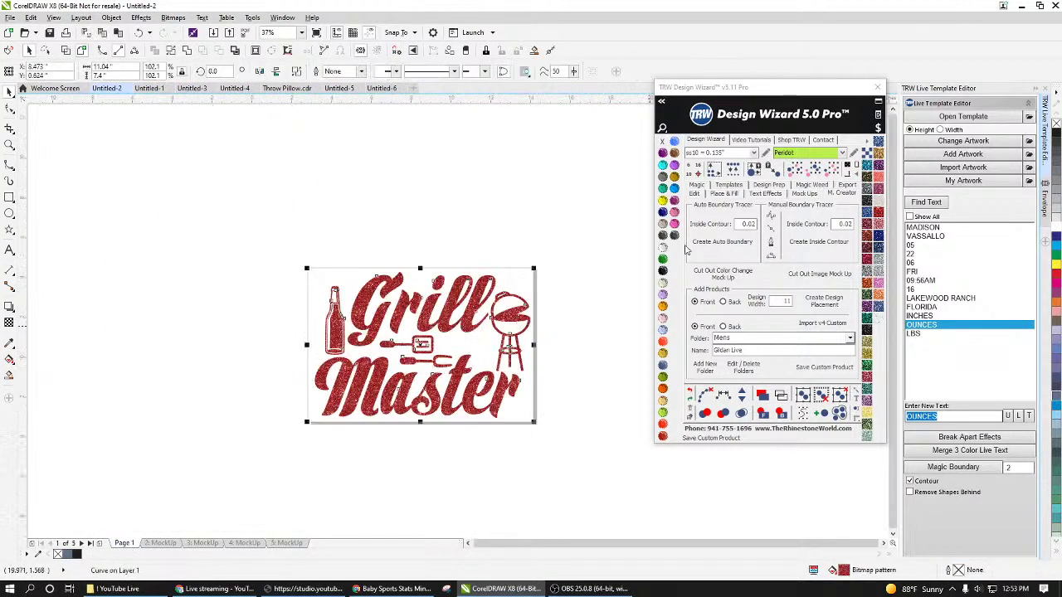
click(663, 270)
Step: Create a mock-up of the Grill Master design on the Gildan Live Front product from the Mens folder
drag(576, 221, 249, 485)
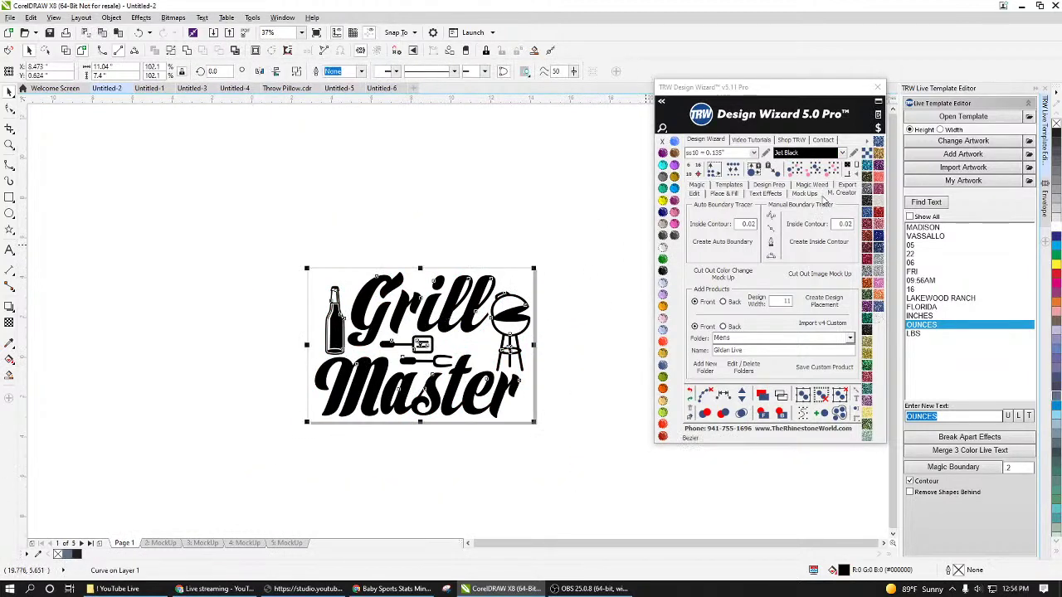
click(806, 194)
click(812, 216)
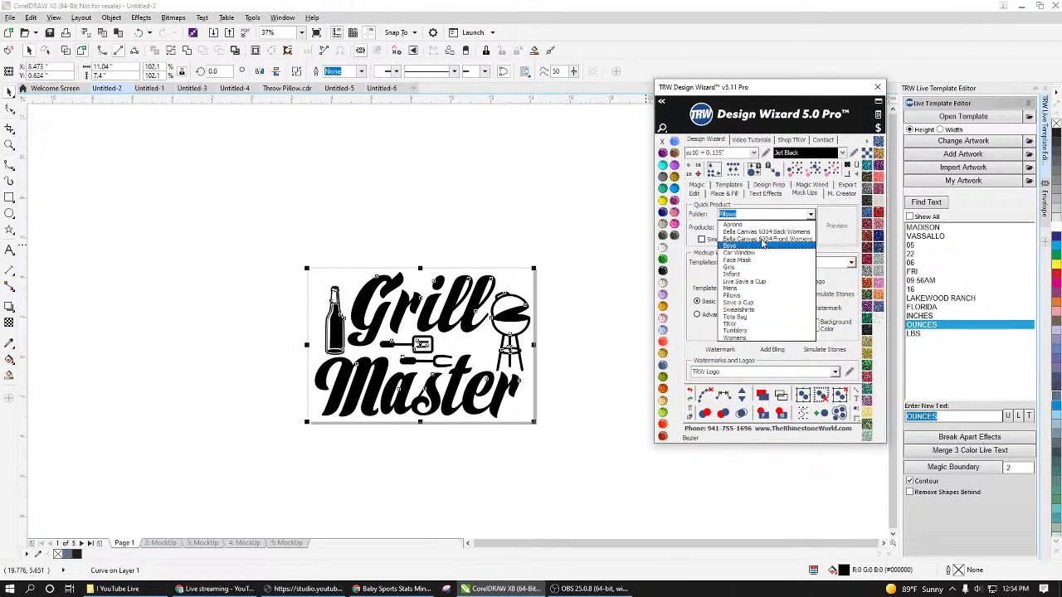
click(753, 288)
click(811, 229)
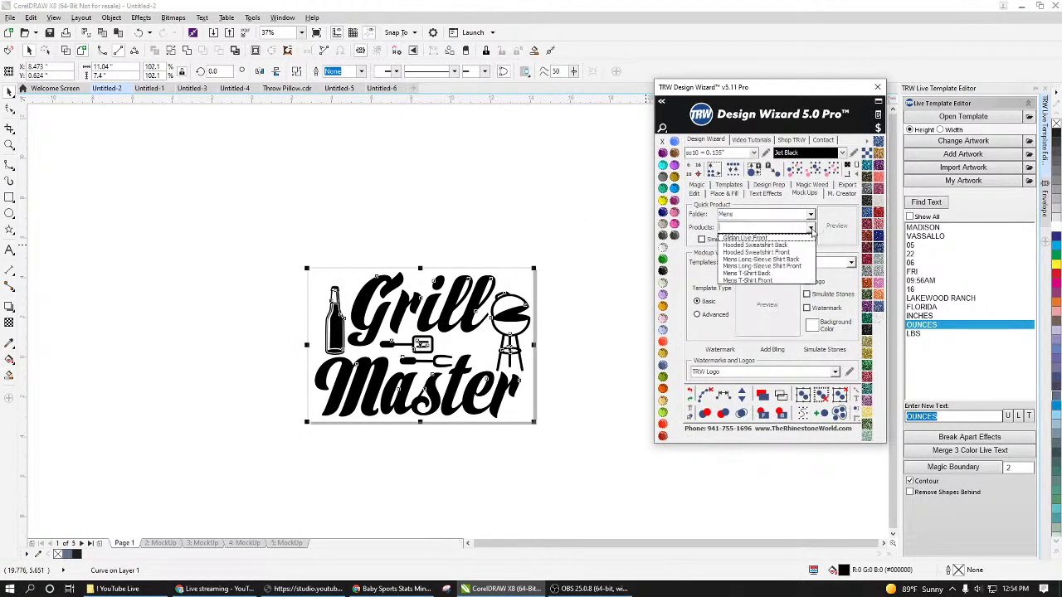
click(792, 238)
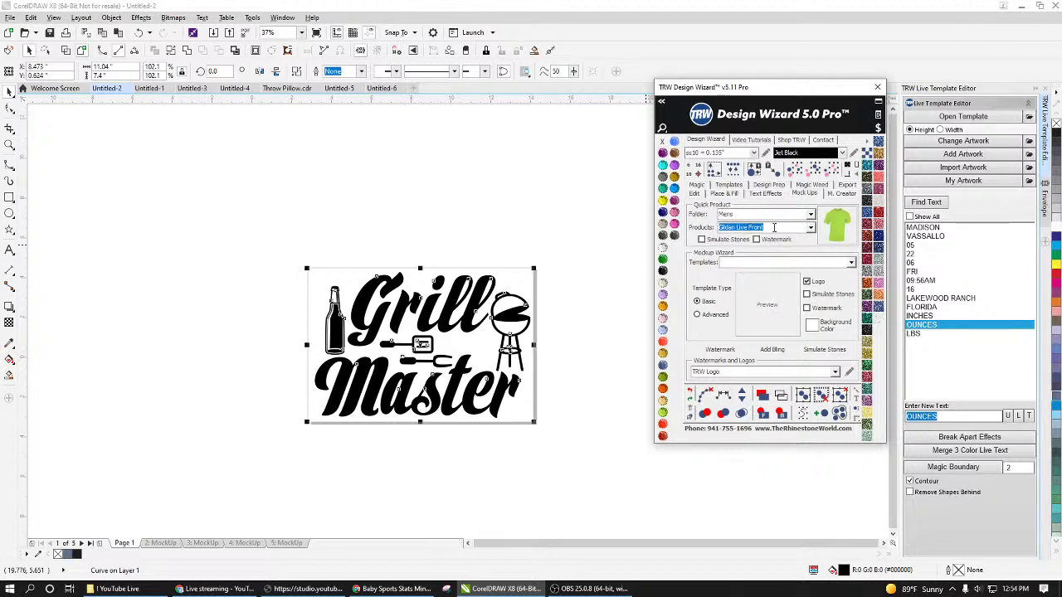
click(833, 232)
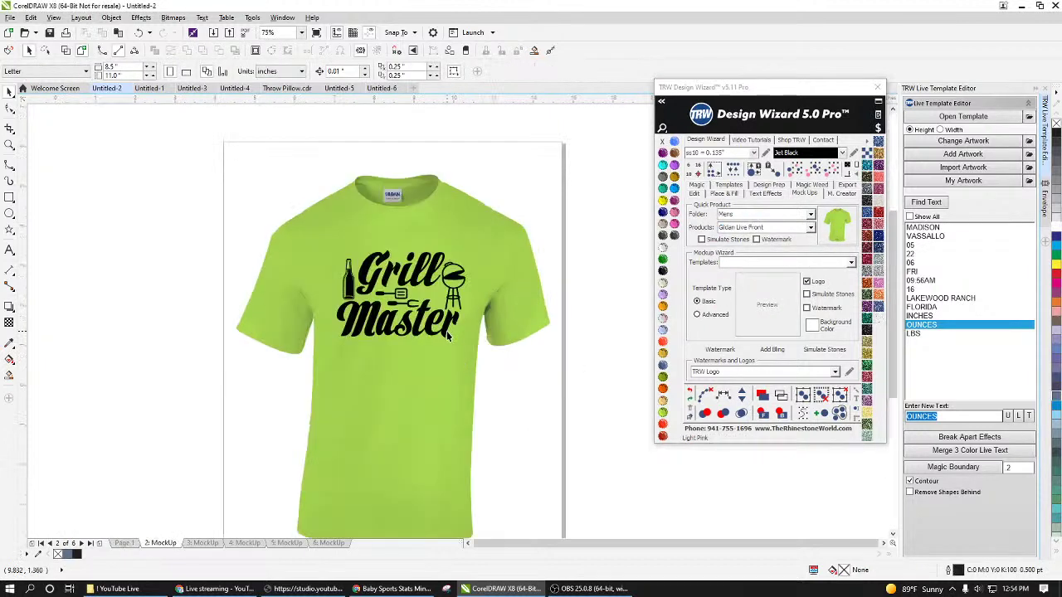
Step: Recolor the Grill Master mock-up shirt TRW Pink, Tanzanite and finally Aquamarine, and check the finished mock-up
click(514, 273)
click(665, 208)
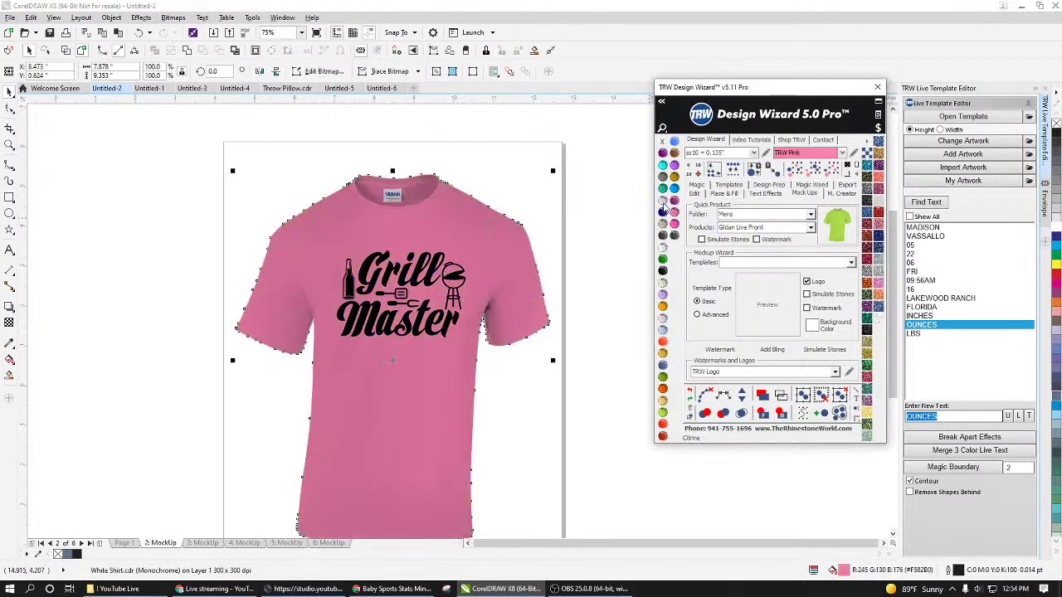
click(664, 203)
click(671, 166)
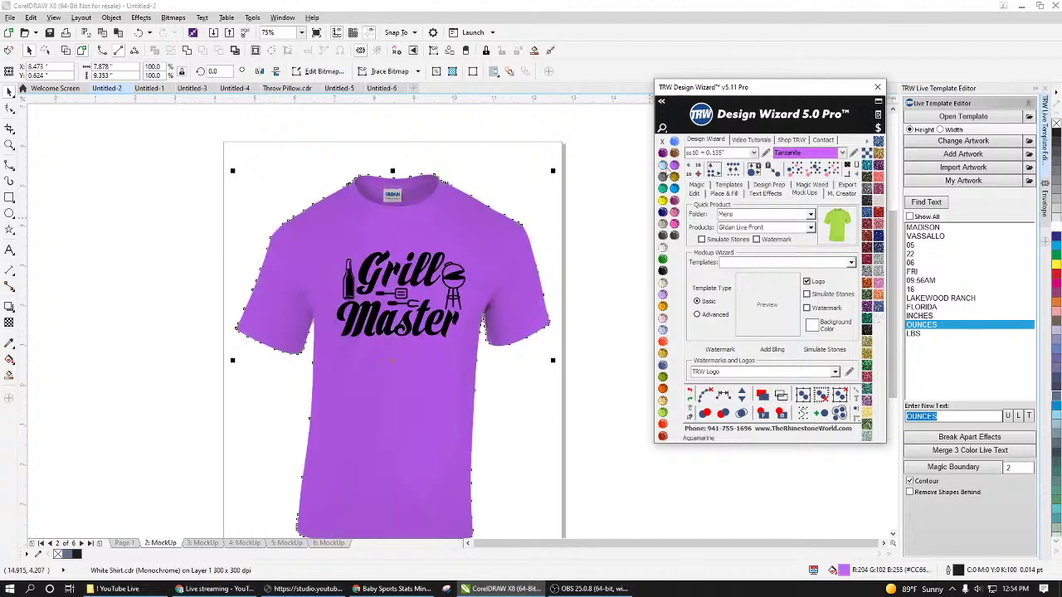
click(664, 172)
click(583, 303)
scroll(584, 303, down, 2)
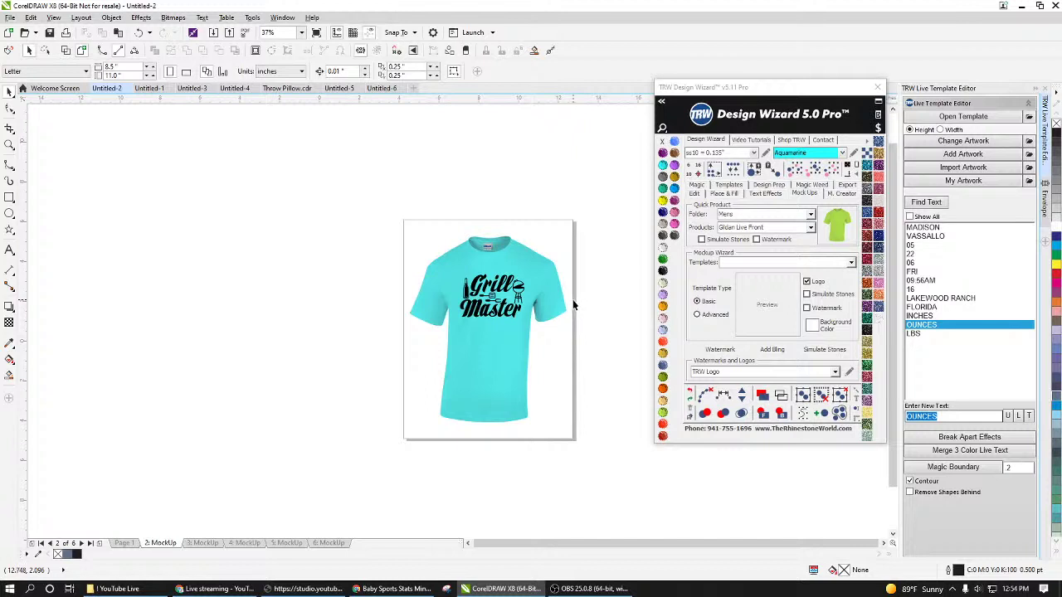
scroll(542, 312, up, 1)
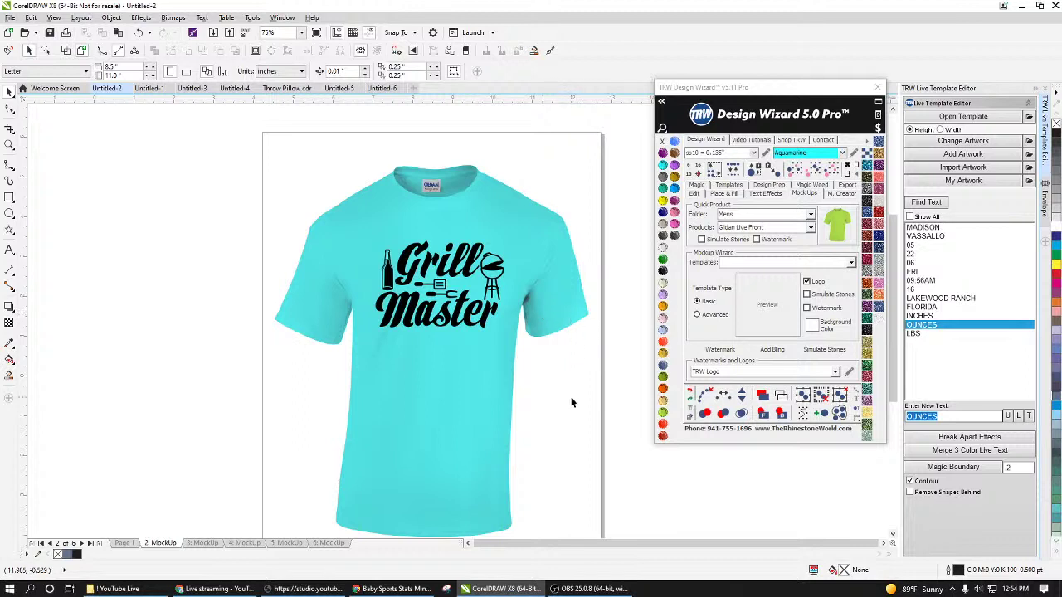
scroll(458, 367, down, 1)
scroll(465, 373, up, 1)
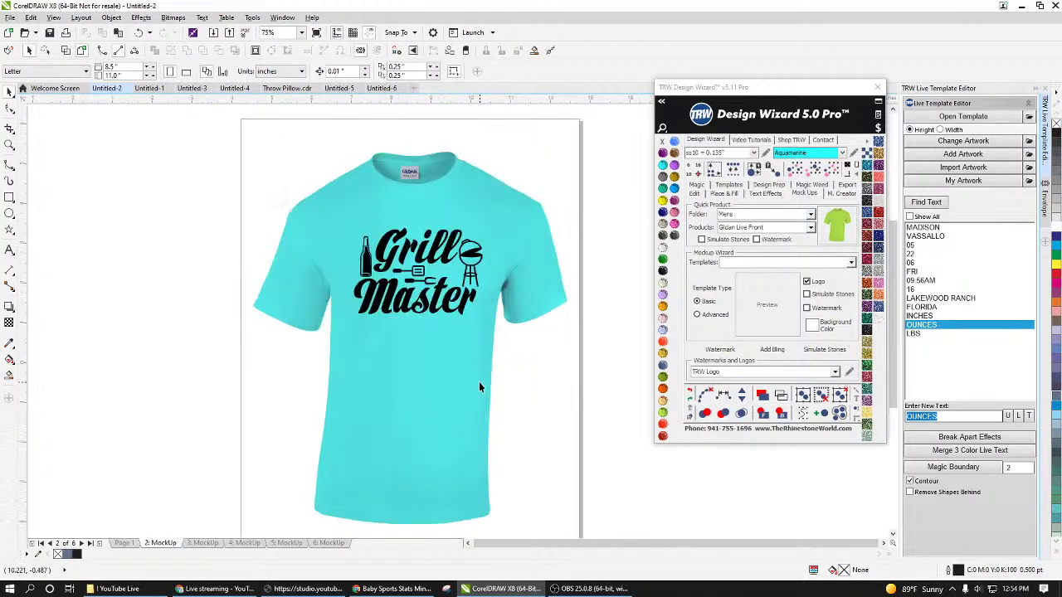
Step: Return to the original Grill Master artwork on page 1 of Untitled-2
click(124, 543)
scroll(431, 390, down, 1)
scroll(460, 404, up, 1)
scroll(465, 406, down, 1)
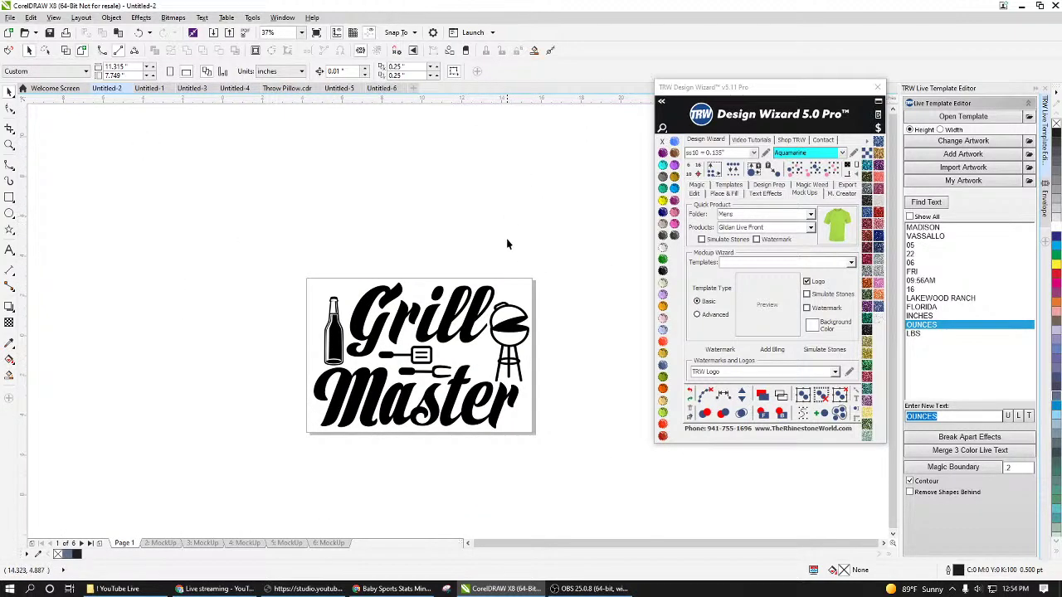
Step: Close the chef apron document Untitled-3 and the blank document Untitled-4 without saving
click(150, 89)
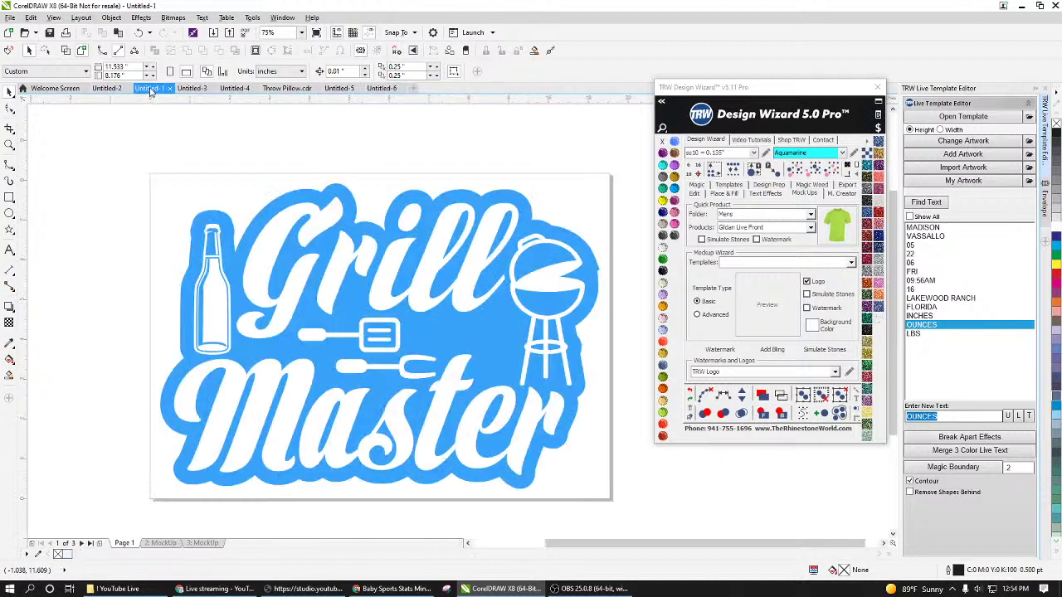
click(199, 90)
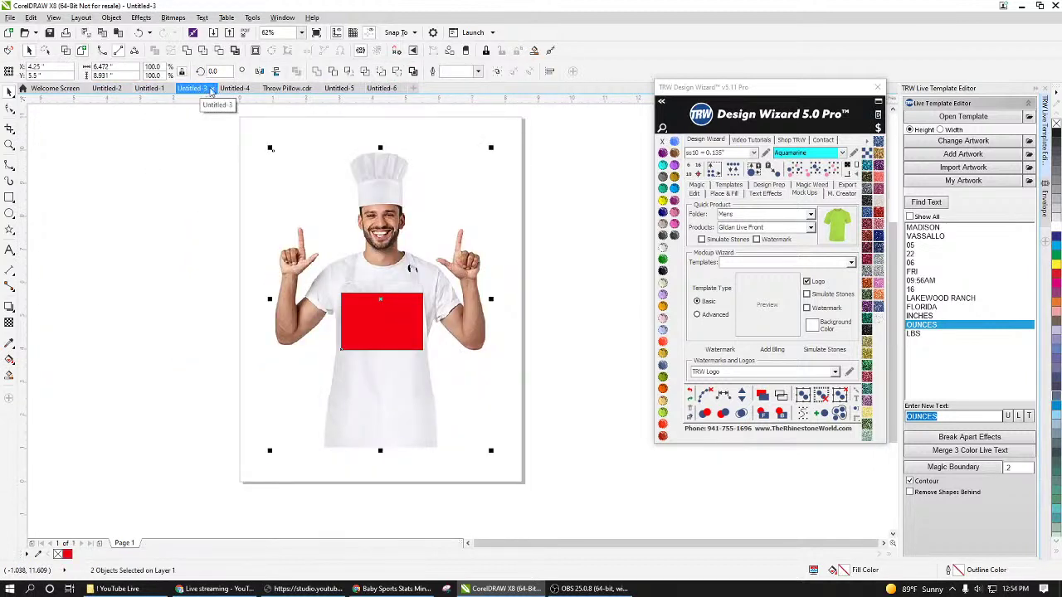
click(212, 89)
click(528, 322)
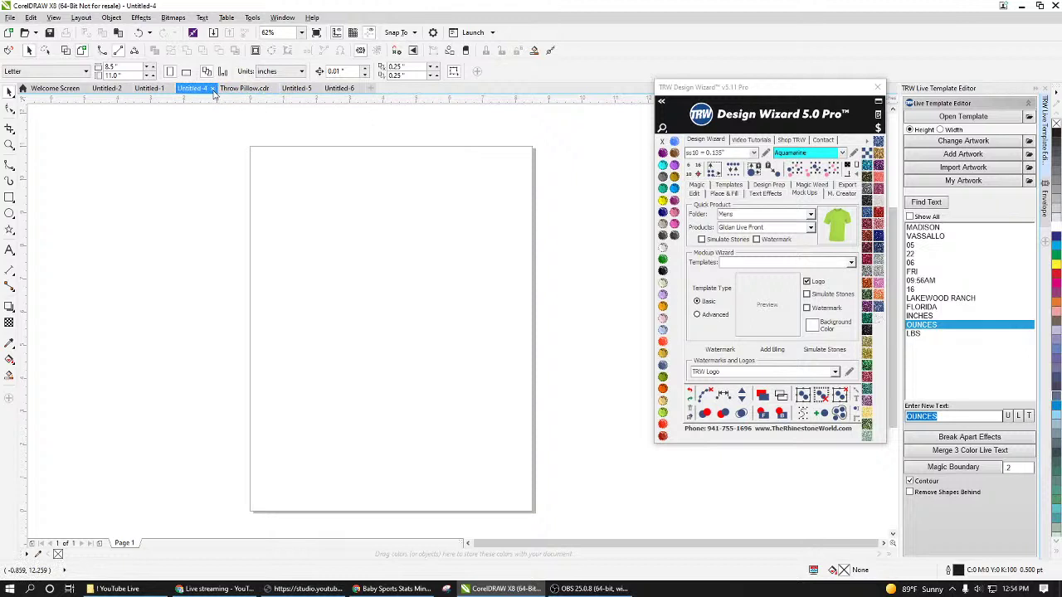
click(213, 89)
click(527, 323)
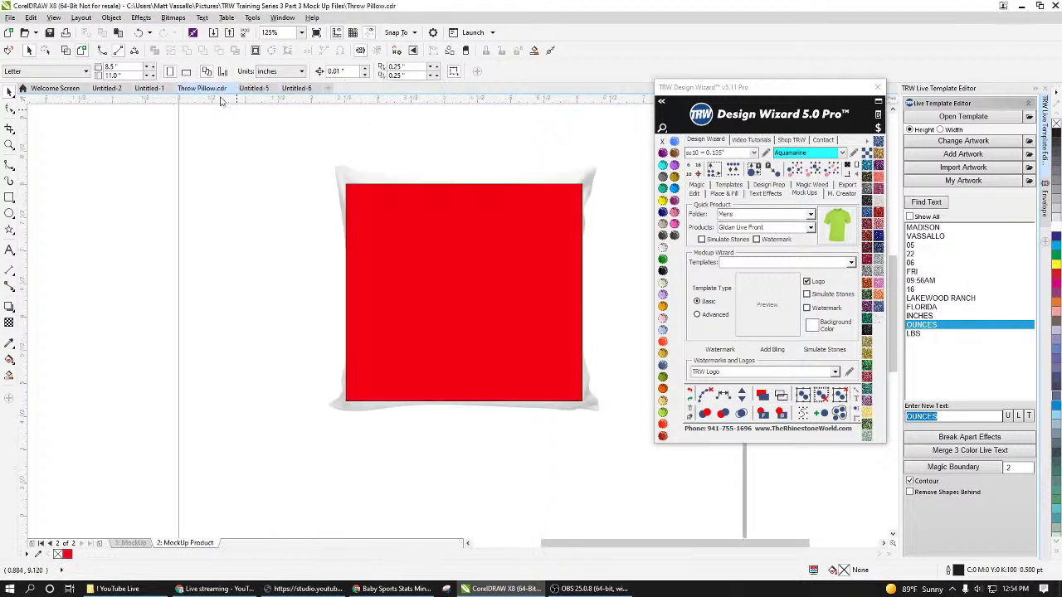
Step: Look through the open pillow documents, Throw Pillow.cdr and the yellow pillow mock-up in Untitled-5
click(295, 89)
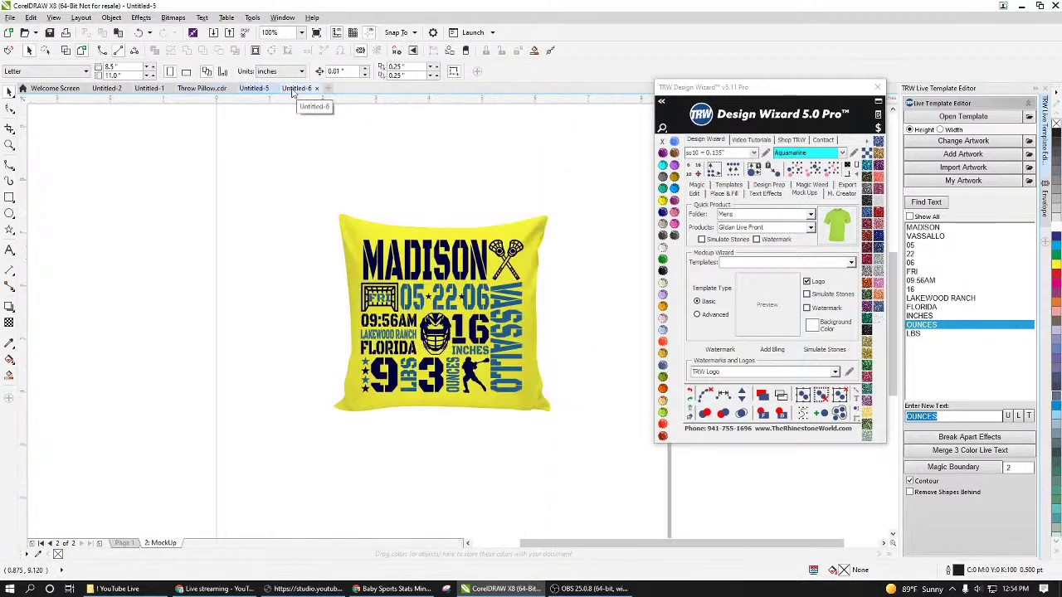
click(216, 89)
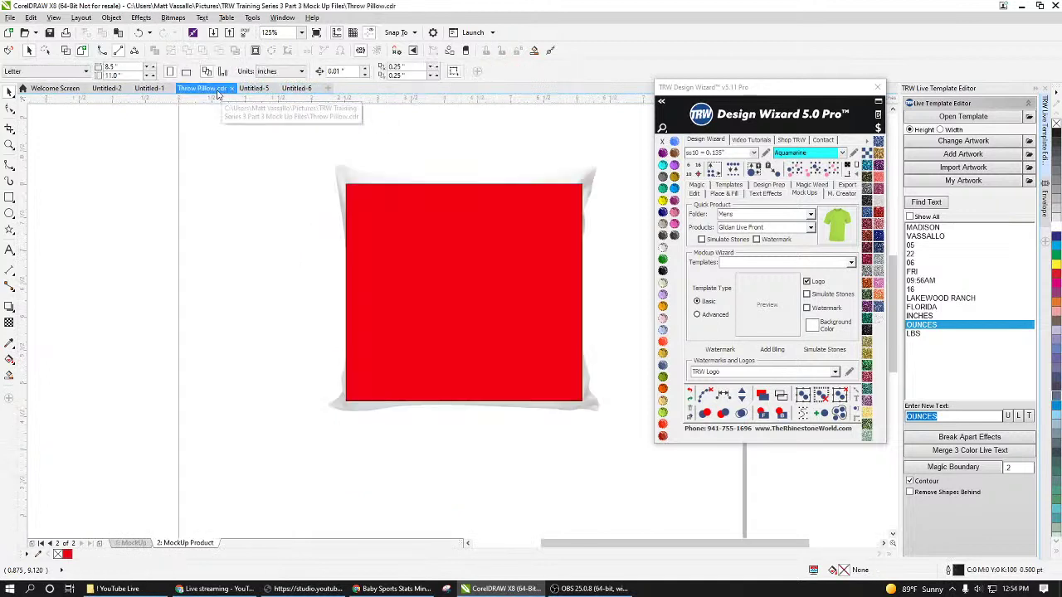
click(133, 543)
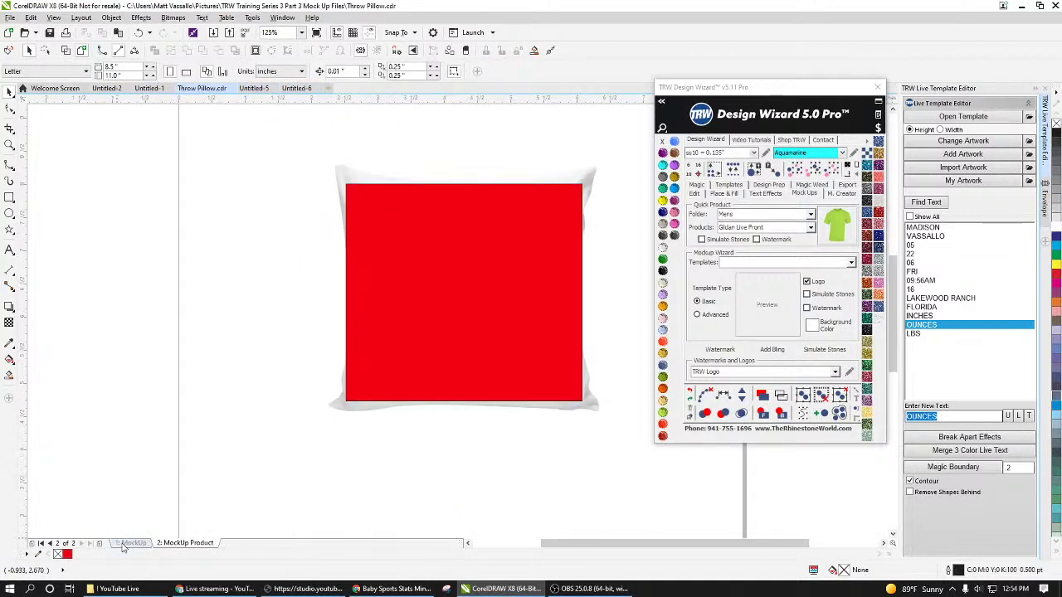
click(264, 90)
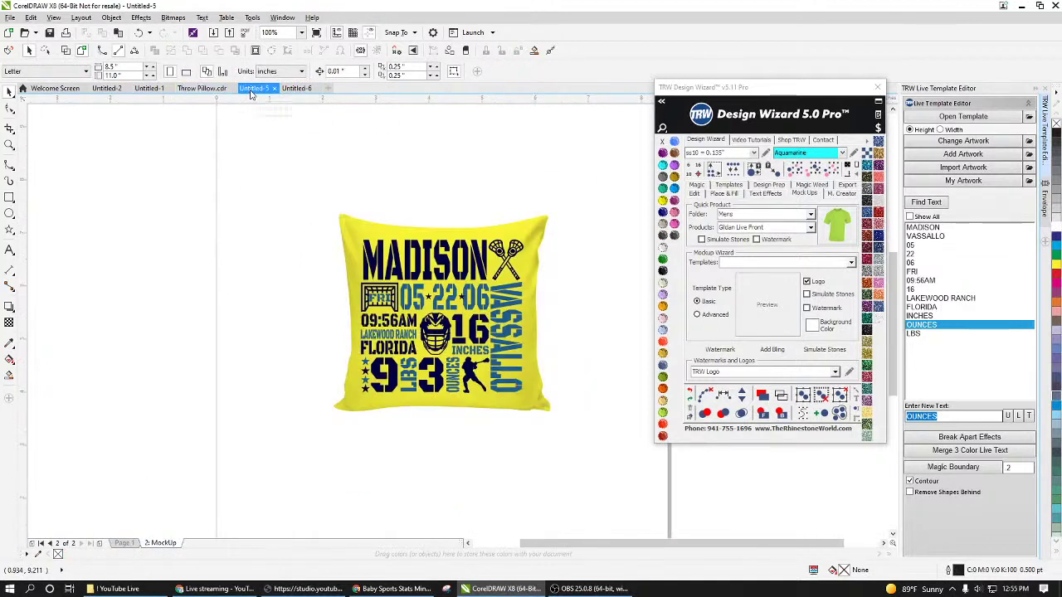
Step: Try to close the green T-shirt mock-up document Untitled-6 without saving
click(311, 90)
click(315, 89)
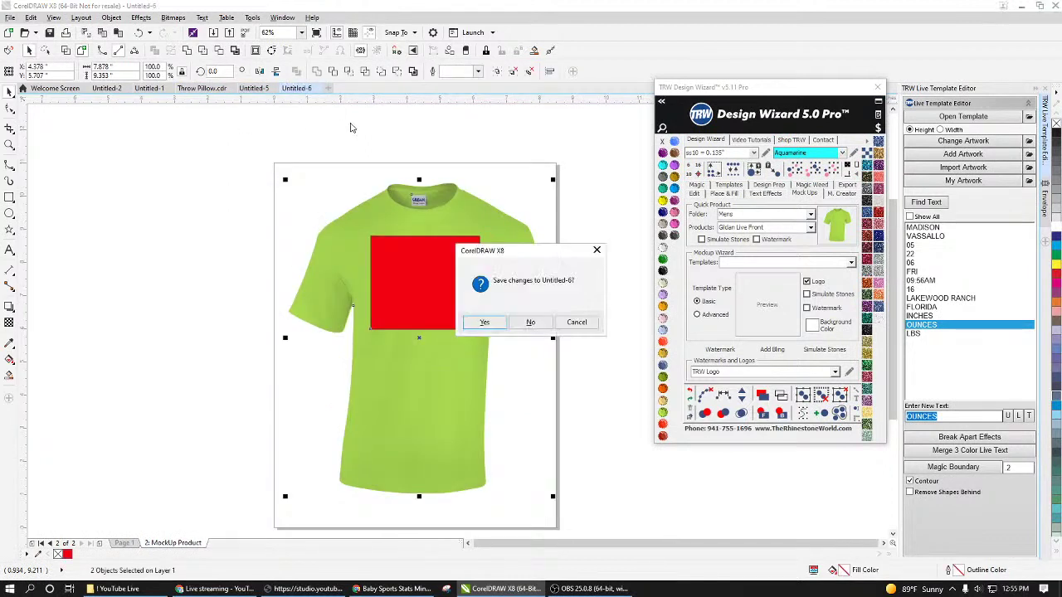
click(531, 322)
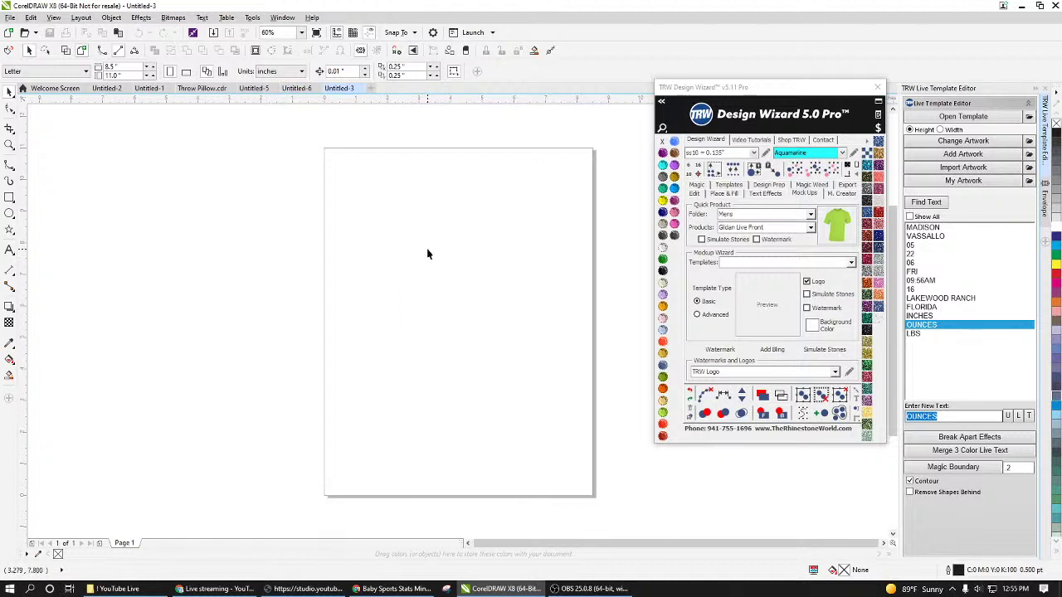
Step: Add the artistic text "#CREATOR" on the blank letter page of Untitled-3
click(10, 249)
click(374, 292)
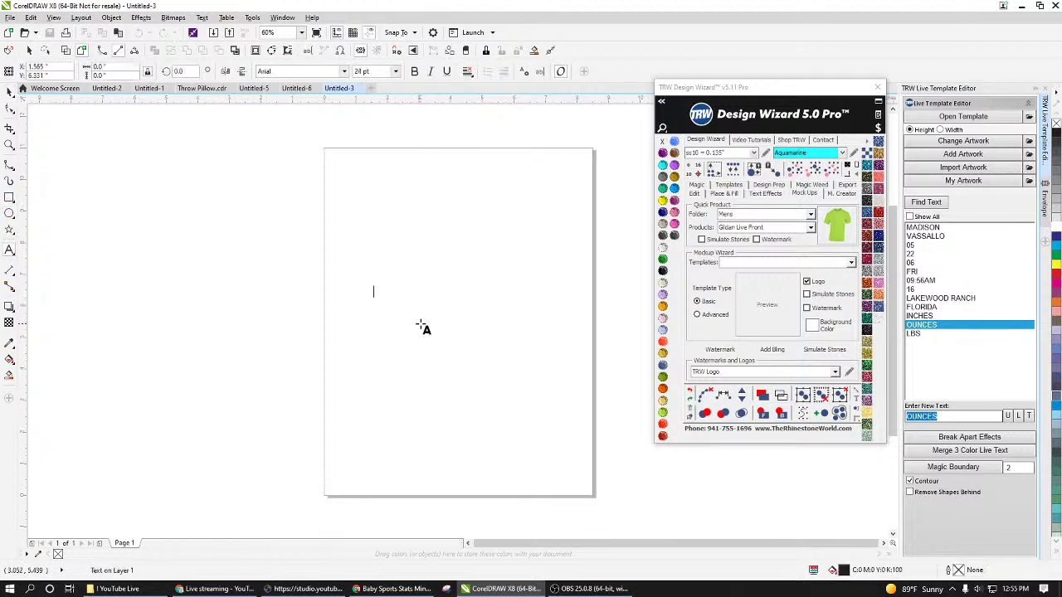
text(#CREATOR)
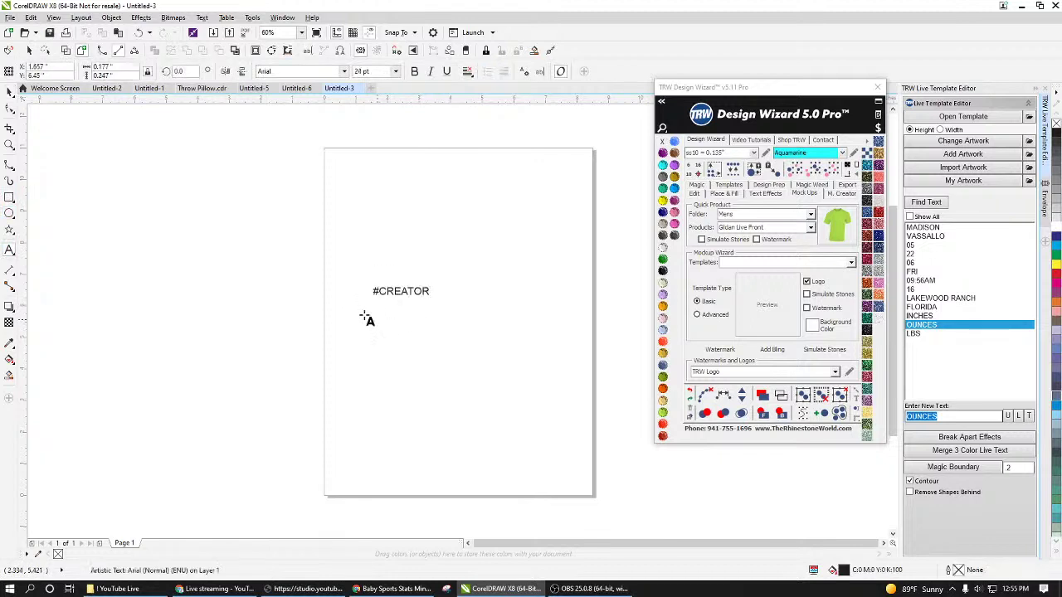
click(233, 199)
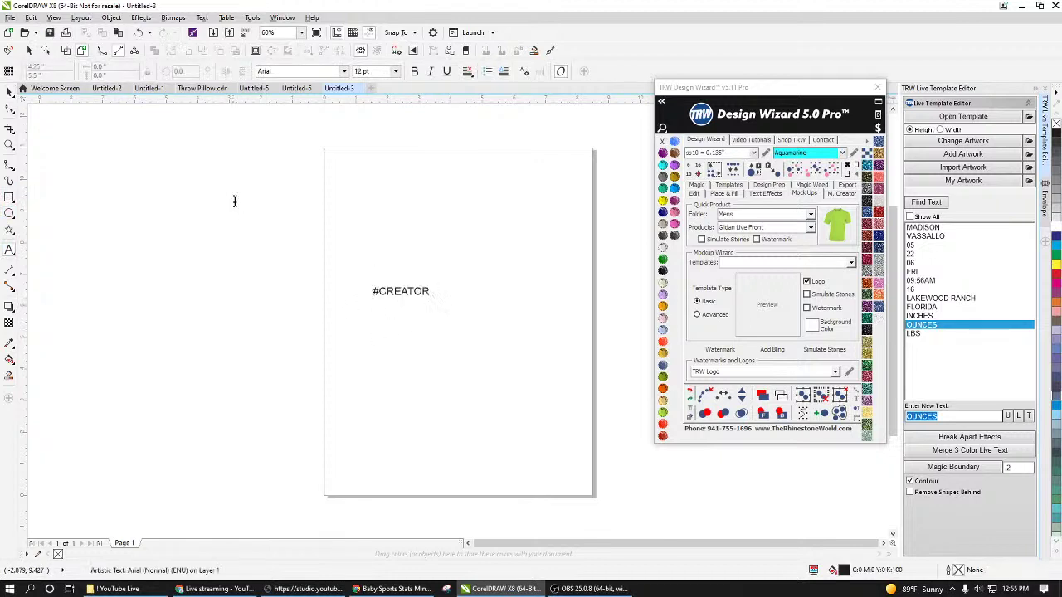
click(10, 92)
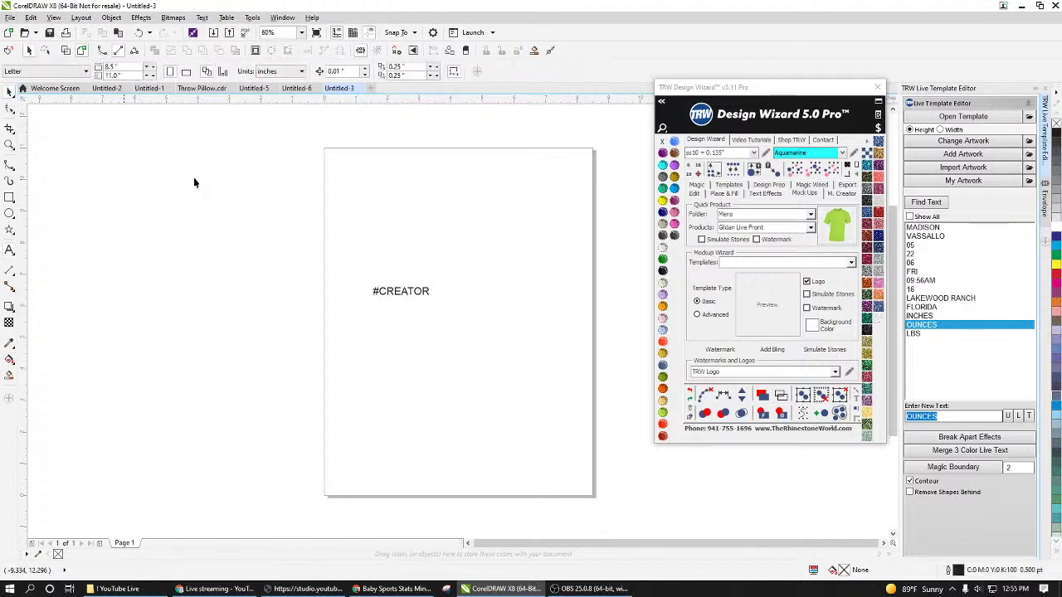
Step: Enlarge the #CREATOR text to about 7.6 inches wide and place it across the page
click(419, 292)
drag(432, 285, 578, 195)
drag(552, 272, 528, 299)
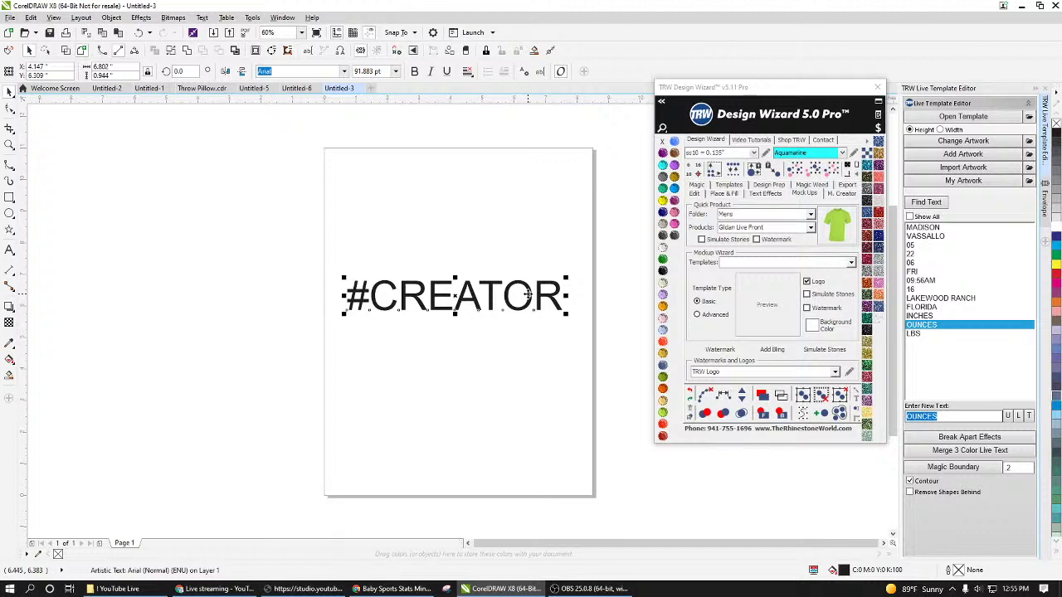
mouse_move(569, 276)
mouse_down()
mouse_move(610, 270)
mouse_move(594, 283)
mouse_move(571, 278)
mouse_up()
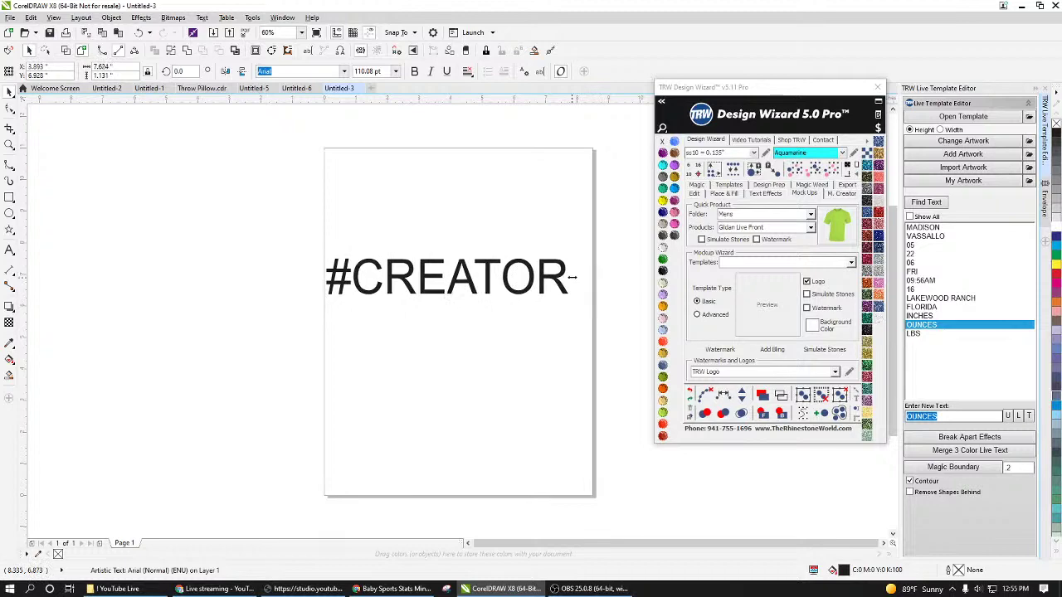
Step: Show the Design Wizard's font finder and clear its font search text
click(663, 104)
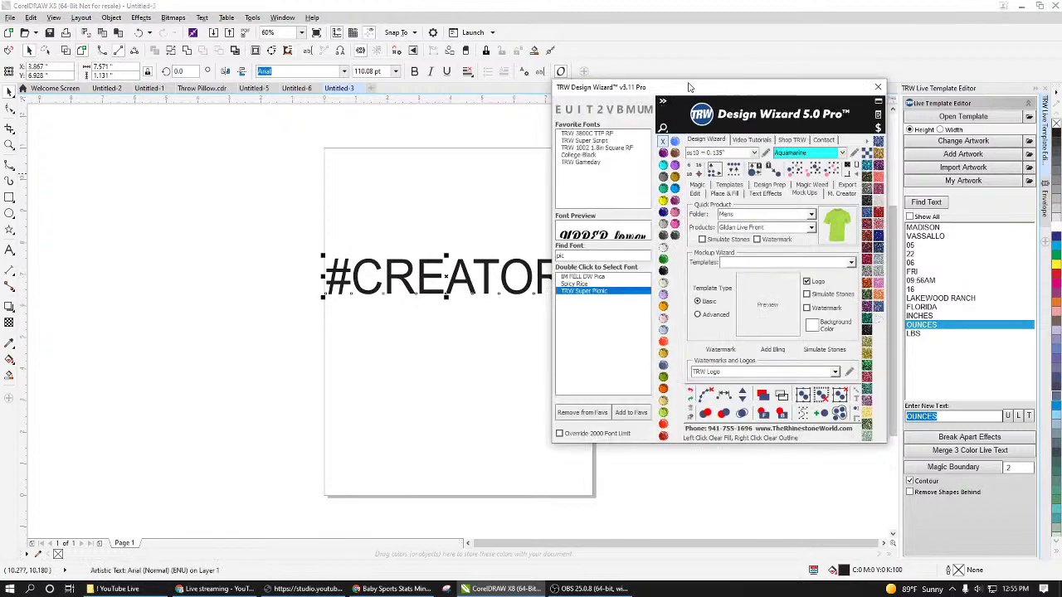
drag(687, 86, 753, 94)
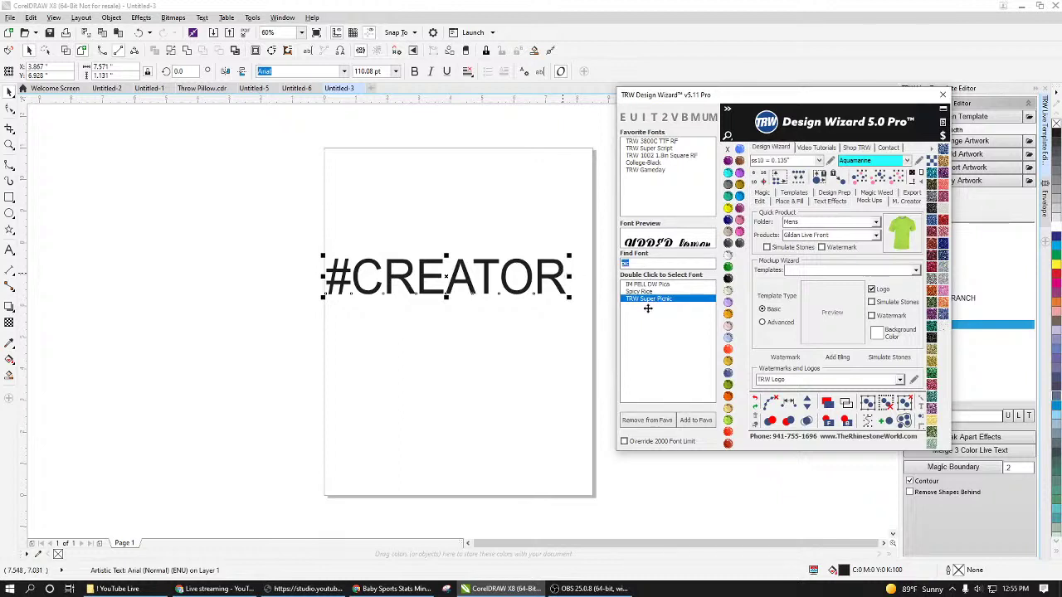
key(BackSpace)
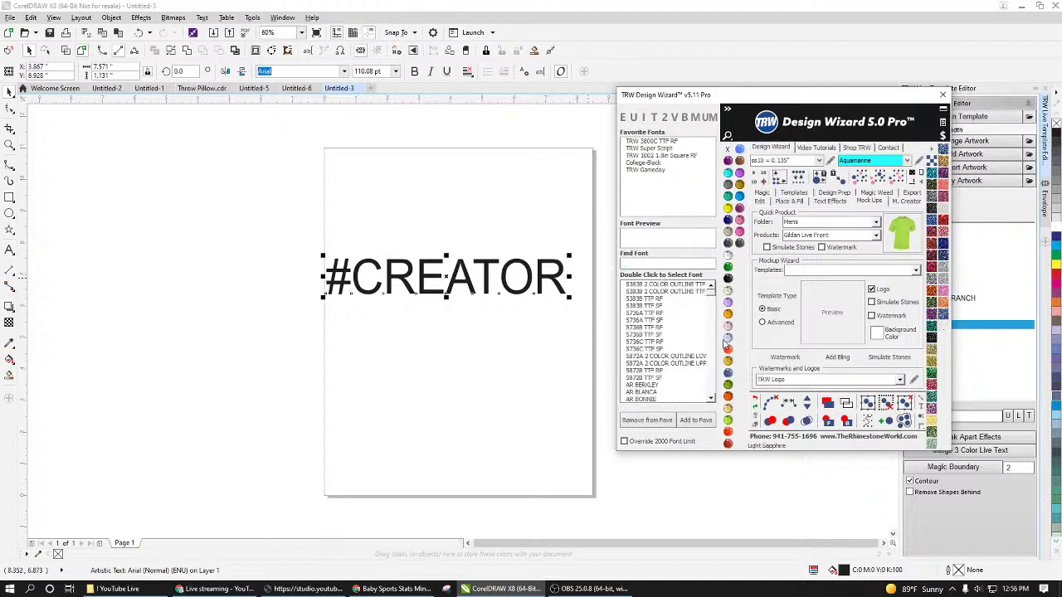
Step: Preview the fonts from Dekko onward on the #CREATOR text and set it in Dosis ExtraBold
click(709, 378)
click(710, 378)
click(710, 377)
click(710, 377)
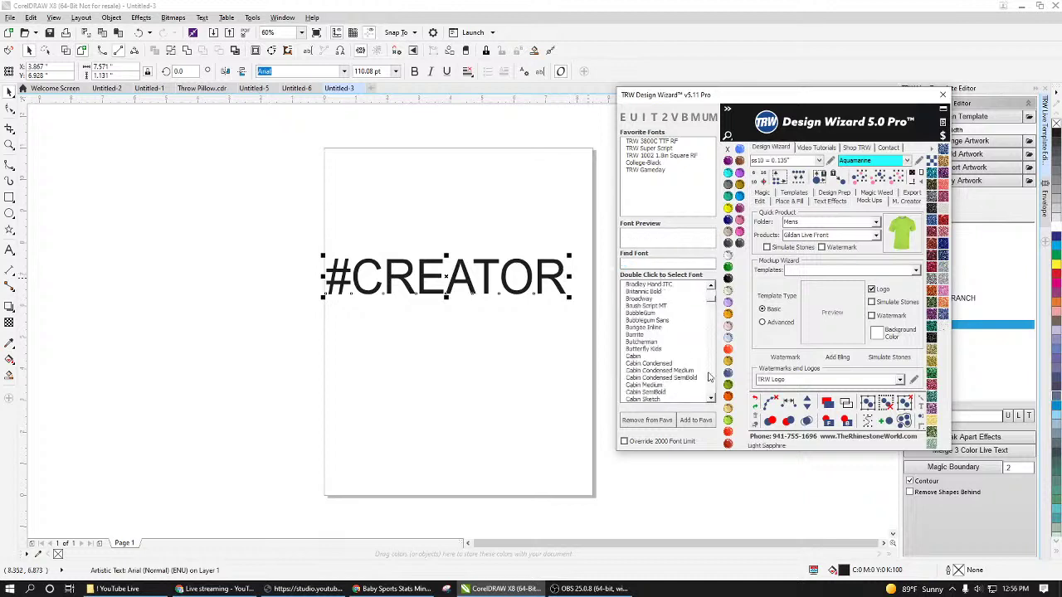
click(709, 377)
click(710, 377)
click(709, 377)
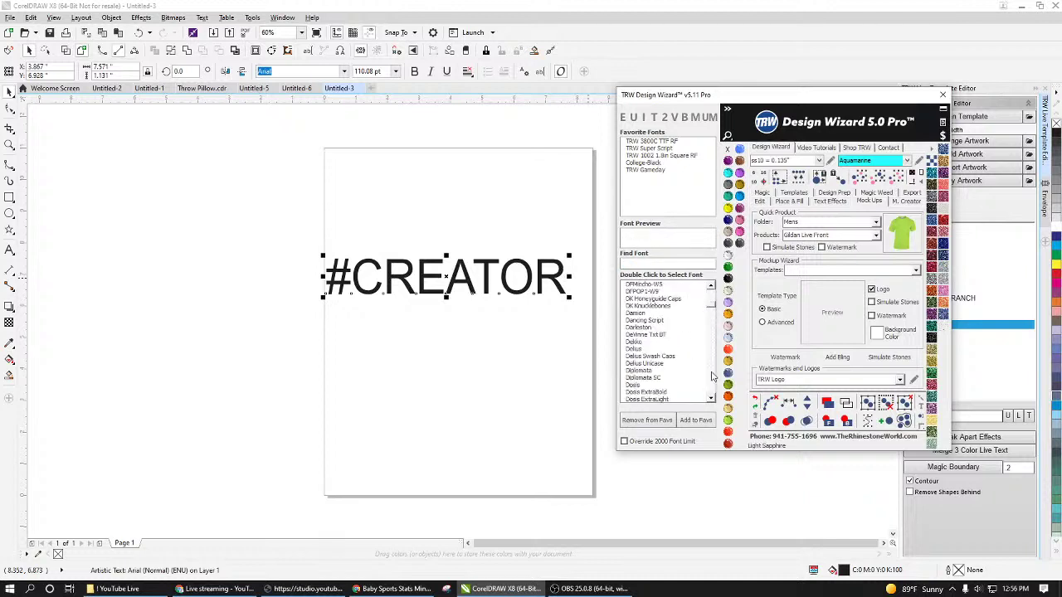
double_click(647, 342)
key(Down)
key(Down)
key(Down)
key(Down)
key(Down)
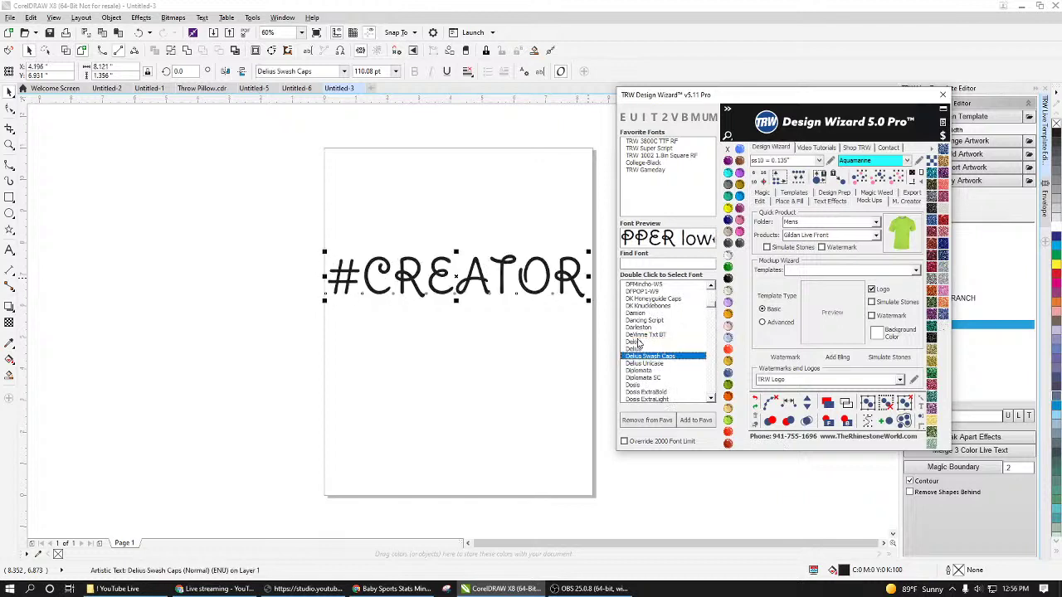
key(Down)
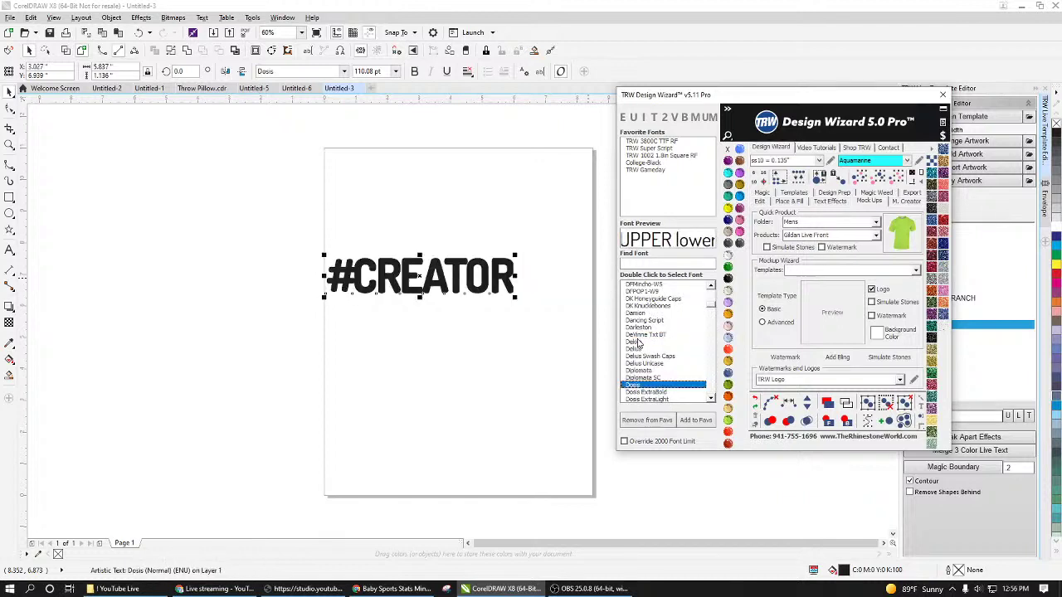
key(Down)
key(Up)
key(Down)
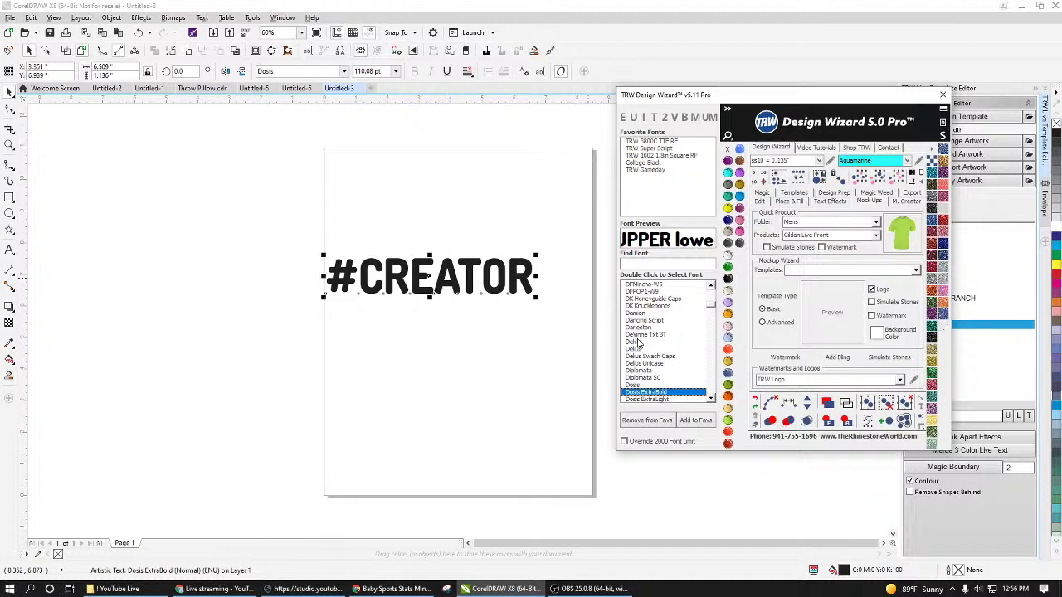
Step: Move the #CREATOR text slightly down and enlarge it to about 9.5 inches wide
click(492, 207)
drag(506, 280, 508, 290)
scroll(510, 286, down, 2)
scroll(522, 274, up, 4)
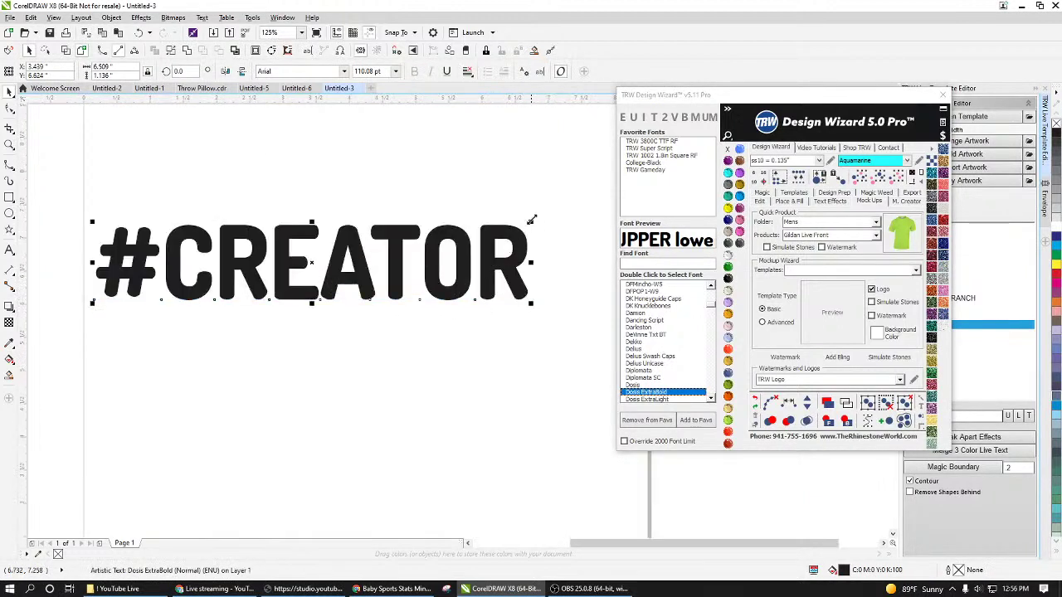
drag(532, 221, 730, 133)
scroll(301, 245, down, 2)
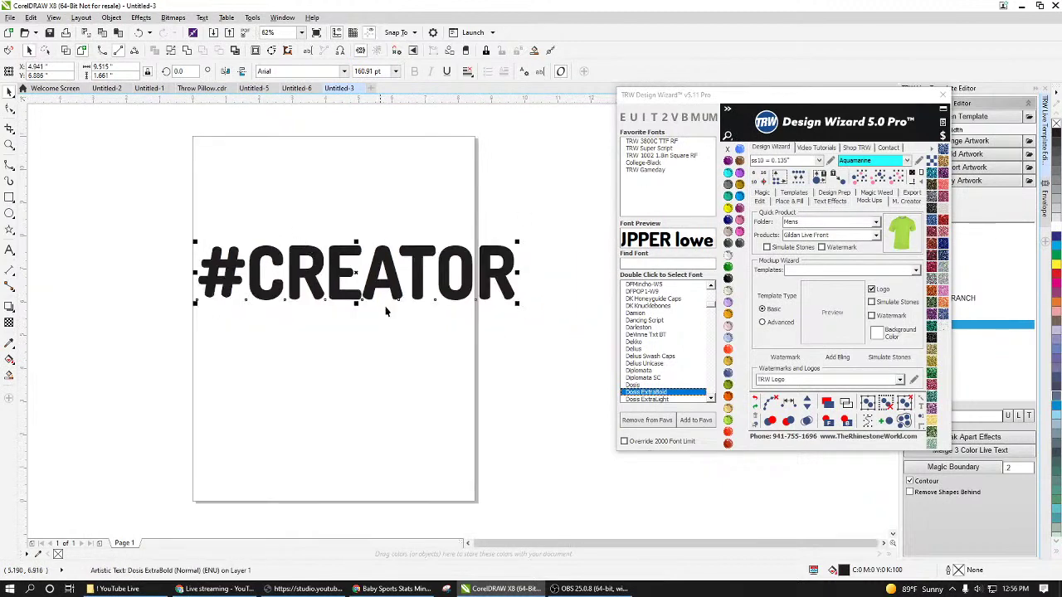
Step: Fit the page around the #CREATOR text with the Design Wizard
key(Escape)
click(449, 297)
click(763, 202)
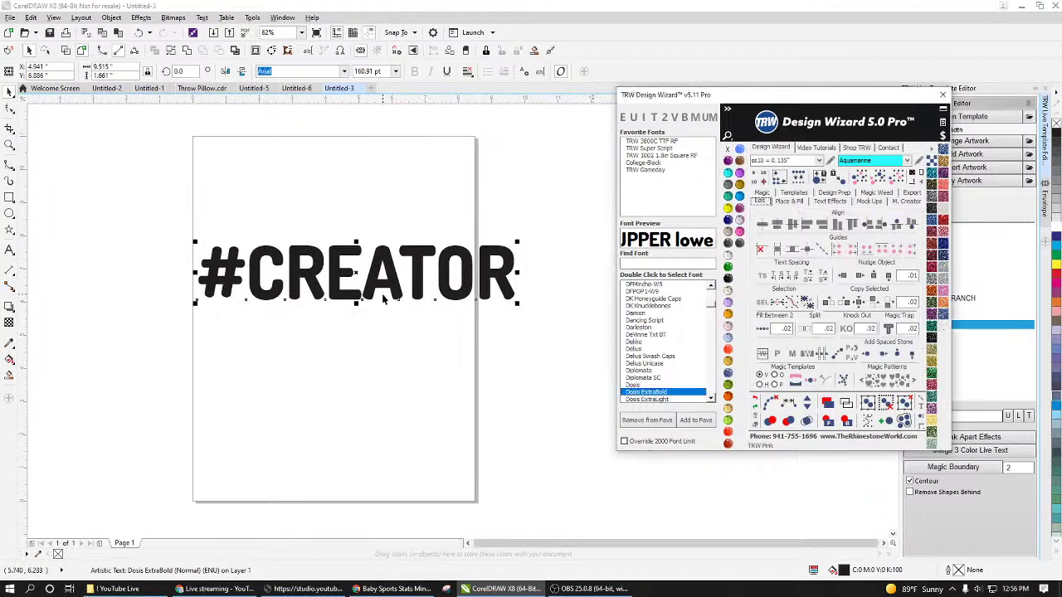
click(919, 172)
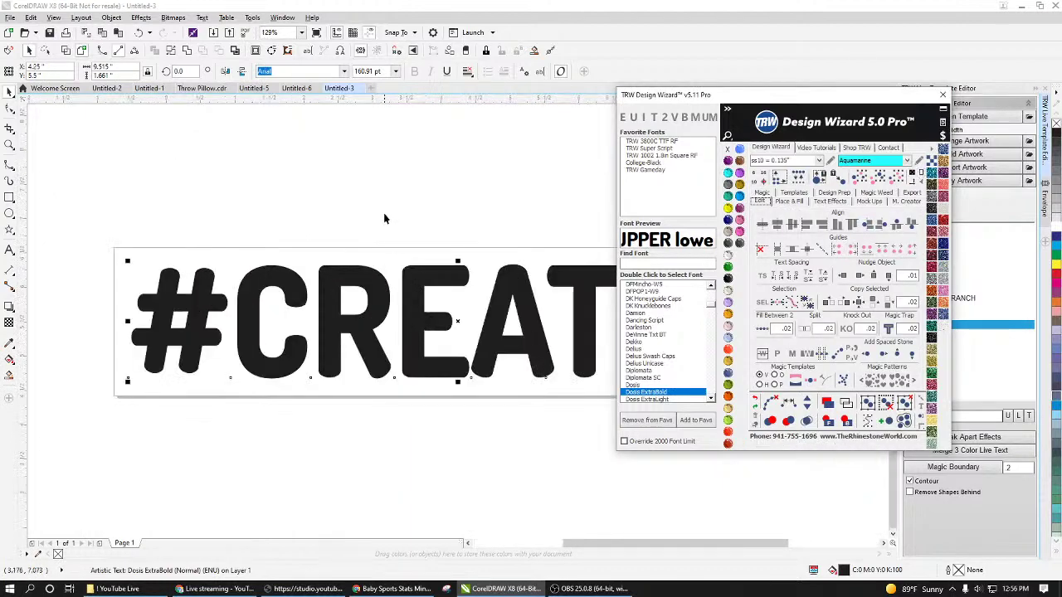
Step: Hide the font finder and decrease the #CREATOR character spacing until the text is about 9.1 inches wide
scroll(357, 274, down, 2)
scroll(522, 307, up, 2)
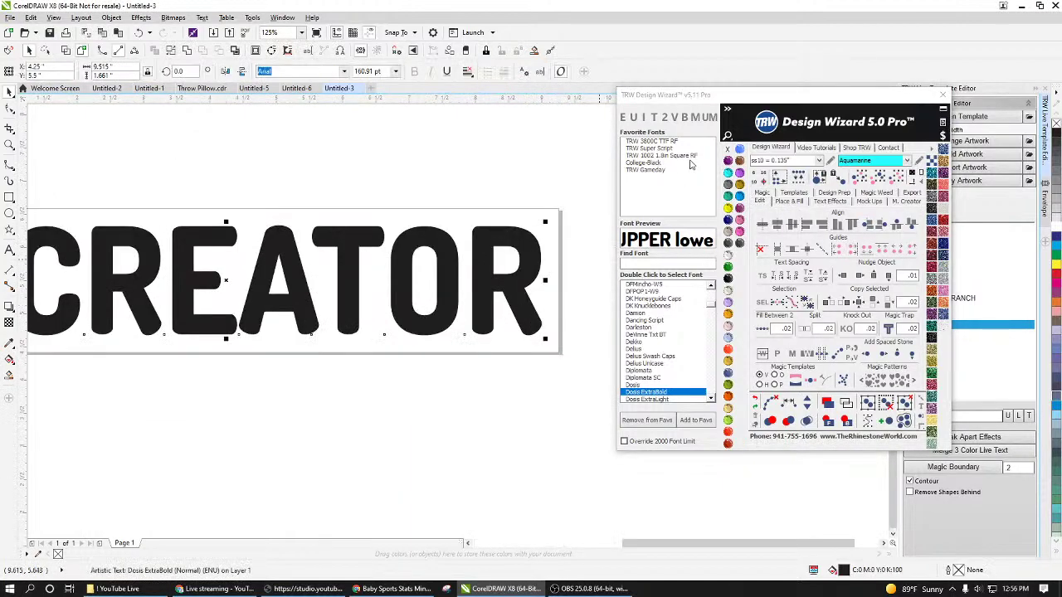
click(728, 108)
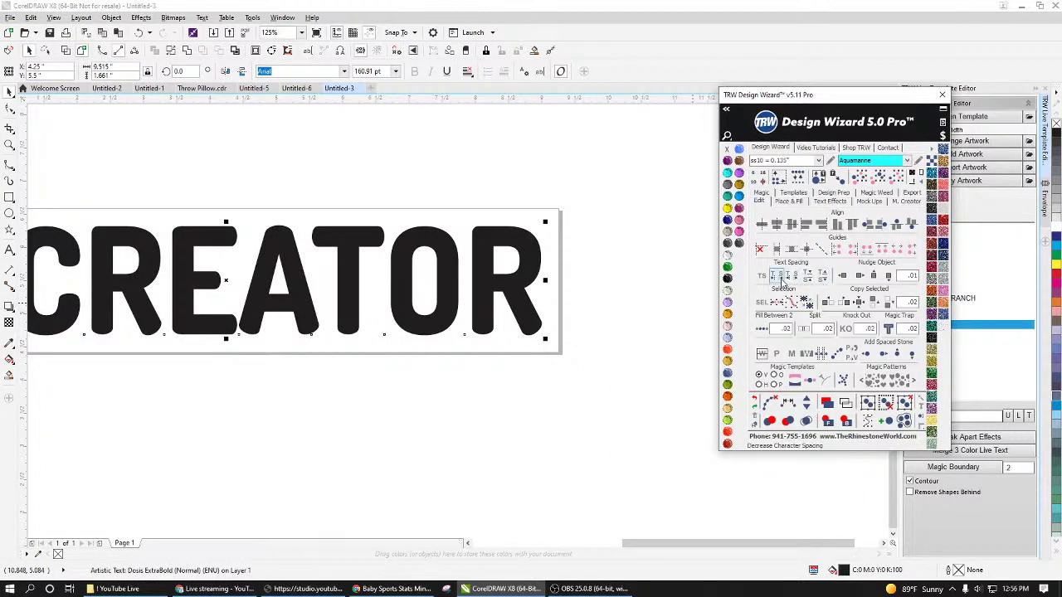
click(781, 278)
click(781, 278)
click(781, 278)
click(781, 278)
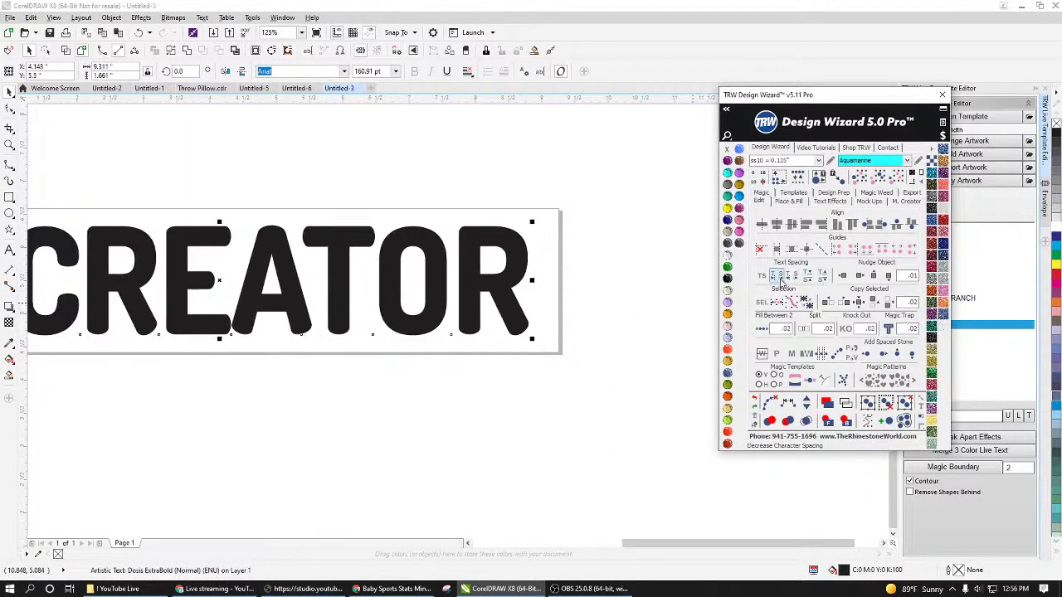
click(781, 278)
scroll(488, 286, down, 2)
scroll(419, 307, up, 2)
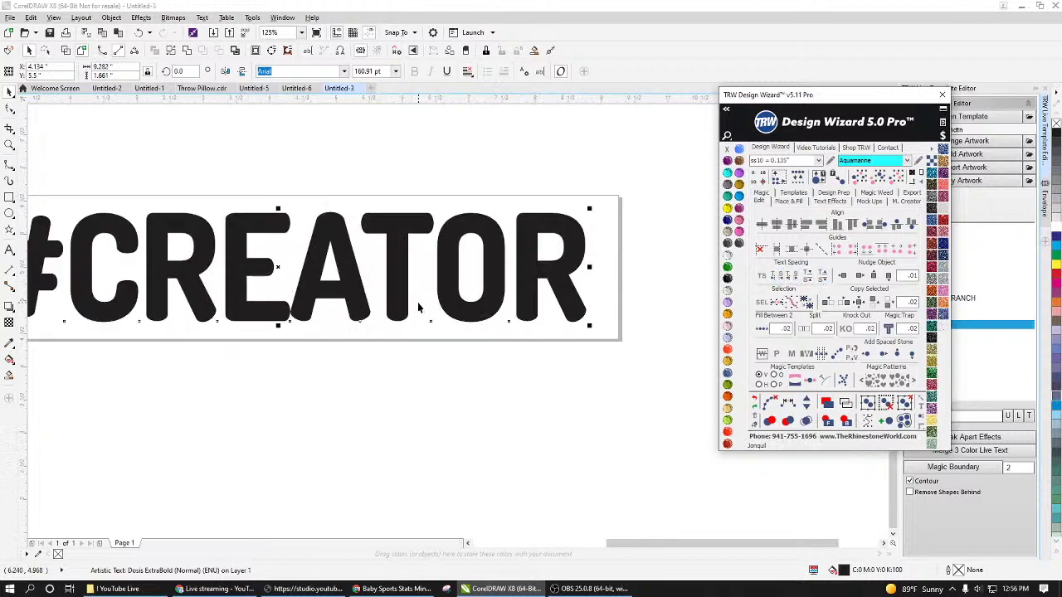
click(777, 281)
click(777, 281)
click(776, 280)
click(777, 281)
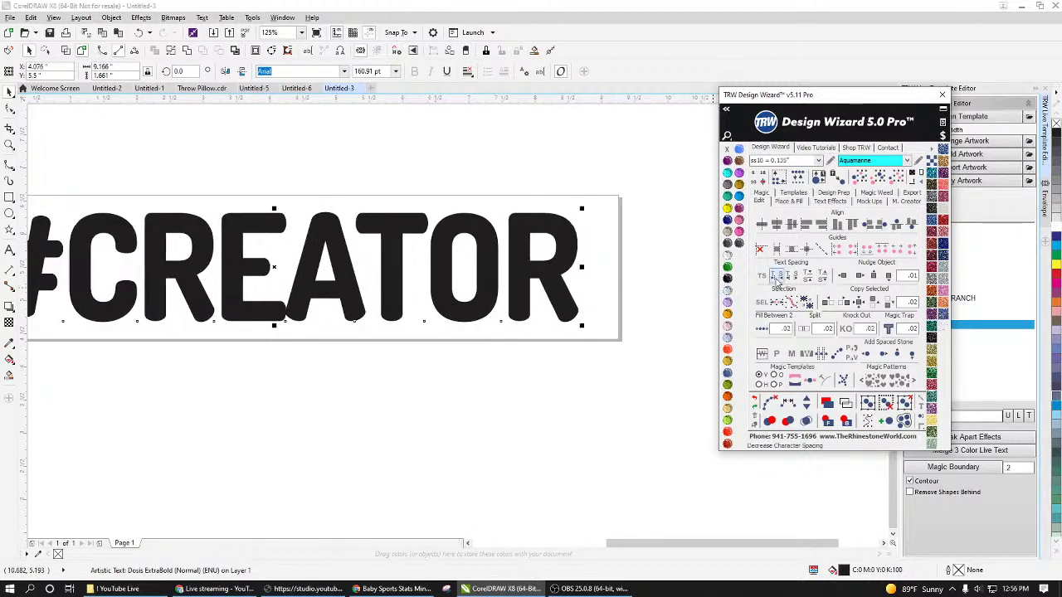
click(776, 280)
click(777, 281)
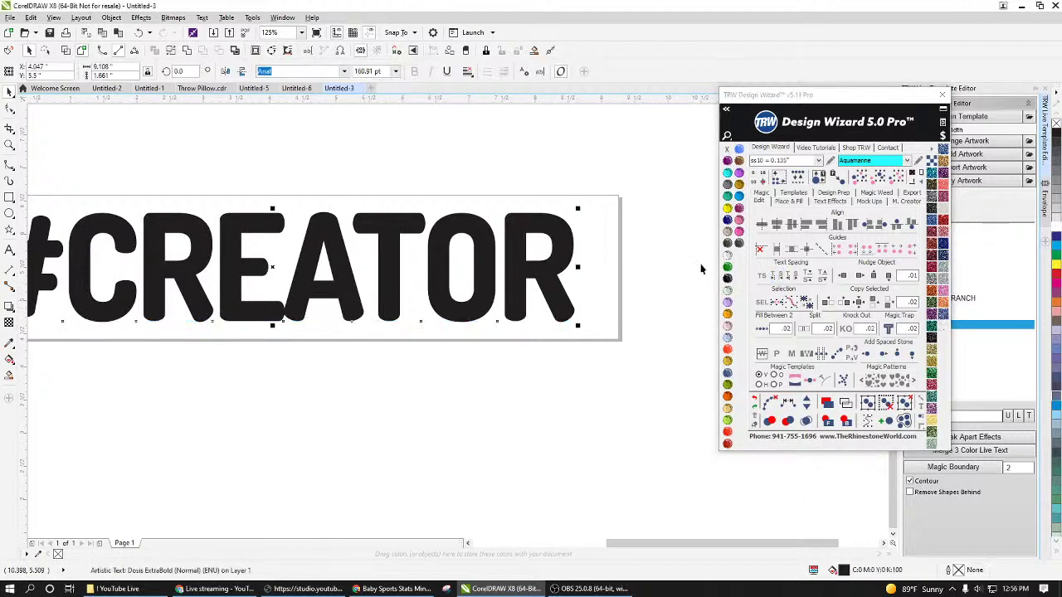
Step: Shift the letter A of #CREATOR slightly away from the E with a 3% horizontal character offset
click(762, 276)
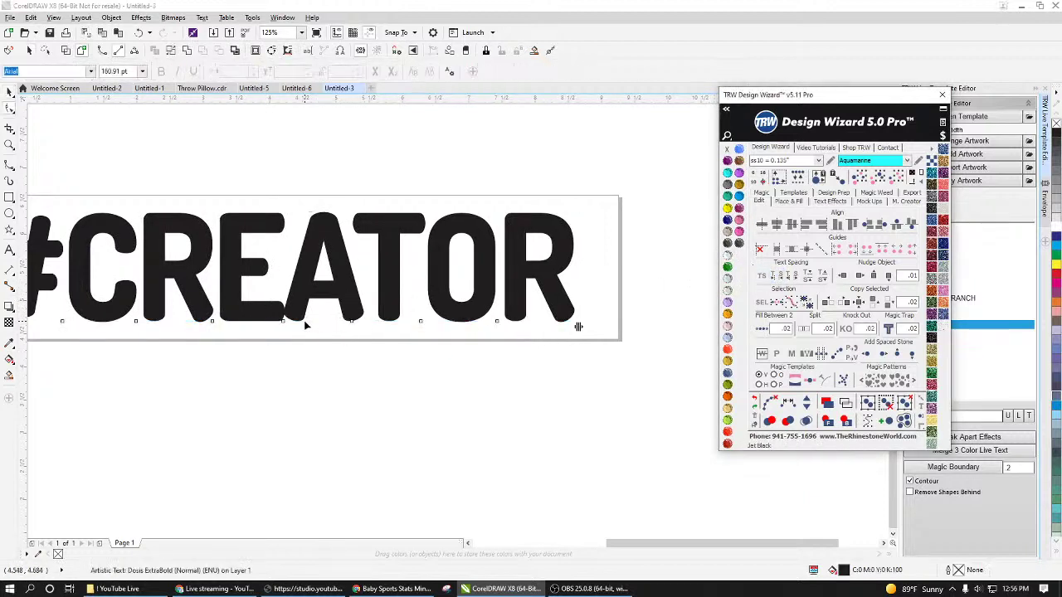
scroll(305, 326, up, 2)
click(270, 321)
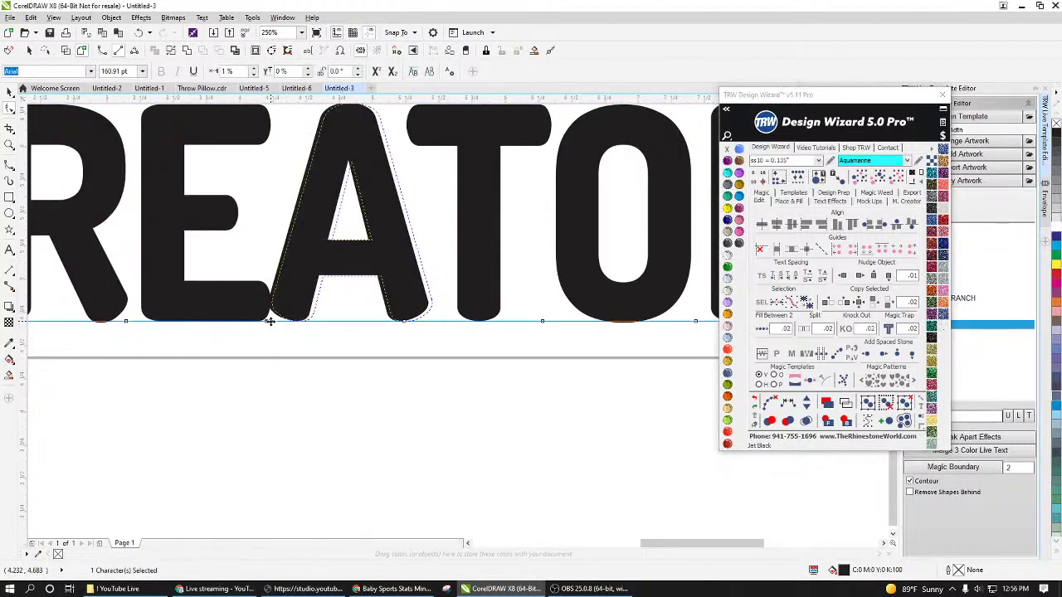
drag(269, 321, 274, 325)
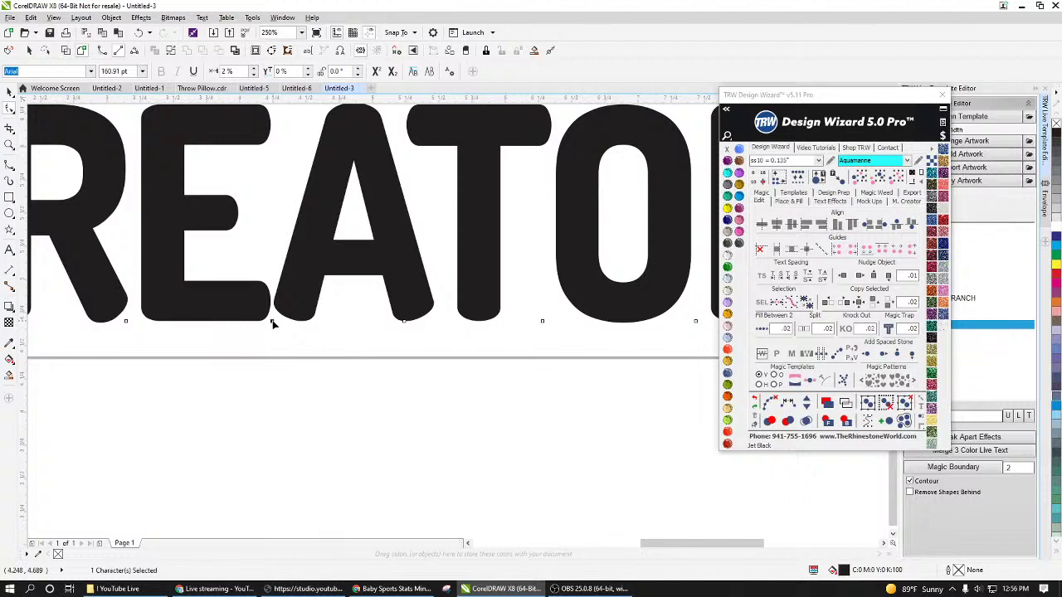
drag(274, 325, 276, 325)
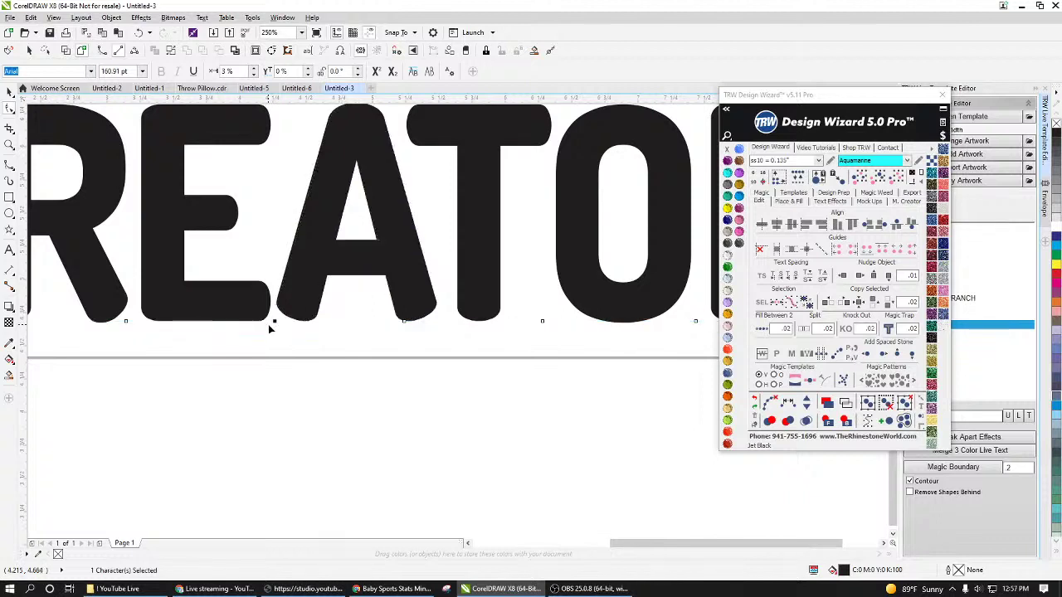
scroll(269, 326, down, 2)
scroll(294, 326, up, 2)
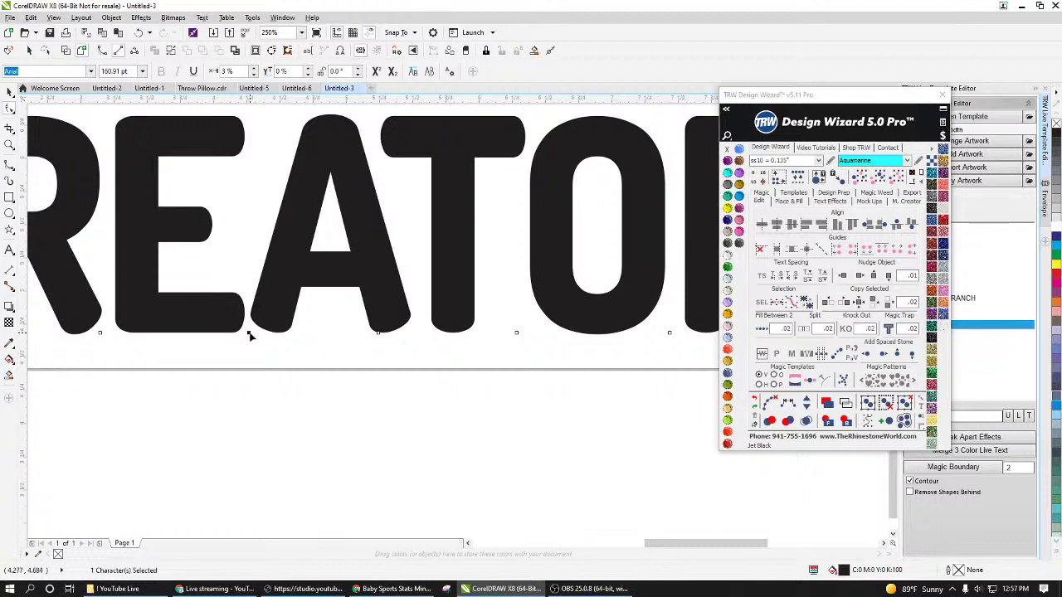
scroll(407, 326, down, 2)
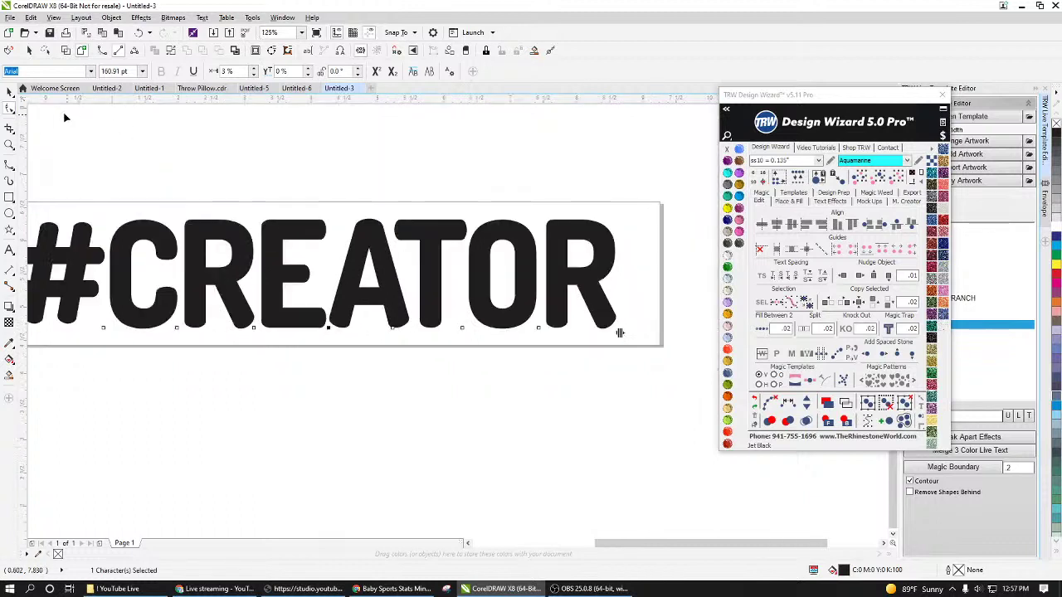
Step: Move the letter O of #CREATOR toward the T and below the baseline, with offsets of -19% and -24%
click(9, 91)
click(351, 295)
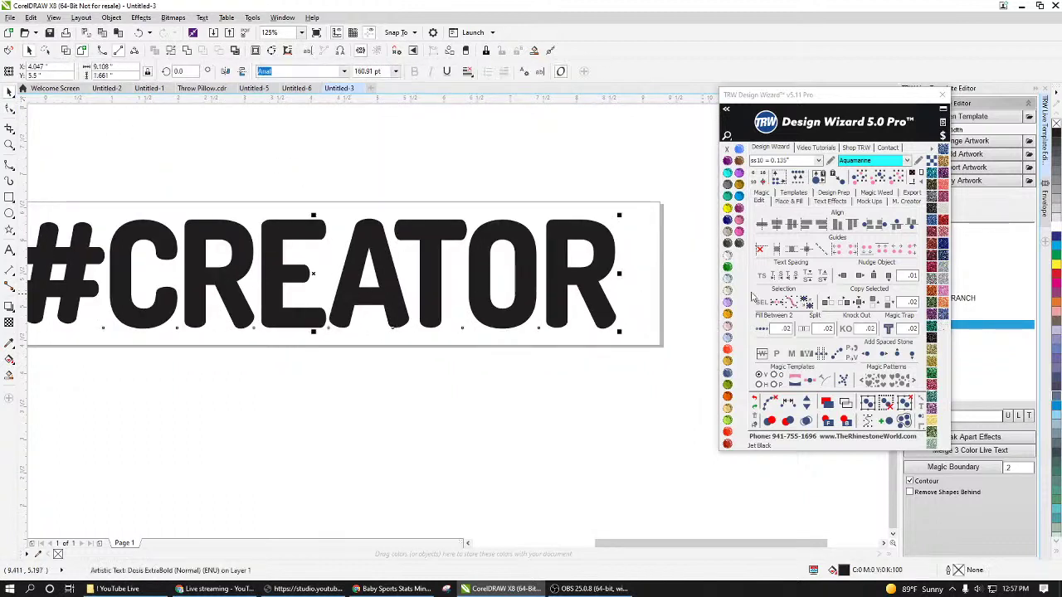
click(764, 277)
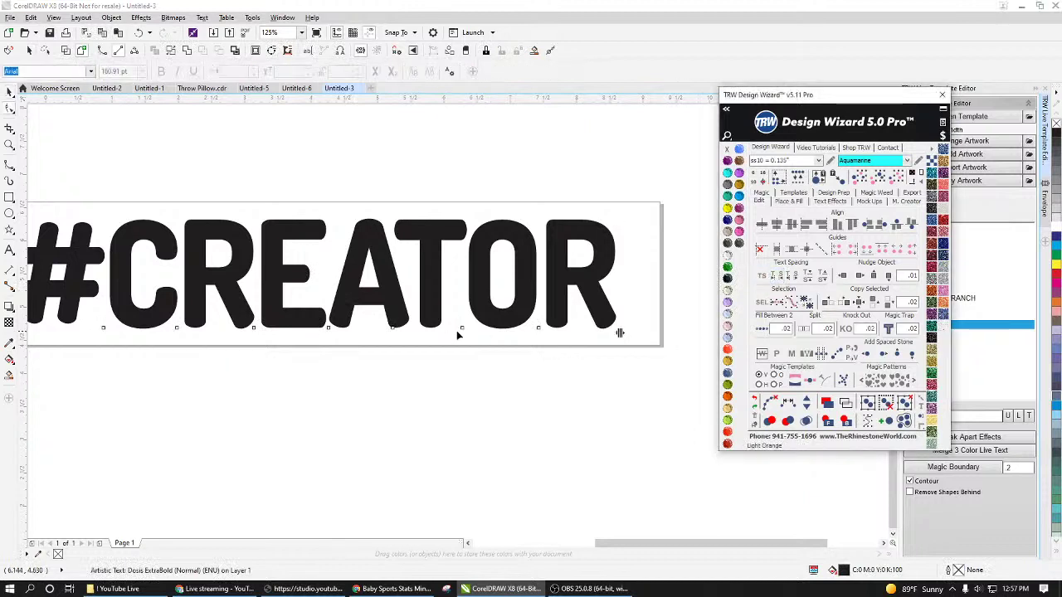
drag(463, 328, 435, 363)
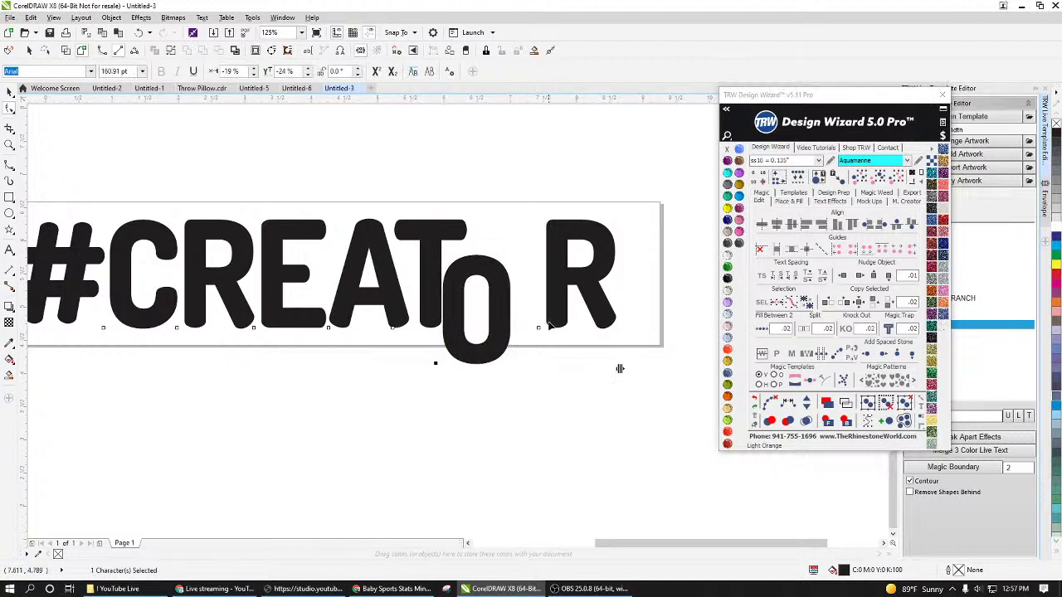
Step: Undo the displacement of the letter O in #CREATOR and select the whole text object
key(ctrl+z)
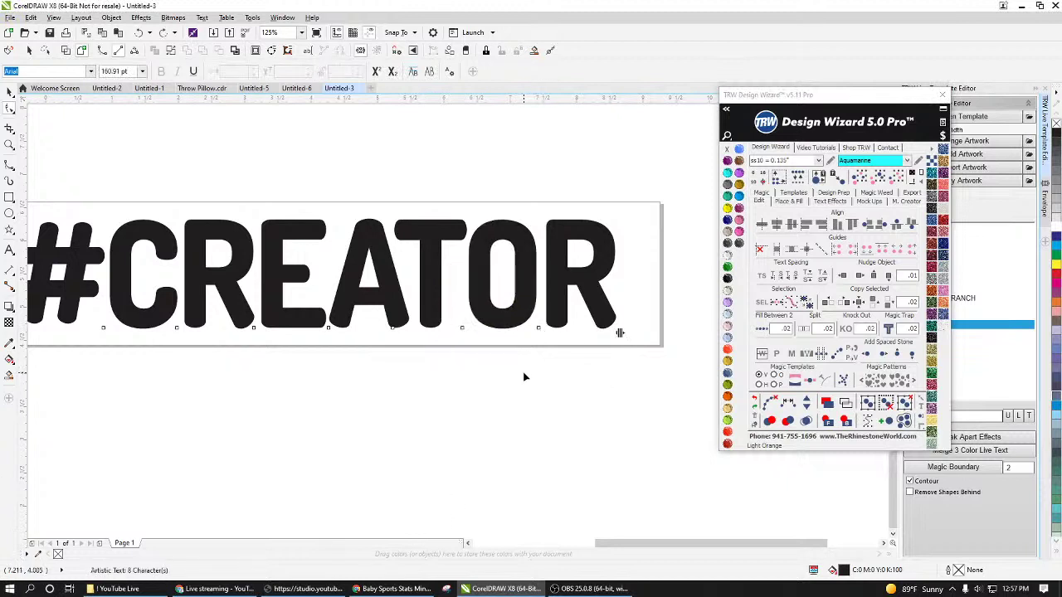
click(10, 89)
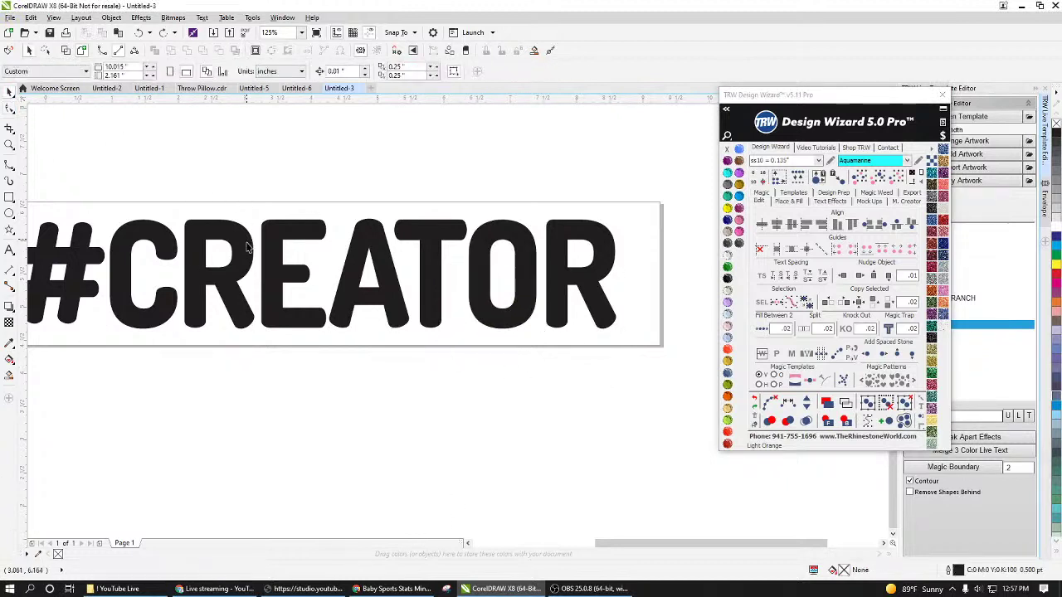
key(ctrl+z)
Step: Condense the #CREATOR text horizontally and enlarge it to about 10.4 by 2.03 inches, and fit the page around it
scroll(319, 232, down, 2)
scroll(340, 288, up, 2)
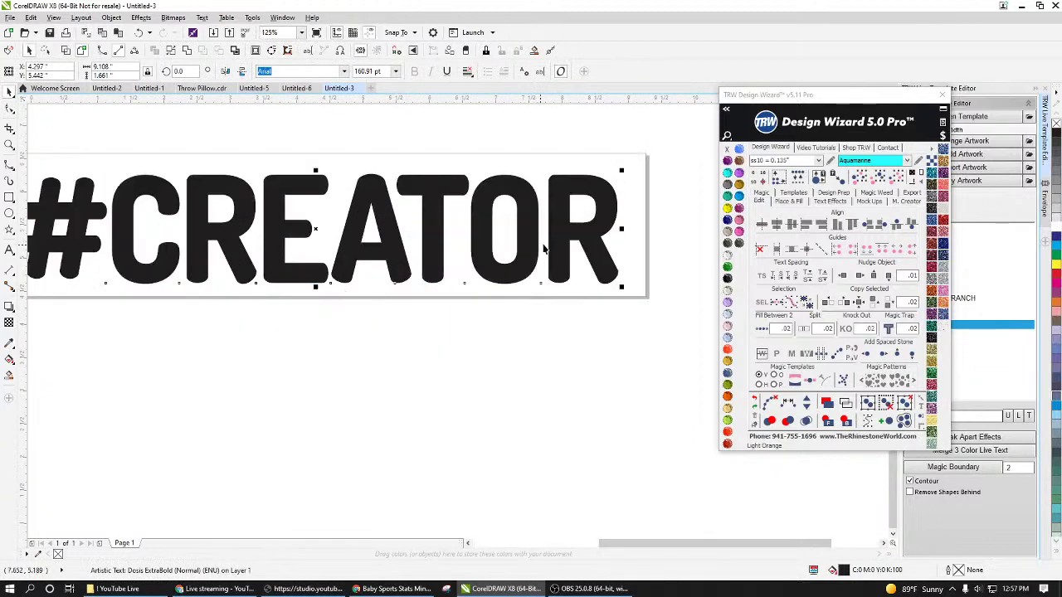
drag(623, 230, 620, 229)
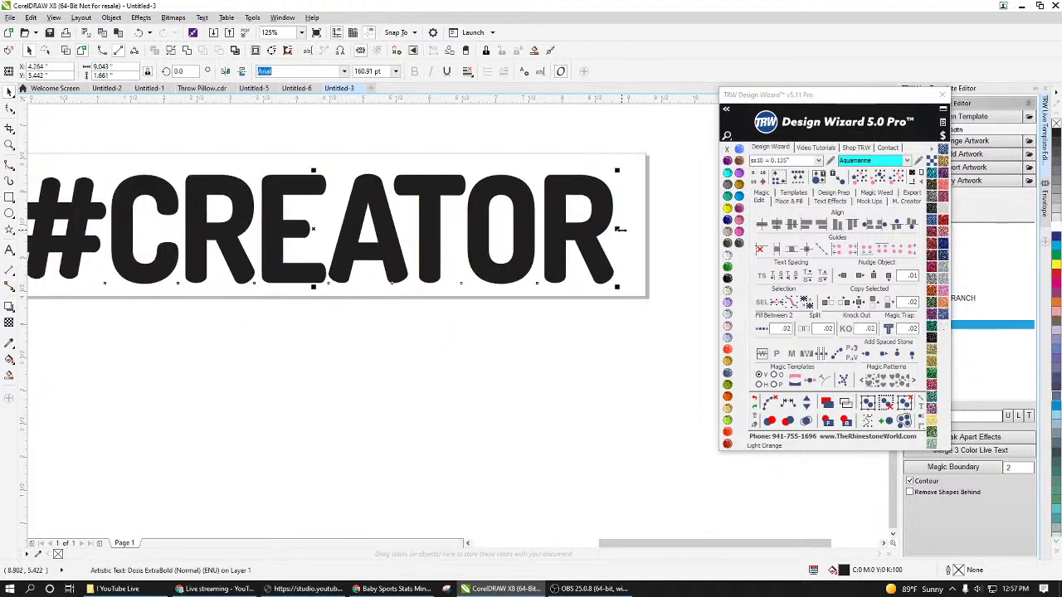
scroll(478, 246, down, 2)
scroll(491, 239, up, 2)
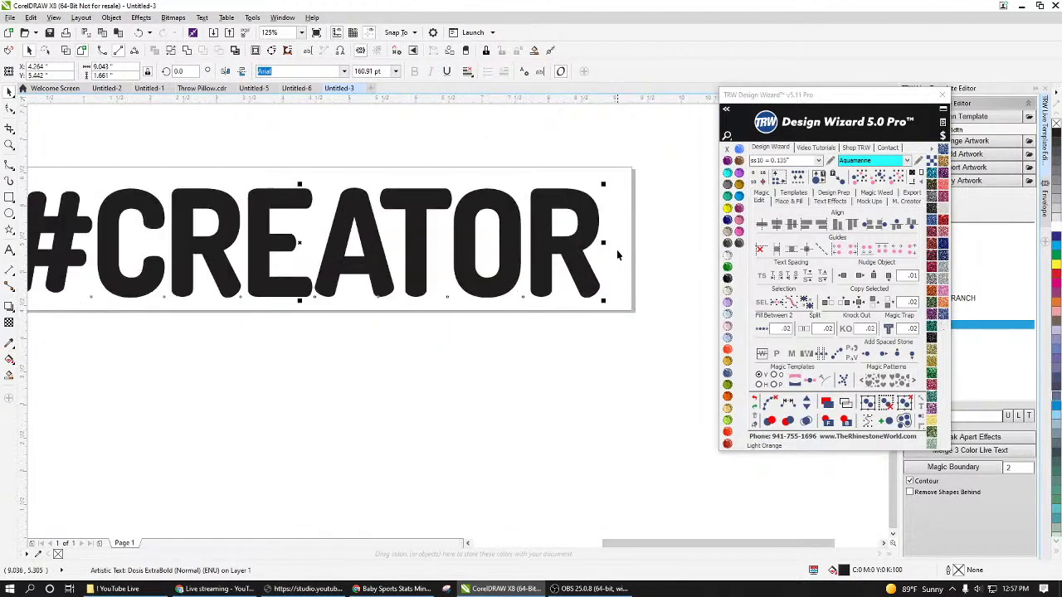
drag(605, 242, 569, 247)
drag(571, 182, 641, 168)
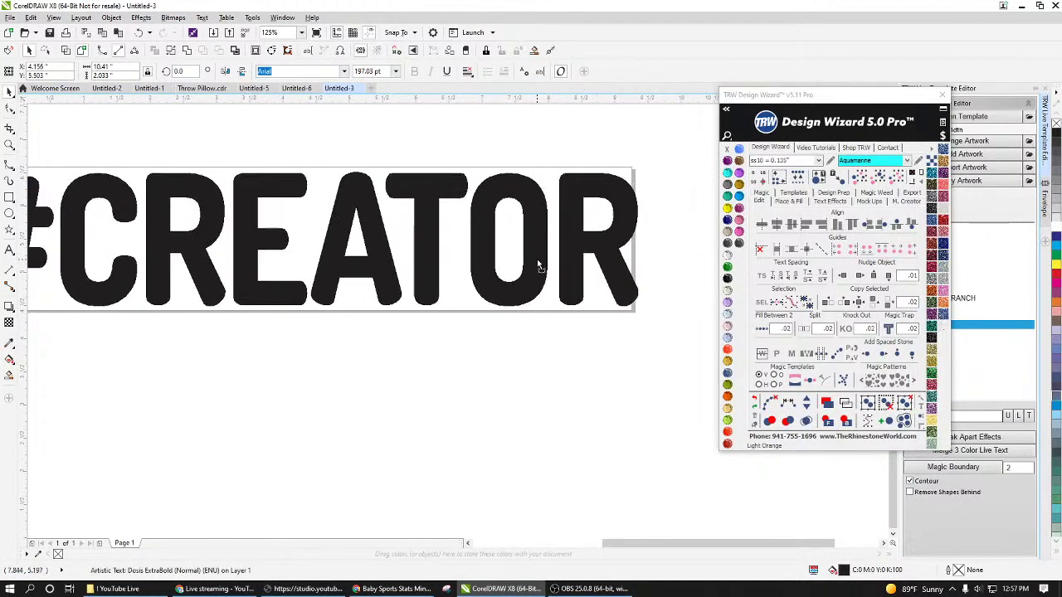
click(922, 169)
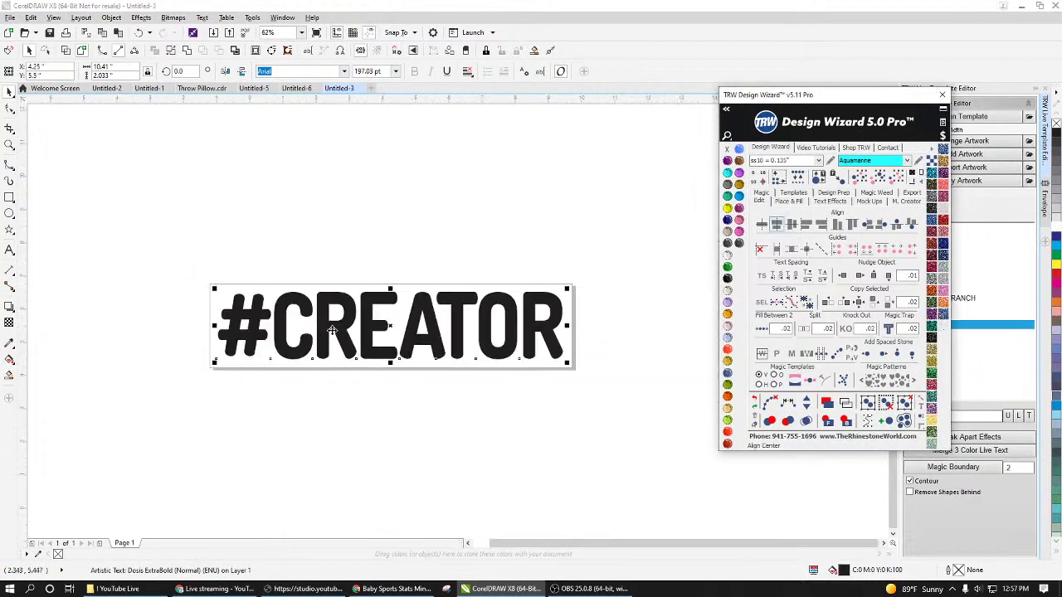
Step: Try a contoured Magic Boundary of 2 around the #CREATOR text
drag(838, 92, 776, 74)
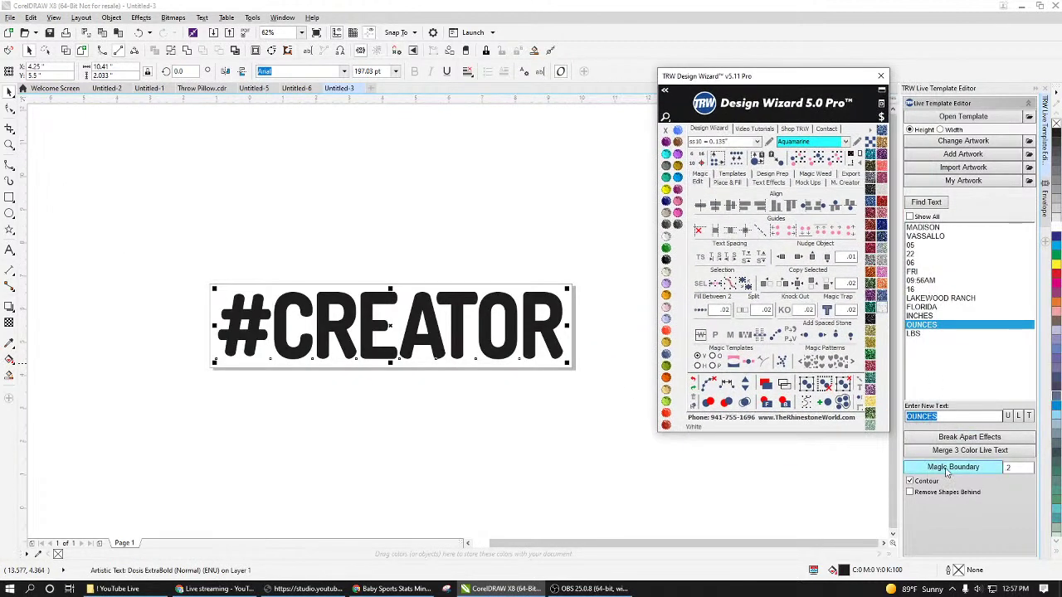
click(947, 472)
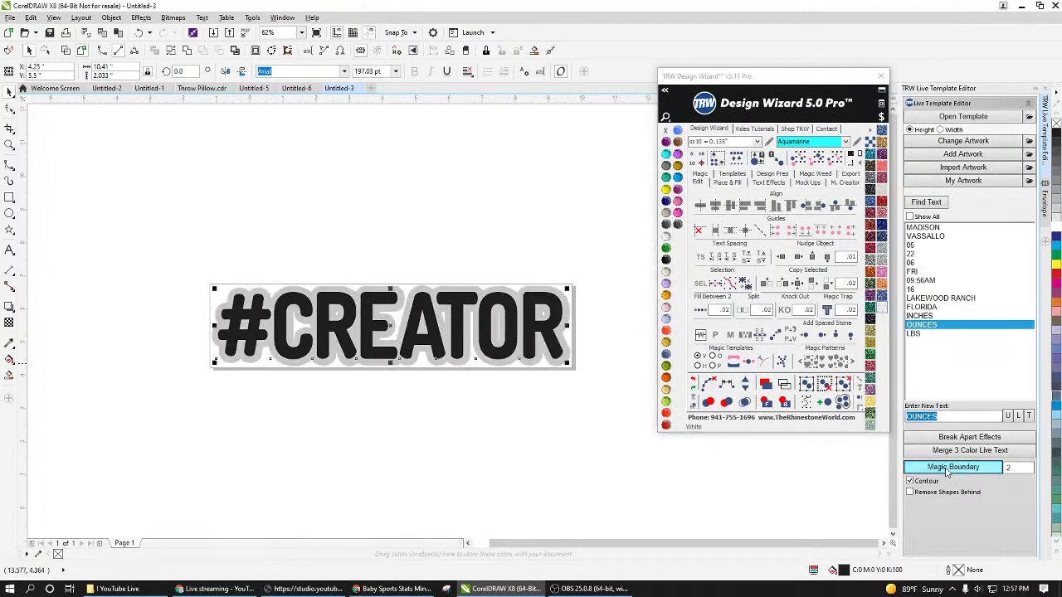
click(484, 404)
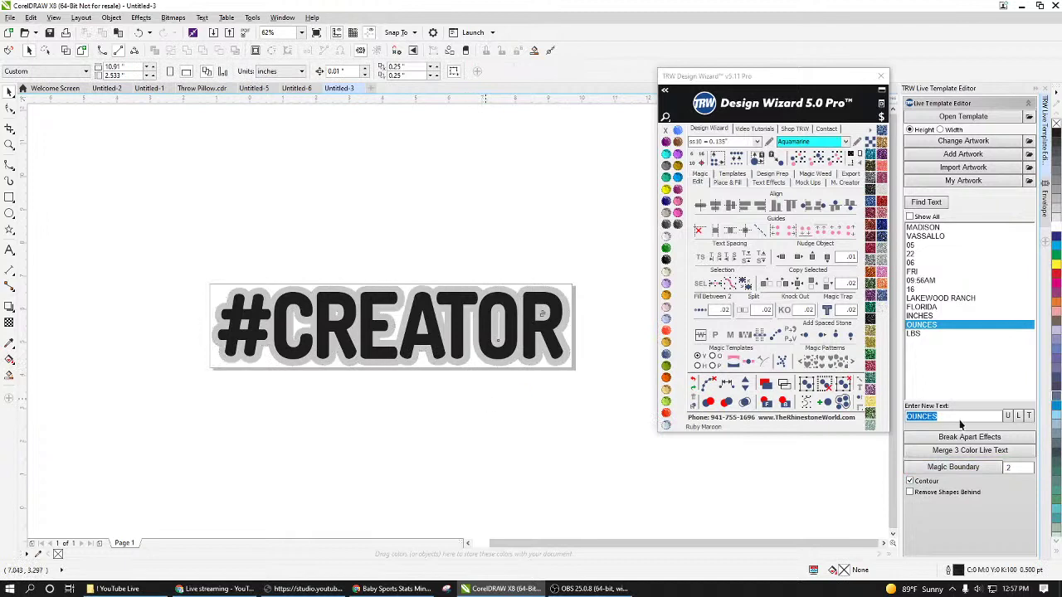
key(ctrl+z)
Step: Create a contoured Magic Boundary with a value of 25 around the #CREATOR text
click(1013, 468)
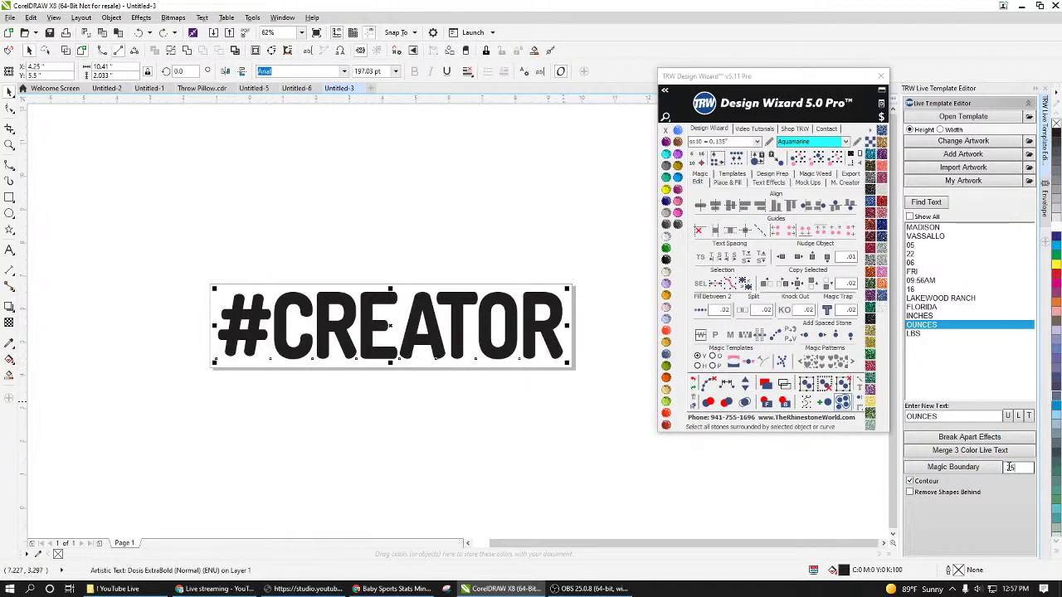
click(999, 467)
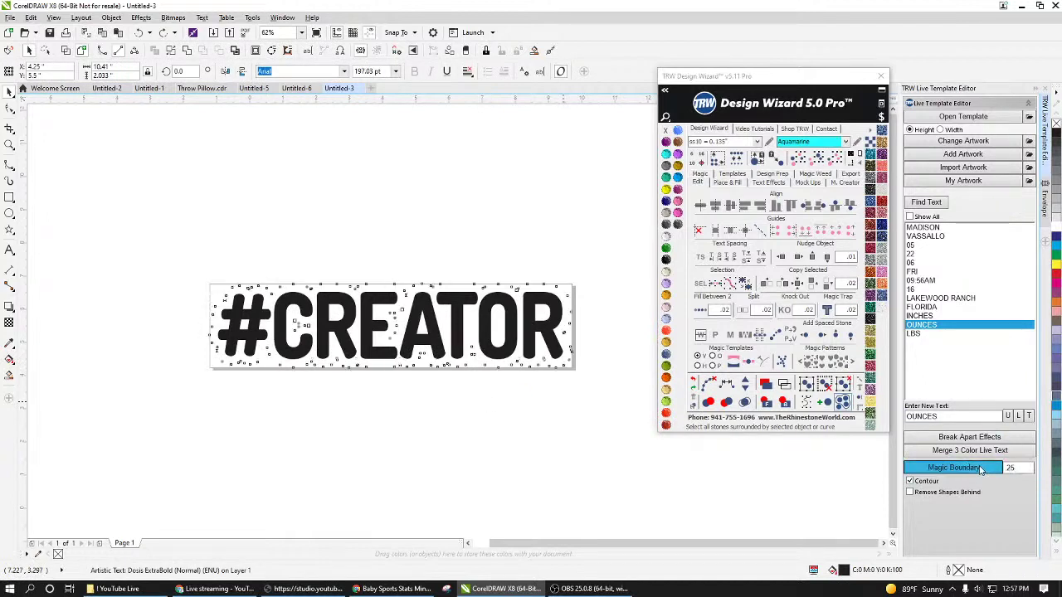
click(555, 432)
Step: Delete the nodes of the small enclosed gaps inside the gray boundary so it is solid behind the letters
scroll(423, 319, up, 2)
key(F5)
mouse_move(436, 301)
mouse_down()
mouse_move(253, 297)
mouse_move(130, 306)
mouse_move(138, 359)
mouse_move(250, 374)
mouse_move(395, 372)
mouse_up()
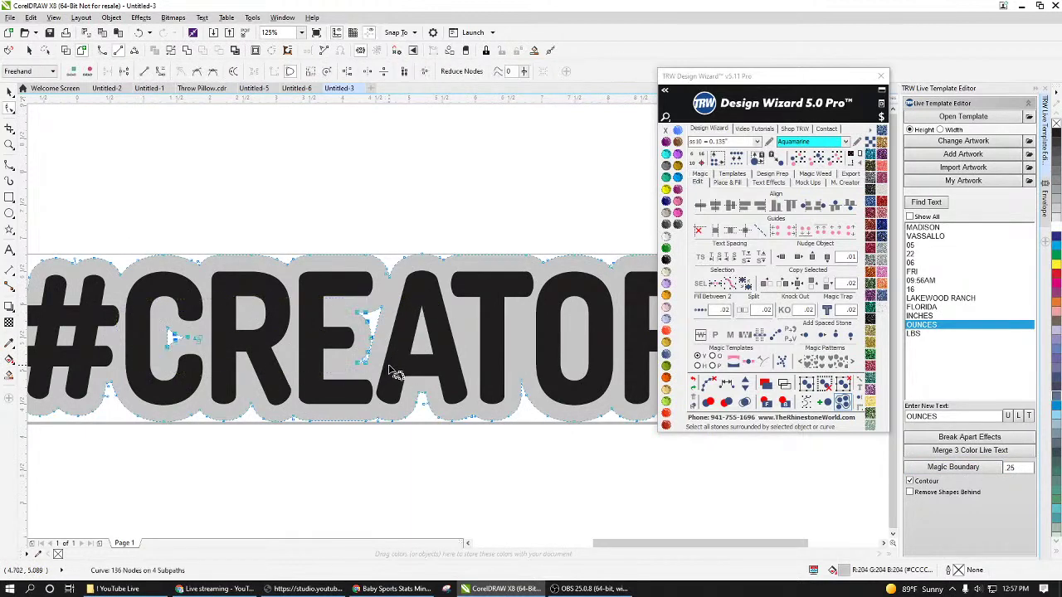
click(12, 91)
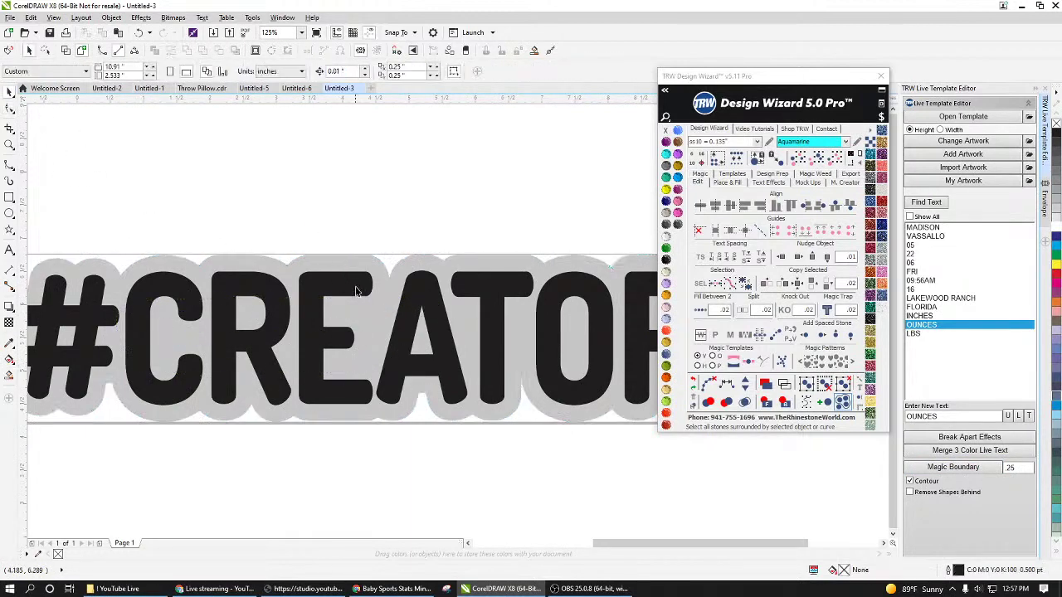
Step: Cut the #CREATOR lettering out of the gray boundary shape with Back Minus Front
scroll(357, 288, down, 2)
drag(580, 227, 148, 368)
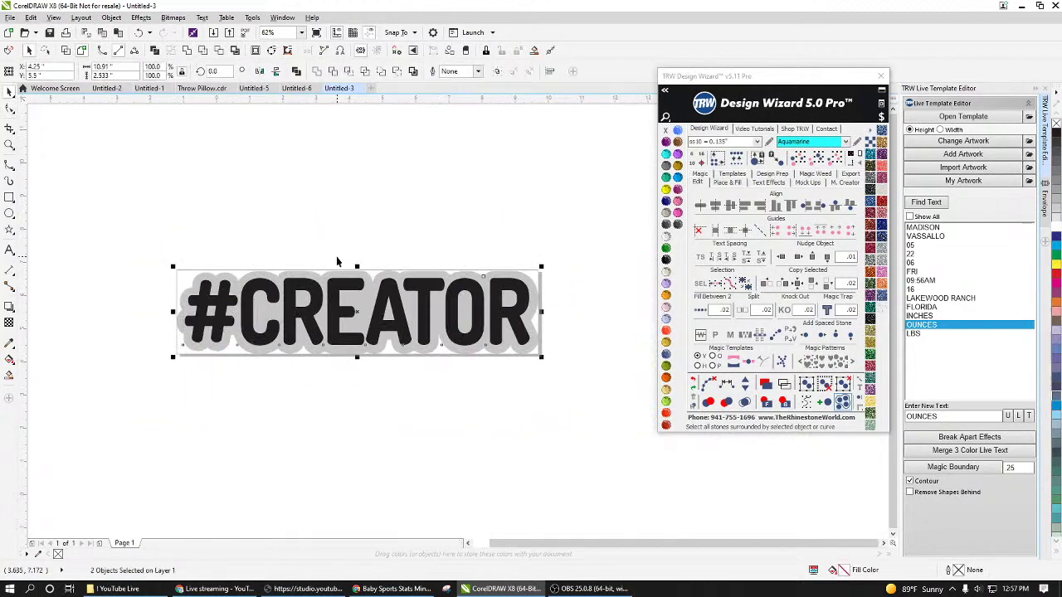
click(398, 76)
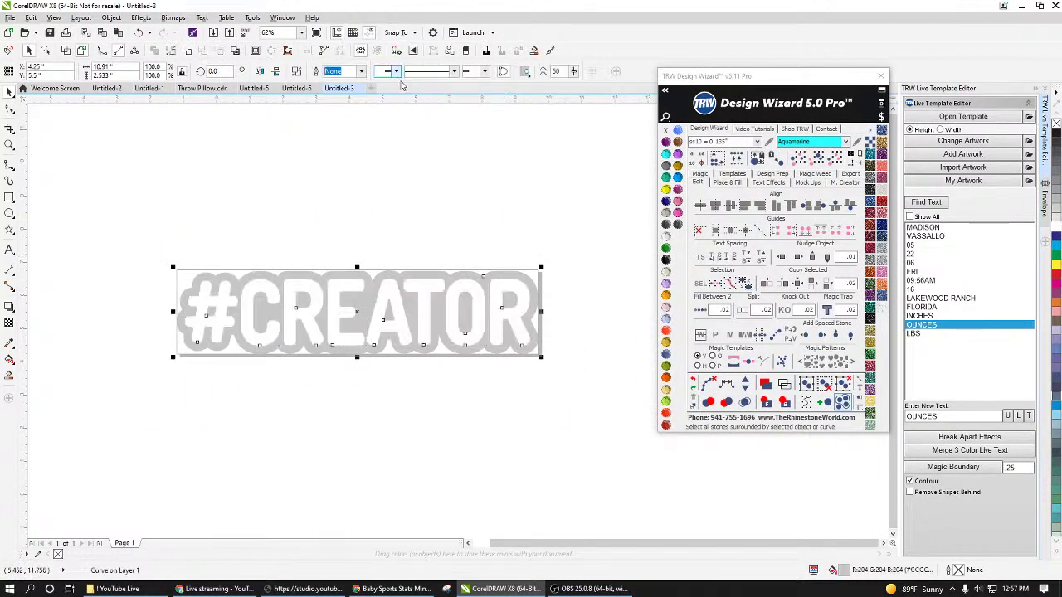
Step: Fill the cut-out boundary shape with the Rainbow White pattern and scale it down to about 9.9 by 2.3 inches
click(532, 308)
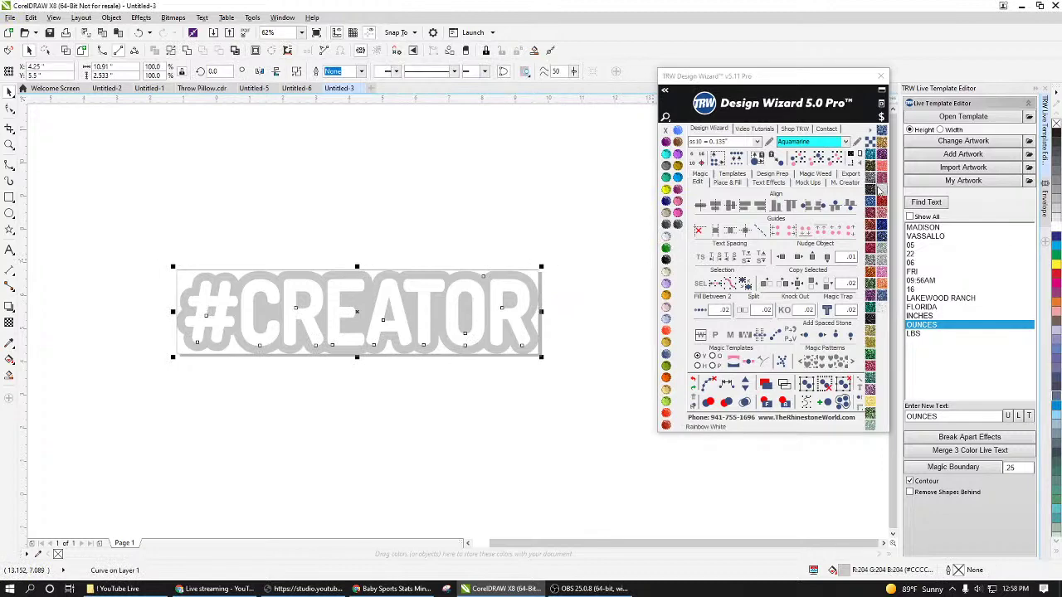
click(846, 183)
drag(540, 359, 493, 329)
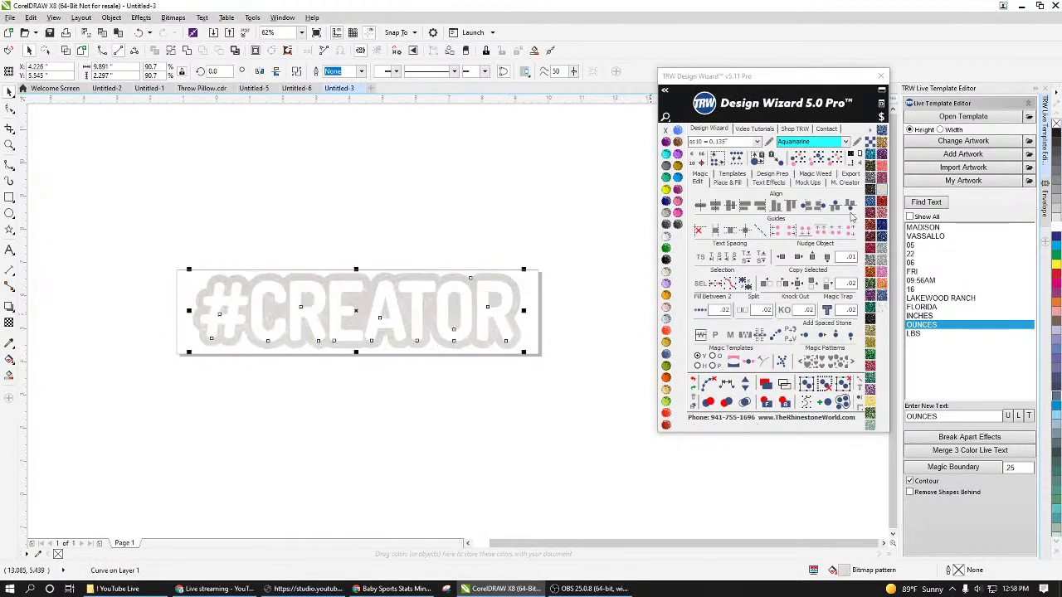
Step: Create a quick product mockup of the #CREATOR design on the Womens Burn-Out Shirt Front from the Womens folder
click(812, 184)
click(814, 203)
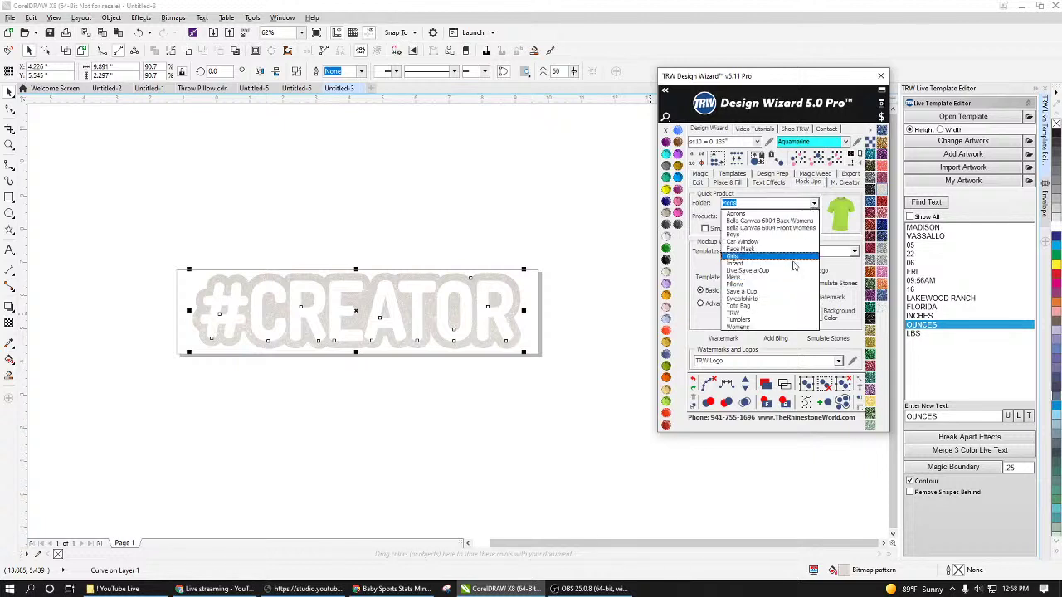
click(778, 327)
click(815, 218)
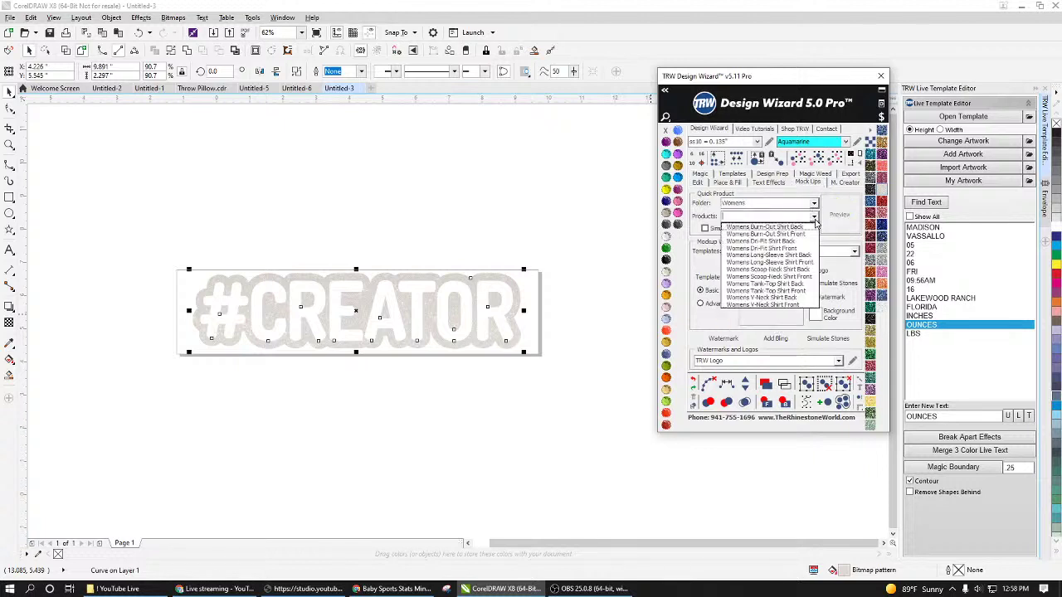
click(803, 236)
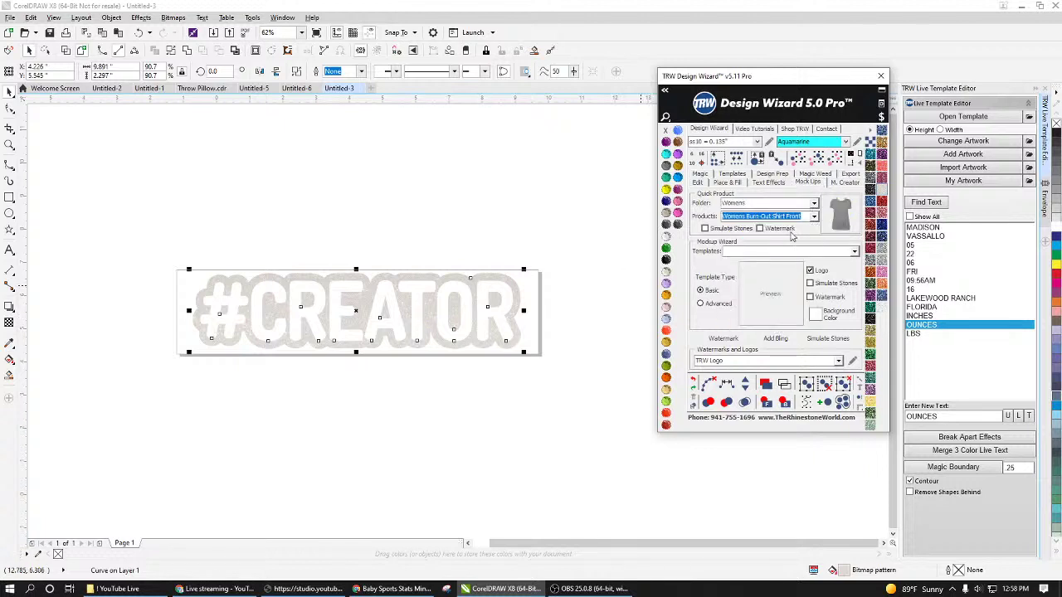
click(842, 216)
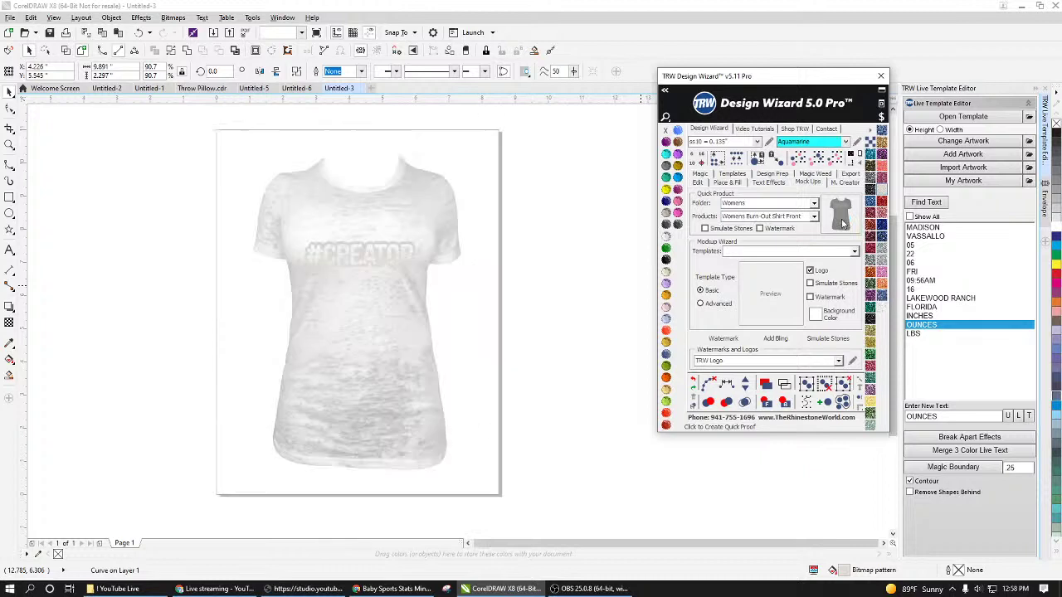
Step: Recolor the mockup shirt to Jet Black and inspect the #CREATOR design on it
click(405, 322)
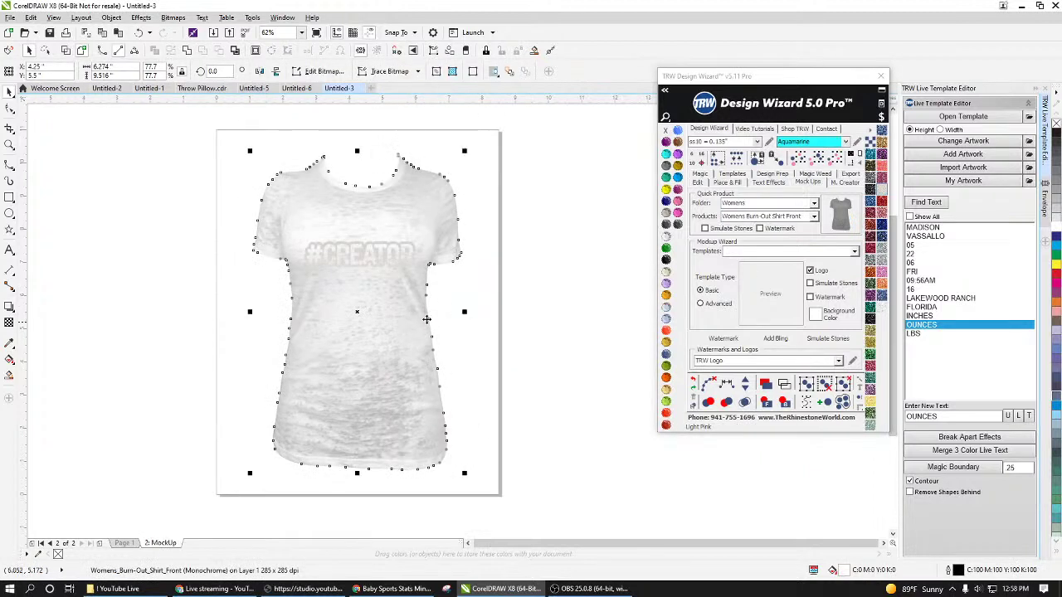
click(667, 260)
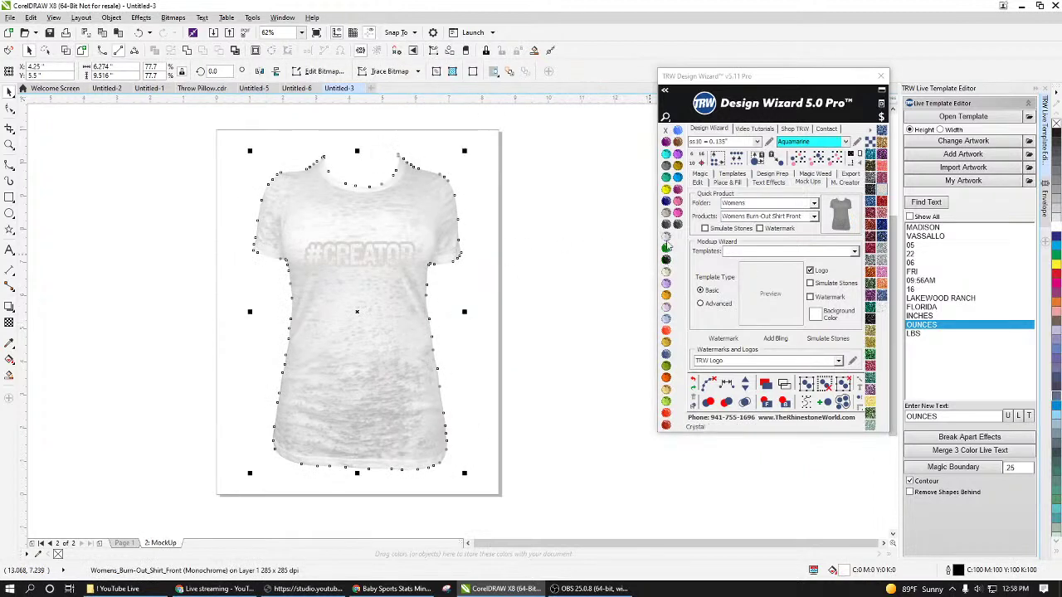
click(564, 312)
scroll(378, 271, up, 3)
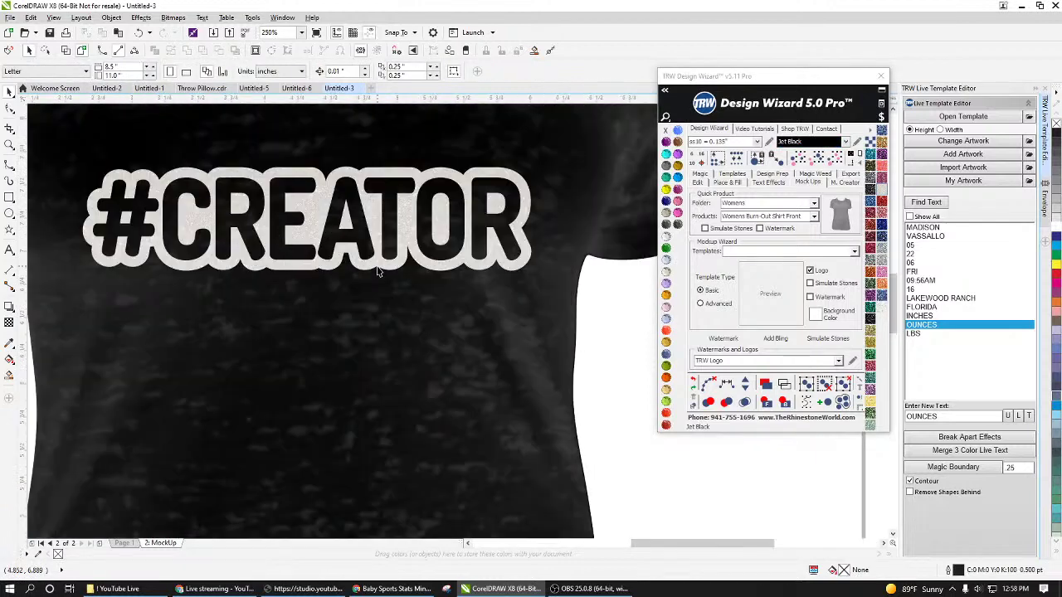
scroll(388, 253, up, 3)
scroll(429, 305, down, 5)
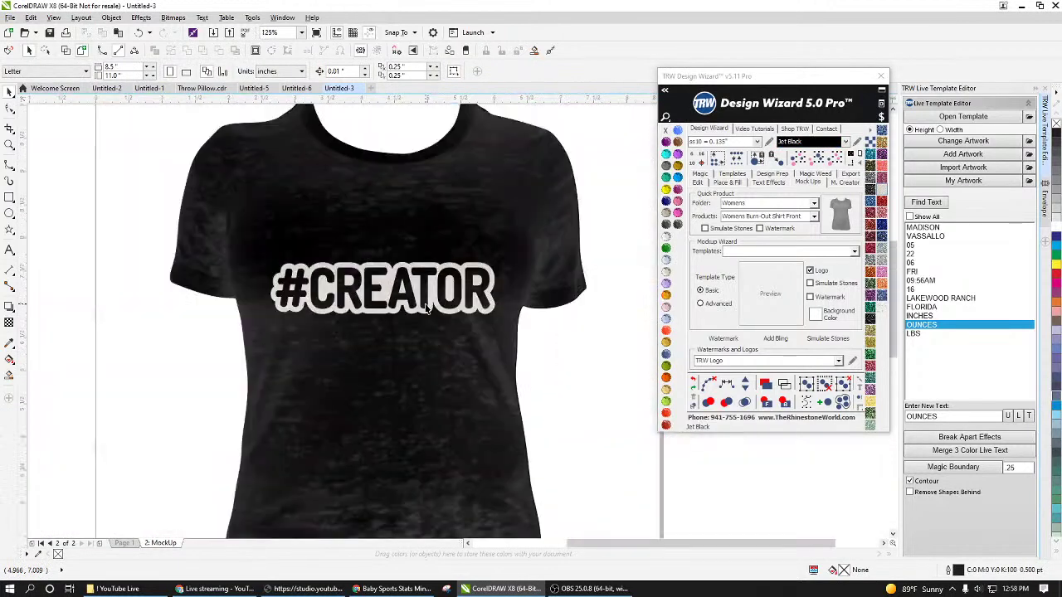
scroll(429, 309, down, 2)
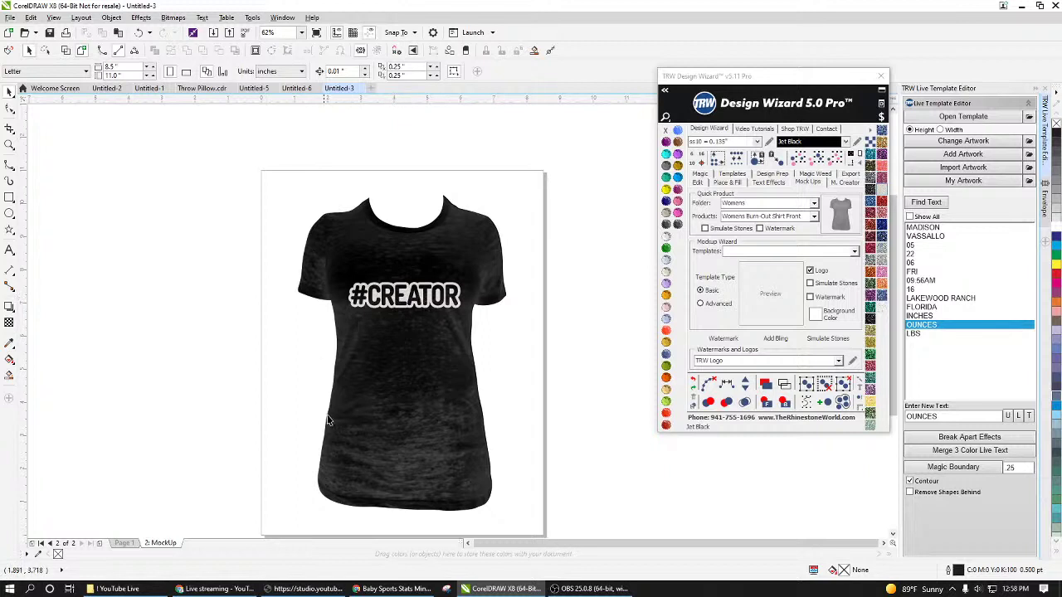
Step: Check the pricing information for the #CREATOR design on Page 1
click(124, 543)
click(408, 363)
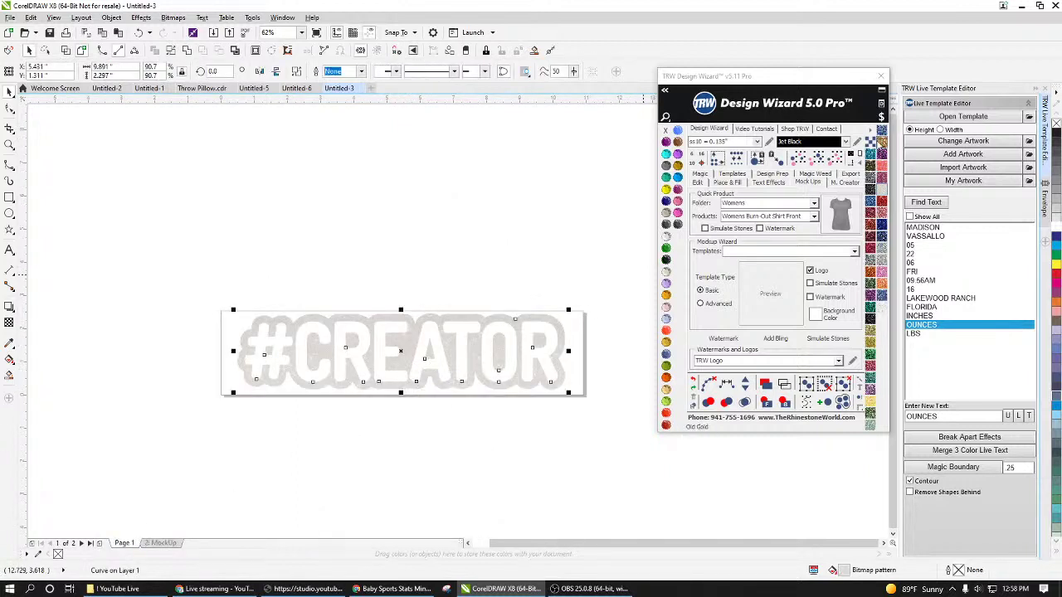
click(881, 118)
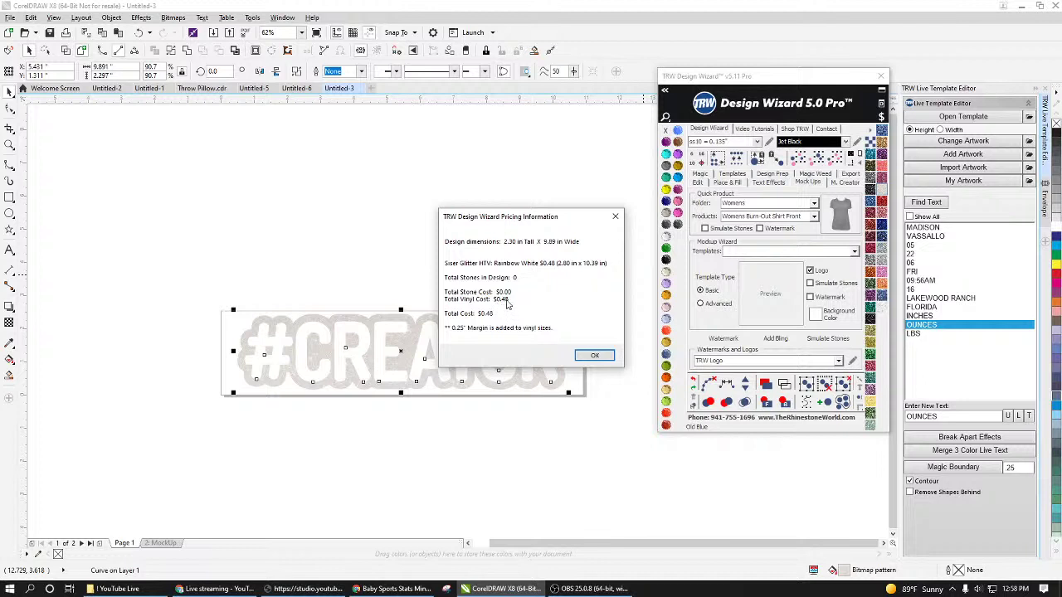
click(594, 356)
click(611, 375)
scroll(534, 341, down, 1)
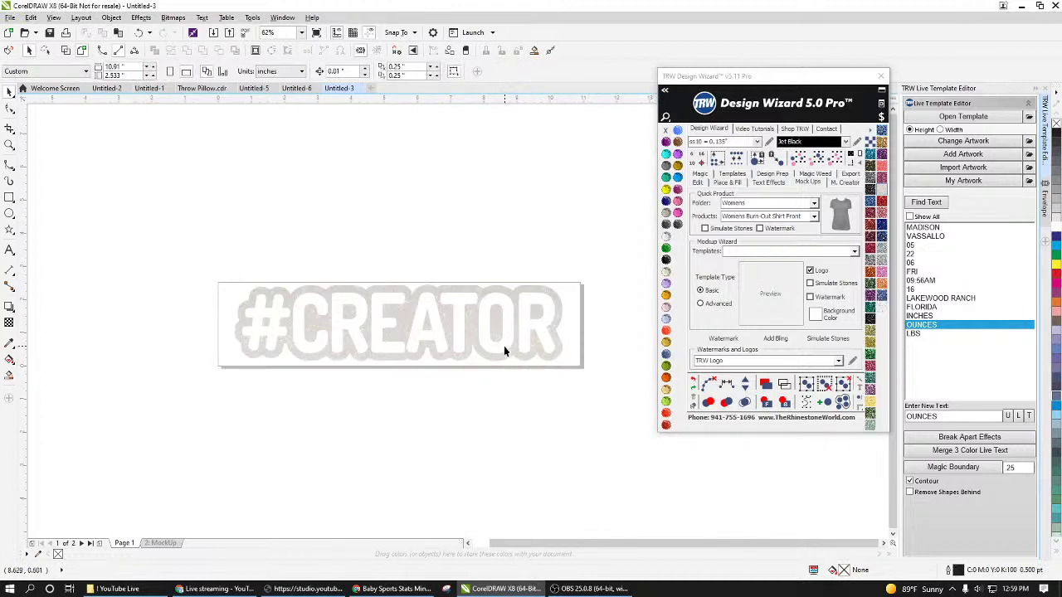
Step: Delete the MockUp page and fill the #CREATOR design with solid black
click(160, 544)
right_click(160, 544)
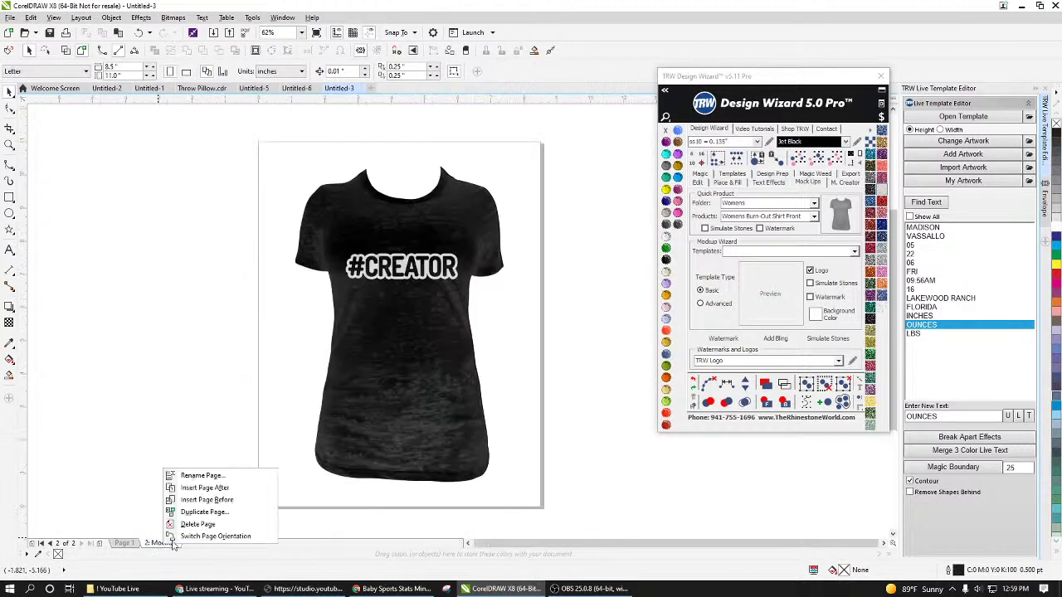
click(195, 525)
click(417, 349)
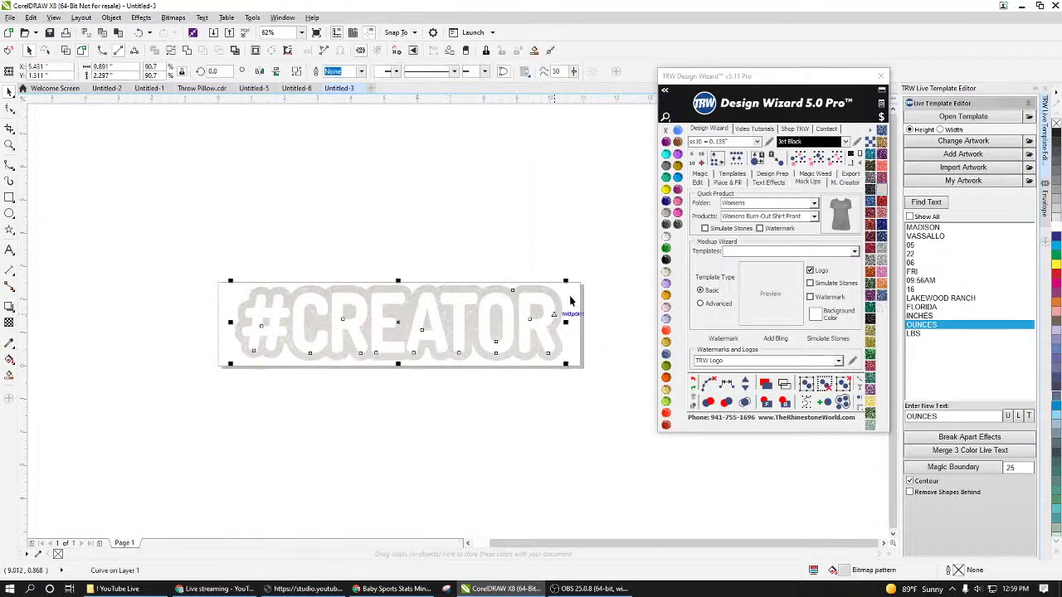
click(529, 247)
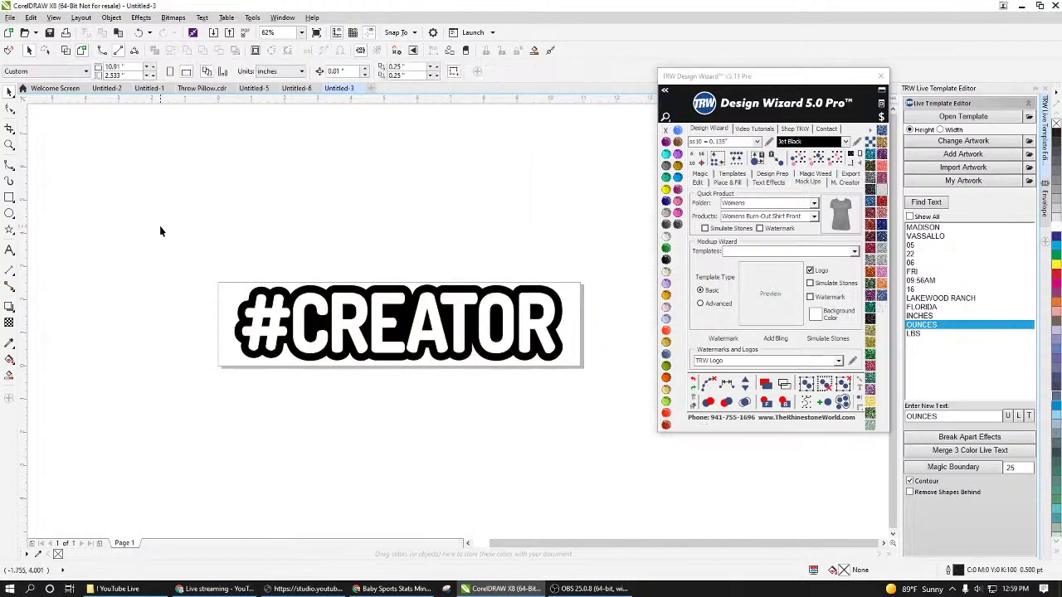
Step: Export the #CREATOR design as an SVG file with text as curves
click(10, 17)
click(55, 126)
click(10, 20)
click(133, 232)
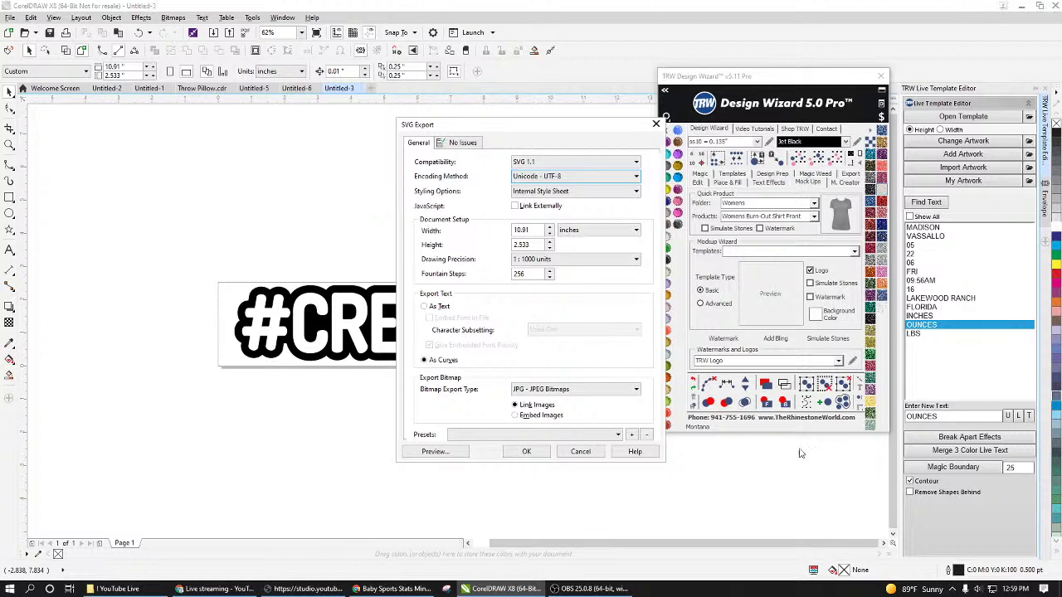
click(526, 451)
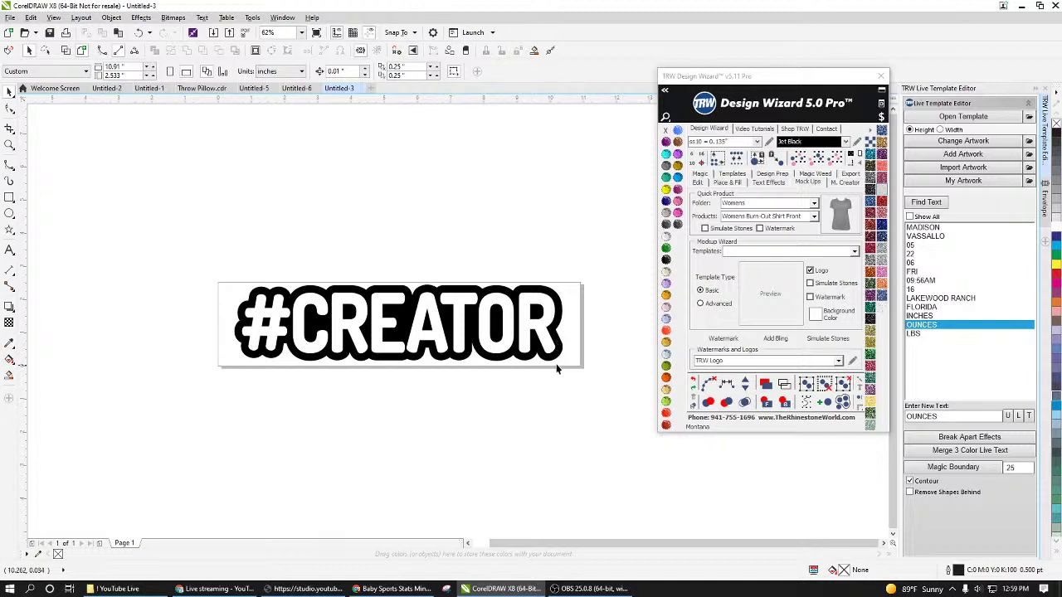
Step: Create a Stone Outline of ss10 Jet Black stones around the #CREATOR design
scroll(557, 332, up, 2)
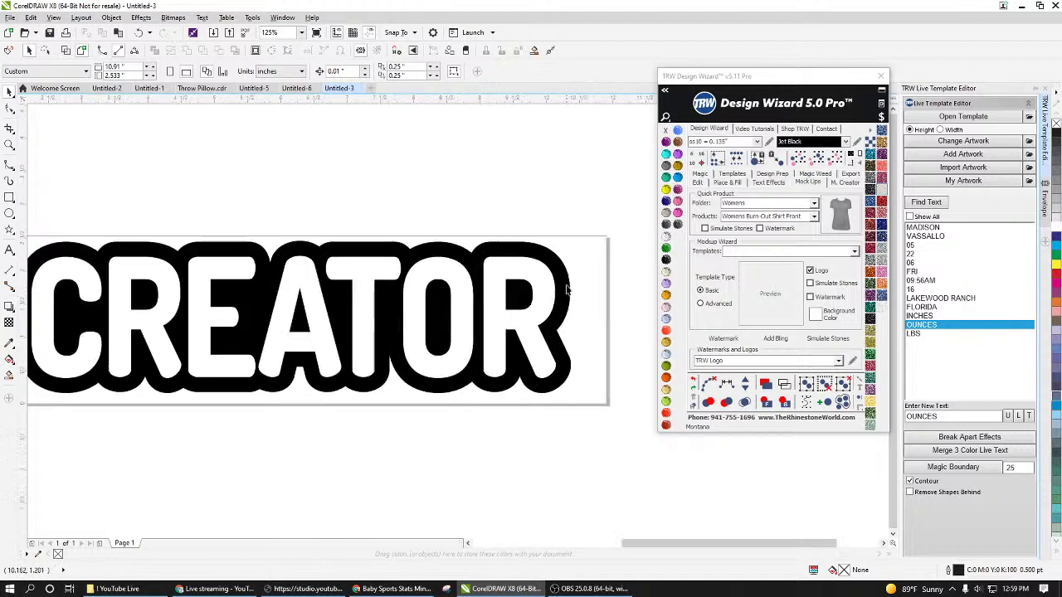
scroll(510, 396, down, 2)
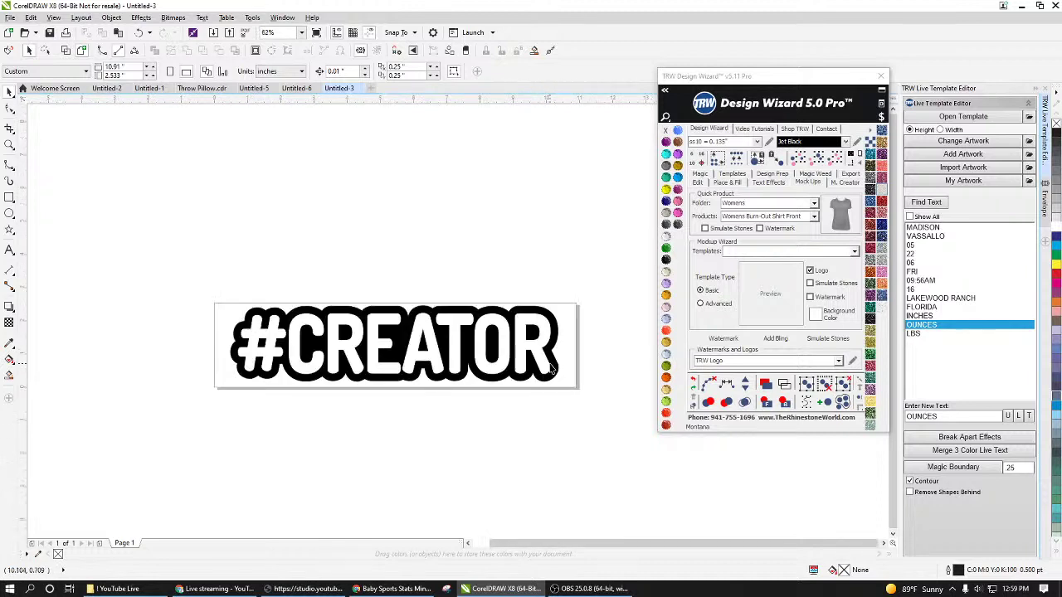
click(553, 363)
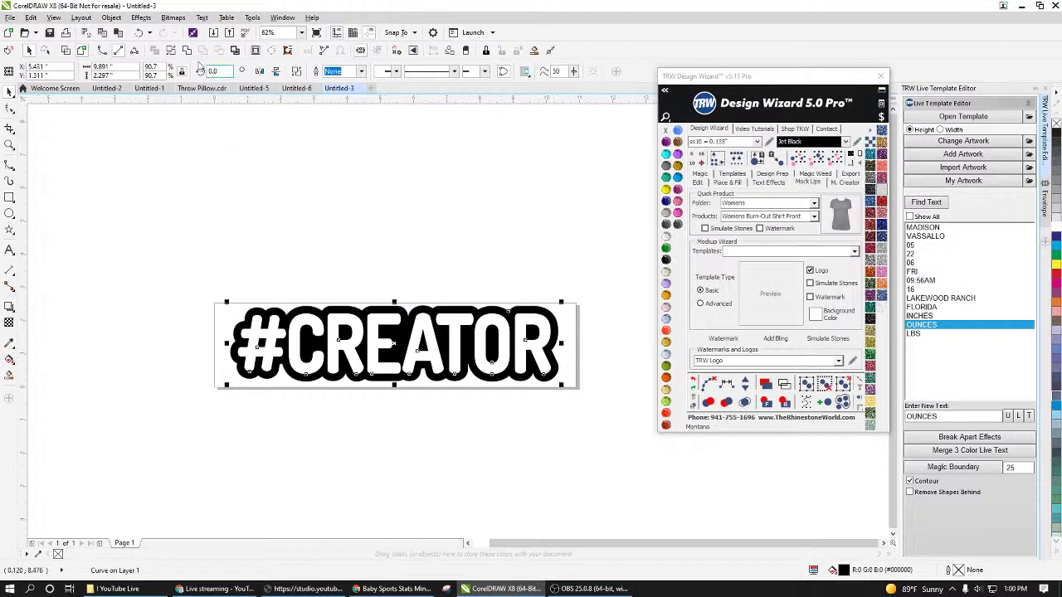
click(702, 175)
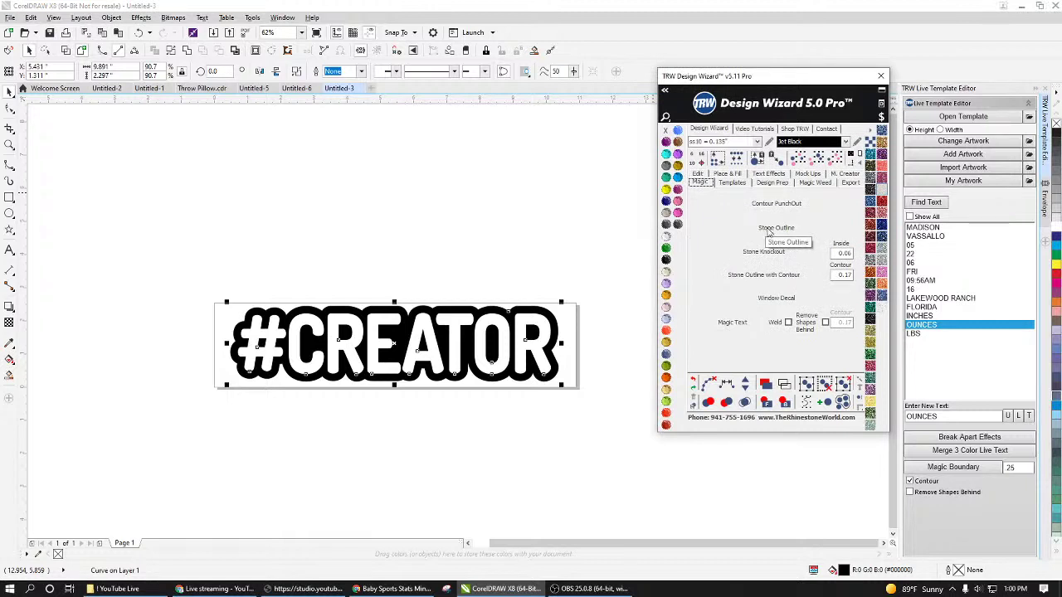
click(772, 231)
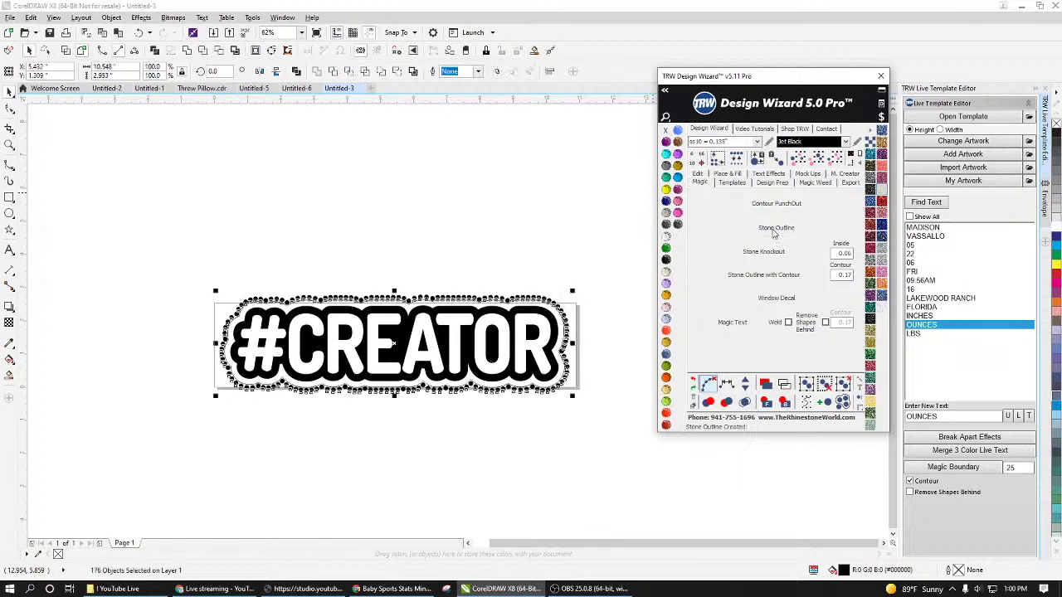
click(591, 352)
scroll(531, 353, up, 2)
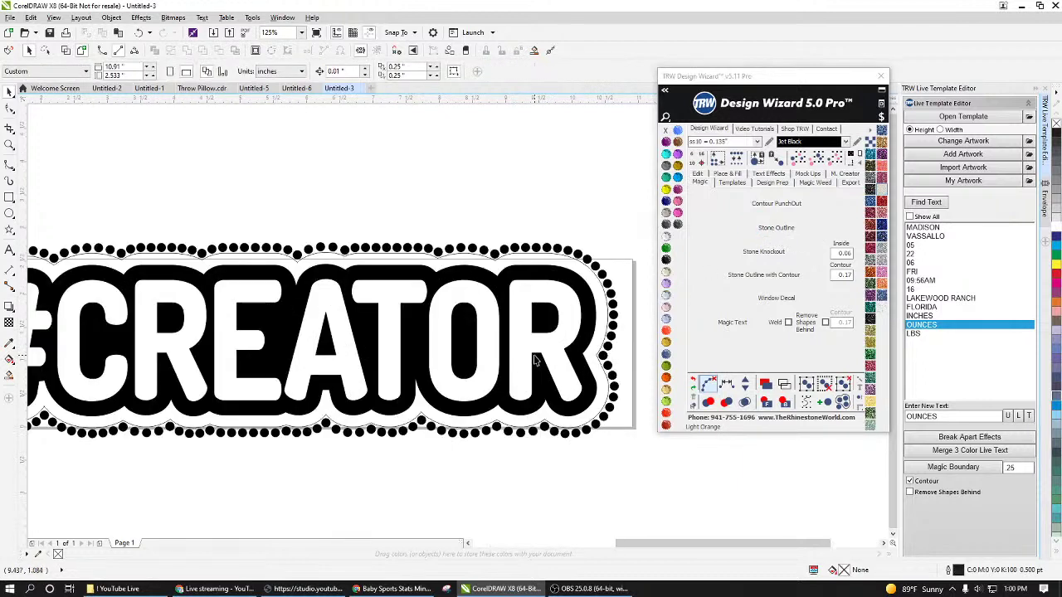
Step: Undo the stone outline and reselect the black #CREATOR shape
click(539, 356)
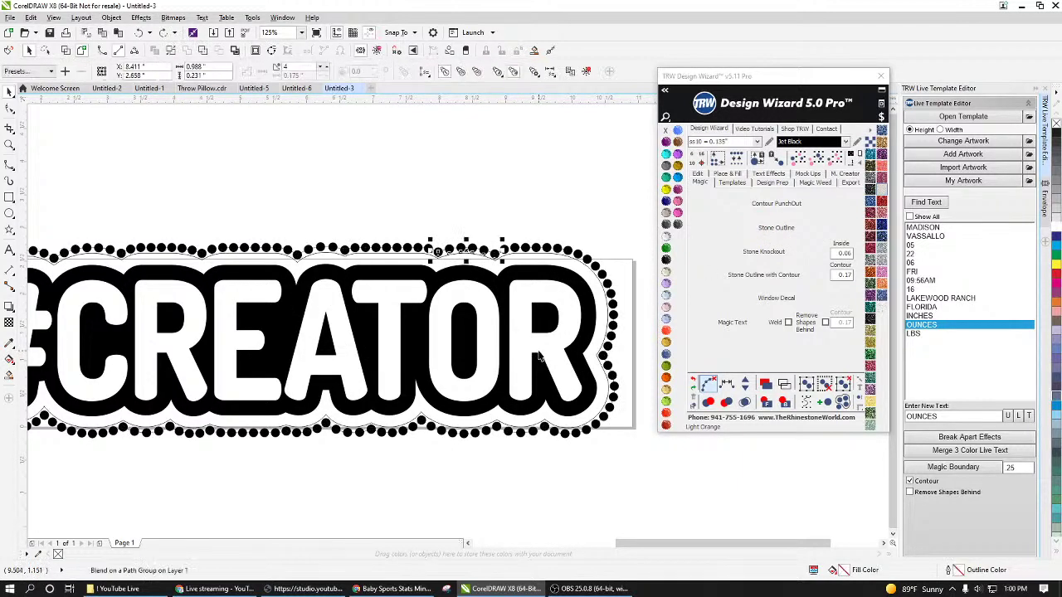
key(Delete)
click(595, 309)
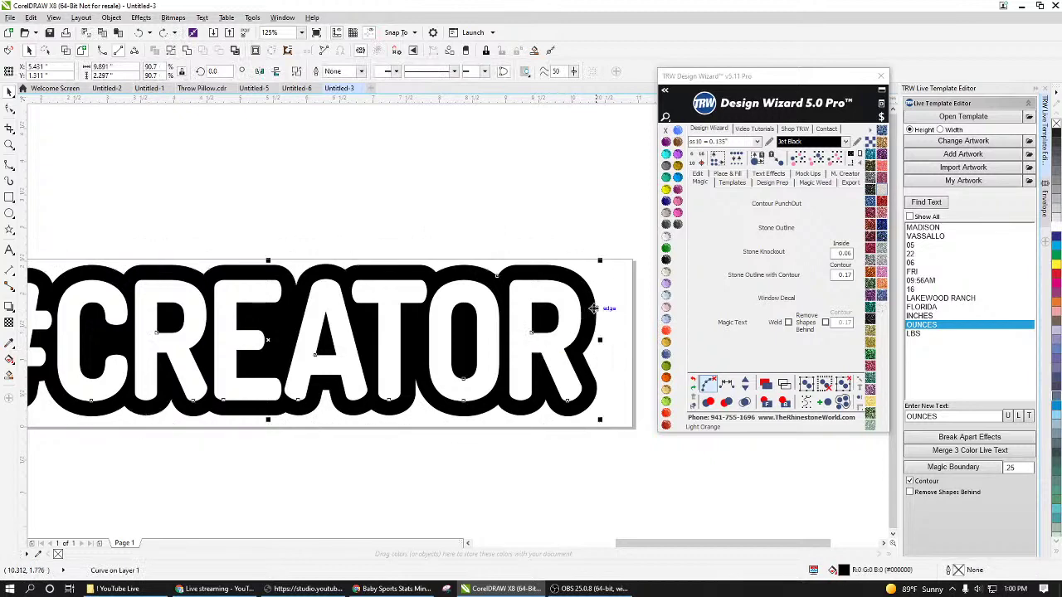
Step: Try a Stone Outline around the #CREATOR shape with the contour spacing set to .06
click(736, 176)
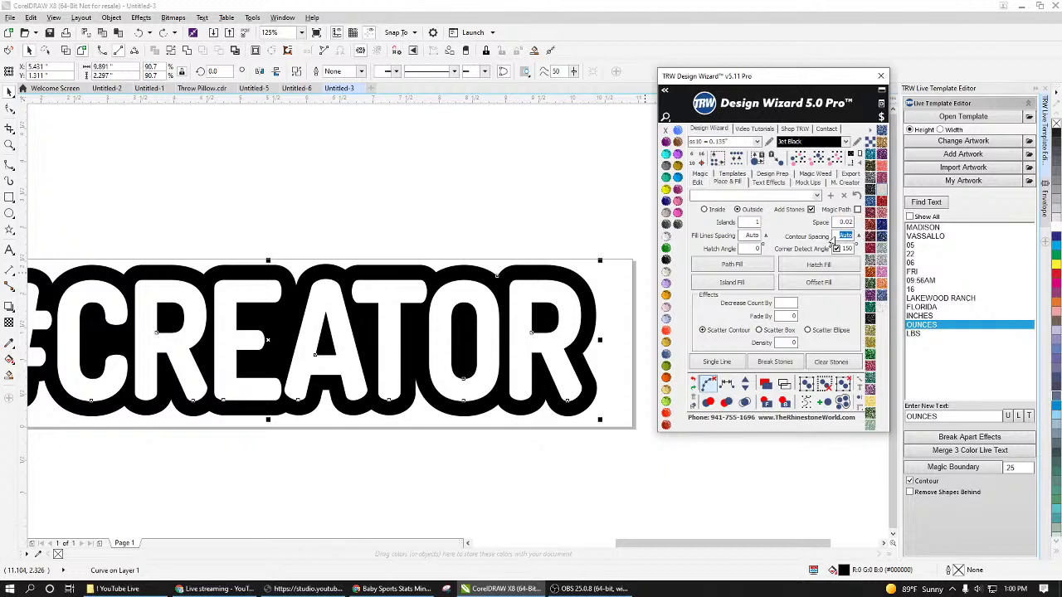
text(.06)
click(699, 175)
click(760, 231)
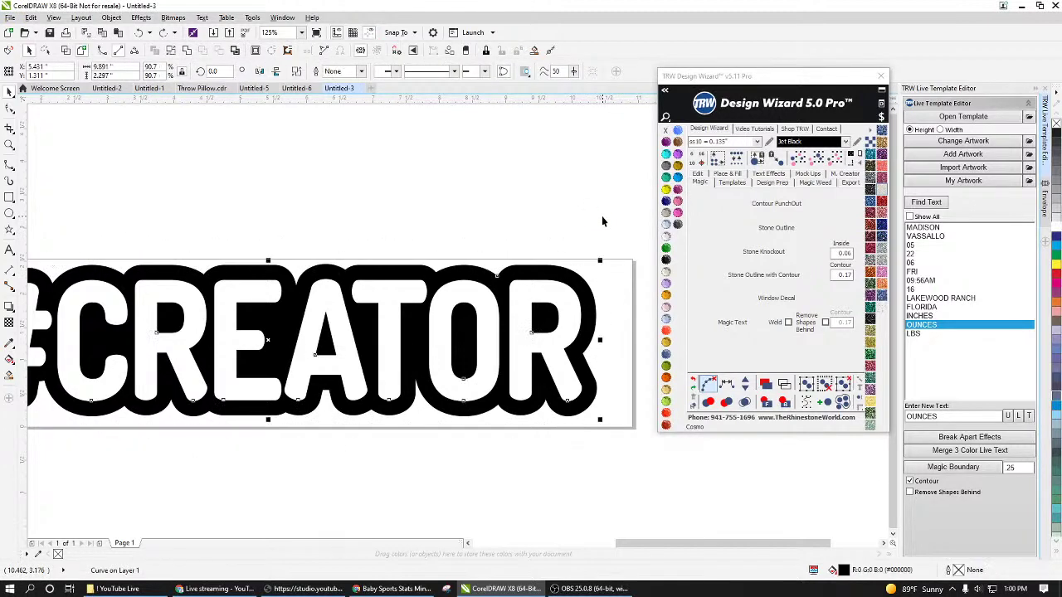
click(594, 305)
click(733, 177)
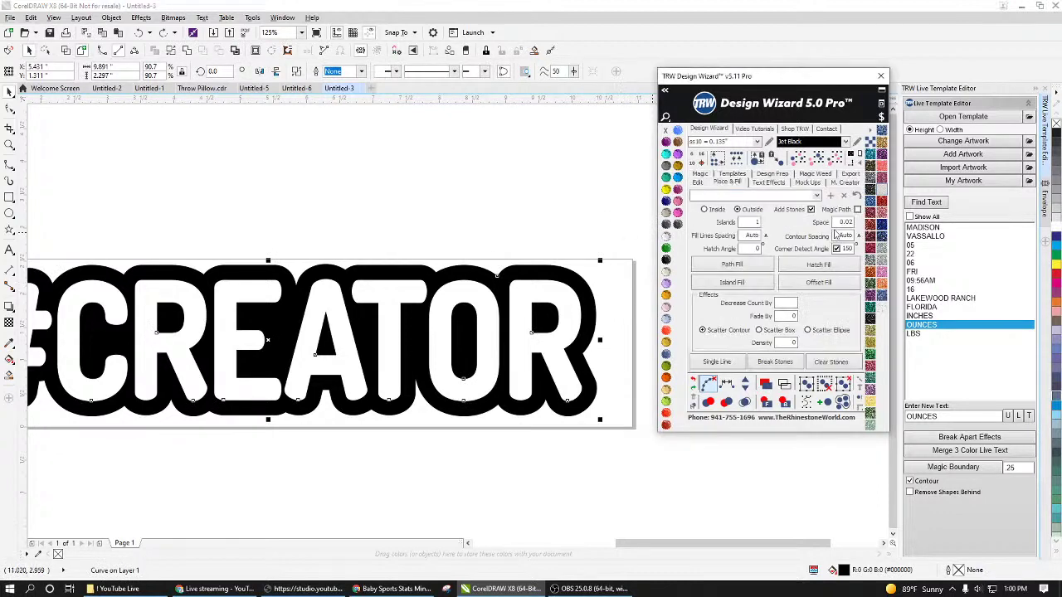
Step: Create an unfilled boundary curve around the outer edge of the #CREATOR shape, aligned with the design
click(580, 252)
scroll(580, 252, down, 1)
scroll(558, 278, up, 1)
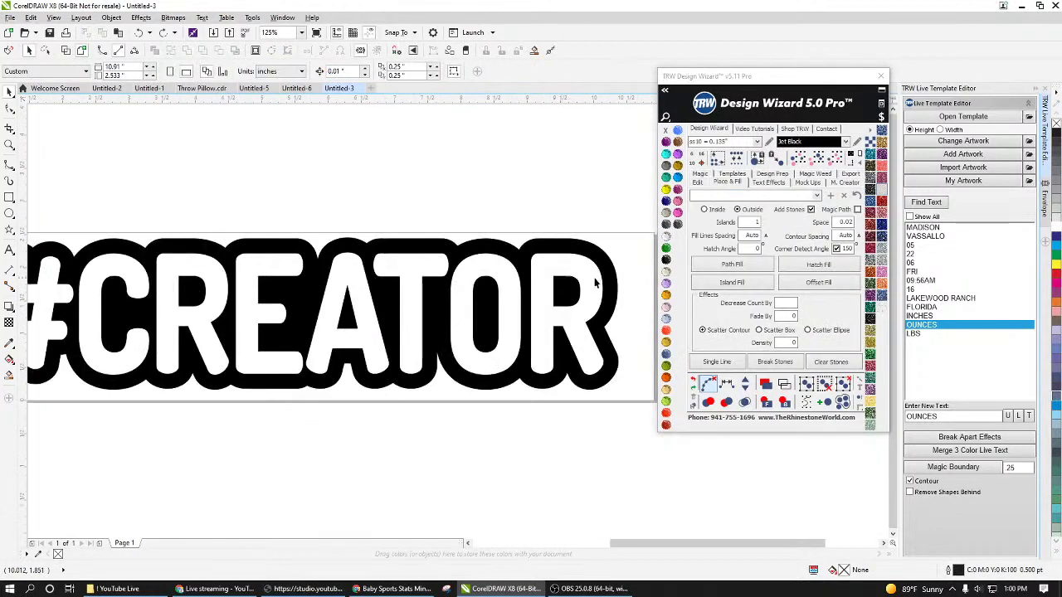
click(348, 249)
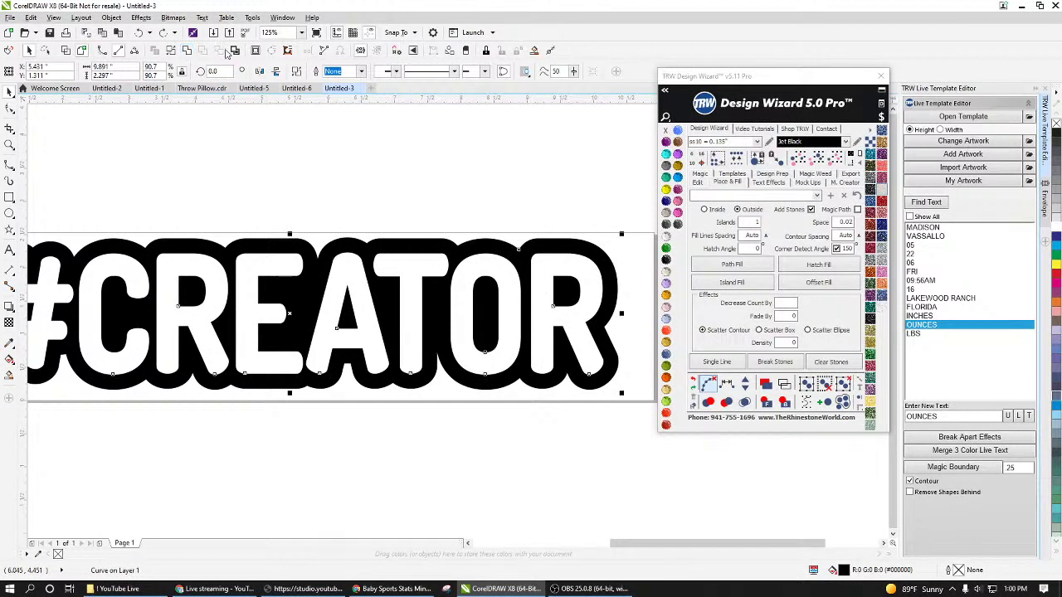
click(361, 283)
click(361, 283)
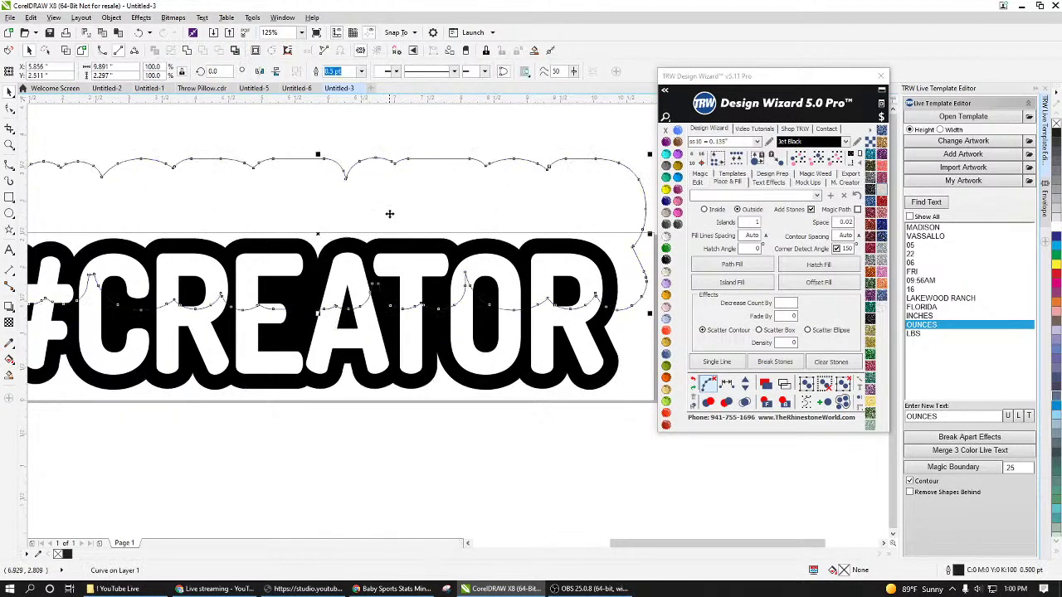
key(ctrl+z)
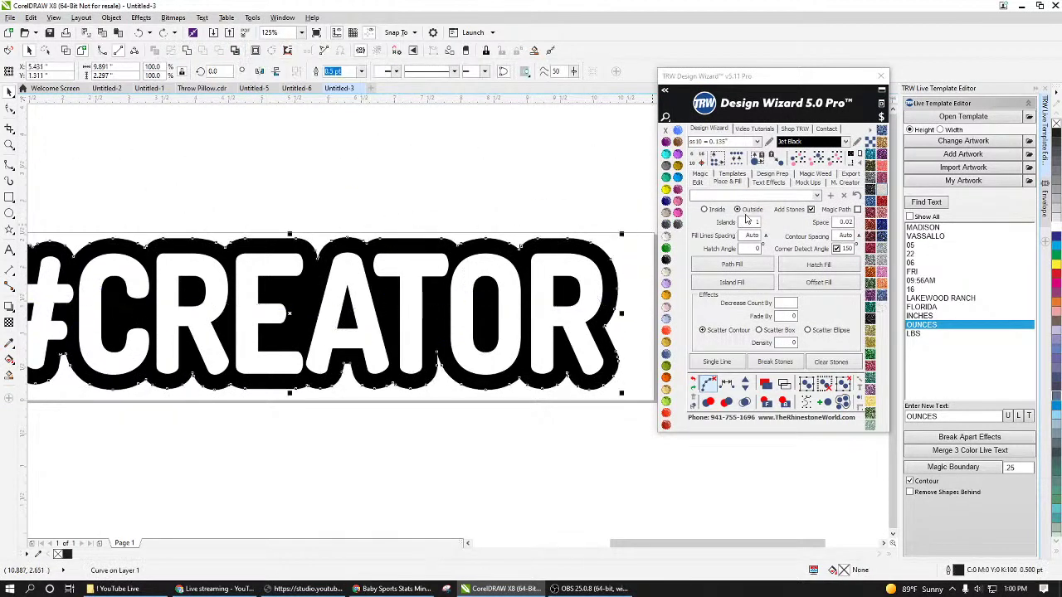
Step: Apply an outside Island Fill of ss10 Jet Black stones along the boundary curve and separate the stones from their path
click(737, 283)
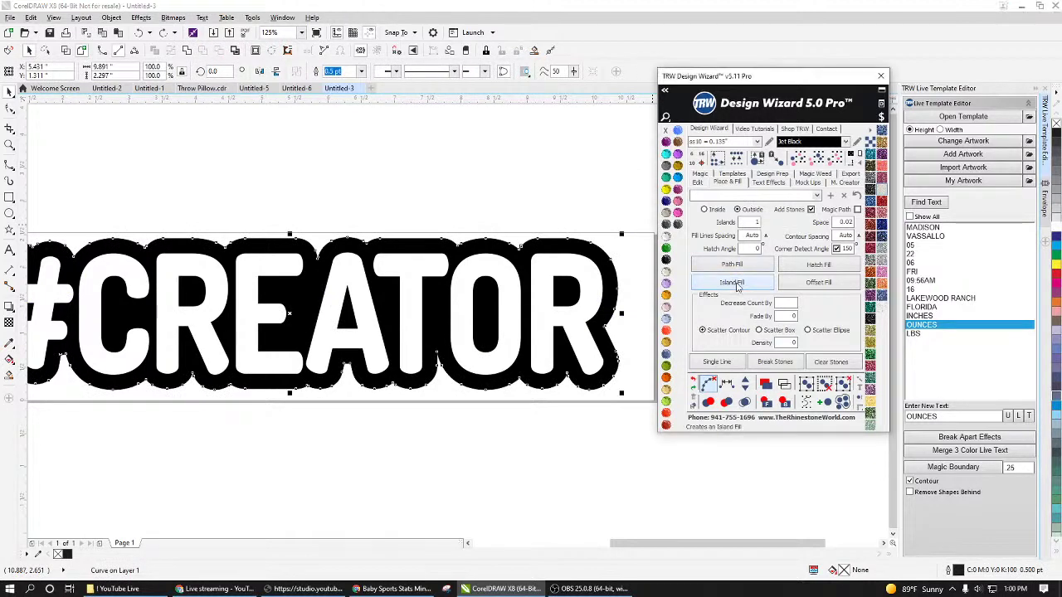
scroll(506, 153, down, 2)
drag(619, 167, 222, 369)
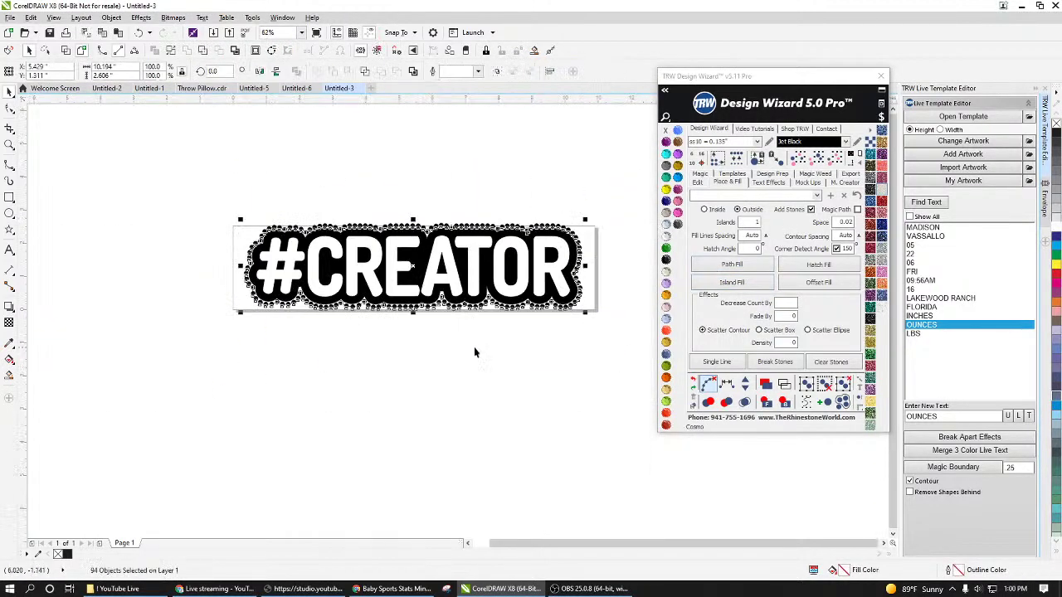
click(710, 386)
click(562, 344)
scroll(596, 270, up, 2)
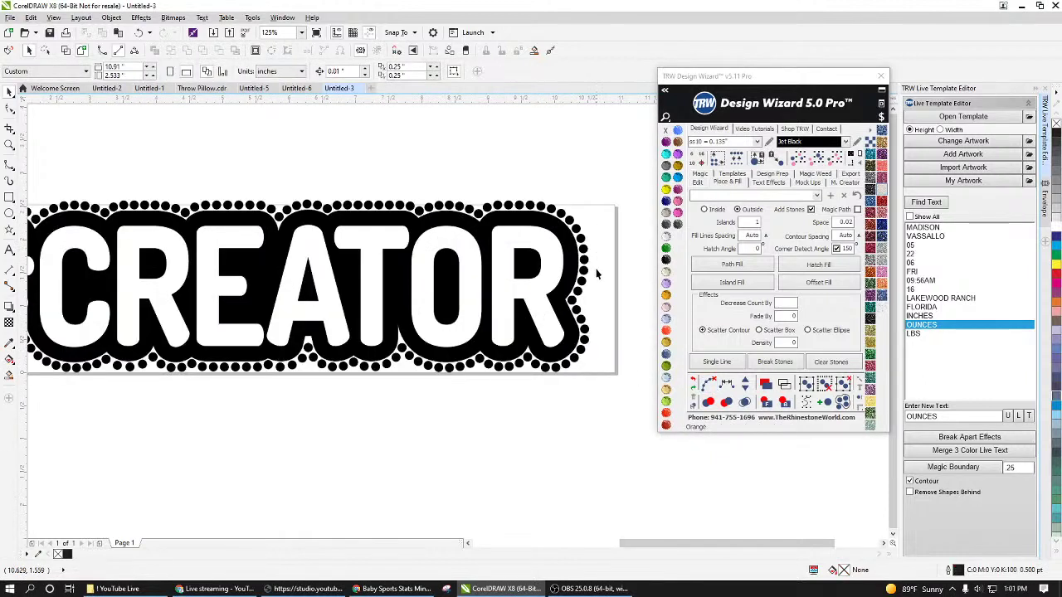
Step: Try a Rose Gold glitter fill on the curve surrounding the #CREATOR shape and undo it
click(596, 274)
click(750, 396)
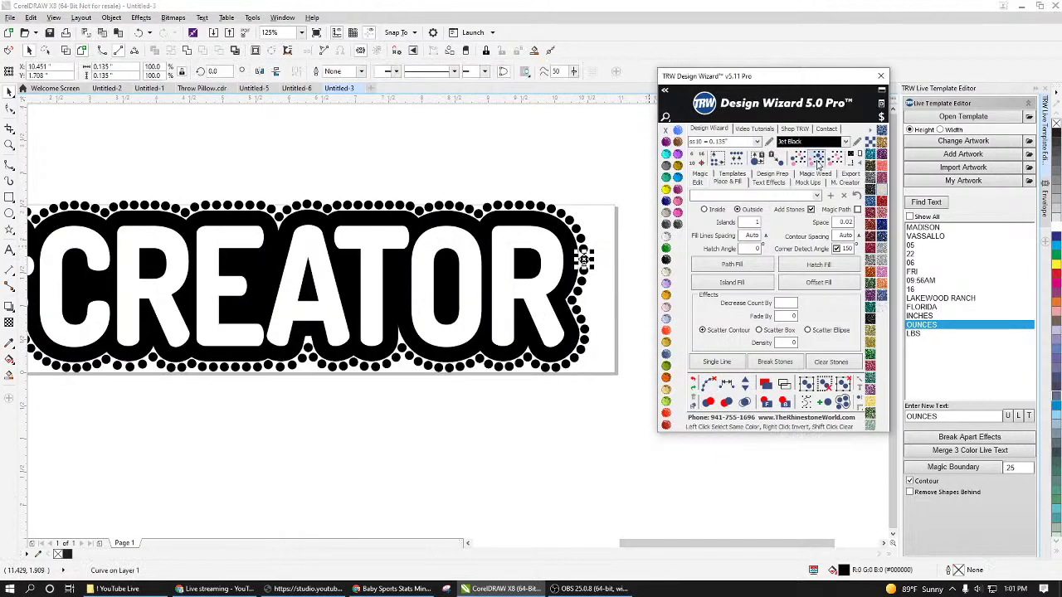
click(751, 397)
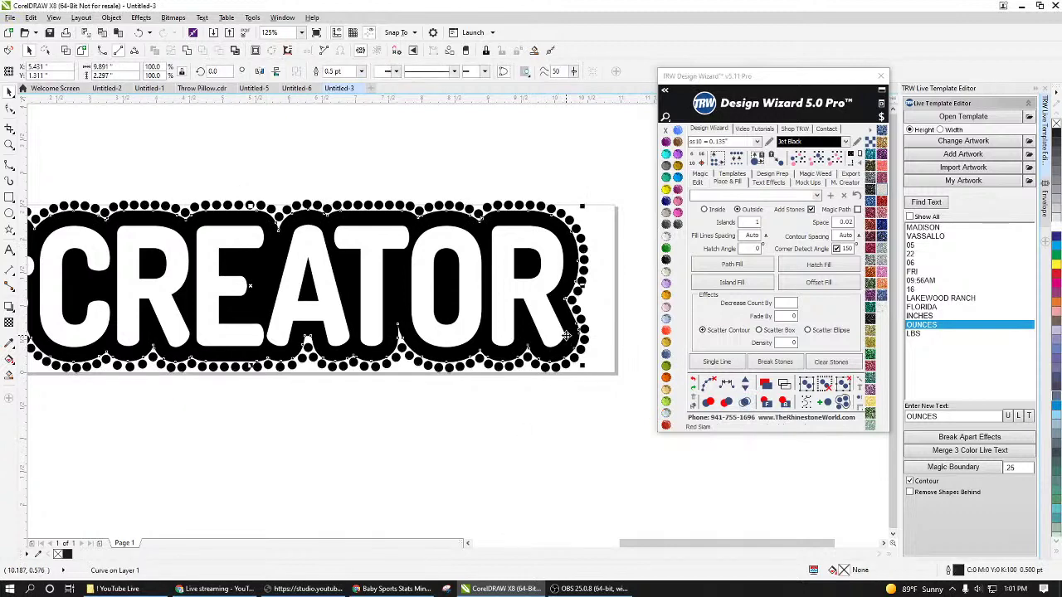
click(883, 214)
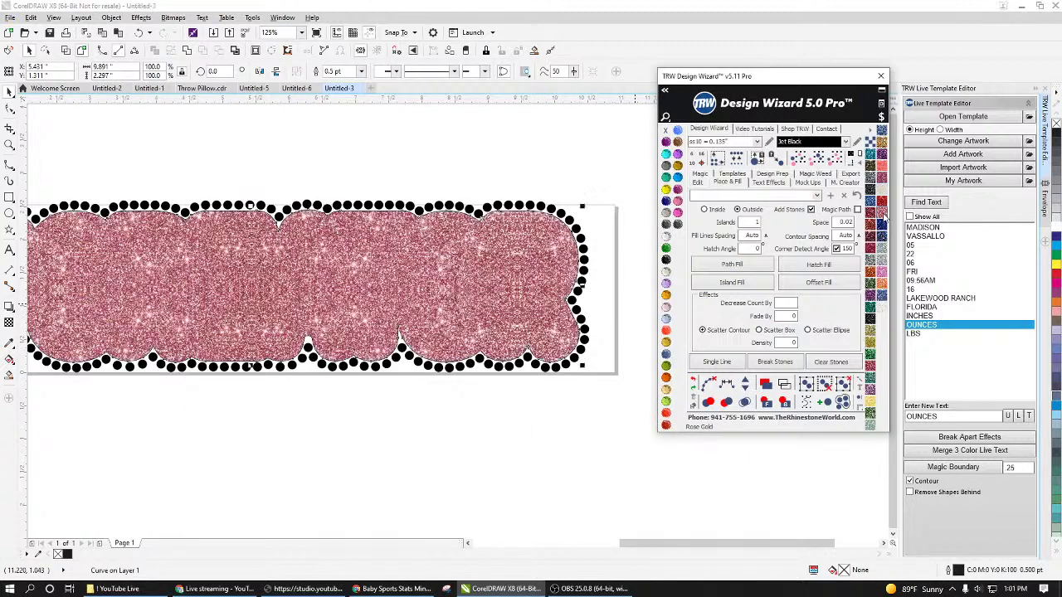
key(ctrl+z)
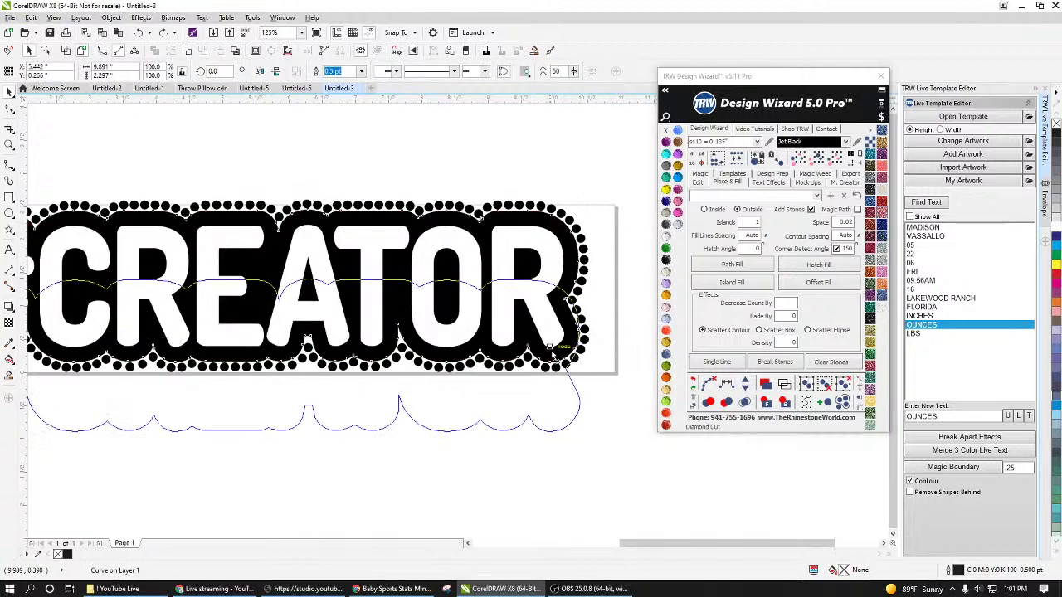
Step: Remove the boundary curve, and give the #CREATOR shape Translucent Light Pink glitter and all its outline stones the Crystal colour
click(578, 305)
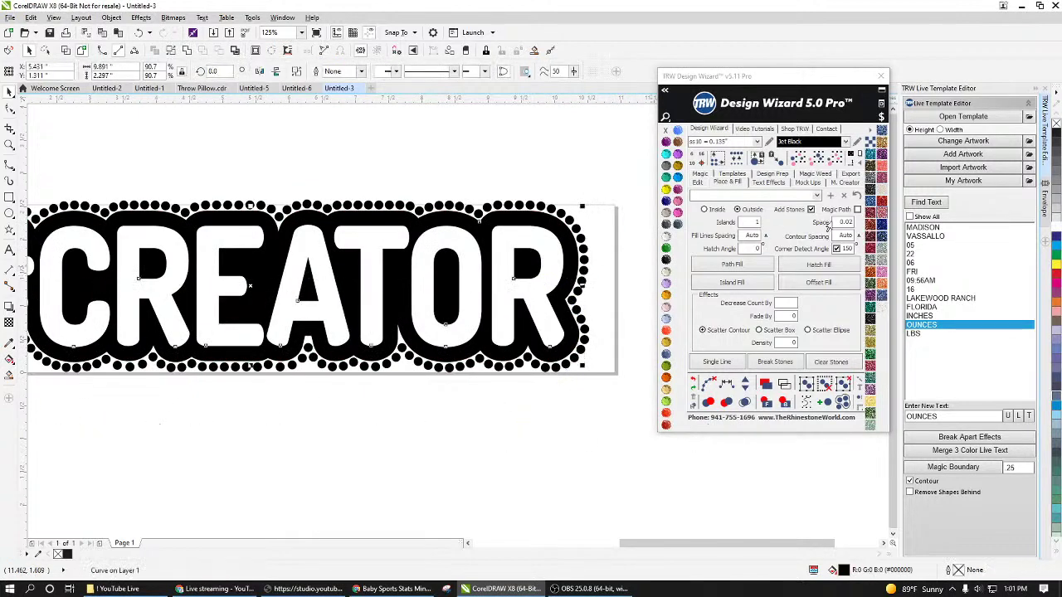
click(883, 270)
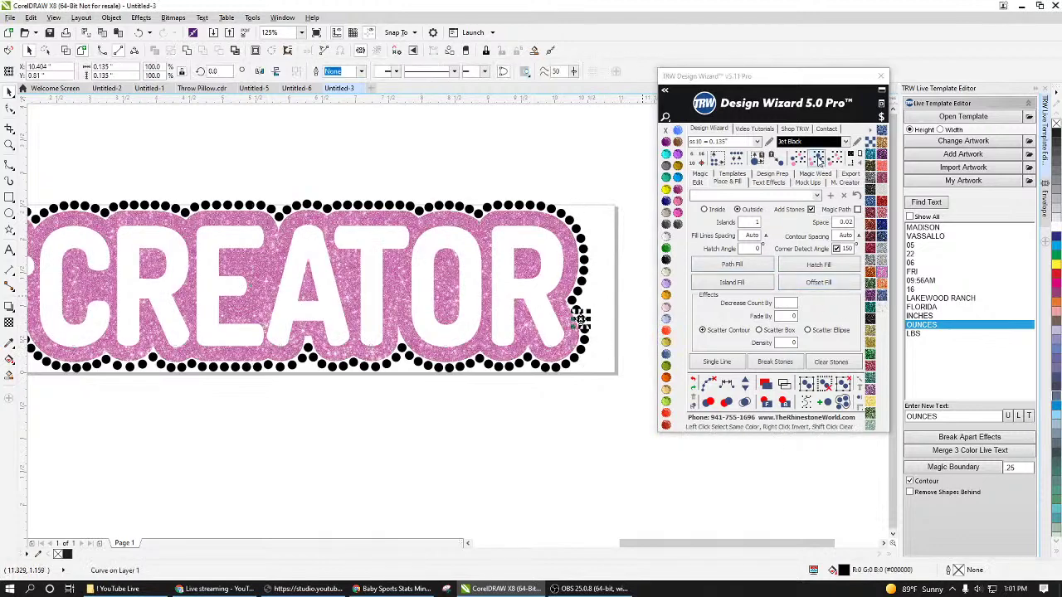
click(665, 248)
key(Escape)
key(F3)
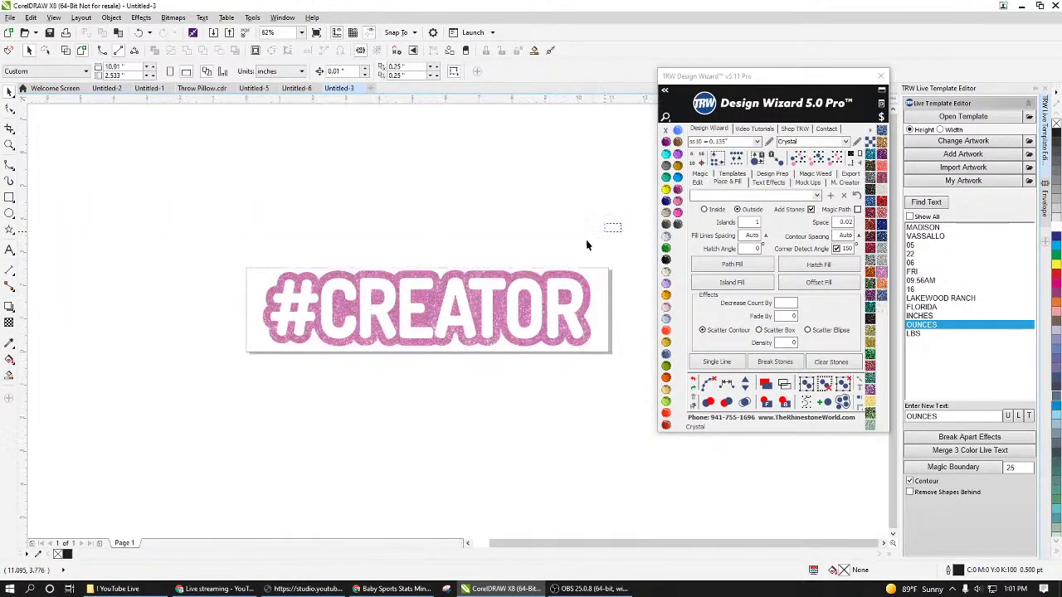
Step: Create a quick mockup of the whole design on the Womens Burn-Out Shirt Front with simulated stones
key(ctrl+a)
key(shift+F2)
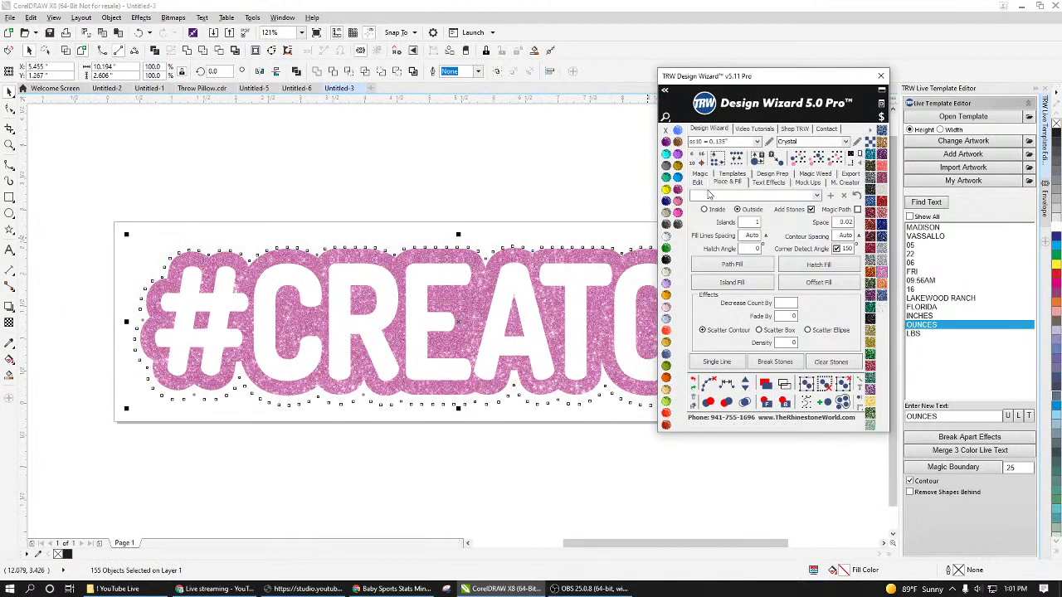
click(807, 182)
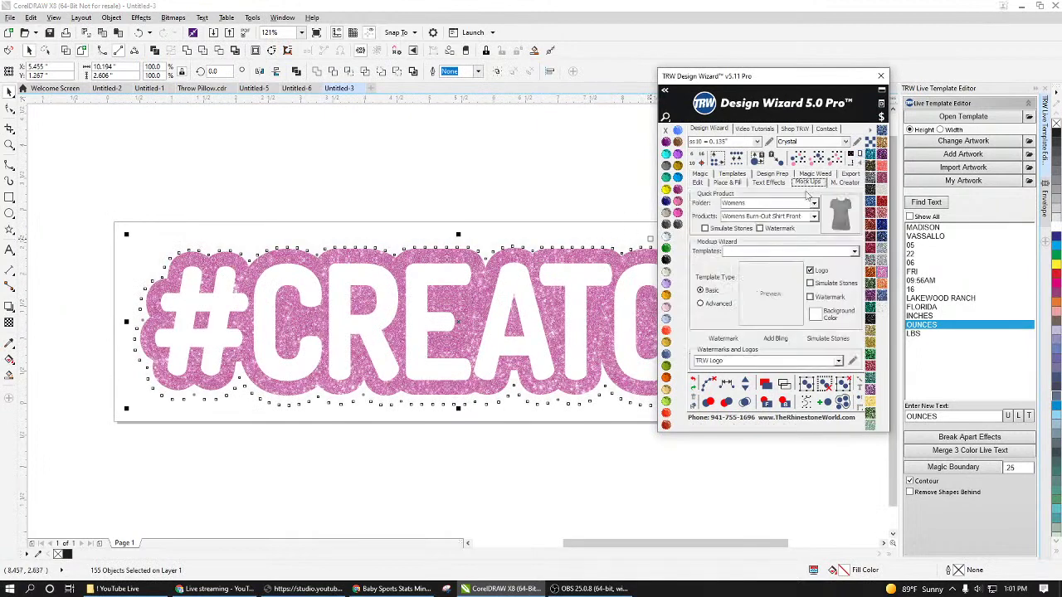
click(704, 228)
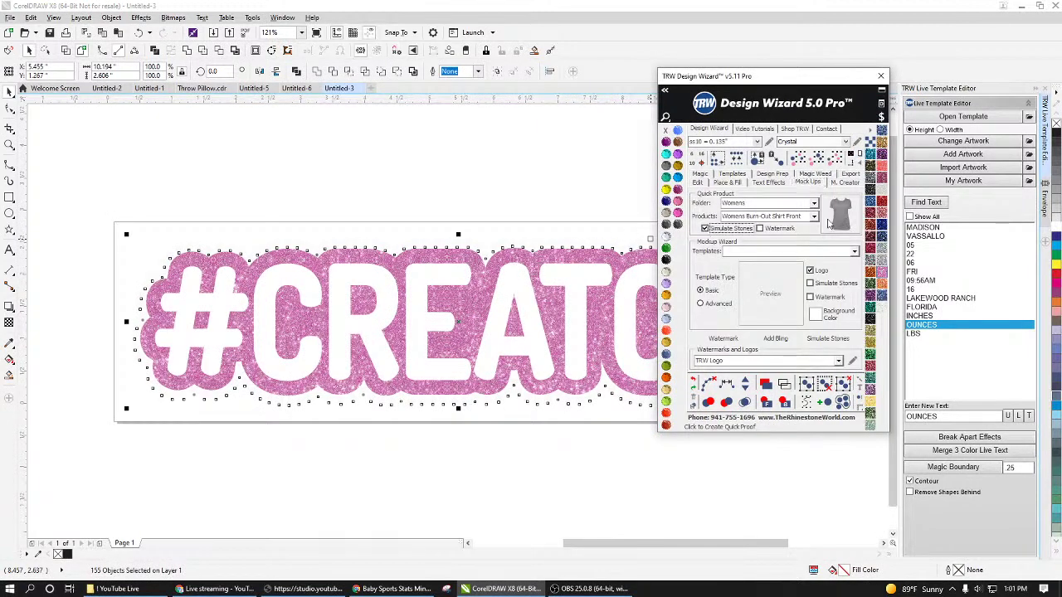
click(840, 218)
Step: Recolour the shirt in the mockup to Jet Black
click(505, 368)
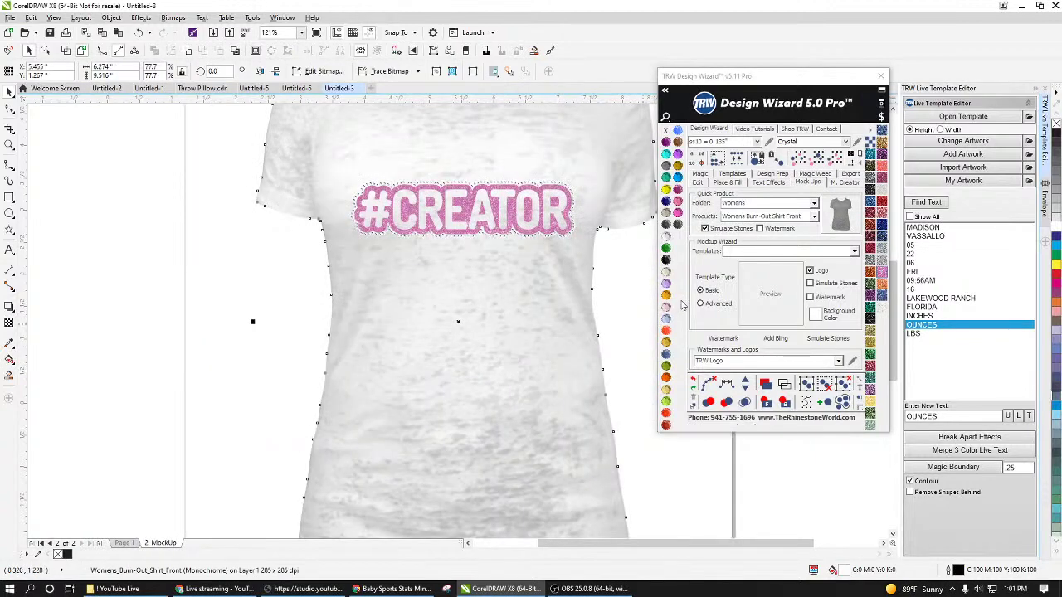
click(666, 237)
click(666, 263)
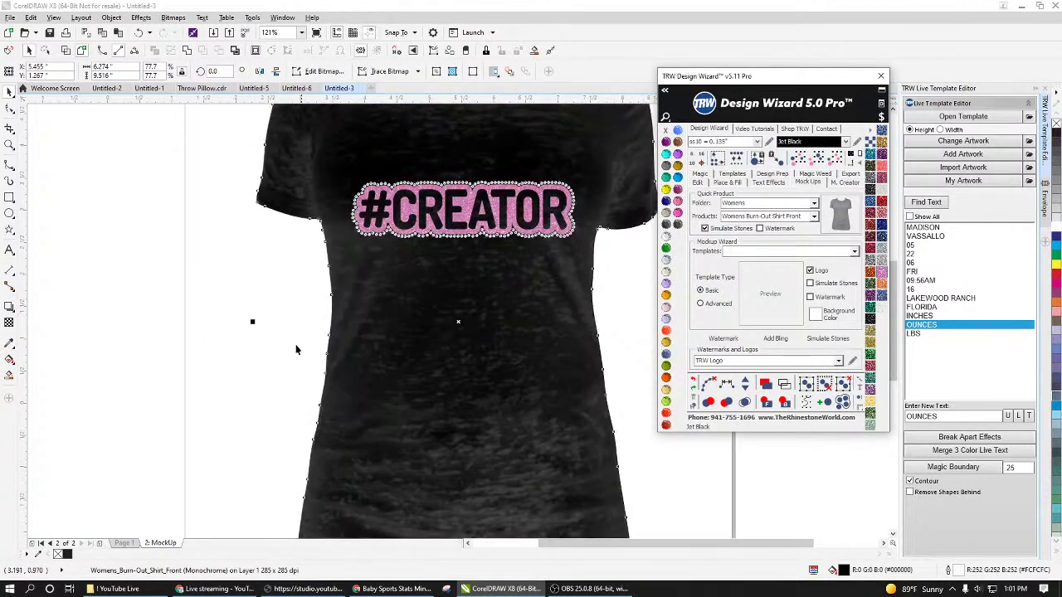
Step: Examine the glitter fill and simulated stone outline on the shirt mockup, both up close and as a whole
scroll(310, 388, down, 3)
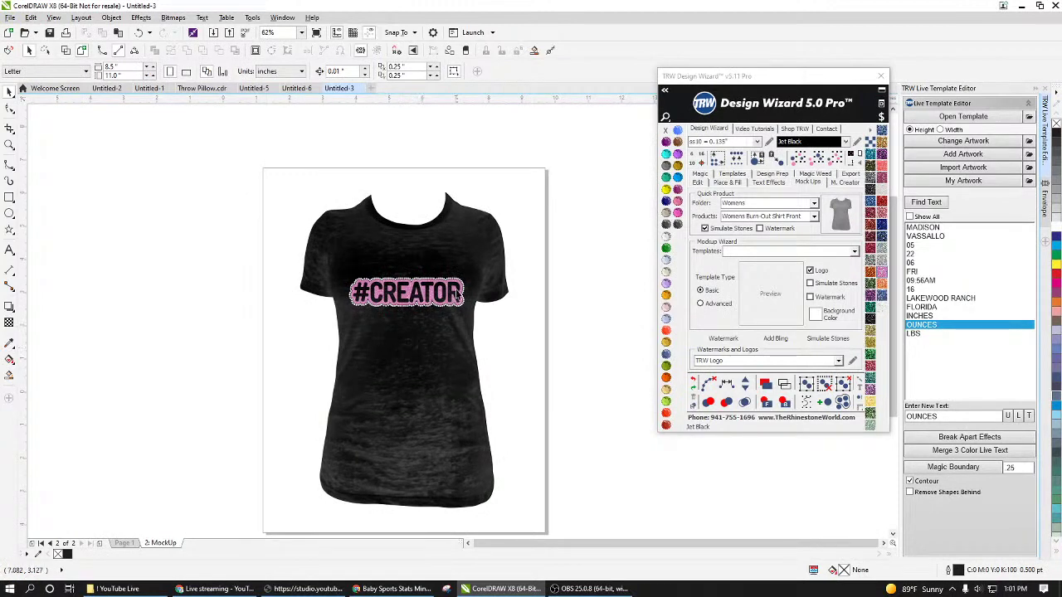
scroll(477, 264, up, 10)
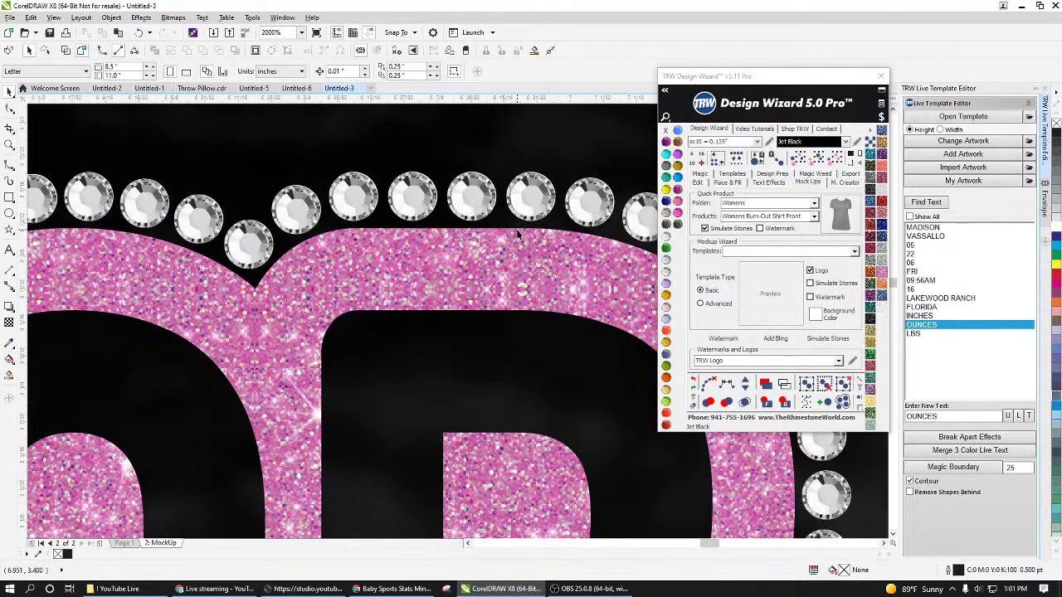
scroll(518, 235, down, 6)
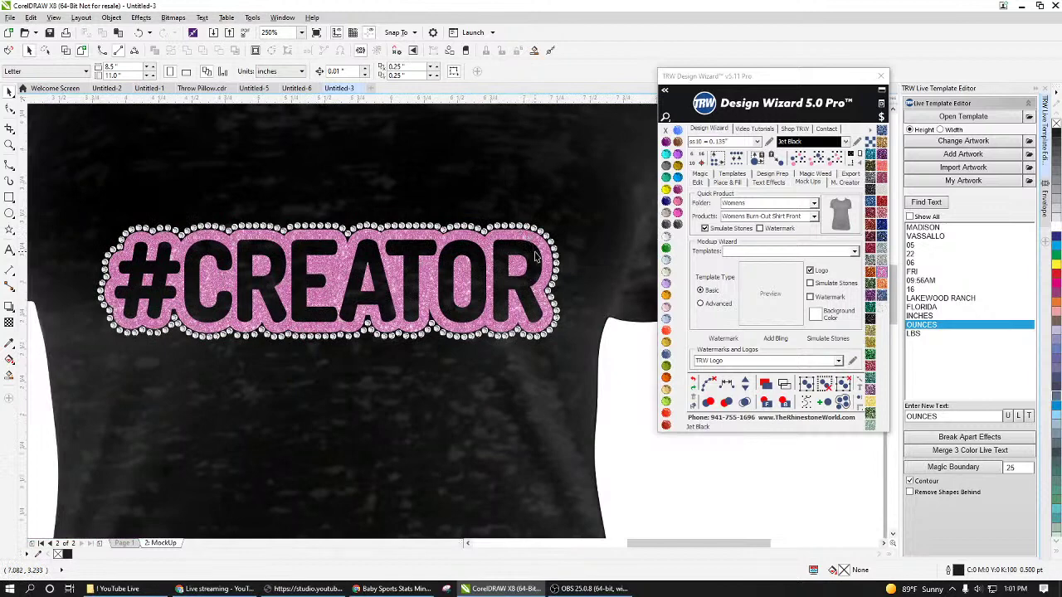
scroll(510, 272, down, 2)
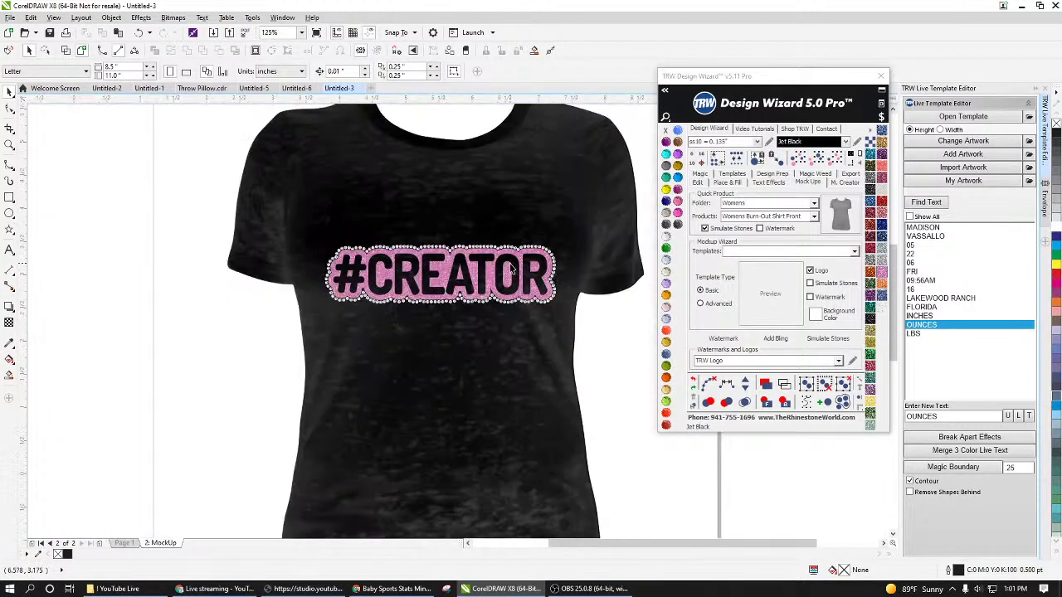
scroll(510, 272, up, 2)
scroll(506, 274, down, 3)
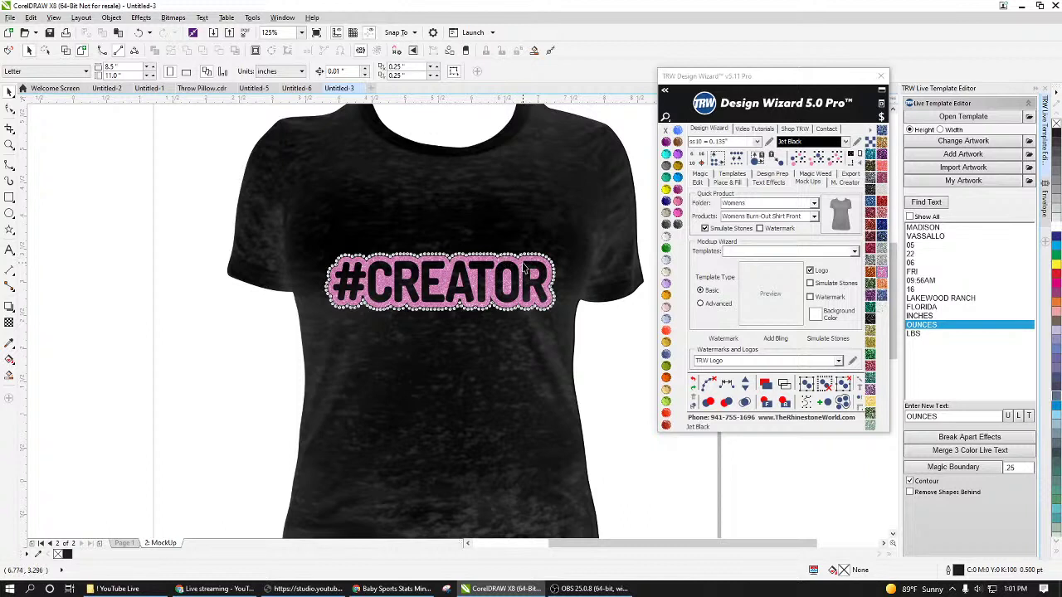
scroll(516, 267, down, 2)
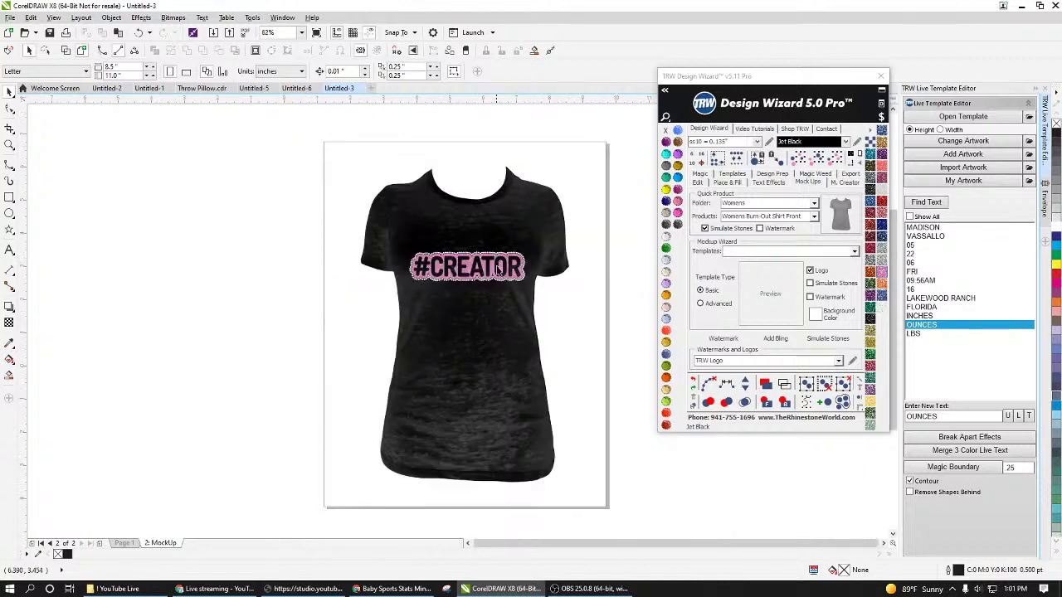
Step: Return to the design on Page 1 and check the pricing information for the complete #CREATOR artwork
click(123, 543)
drag(572, 295, 358, 410)
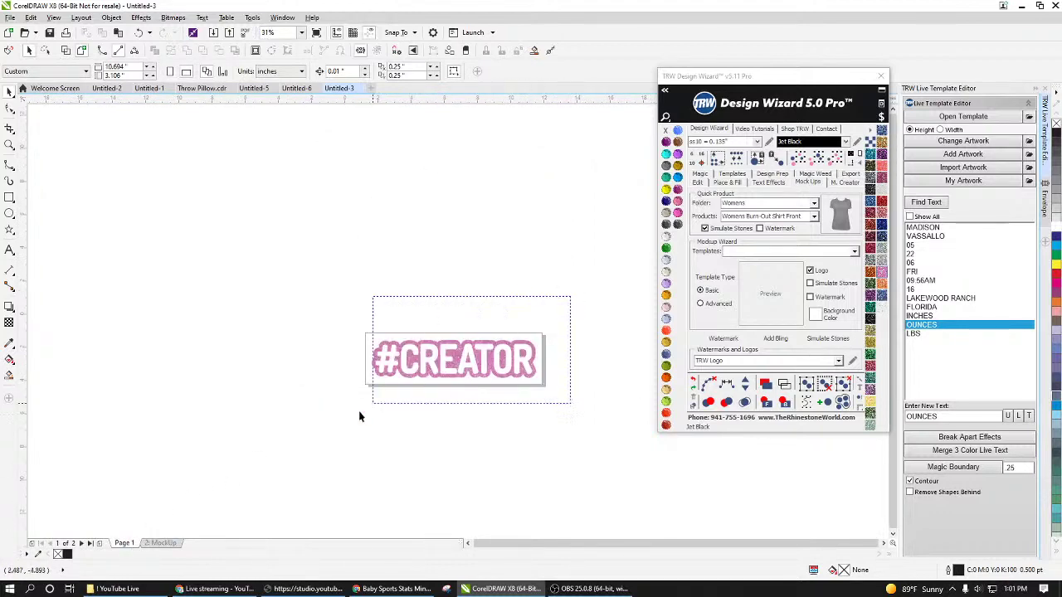
key(shift+F2)
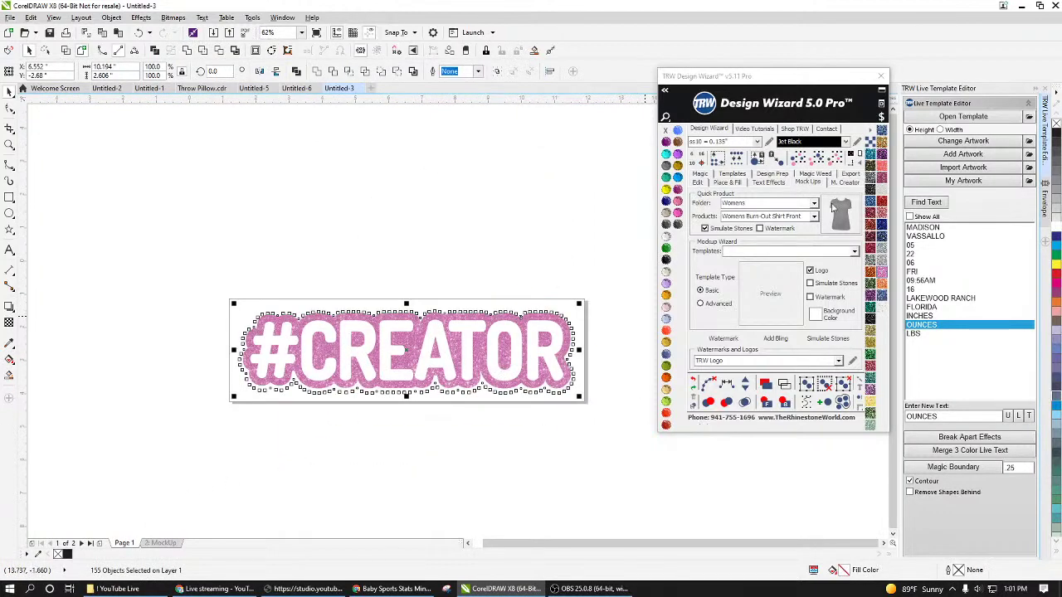
click(881, 117)
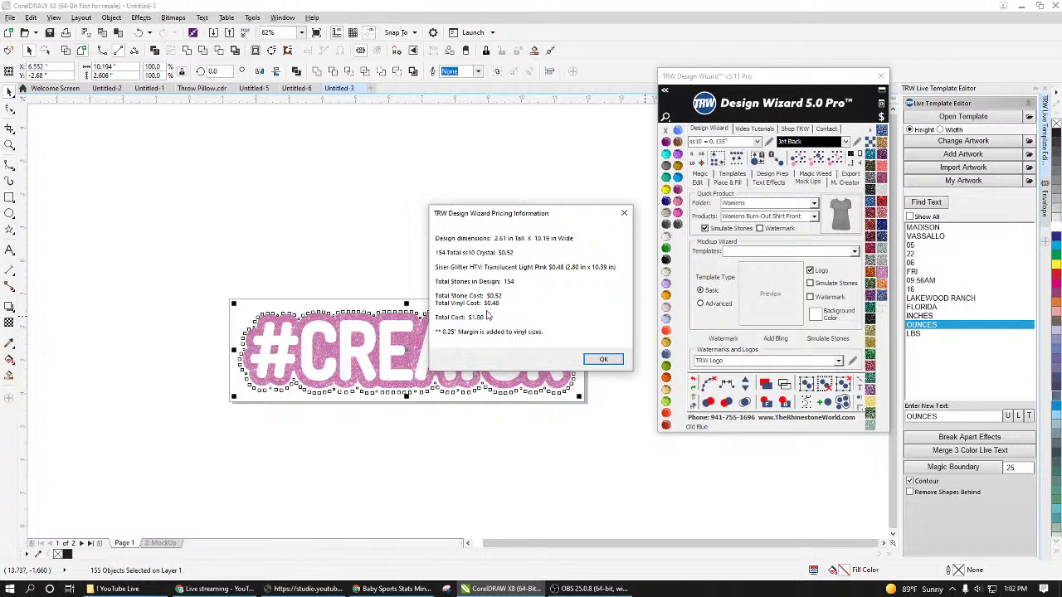
click(625, 215)
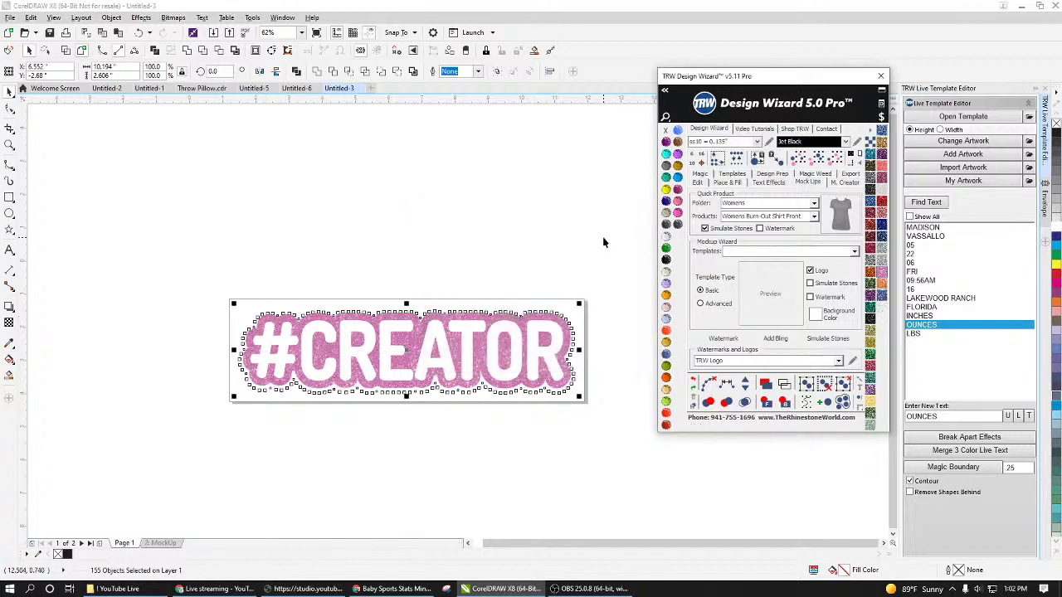
Step: Recolour the outline stones around the letters TOR to Citrine
click(602, 236)
drag(605, 271, 453, 473)
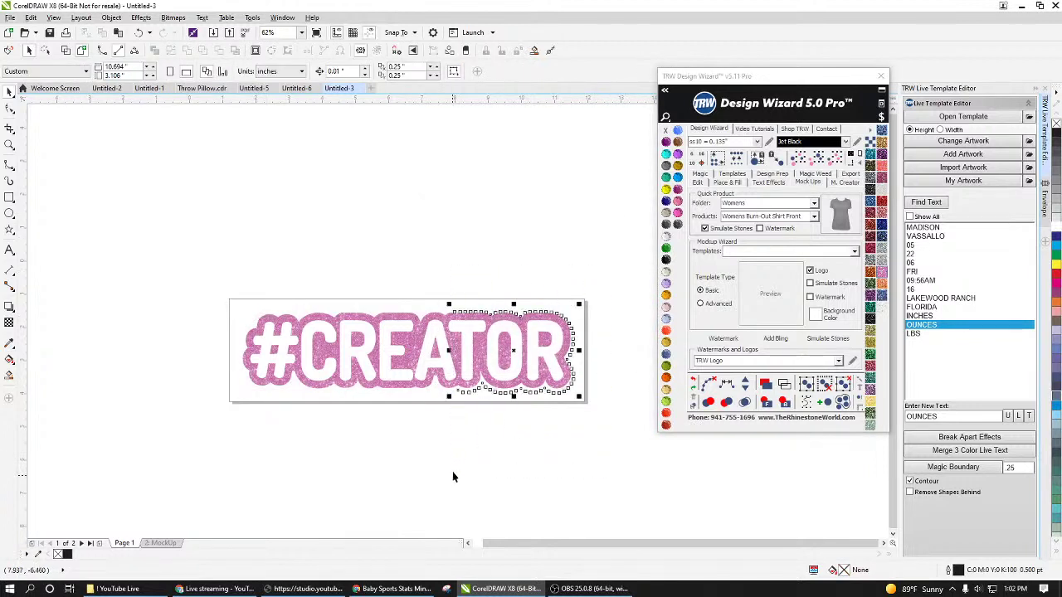
click(678, 189)
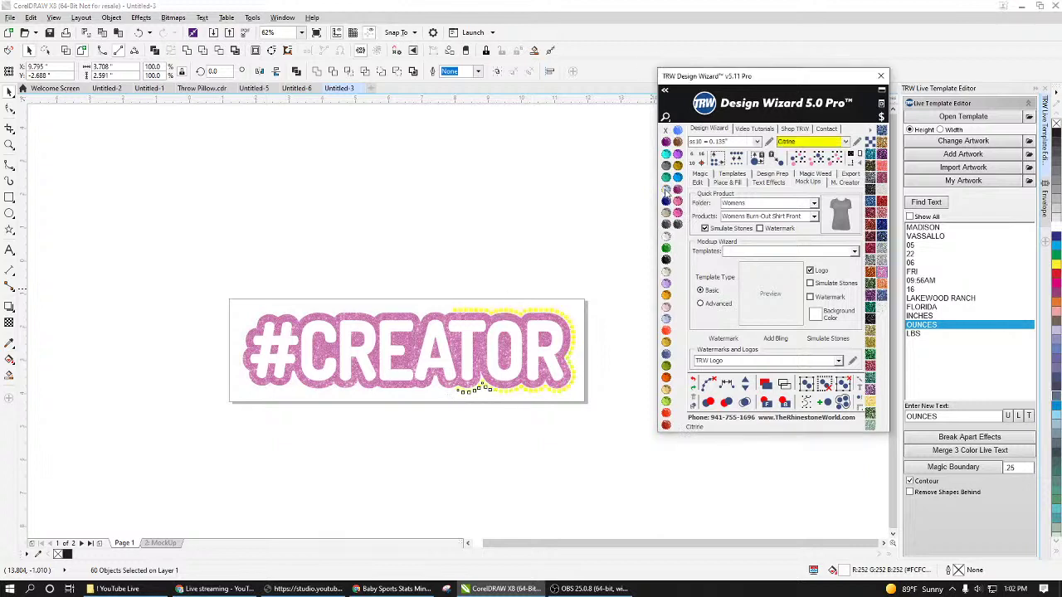
Step: Recolour the outline stones around the # symbol to TRW Blue
click(482, 280)
drag(466, 284, 351, 440)
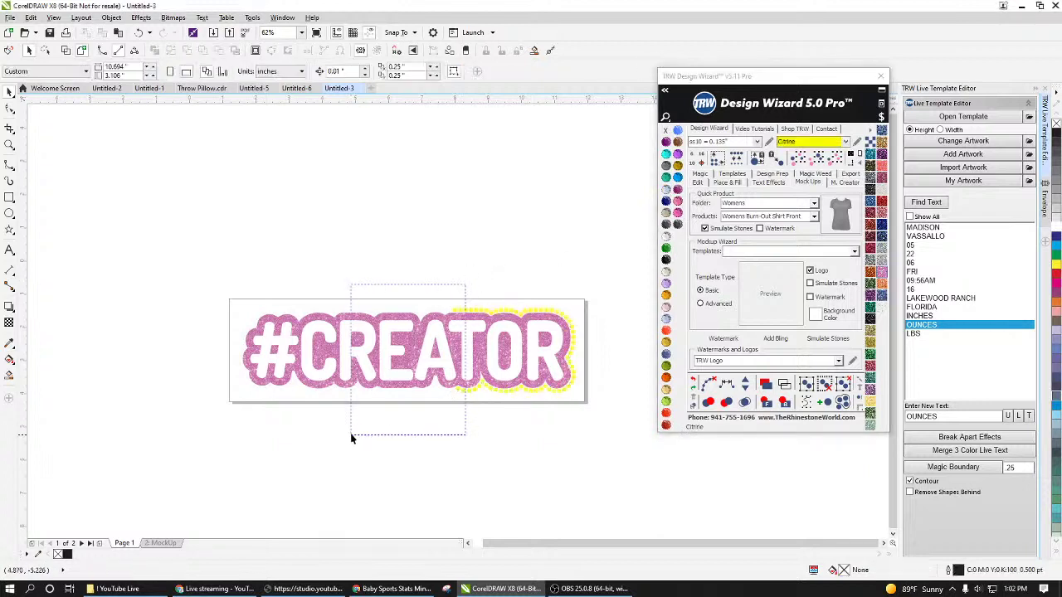
drag(226, 259, 295, 427)
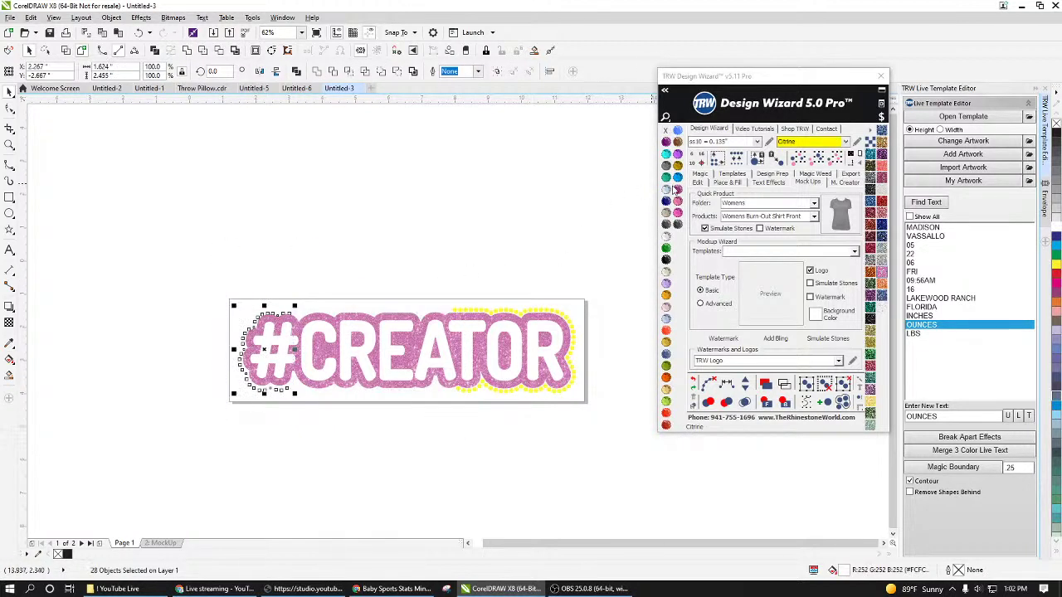
click(674, 189)
Step: Recolour the outline stones around the C to Aquamarine and those around RE to Citrine
click(299, 298)
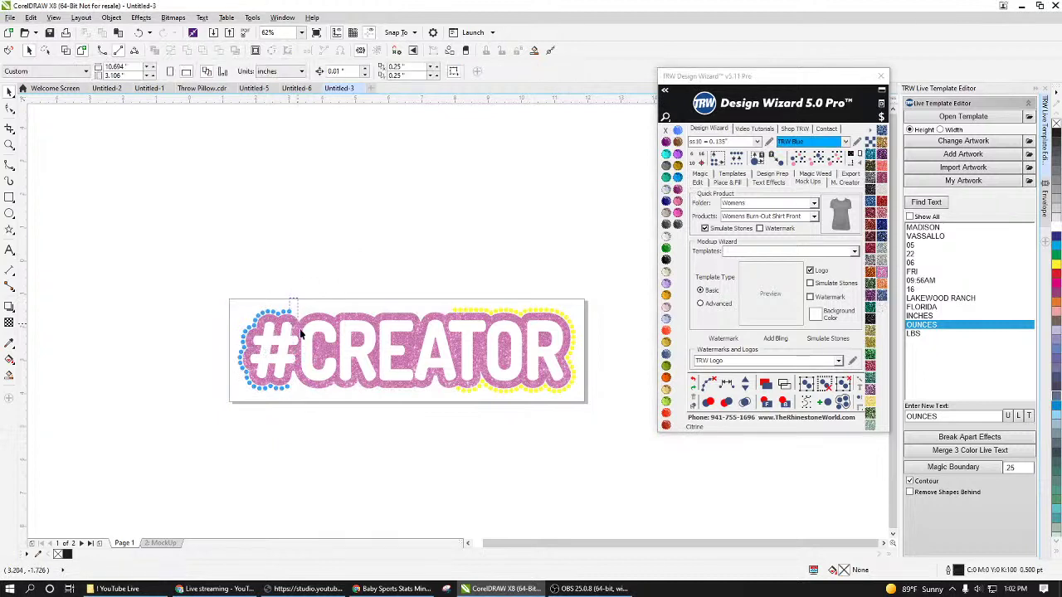
drag(301, 334, 341, 431)
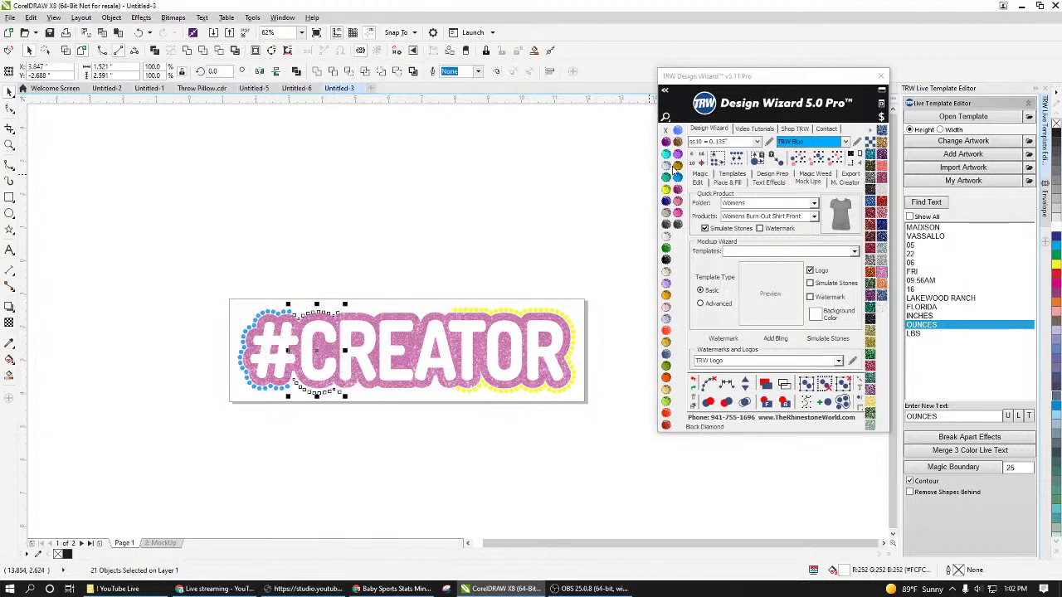
click(677, 176)
click(343, 288)
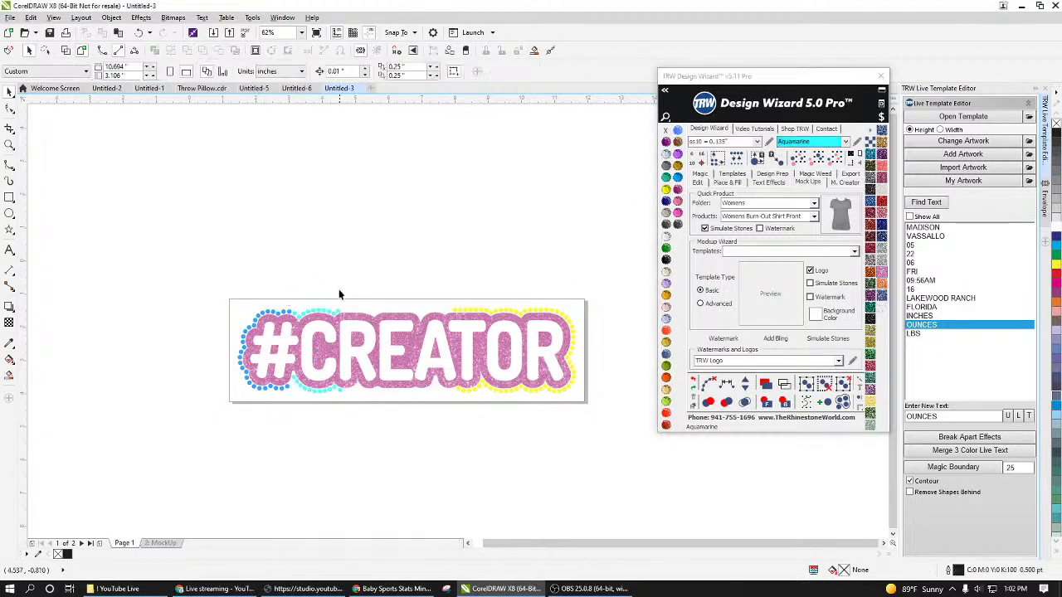
drag(339, 294, 416, 420)
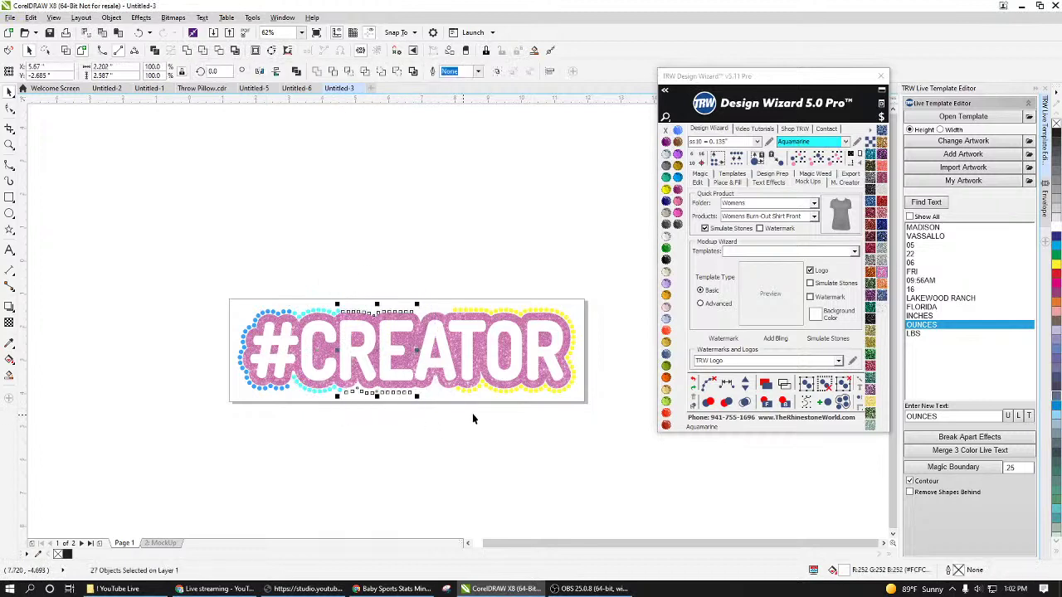
click(677, 189)
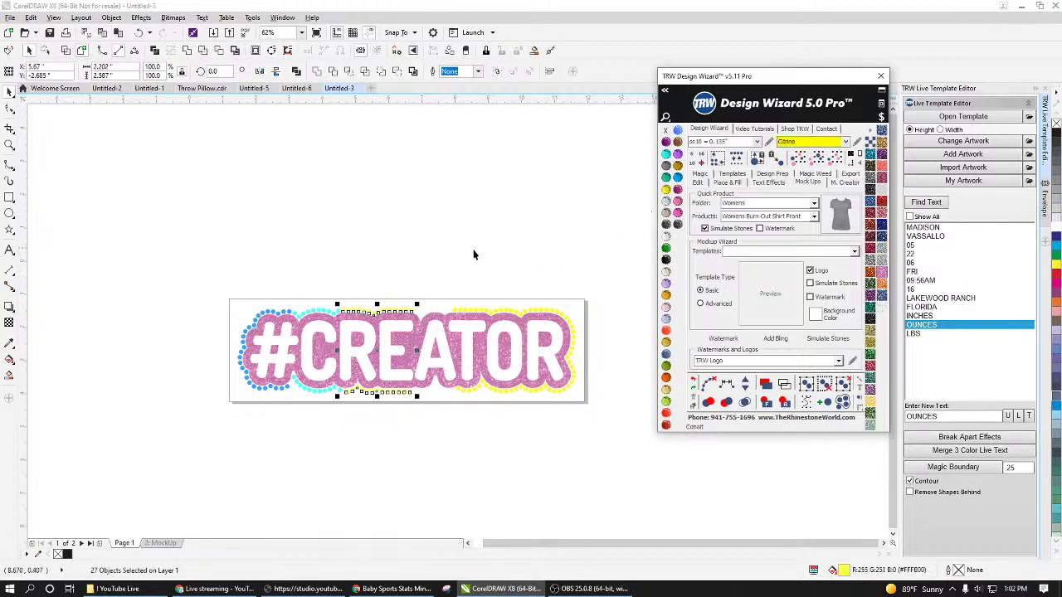
Step: Recolour the outline stones around the A to Blue Zircon and those around TO to Tanzanite
click(412, 292)
click(420, 318)
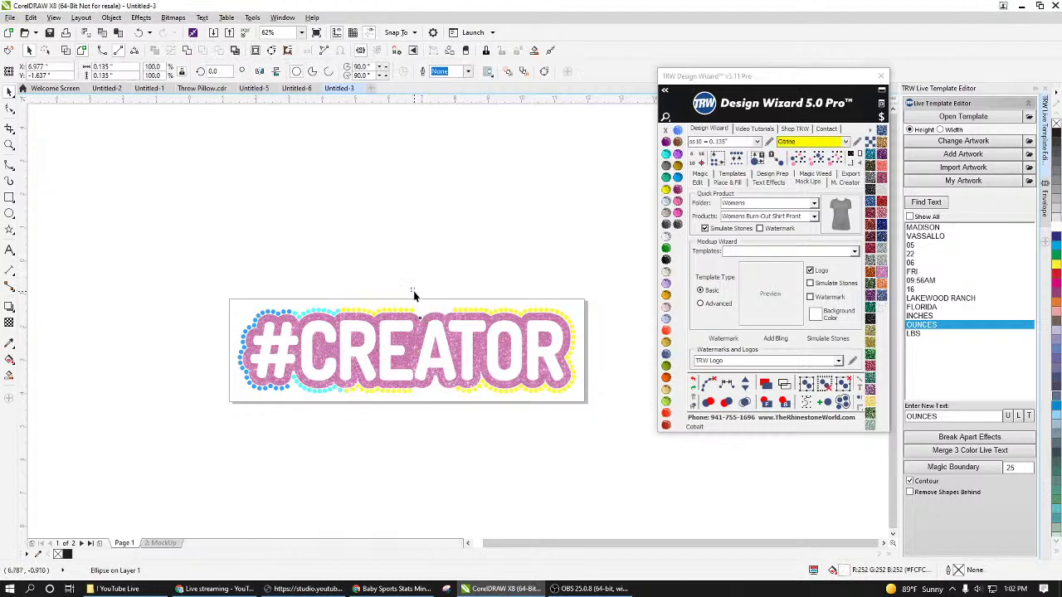
drag(411, 289, 464, 423)
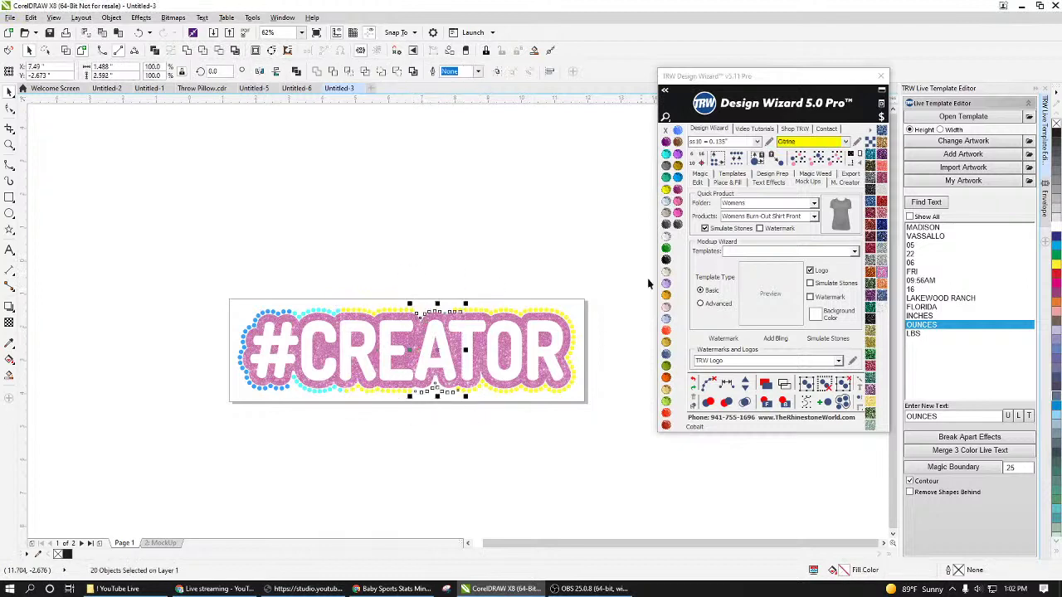
click(678, 176)
click(470, 295)
drag(459, 292, 513, 410)
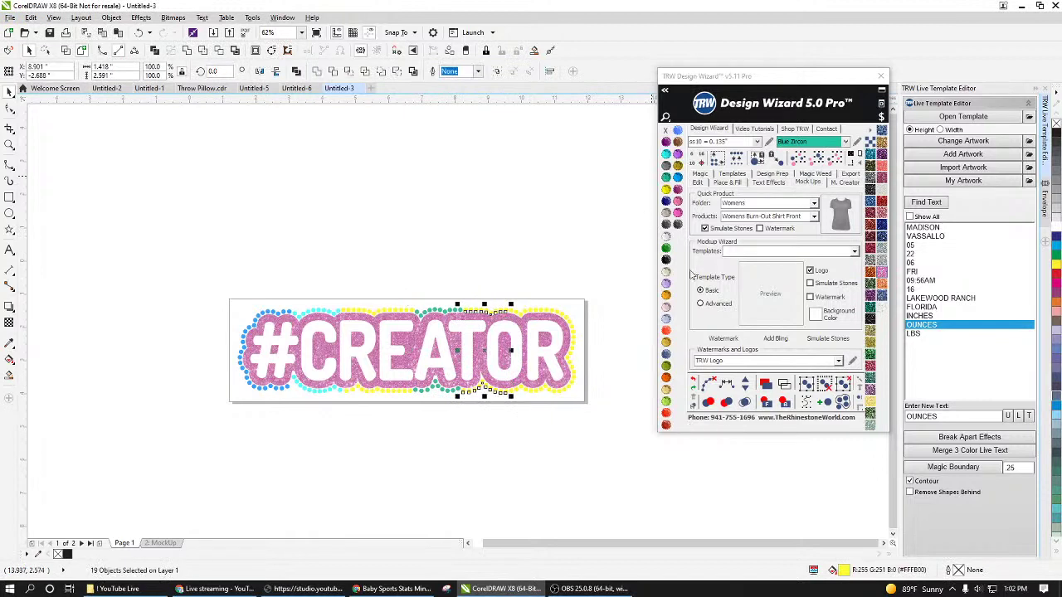
click(677, 154)
Step: Recolour the outline stones around the final R to Light Siam
drag(591, 291, 506, 430)
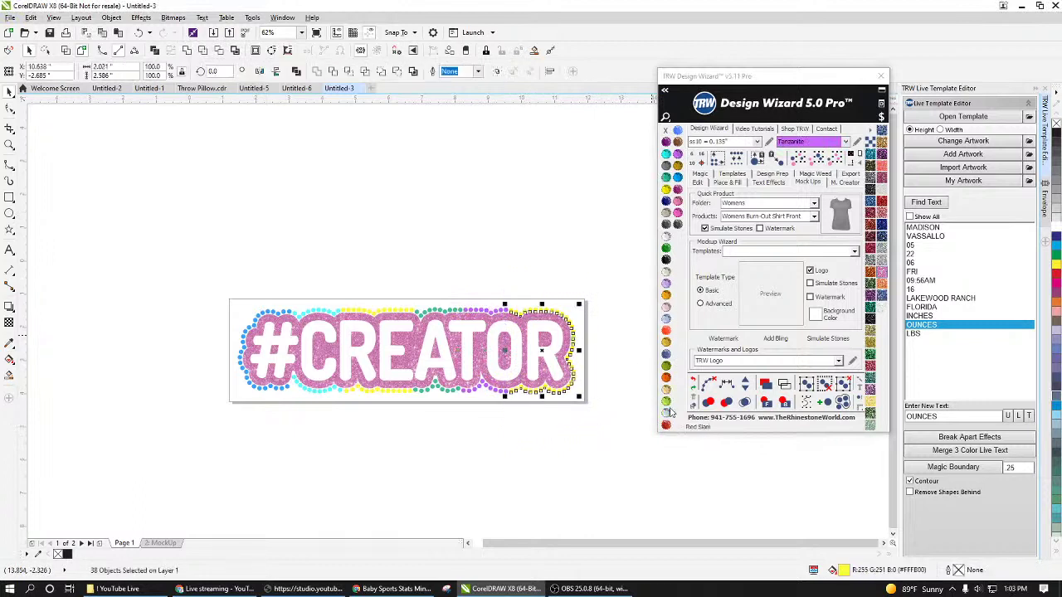
click(666, 330)
click(607, 280)
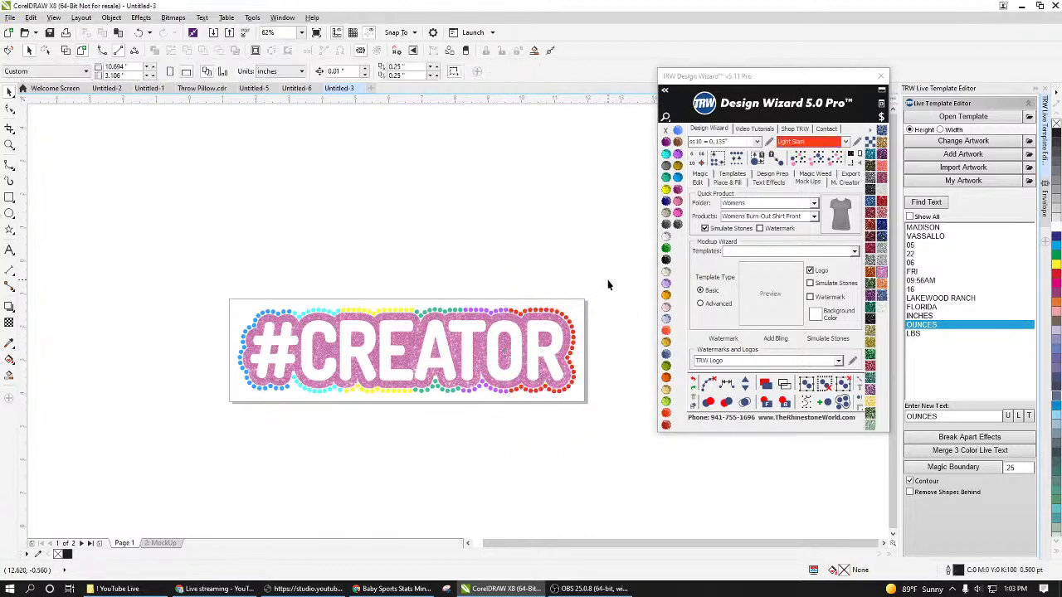
Step: Check the stone and vinyl pricing information for the whole #CREATOR design
drag(615, 250, 221, 419)
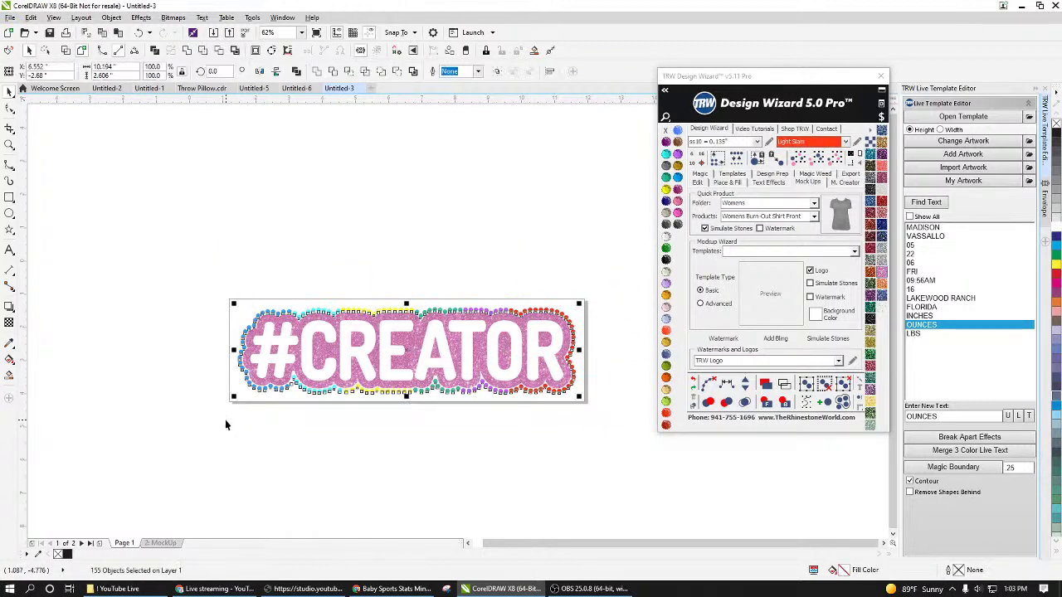
click(882, 117)
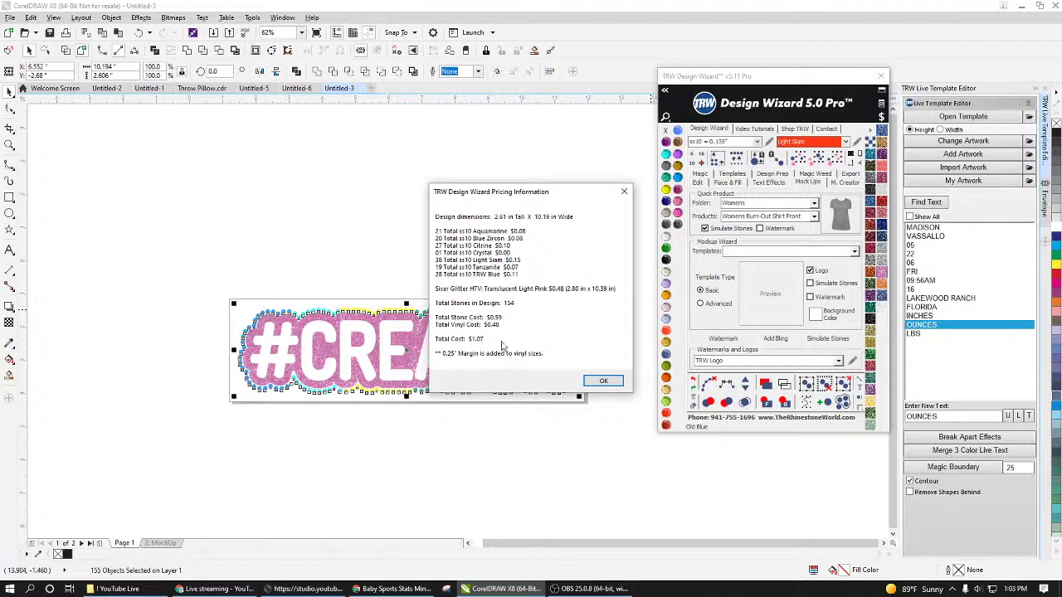
click(604, 380)
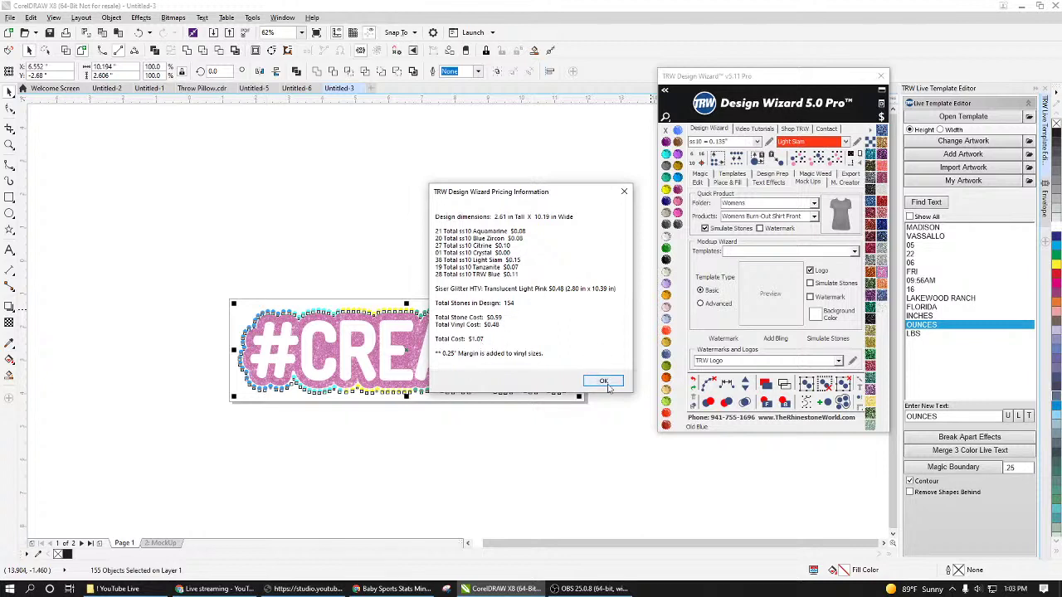
click(581, 431)
Step: Create a Womens Burn-Out Shirt Front mockup of the whole #CREATOR design and colour the shirt Jet Black
drag(599, 272, 200, 441)
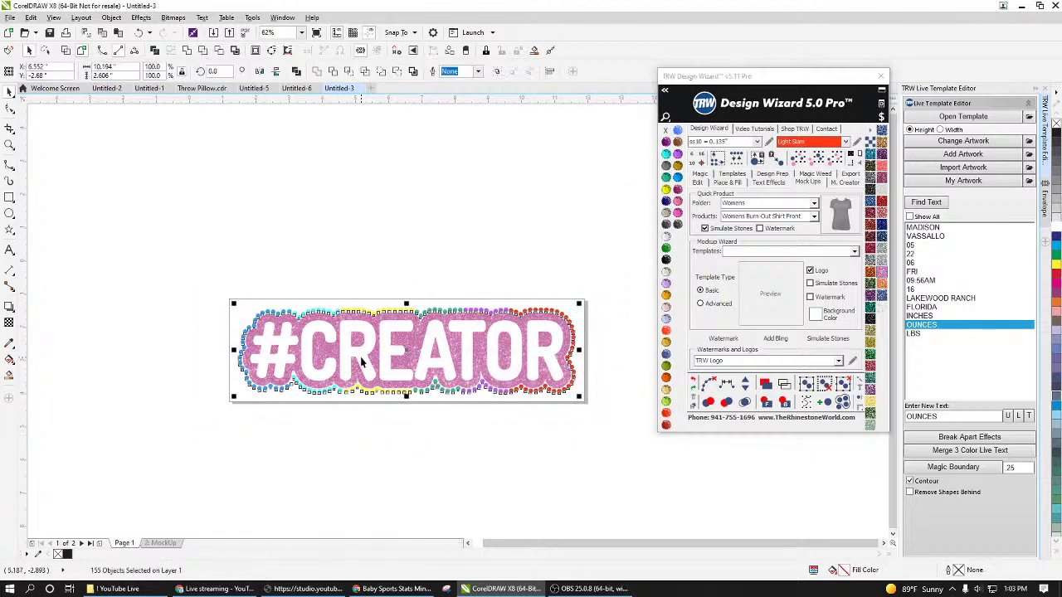
click(838, 214)
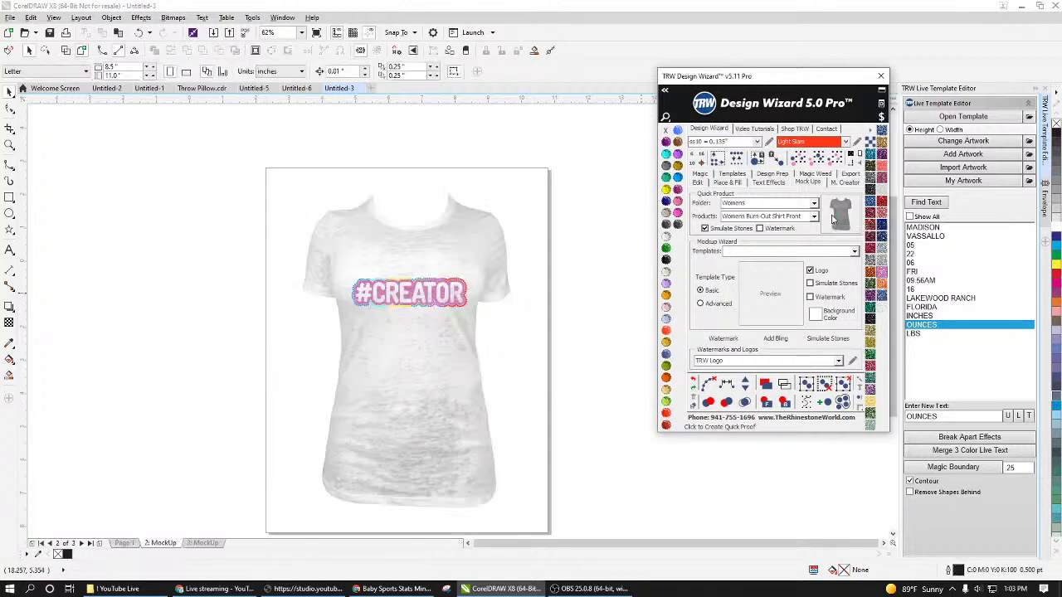
click(483, 274)
click(667, 260)
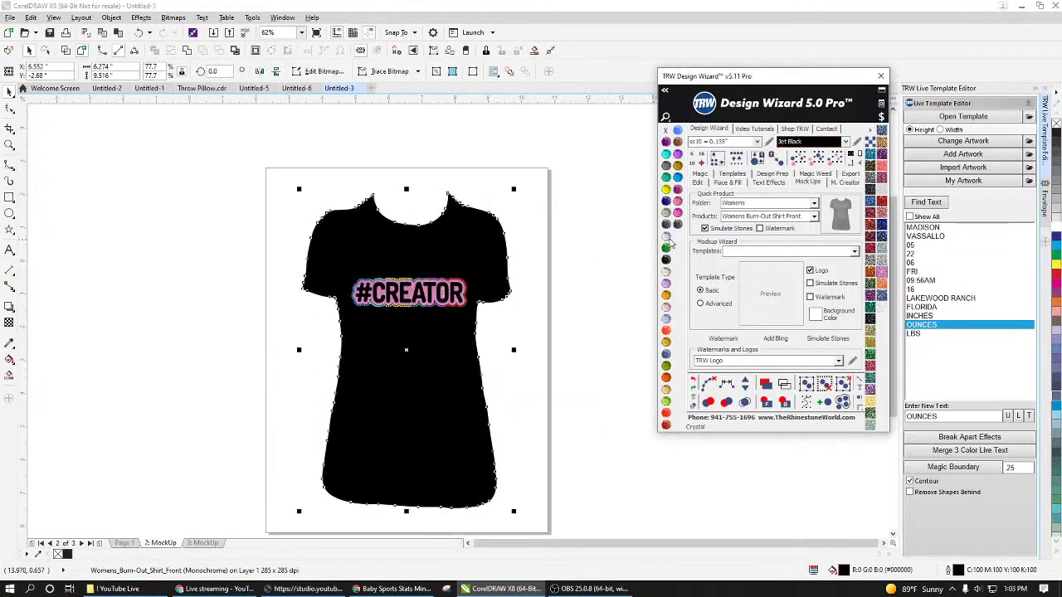
click(592, 296)
Step: Examine the glitter fill and the multicoloured stone outline on the black shirt mockup, both close up and from a distance
scroll(411, 296, up, 4)
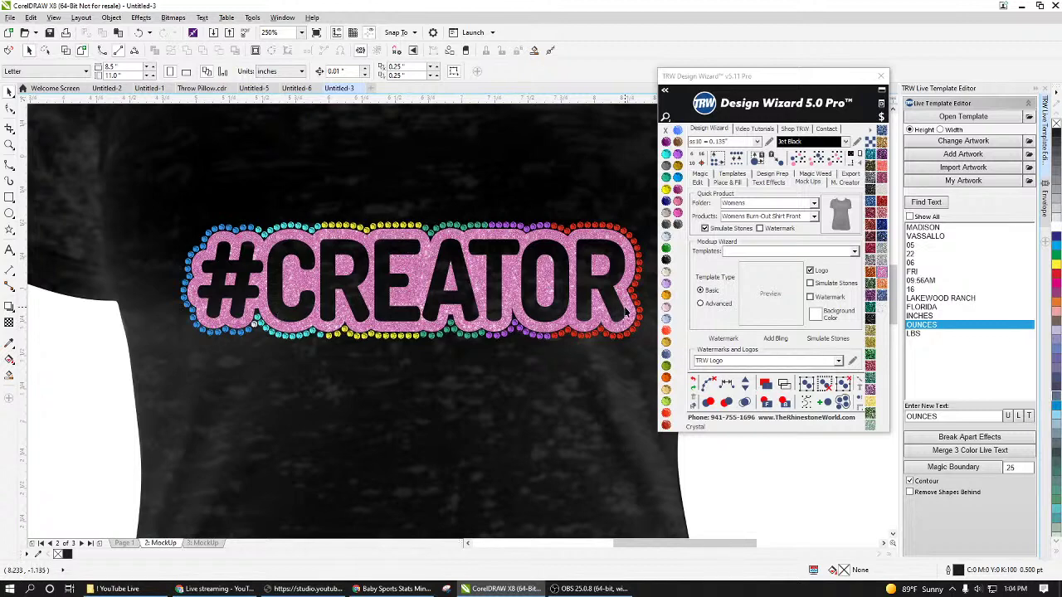
scroll(524, 289, down, 1)
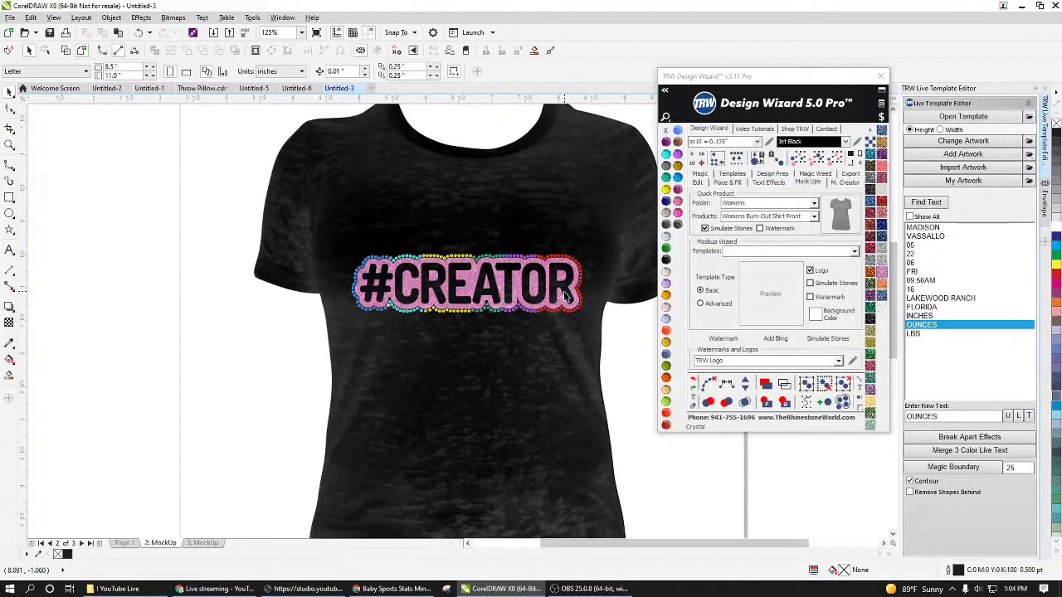
scroll(552, 290, up, 2)
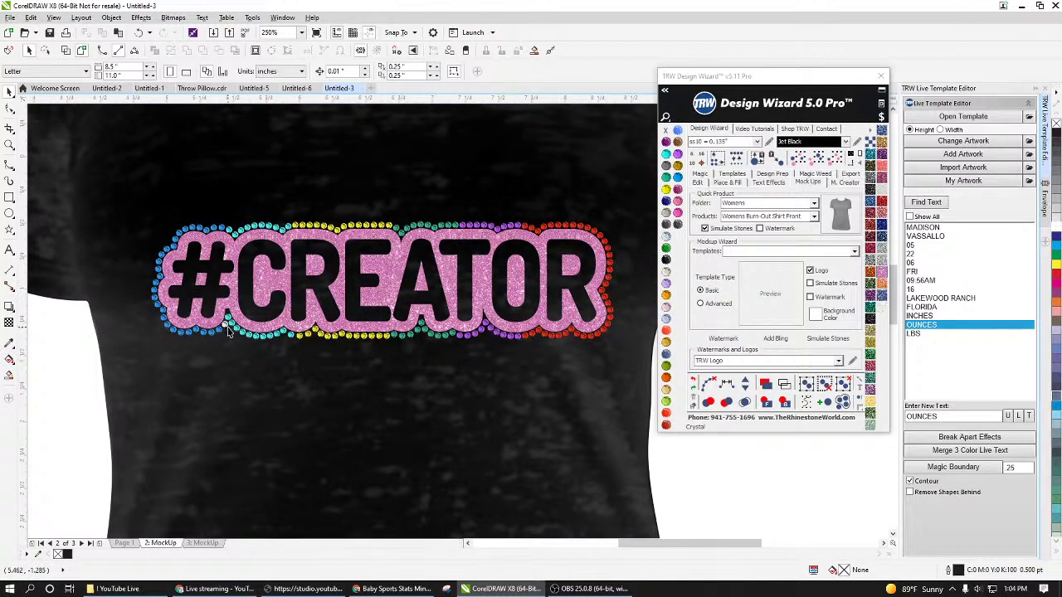
scroll(469, 307, down, 2)
scroll(473, 304, up, 2)
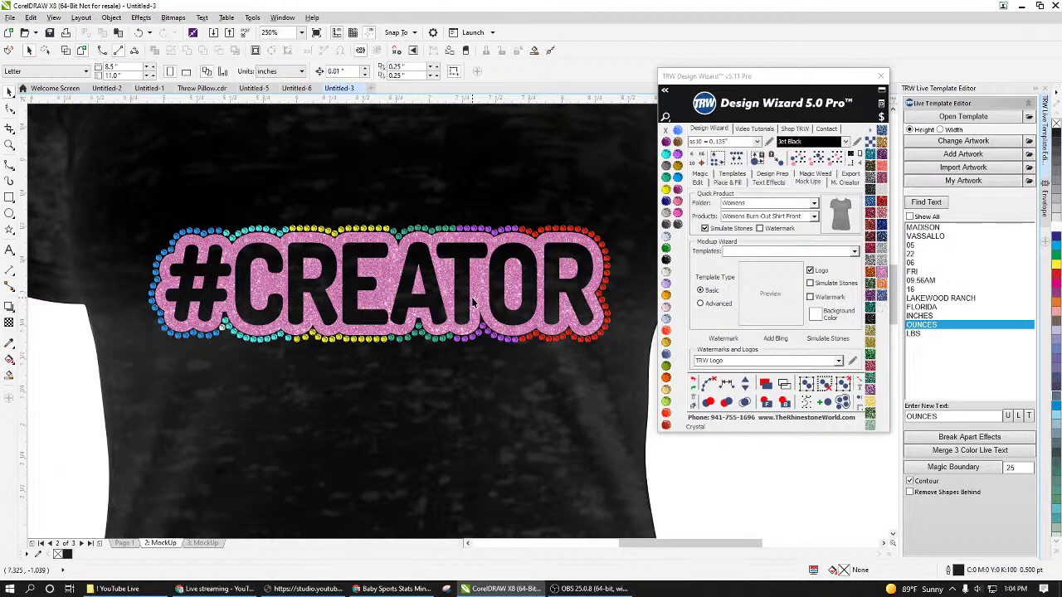
scroll(217, 330, up, 5)
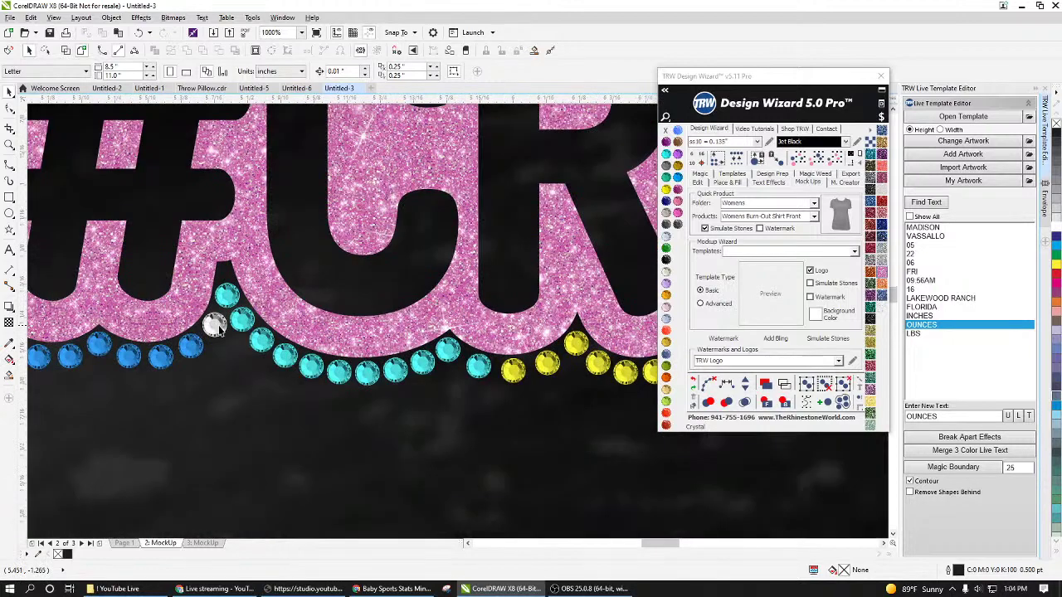
scroll(214, 331, down, 8)
scroll(316, 325, up, 1)
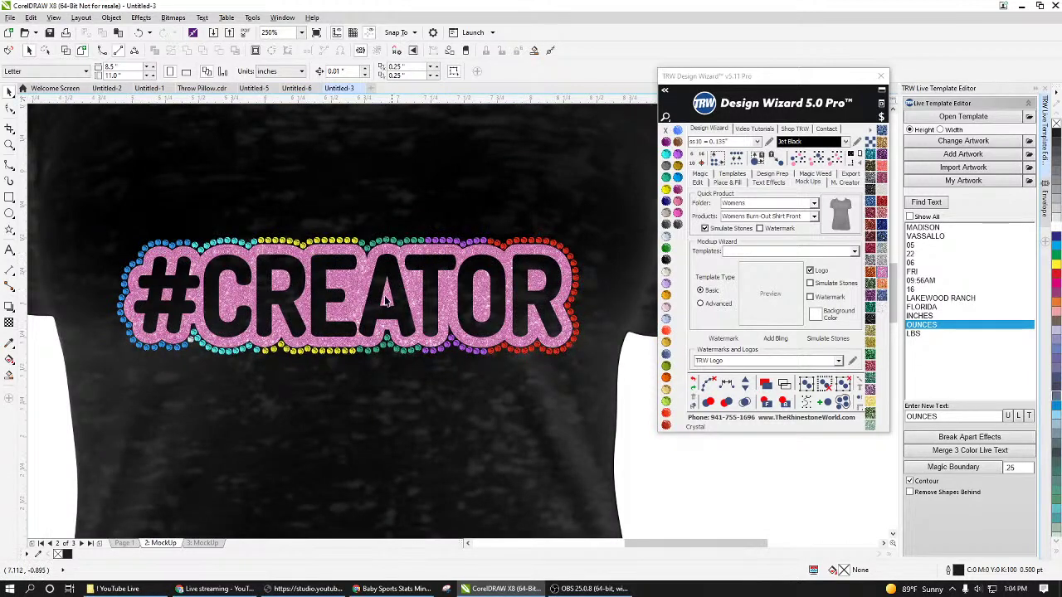
scroll(405, 305, down, 1)
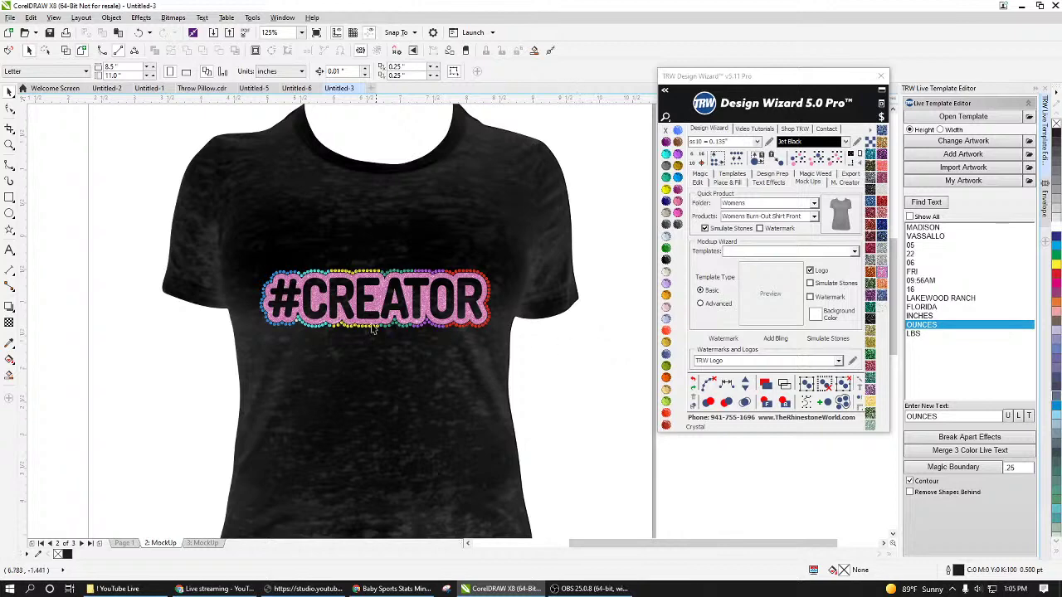
scroll(345, 306, up, 2)
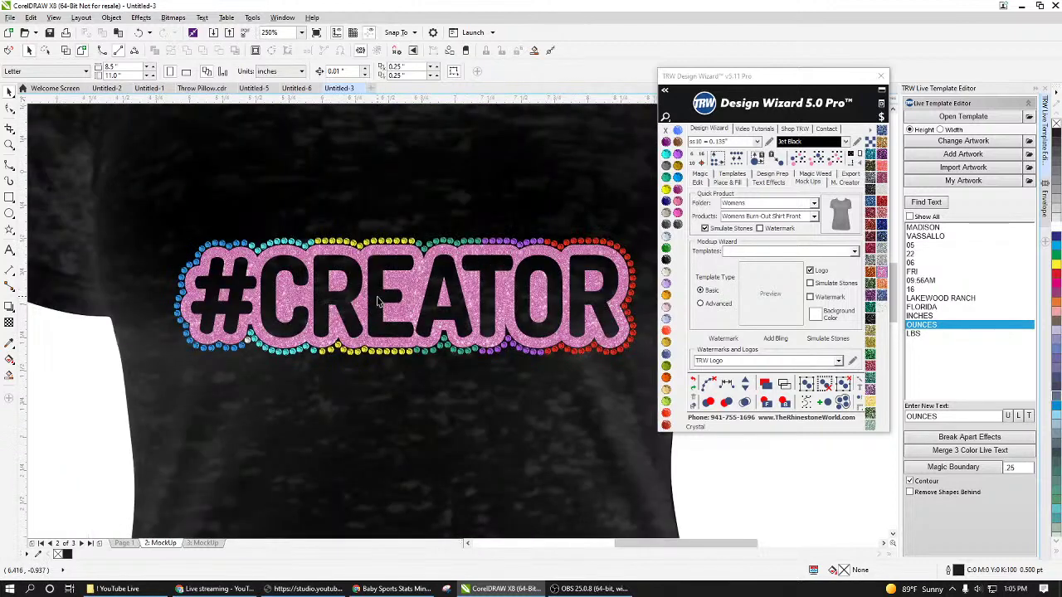
scroll(381, 303, down, 2)
scroll(423, 310, up, 2)
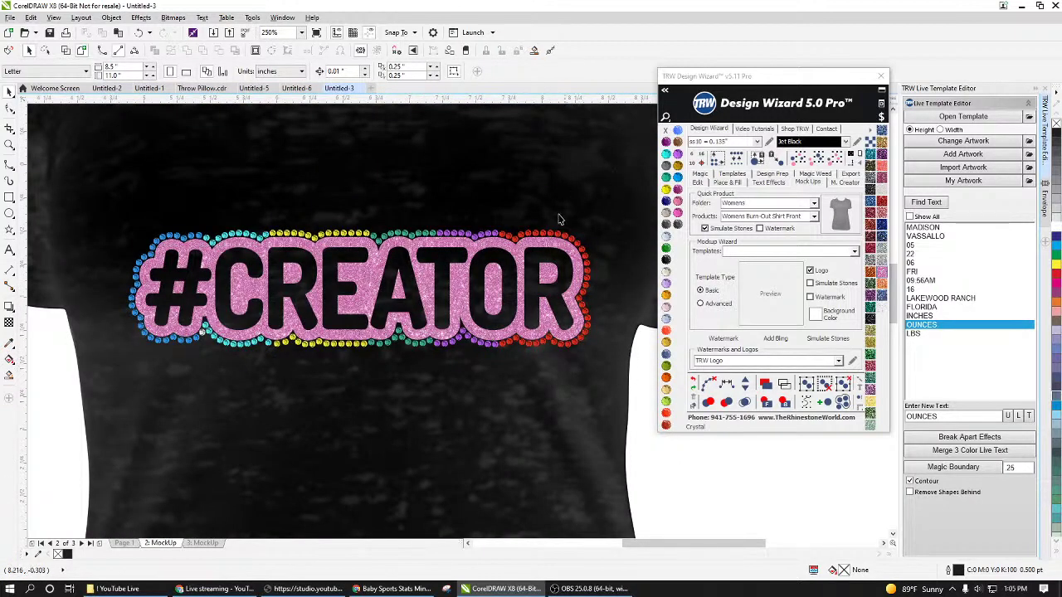
scroll(334, 338, down, 2)
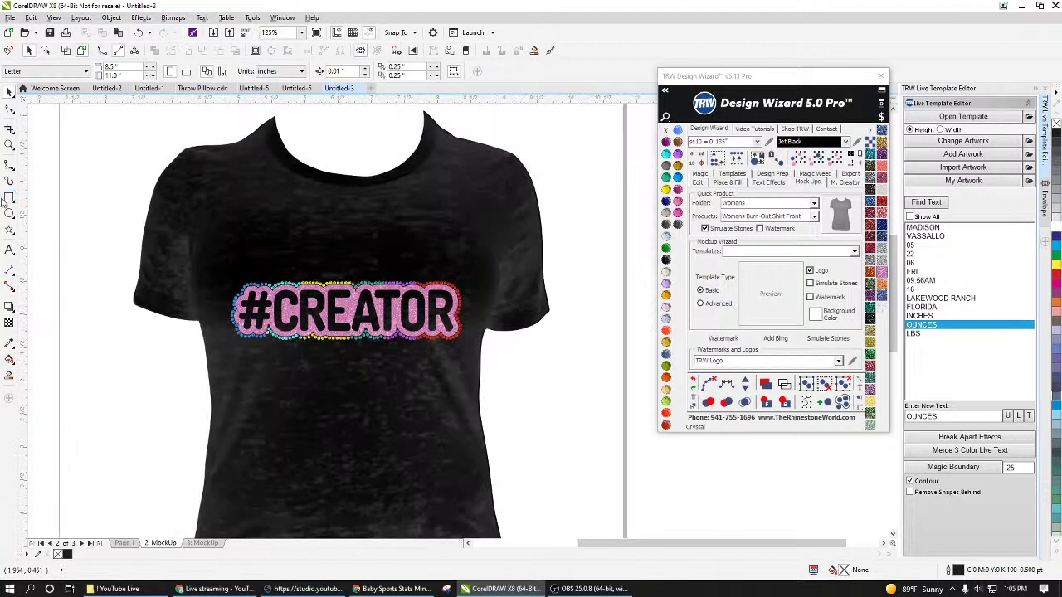
Step: Draw a rectangle about 4.5 by 2.125 inches over the mockup design, fill it with TRW Blue, and place a copy beside it
click(9, 198)
drag(567, 242, 264, 386)
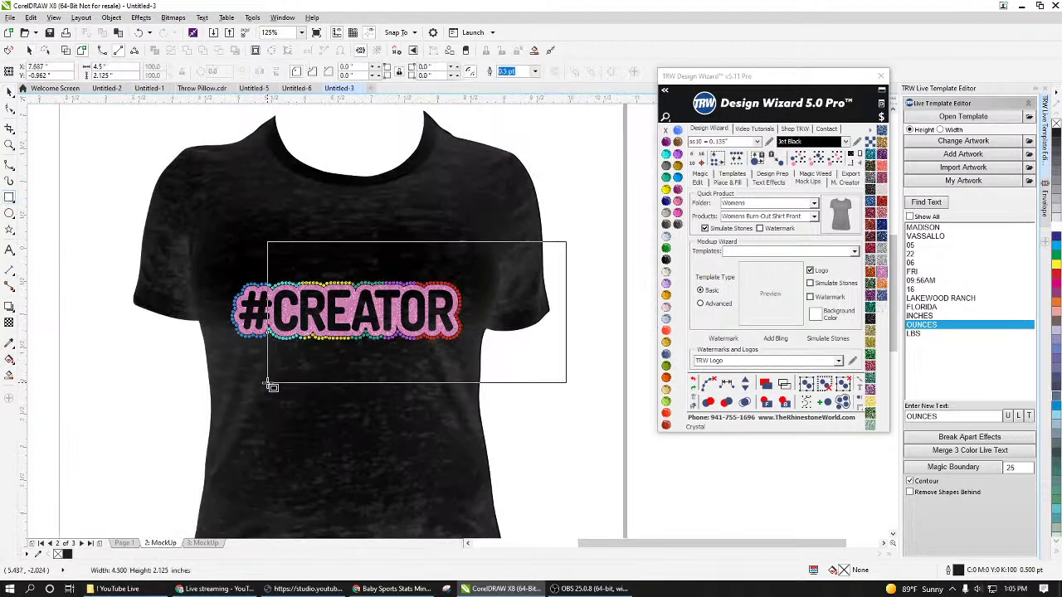
click(666, 177)
drag(420, 365, 202, 368)
drag(204, 366, 204, 368)
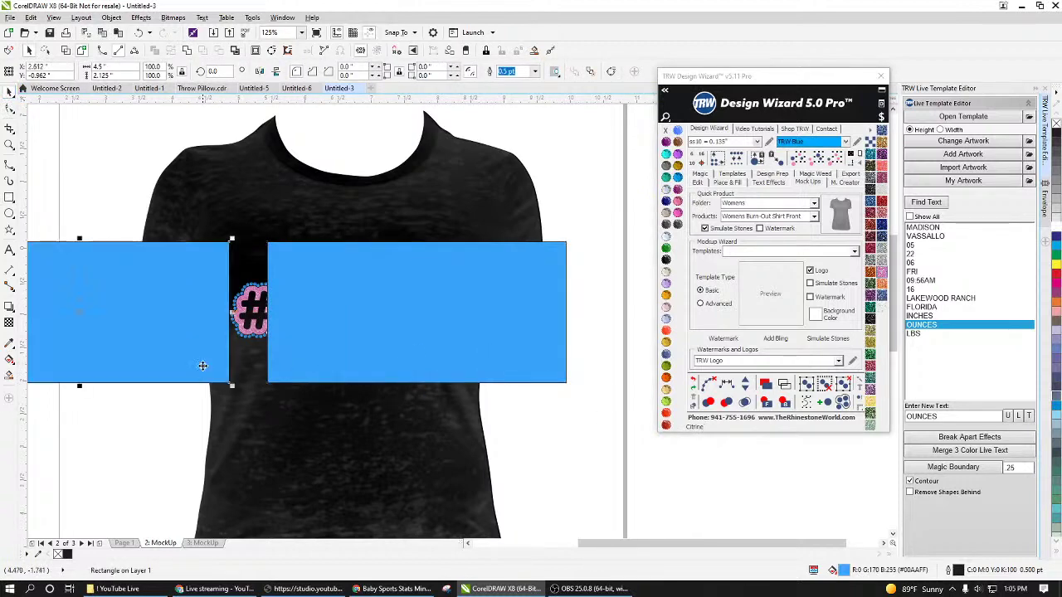
Step: Move the two blue rectangles along the lettering so that only the RE section shows between them
key(space)
scroll(351, 348, up, 2)
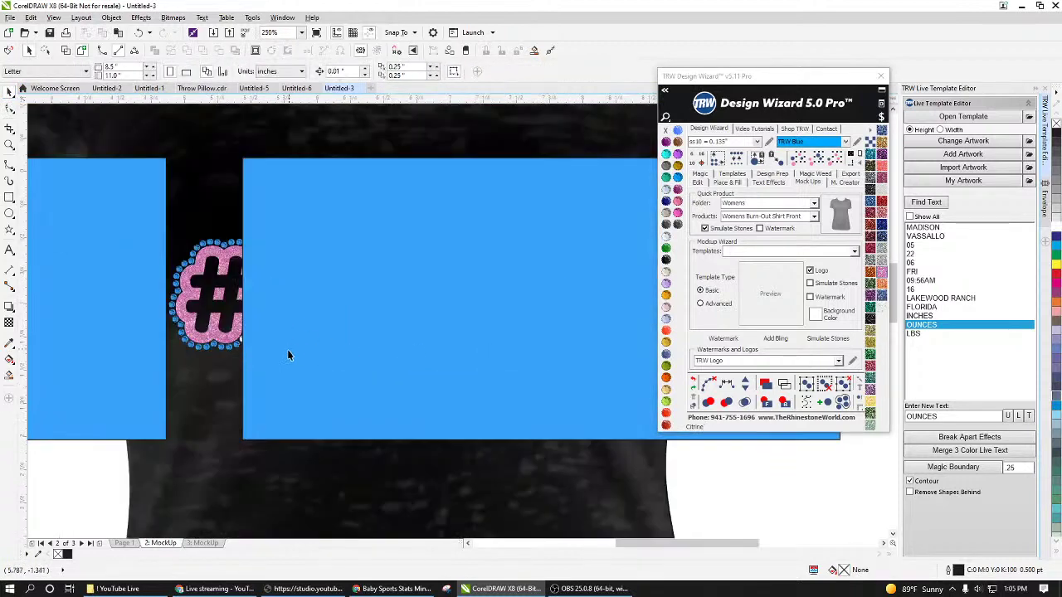
drag(287, 349, 397, 355)
mouse_move(165, 382)
mouse_down()
mouse_move(154, 387)
mouse_move(185, 387)
mouse_up()
drag(421, 379, 382, 380)
scroll(330, 371, down, 2)
drag(246, 380, 280, 375)
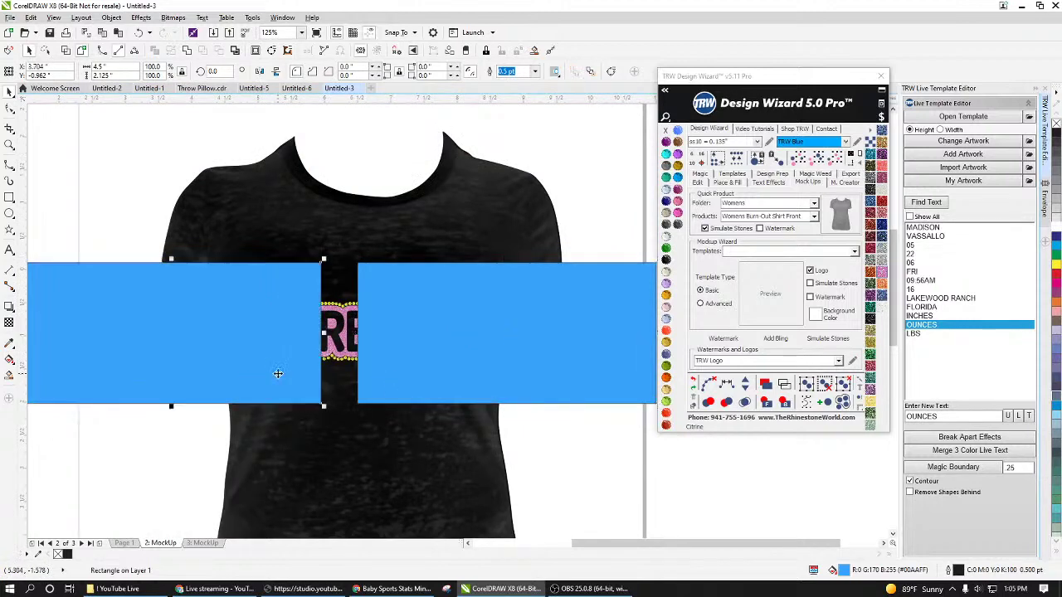
Step: Shift both blue rectangles further along the lettering, section by section, until only the red-outlined end of the word is exposed
drag(390, 361, 419, 362)
drag(285, 372, 326, 372)
drag(415, 367, 434, 365)
drag(339, 374, 371, 373)
drag(450, 360, 499, 360)
drag(396, 374, 433, 371)
click(563, 450)
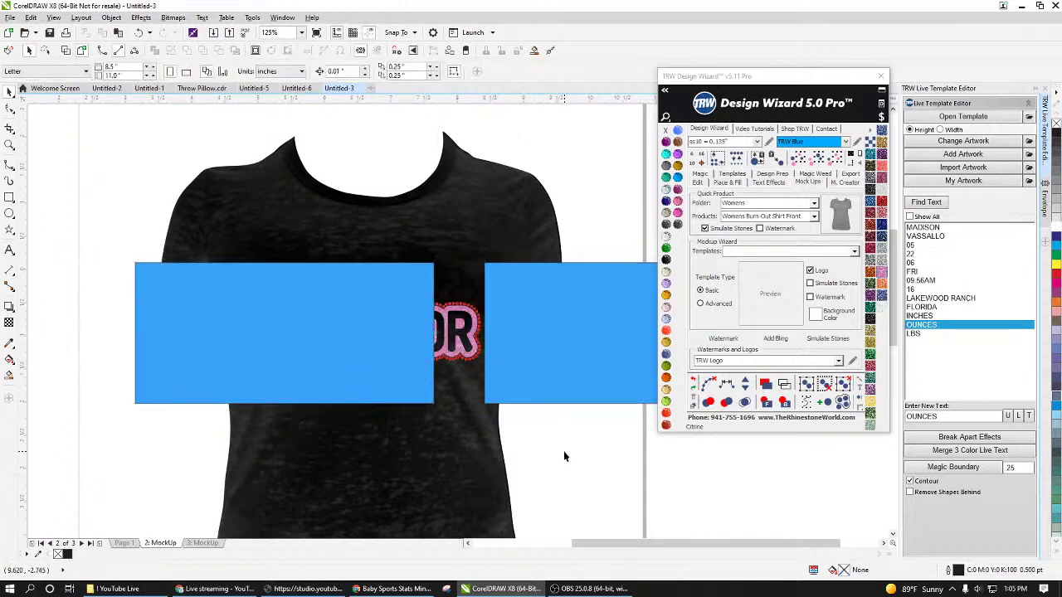
Step: Delete both blue masking rectangles from the shirt mockup
click(545, 373)
key(Delete)
click(428, 384)
key(Delete)
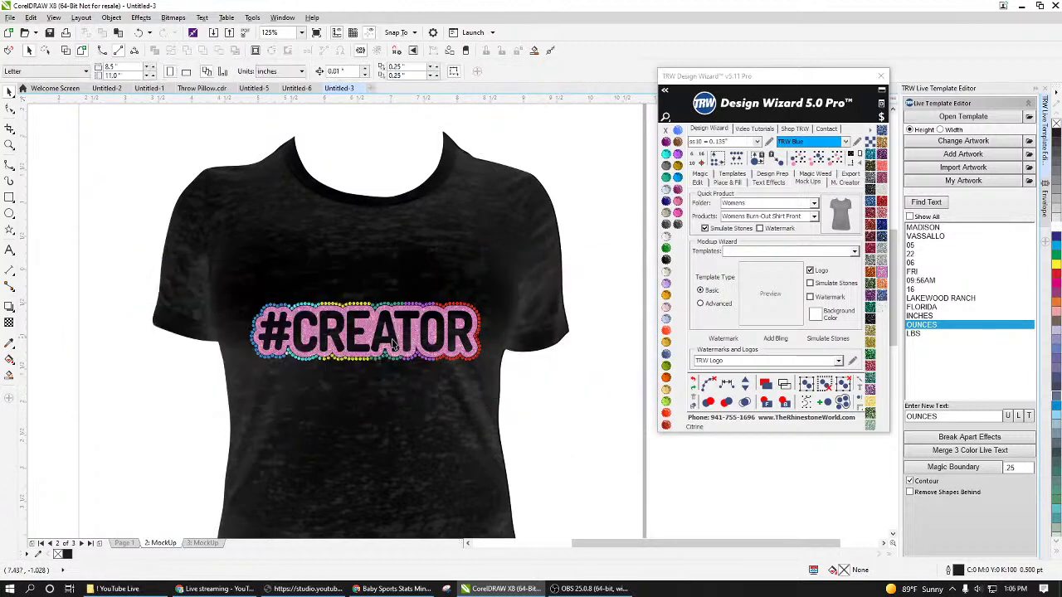
Step: Inspect how the stone colours blend around the lettering on the black shirt mockup, from close up to full view
scroll(373, 355, up, 3)
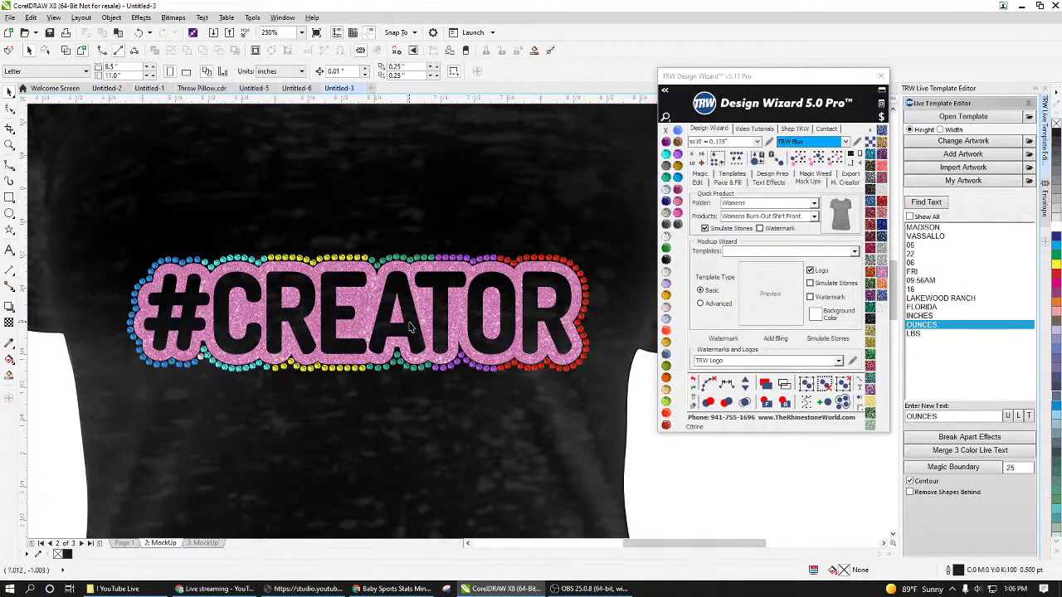
scroll(385, 229, up, 6)
scroll(407, 208, down, 3)
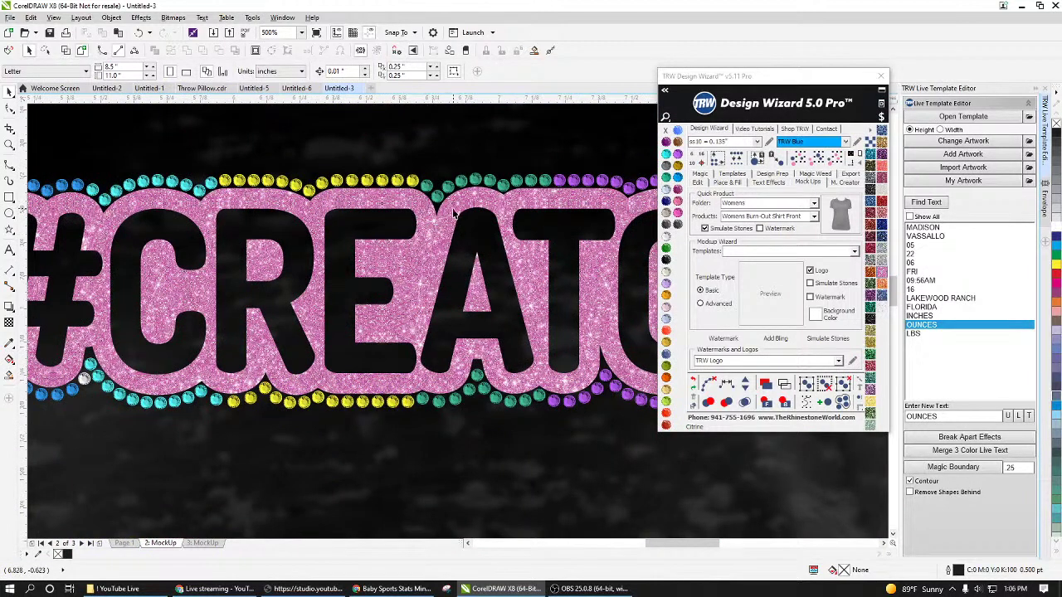
scroll(409, 282, down, 2)
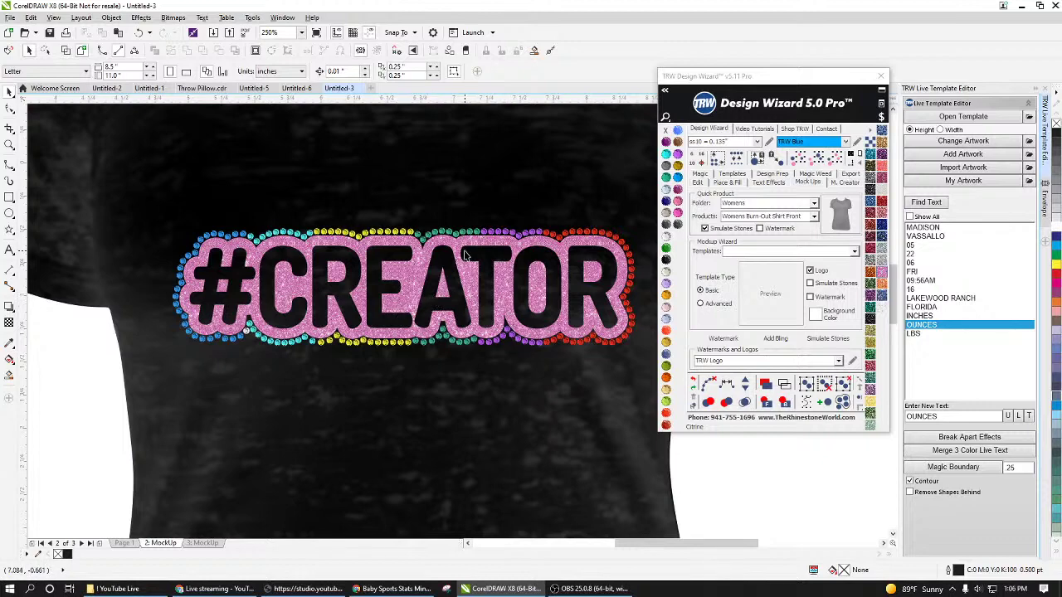
scroll(463, 270, down, 2)
scroll(465, 273, up, 2)
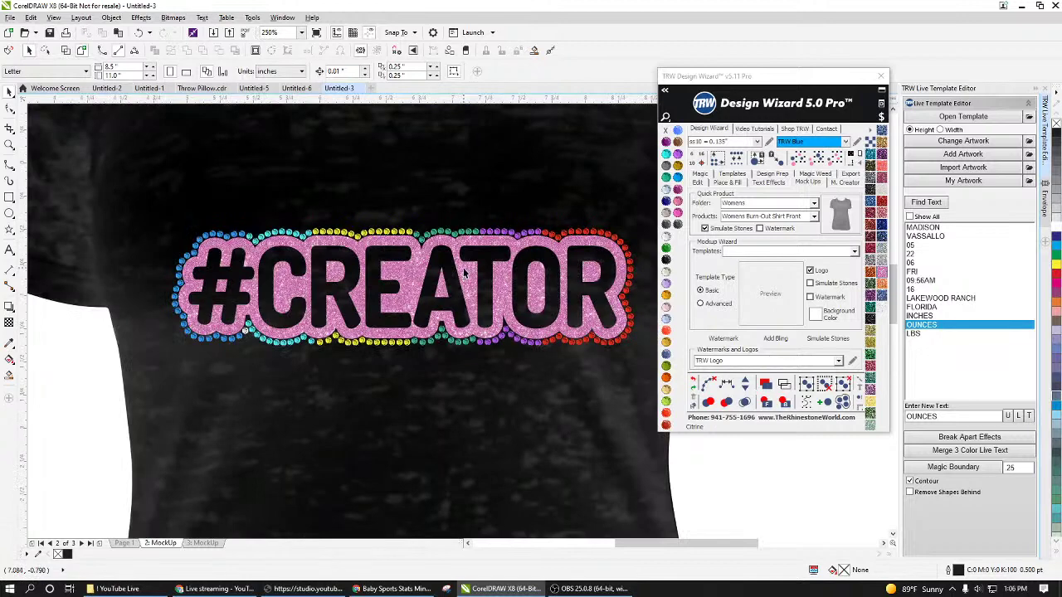
scroll(439, 219, down, 2)
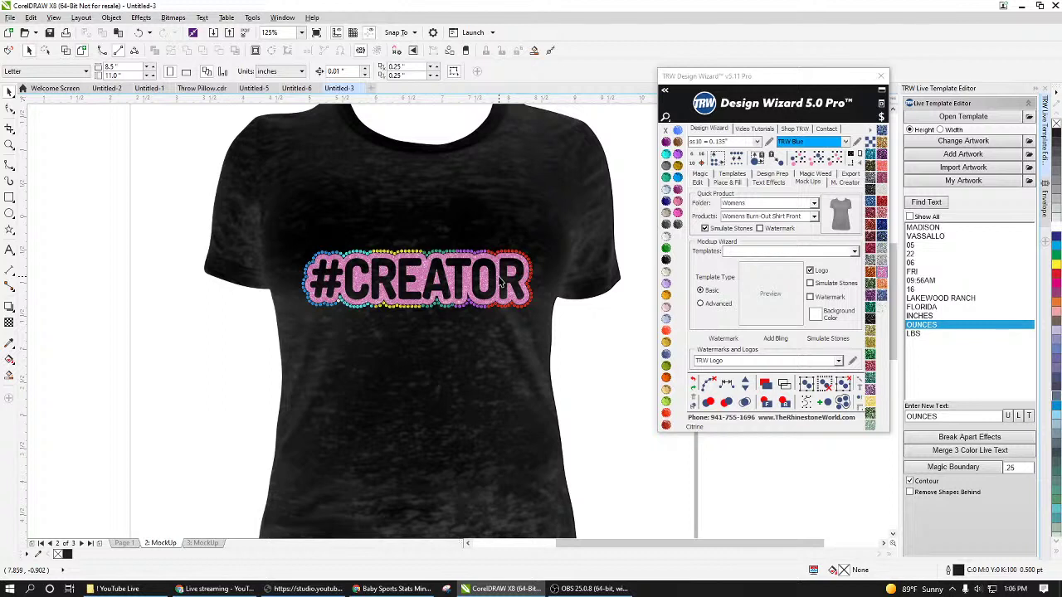
scroll(500, 286, down, 2)
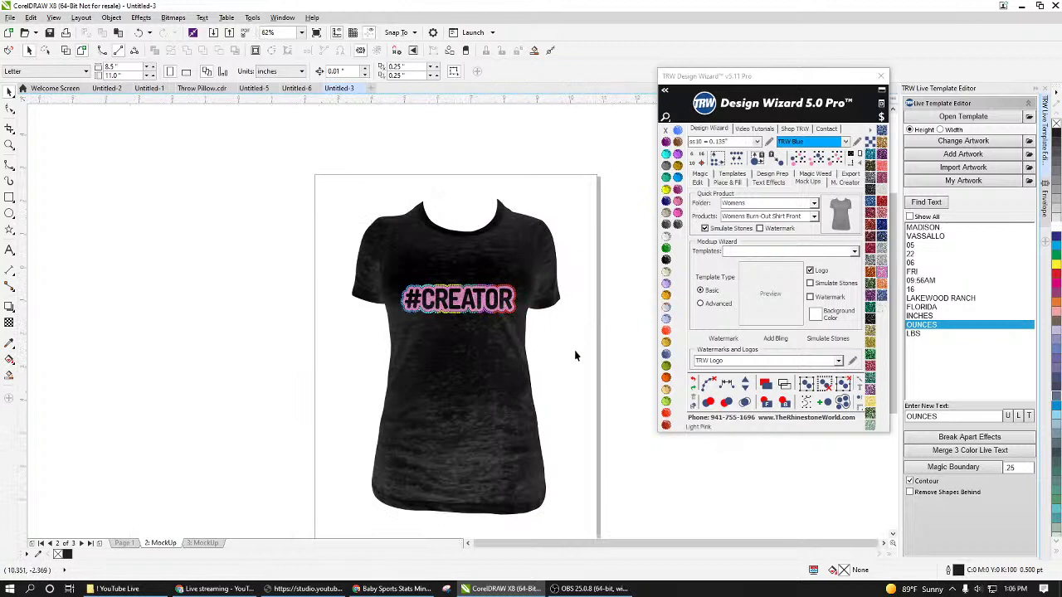
Step: On Page 1, recolour all the outline stones to Diamond Cut and the pink glitter shape behind the letters to Fuschia
click(123, 542)
scroll(381, 390, down, 2)
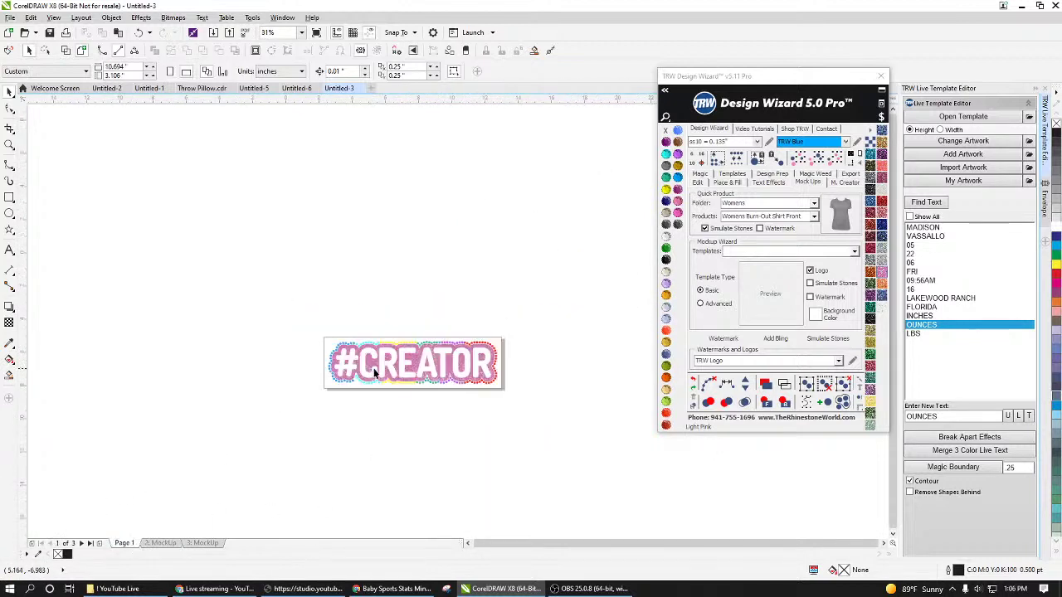
scroll(375, 373, up, 2)
drag(581, 238, 187, 448)
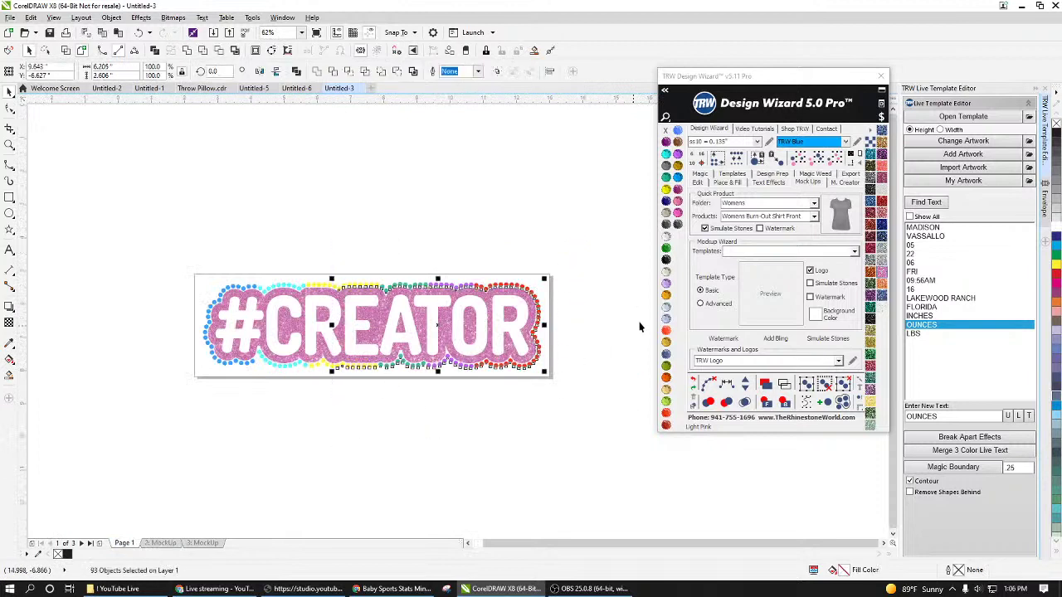
click(681, 224)
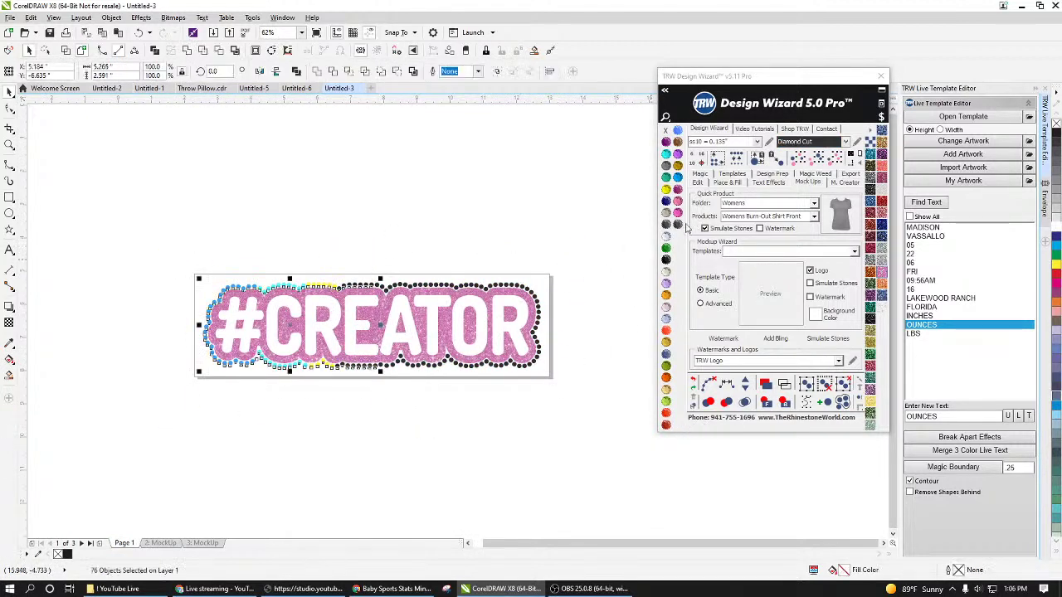
click(680, 225)
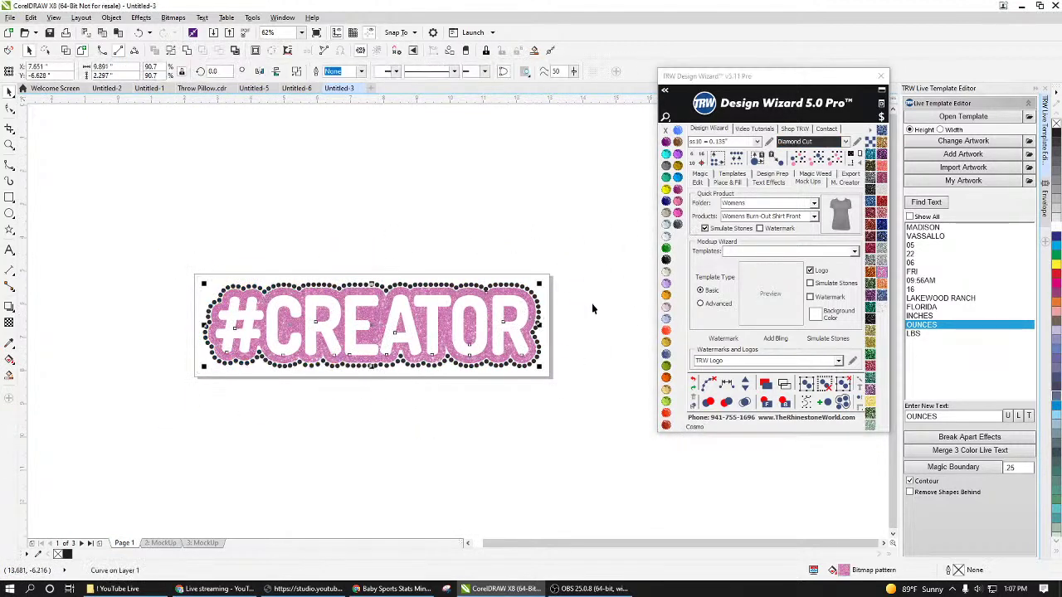
click(677, 201)
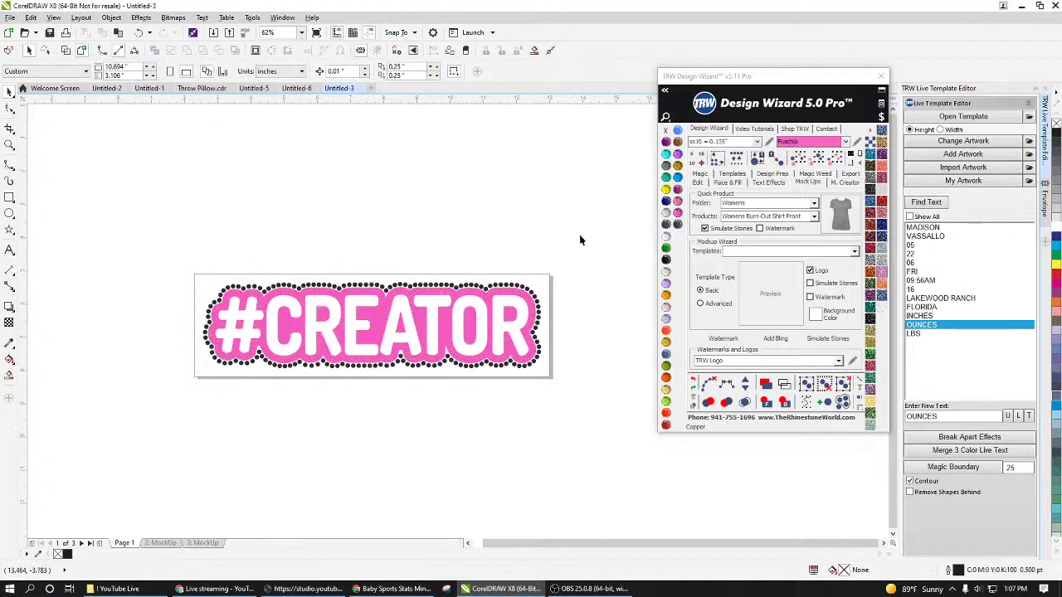
Step: Delete both mockup pages from the #CREATOR document, leaving only Page 1
drag(583, 226, 159, 456)
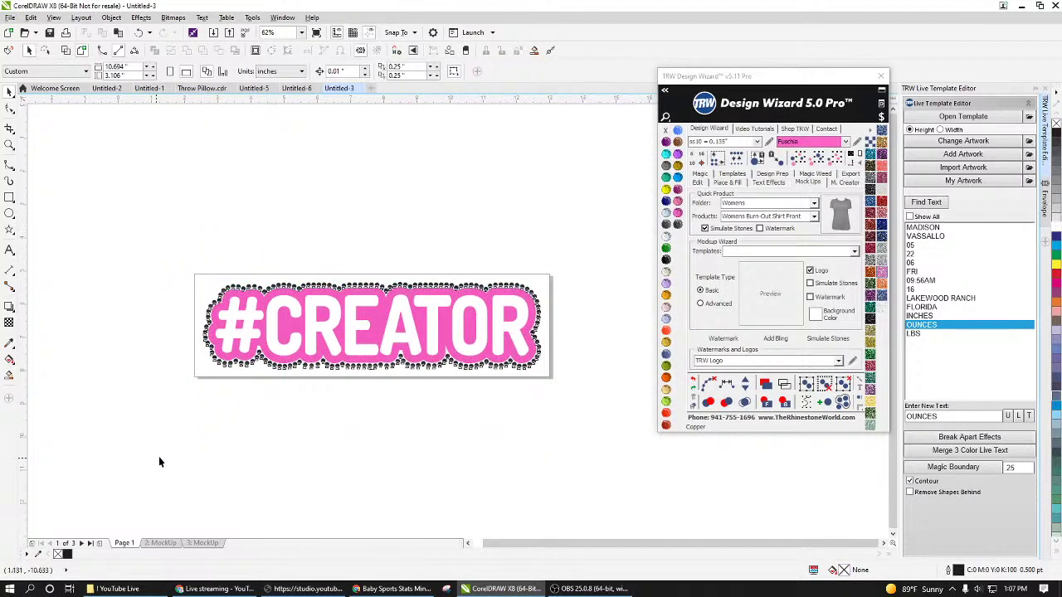
click(166, 543)
right_click(177, 546)
click(195, 535)
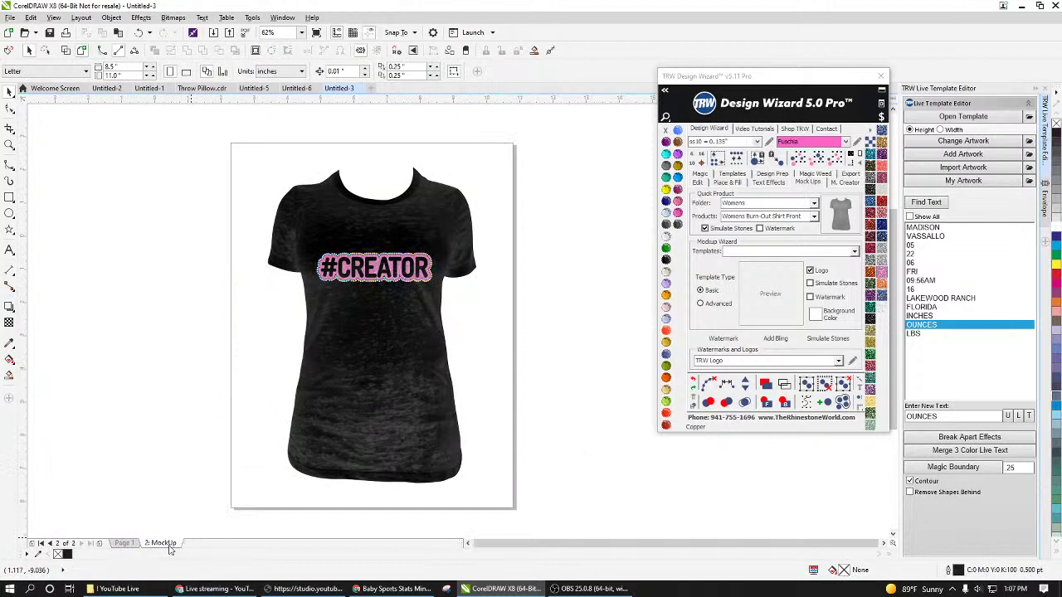
right_click(170, 548)
click(195, 535)
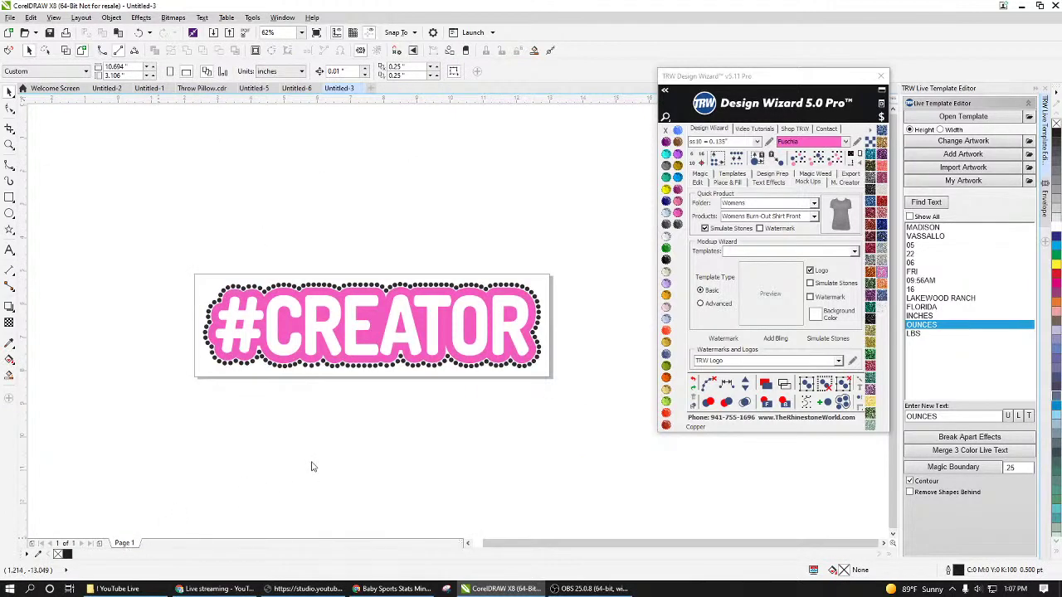
Step: Export the whole #CREATOR design as an SVG with Unicode UTF-8 encoding and an internal style sheet
scroll(308, 379, up, 1)
scroll(348, 378, down, 1)
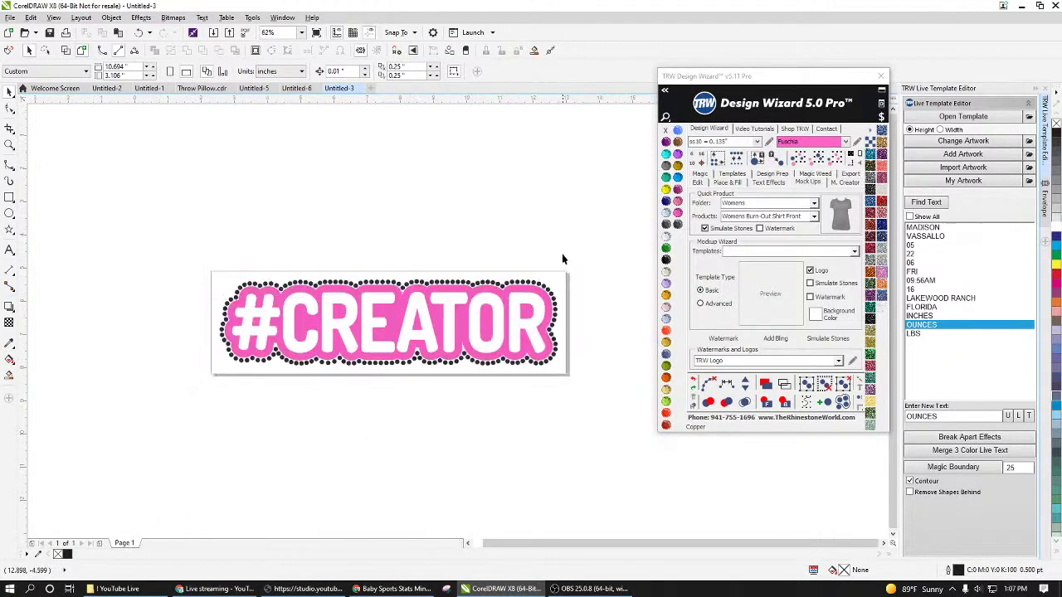
drag(583, 229, 201, 456)
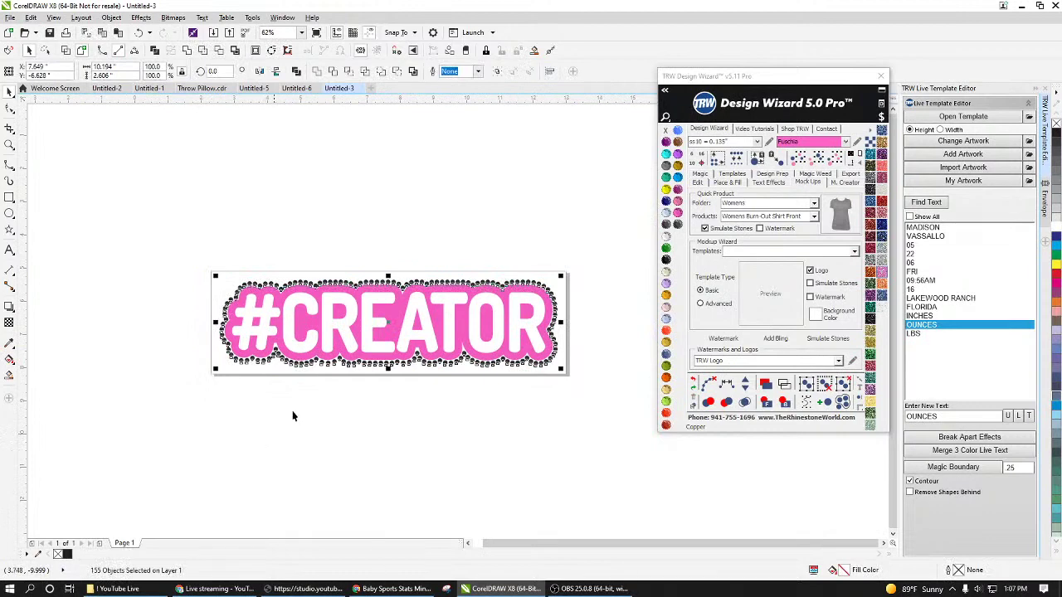
click(11, 18)
key(Escape)
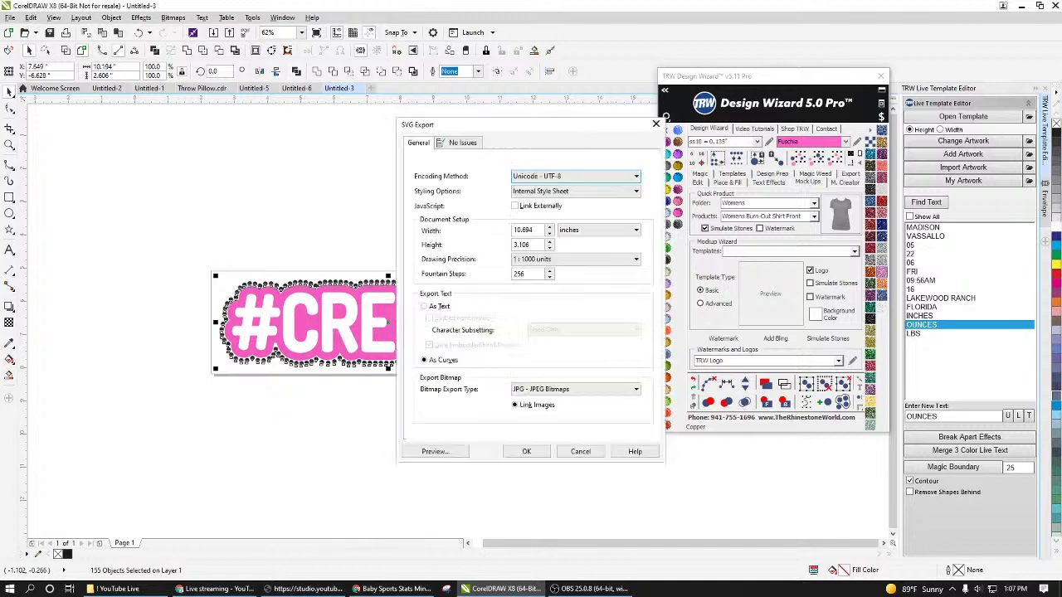
click(526, 451)
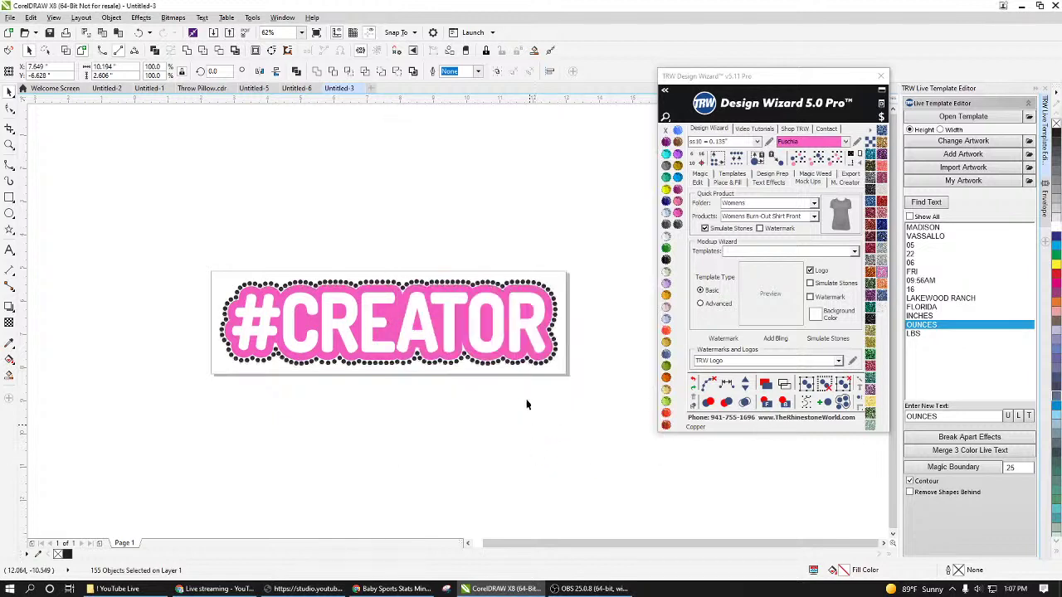
Step: Delete the #CREATOR artwork from Page 1 and close Untitled-3 without saving
drag(576, 199, 125, 461)
key(Delete)
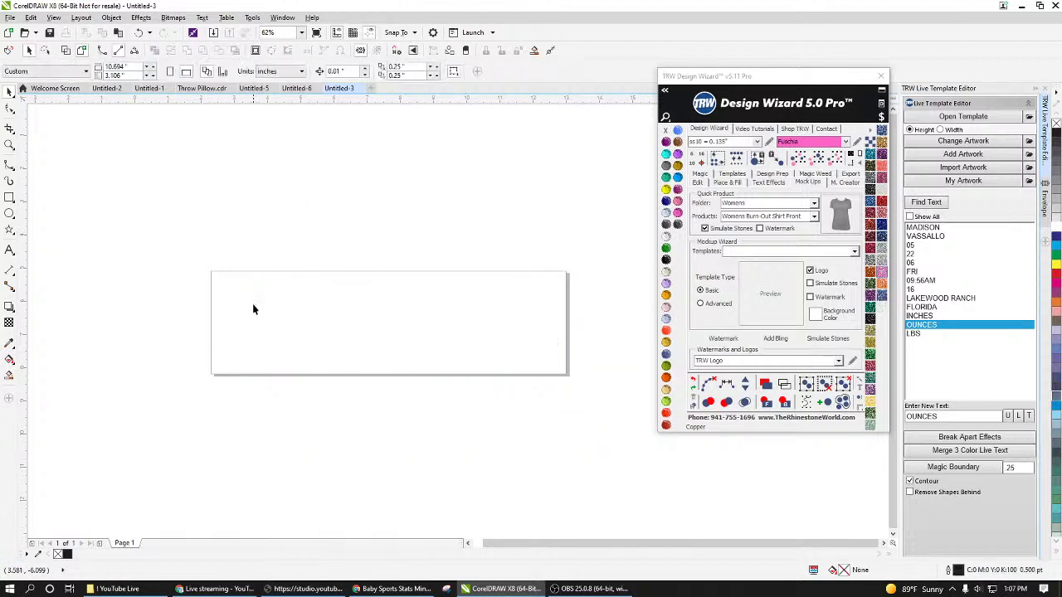
click(359, 88)
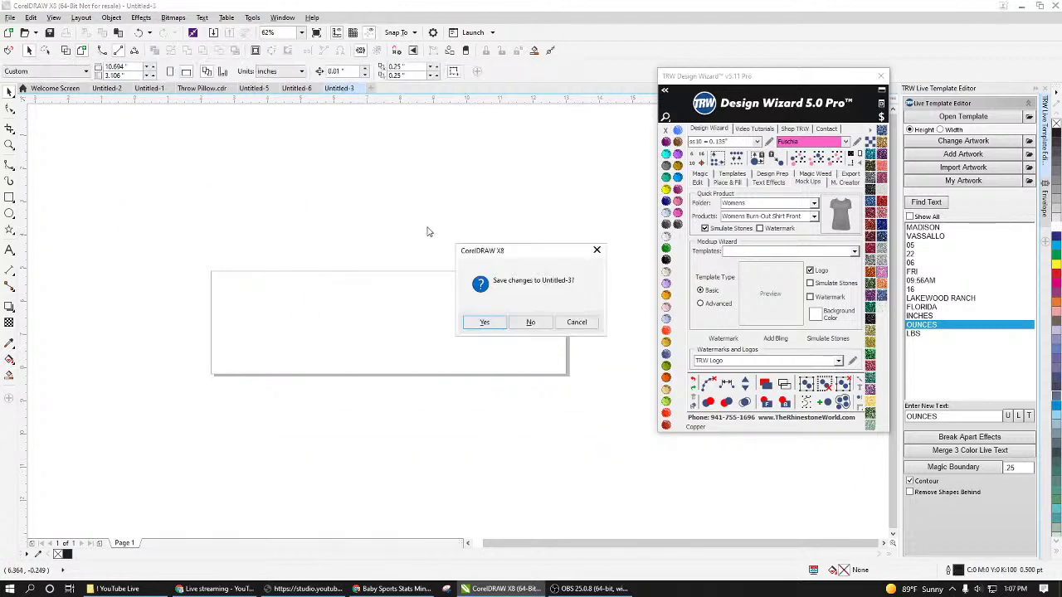
click(527, 326)
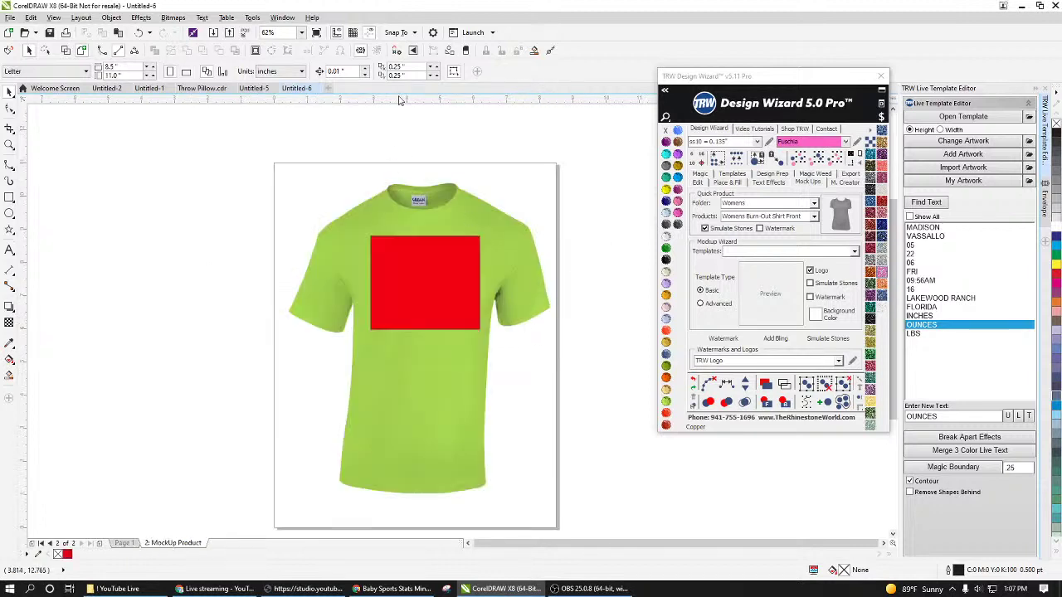
Step: Create a new blank Letter-size document
click(328, 89)
scroll(422, 337, down, 1)
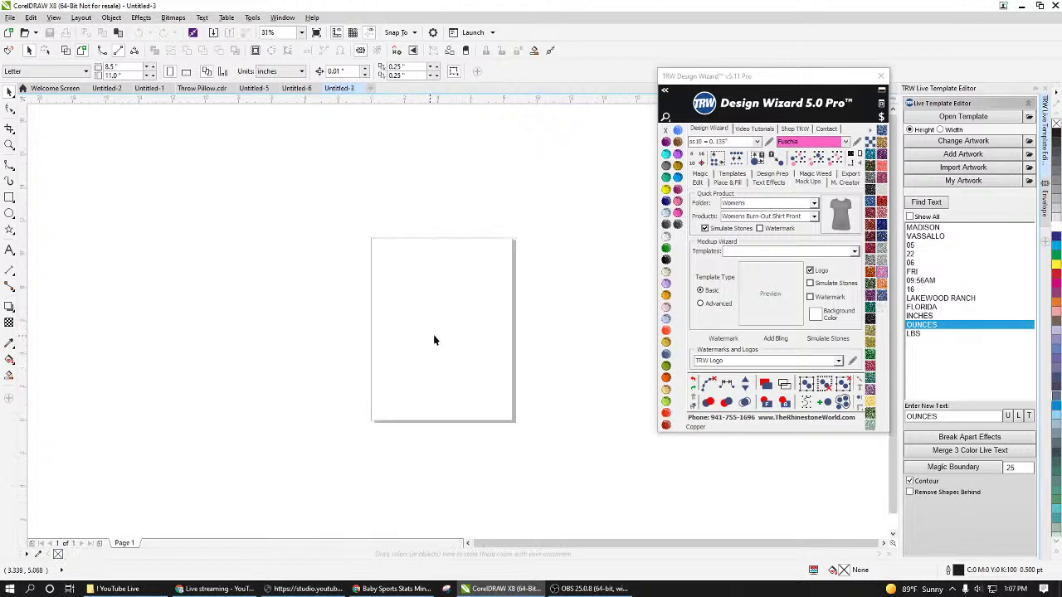
scroll(459, 341, up, 1)
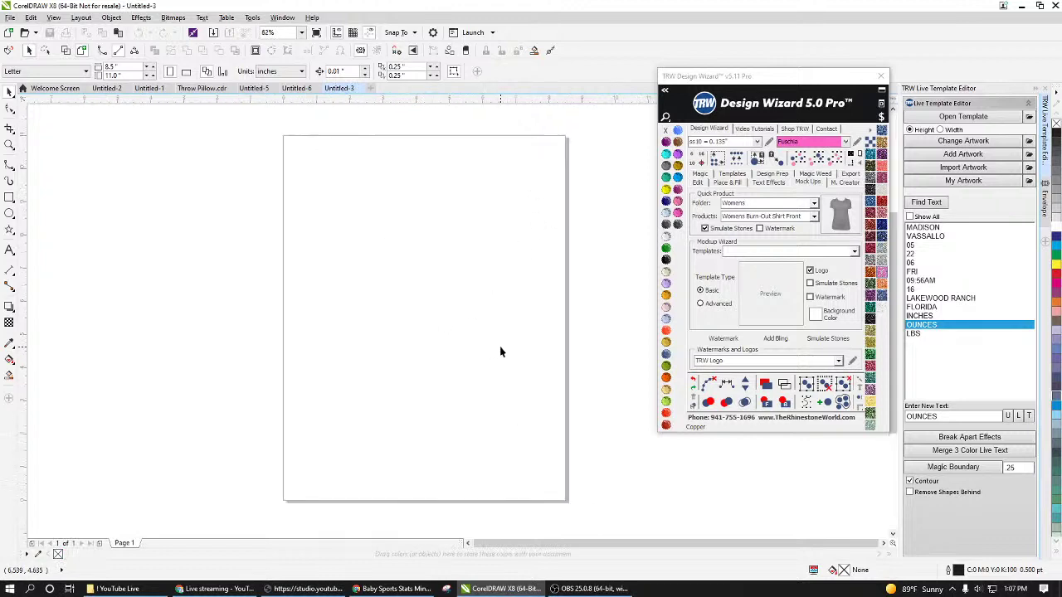
scroll(487, 334, down, 1)
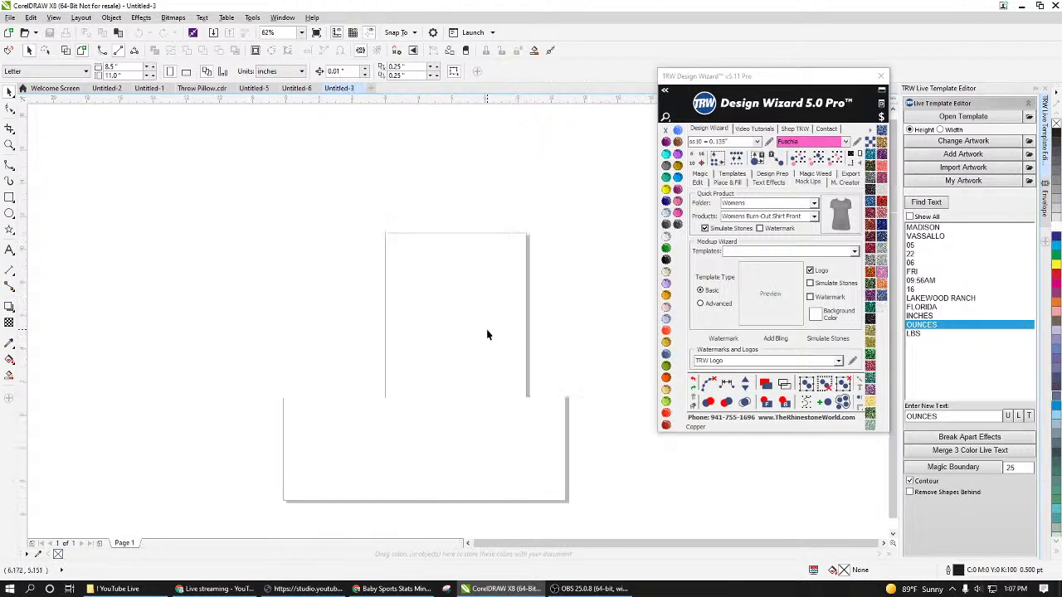
scroll(507, 340, up, 1)
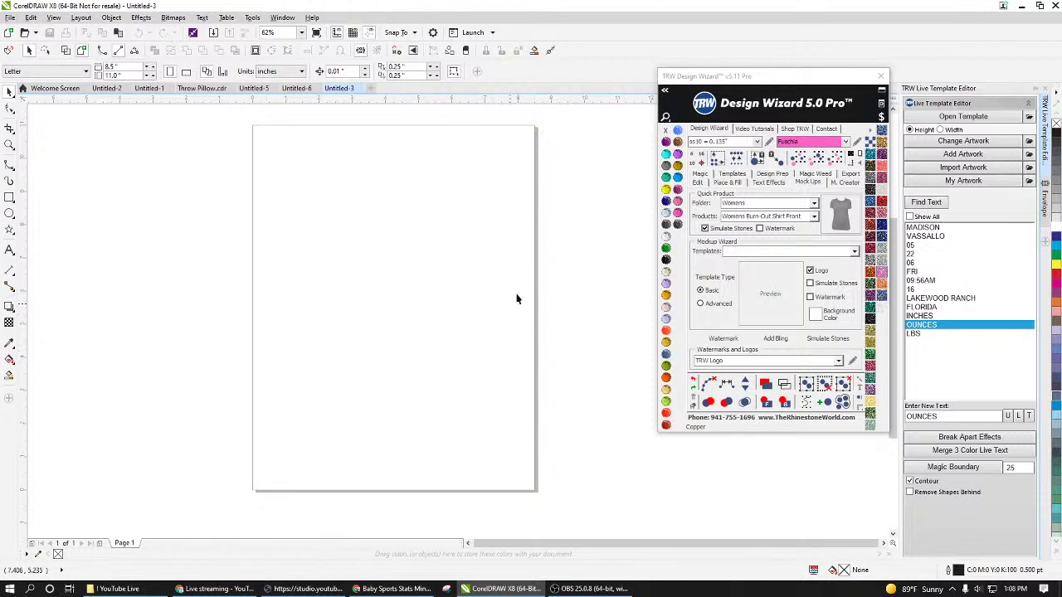
scroll(516, 299, down, 2)
scroll(504, 297, up, 2)
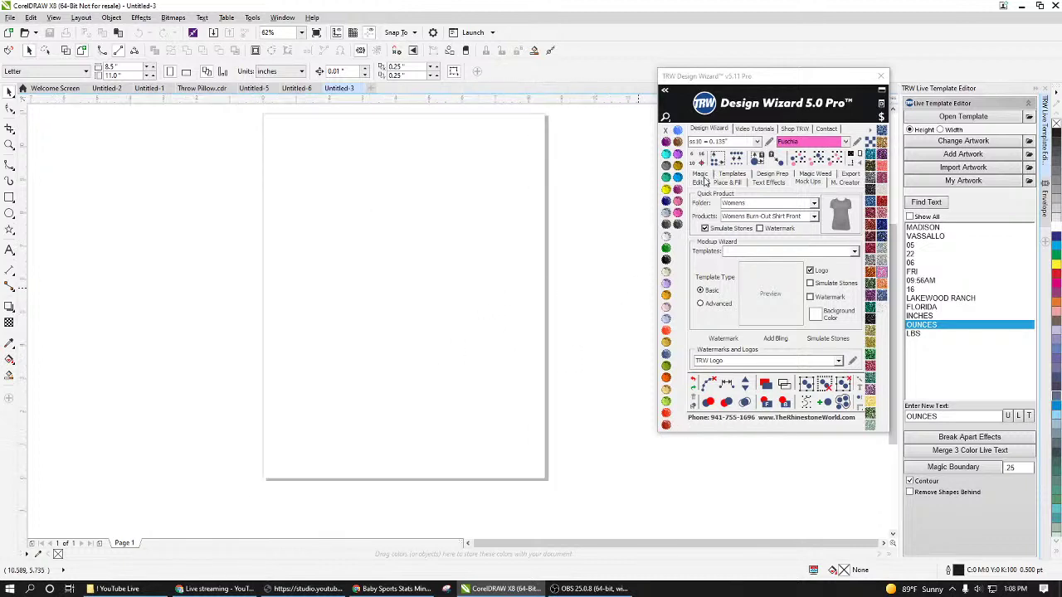
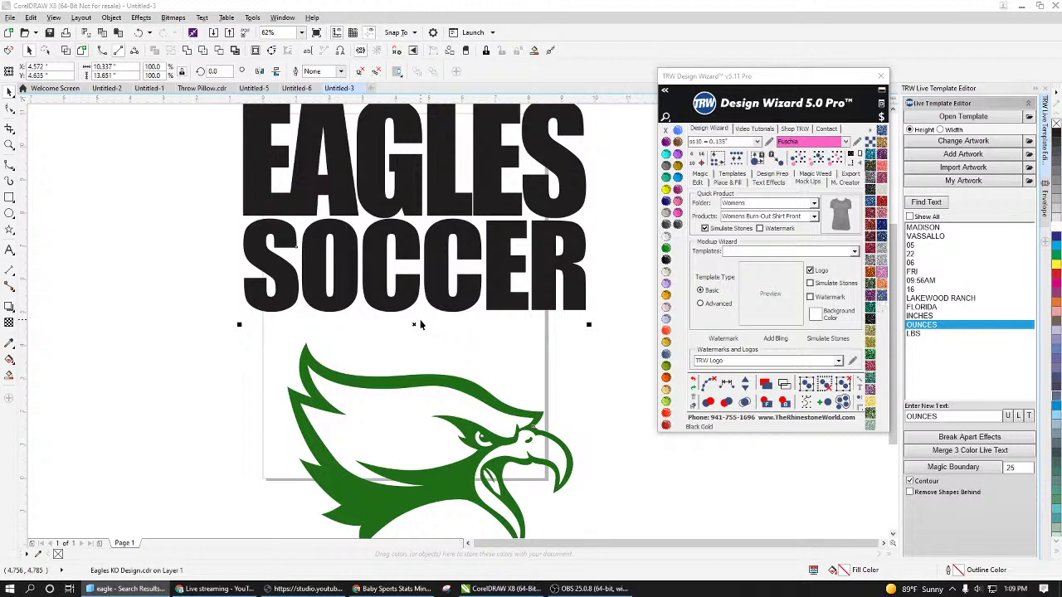
Step: Size the page to the EAGLES SOCCER lettering and eagle head, centring the artwork on it
click(457, 294)
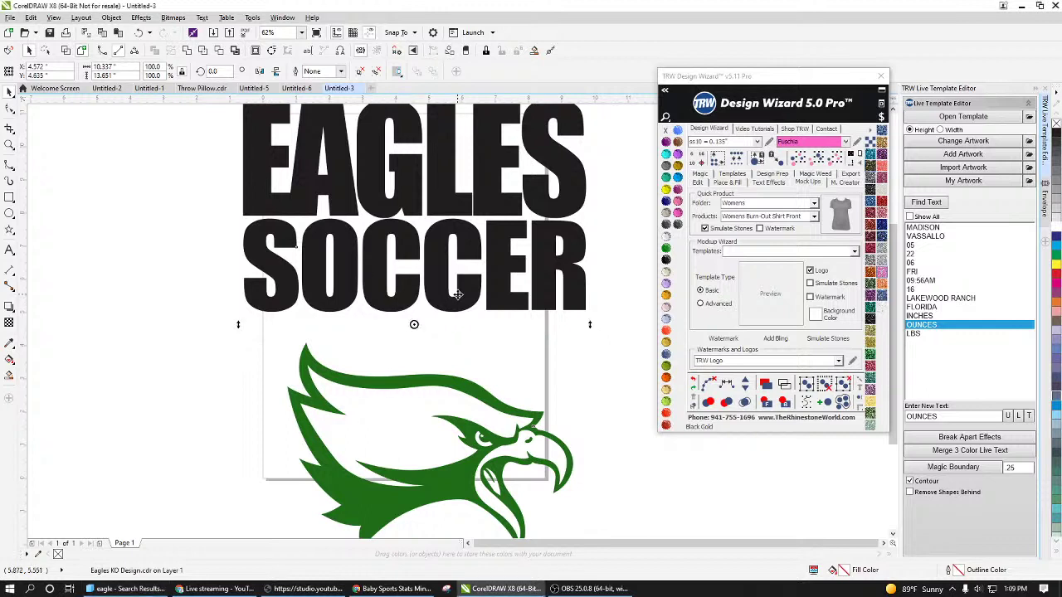
click(598, 304)
scroll(504, 301, down, 1)
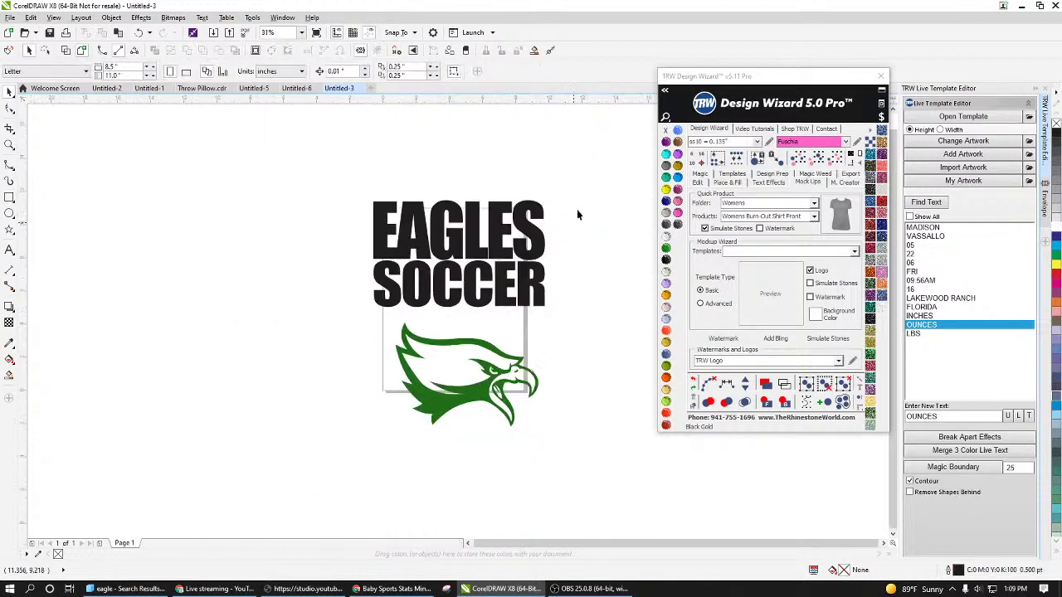
drag(596, 166, 333, 438)
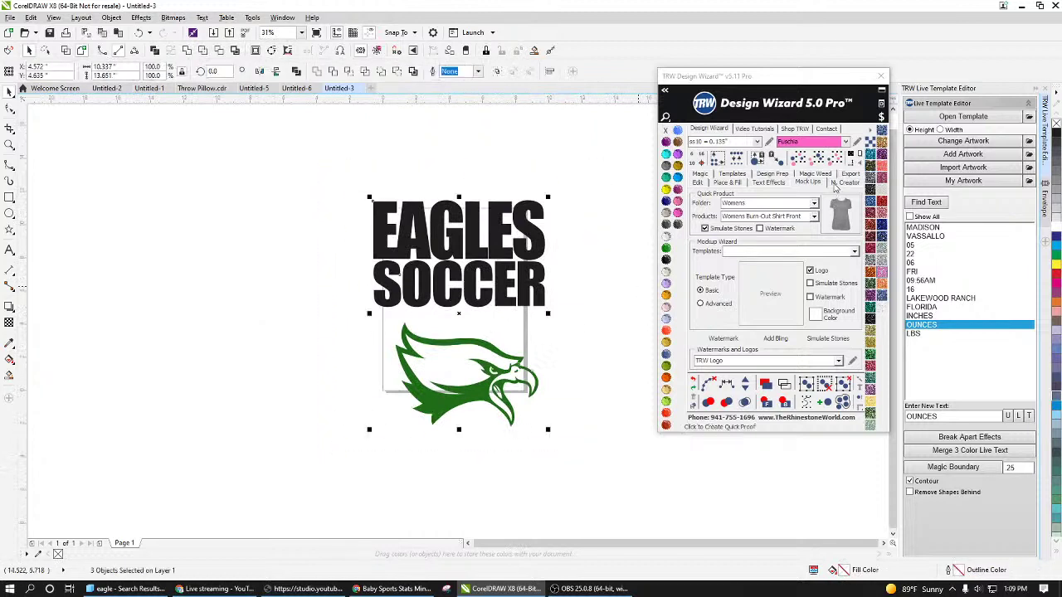
click(864, 153)
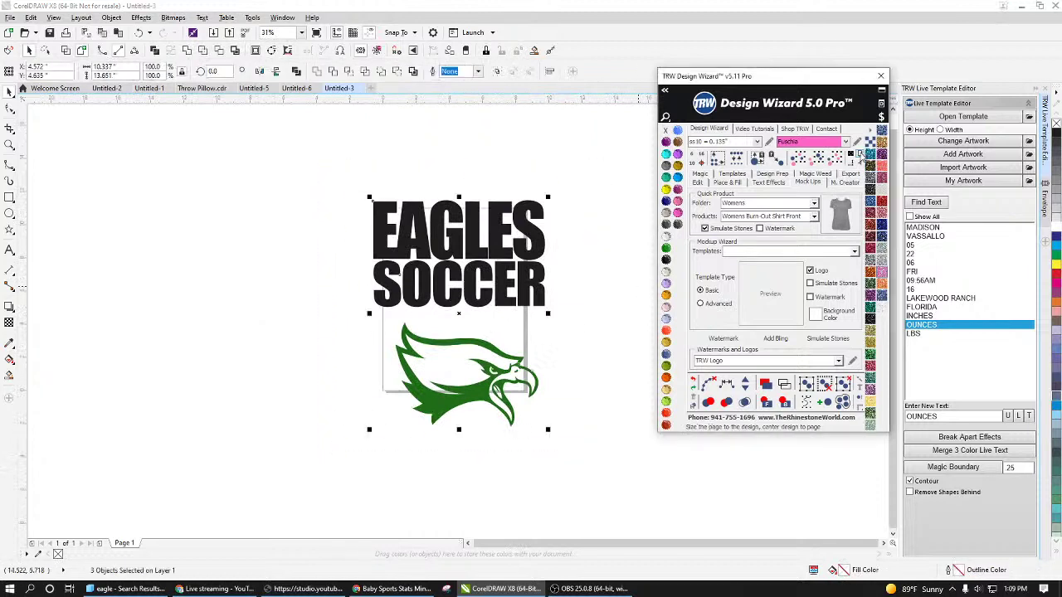
Step: Try moving the words EAGLES and SOCCER separately, and undo both moves
click(285, 299)
drag(515, 218, 515, 181)
drag(519, 291, 534, 312)
key(ctrl+z)
key(ctrl+z)
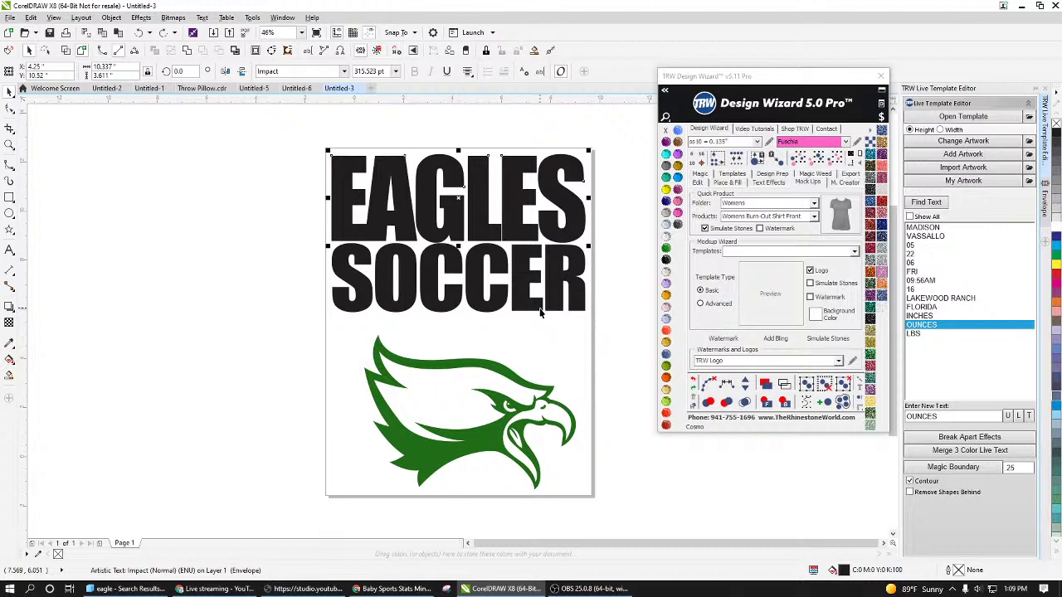
Step: Shift the green eagle head slightly up and to the right, closer to SOCCER, and check the two lines of lettering
mouse_move(498, 449)
mouse_down()
mouse_move(434, 448)
mouse_move(502, 440)
mouse_move(501, 429)
mouse_up()
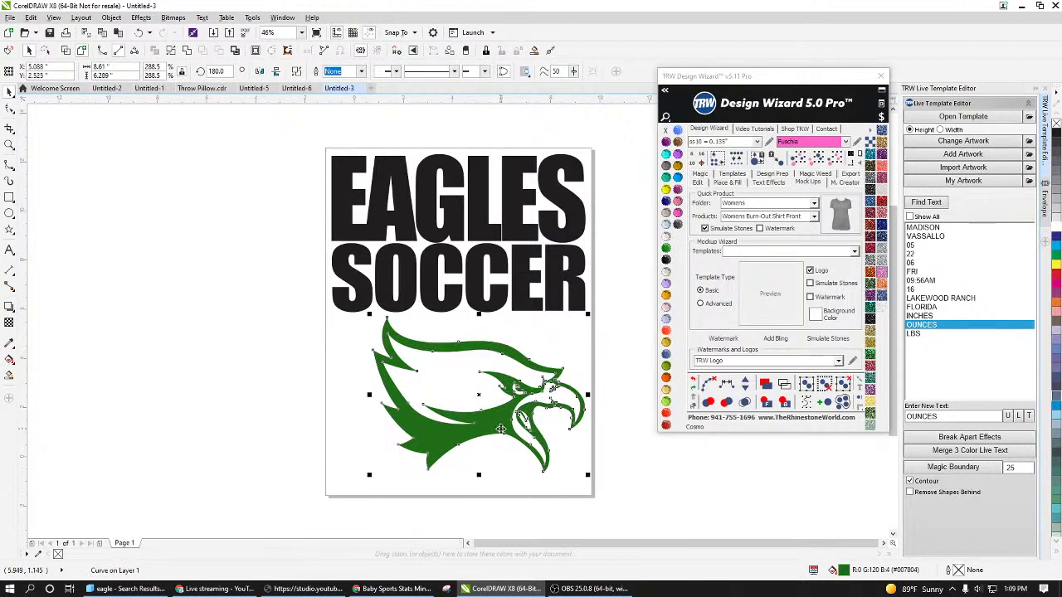
scroll(455, 373, down, 1)
scroll(478, 303, up, 2)
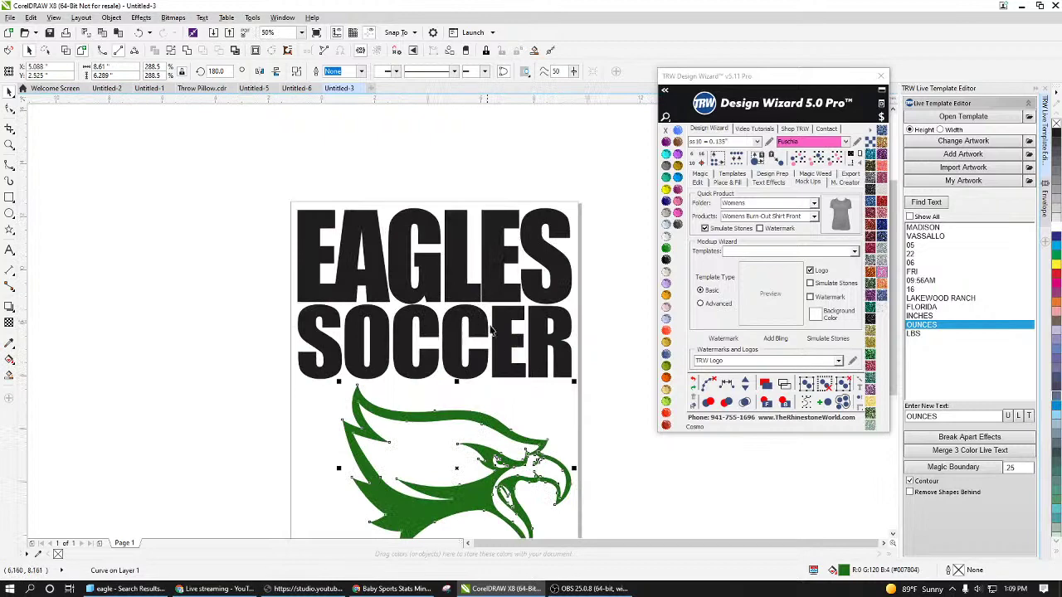
scroll(494, 353, up, 2)
click(510, 345)
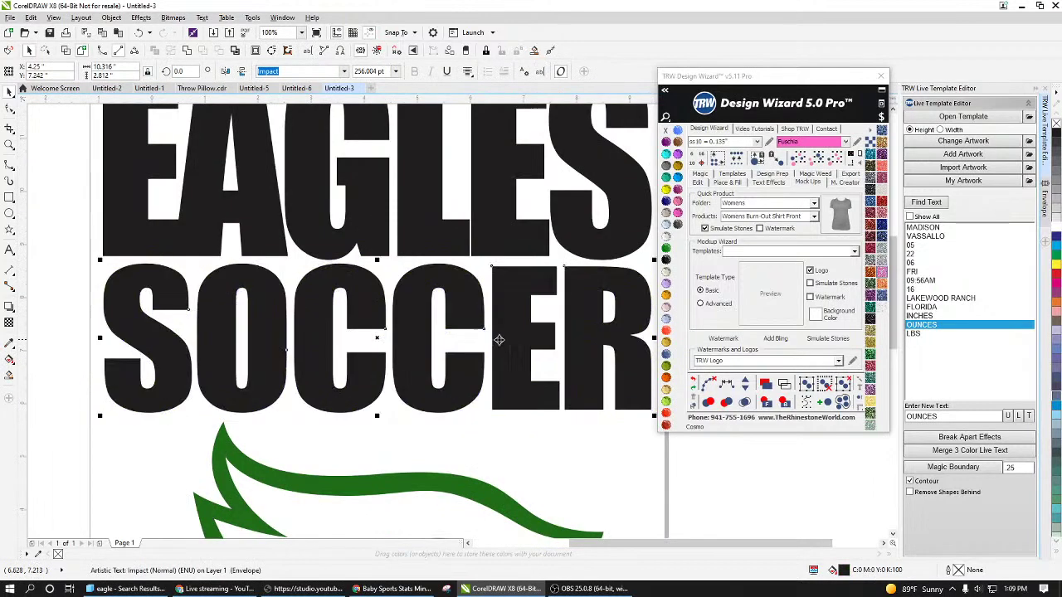
scroll(507, 342, down, 2)
scroll(453, 334, down, 1)
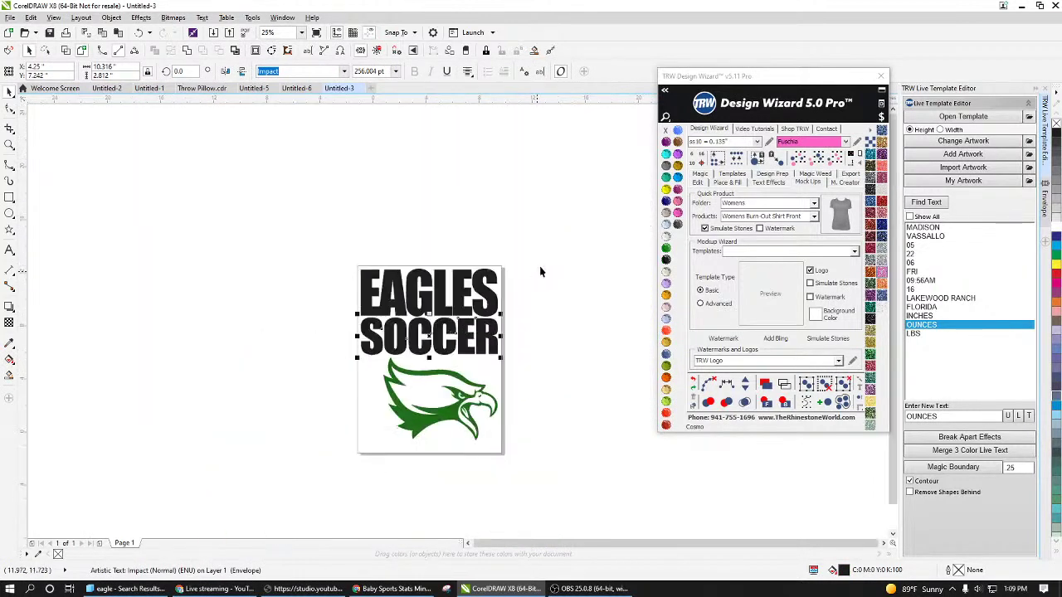
drag(553, 229, 332, 379)
scroll(432, 315, up, 1)
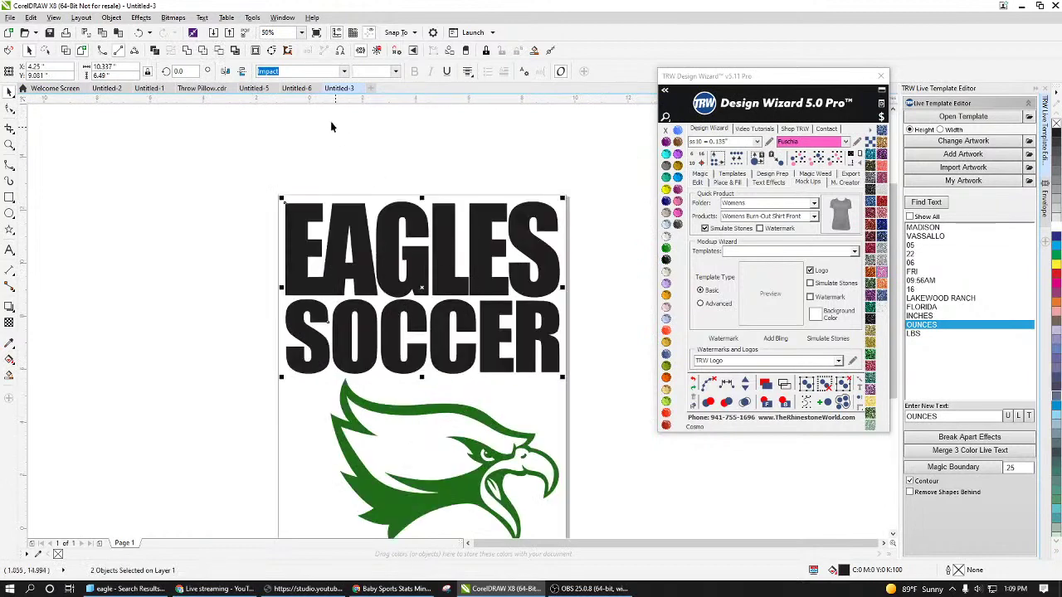
Step: Move the green eagle head up over the middle of the EAGLES SOCCER lettering
click(440, 538)
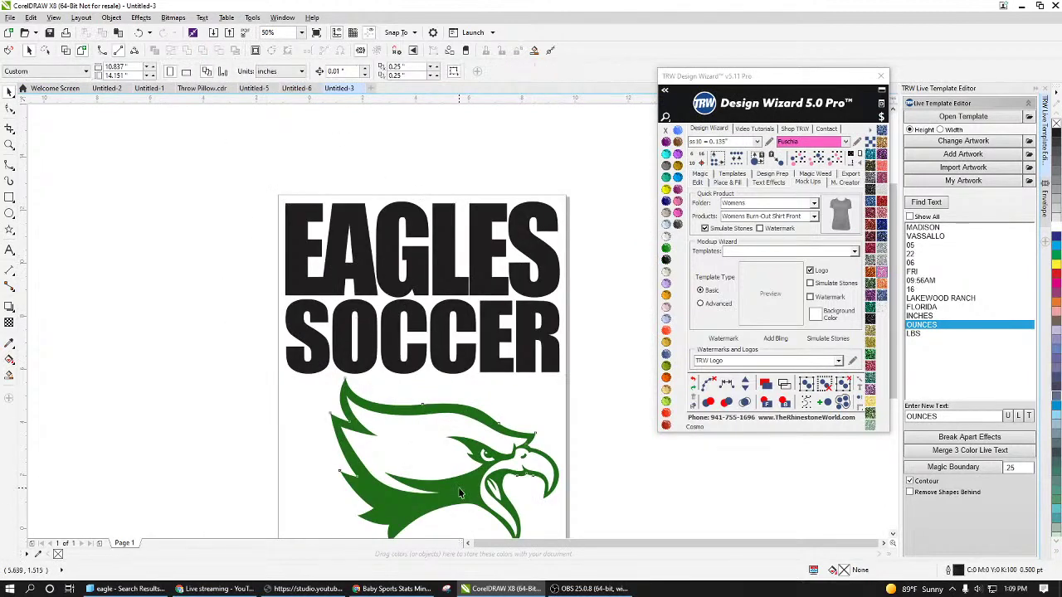
drag(461, 498, 451, 329)
scroll(449, 312, up, 2)
scroll(444, 319, down, 2)
click(482, 455)
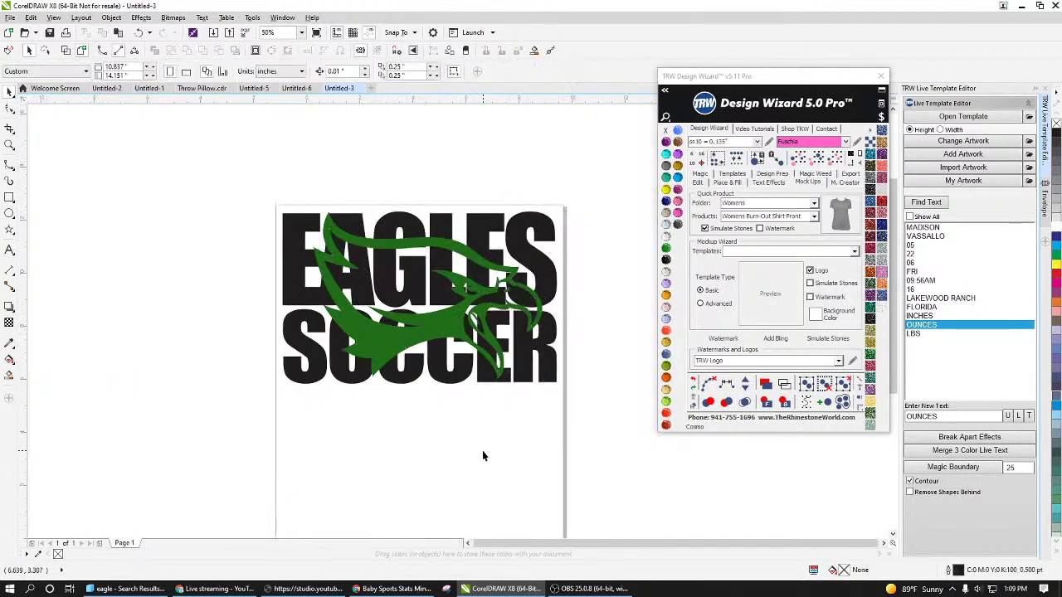
scroll(475, 457, down, 1)
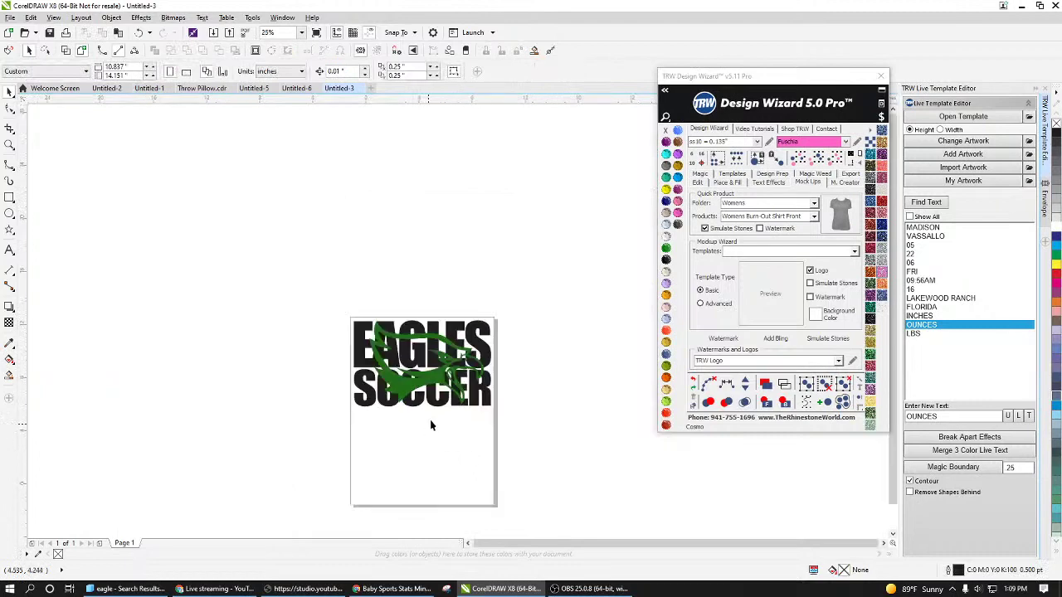
scroll(448, 407, up, 3)
scroll(440, 405, down, 1)
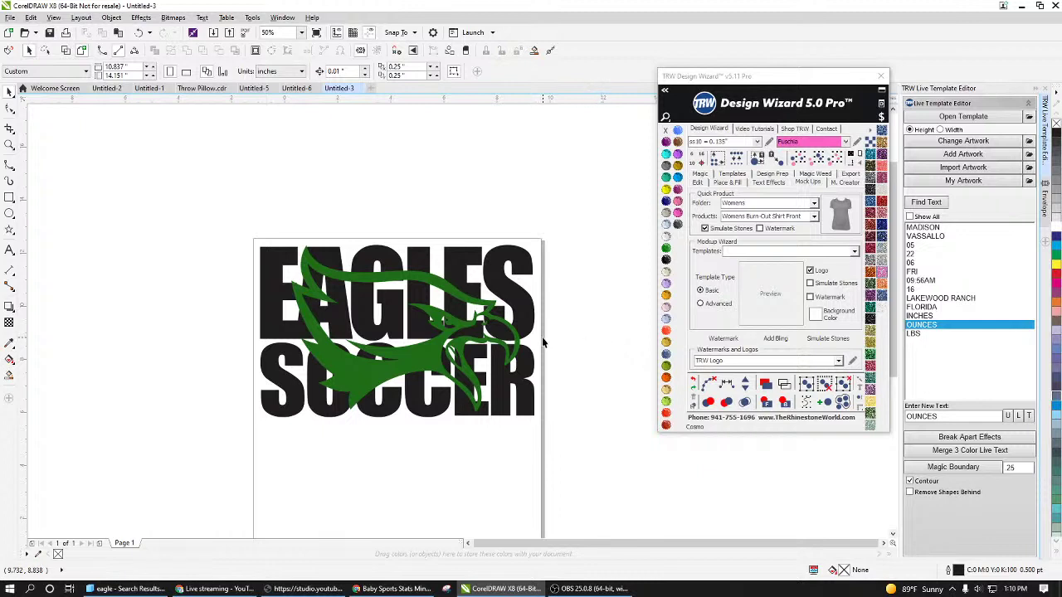
Step: Knock out the eagle head and the EAGLES SOCCER lettering together with a Knock Out value of .06
scroll(541, 337, down, 1)
scroll(555, 353, up, 1)
drag(604, 176, 142, 489)
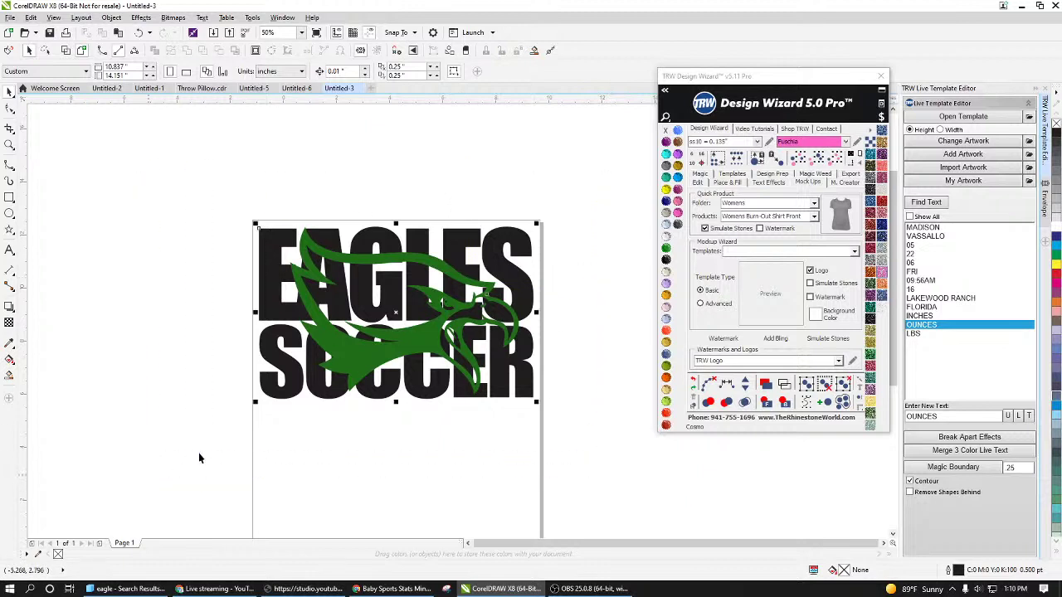
click(697, 183)
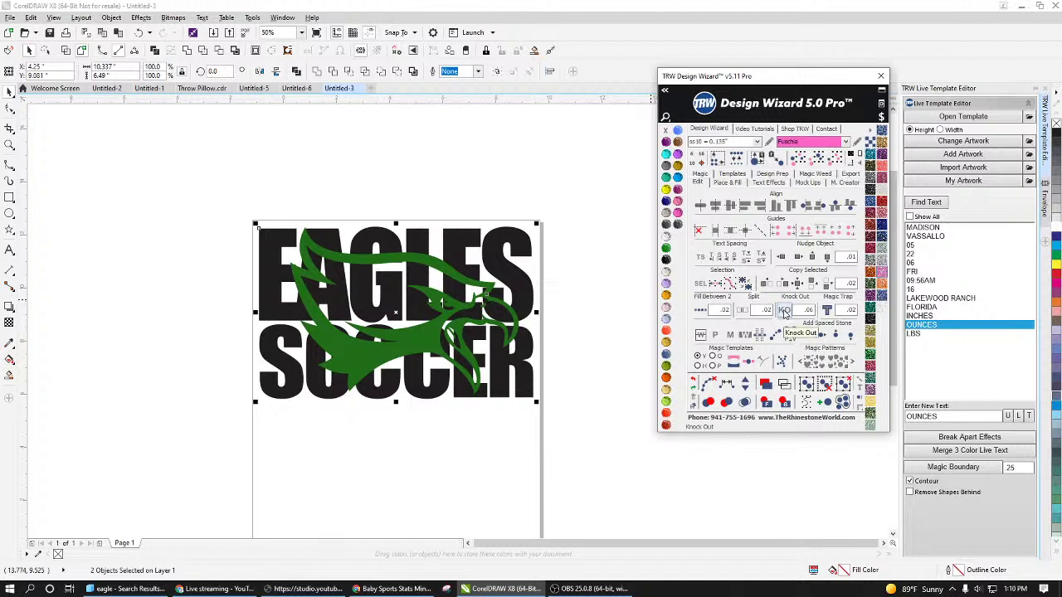
click(573, 276)
drag(585, 187, 208, 473)
click(784, 314)
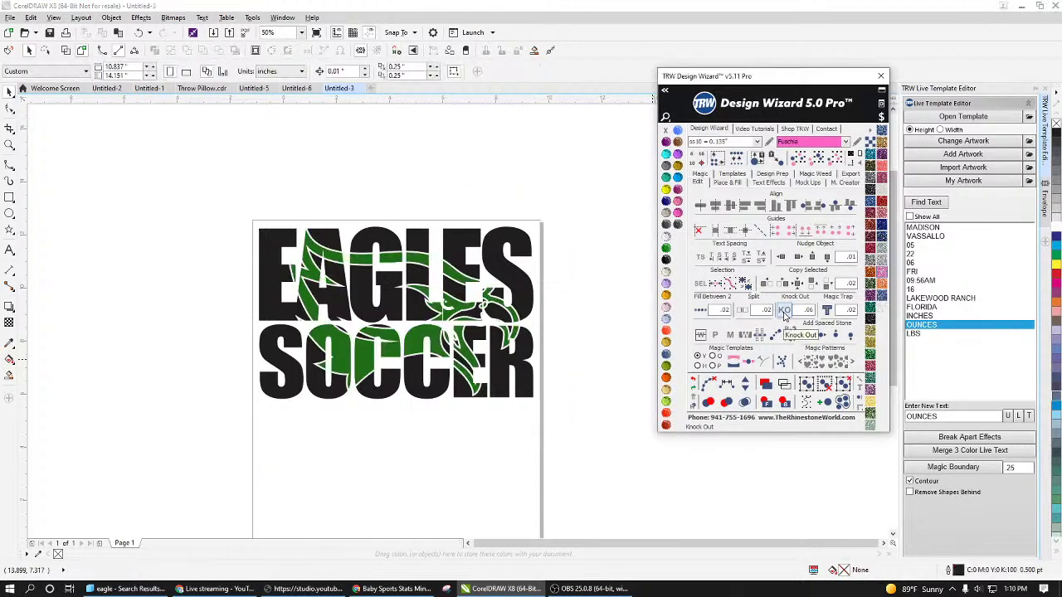
click(579, 349)
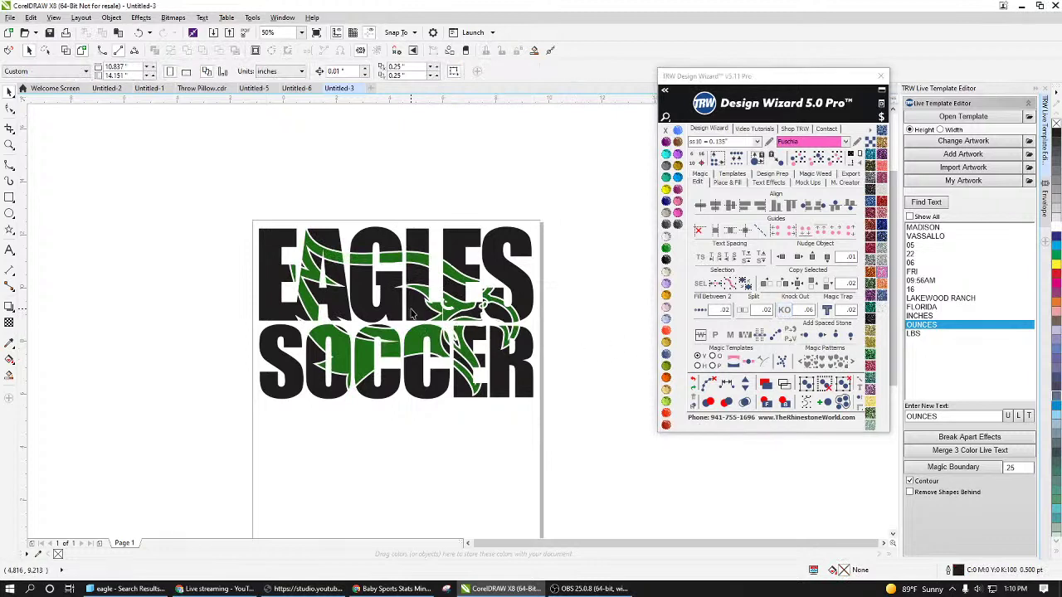
scroll(411, 312, up, 2)
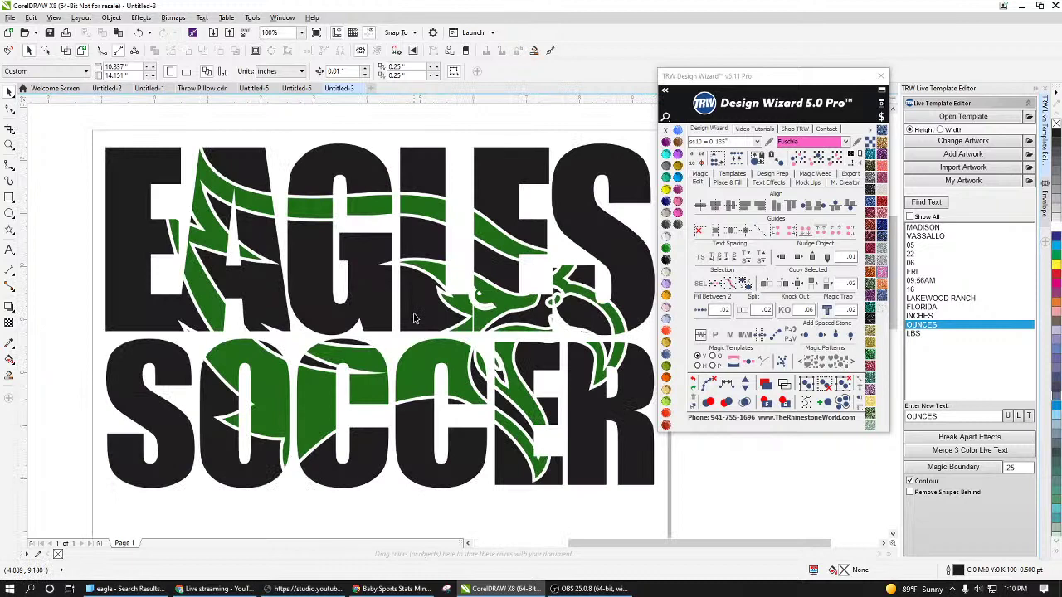
Step: Look over the knocked-out EAGLES SOCCER design and undo the knock out
scroll(431, 310, down, 2)
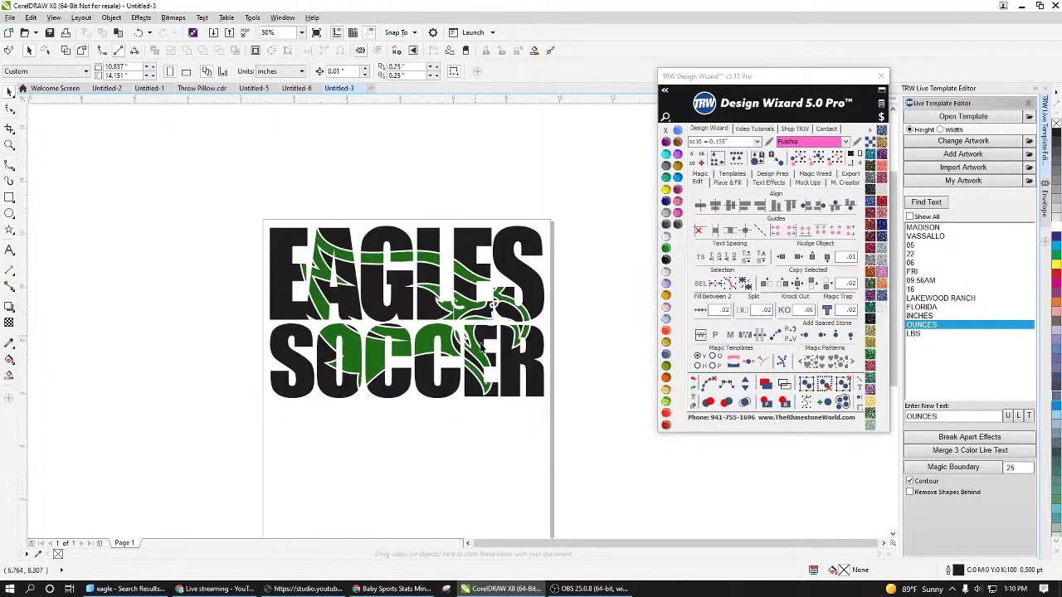
scroll(573, 350, down, 2)
scroll(535, 336, up, 2)
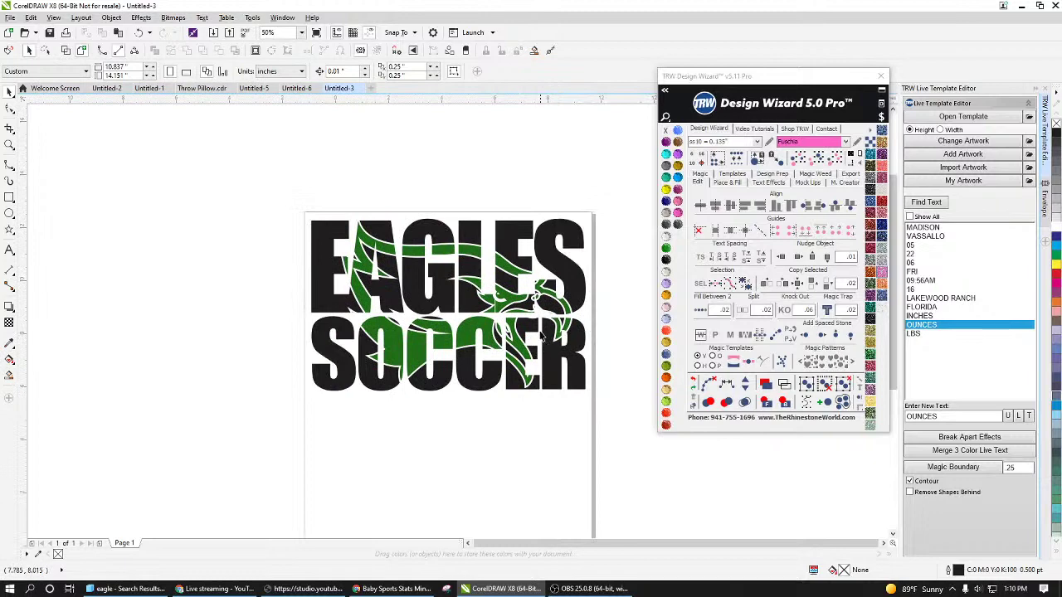
scroll(544, 335, down, 1)
key(ctrl+z)
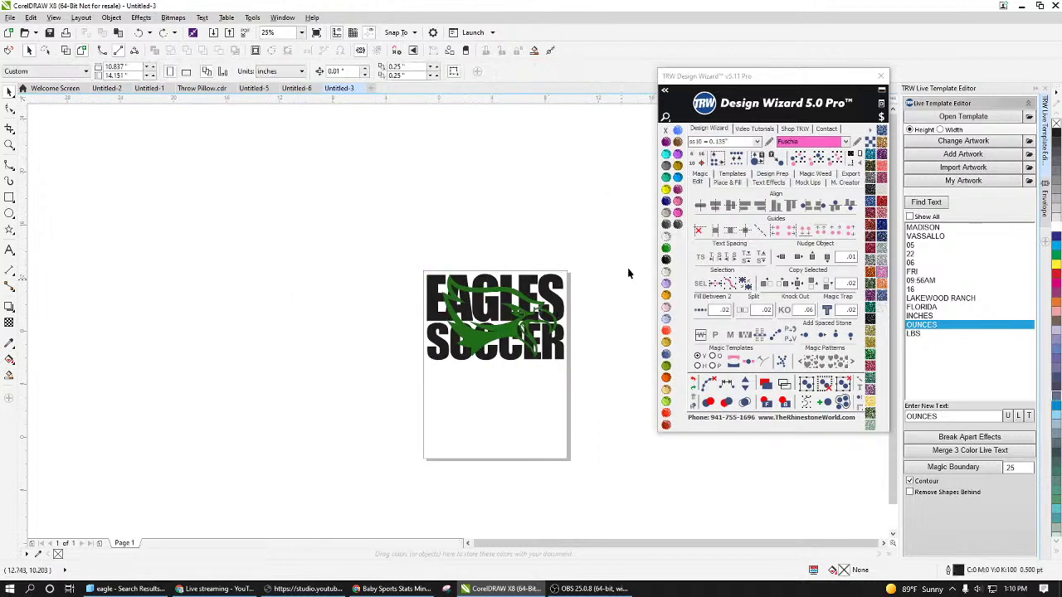
Step: Duplicate the EAGLES SOCCER design with its eagle head beside the original and fit the page around both copies
drag(596, 241, 412, 387)
mouse_move(479, 346)
mouse_down()
mouse_move(351, 346)
mouse_move(495, 353)
mouse_up()
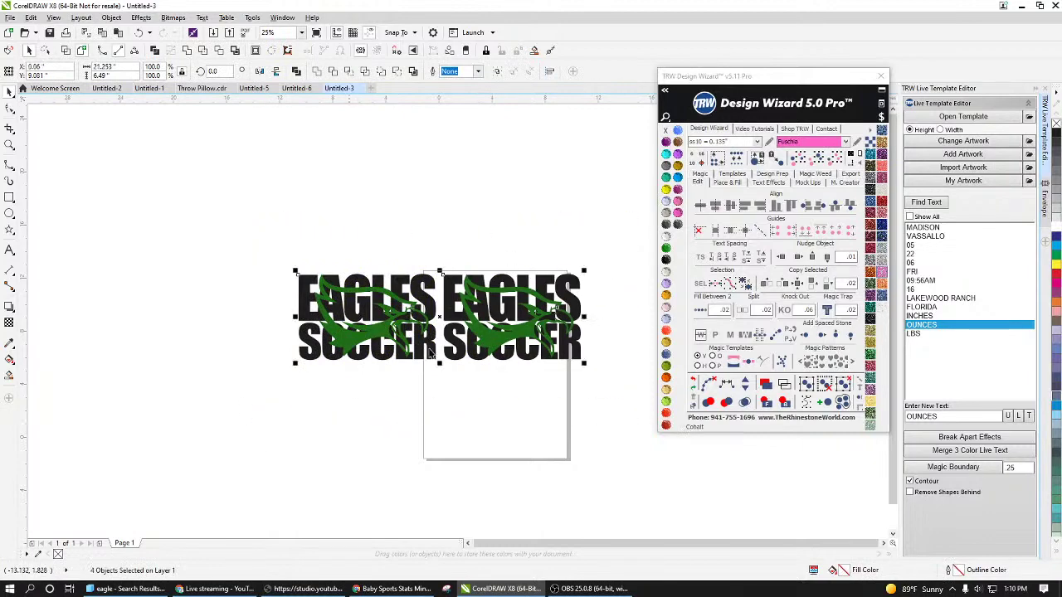
click(860, 162)
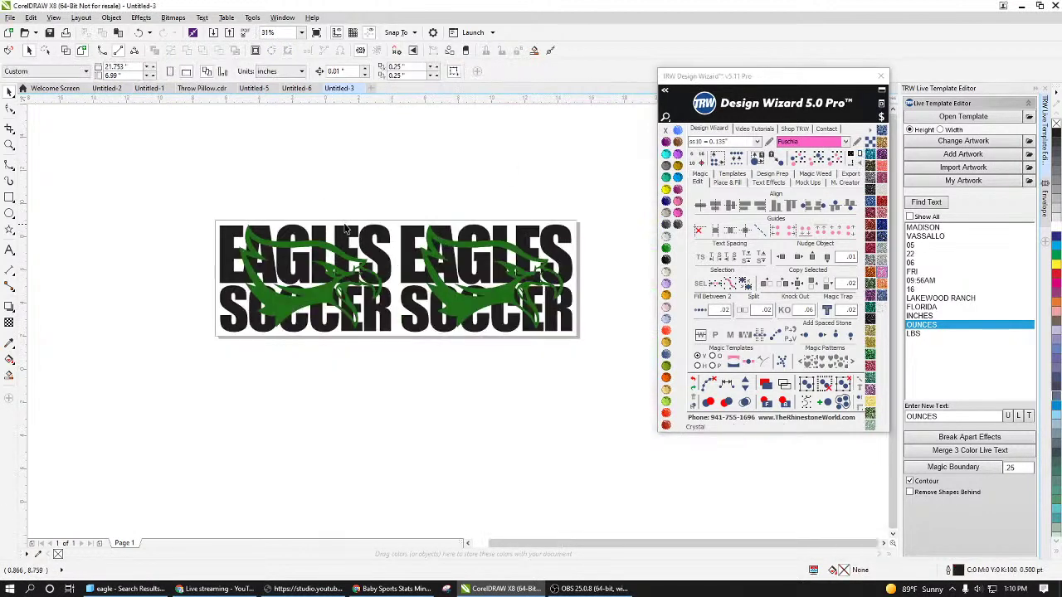
Step: Knock out the eagle head from the second copy's lettering with a value of .06 and compare both versions
drag(592, 193, 395, 340)
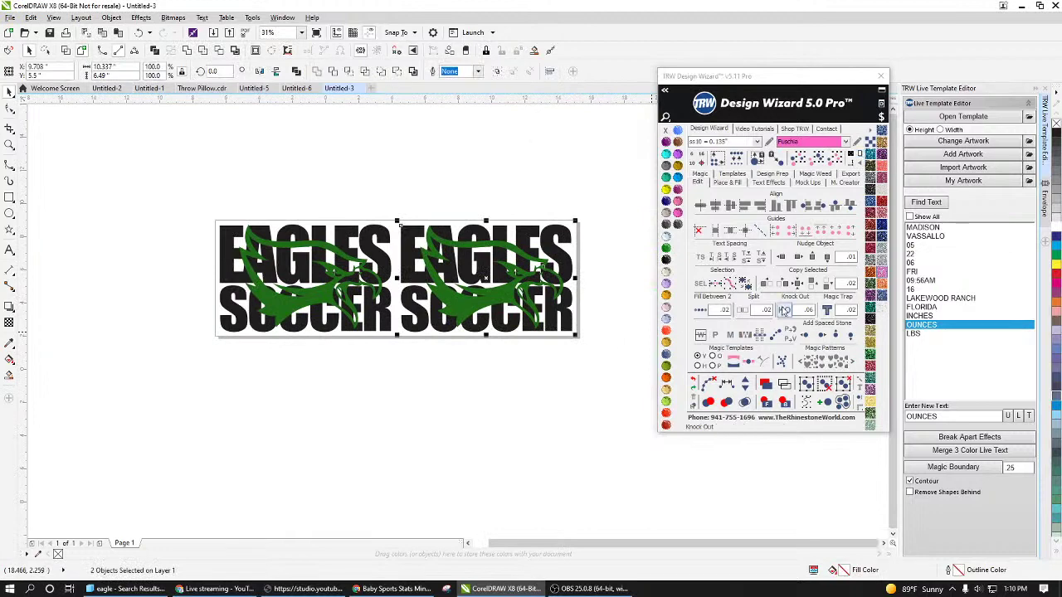
click(785, 311)
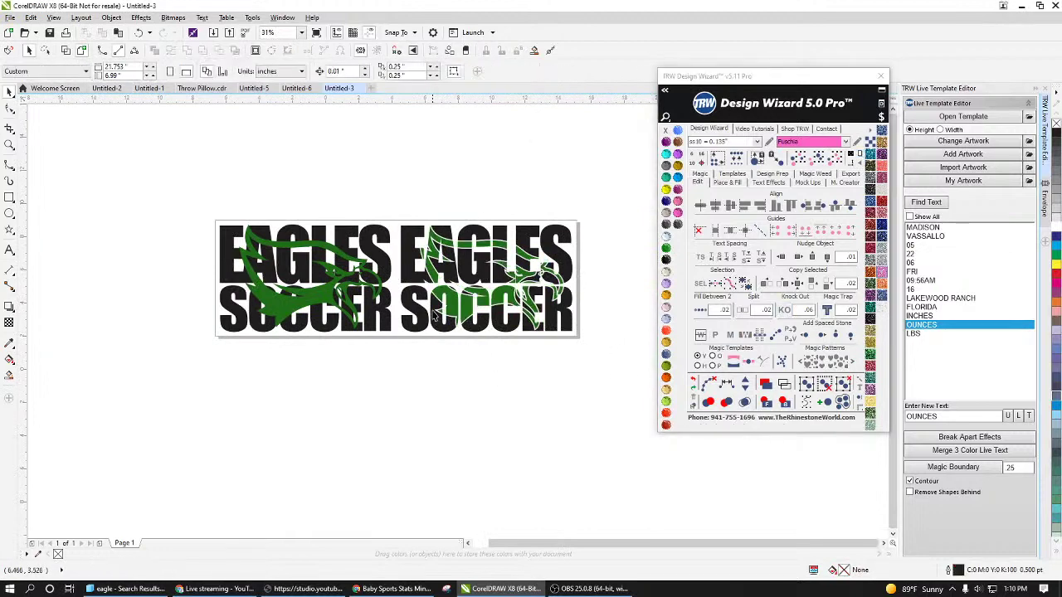
drag(779, 80, 902, 88)
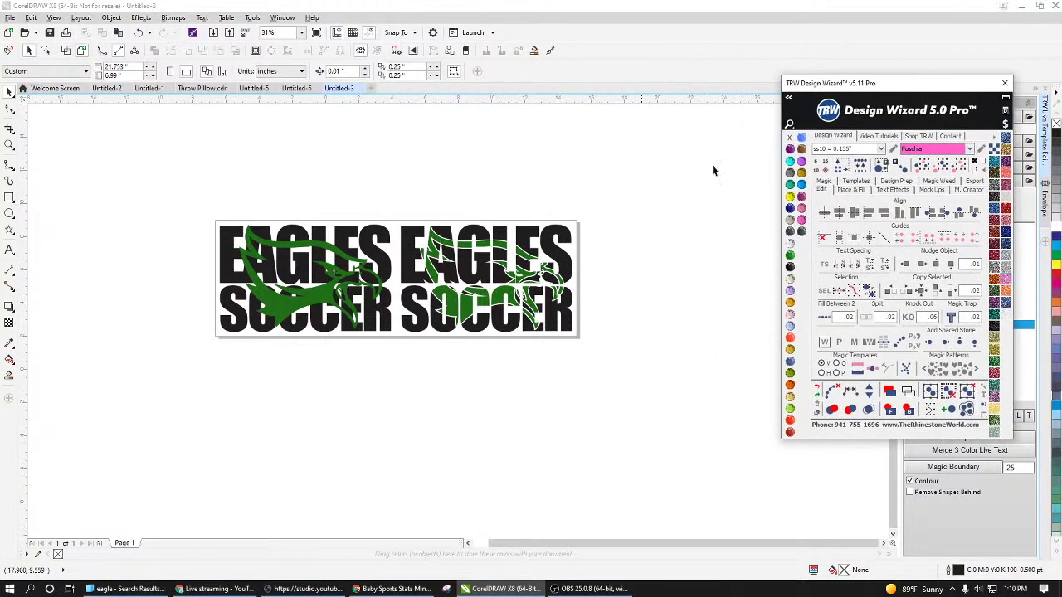
scroll(384, 237, up, 2)
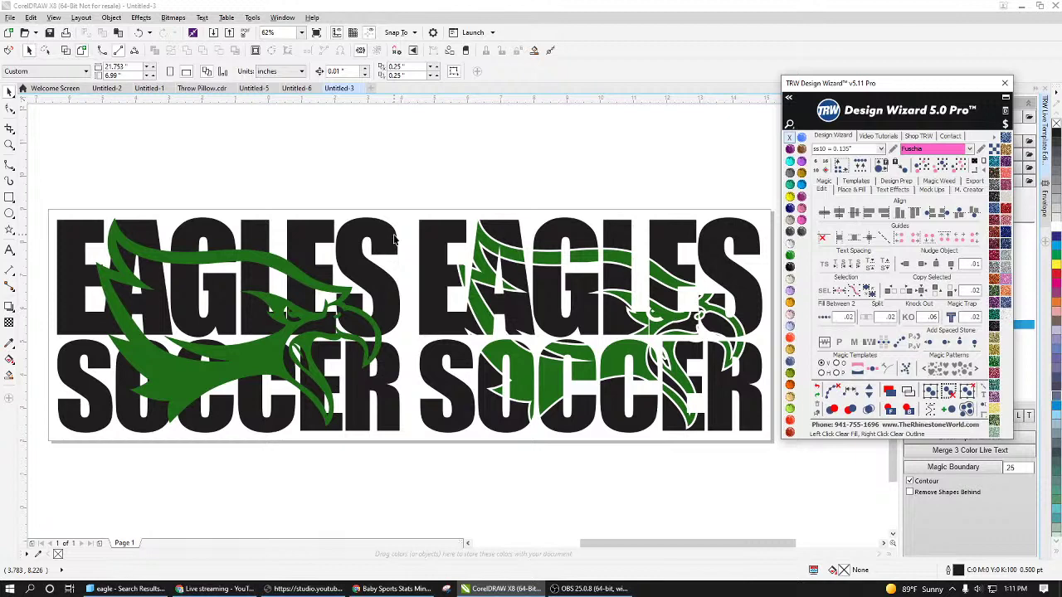
click(465, 171)
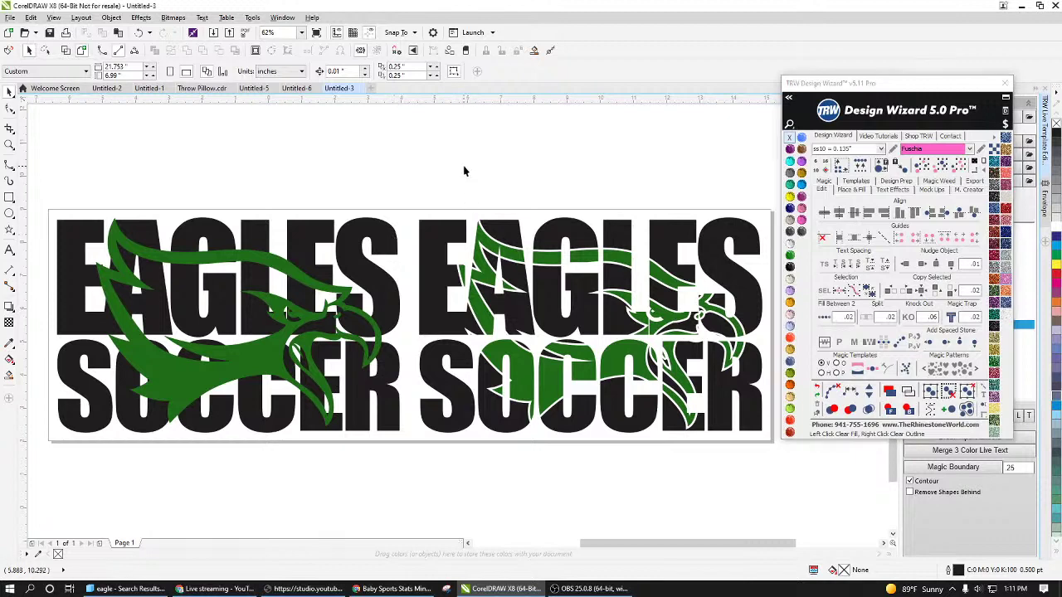
scroll(473, 267, down, 2)
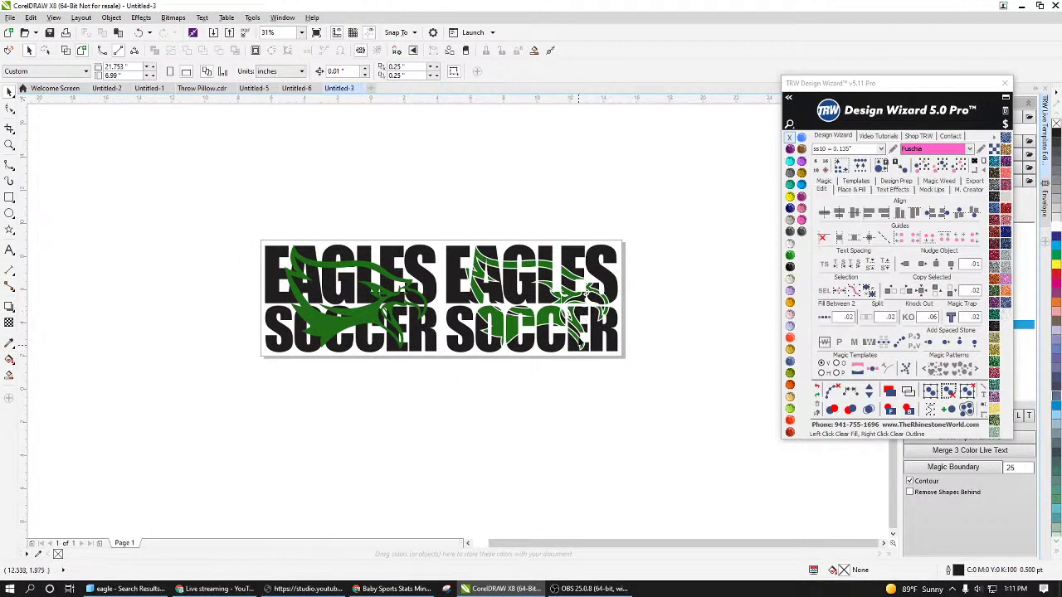
scroll(580, 318, up, 2)
scroll(579, 322, down, 2)
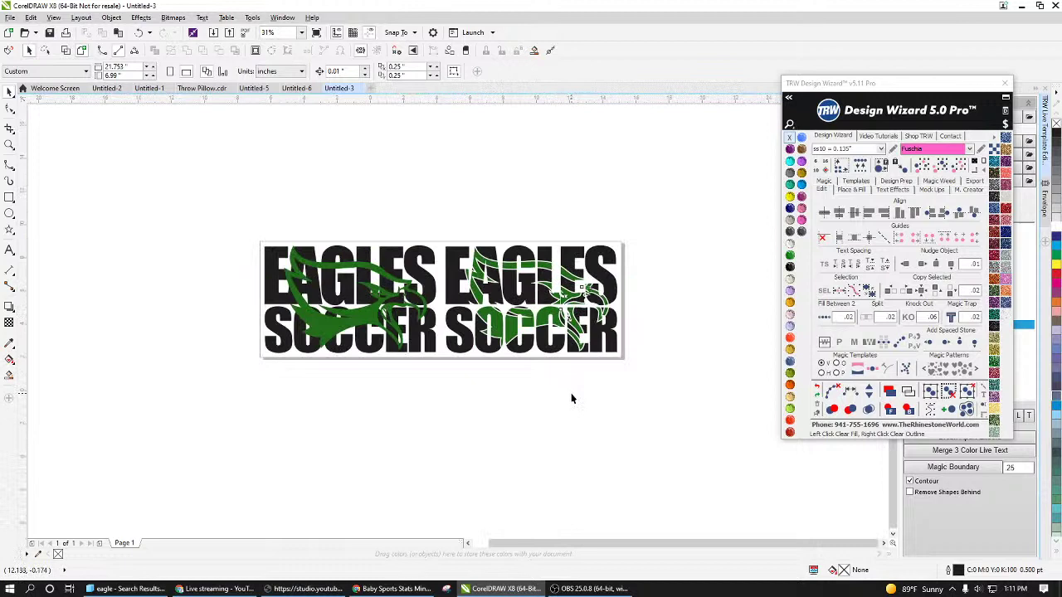
Step: Undo the knock out and page resizing, and remove the extra copy of the design
key(ctrl+v)
scroll(571, 398, up, 1)
key(Delete)
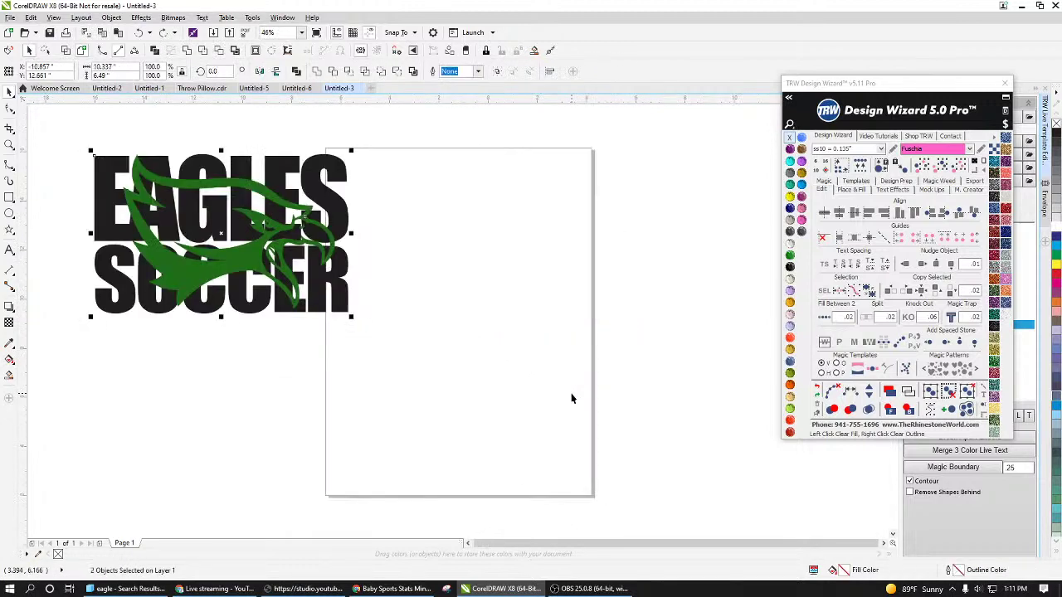
Step: Move the remaining EAGLES SOCCER design with its eagle head onto the page and check it up close
drag(438, 144, 78, 331)
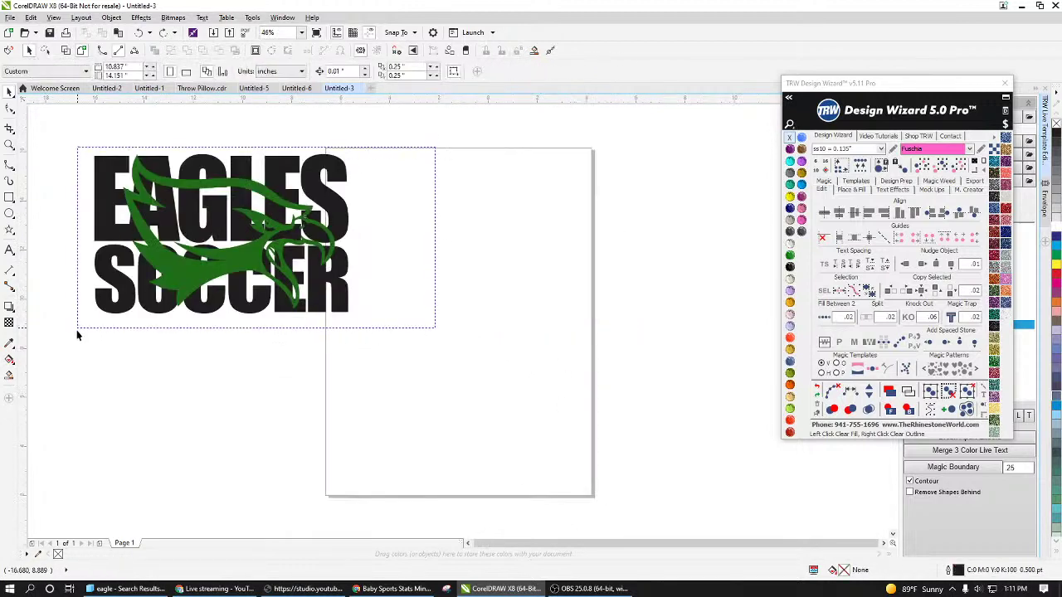
drag(234, 282, 472, 327)
key(Escape)
scroll(510, 296, up, 2)
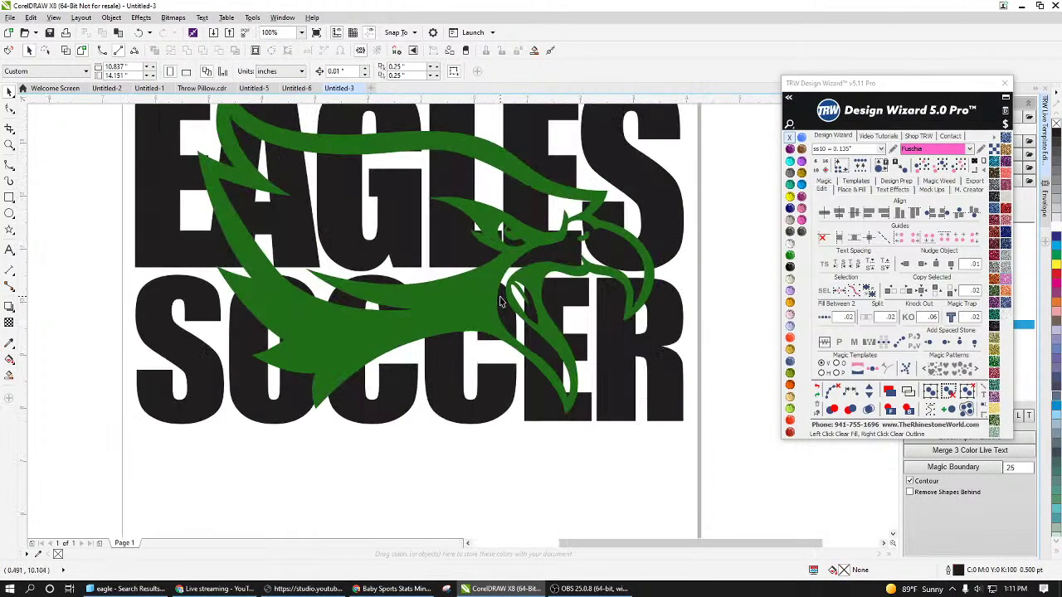
scroll(506, 299, down, 2)
scroll(501, 255, up, 1)
scroll(501, 258, up, 2)
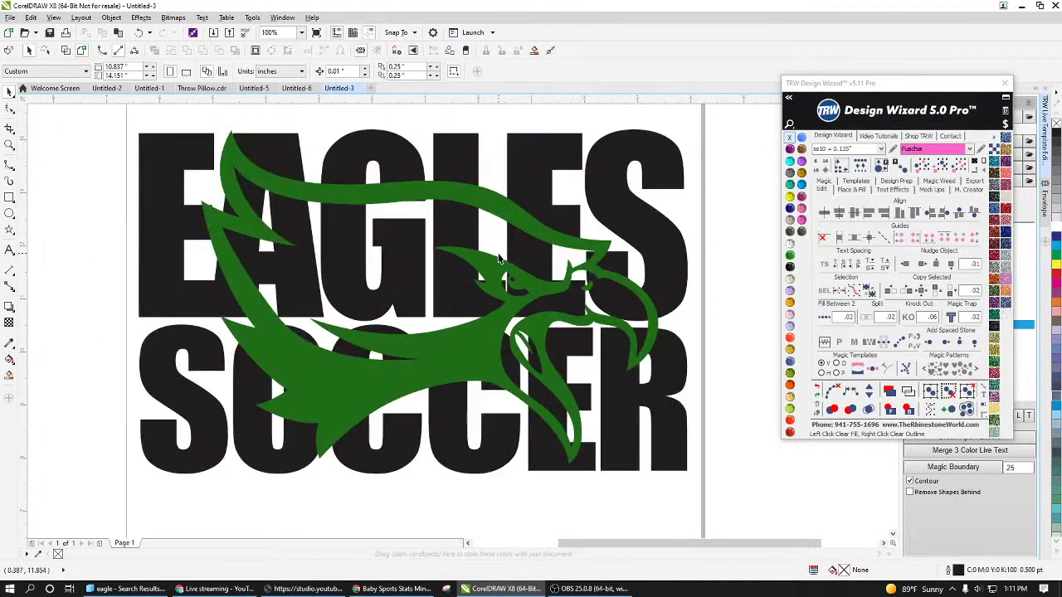
scroll(501, 266, down, 2)
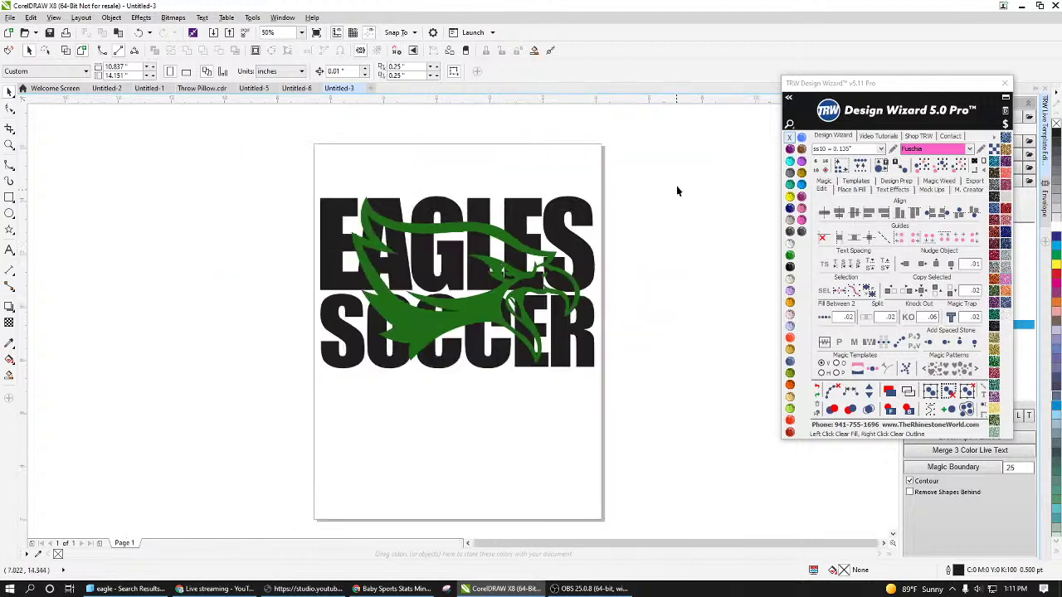
Step: Knock out the eagle head from the single EAGLES SOCCER design on the page with a value of .06
drag(660, 143, 270, 439)
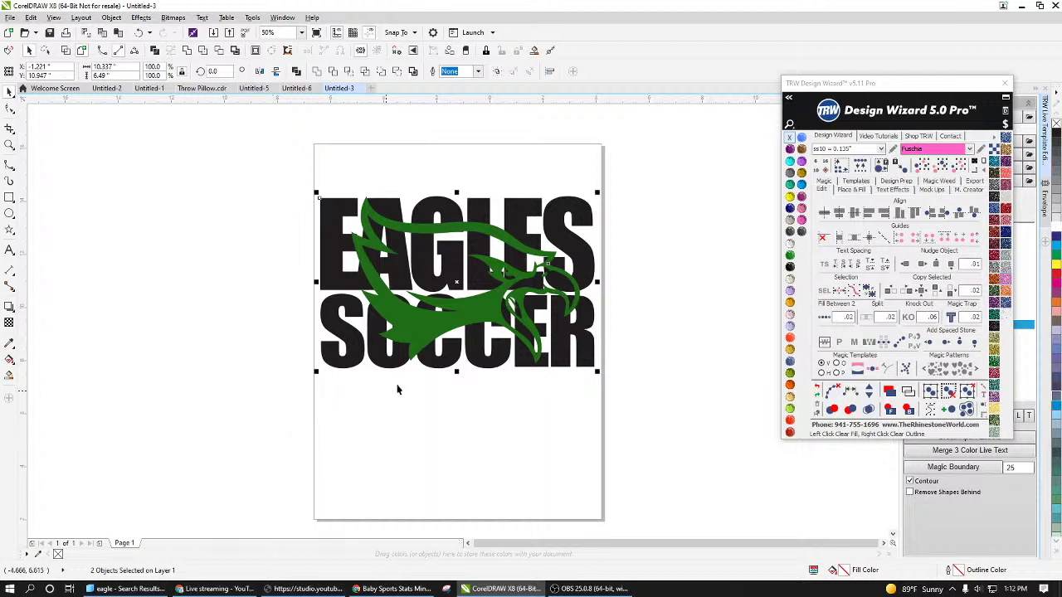
click(631, 334)
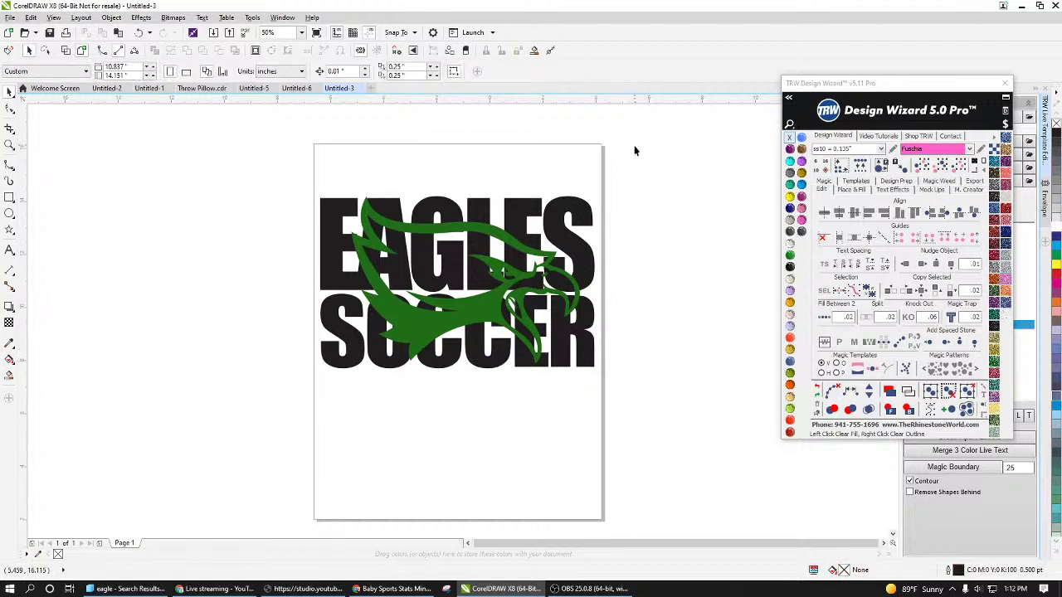
drag(634, 147, 244, 428)
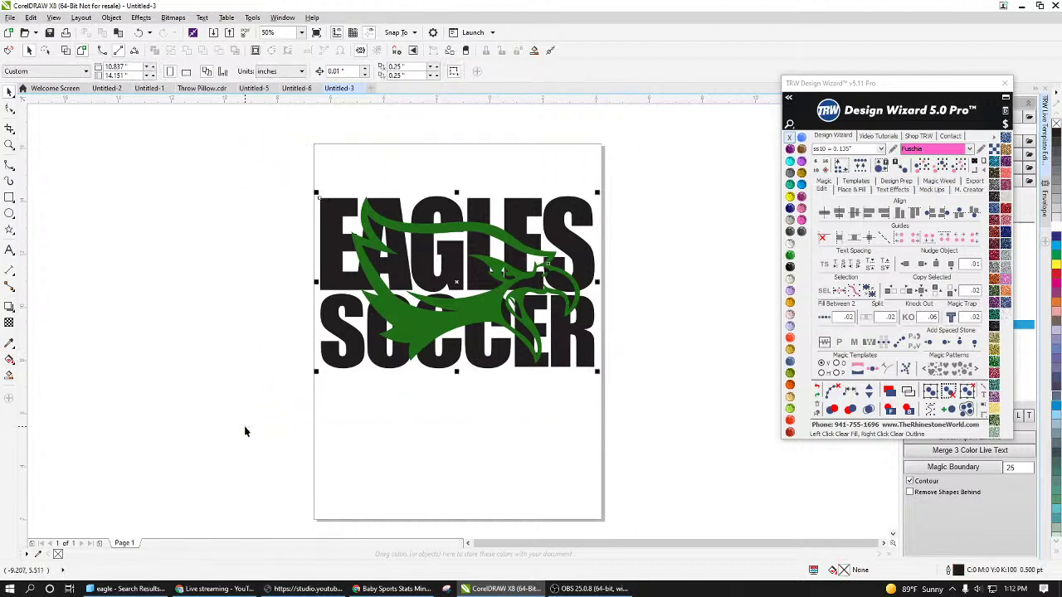
drag(649, 138, 231, 421)
click(908, 317)
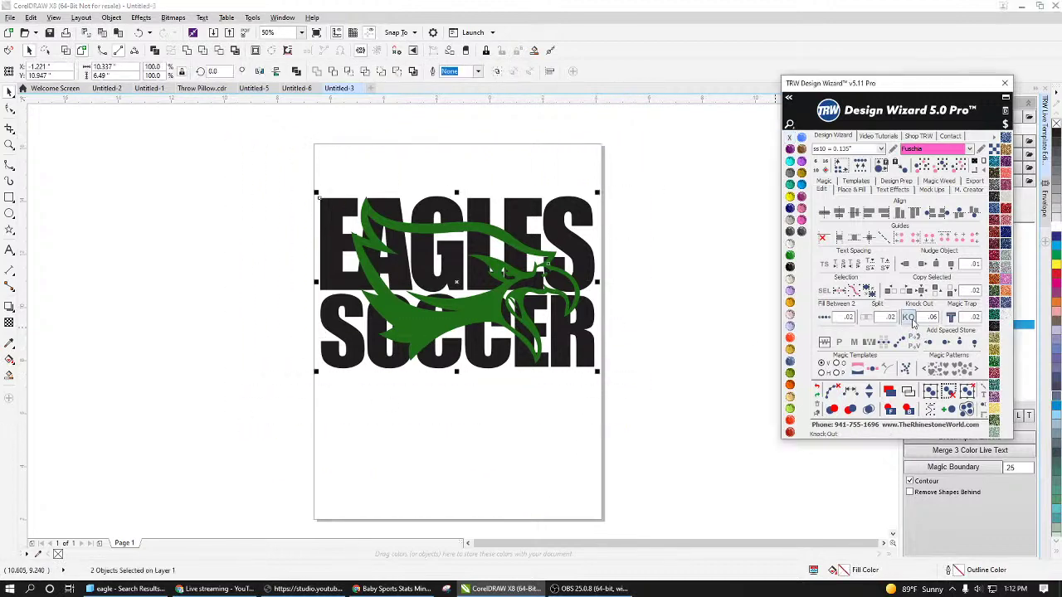
Step: Inspect the cut-out gaps between the eagle head and lettering, and undo this knock out
scroll(508, 274, up, 2)
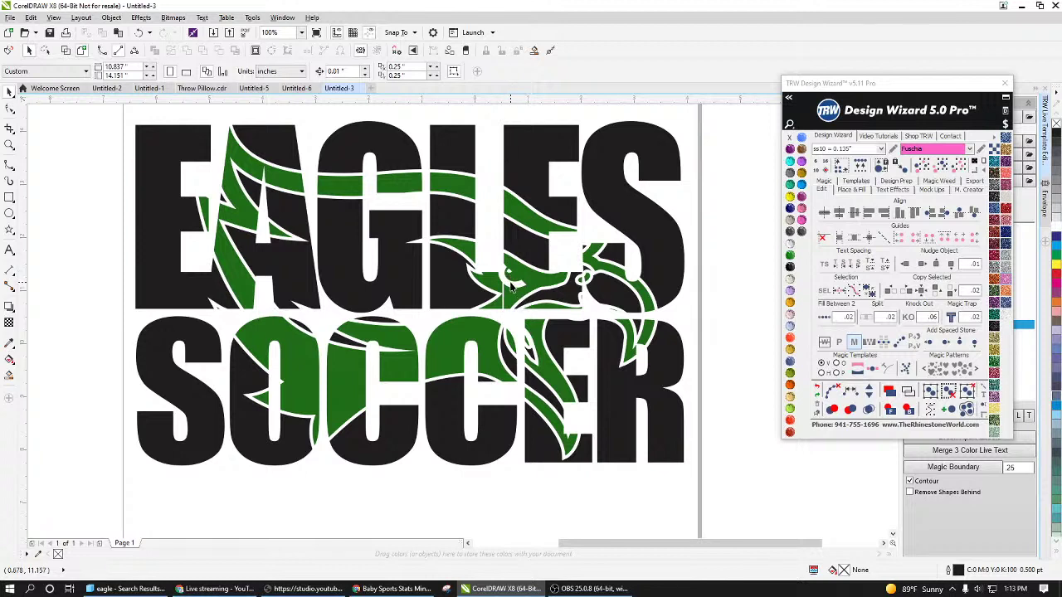
scroll(553, 323, down, 1)
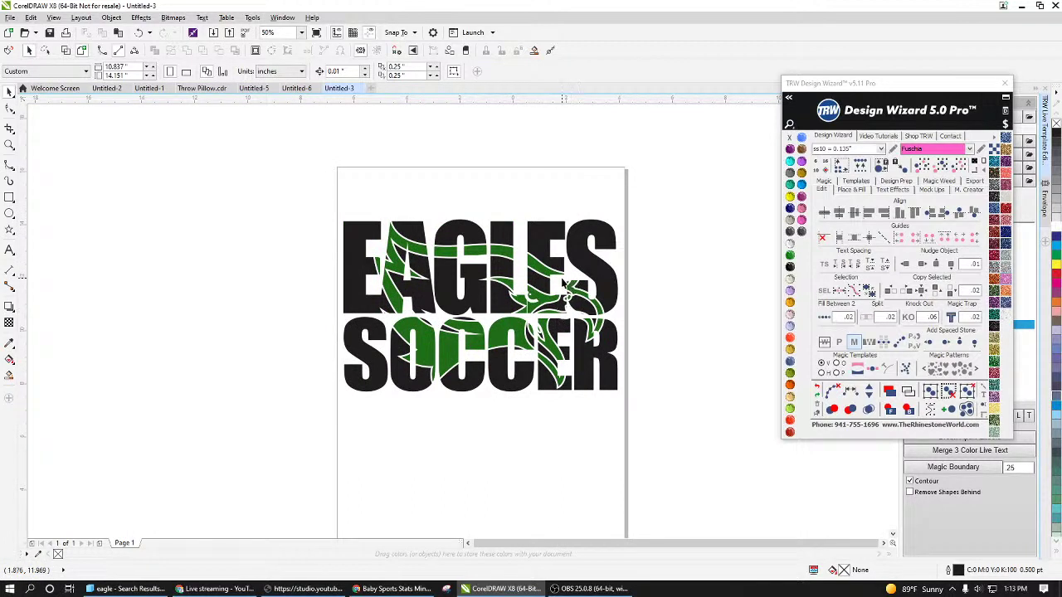
scroll(564, 284, up, 1)
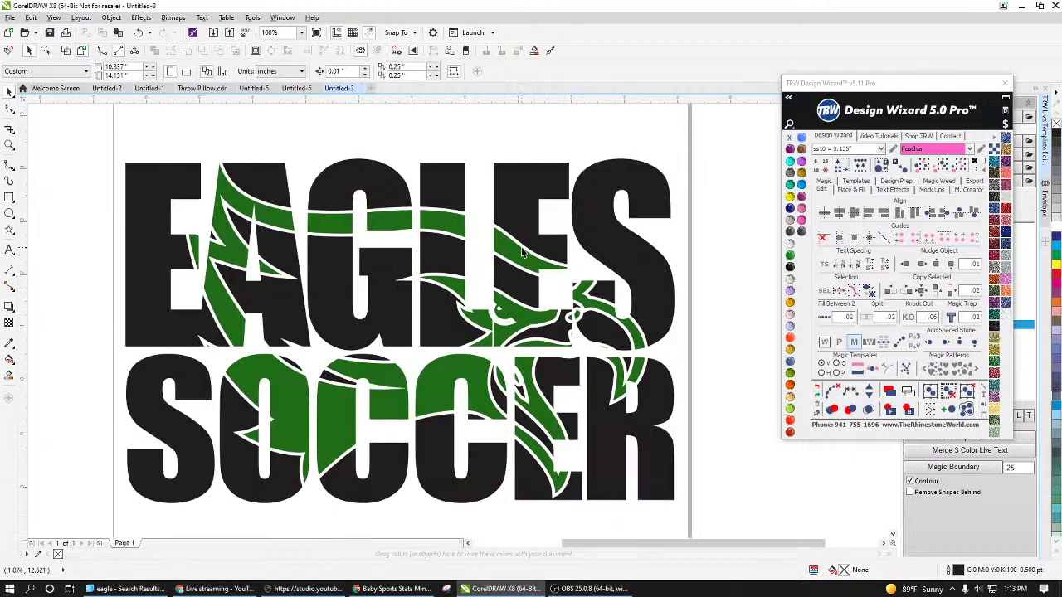
scroll(531, 274, down, 1)
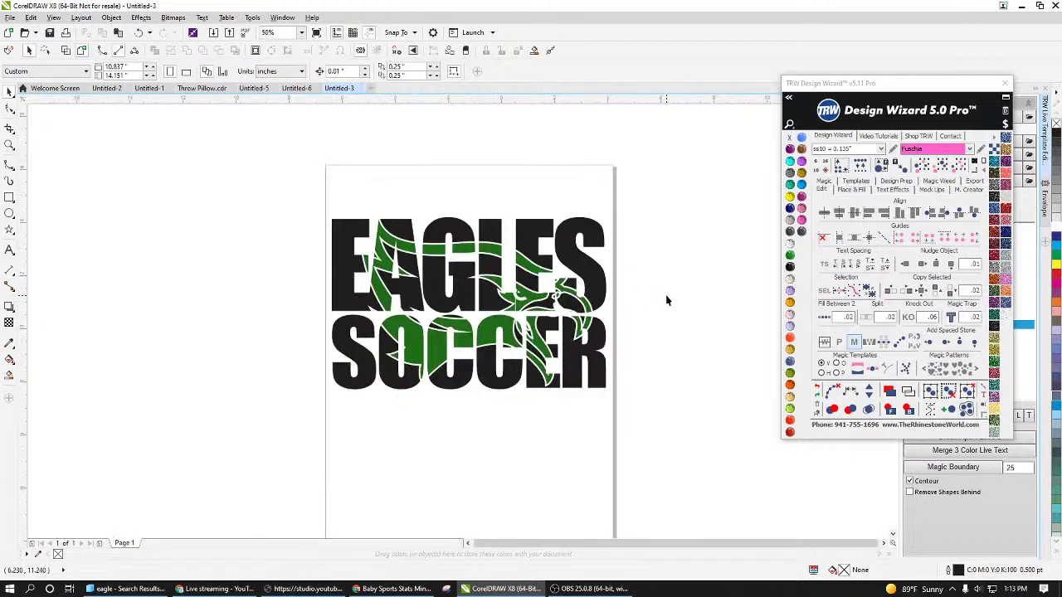
key(ctrl+z)
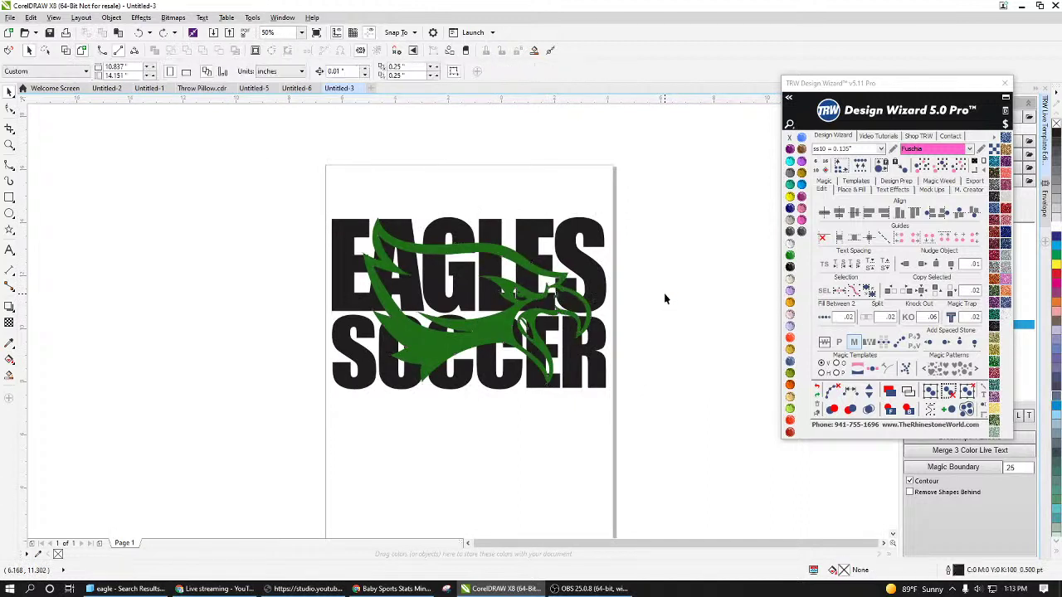
Step: Apply a Stone Knockout to the eagle head and lettering with ss10 Fuschia stones, inside 0.06 and contour 0.17, and inspect the stone outline
drag(649, 209, 311, 446)
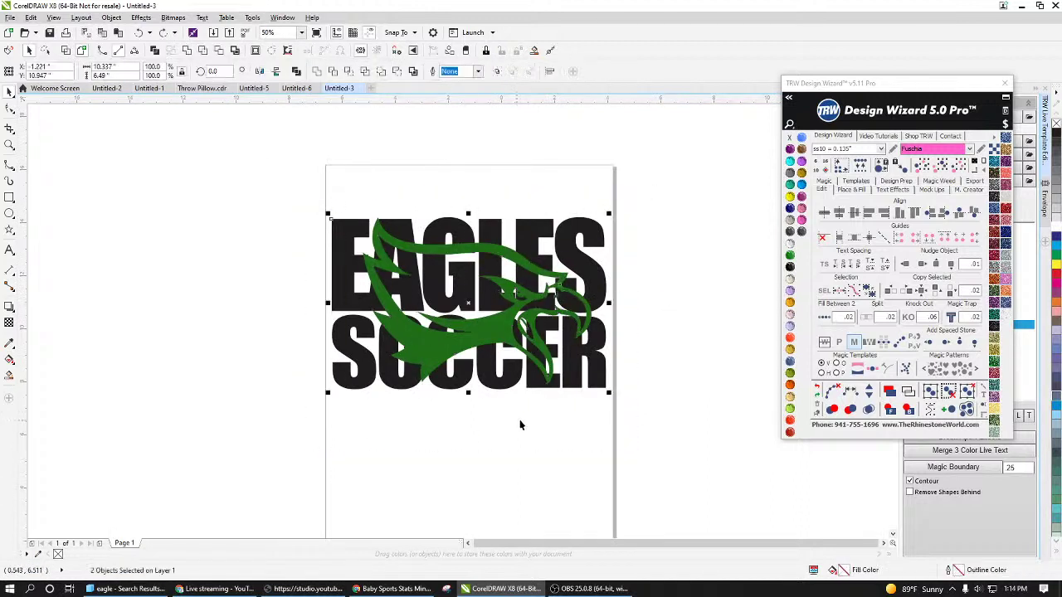
click(830, 184)
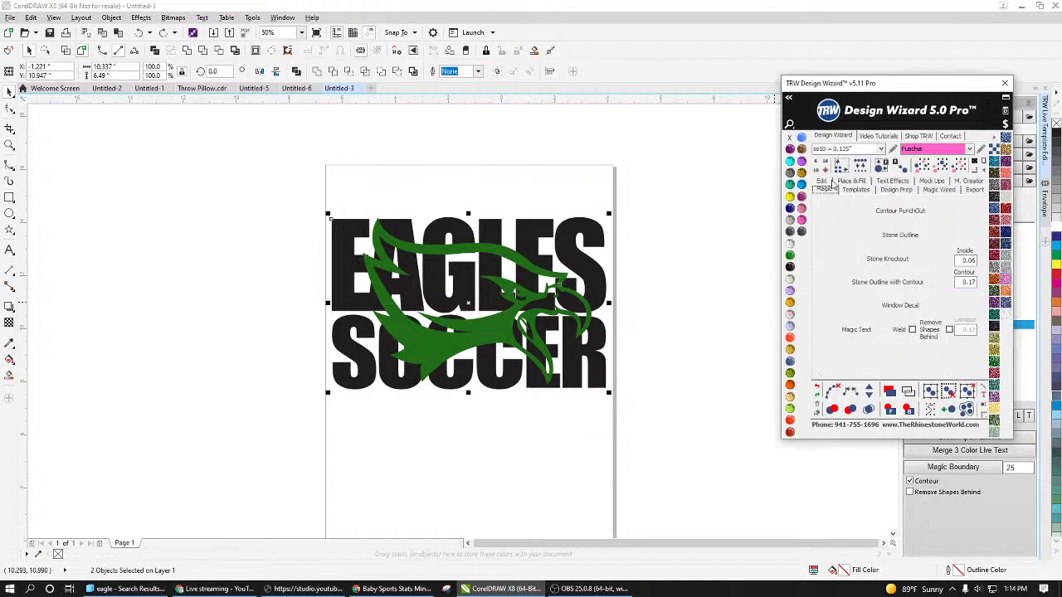
click(881, 260)
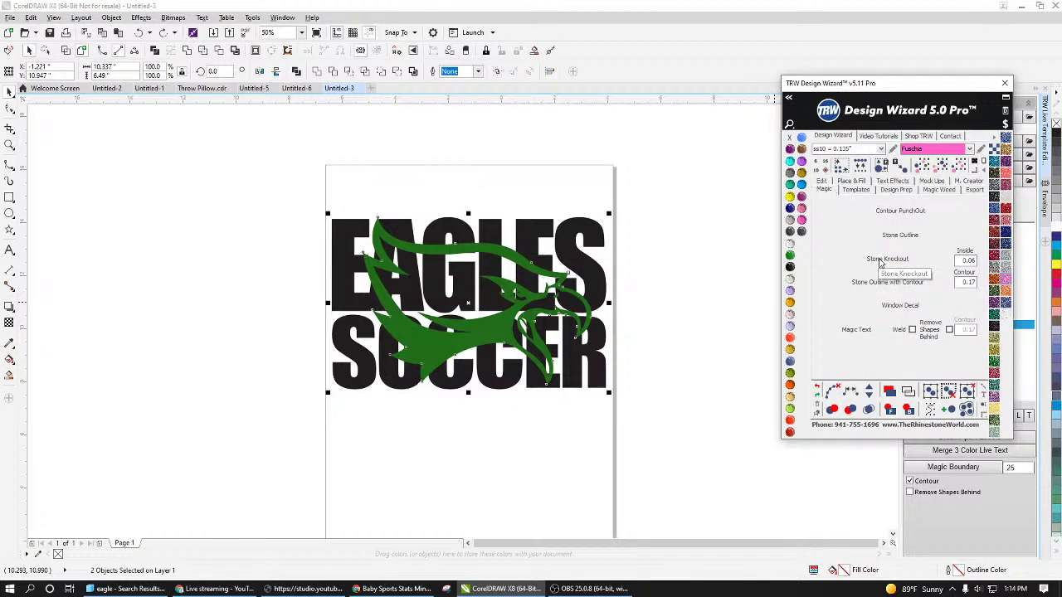
click(691, 312)
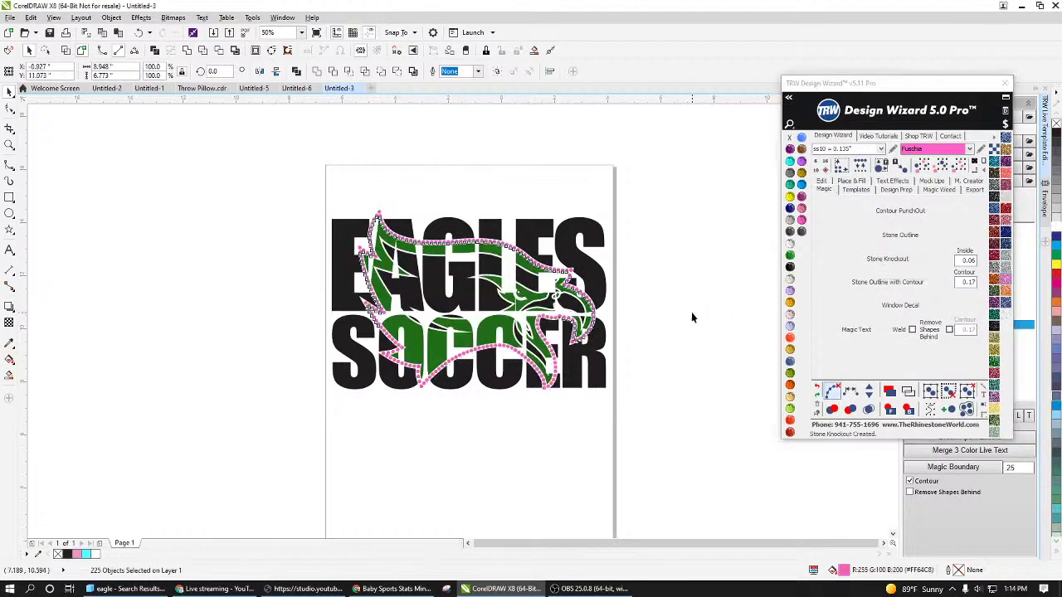
scroll(534, 268, up, 2)
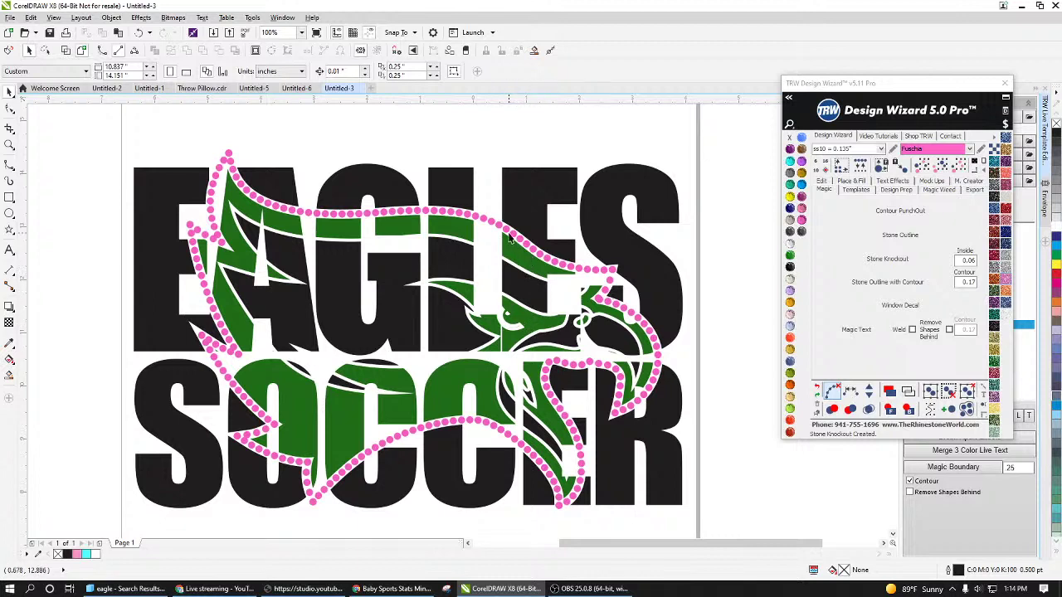
scroll(580, 256, up, 2)
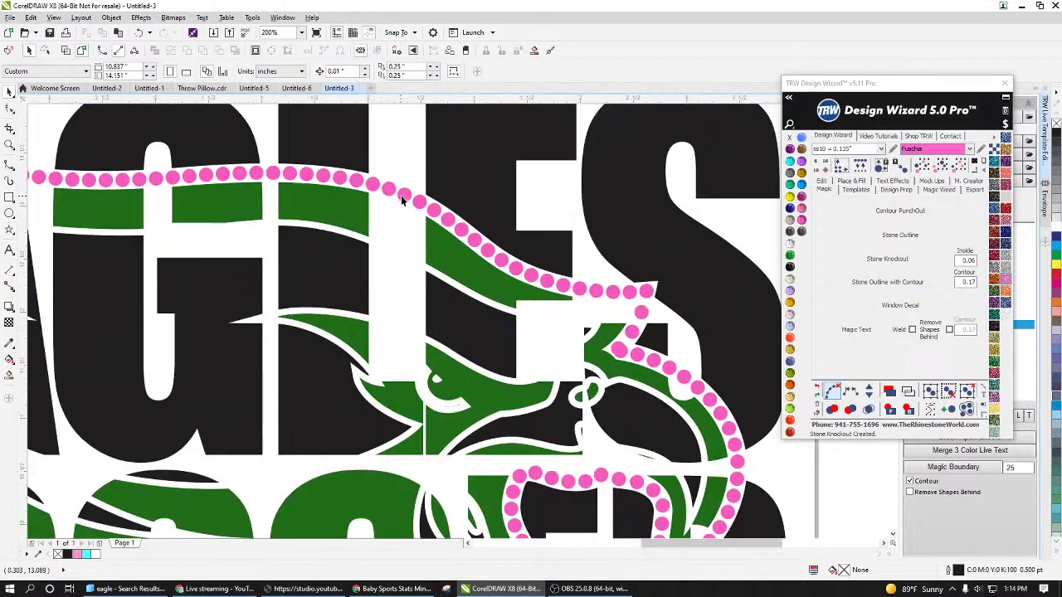
scroll(489, 245, down, 2)
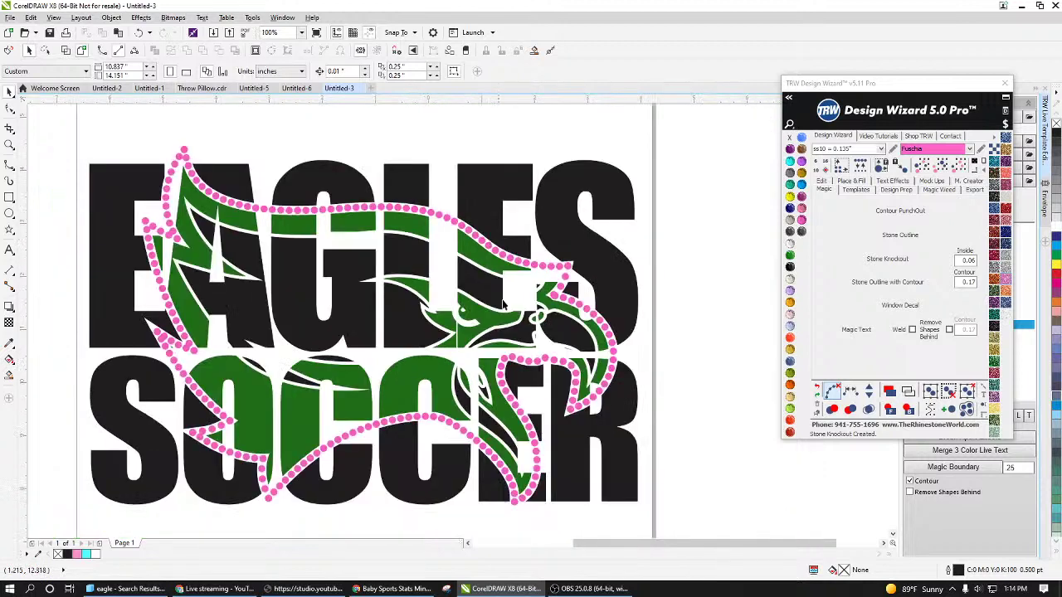
scroll(521, 473, up, 2)
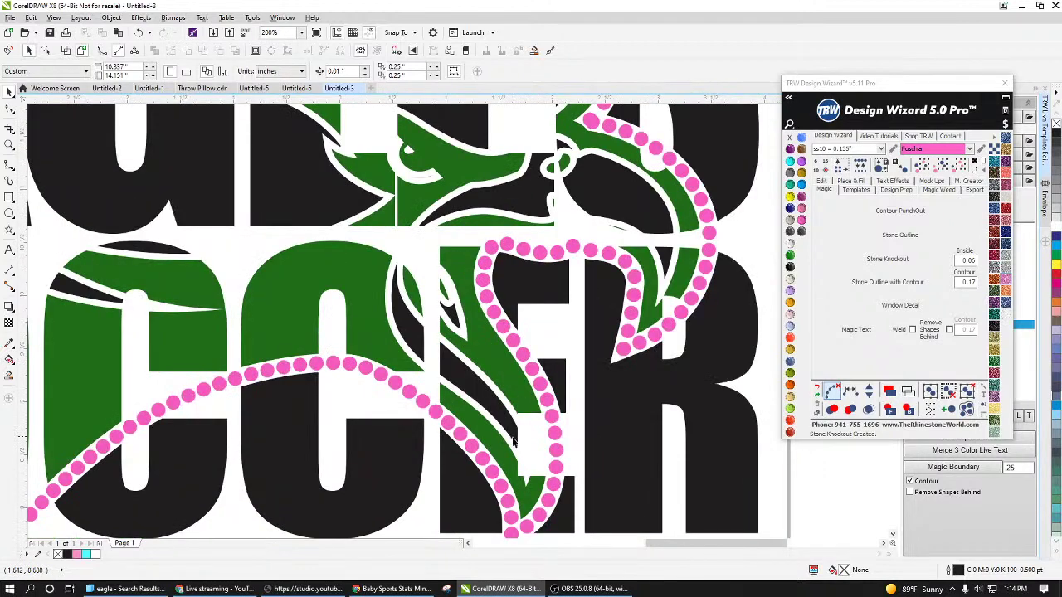
scroll(492, 362, down, 1)
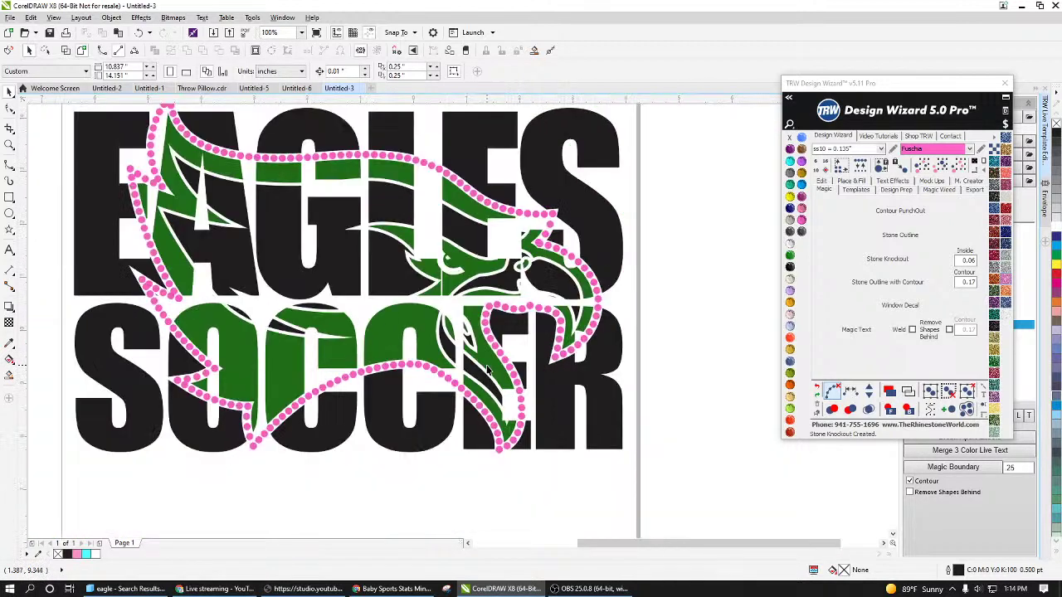
Step: Examine the ss10 stone outline of the eagle head and check a single stone in the notch above the beak
scroll(491, 363, down, 1)
scroll(480, 300, up, 1)
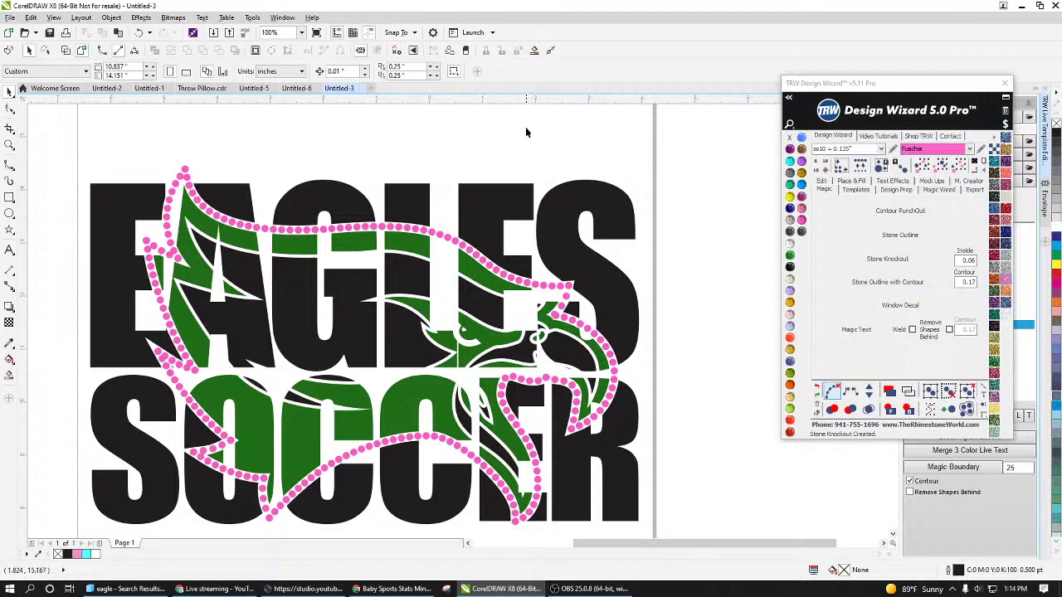
scroll(552, 280, down, 1)
scroll(558, 307, up, 1)
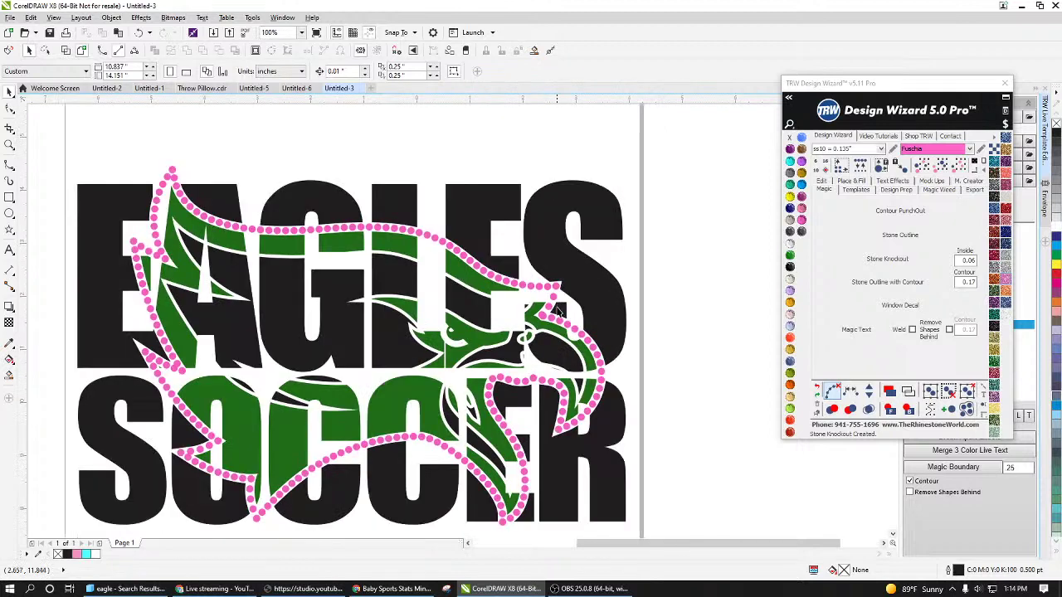
scroll(554, 316, up, 1)
click(549, 313)
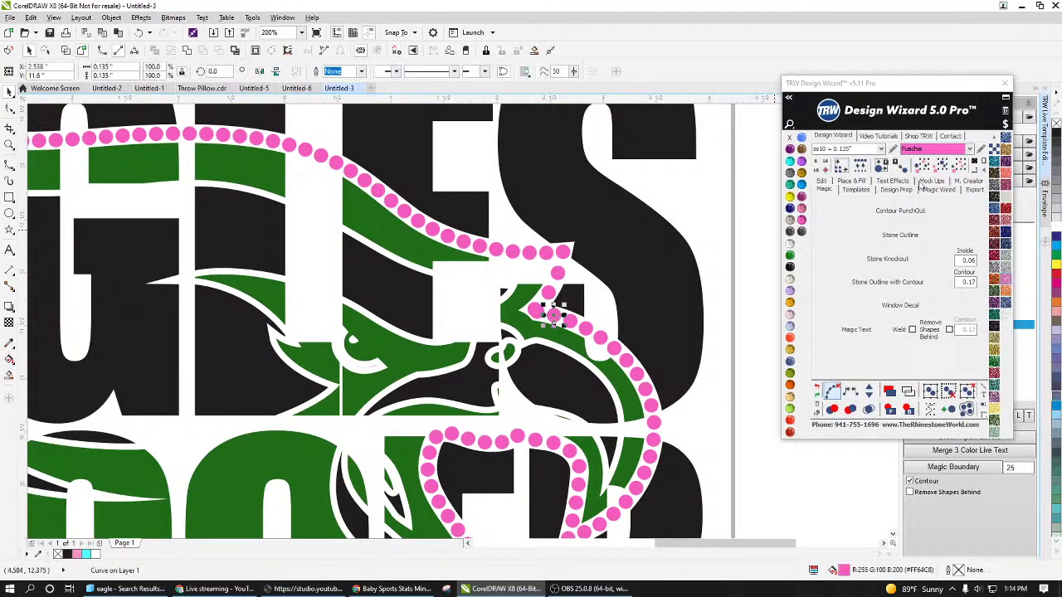
click(869, 409)
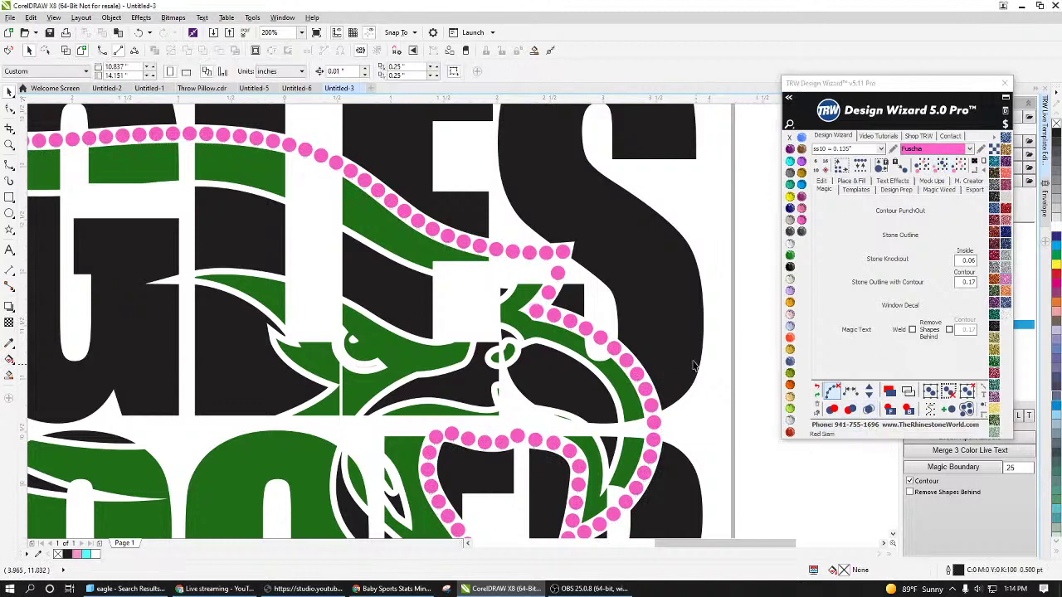
scroll(646, 336, down, 1)
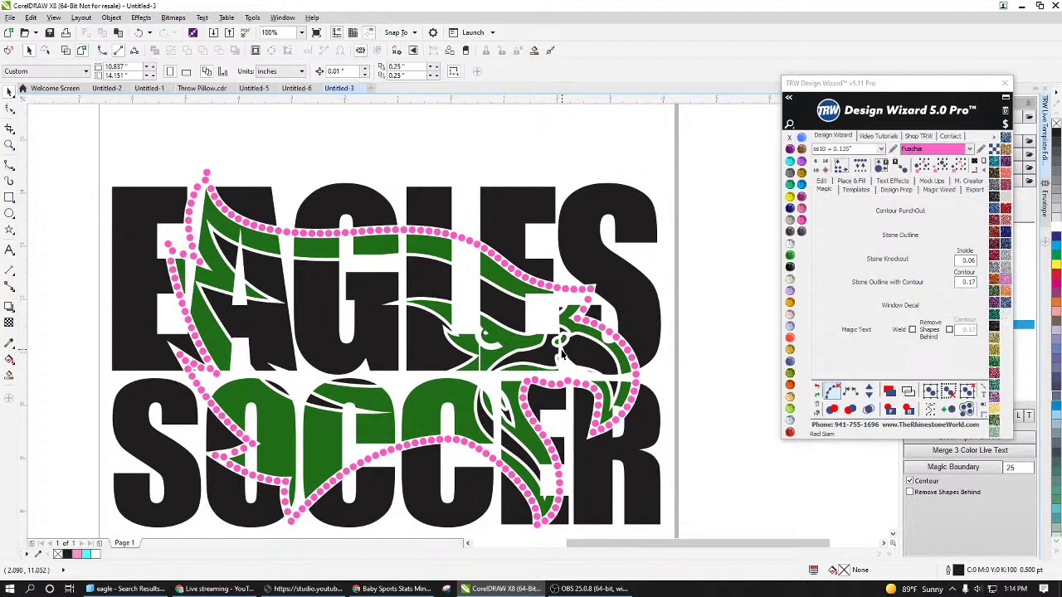
Step: Inspect how the ss10 stones sit in the gaps between the eagle head and lettering around the beak, neck and crest
scroll(595, 336, up, 4)
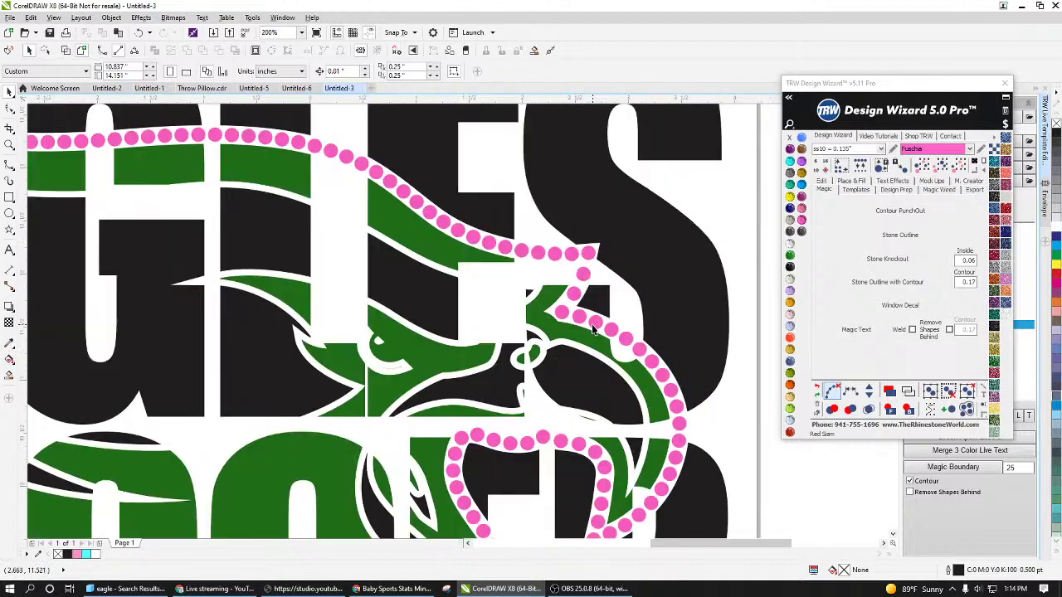
scroll(589, 336, down, 4)
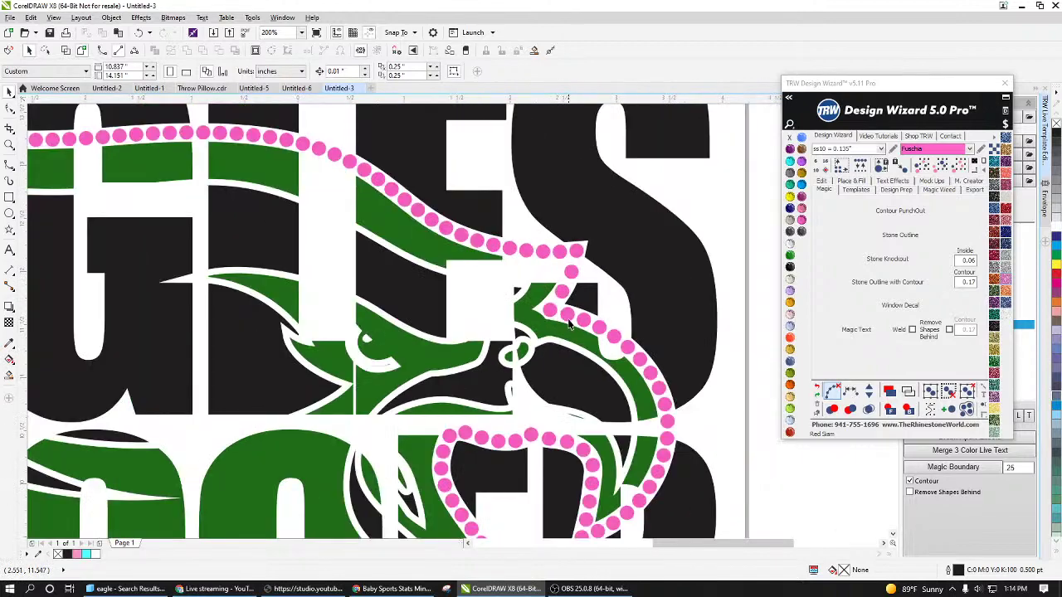
scroll(569, 430, up, 2)
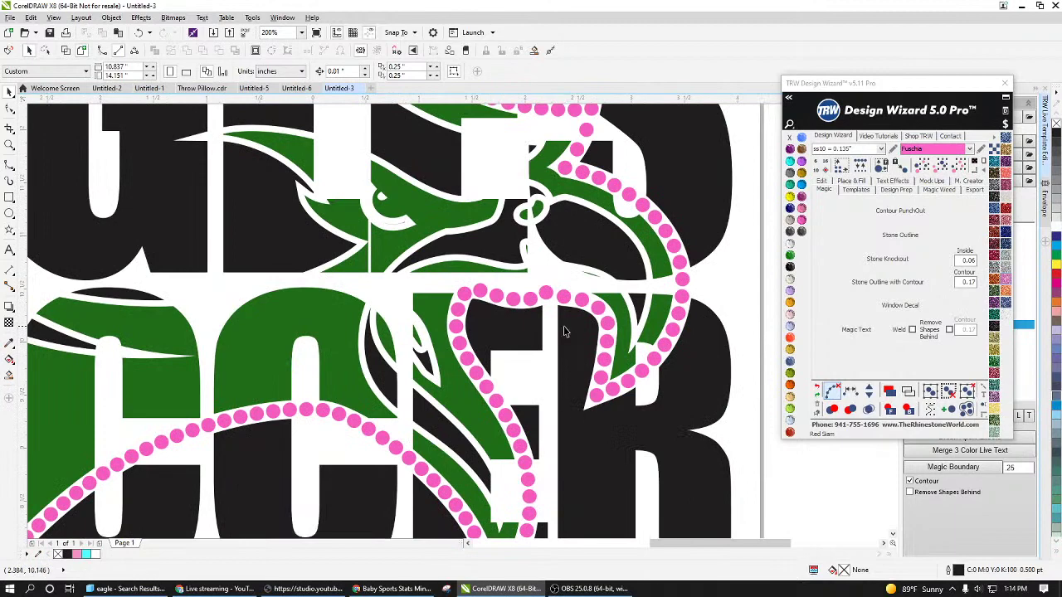
scroll(562, 332, down, 2)
scroll(564, 421, up, 2)
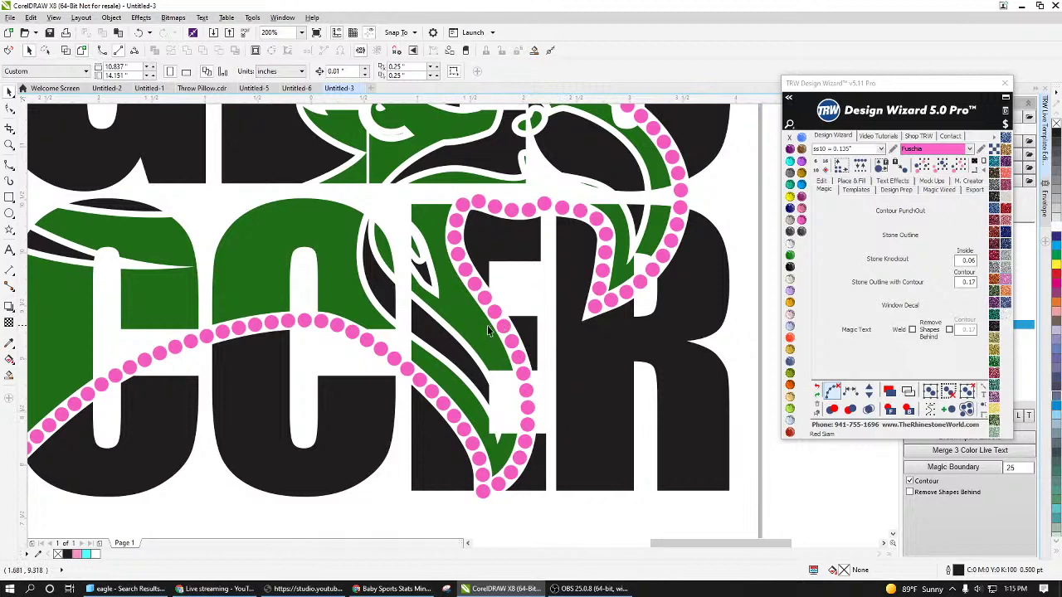
scroll(503, 329, down, 2)
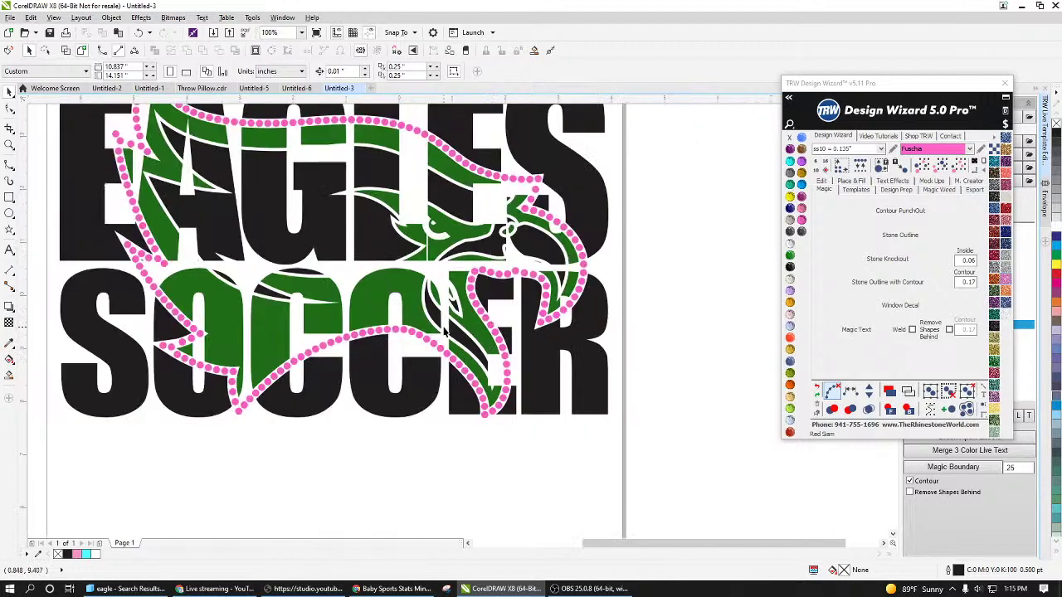
scroll(515, 309, down, 1)
scroll(531, 244, up, 2)
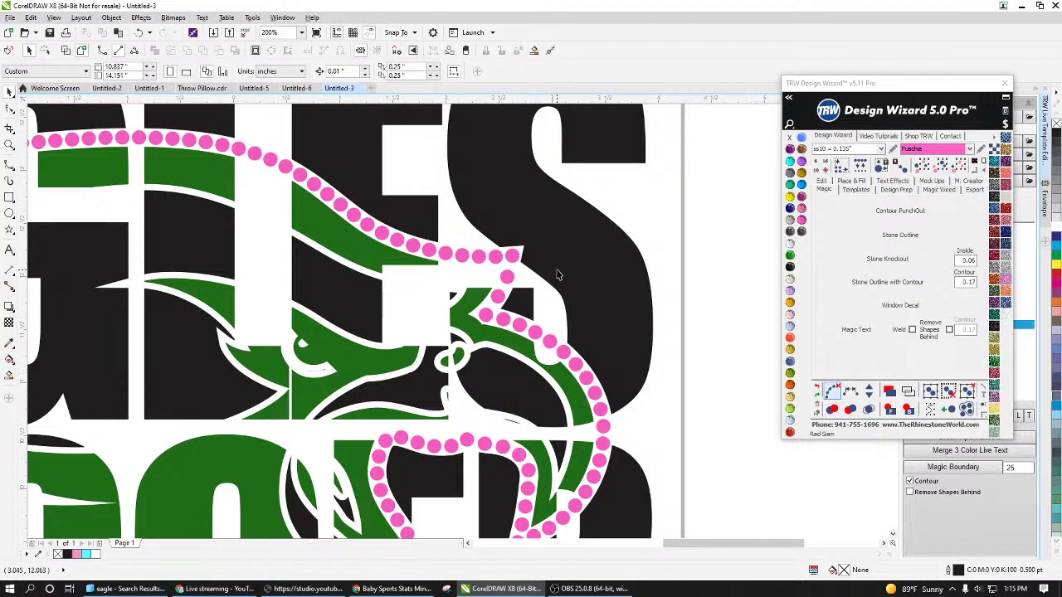
scroll(564, 285, down, 2)
scroll(545, 468, up, 2)
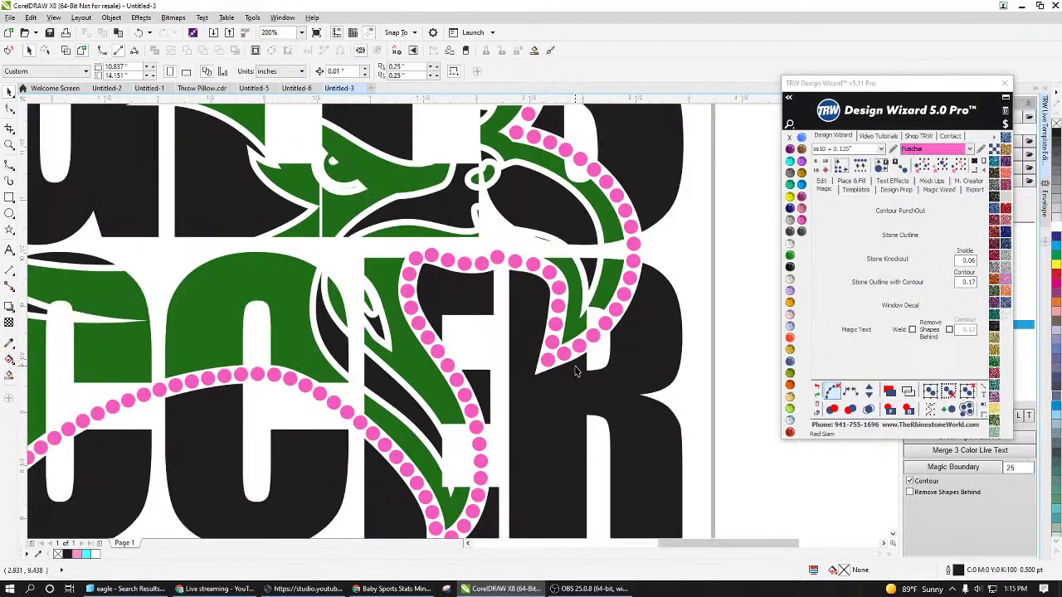
scroll(585, 362, down, 2)
scroll(286, 317, up, 3)
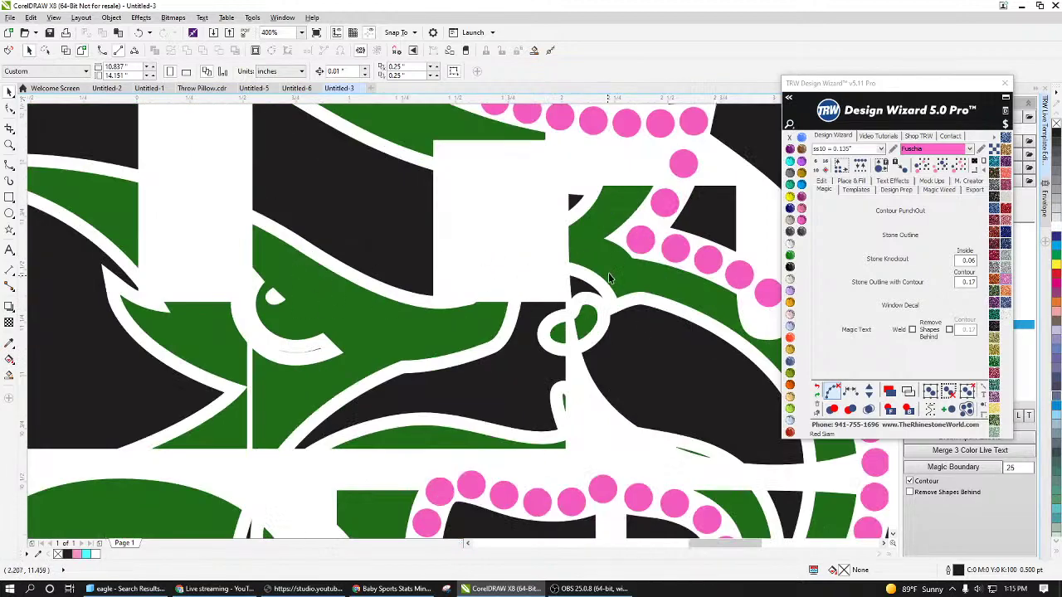
scroll(522, 290, down, 1)
scroll(544, 195, up, 2)
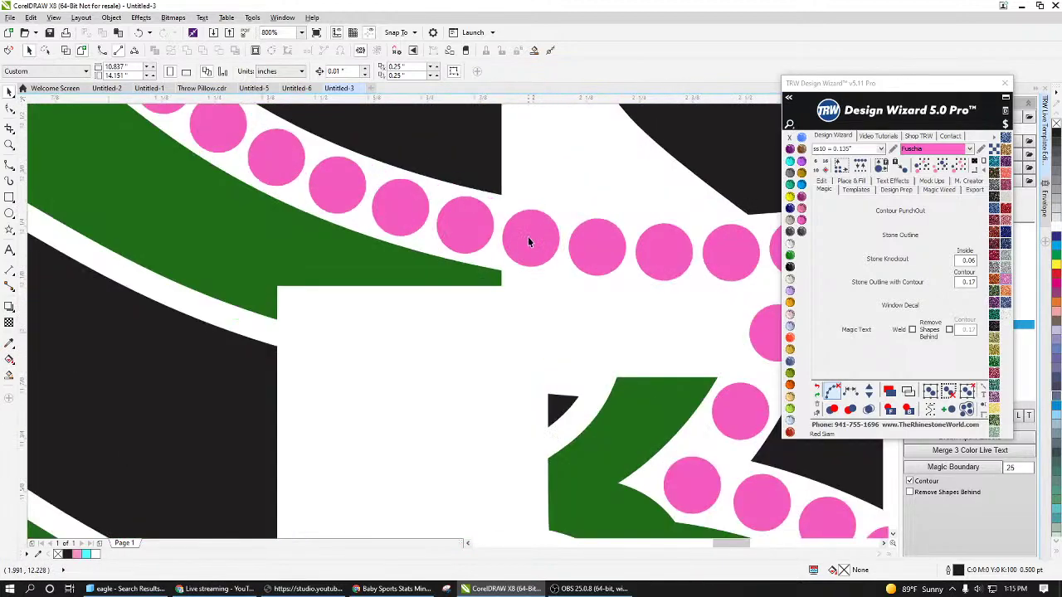
scroll(563, 271, down, 2)
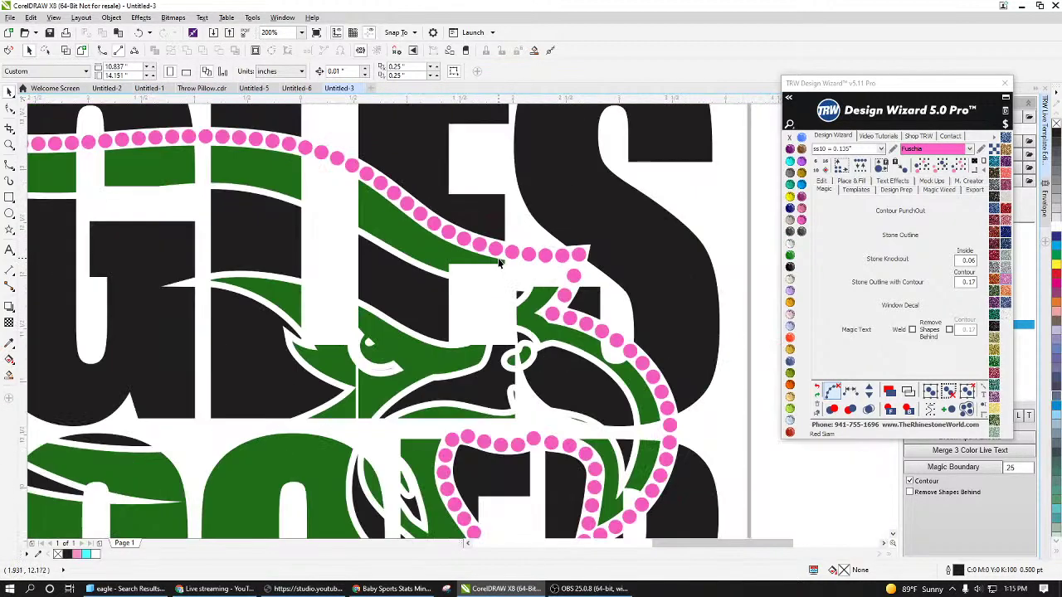
Step: Undo the ss10 Stone Knockout on the eagle head and EAGLES SOCCER lettering
scroll(562, 271, down, 1)
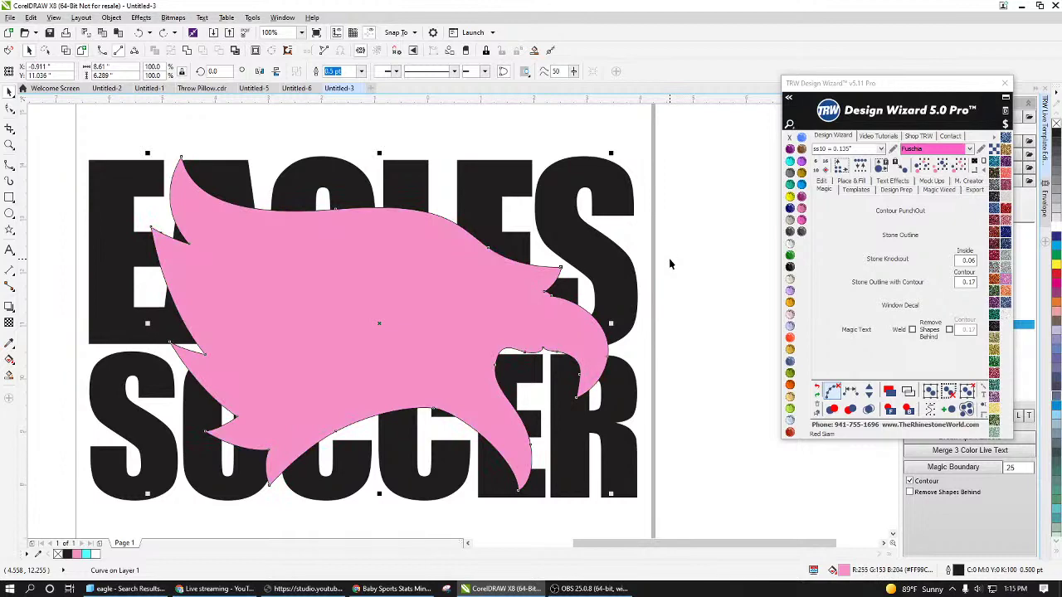
key(Delete)
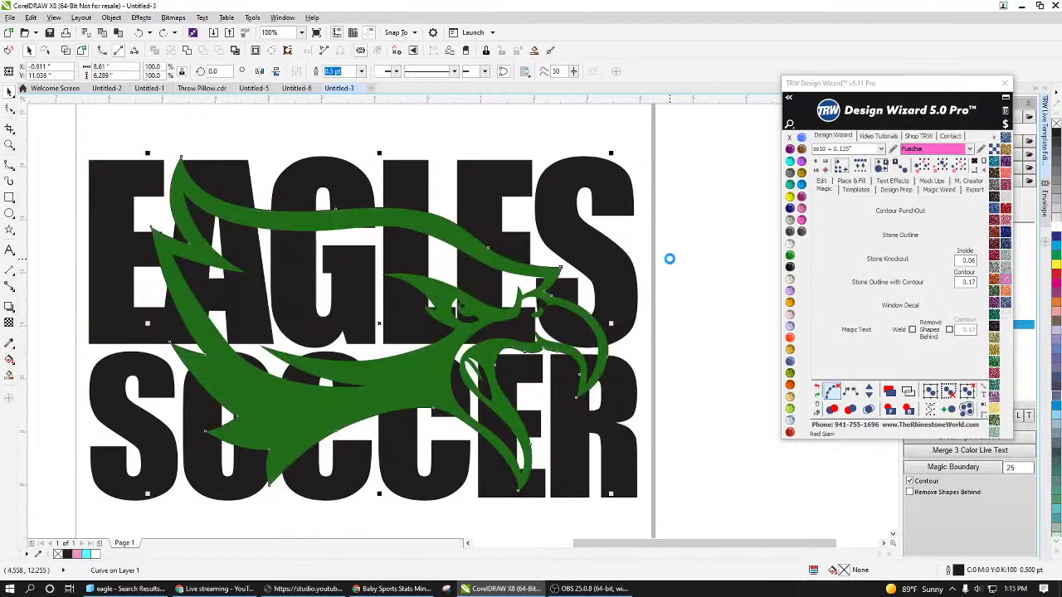
scroll(594, 347, down, 1)
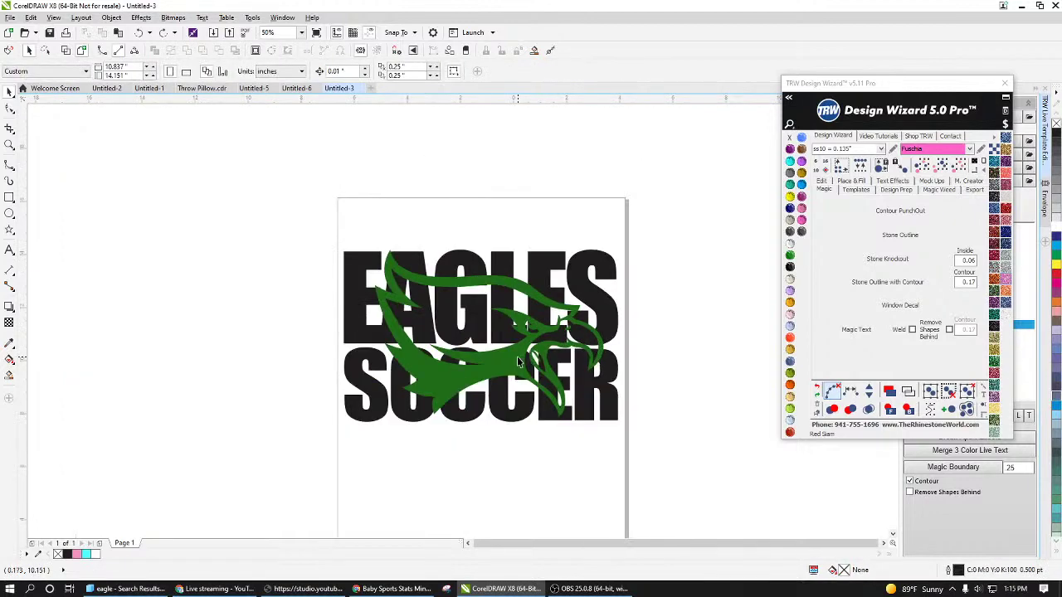
drag(525, 361, 551, 380)
drag(599, 335, 667, 392)
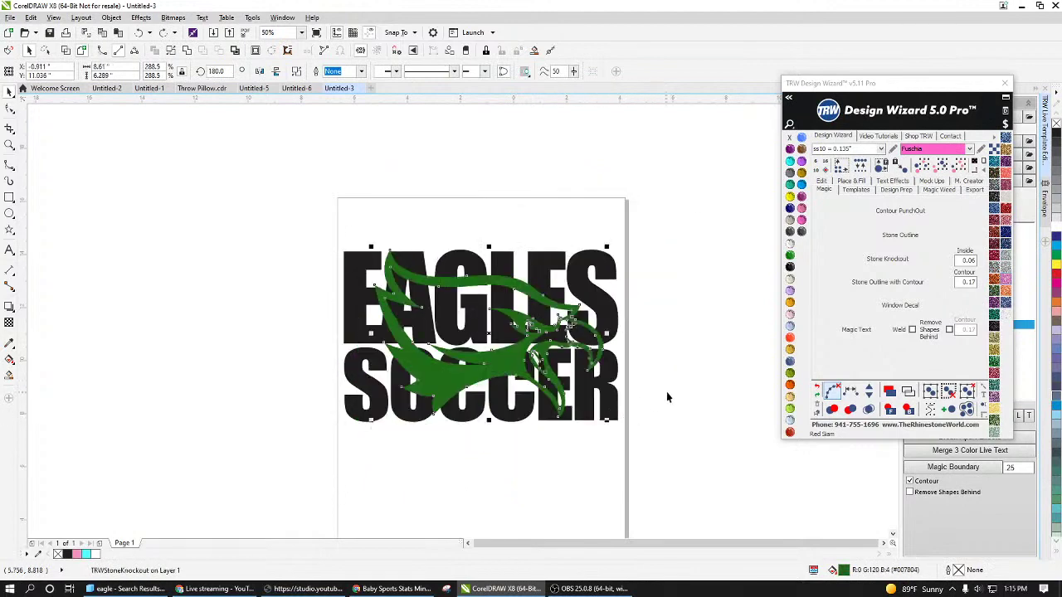
click(667, 392)
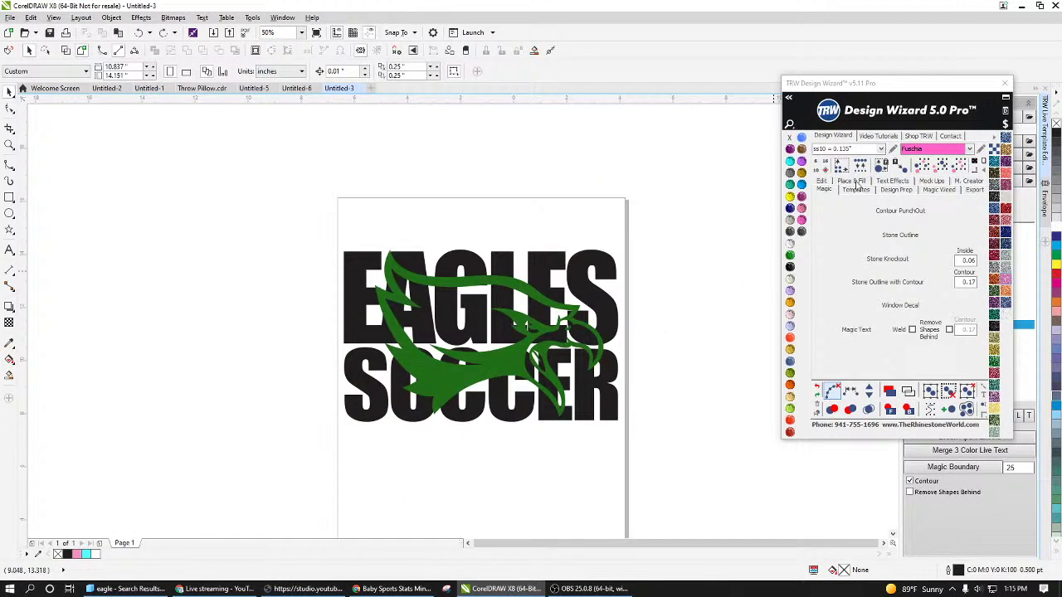
Step: Apply a Stone Knockout to the eagle head and lettering with ss06 Fuschia stones, inside 0.06 and contour 0.17
click(859, 183)
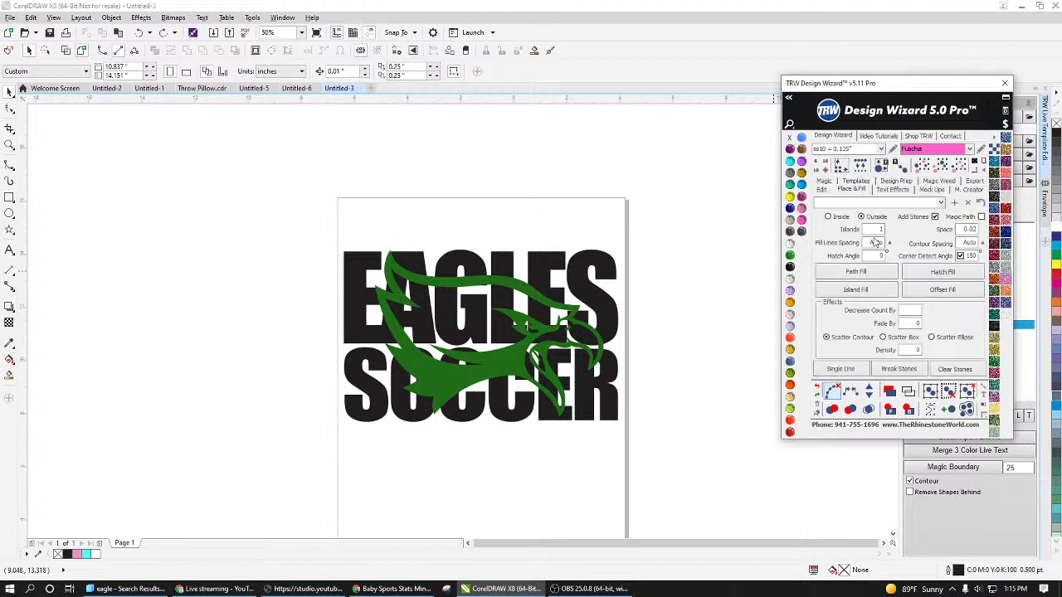
click(880, 149)
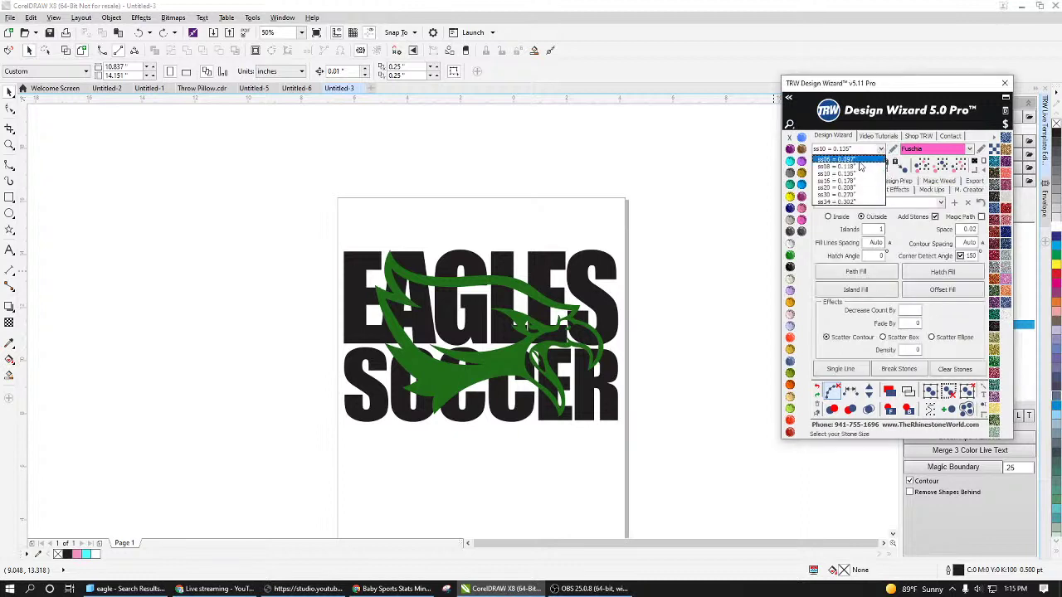
click(839, 158)
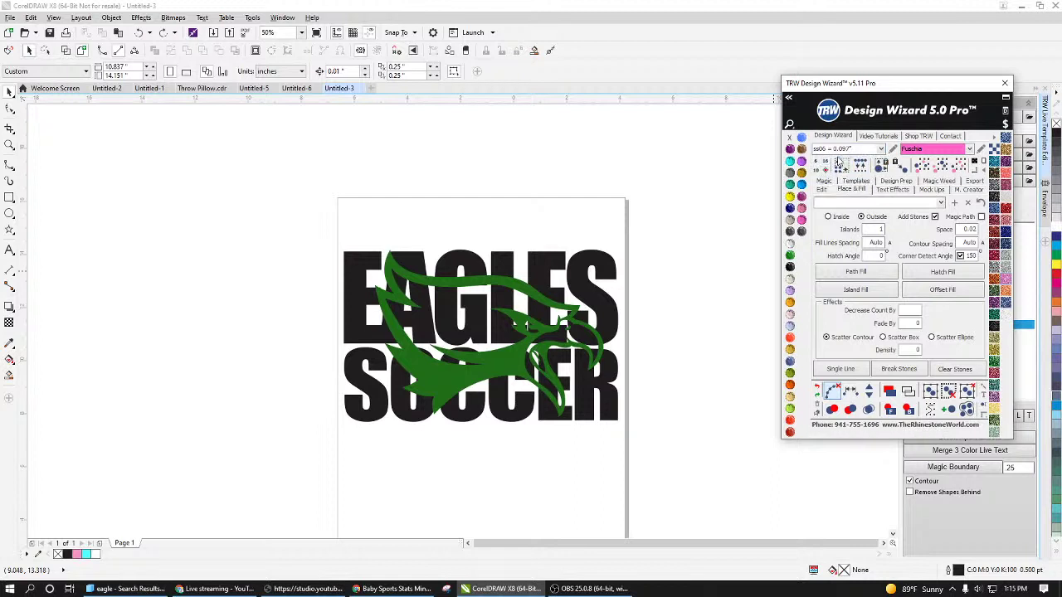
drag(657, 174, 334, 457)
scroll(541, 358, up, 2)
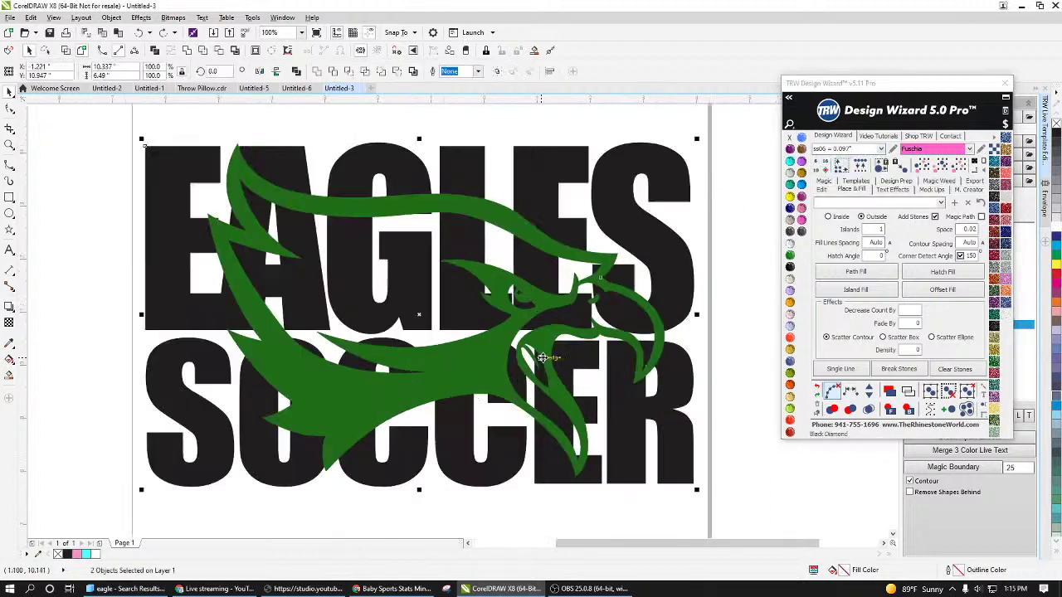
click(829, 187)
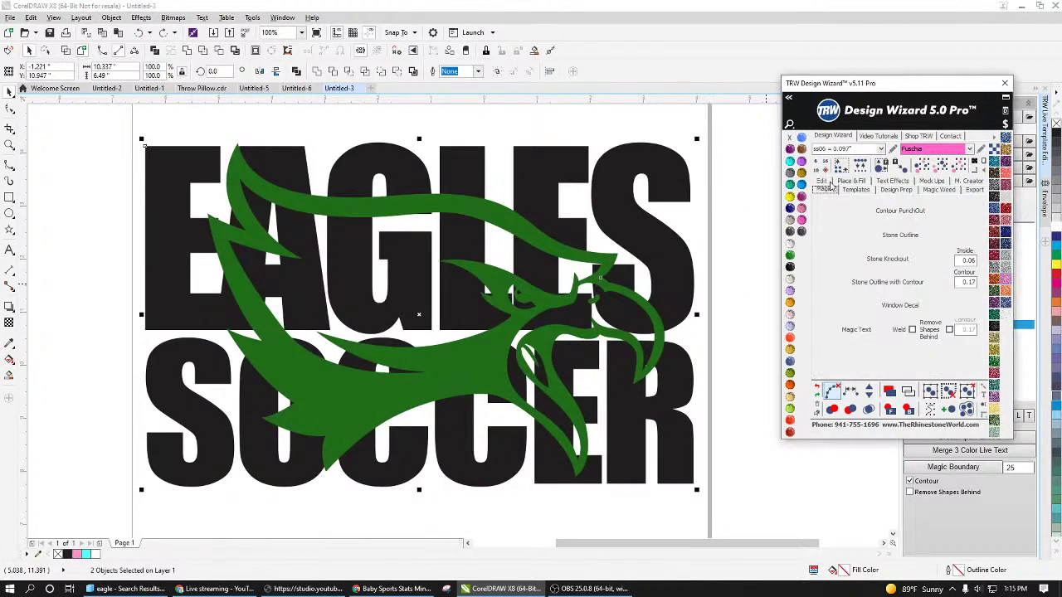
click(904, 264)
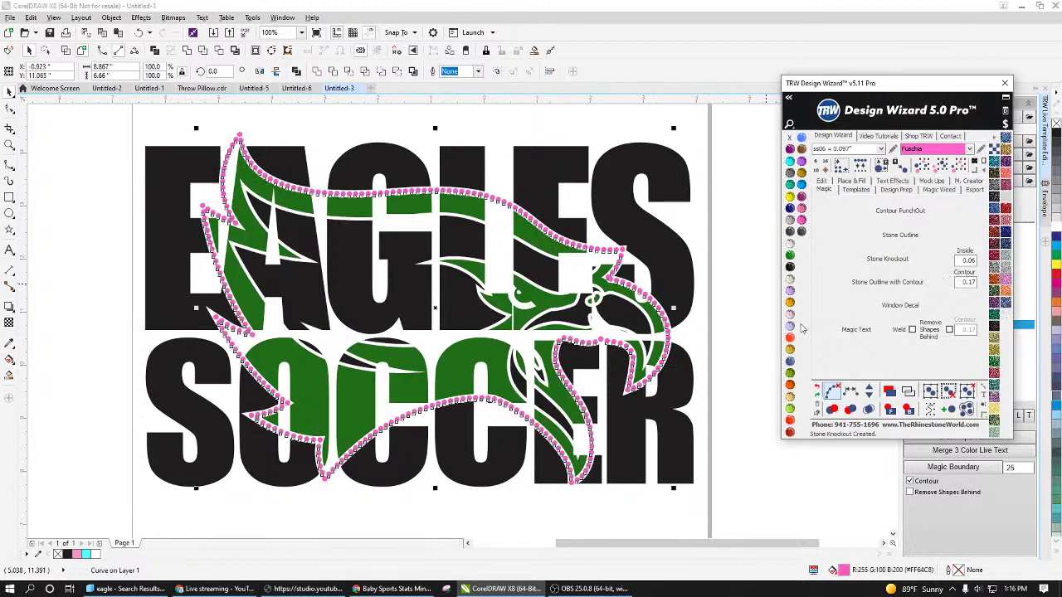
click(735, 343)
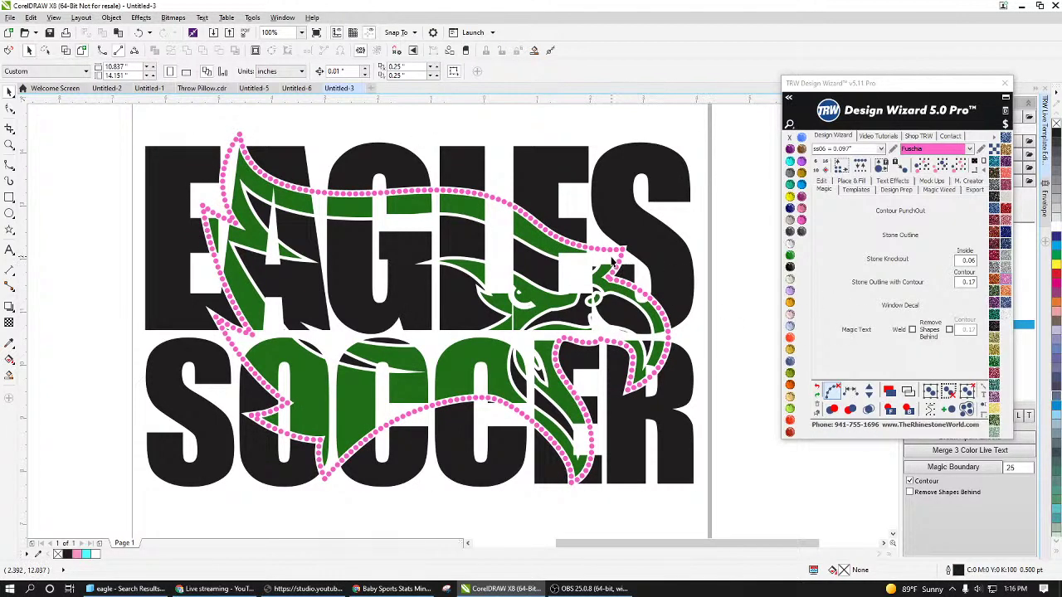
Step: Inspect the ss06 stone outline and its gaps to the lettering along the crest, beak and lower neck tip
scroll(614, 263, up, 3)
scroll(538, 220, up, 2)
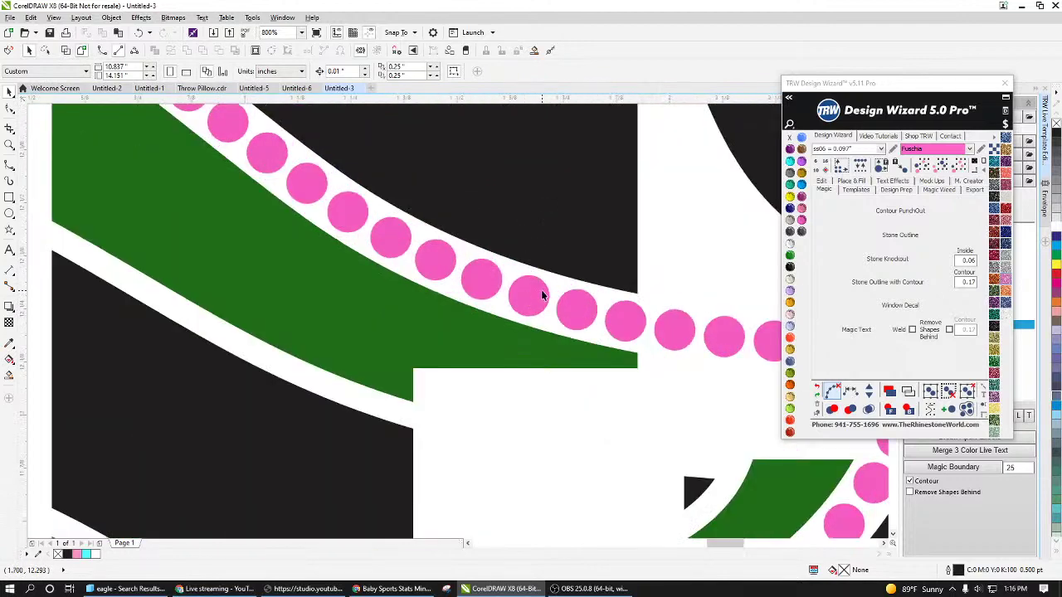
scroll(541, 294, down, 2)
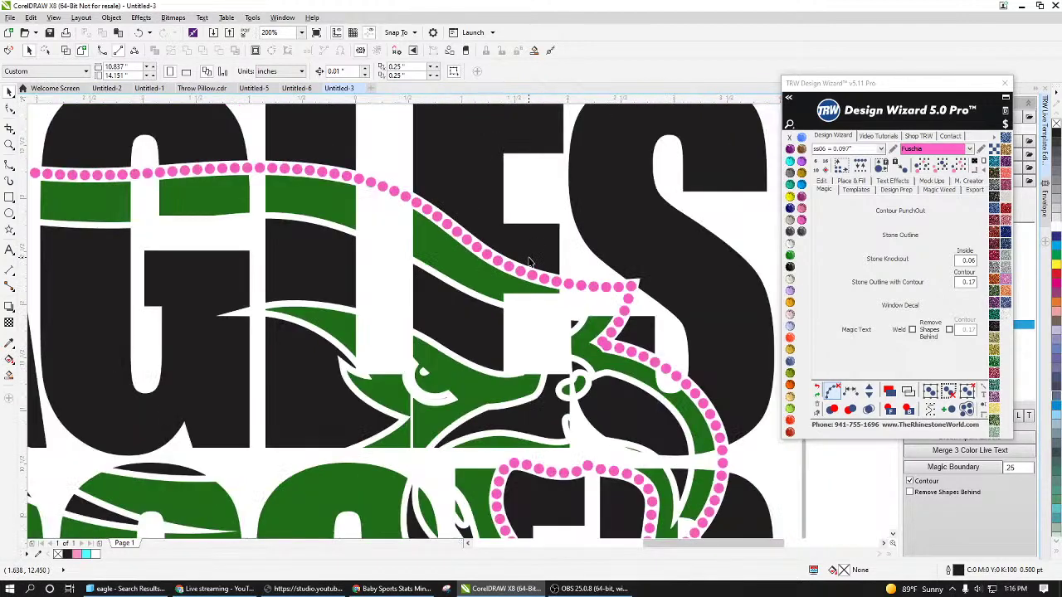
scroll(530, 262, down, 1)
scroll(592, 346, up, 1)
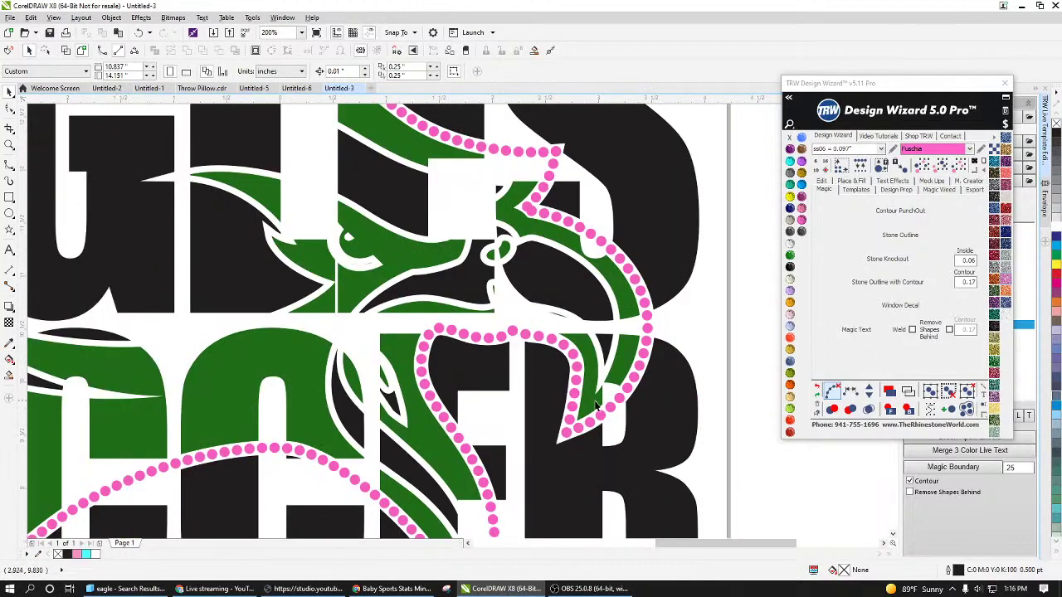
scroll(605, 397, up, 1)
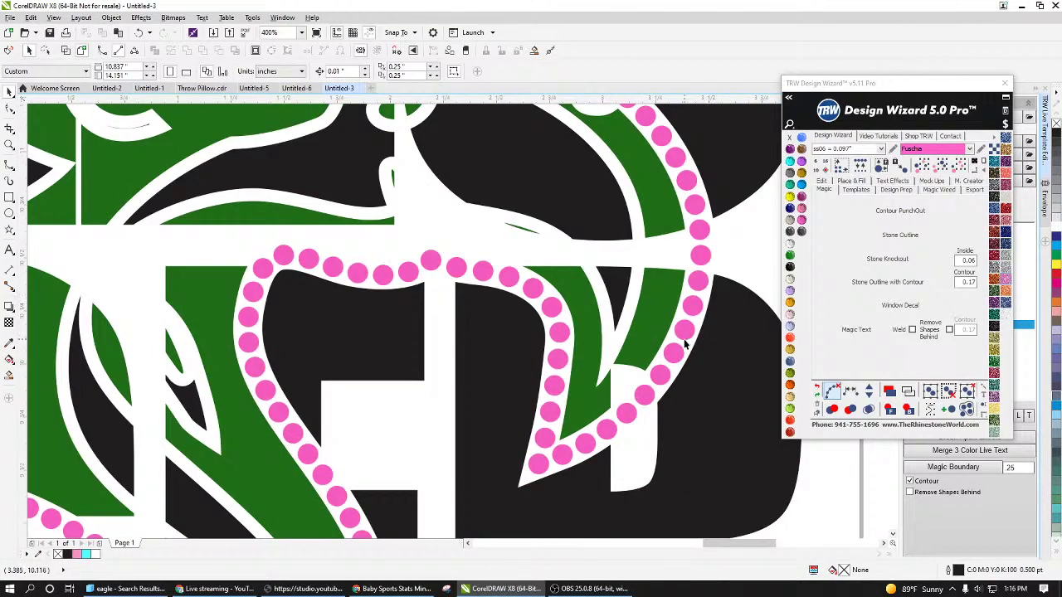
scroll(679, 321, down, 1)
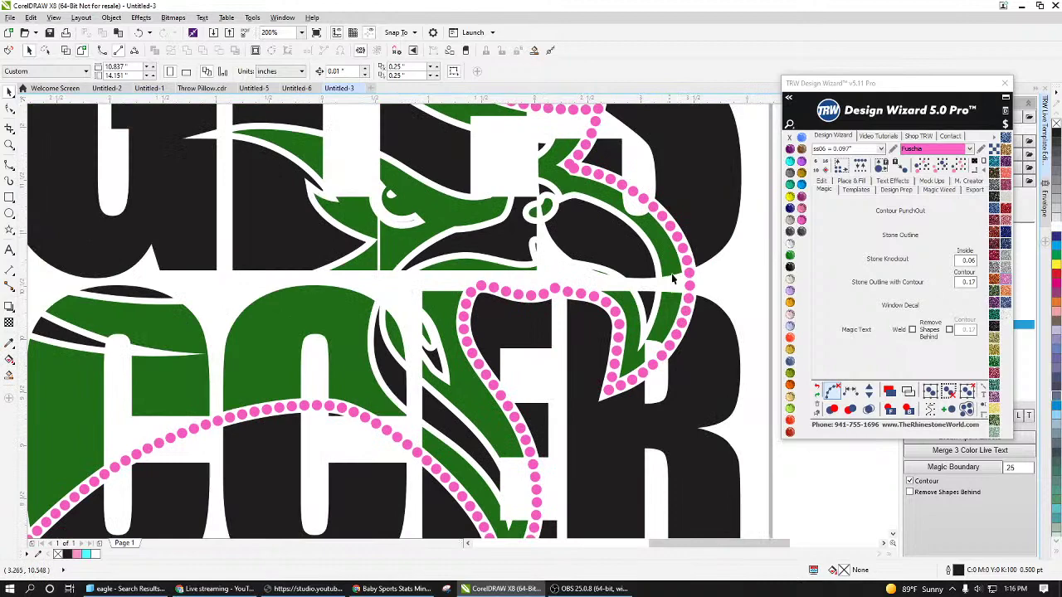
scroll(685, 245, down, 1)
scroll(600, 412, up, 2)
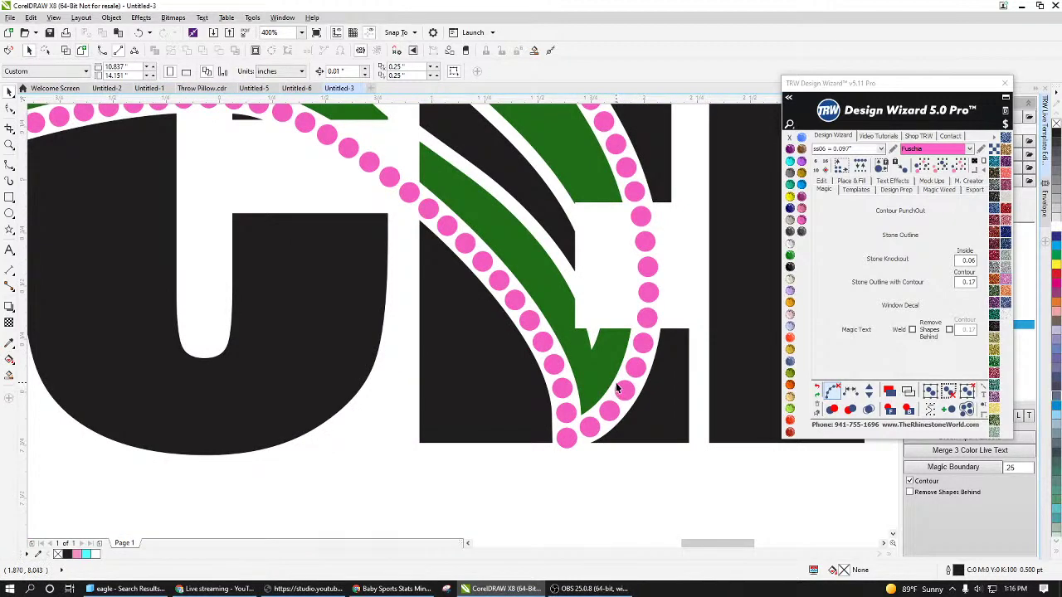
scroll(628, 363, down, 1)
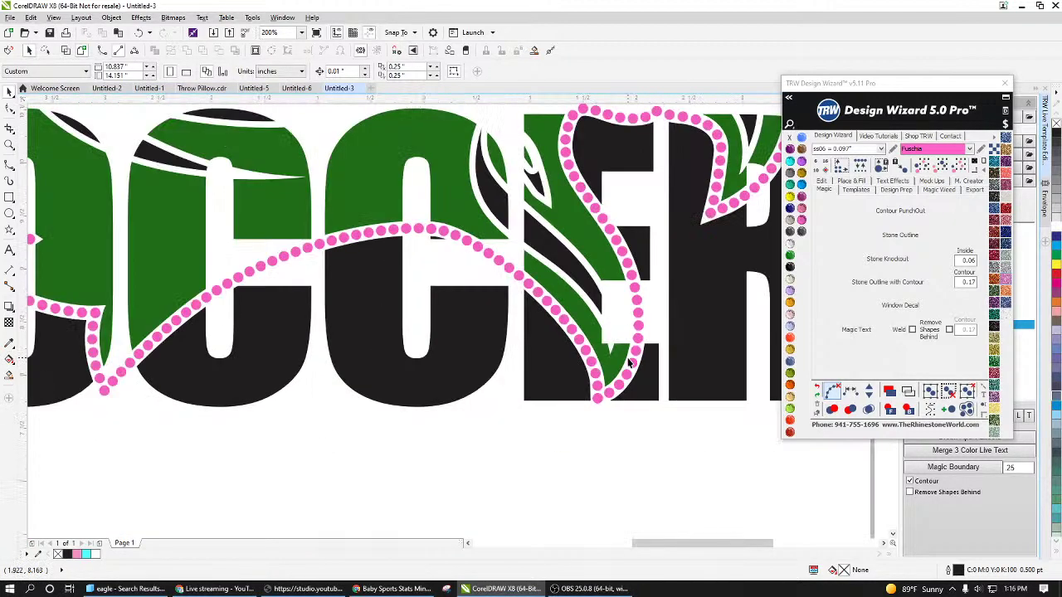
scroll(629, 364, down, 1)
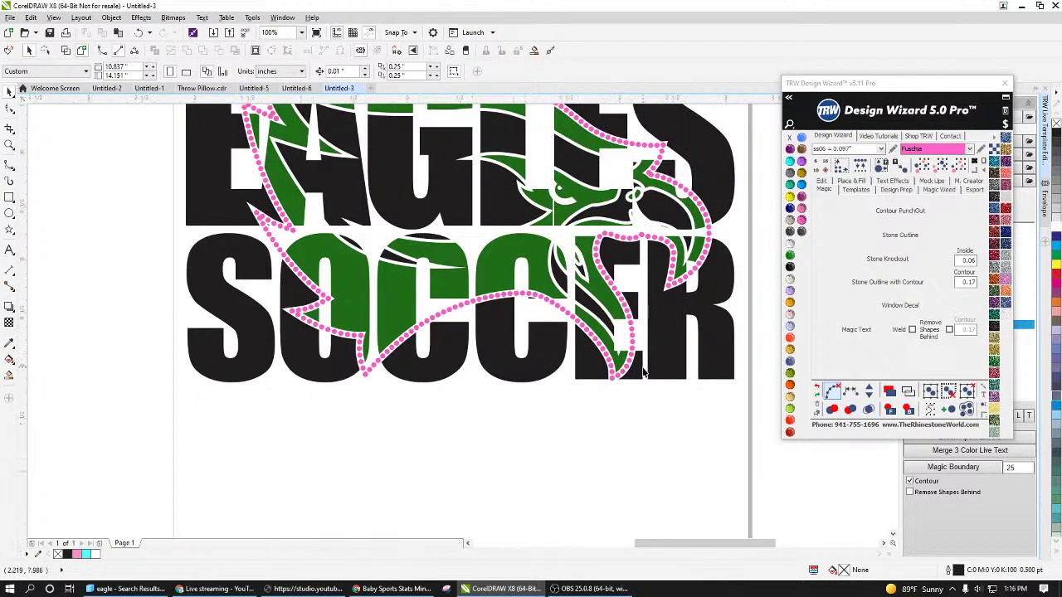
Step: Inspect the ss06 stone outline around the lower neck tip, the beak and the whole design
scroll(628, 369, up, 1)
scroll(615, 269, up, 1)
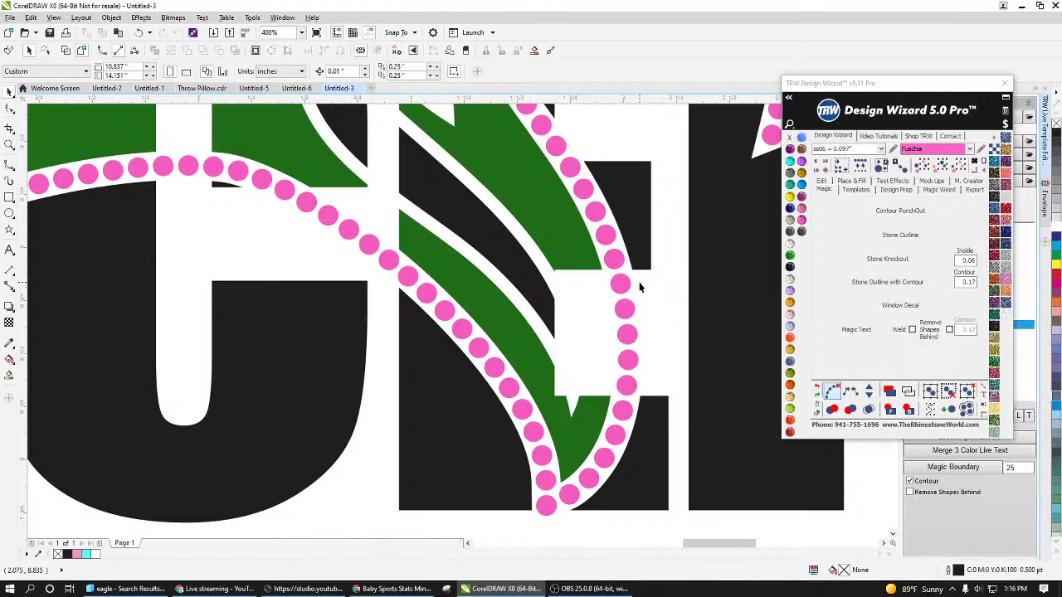
scroll(583, 316, down, 1)
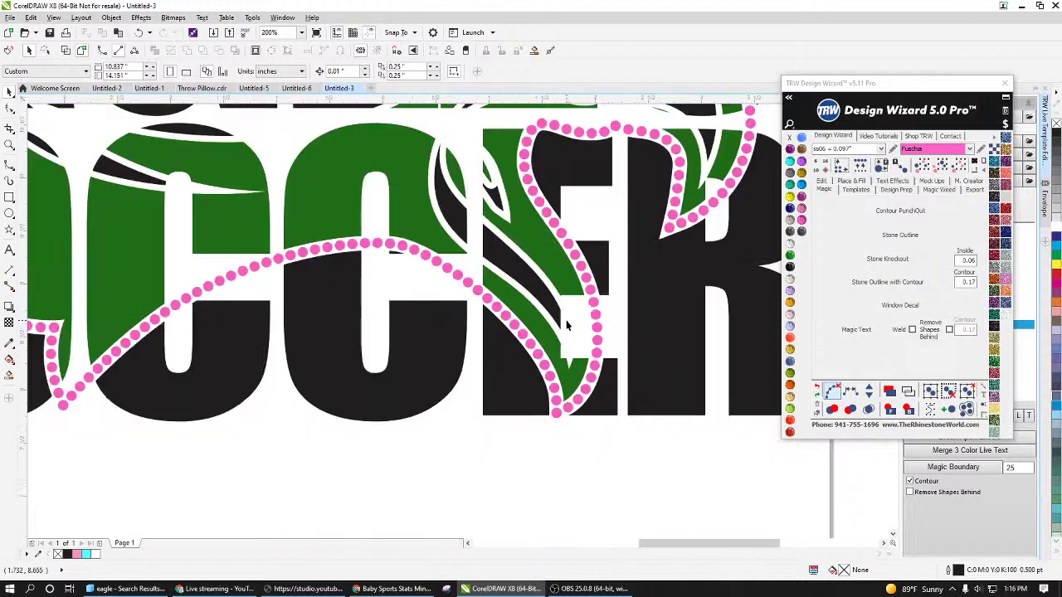
scroll(576, 382, down, 2)
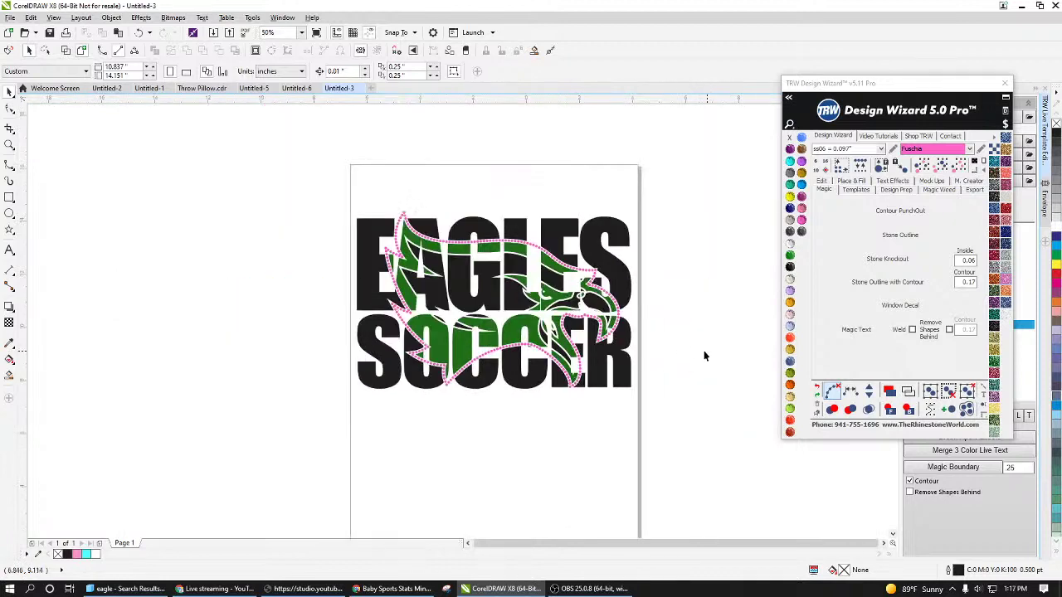
scroll(704, 356, up, 1)
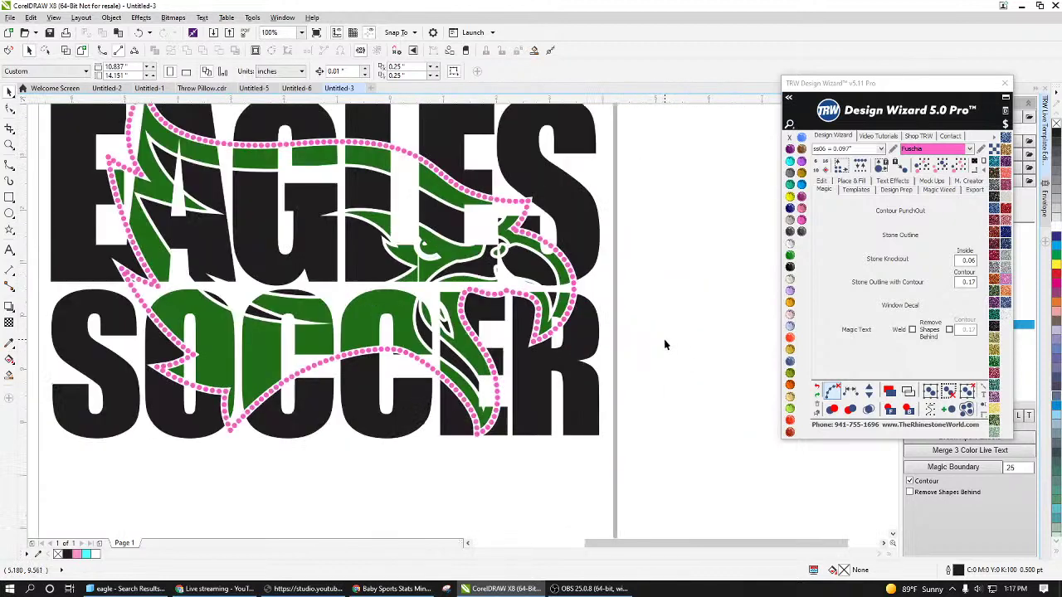
scroll(668, 343, down, 1)
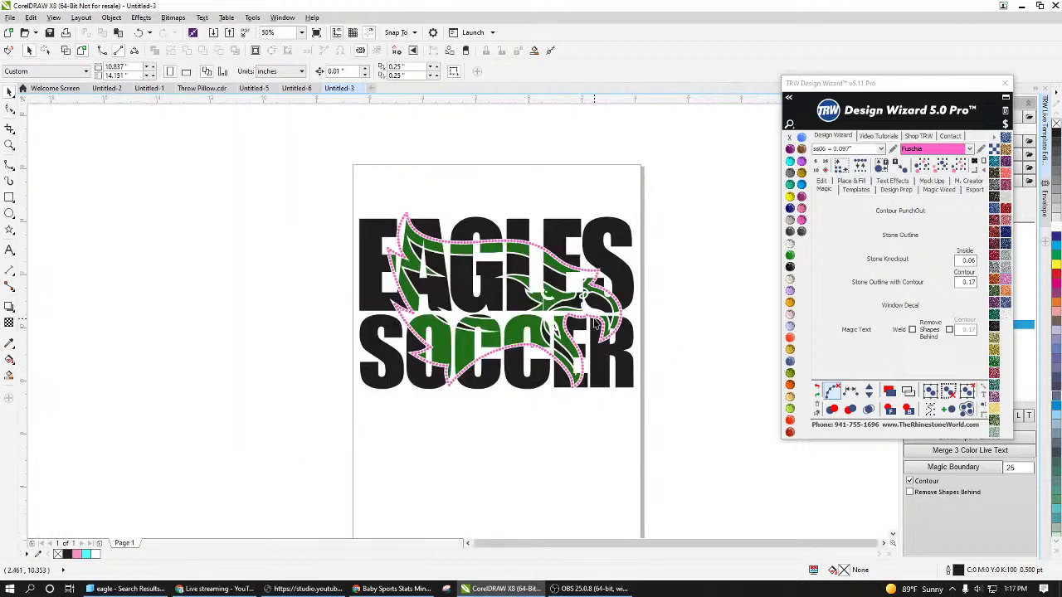
scroll(594, 320, up, 2)
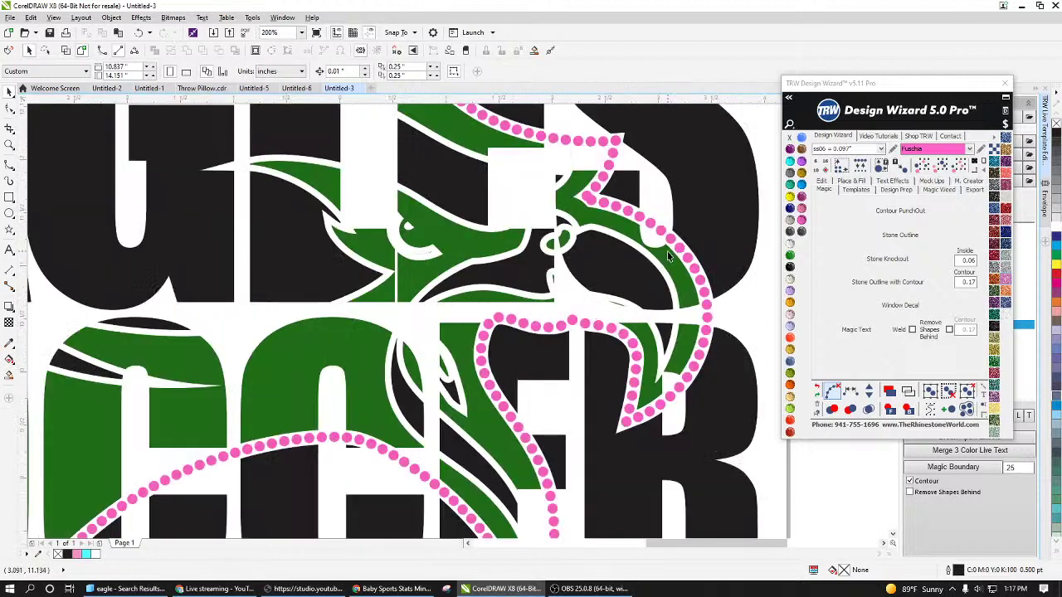
scroll(614, 415, down, 1)
scroll(586, 431, up, 1)
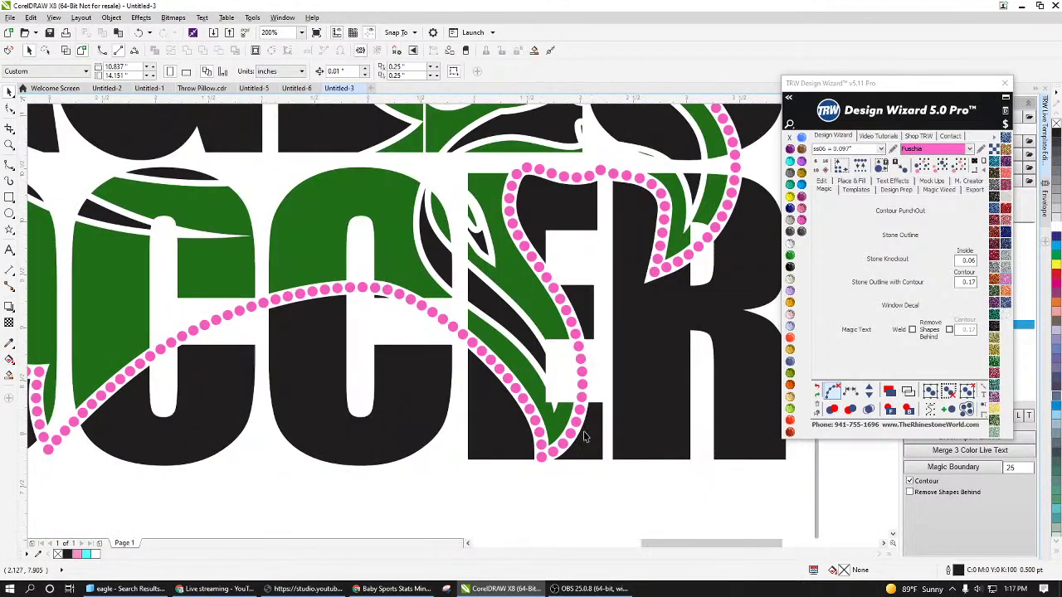
scroll(582, 419, down, 1)
Step: Separate the two overlapping stones at the feather tip on the first O of SOCCER
scroll(231, 371, up, 4)
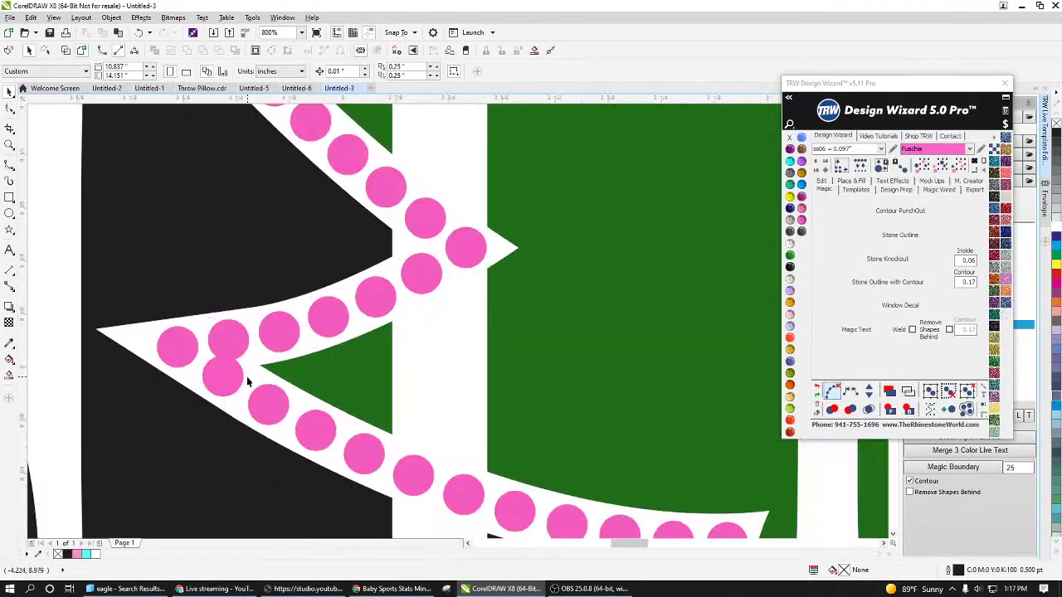
click(250, 383)
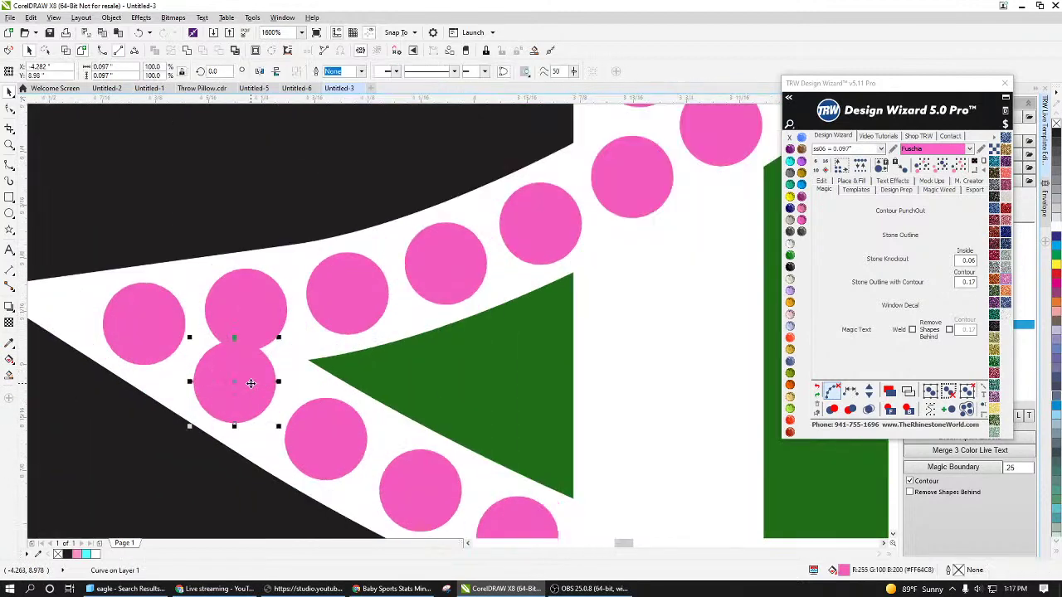
drag(278, 314, 284, 307)
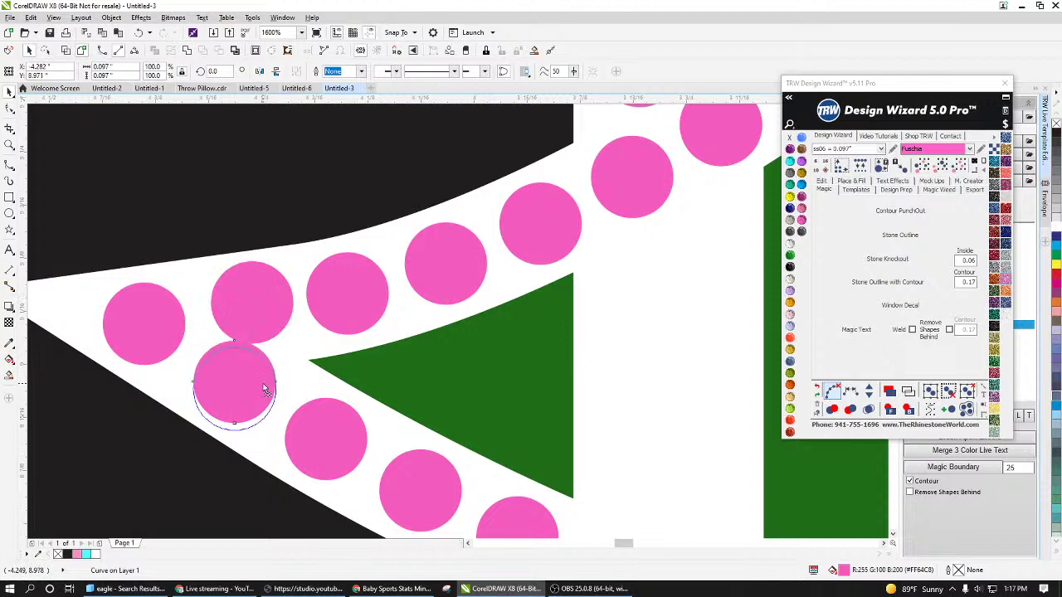
click(264, 386)
scroll(320, 380, down, 2)
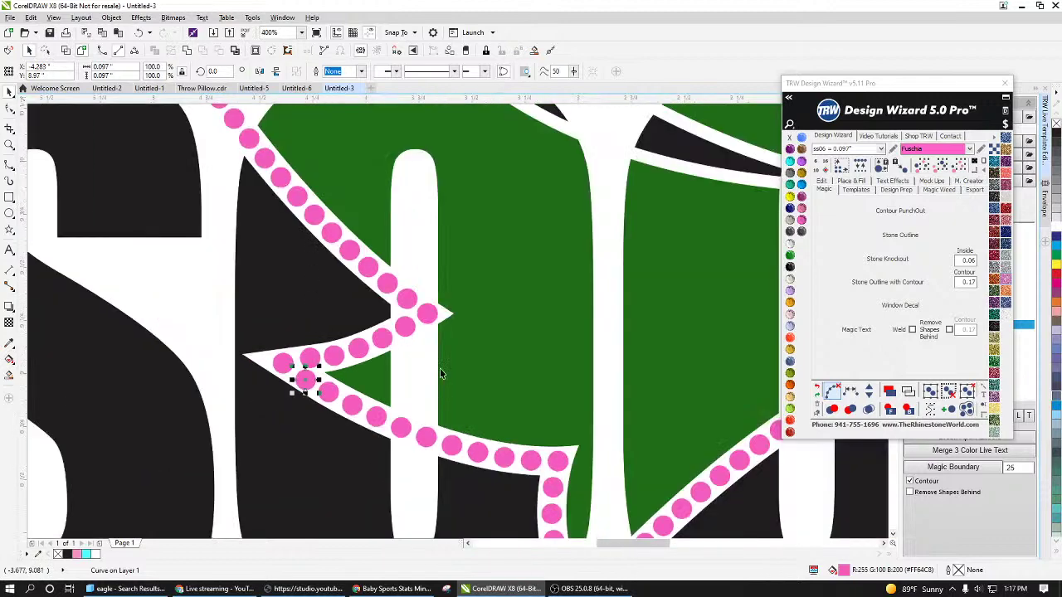
Step: Move apart the overlapping stones in the feather notch between EAGLES and SOCCER
scroll(440, 373, down, 2)
scroll(379, 287, up, 4)
scroll(449, 294, down, 2)
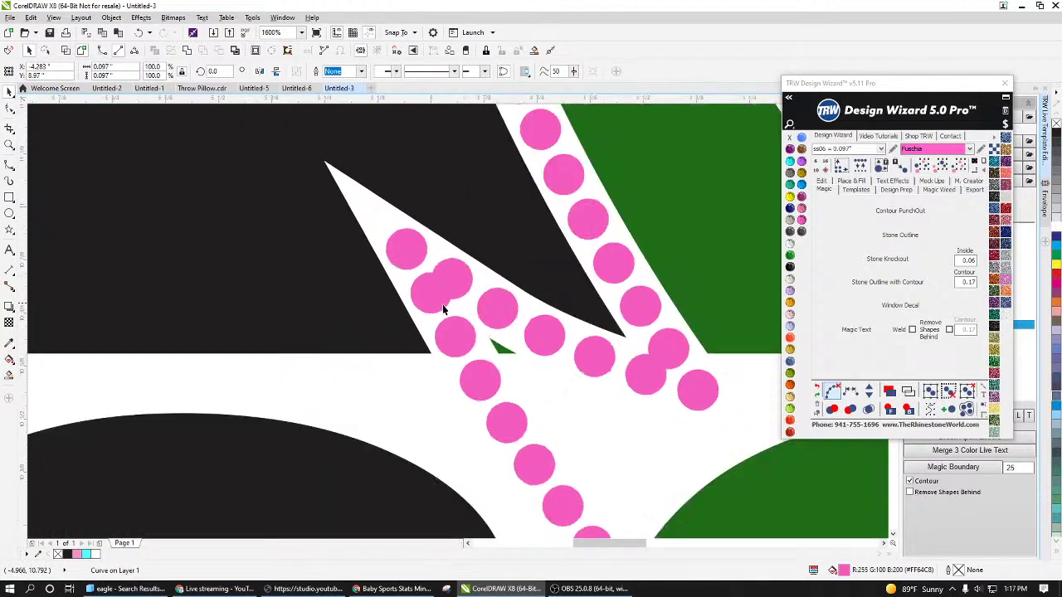
scroll(561, 336, up, 2)
drag(568, 329, 575, 322)
drag(536, 368, 536, 371)
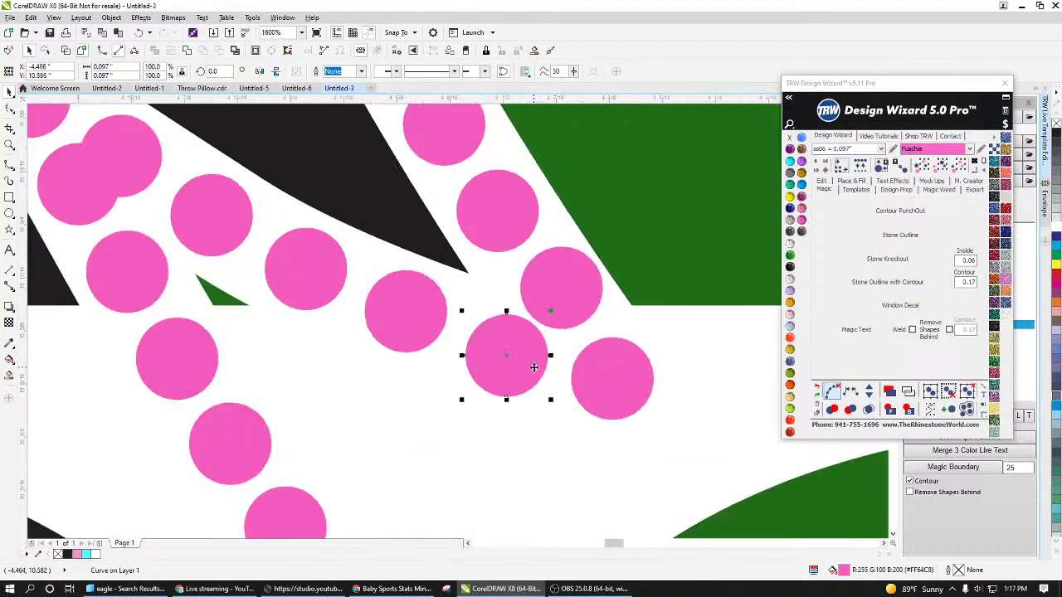
Step: Space out the crowded stones at the feather tip over the E and at the crest's upper point
scroll(536, 373, down, 2)
scroll(453, 127, up, 2)
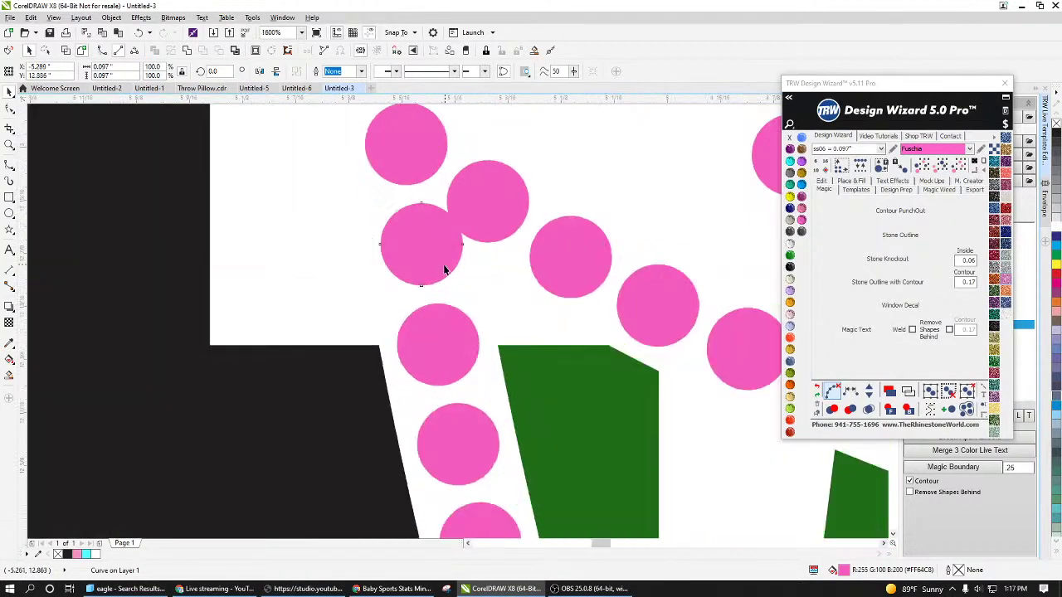
drag(445, 270, 439, 273)
drag(488, 246, 489, 242)
scroll(415, 282, down, 2)
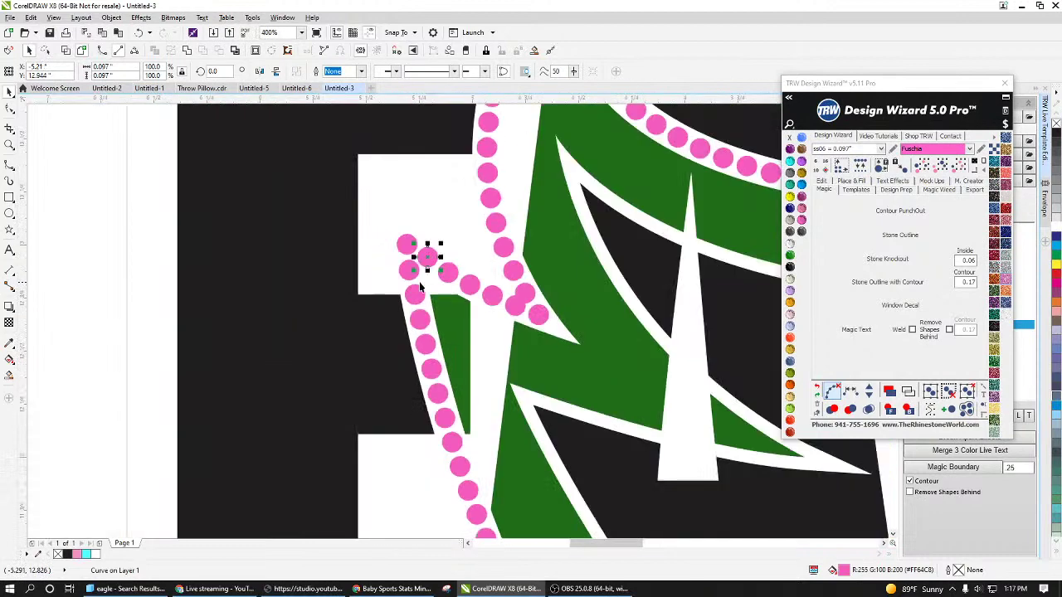
scroll(538, 314, down, 1)
scroll(533, 211, up, 3)
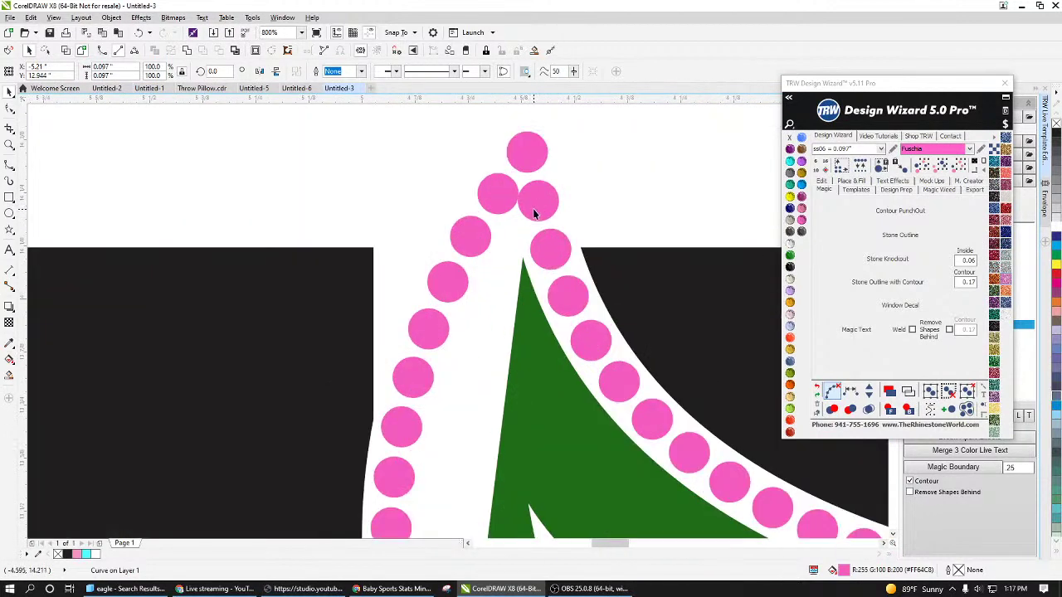
click(539, 218)
scroll(540, 217, down, 5)
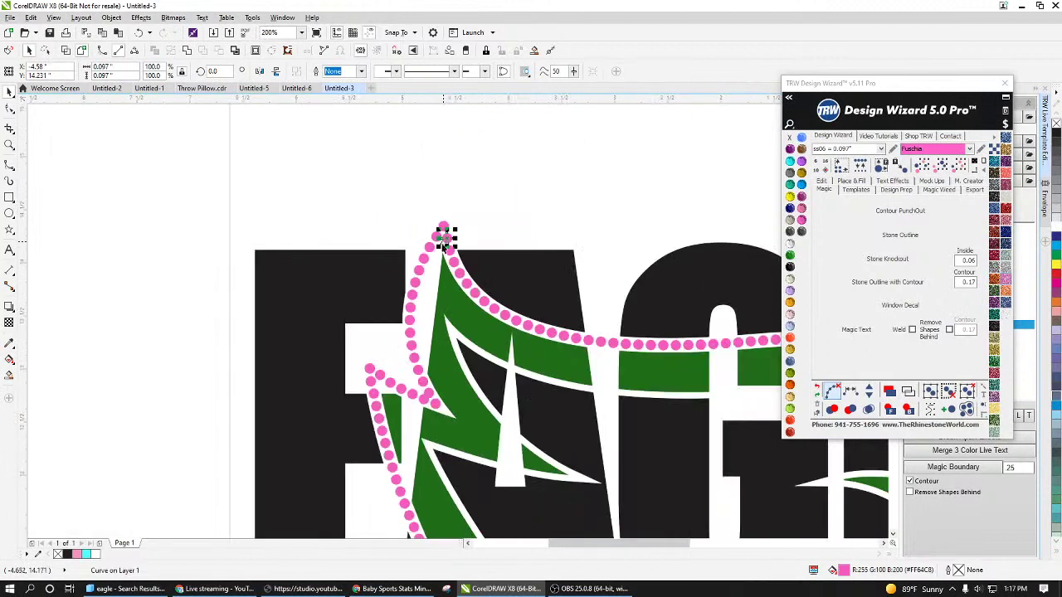
Step: Separate the two overlapping stones in the crest notch above the beak
scroll(451, 250, up, 3)
scroll(485, 256, up, 2)
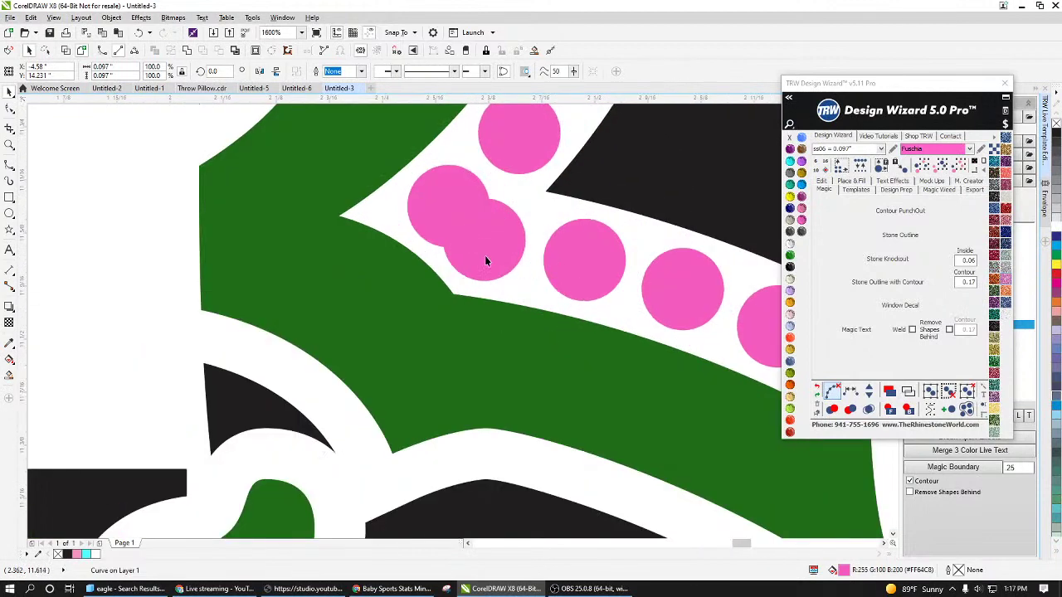
click(490, 260)
drag(555, 269, 500, 270)
key(Escape)
Step: Select all Fuschia stones by color and merge the remaining overlapping ones, as at the feather tip below the E of EAGLES
scroll(545, 200, down, 4)
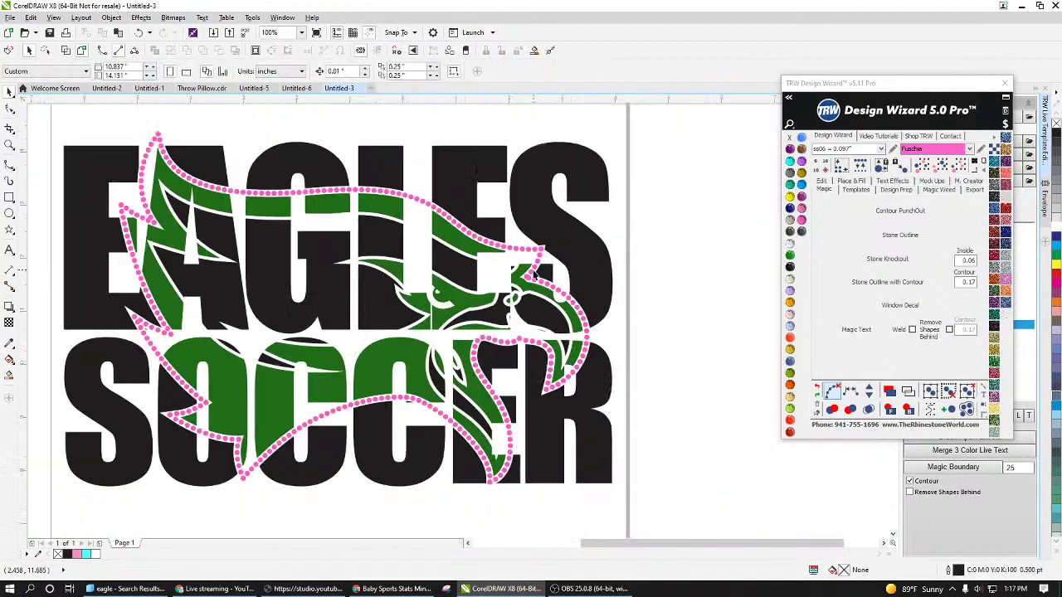
scroll(385, 390, down, 1)
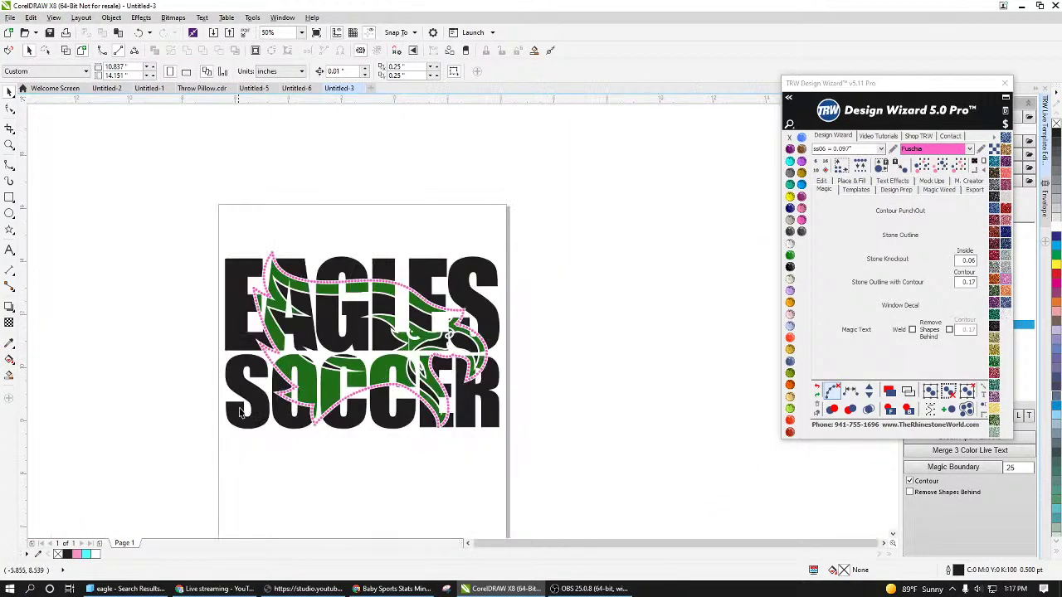
scroll(429, 380, up, 3)
scroll(606, 305, down, 1)
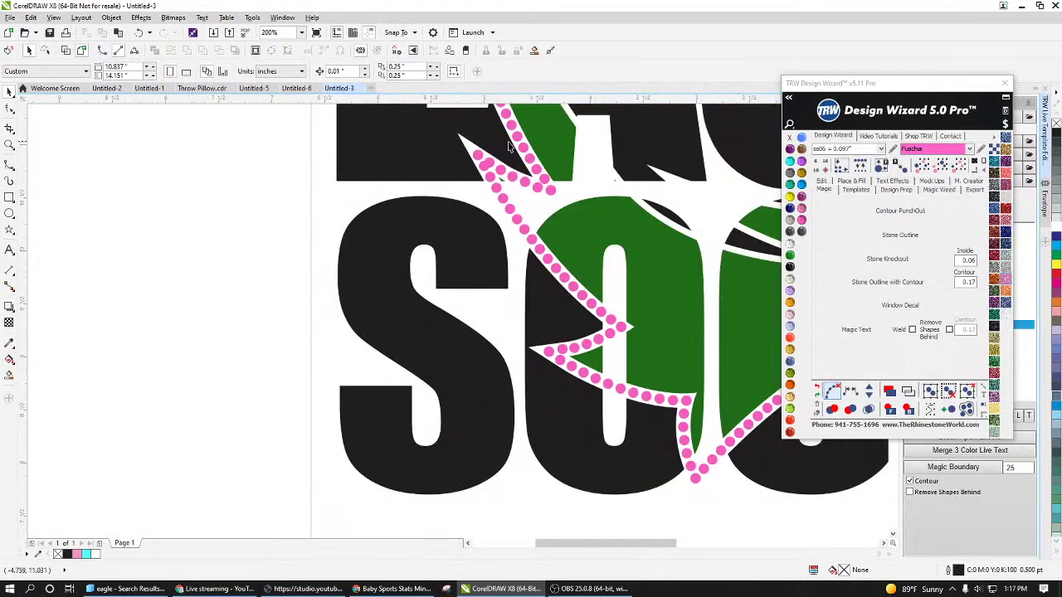
scroll(510, 147, up, 2)
click(475, 223)
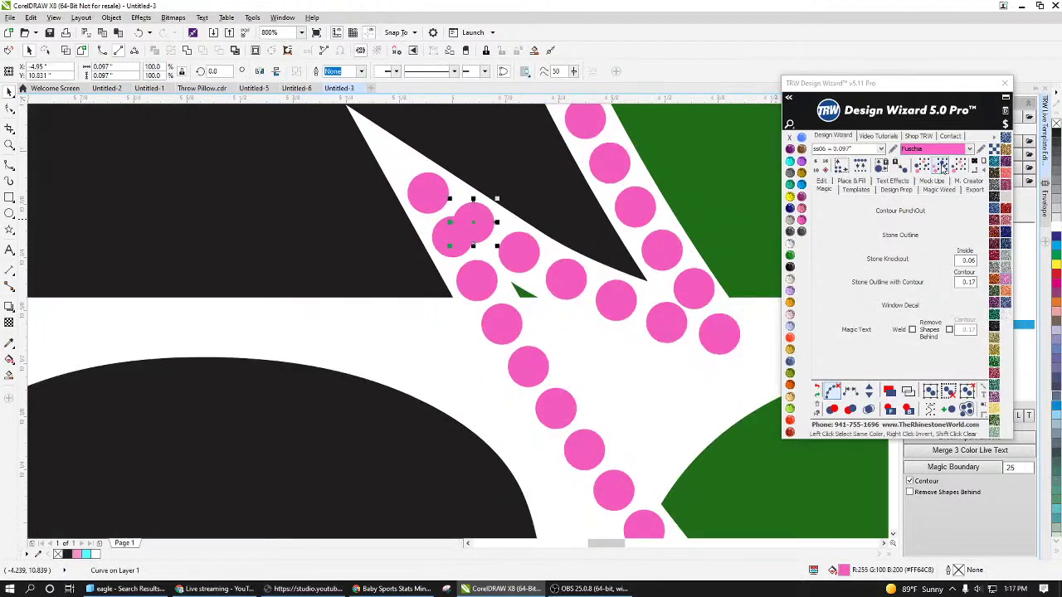
click(943, 166)
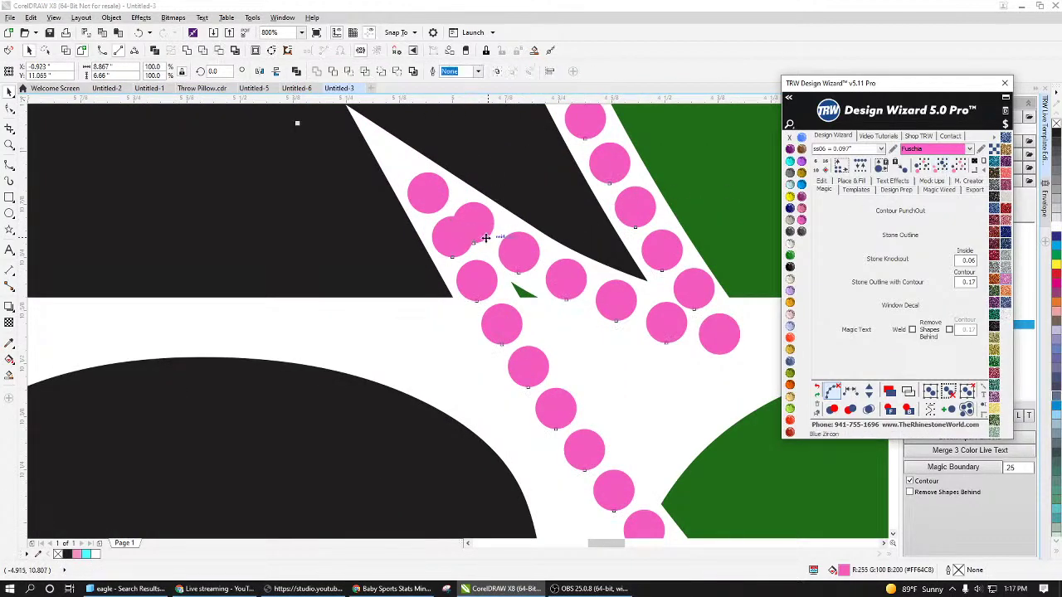
click(869, 409)
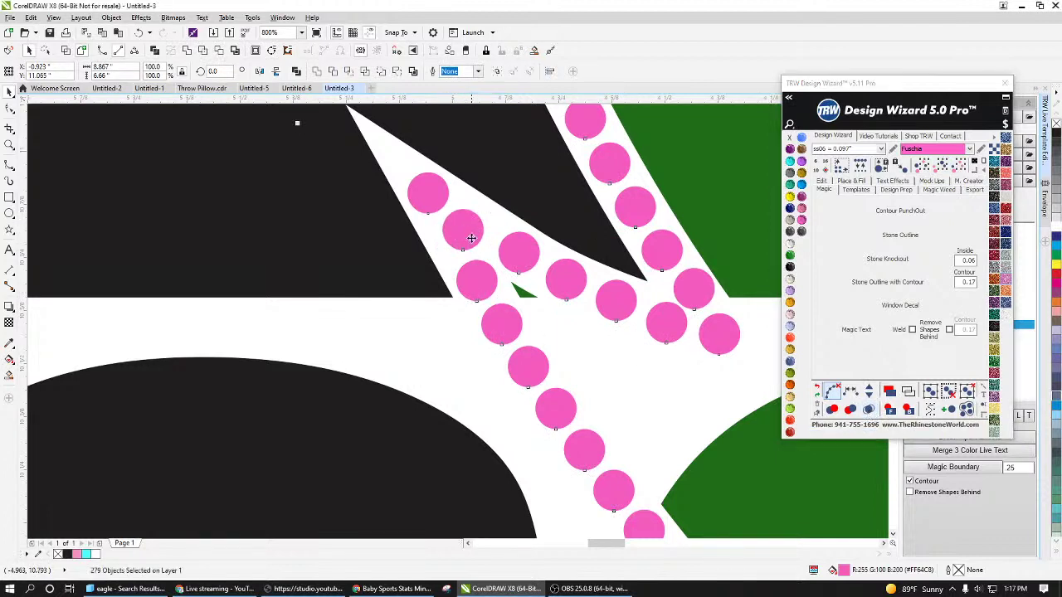
click(563, 357)
scroll(465, 258, down, 5)
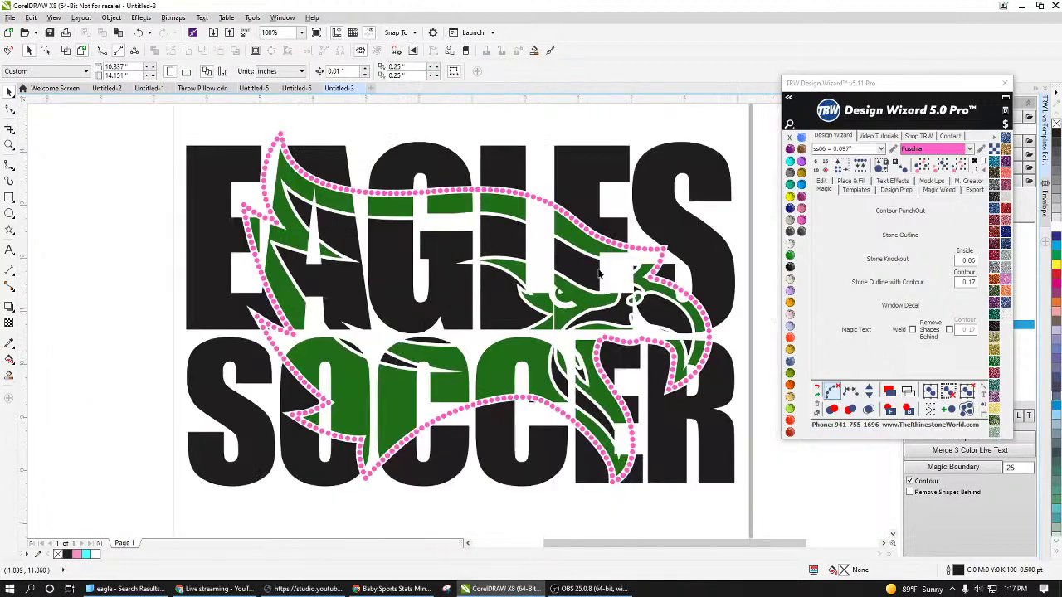
Step: Scale the lettering, eagle head and stone outline together to about 10 inches wide
click(717, 263)
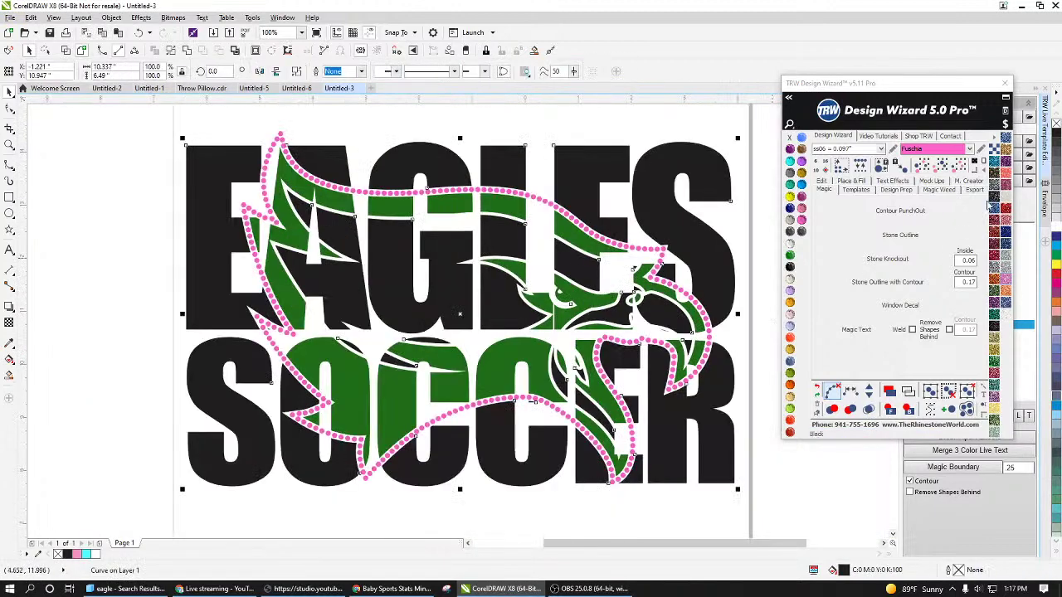
scroll(627, 245, down, 1)
drag(669, 166, 312, 429)
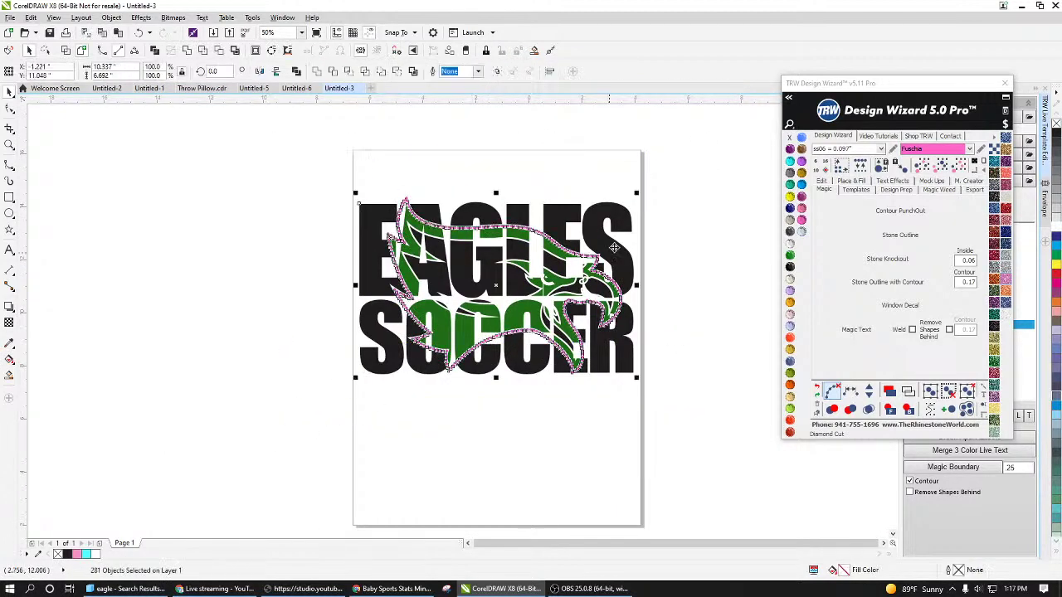
drag(637, 194, 626, 204)
click(666, 222)
Step: Fill the EAGLES SOCCER lettering with black glitter and the eagle head with green glitter
scroll(560, 261, up, 1)
click(611, 249)
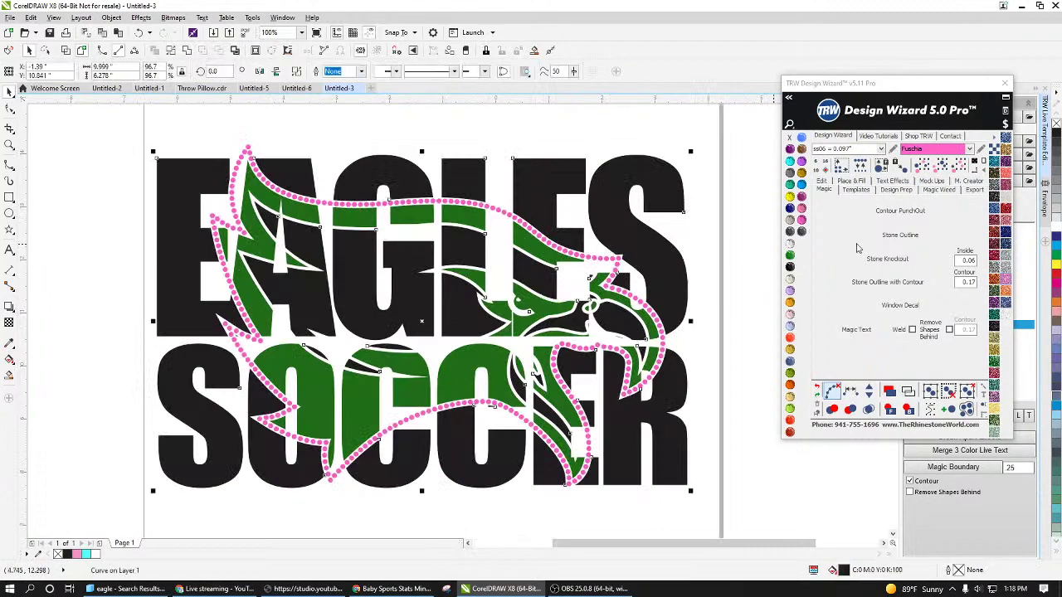
click(995, 333)
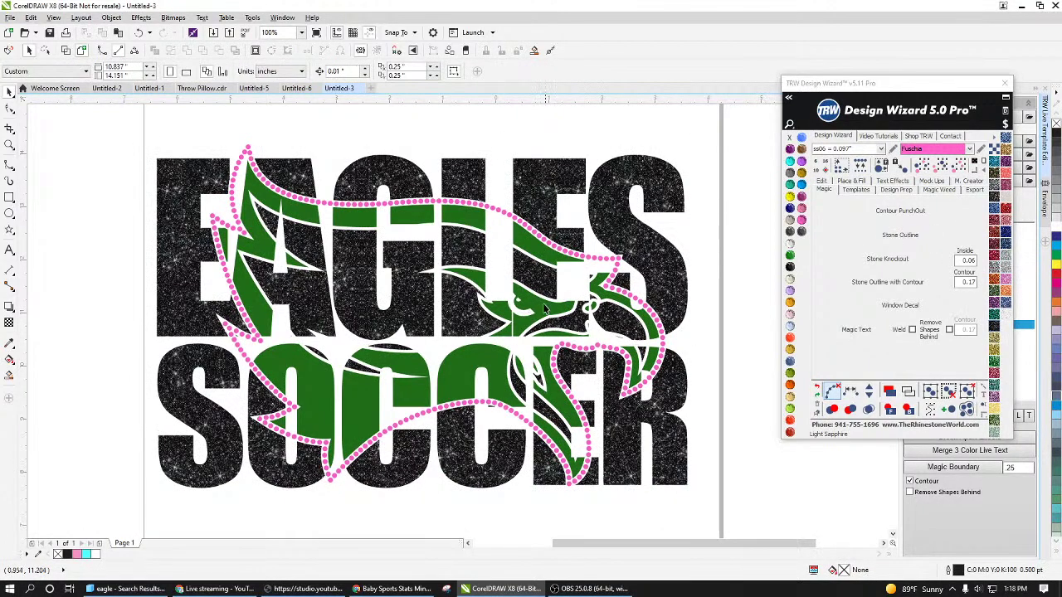
click(995, 371)
click(774, 354)
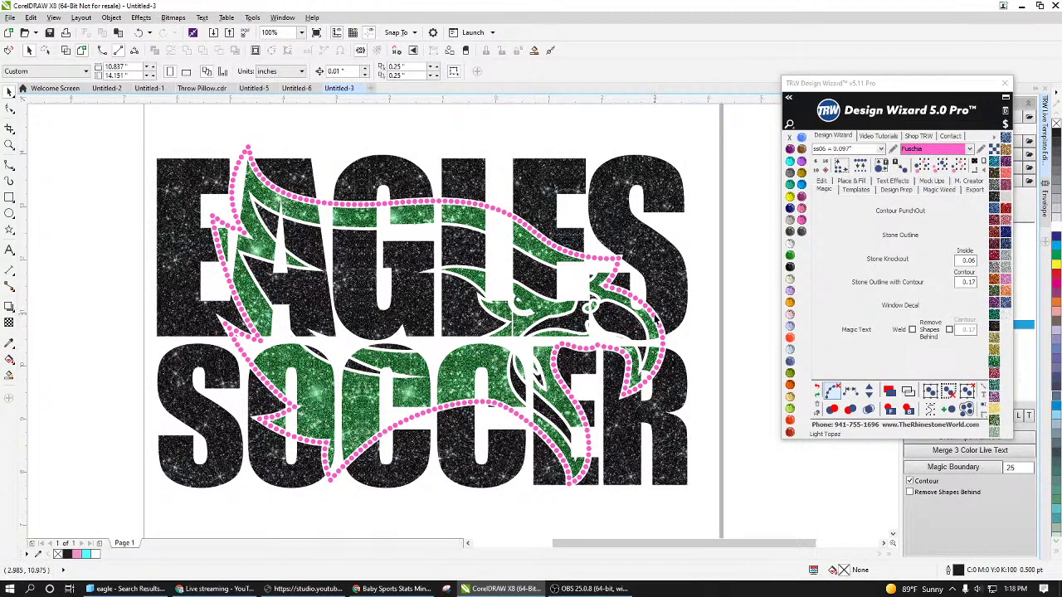
Step: Recolor all the Fuschia outline stones to Crystal
click(657, 325)
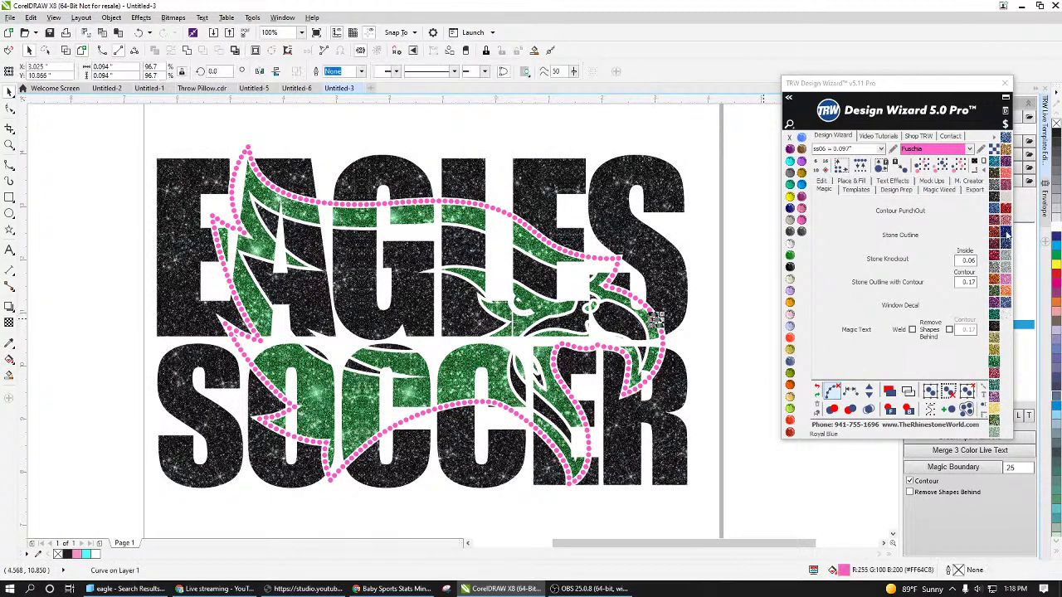
click(807, 266)
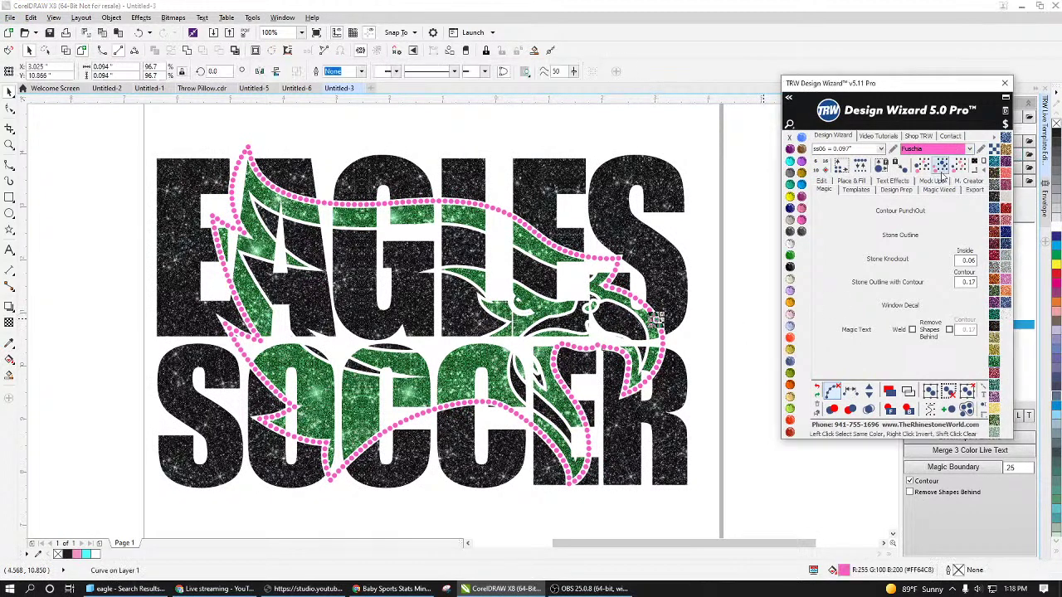
click(792, 246)
Step: Create a quick mockup of the whole design on the Womens Burn-Out Shirt Front with simulated stones
scroll(593, 359, down, 2)
drag(690, 208, 299, 496)
click(931, 181)
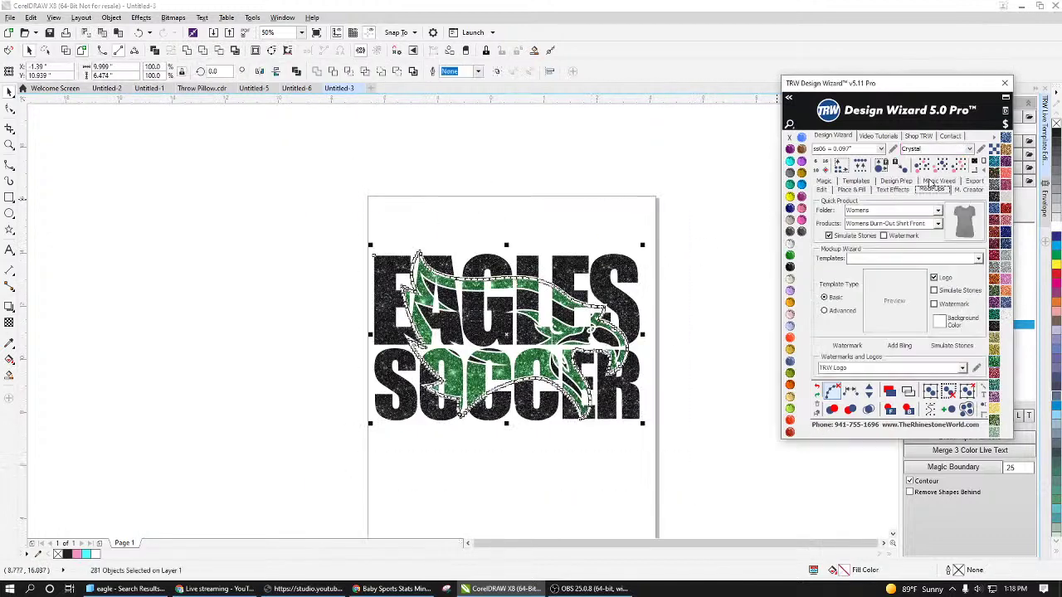
click(964, 223)
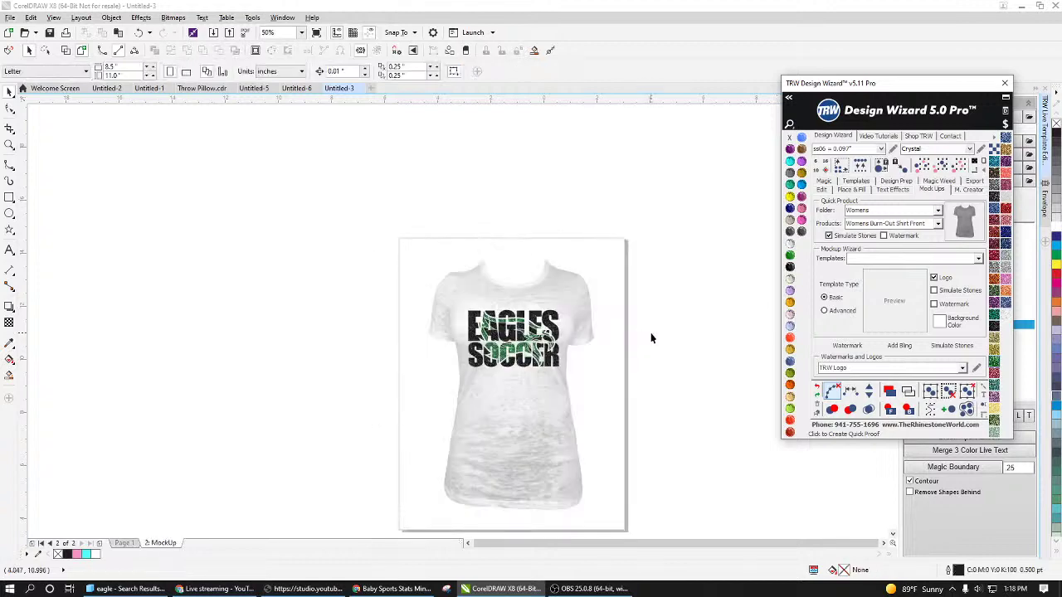
scroll(542, 373, up, 2)
scroll(536, 365, down, 1)
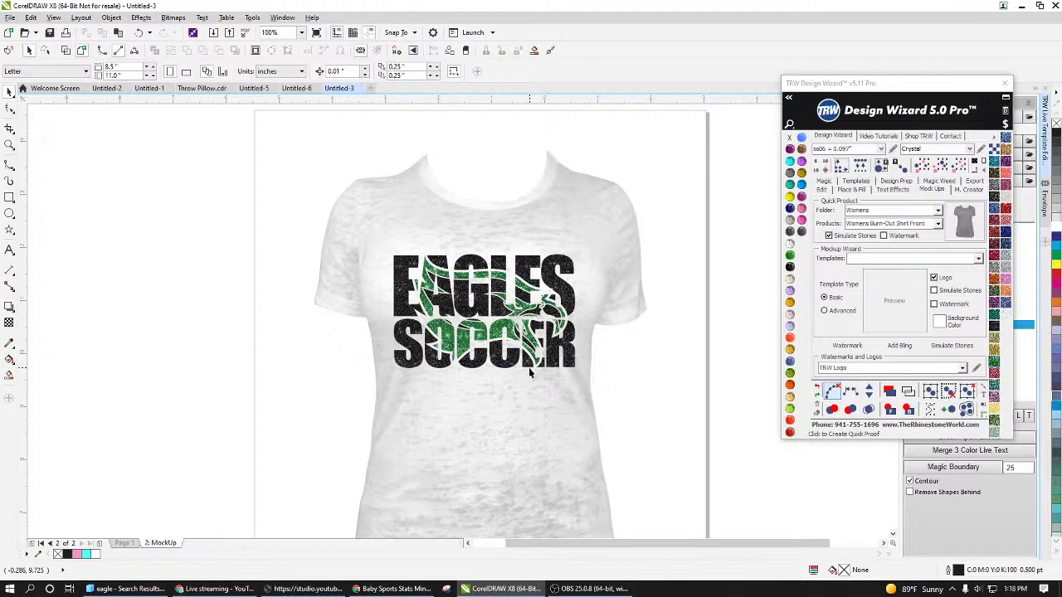
Step: Change the glitter fill of the EAGLES SOCCER lettering on the shirt mockup from black to white
scroll(557, 319, up, 3)
scroll(558, 288, down, 3)
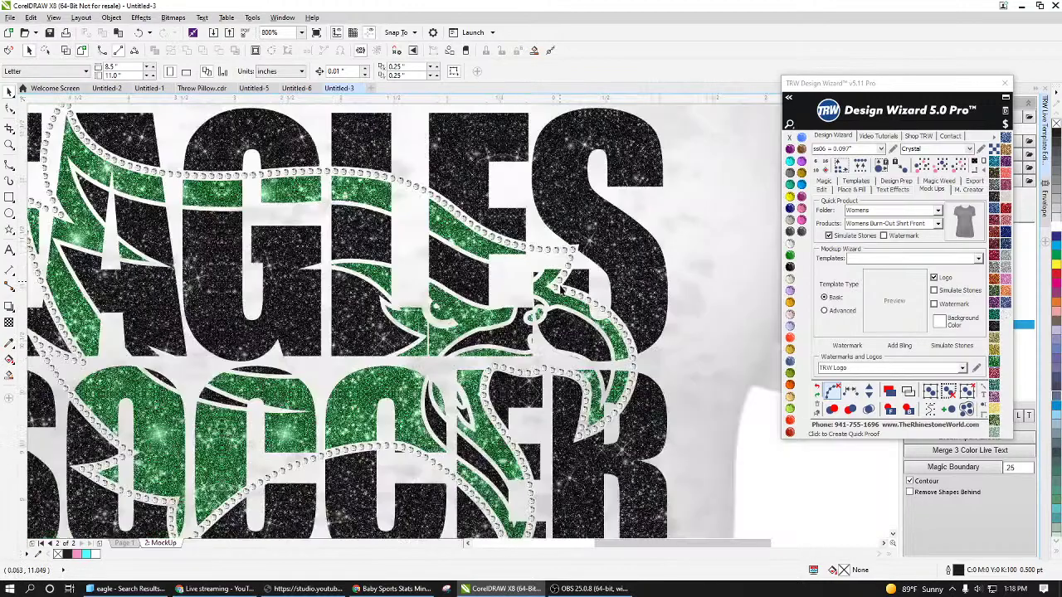
scroll(562, 291, up, 1)
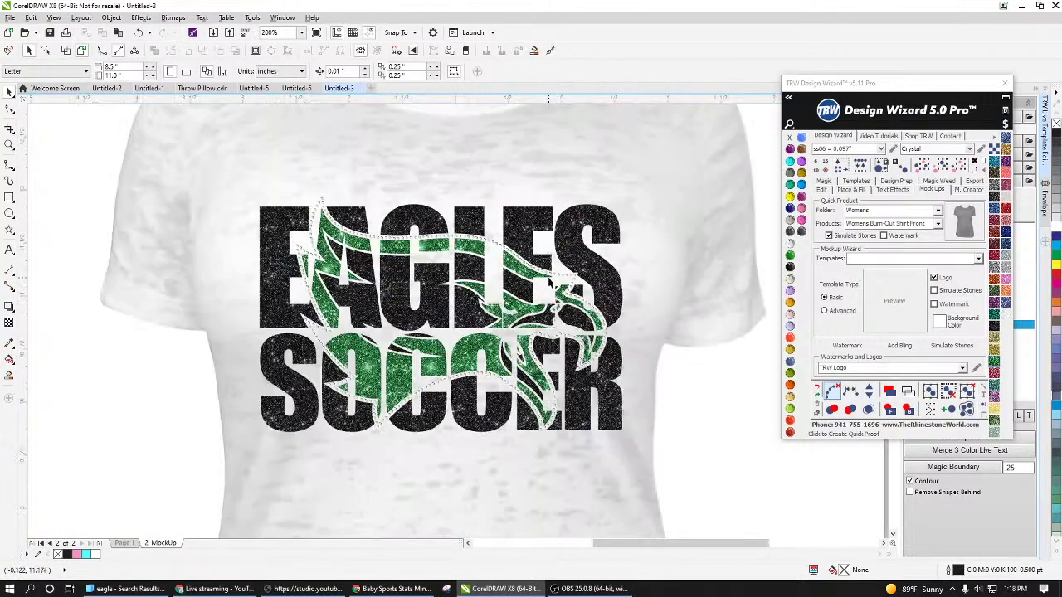
click(603, 283)
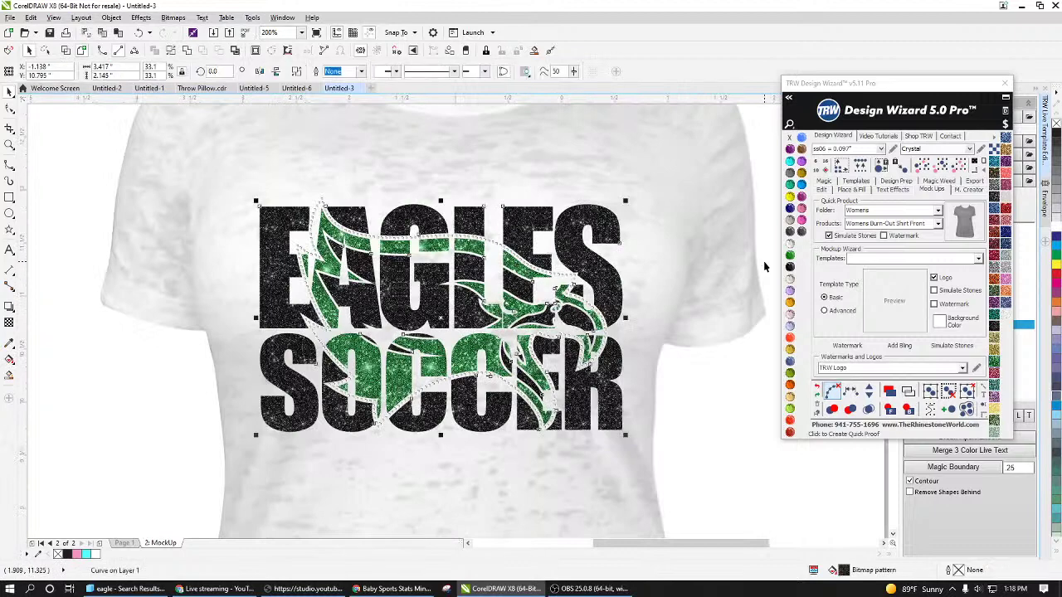
click(1004, 321)
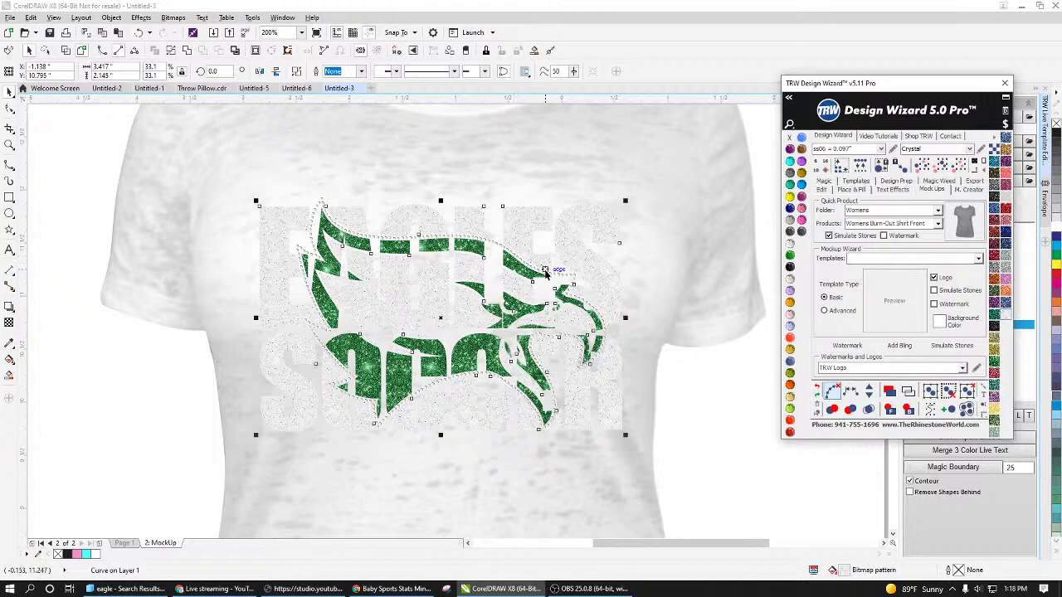
scroll(571, 279, down, 2)
key(ctrl+z)
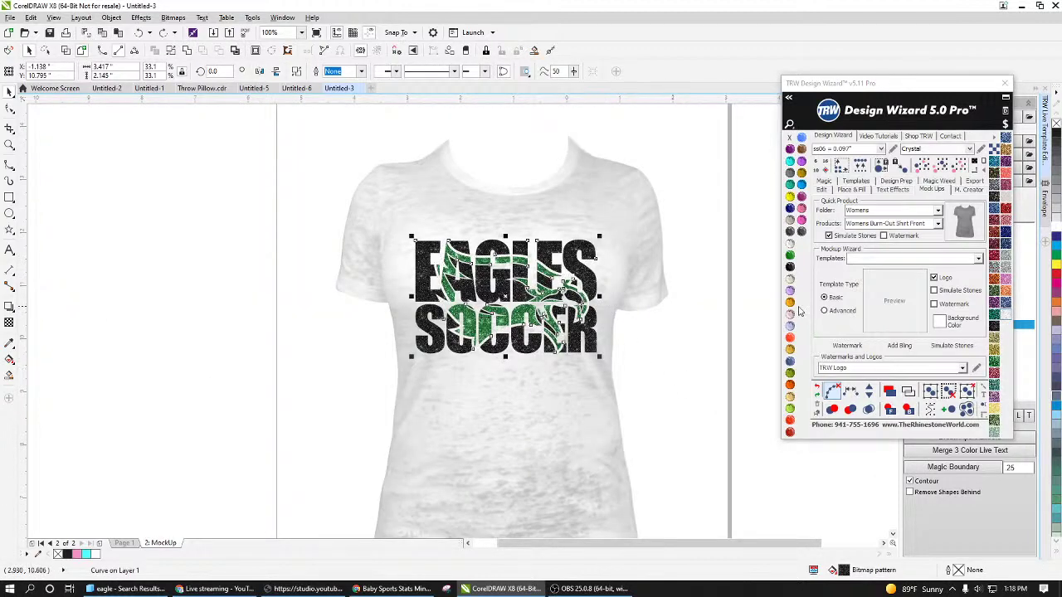
click(992, 318)
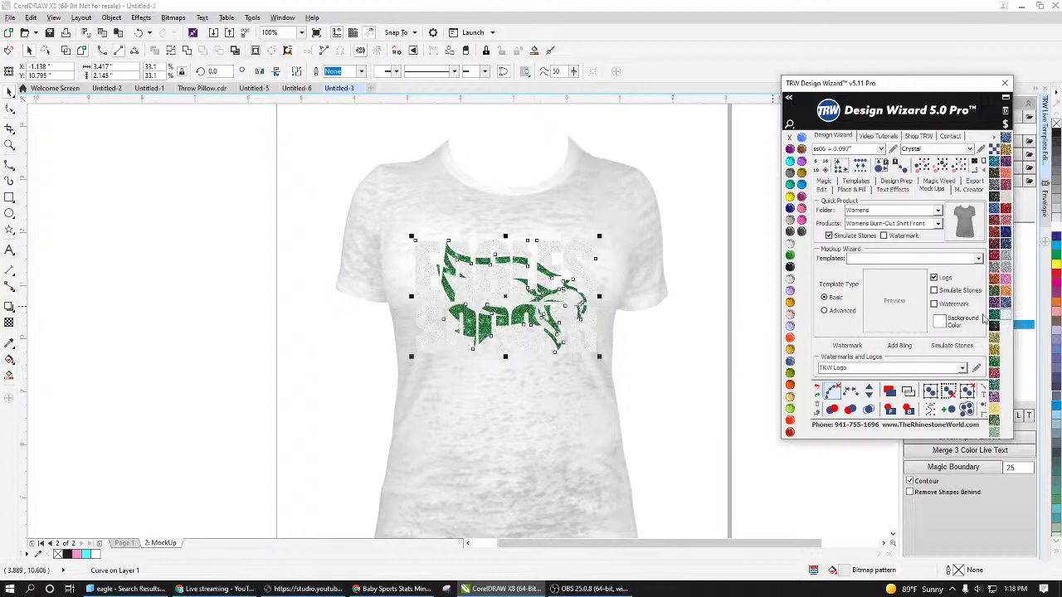
Step: Recolor the burn-out shirt in the mockup to Jet Black
click(634, 288)
click(790, 253)
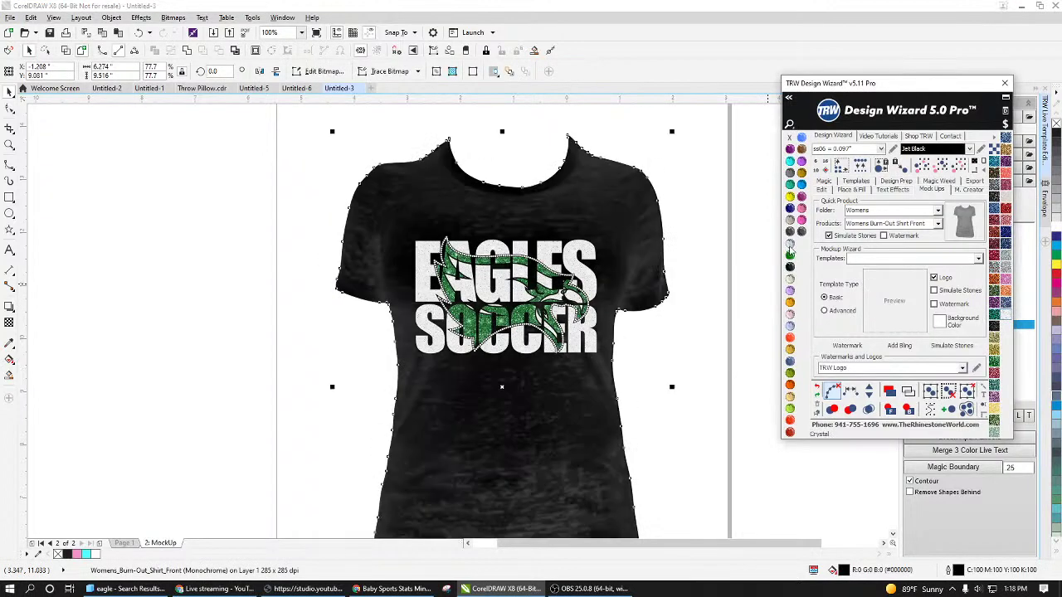
click(658, 335)
Step: Add three bling sparkles to the eagle's stone outline: at the lower tip, along the upper edge, and at the top feather tip
scroll(571, 294, up, 2)
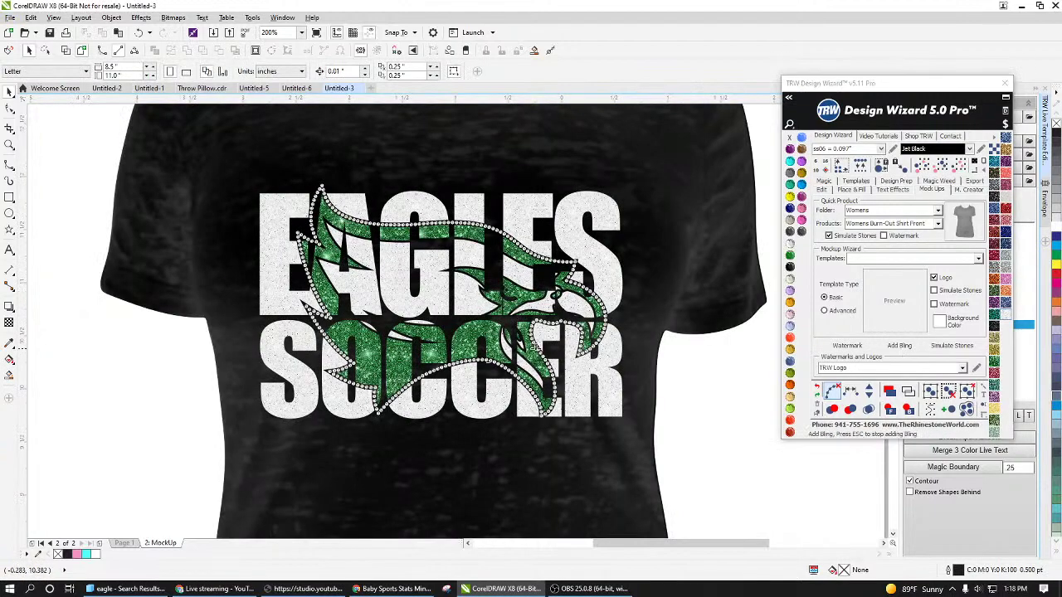
scroll(555, 357, up, 2)
click(521, 469)
scroll(564, 465, down, 2)
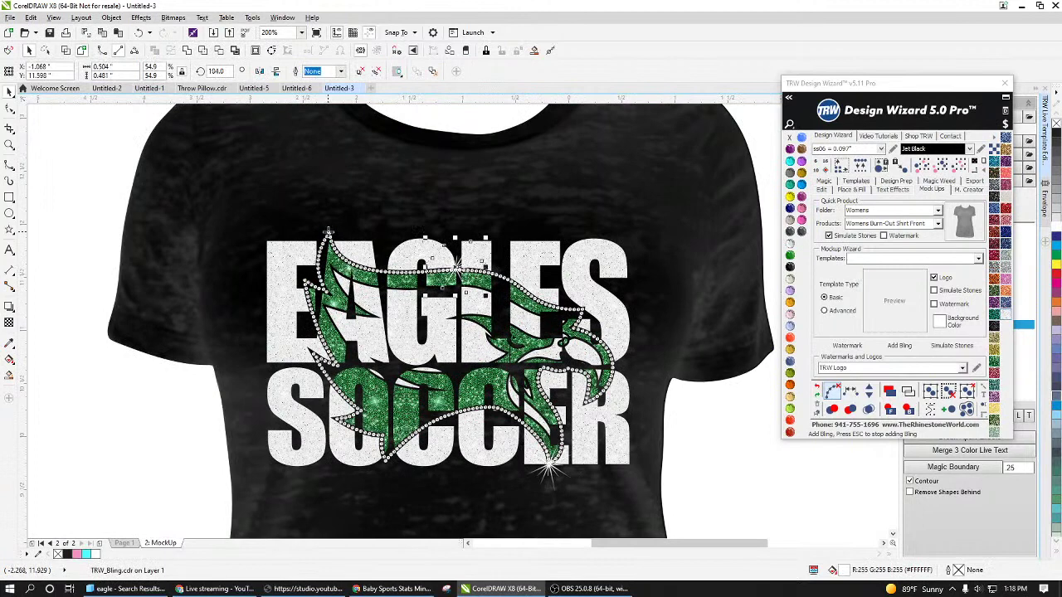
click(329, 227)
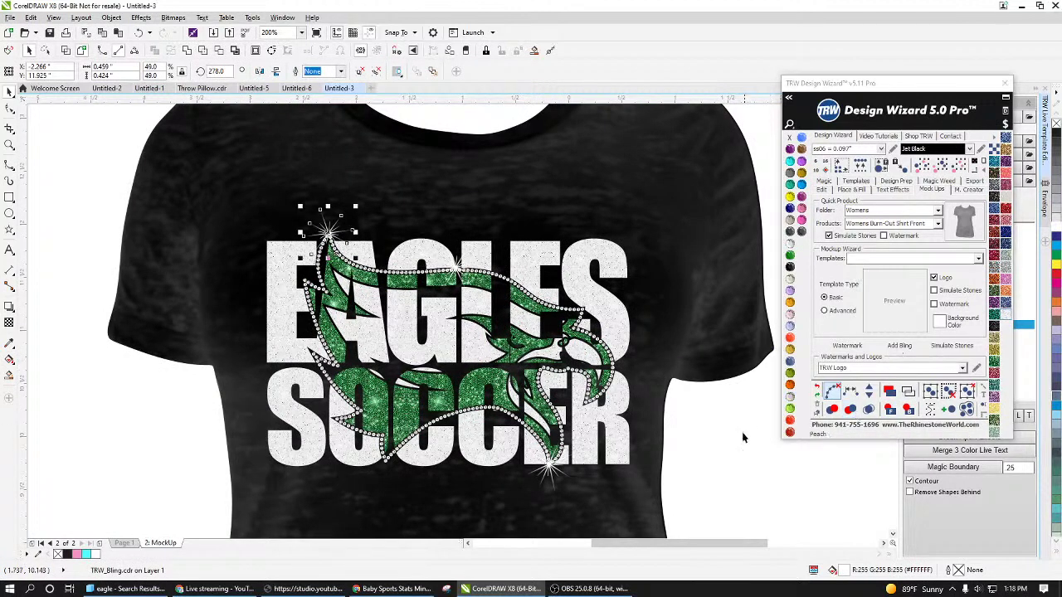
key(Escape)
Step: Examine the blinged shirt mockup up close and as a whole, and compare it with the original design on Page 1
scroll(664, 417, down, 2)
scroll(618, 430, up, 2)
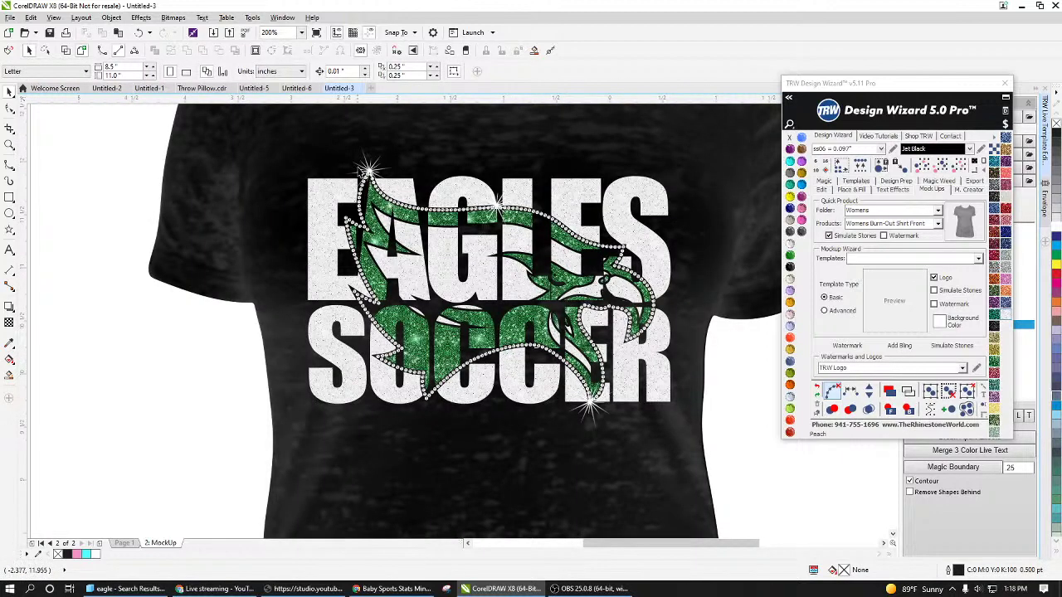
scroll(363, 172, up, 1)
scroll(399, 209, down, 1)
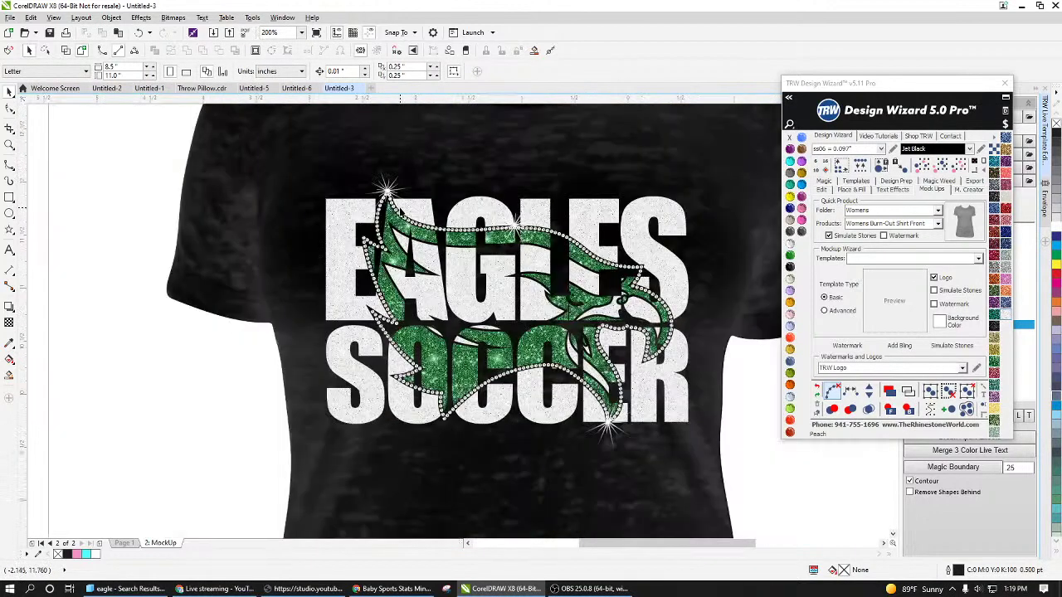
scroll(518, 268, down, 1)
scroll(665, 356, down, 1)
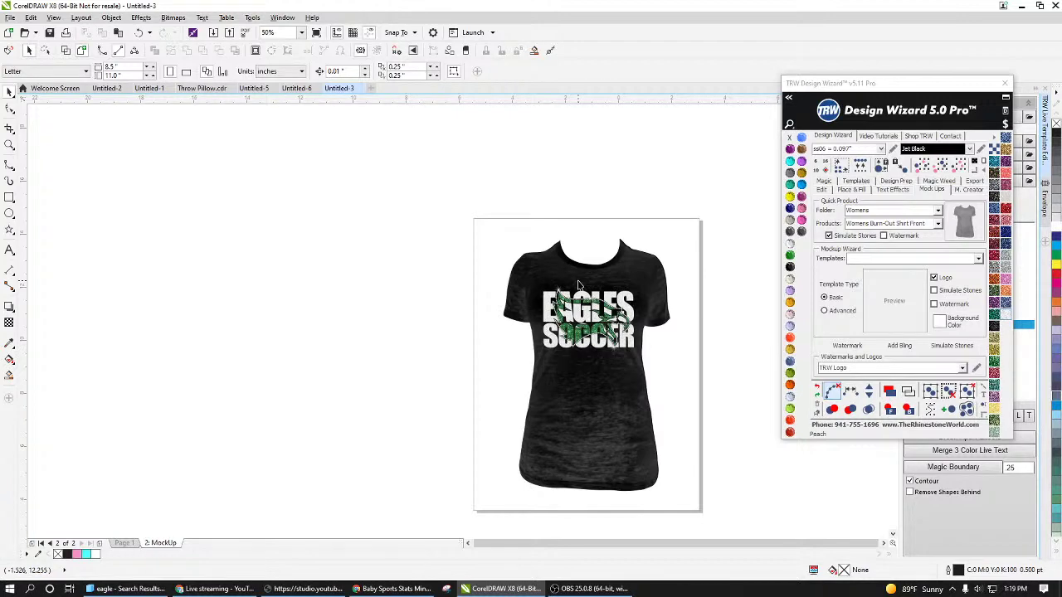
click(126, 543)
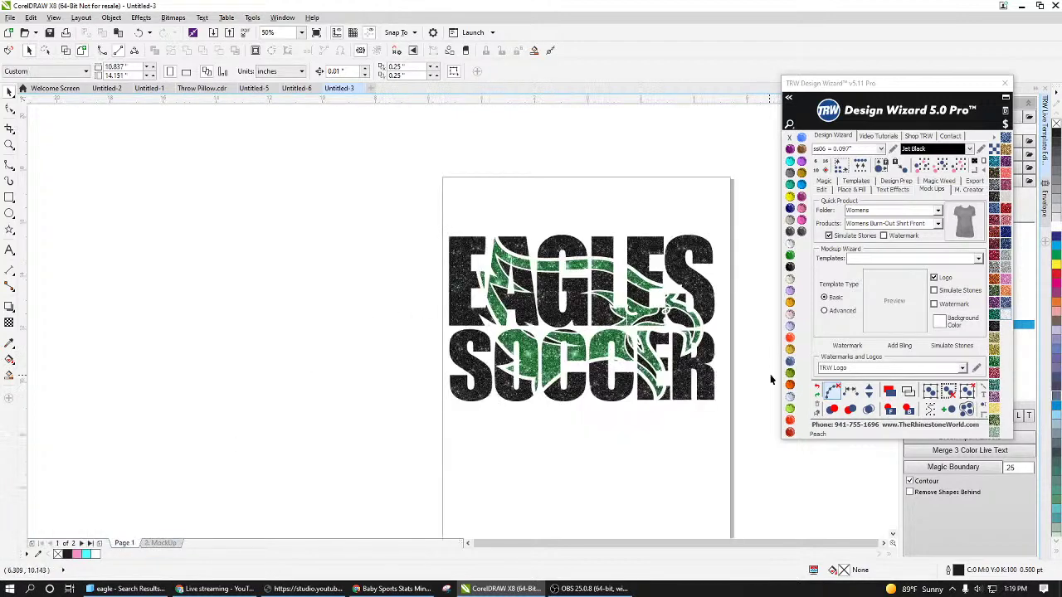
scroll(699, 336, up, 1)
scroll(699, 336, down, 1)
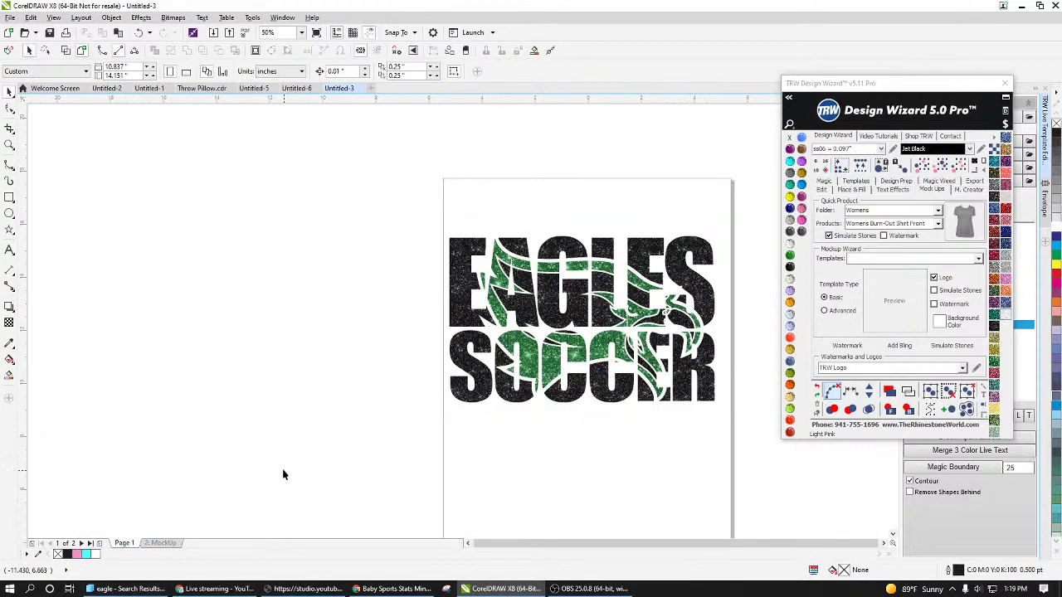
scroll(697, 350, up, 1)
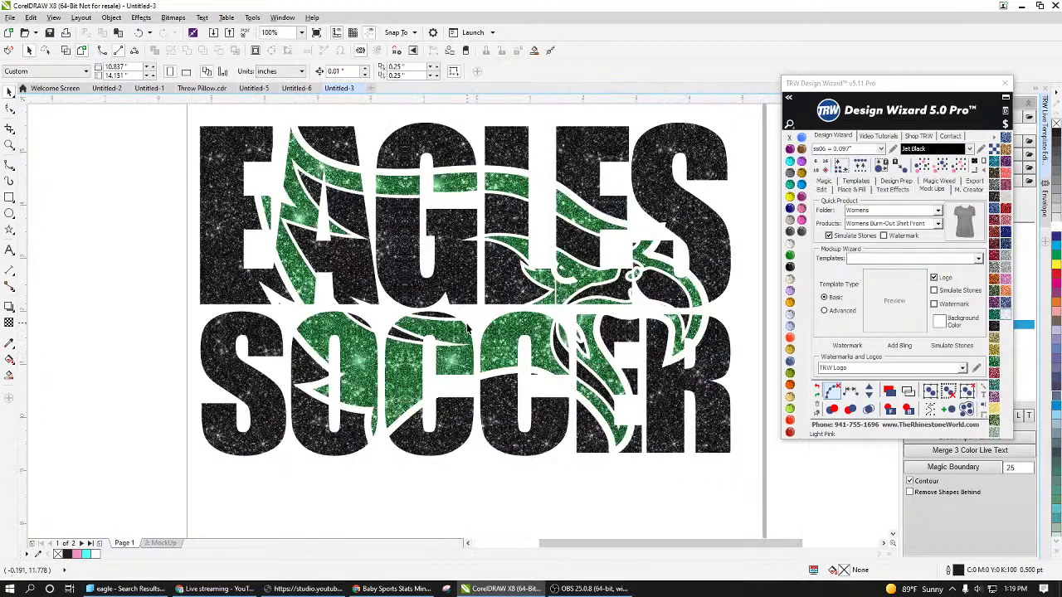
scroll(471, 328, down, 1)
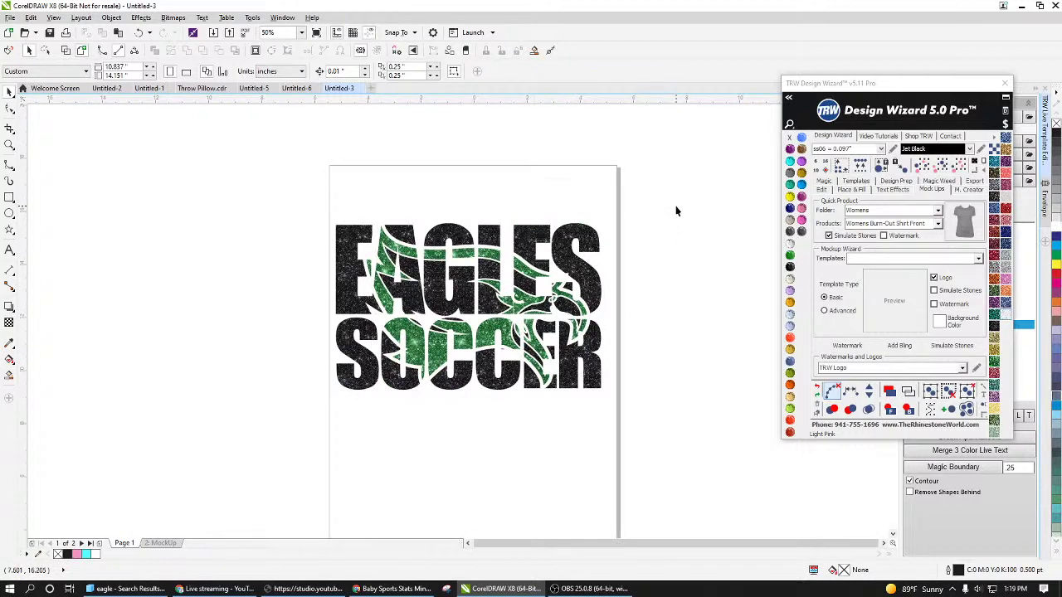
Step: Create a new document and add a letter B to it, enlarged to about 3.9 by 5.1 inches and placed mid-page
click(371, 89)
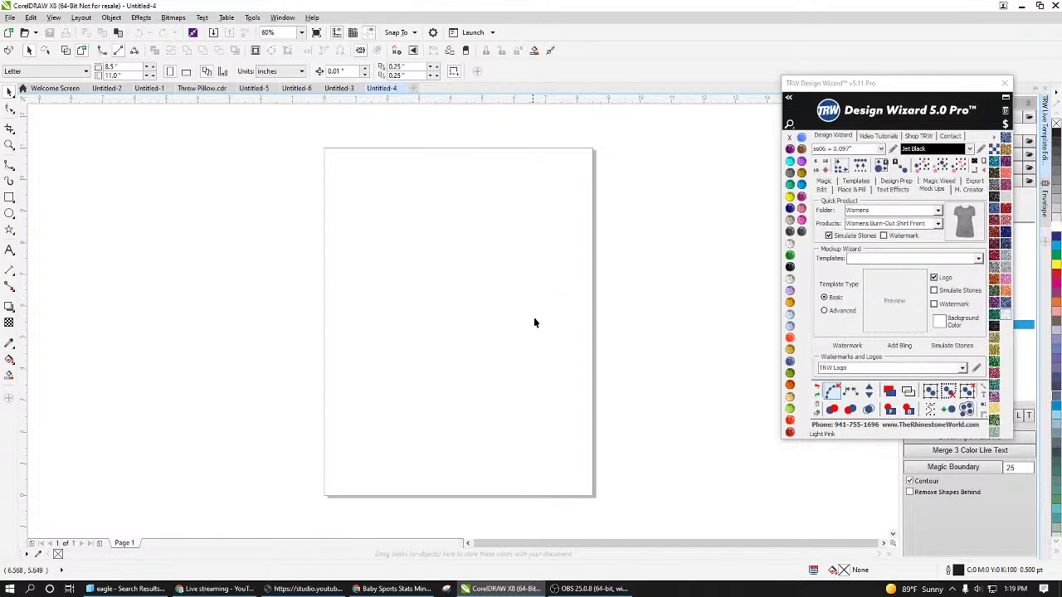
click(9, 250)
click(421, 345)
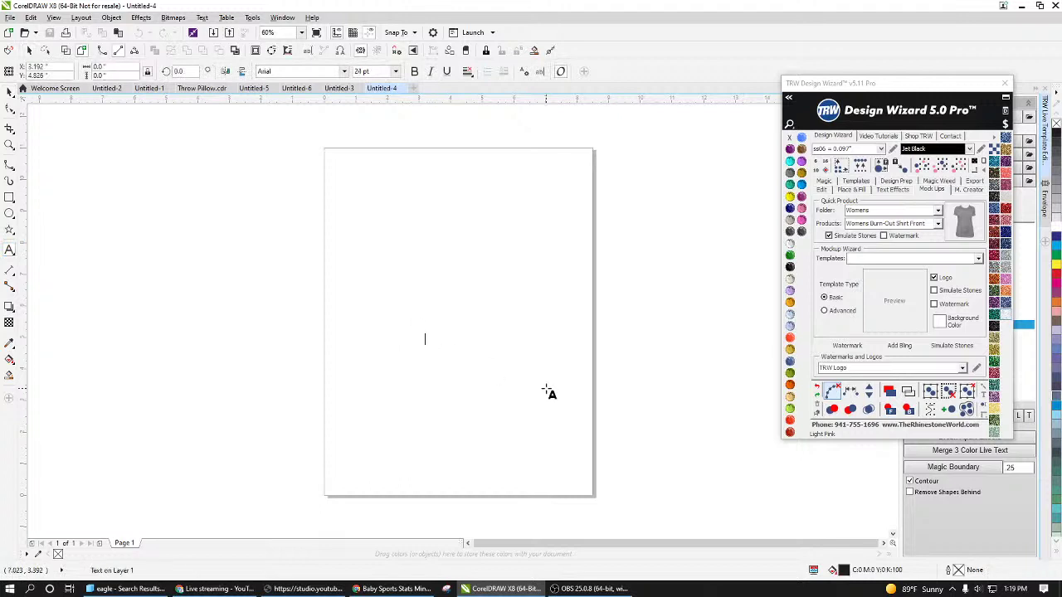
text(A)
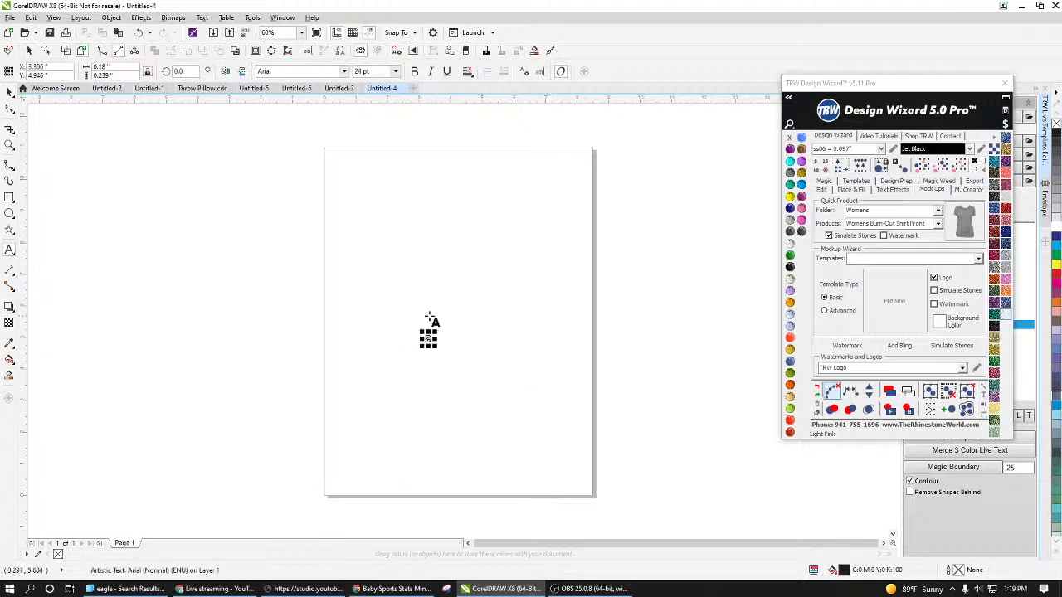
click(9, 92)
drag(436, 331, 590, 177)
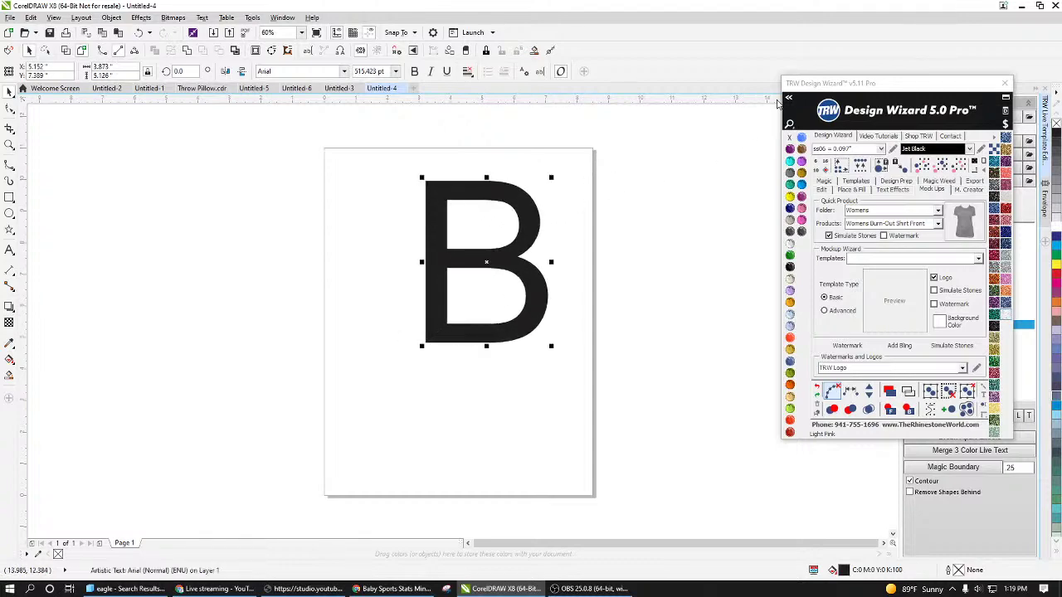
click(788, 97)
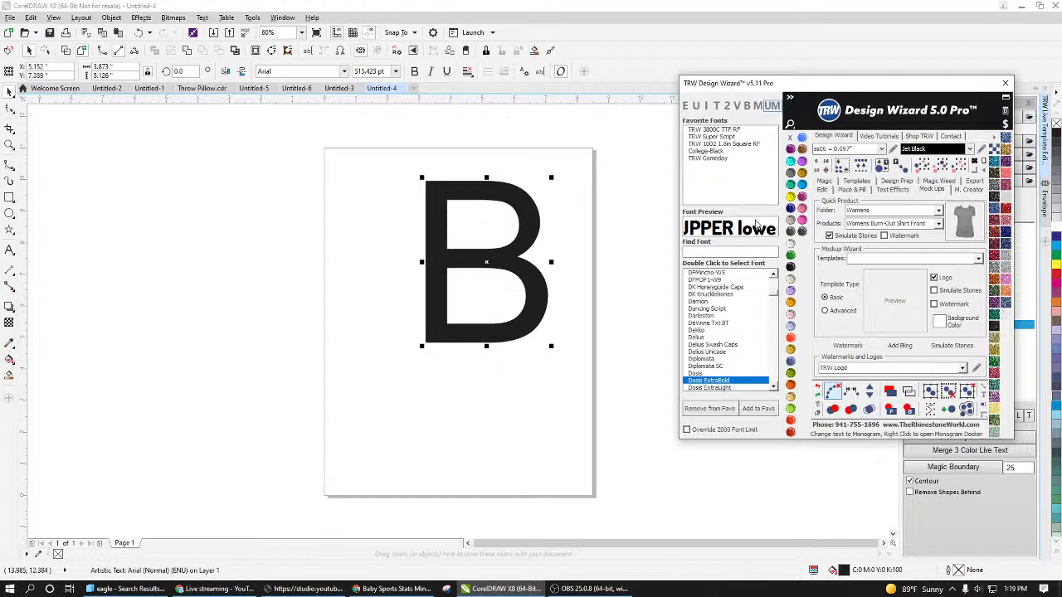
drag(540, 291, 519, 330)
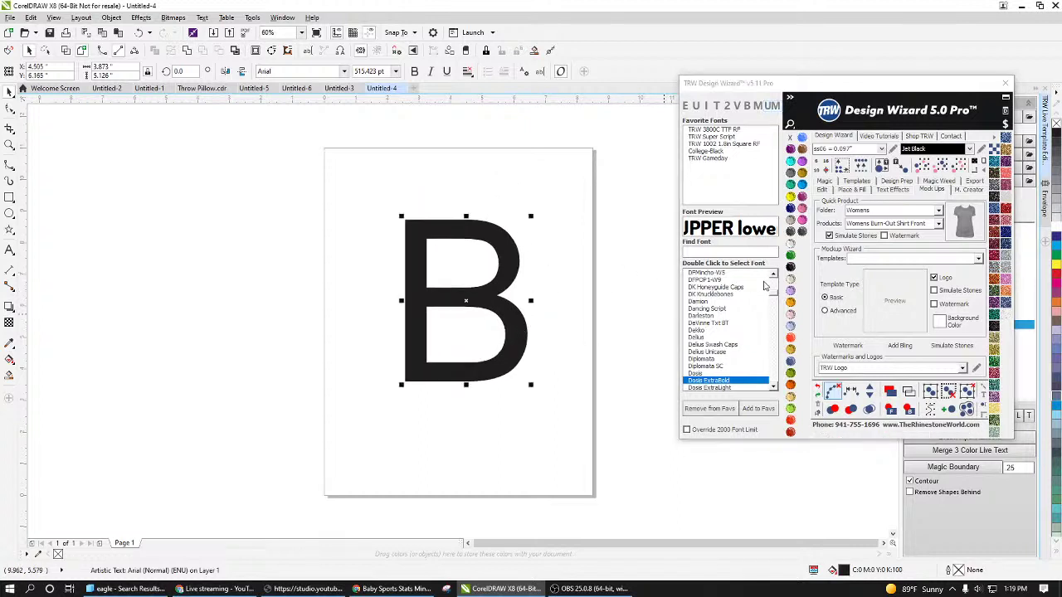
Step: Search the fonts for "athl" and try the TRW Athletic fonts one after another on the letter B
click(720, 253)
text(athl)
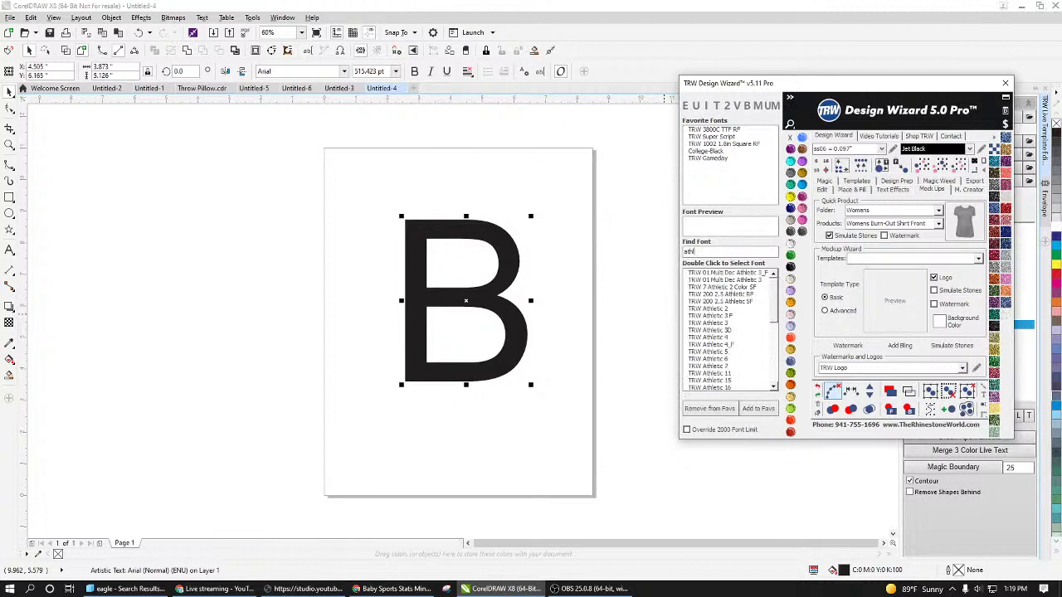
double_click(704, 316)
key(Down)
key(Down)
key(Down)
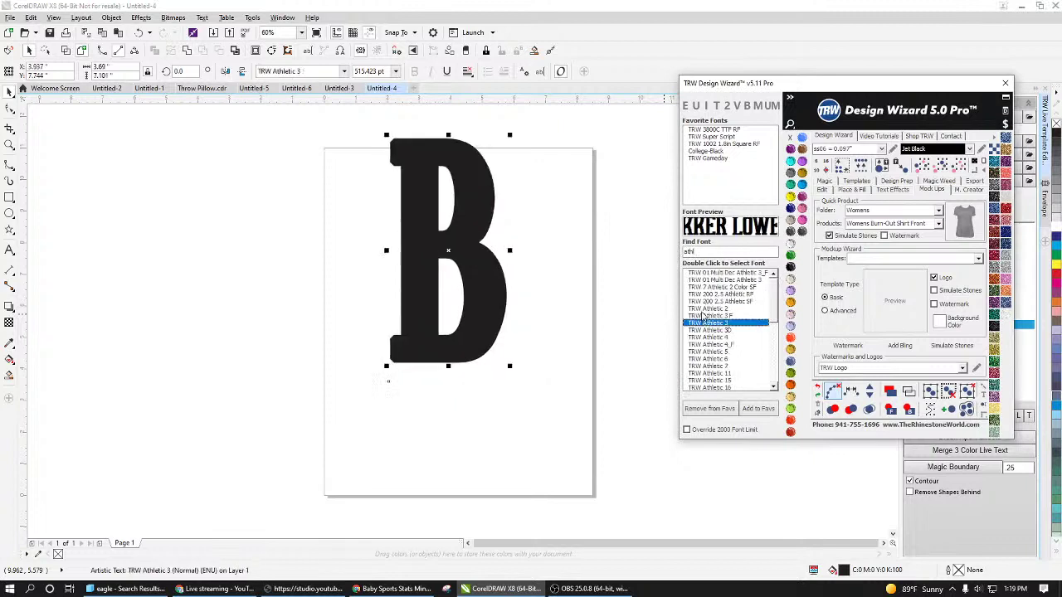
key(Down)
key(Down)
key(Down)
key(Down)
key(Down)
key(Down)
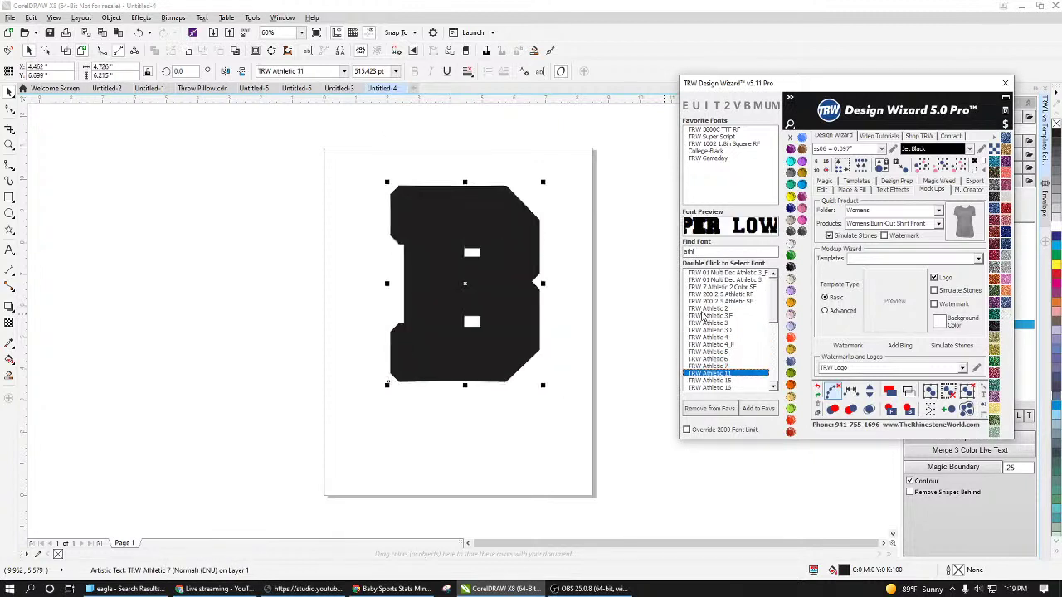
key(Down)
key(Down)
key(Down)
key(Down)
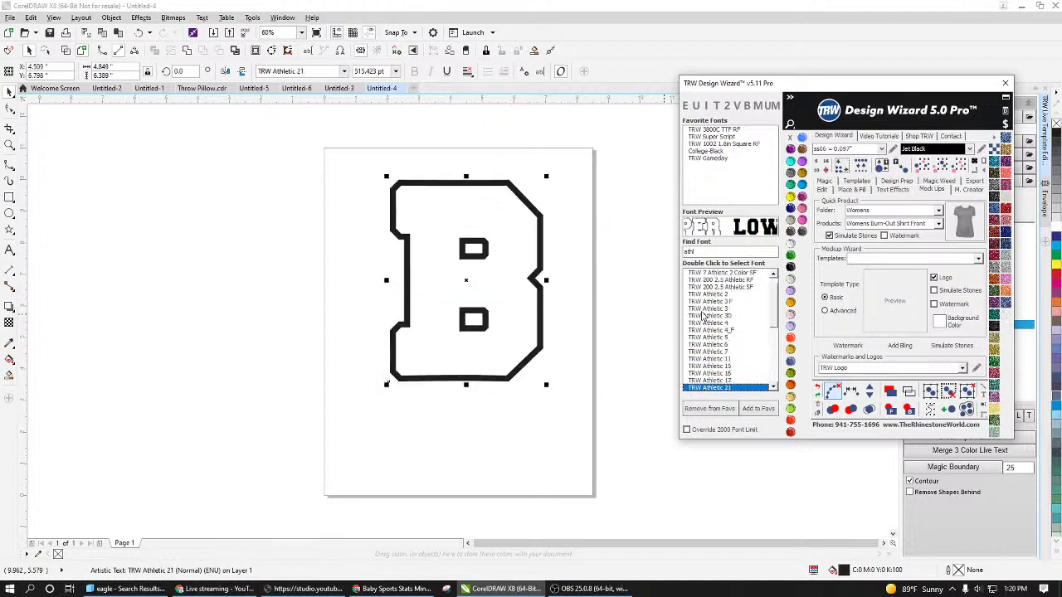
key(Down)
key(Down)
key(Down)
key(Down)
key(Down)
key(Down)
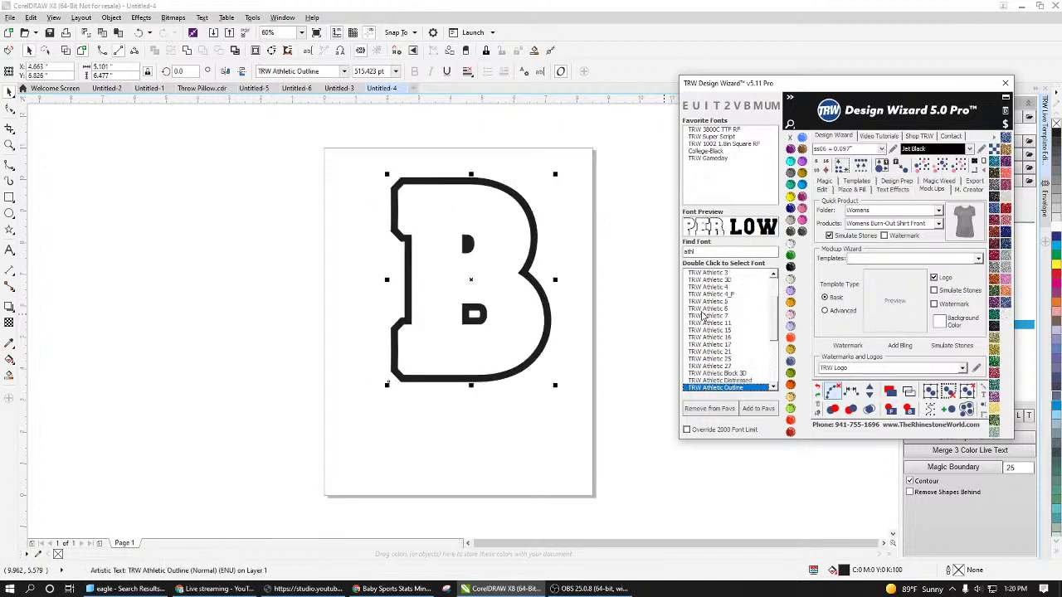
key(Down)
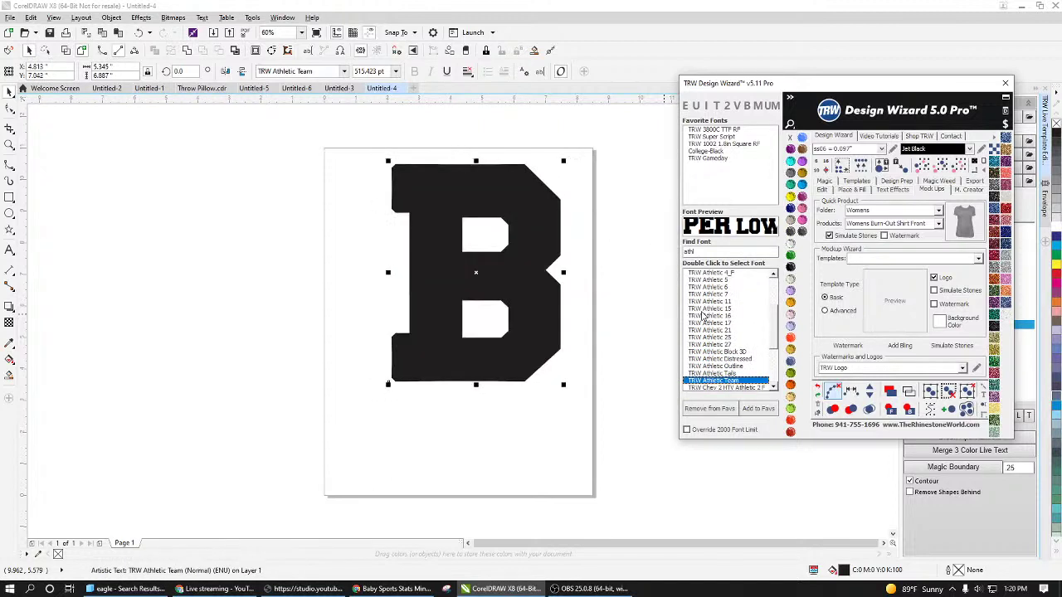
key(Down)
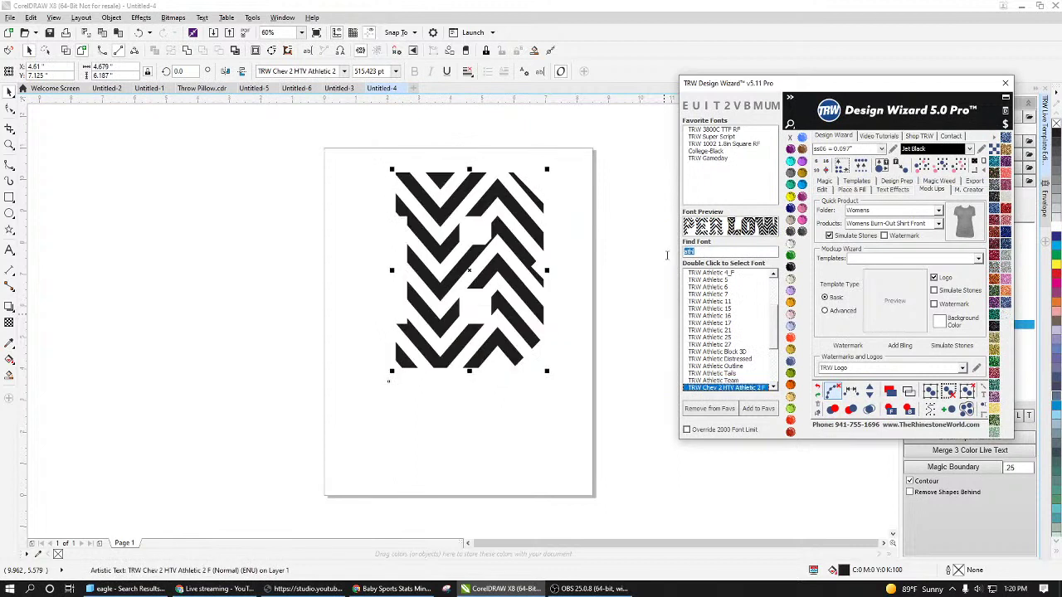
Step: Search the fonts for "coll", set the letter B in College-Black, and resize it to about 4.8 by 7 inches
text(coll)
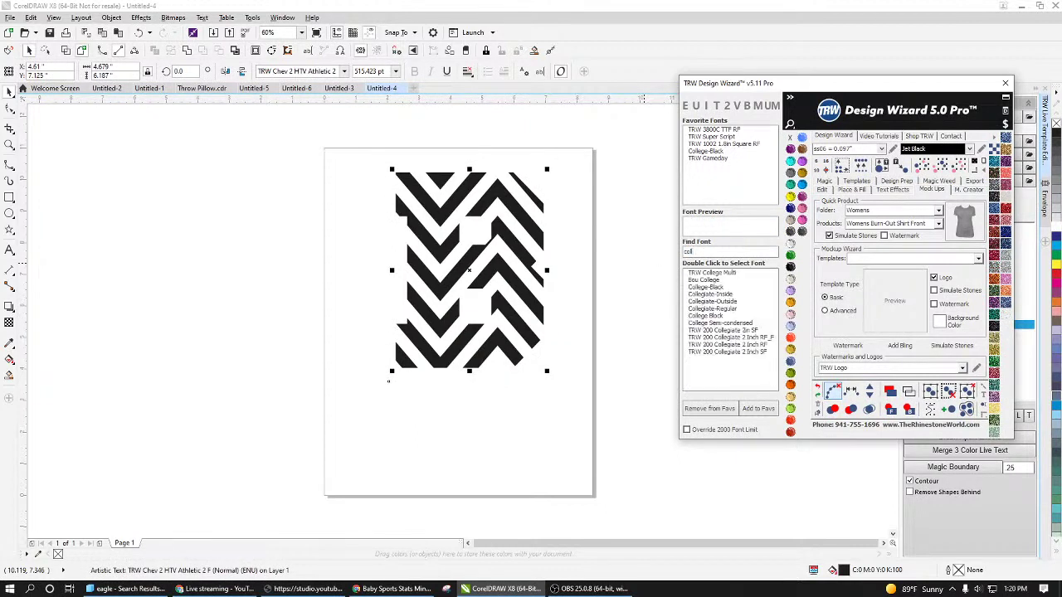
double_click(689, 288)
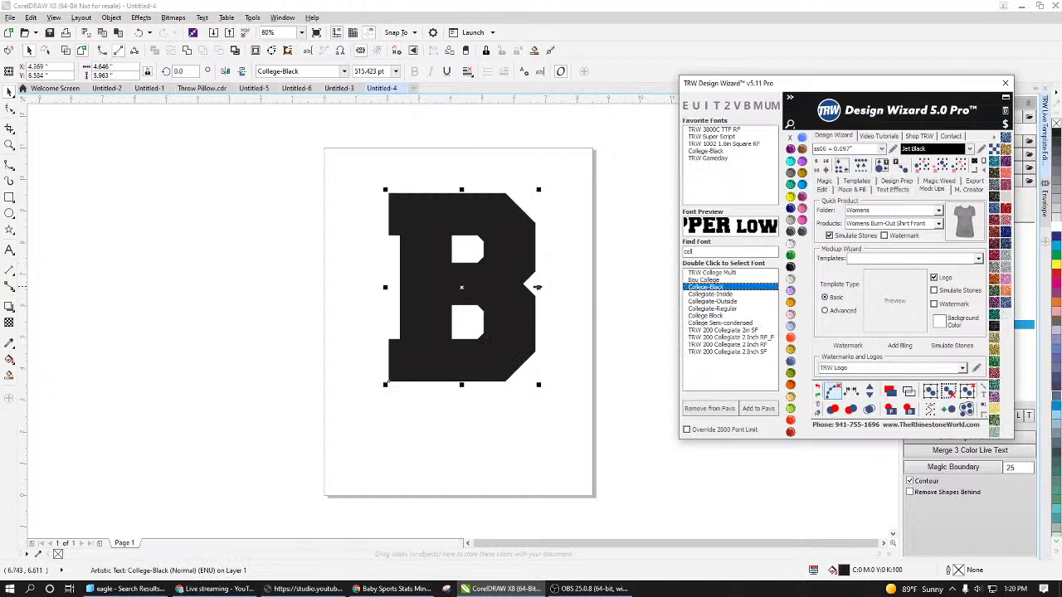
drag(537, 287, 521, 288)
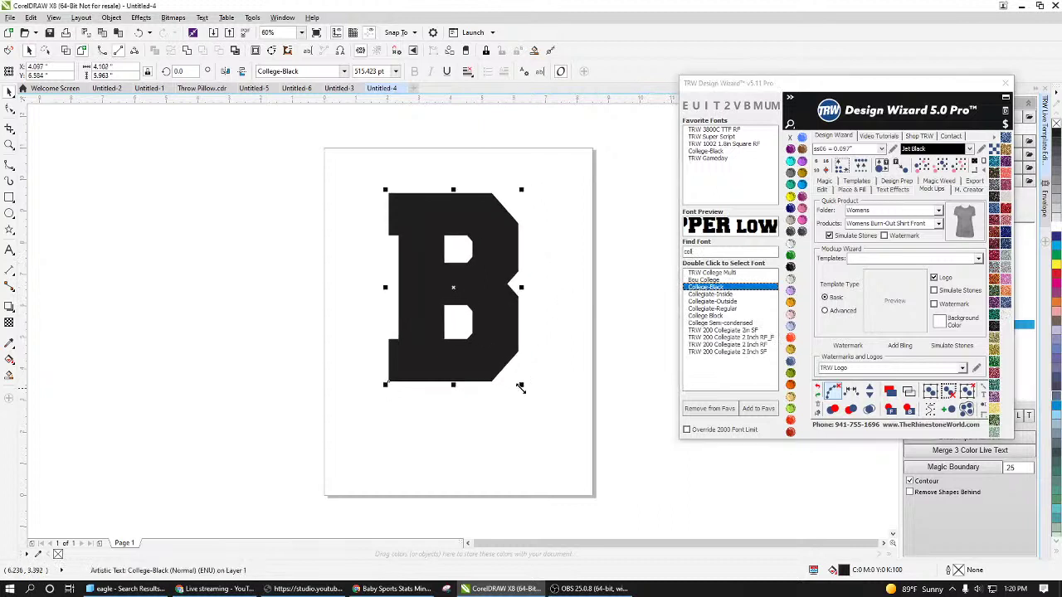
drag(520, 387, 562, 420)
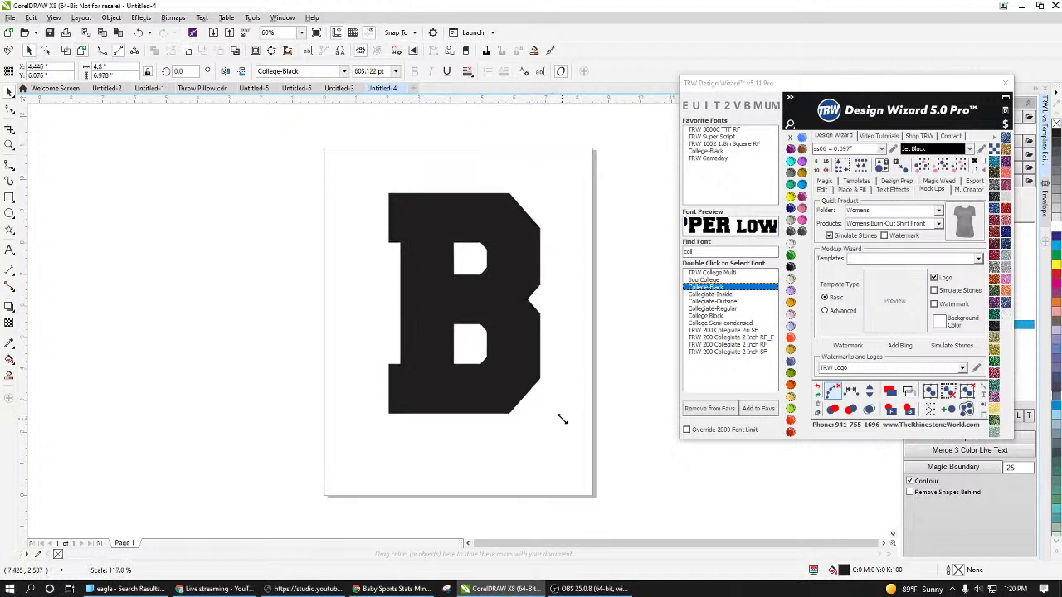
click(578, 348)
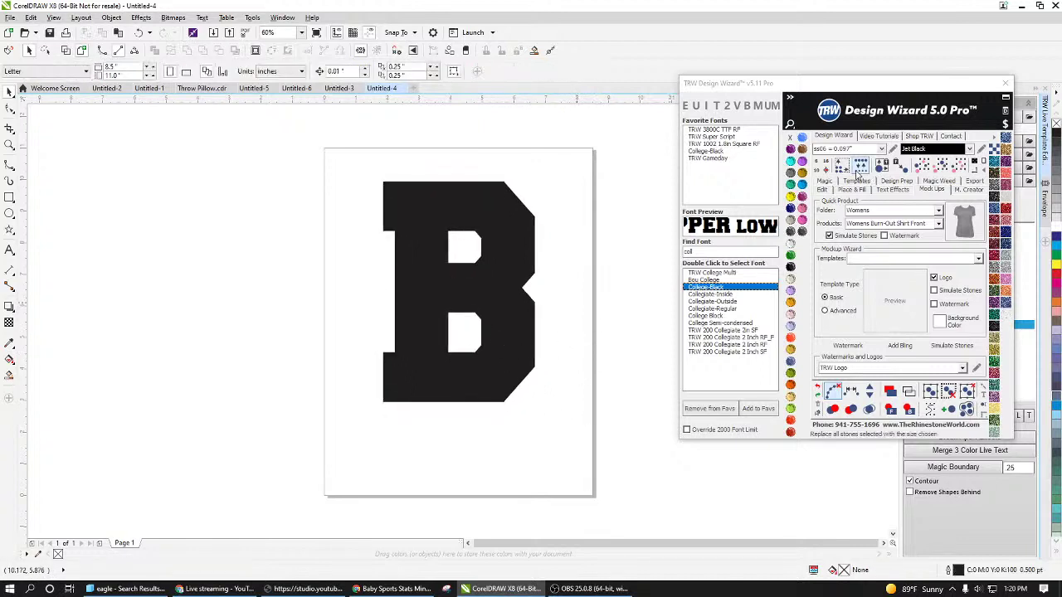
Step: Set the rhinestone colour for the letter B to Red Siam
click(969, 150)
click(943, 189)
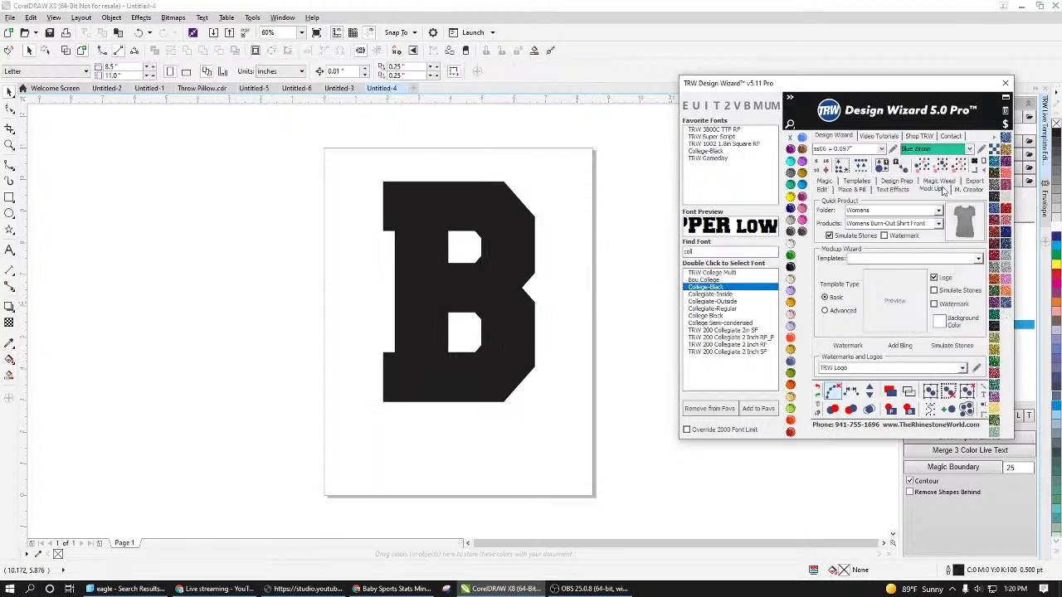
click(512, 254)
click(969, 150)
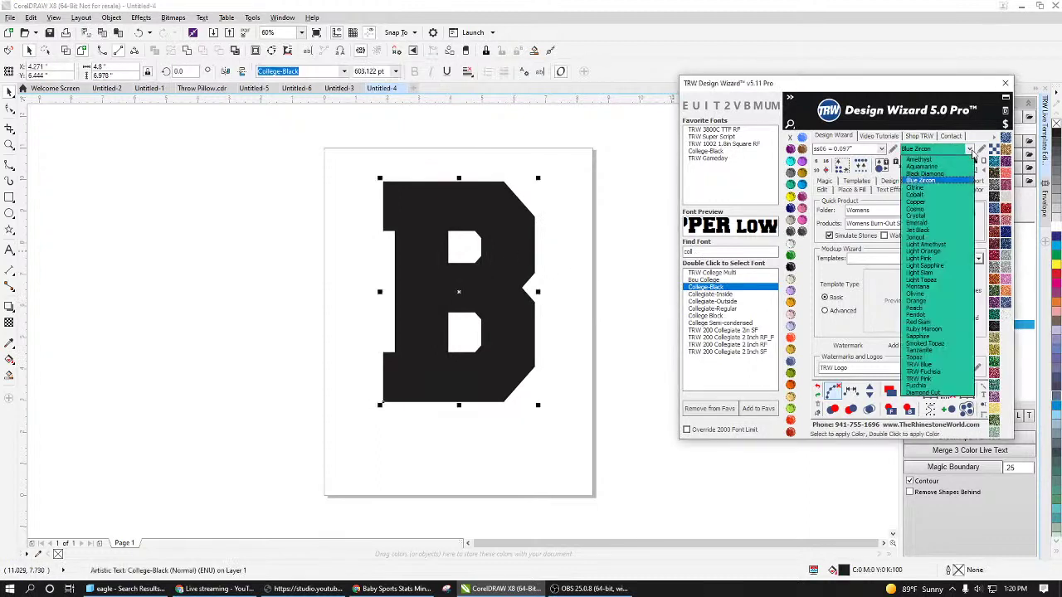
click(644, 265)
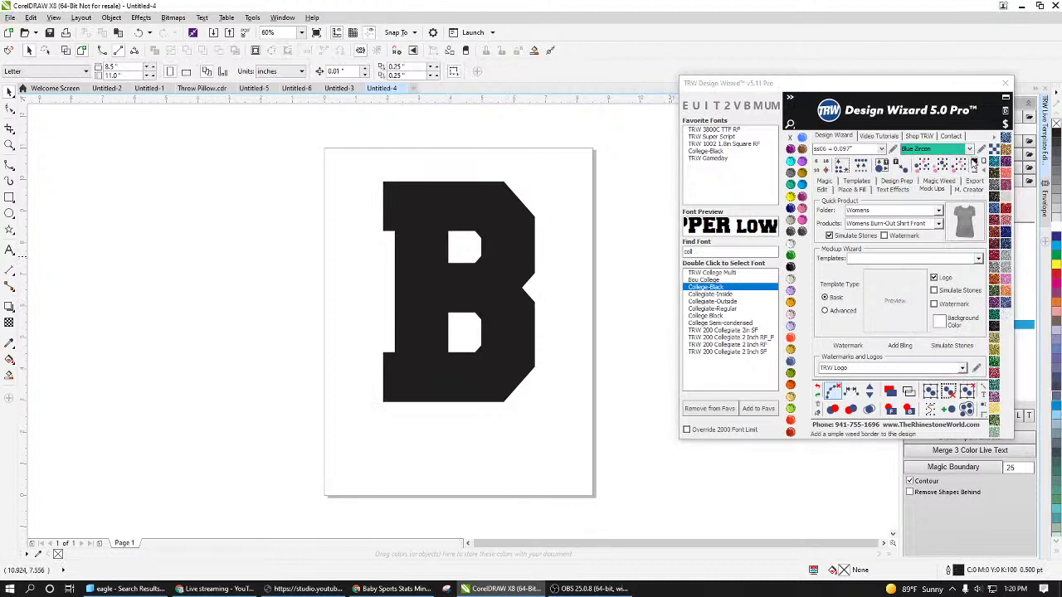
click(969, 149)
click(925, 322)
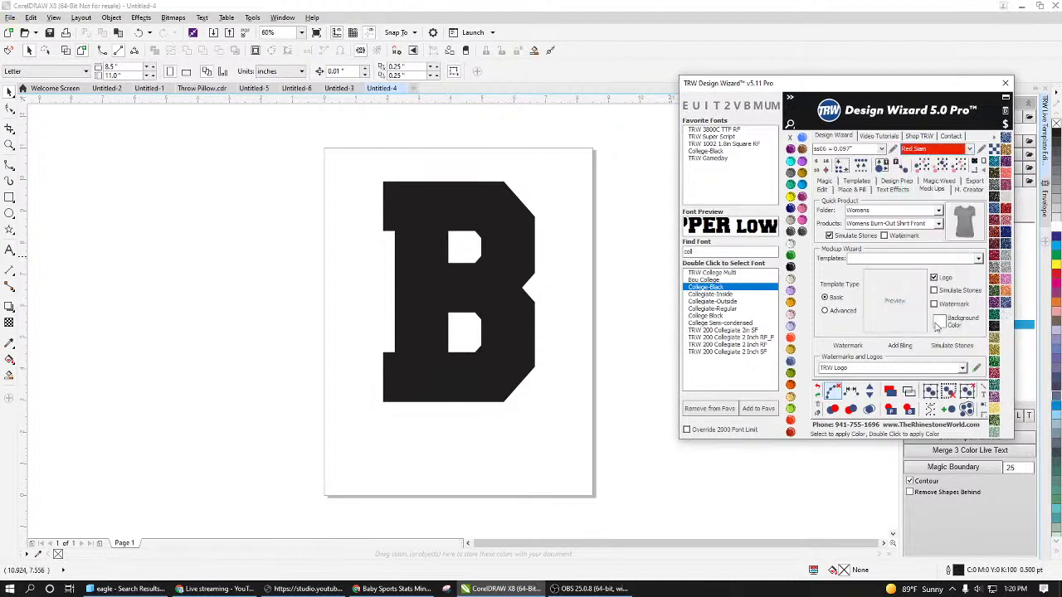
Step: Create a stone outline with contour around the letter B, using a 0.17 contour
click(525, 304)
click(824, 180)
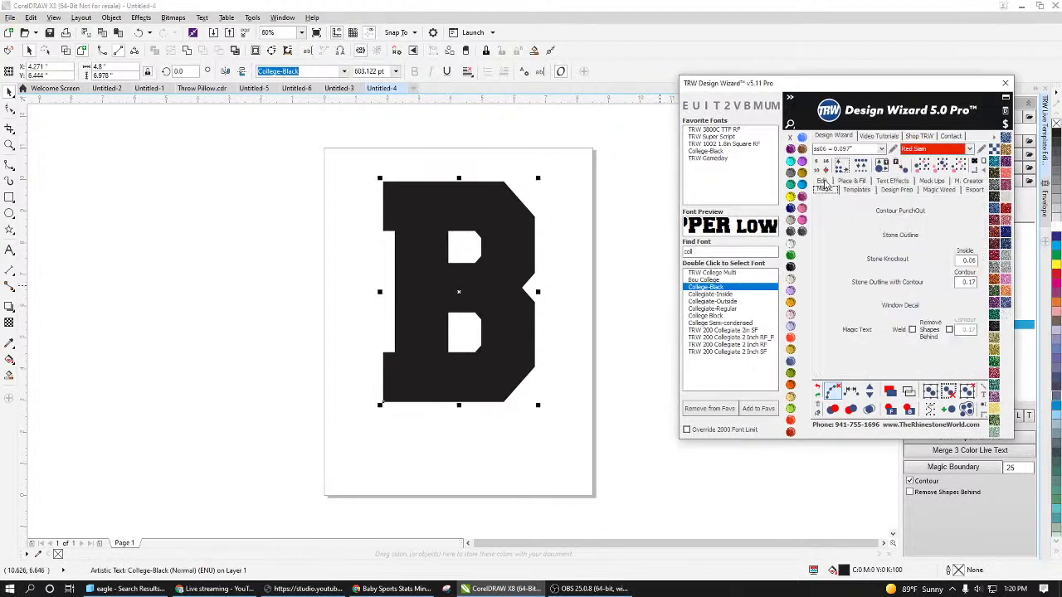
click(889, 285)
scroll(514, 301, up, 2)
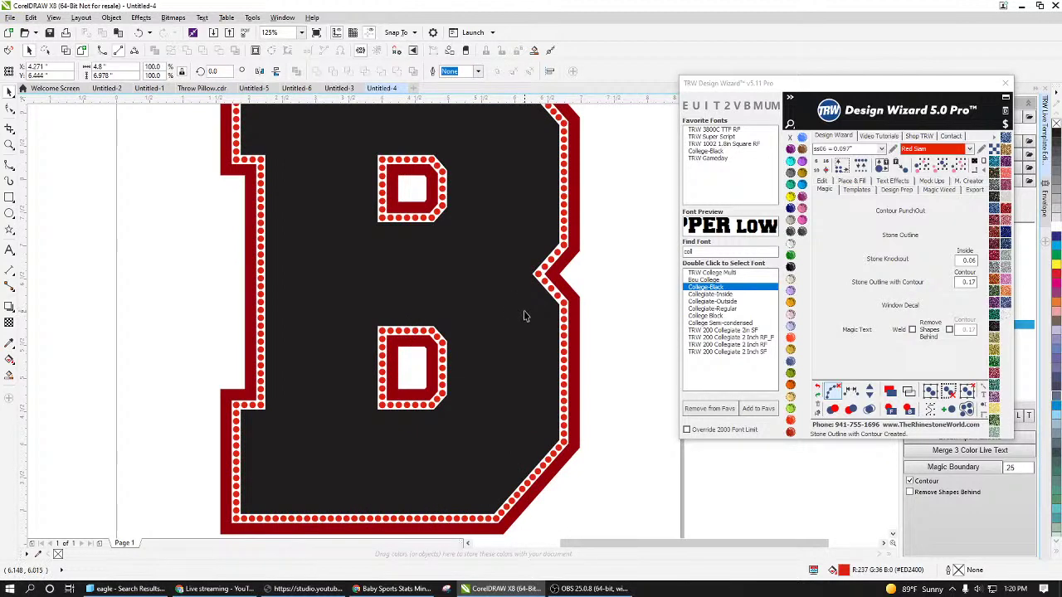
scroll(524, 317, down, 2)
scroll(554, 218, up, 4)
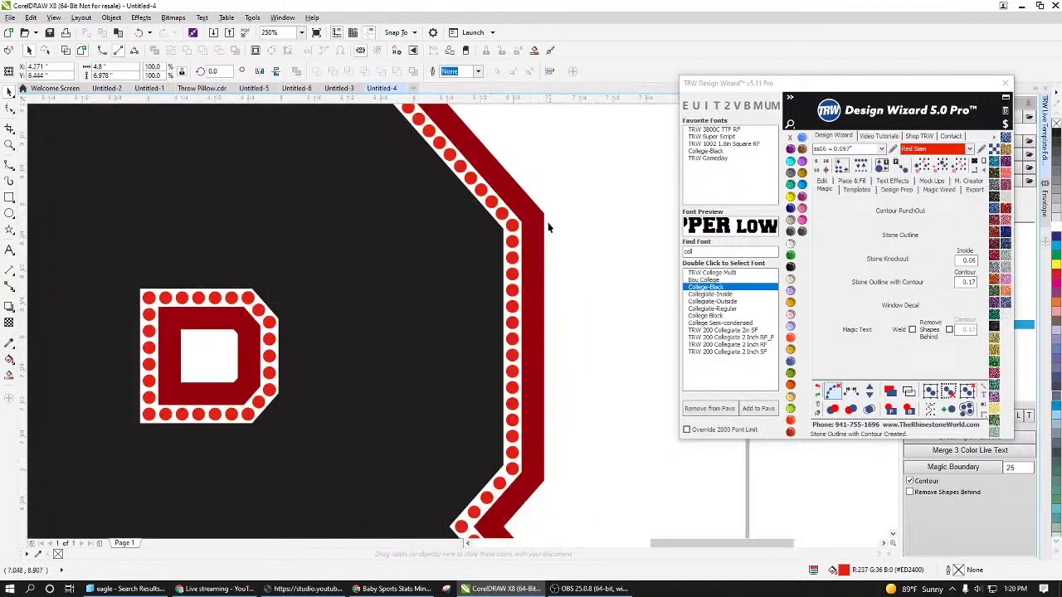
scroll(527, 295, down, 2)
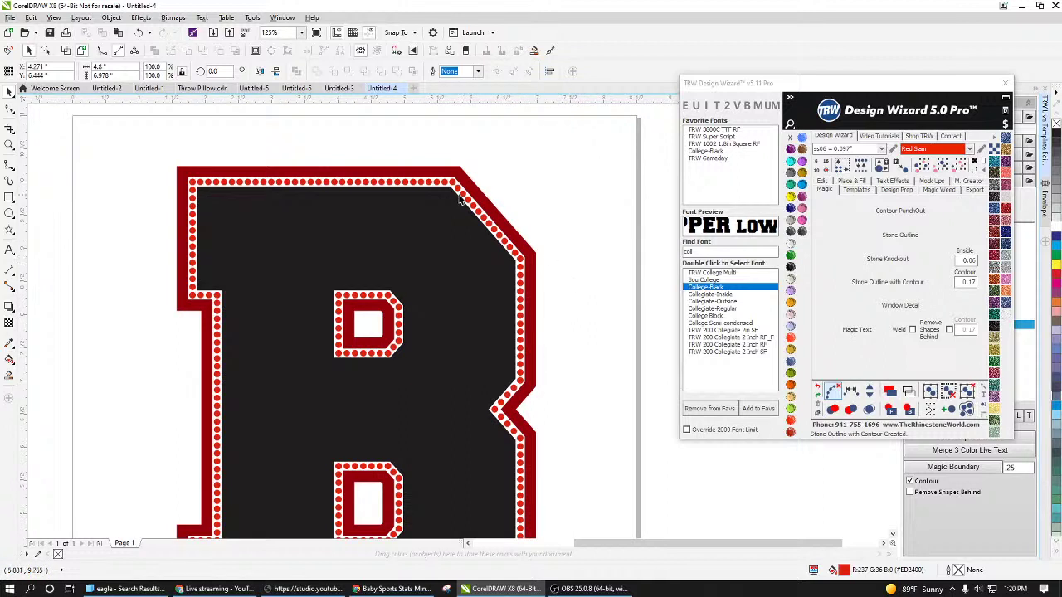
scroll(460, 194, down, 2)
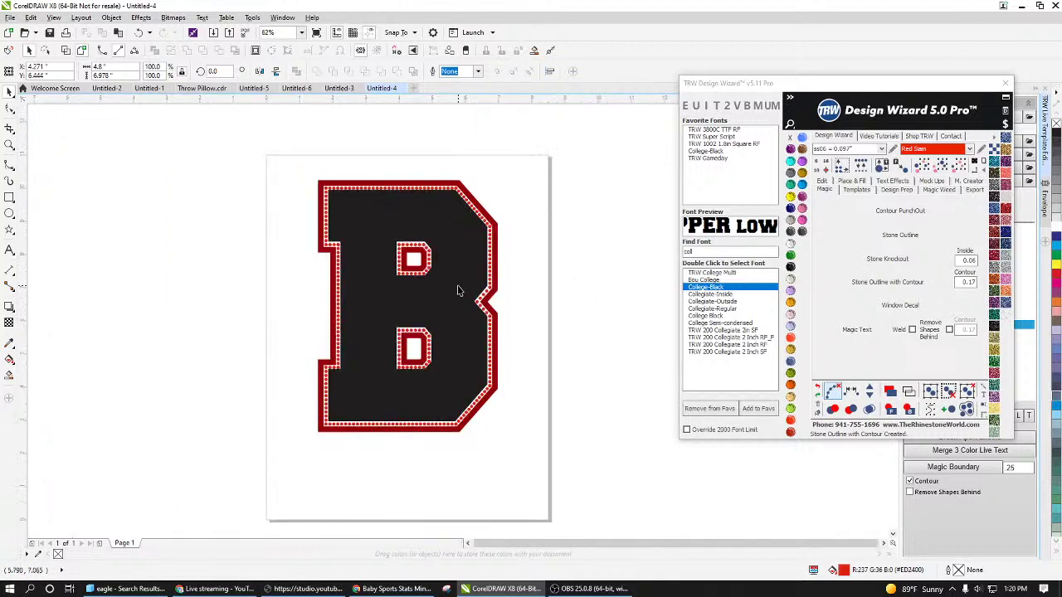
drag(535, 159, 269, 528)
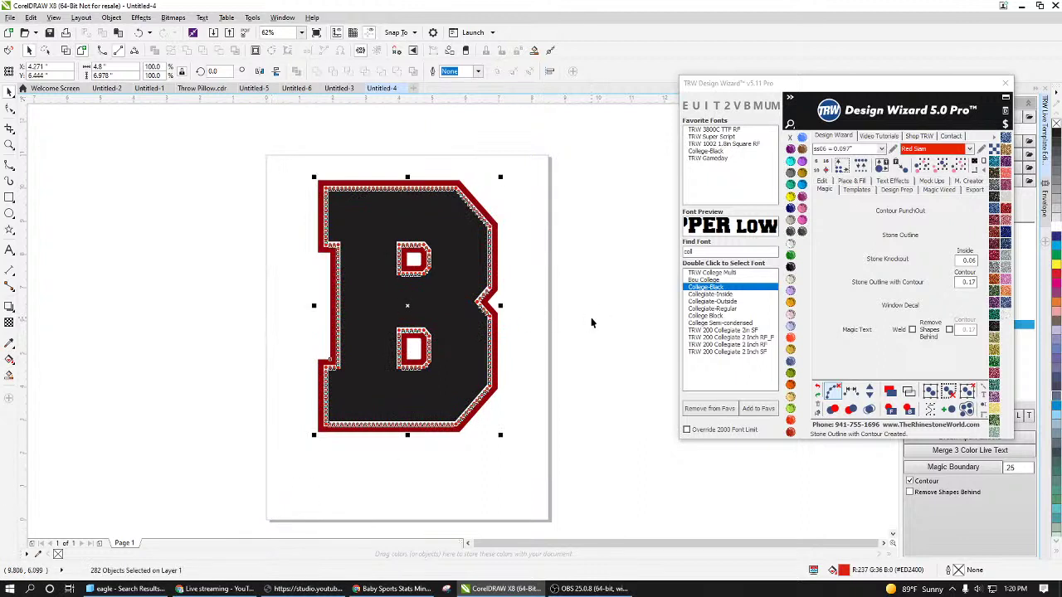
click(834, 394)
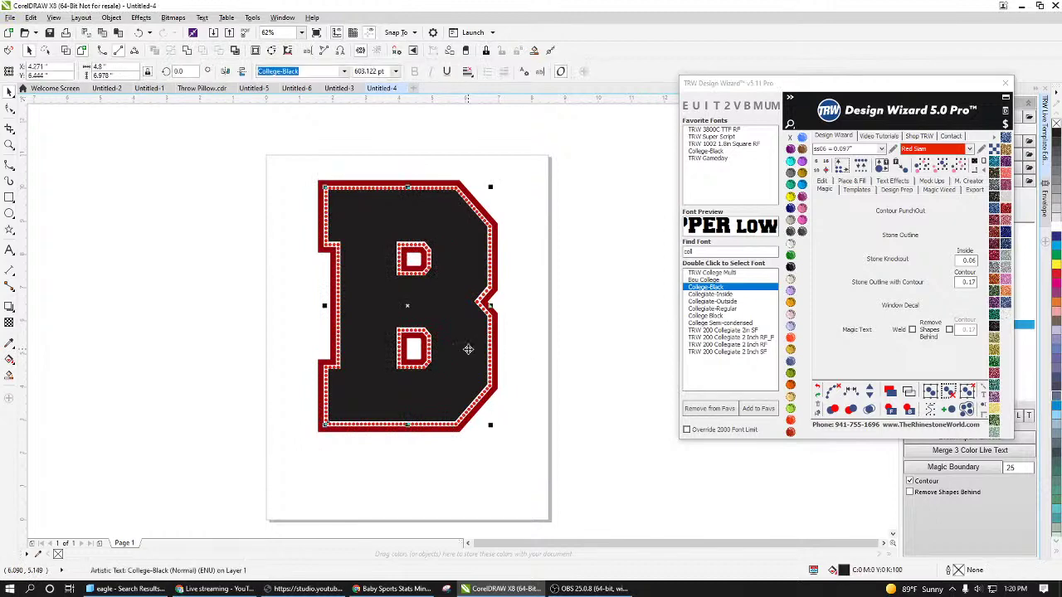
drag(463, 358, 503, 313)
key(Escape)
Step: Copy the green eagle head from the EAGLES SOCCER design in Untitled-3 and paste it over the letter B in Untitled-4
click(340, 88)
key(Page_Down)
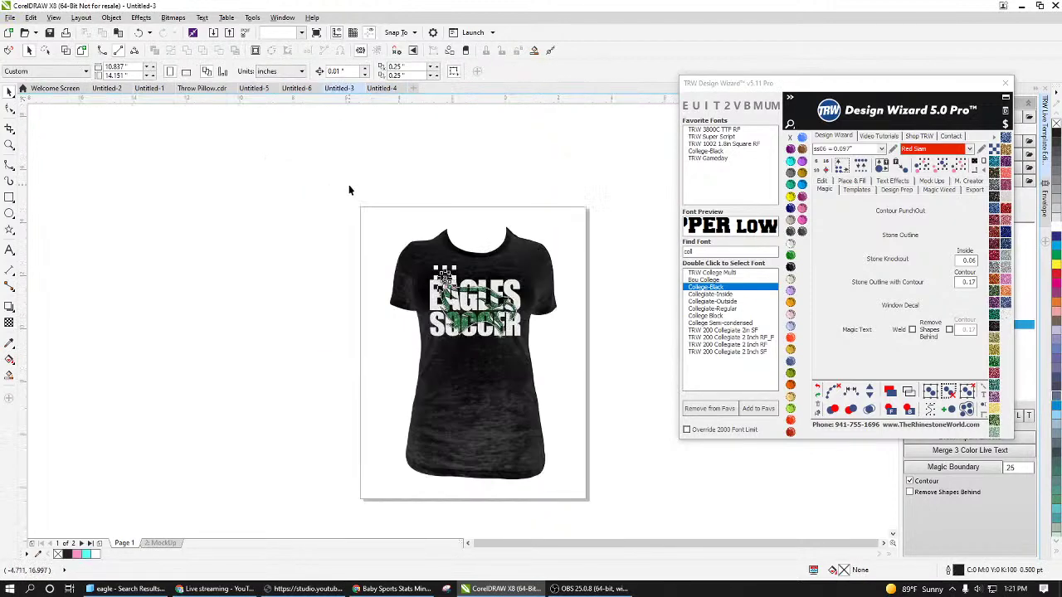
click(348, 190)
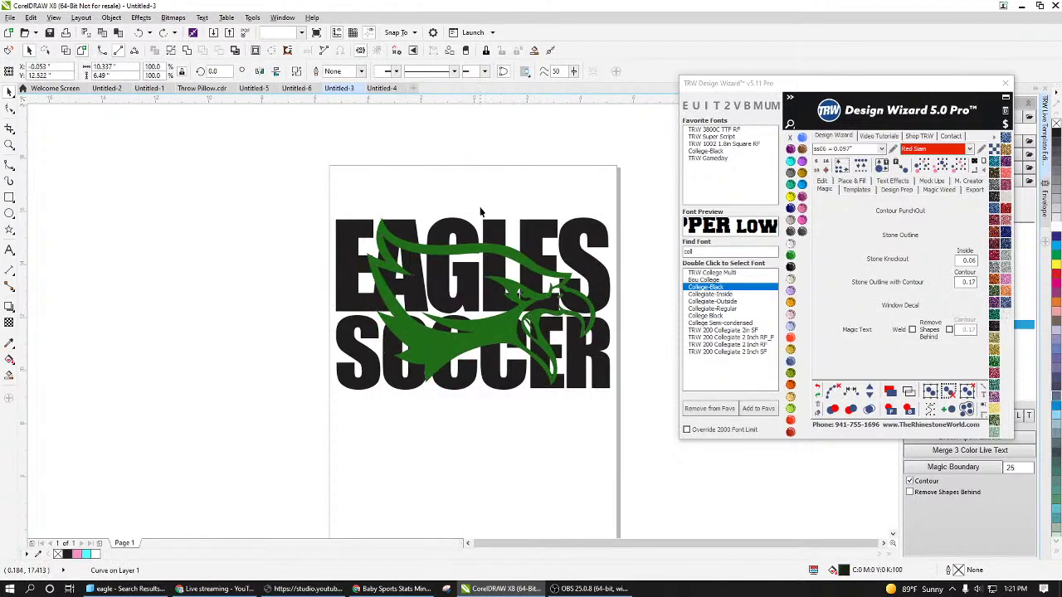
click(479, 178)
click(497, 326)
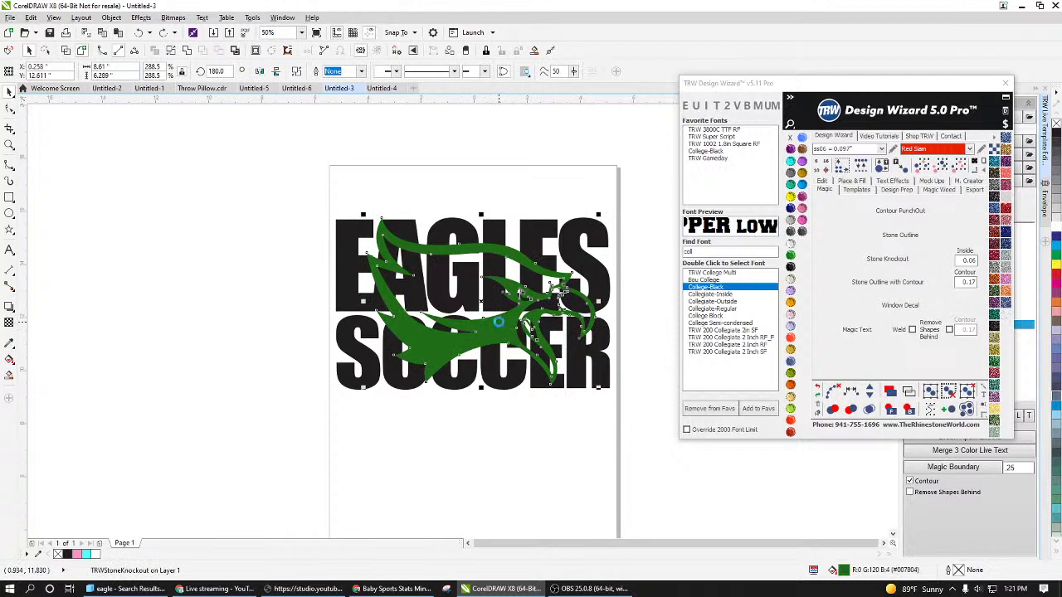
click(384, 88)
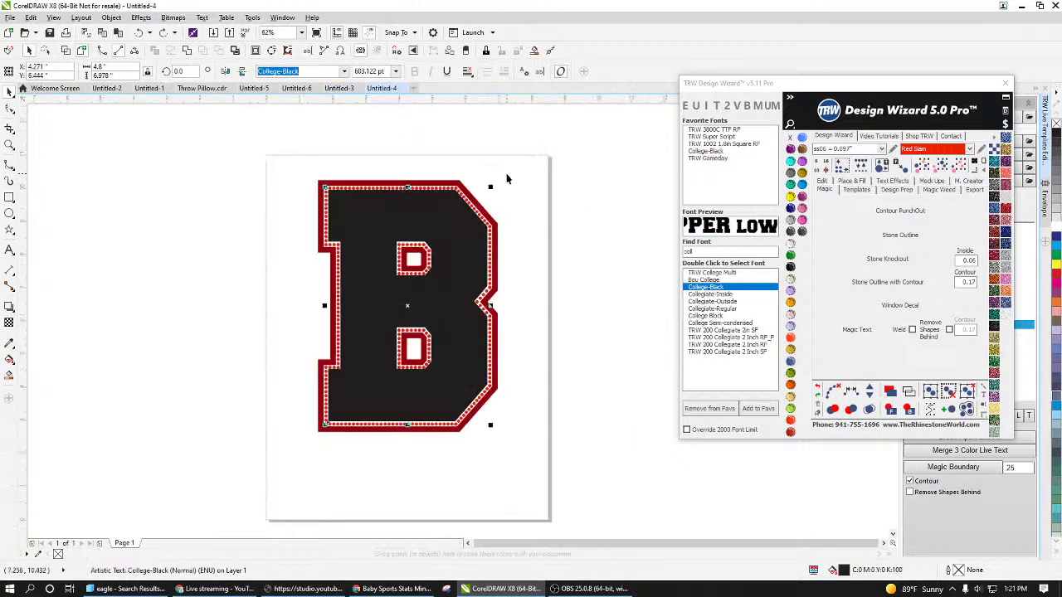
key(ctrl+v)
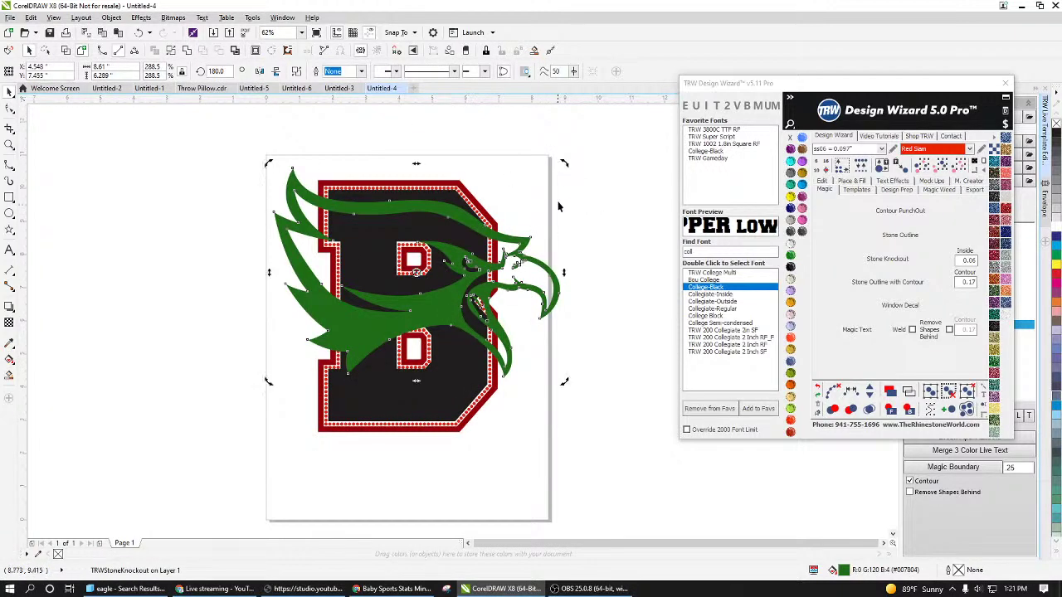
Step: Try rotating the eagle head to about 226 degrees and shrinking it to about 6.8 by 5.3 inches, and undo these changes
drag(565, 164, 434, 136)
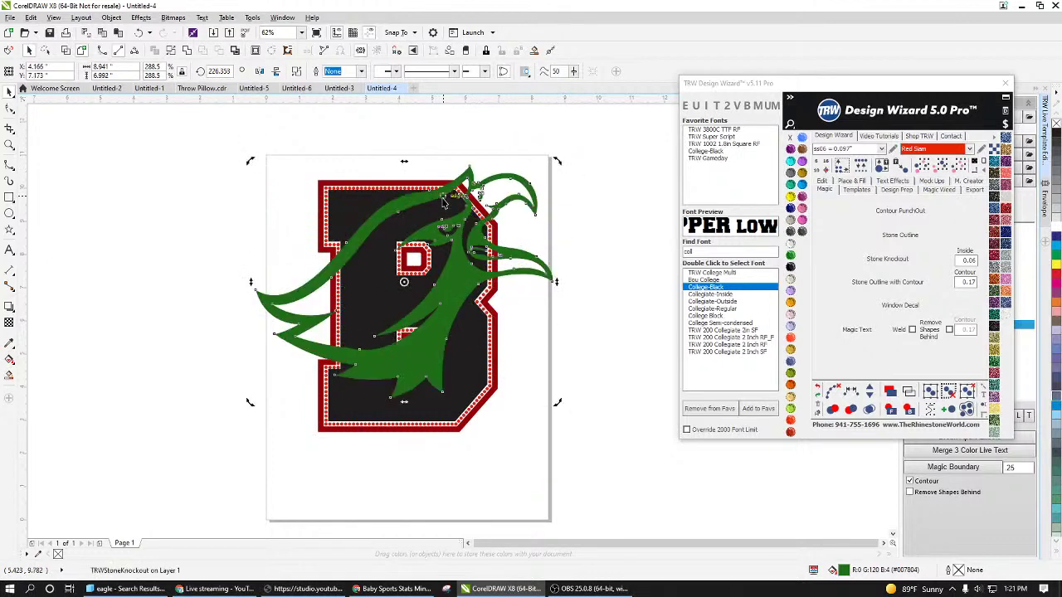
click(444, 202)
drag(554, 160, 488, 218)
drag(401, 313, 433, 299)
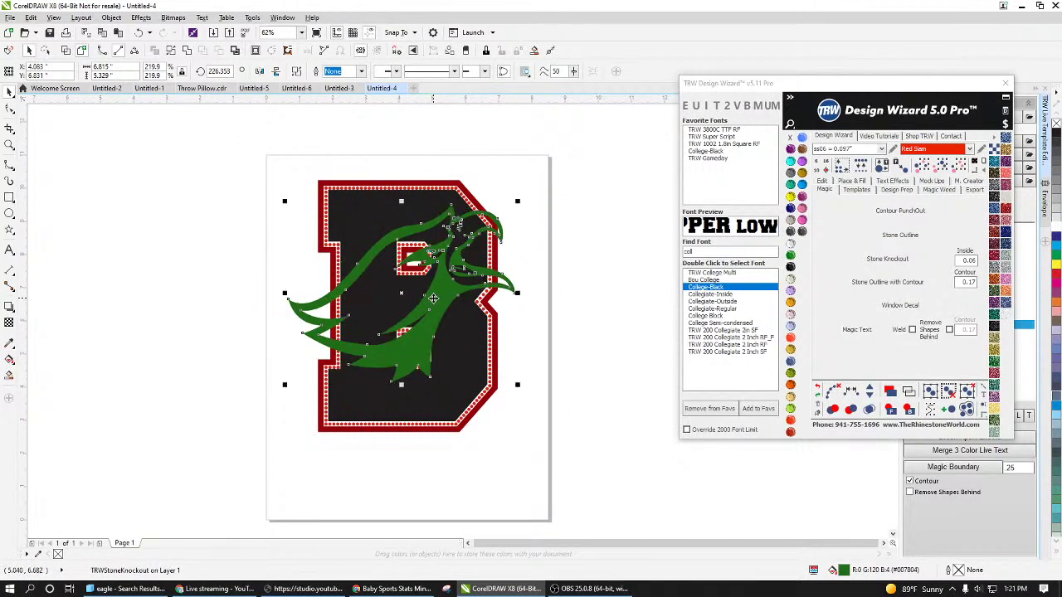
key(ctrl+z)
key(ctrl+z)
key(ctrl+z)
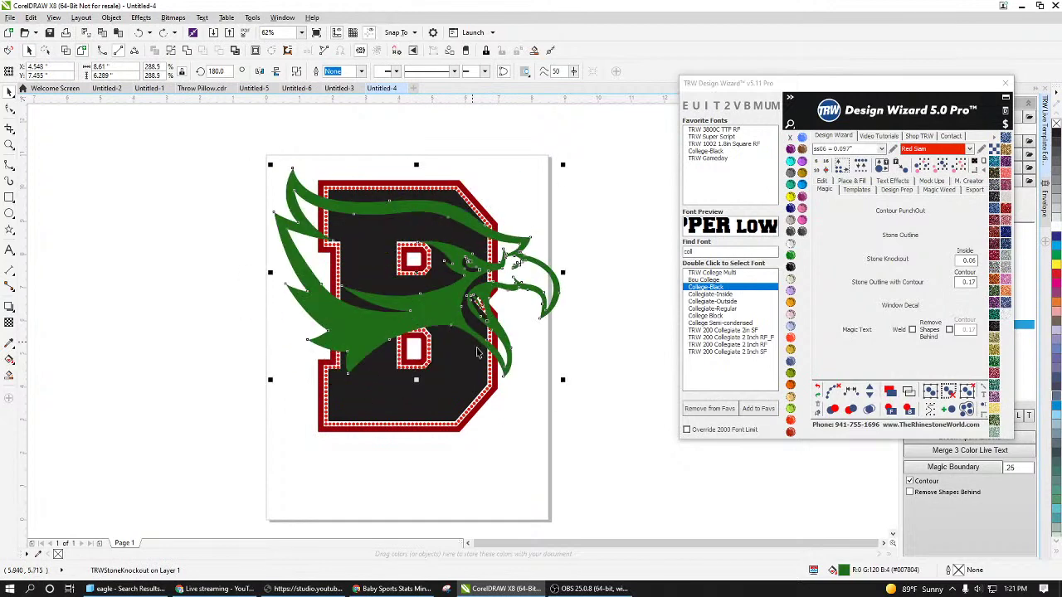
Step: Enlarge the eagle head to about 9.8 by 7.2 inches, centre its face over the letter B, and knock it out with a 0.06 offset
drag(564, 380, 602, 415)
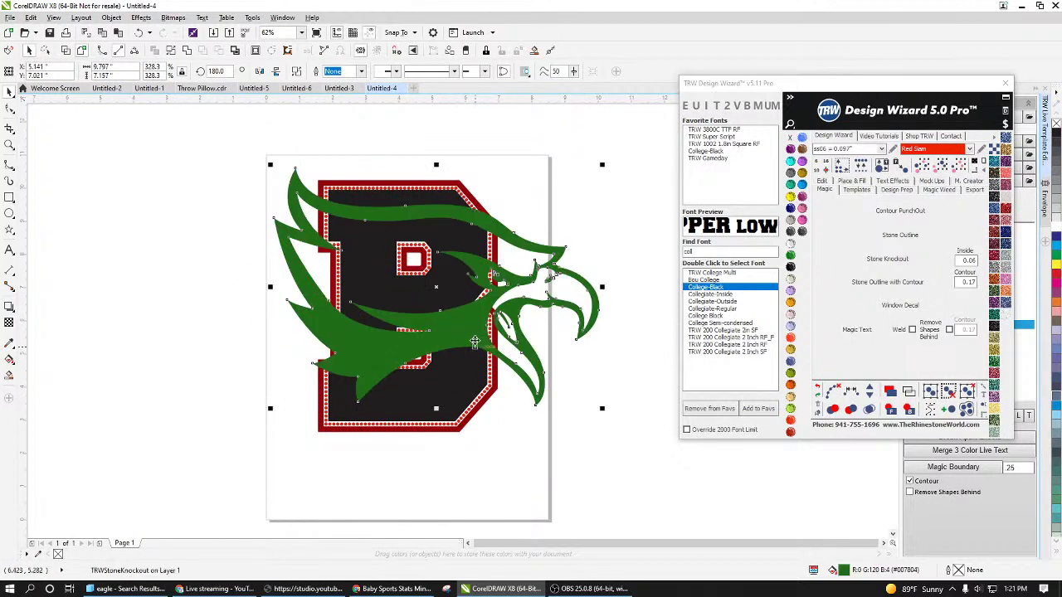
drag(465, 338, 365, 342)
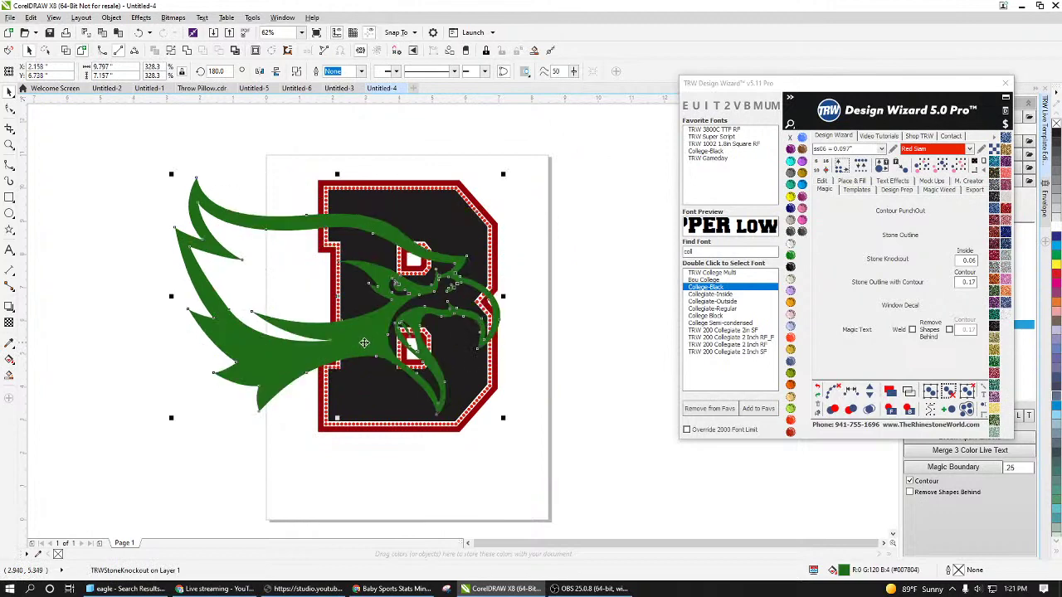
shift+click(455, 237)
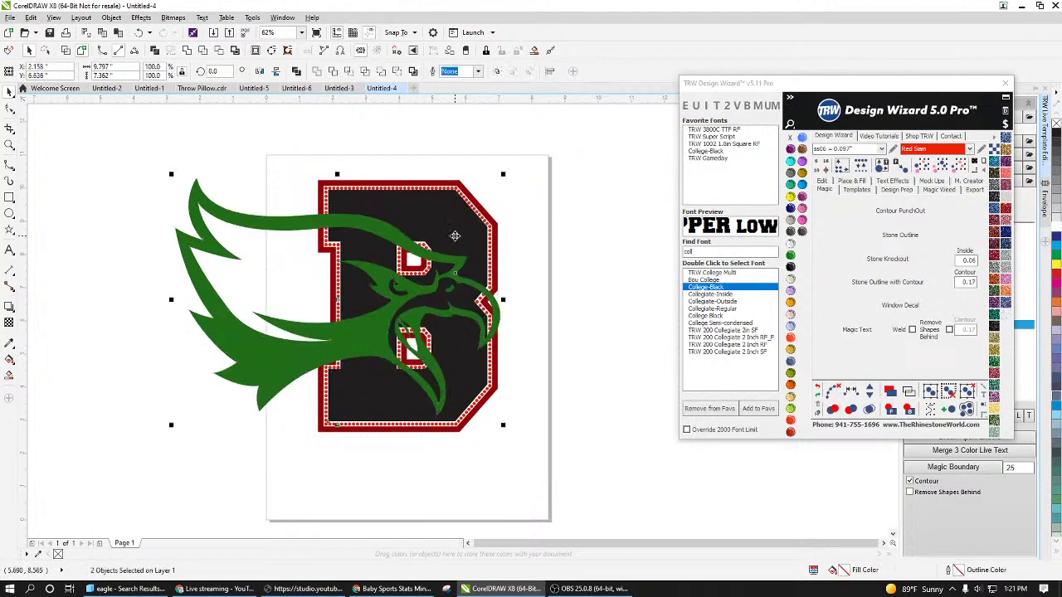
click(824, 182)
click(910, 318)
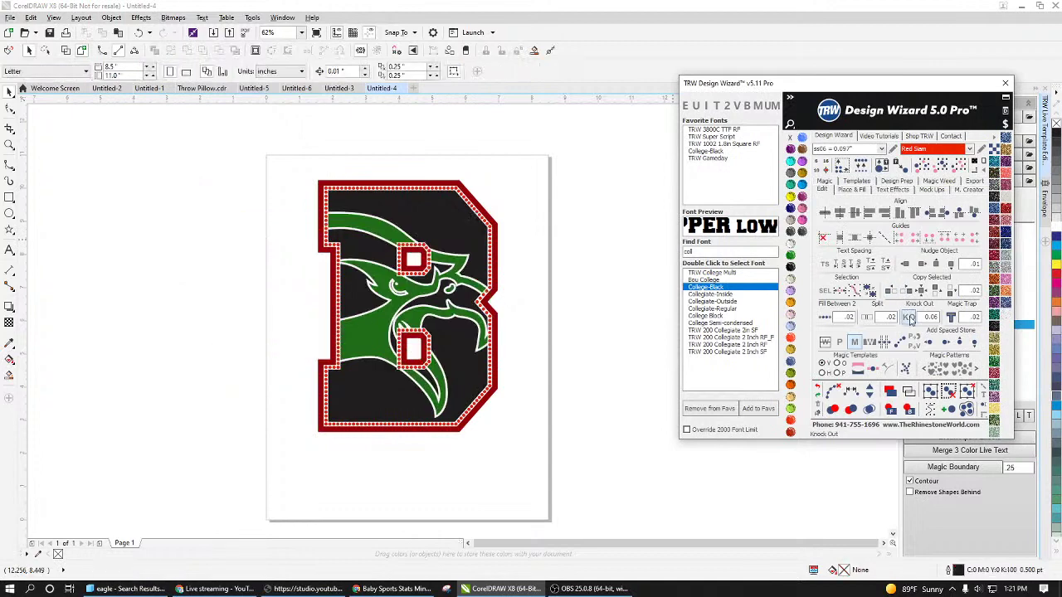
click(591, 375)
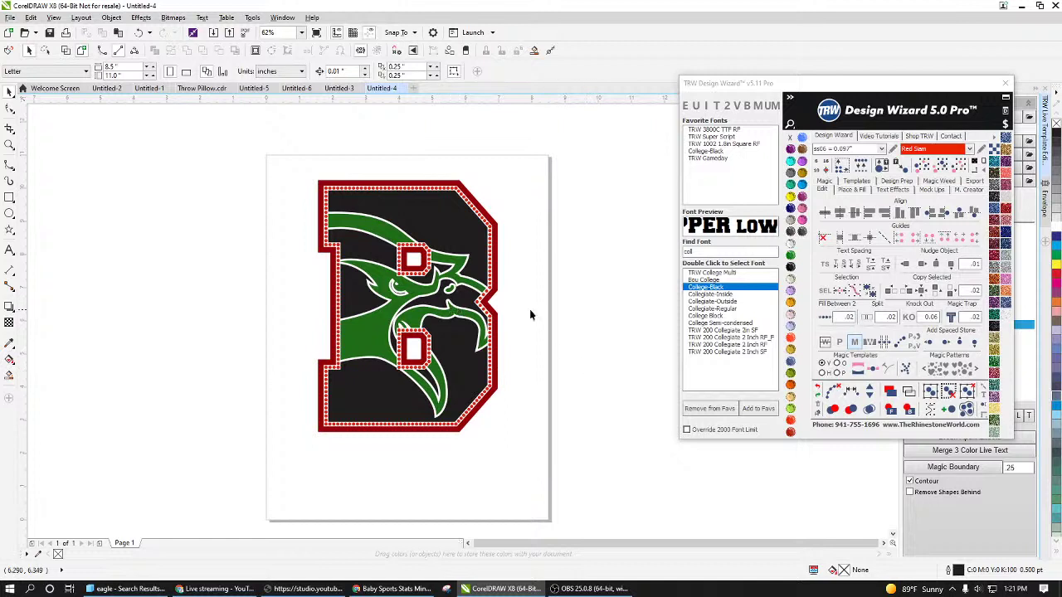
Step: Undo the eagle head knockout and placement back to the plain letter B with its stone outline
key(ctrl+z)
key(ctrl+z)
key(ctrl+z)
key(ctrl+z)
key(ctrl+z)
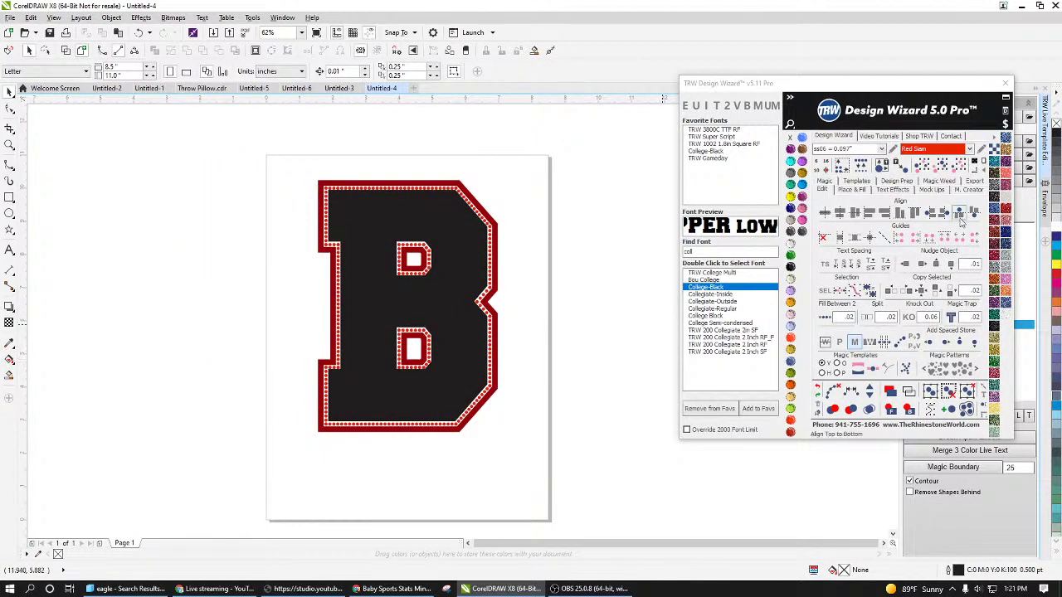
Step: Place TRW Addon Bear Claw 01A from the "bear" search results on the letter B, enlarged to about 6.5 by 6.1 inches
click(126, 589)
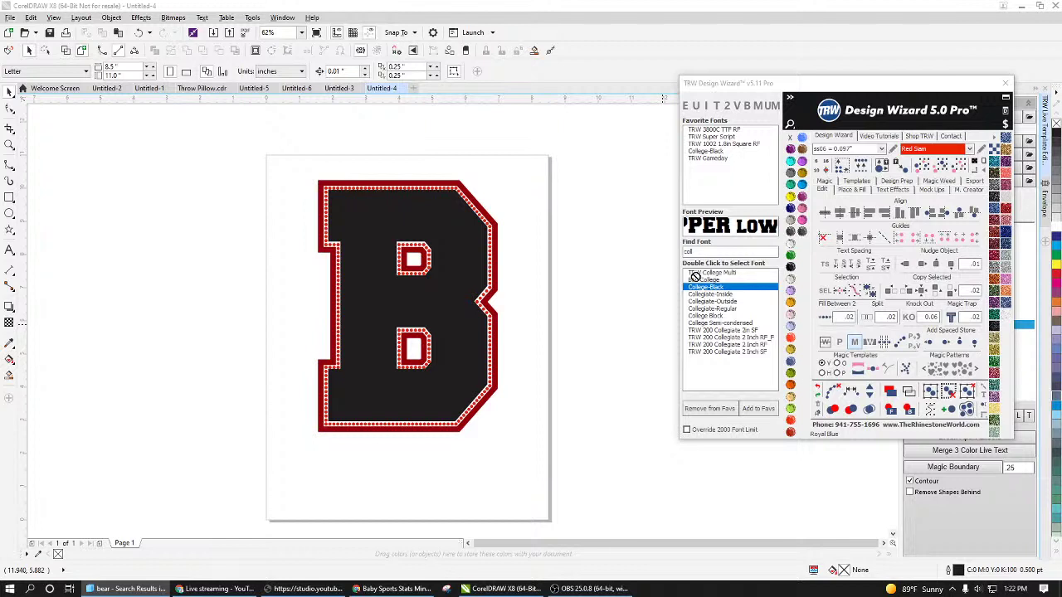
key(ctrl+v)
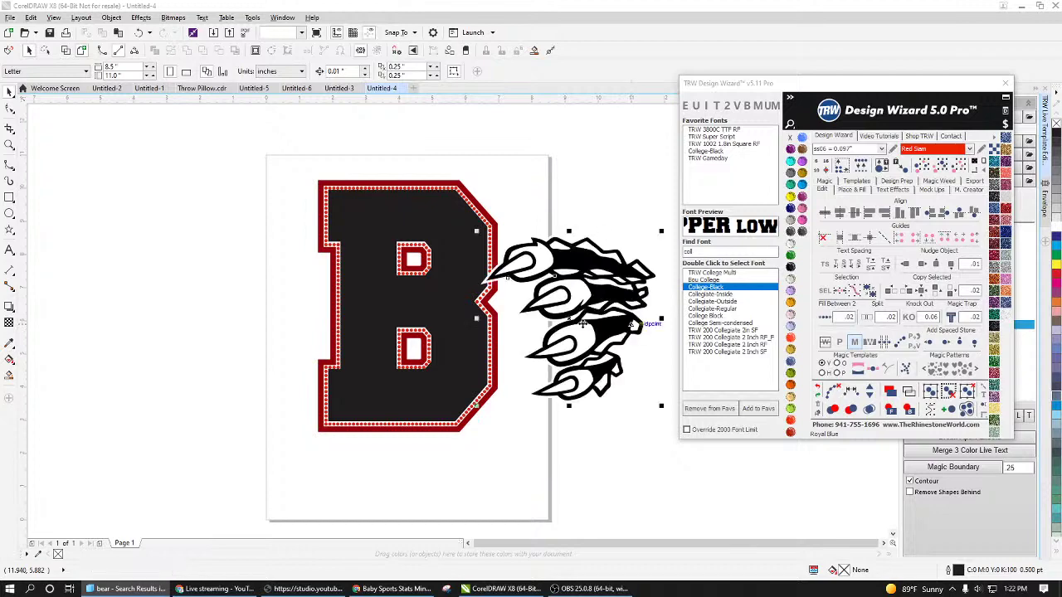
drag(521, 325, 361, 326)
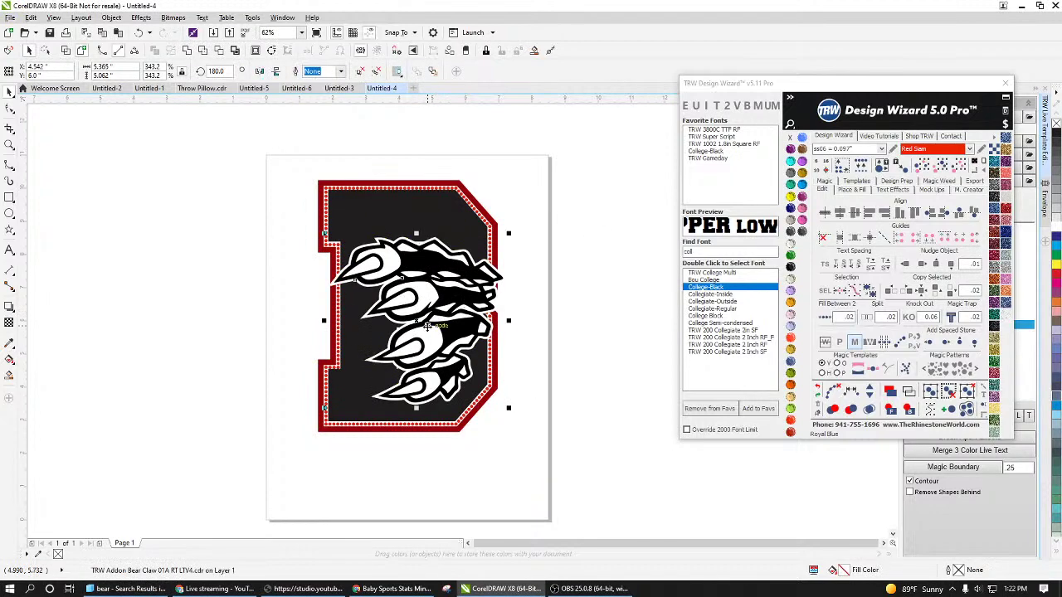
drag(279, 202, 280, 200)
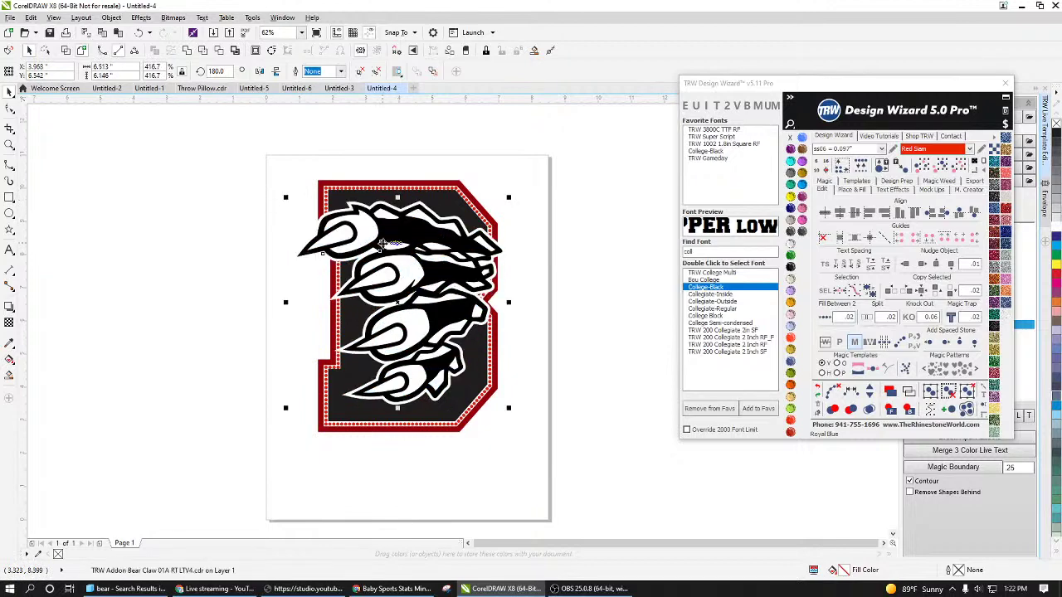
drag(405, 282, 432, 289)
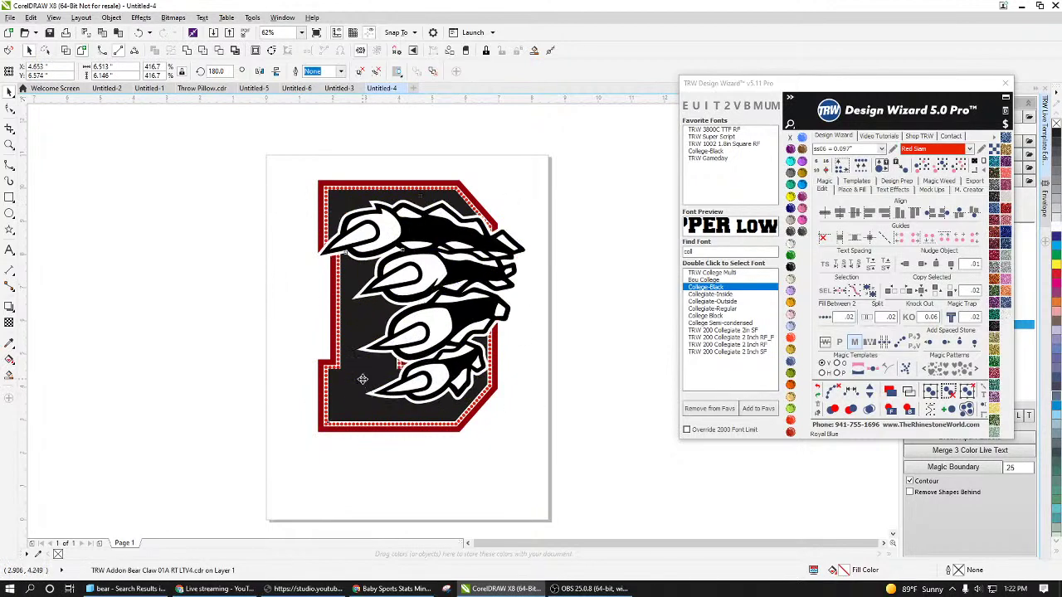
Step: Try knocking the bear claw out of the letter B with a 0.06 offset, and remove the claw from the design
shift+click(363, 380)
click(910, 324)
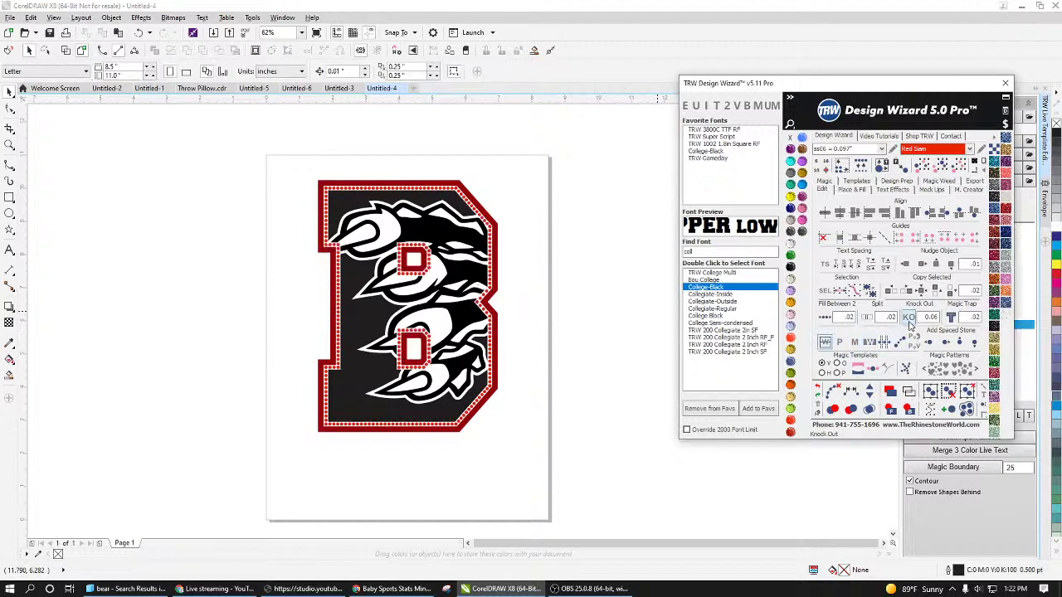
scroll(548, 363, down, 2)
scroll(506, 364, up, 2)
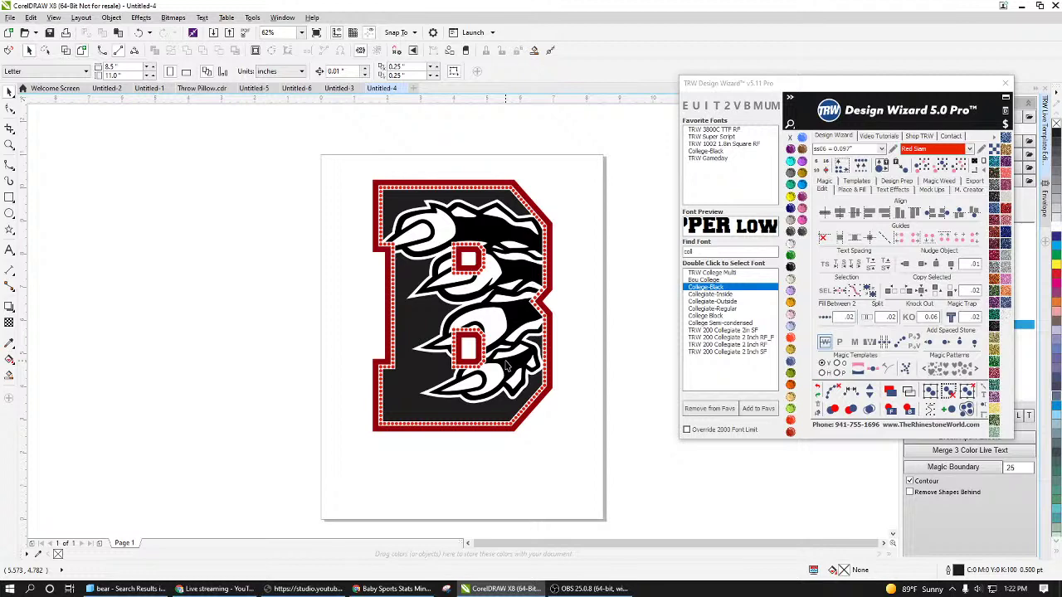
drag(508, 365, 589, 335)
key(Delete)
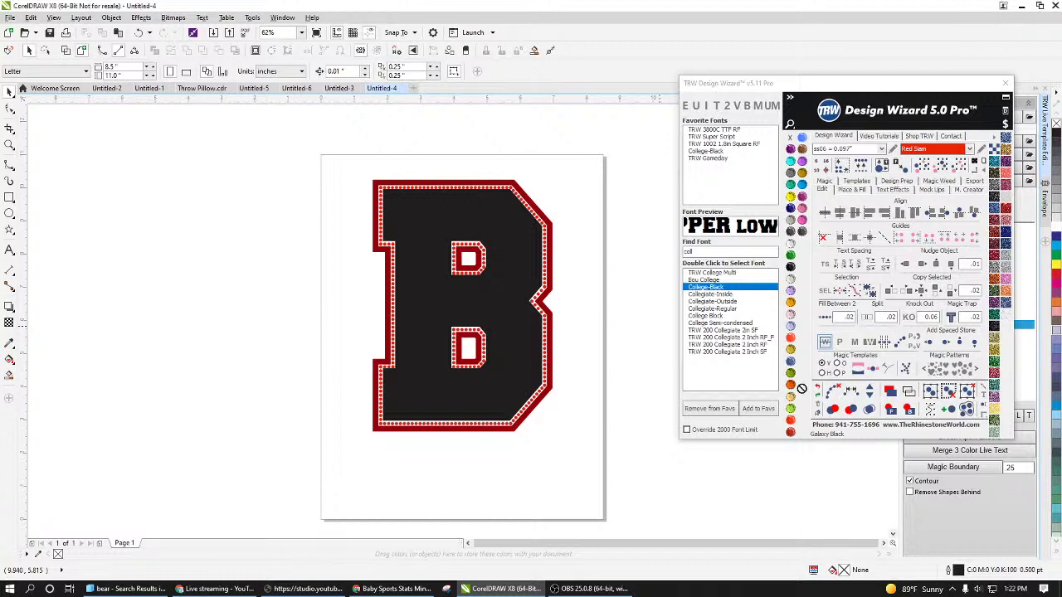
Step: Place TRW Addon Bears Grizzlies Claws 02A on the letter B and enlarge it to about 5.6 by 5.5 inches
drag(617, 389, 523, 299)
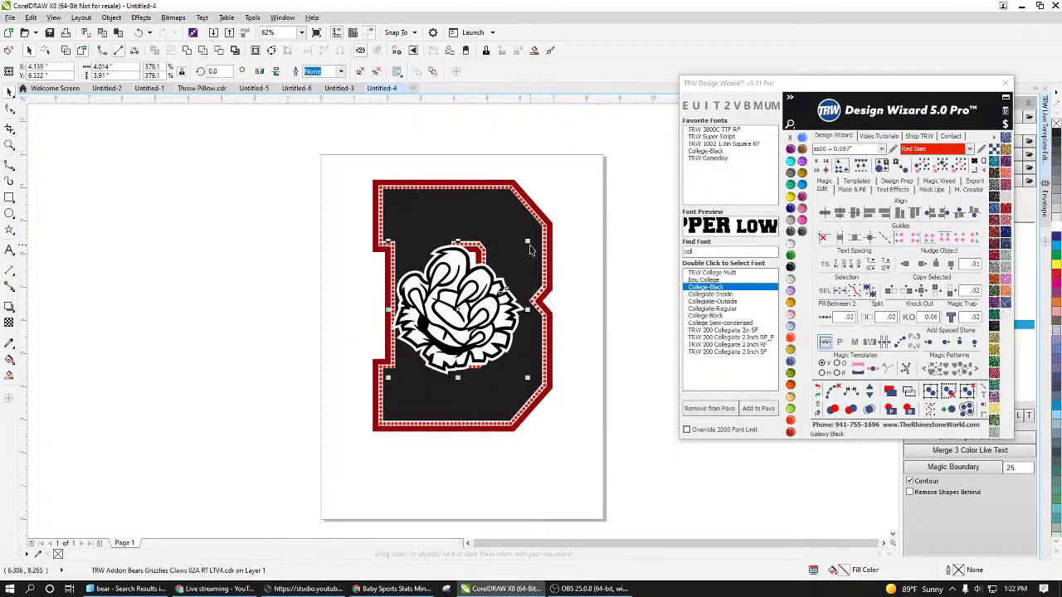
drag(528, 241, 581, 187)
drag(508, 344, 495, 359)
Step: Remove the white backing from the grizzly claws and try knocking the black linework out of the letter B with a 0.06 offset
shift+click(512, 405)
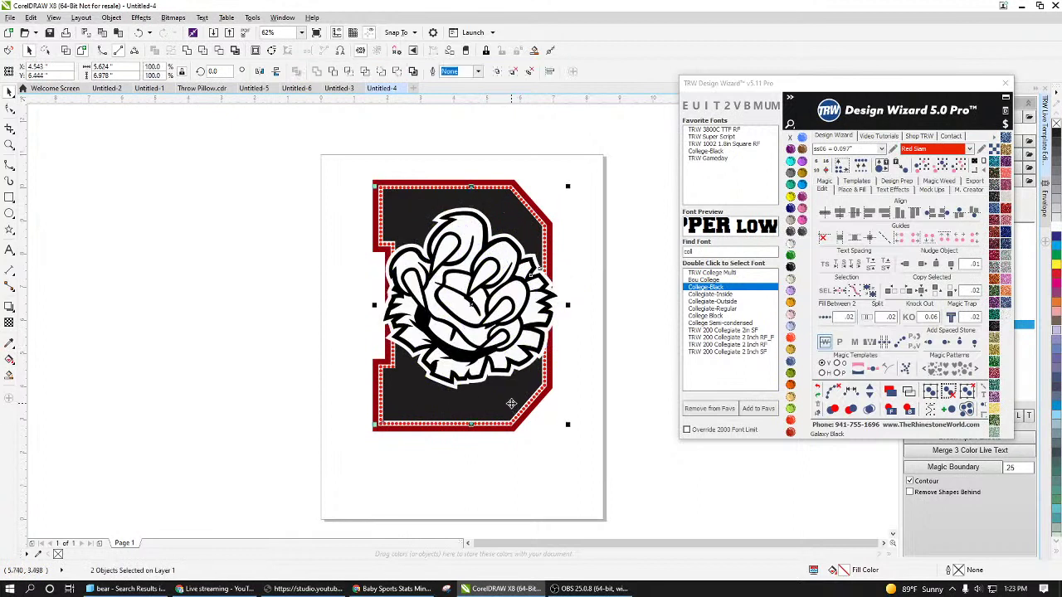
key(Escape)
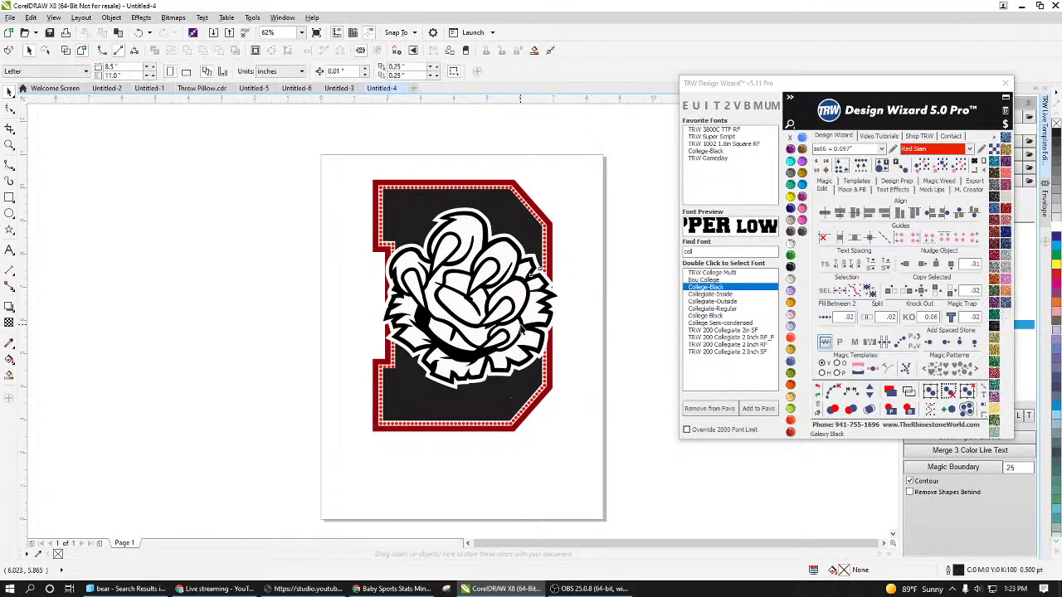
click(540, 324)
key(Escape)
key(ctrl+a)
key(ctrl+l)
key(Escape)
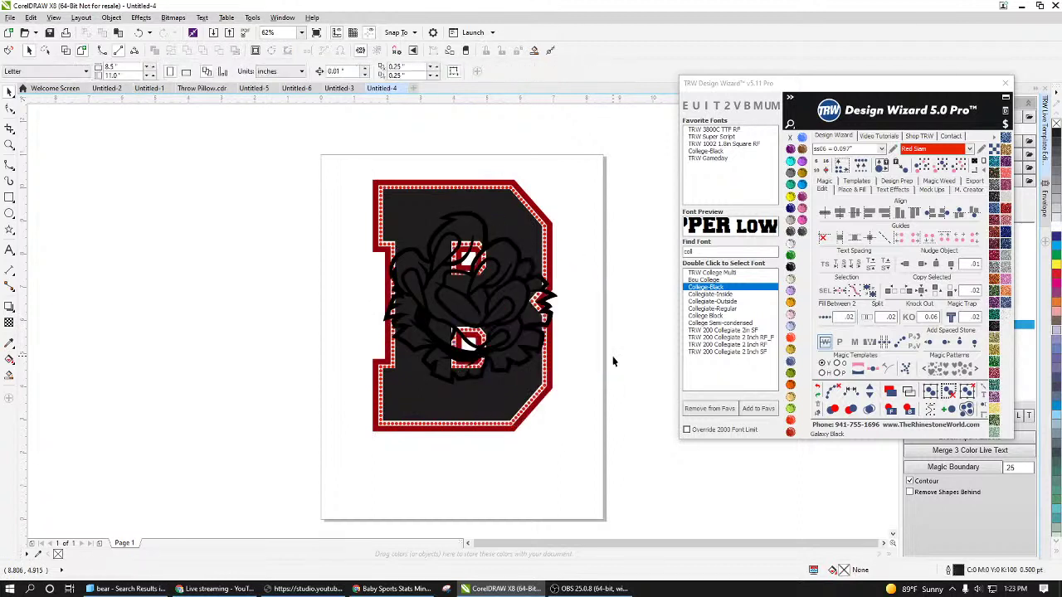
click(504, 286)
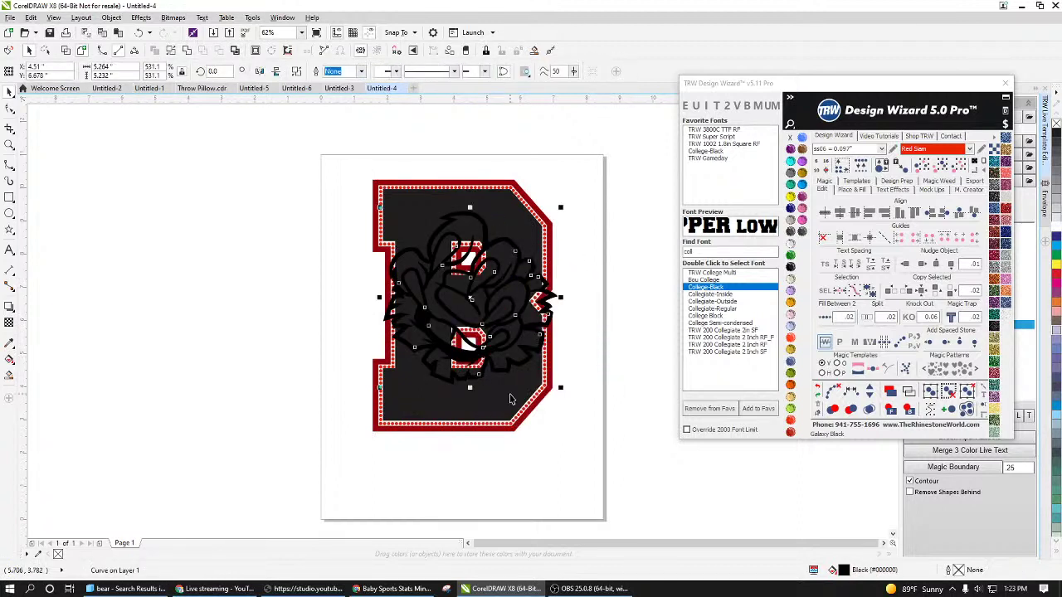
click(909, 317)
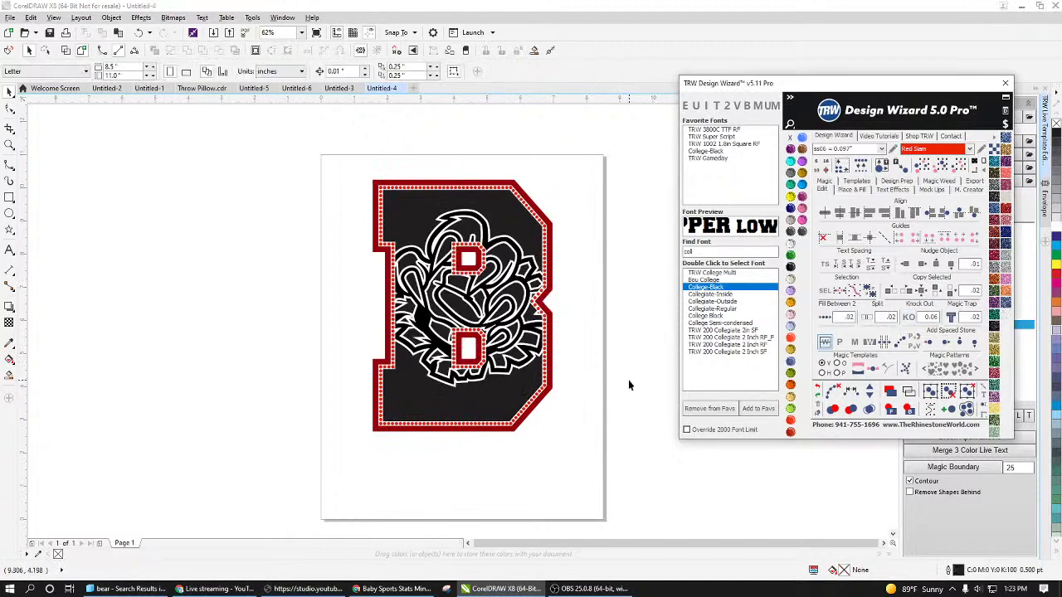
Step: Undo the grizzly claws knockout and placement until the Bear Claw 01A artwork is back beside the letter B
scroll(514, 283, up, 2)
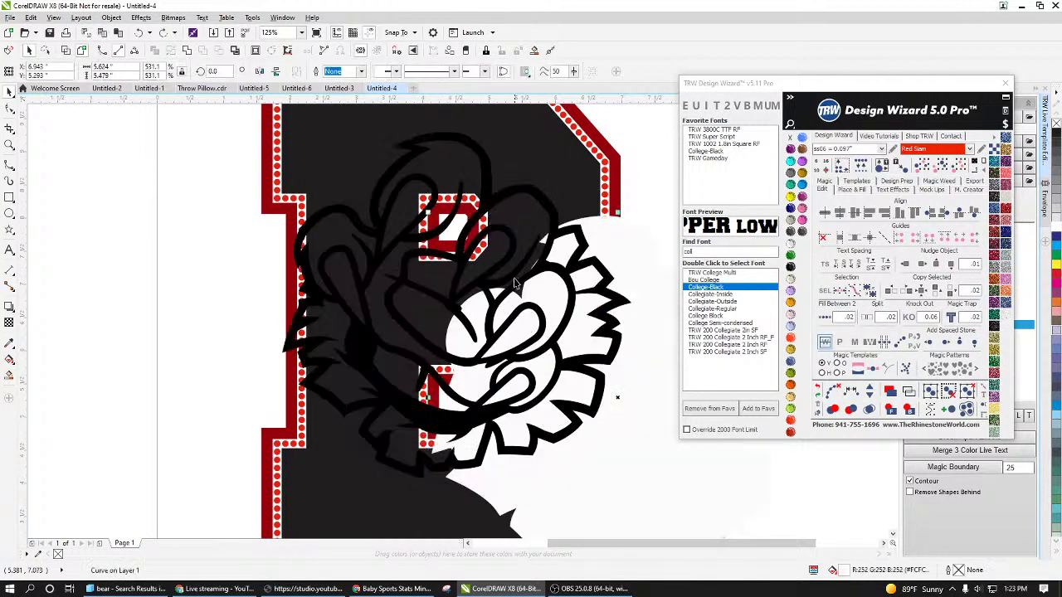
click(516, 276)
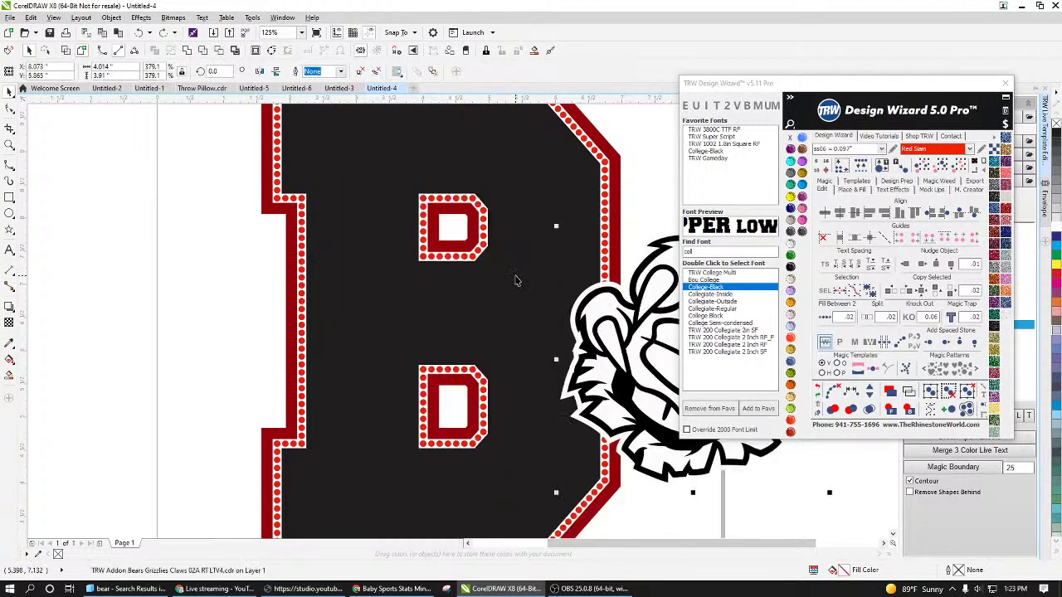
scroll(495, 278, down, 2)
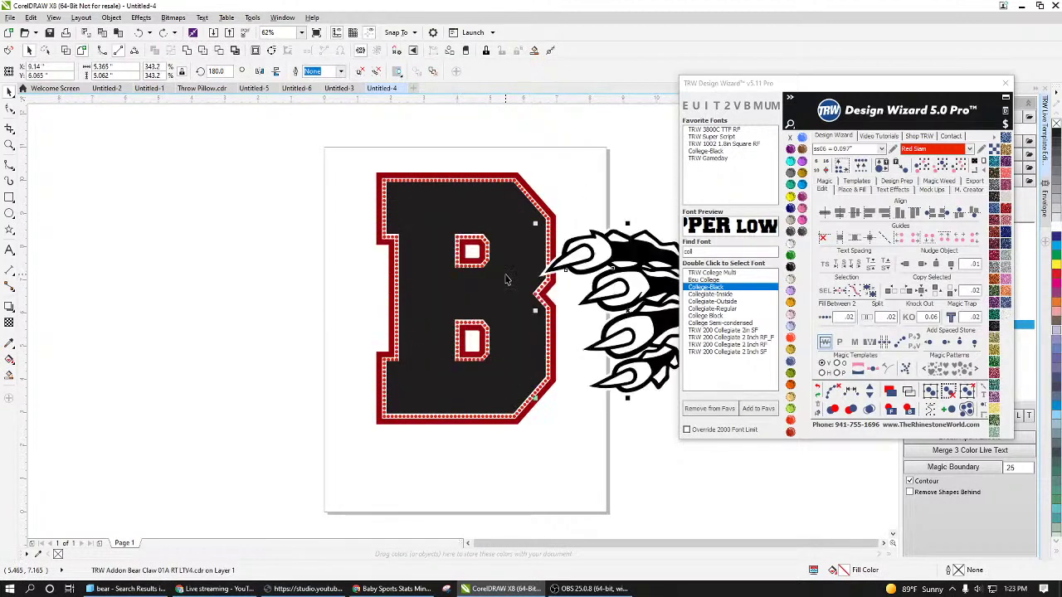
Step: Move the bear claw onto the letter B and try knocking it out with a 0.06 offset
drag(652, 295, 492, 273)
shift+click(551, 324)
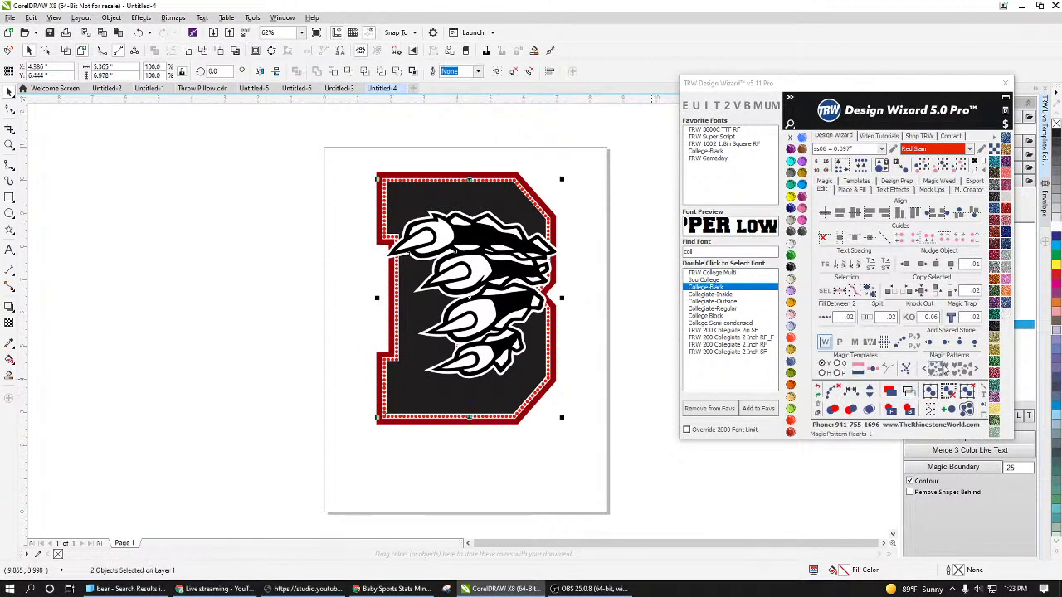
click(909, 318)
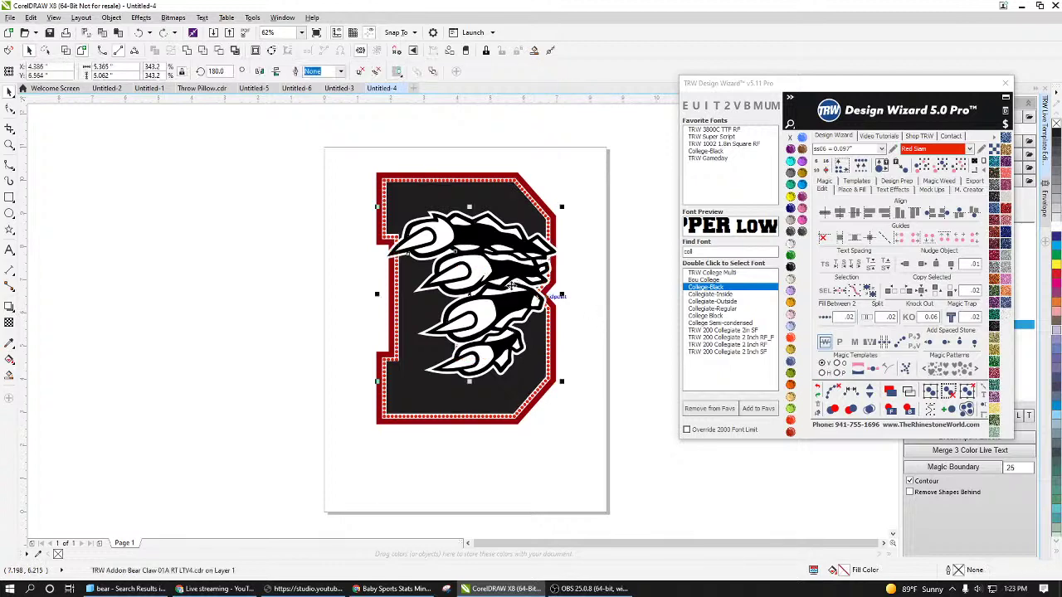
Step: Enlarge the bear claw to about 6.7 by 6.4 inches over the letter B and knock it out with a 0.06 offset
drag(373, 215, 342, 170)
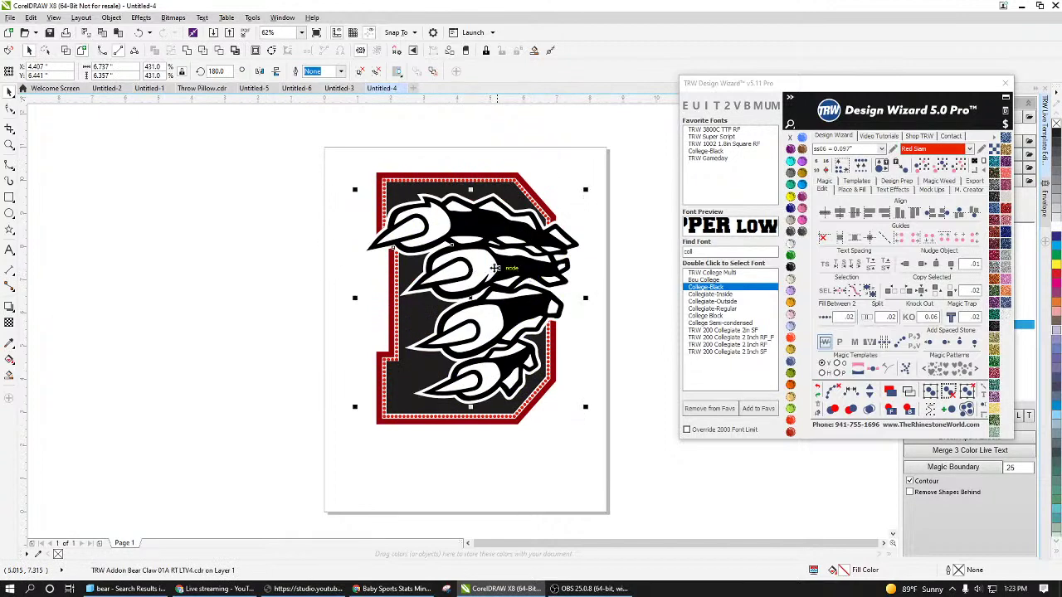
shift+click(386, 397)
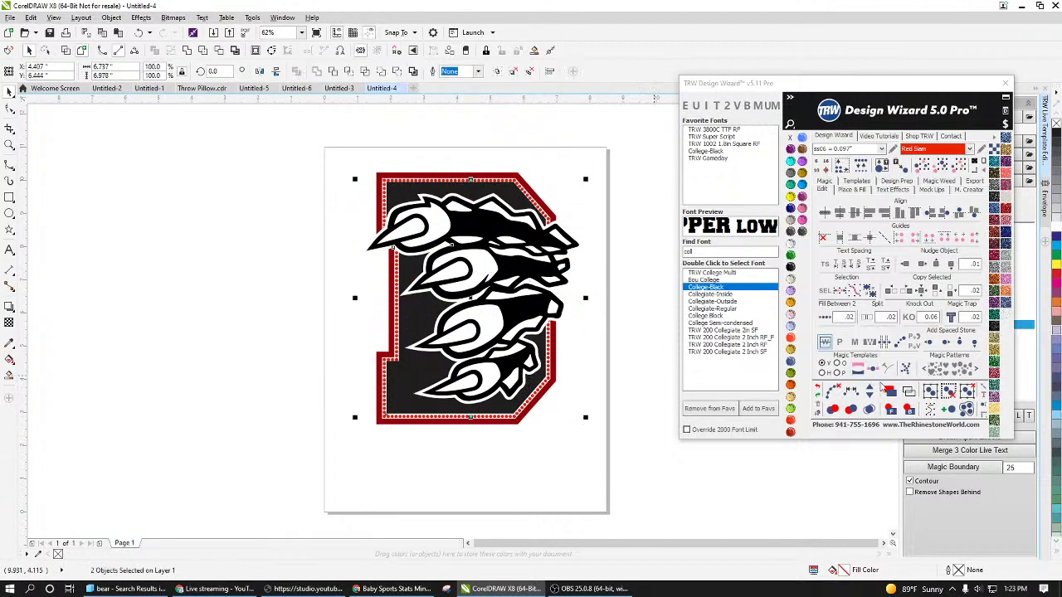
click(909, 318)
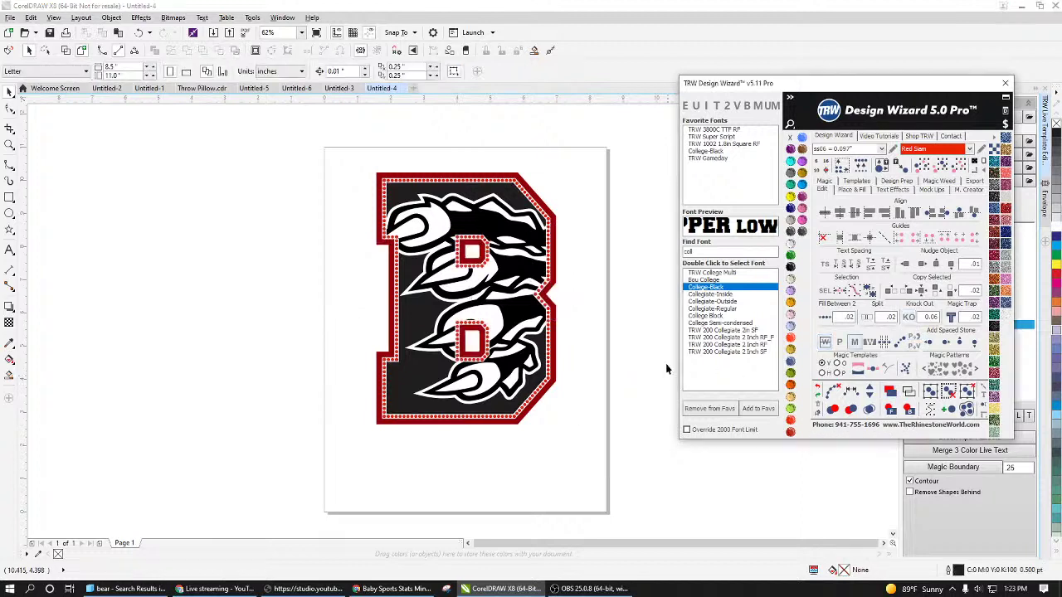
Step: Collapse the font selection section of the Design Wizard
scroll(536, 344, down, 2)
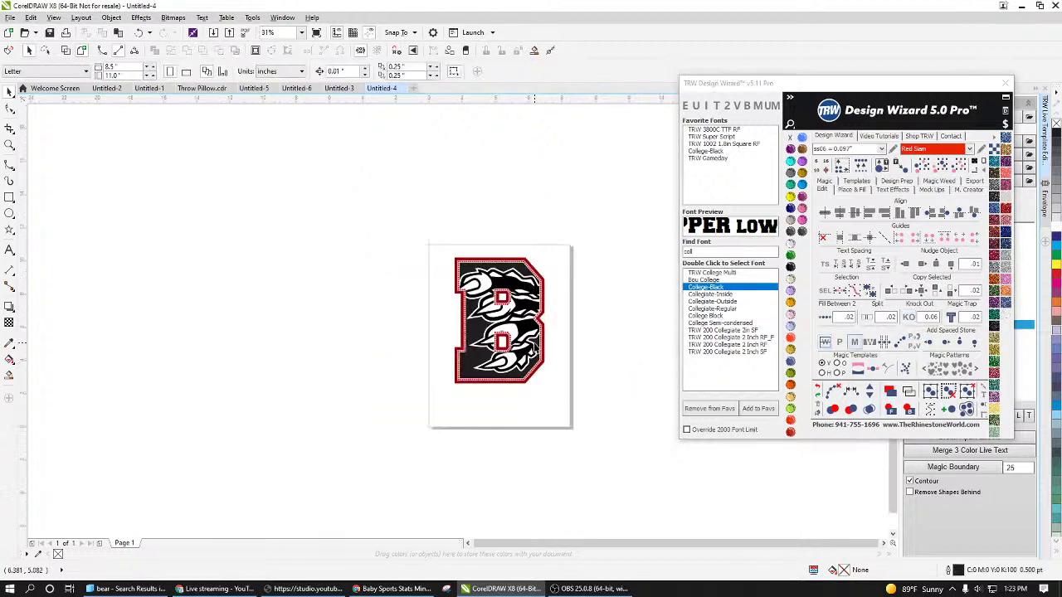
scroll(526, 346, up, 2)
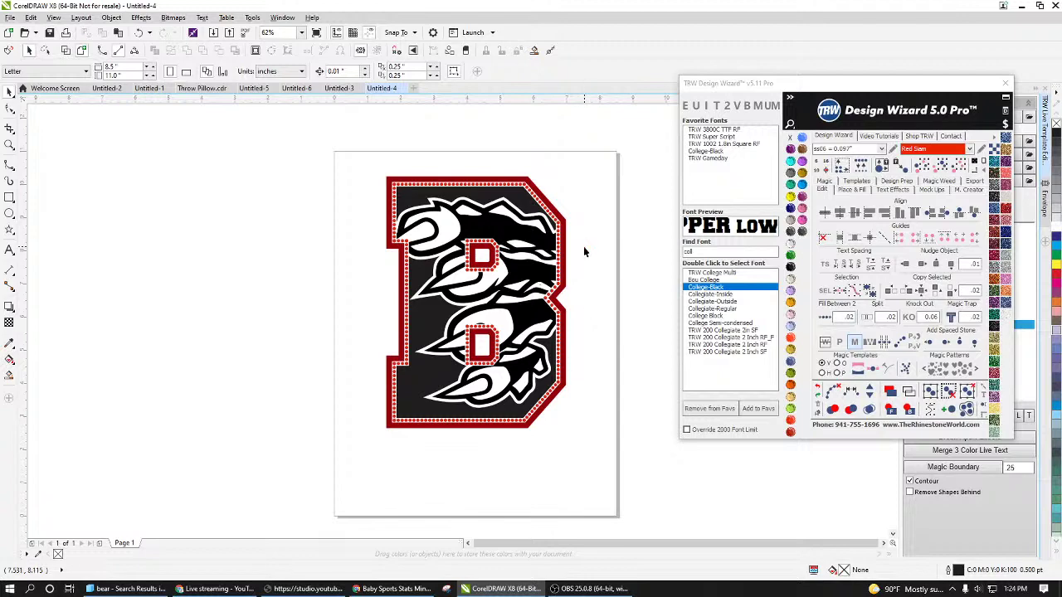
click(790, 98)
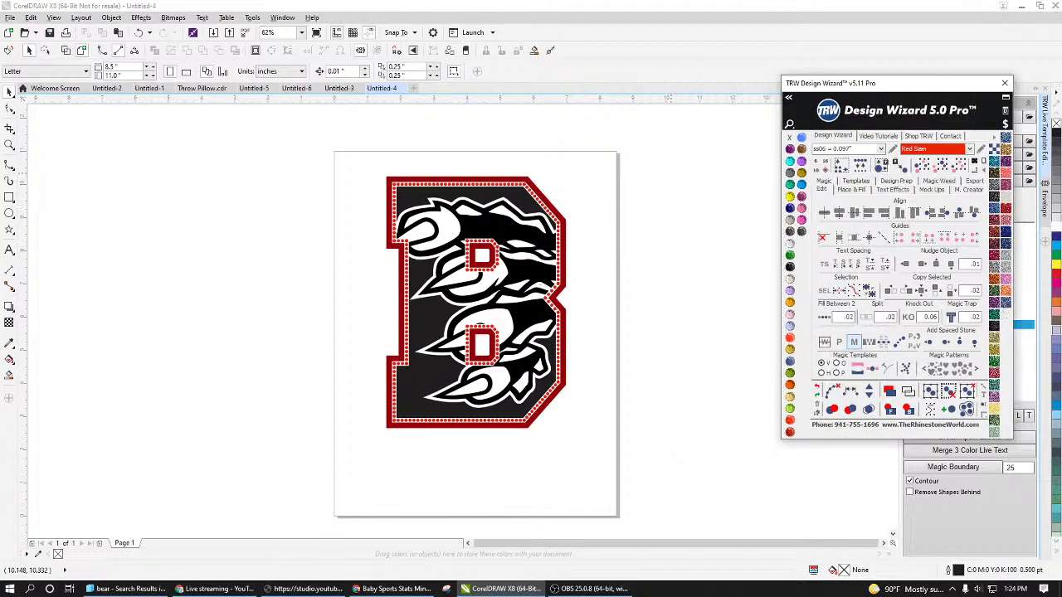